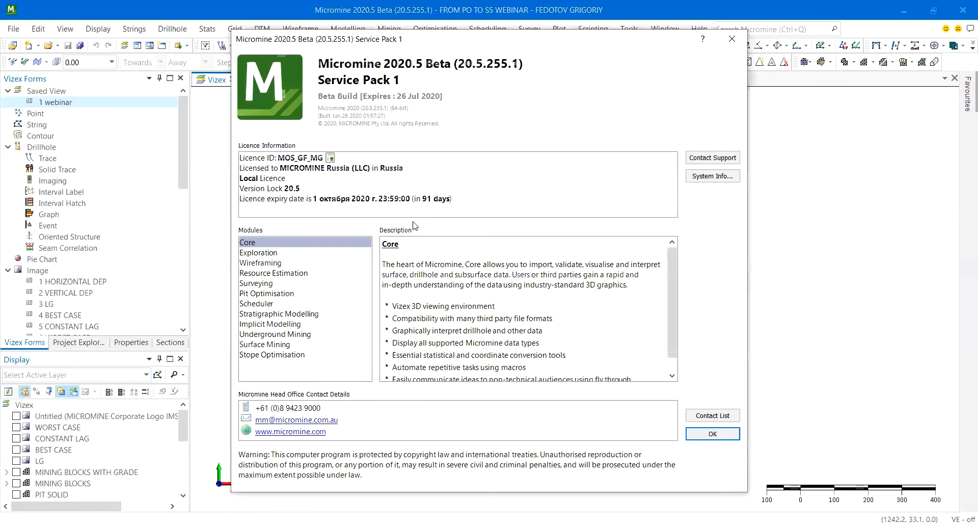
Review the Pit Optimisation, Surface Mining and Scheduler module descriptions in the licence information, and close it.
{"action": "left_click", "coordinate": [251, 294]}
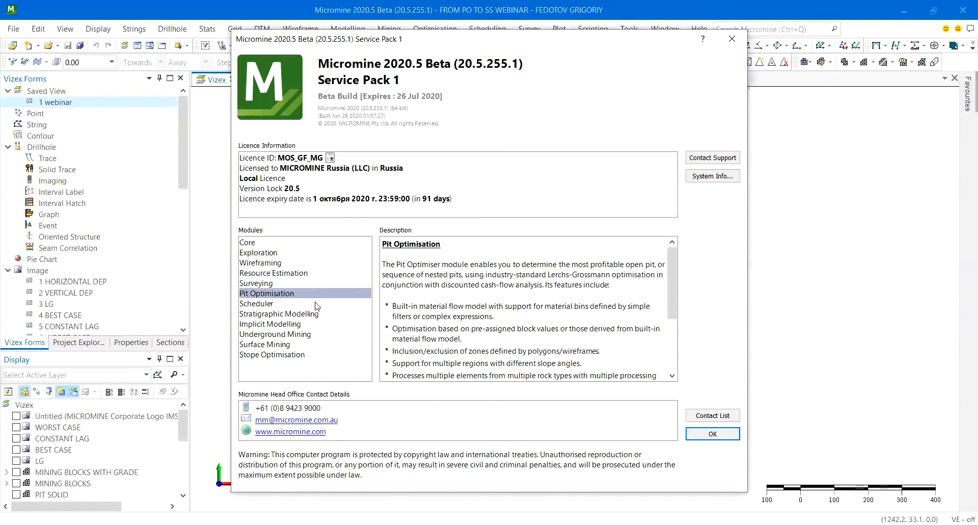
{"action": "left_click", "coordinate": [280, 345]}
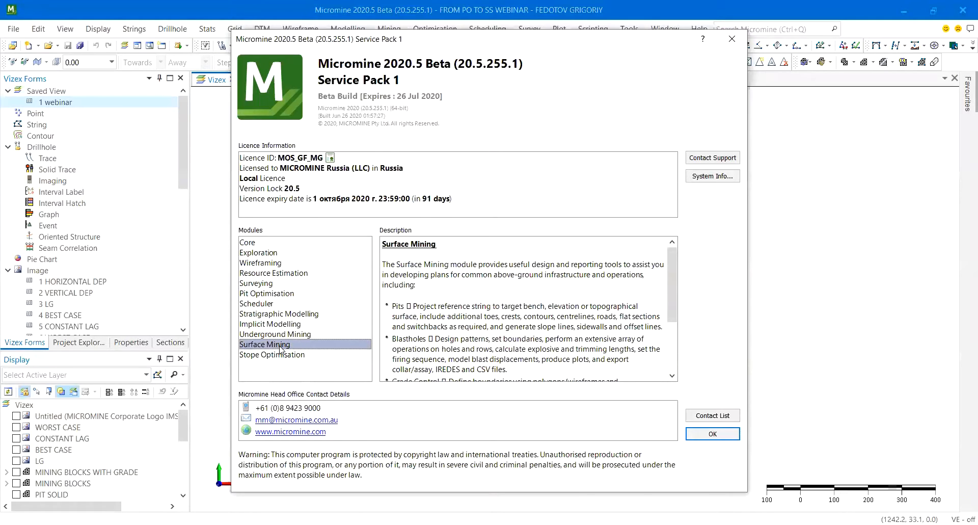
{"action": "left_click", "coordinate": [270, 304]}
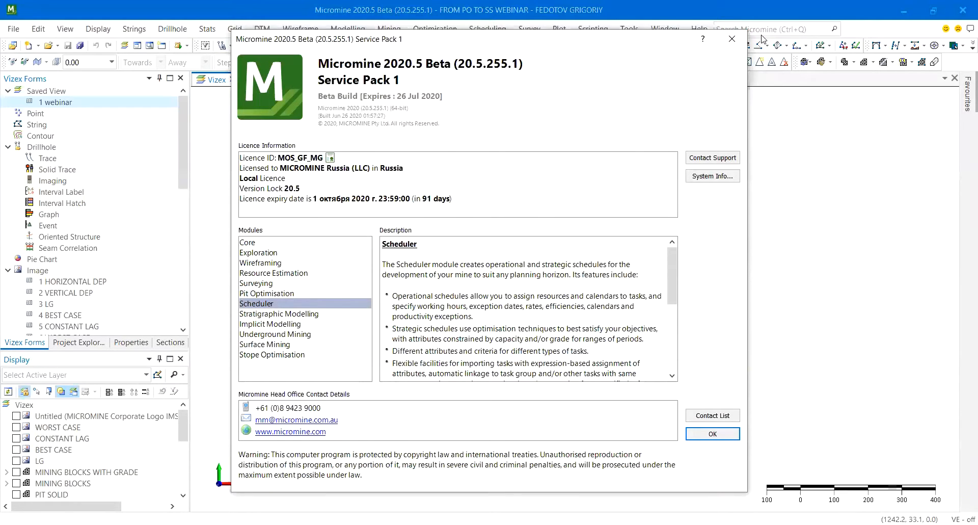
{"action": "left_click", "coordinate": [732, 37]}
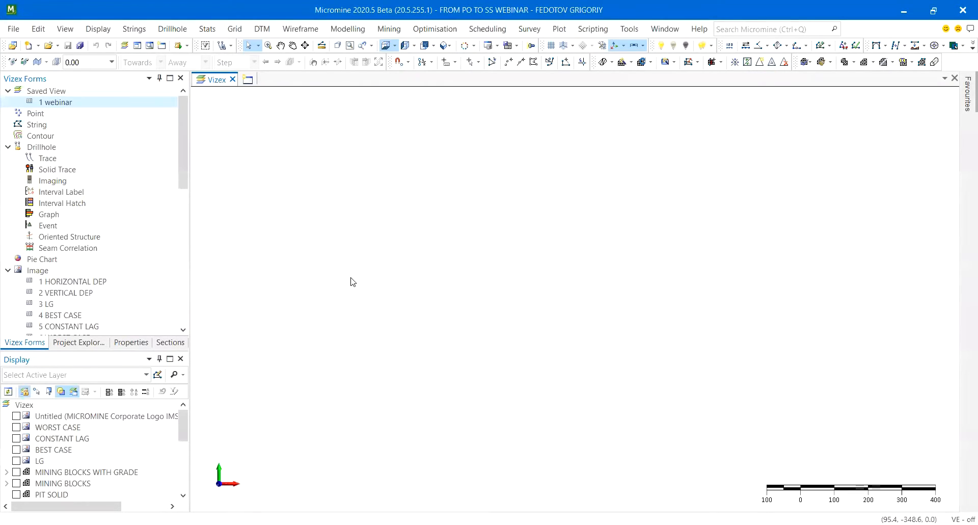
Display the LG image layer to examine its block-value section and pit outline, and hide it again.
{"action": "left_click", "coordinate": [16, 460]}
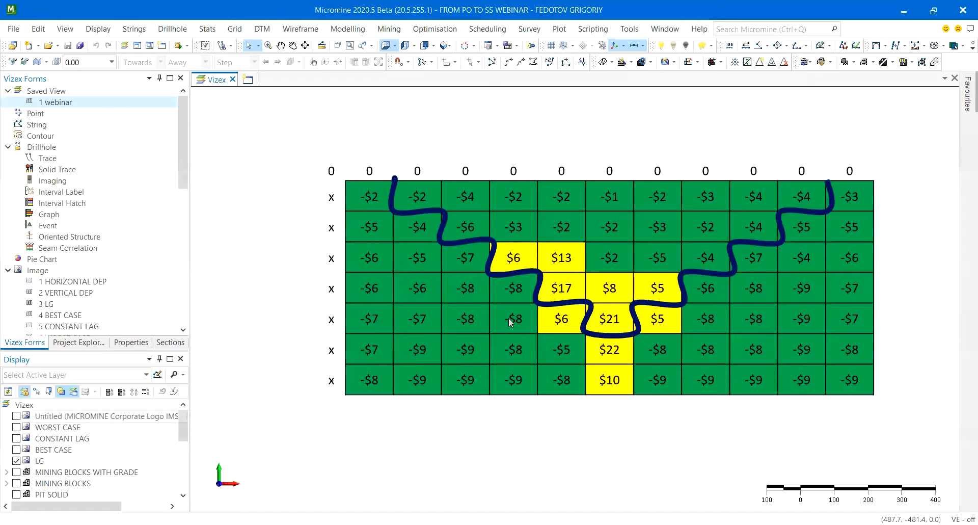
{"action": "middle_click_drag", "start_coordinate": [668, 396], "coordinate": [588, 396]}
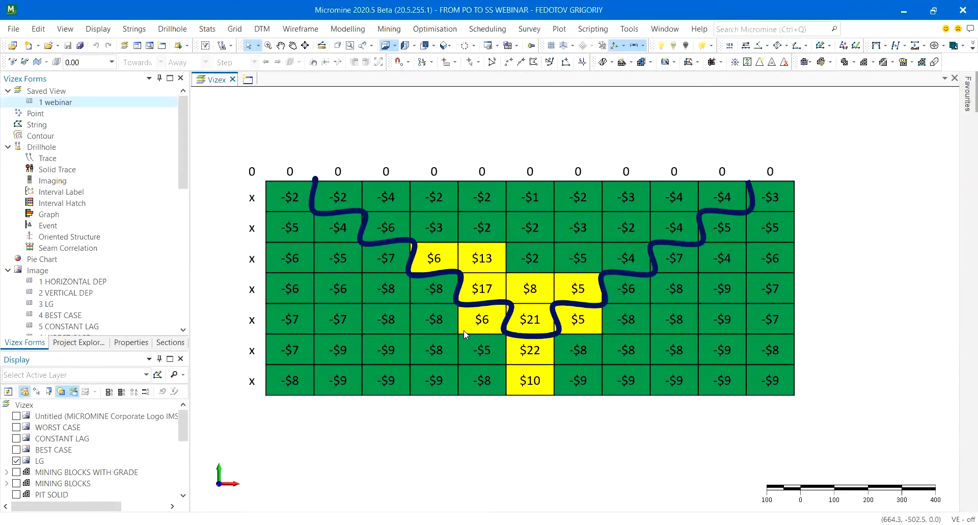
{"action": "left_click", "coordinate": [17, 461]}
Display the BM block model layer and turn it to an oblique 3D view.
{"action": "scroll", "coordinate": [82, 476], "scroll_direction": "down", "scroll_amount": 5}
{"action": "scroll", "coordinate": [81, 476], "scroll_direction": "down", "scroll_amount": 1}
{"action": "left_click", "coordinate": [16, 494]}
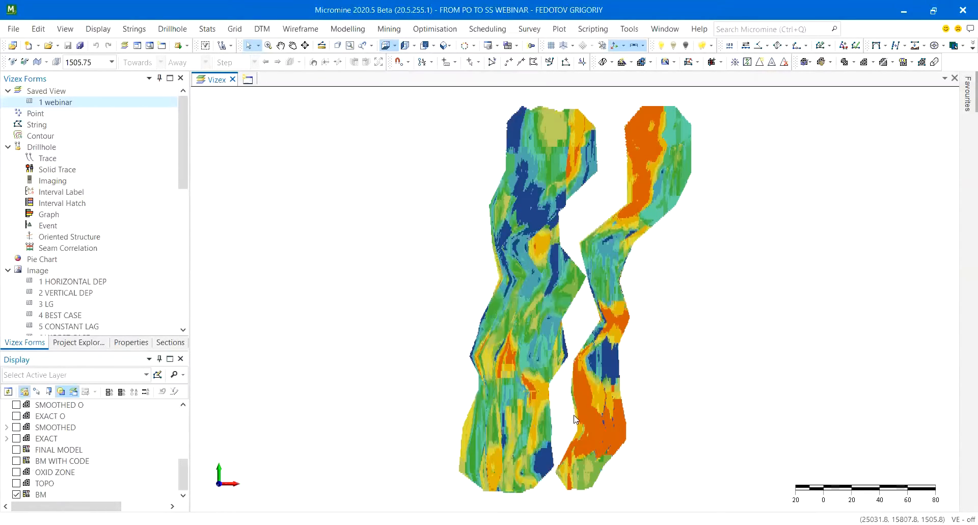
{"action": "right_click_drag", "start_coordinate": [603, 398], "coordinate": [558, 341]}
{"action": "scroll", "coordinate": [646, 325], "scroll_direction": "down", "scroll_amount": 1}
Show the AU colour legend for the BM layer and place it beside the block model.
{"action": "left_click", "coordinate": [42, 495]}
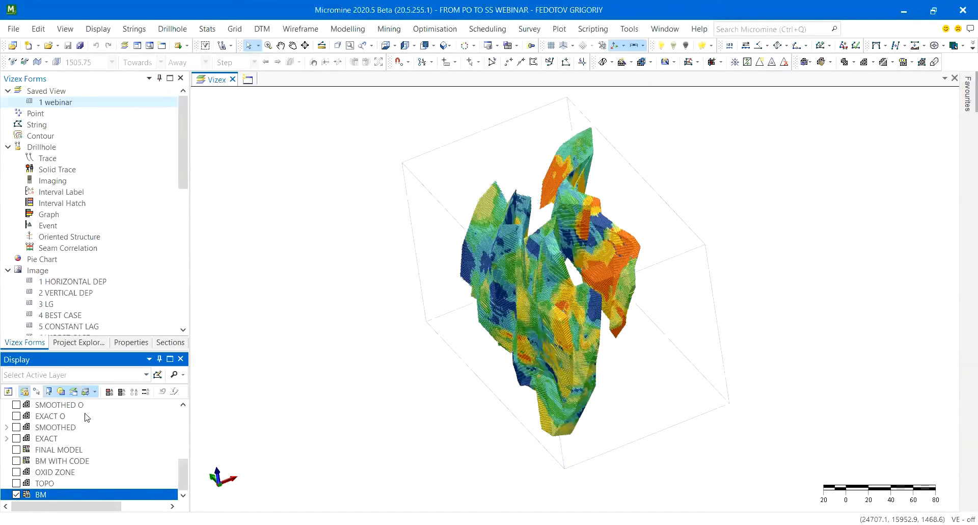
{"action": "left_click", "coordinate": [109, 391]}
{"action": "left_click_drag", "start_coordinate": [868, 82], "coordinate": [807, 111]}
{"action": "left_click", "coordinate": [715, 195]}
{"action": "mouse_move", "coordinate": [717, 197]}
{"action": "right_mouse_down"}
{"action": "mouse_move", "coordinate": [732, 197]}
{"action": "mouse_move", "coordinate": [726, 211]}
{"action": "right_mouse_up"}
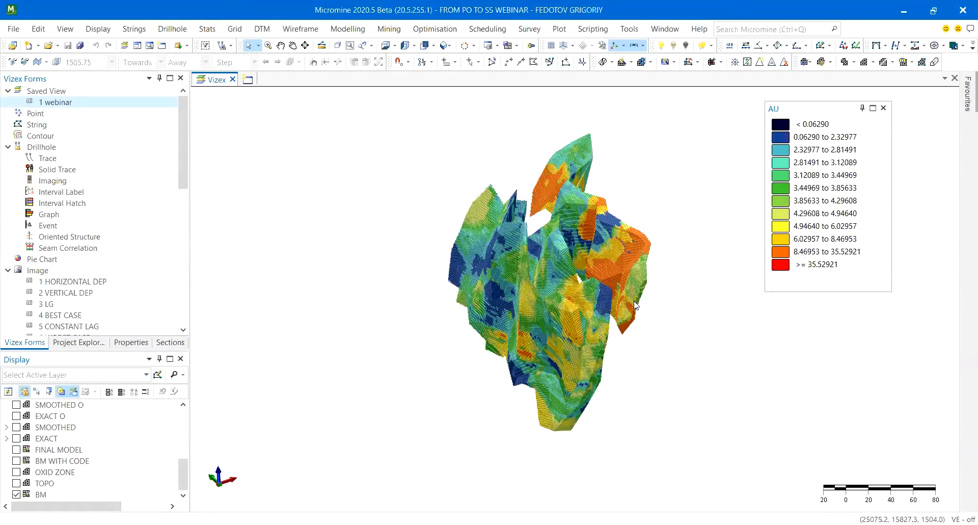
Check the block size in the file information of the BM layer's block model file, and close its form.
{"action": "left_click", "coordinate": [41, 495]}
{"action": "left_click", "coordinate": [359, 132]}
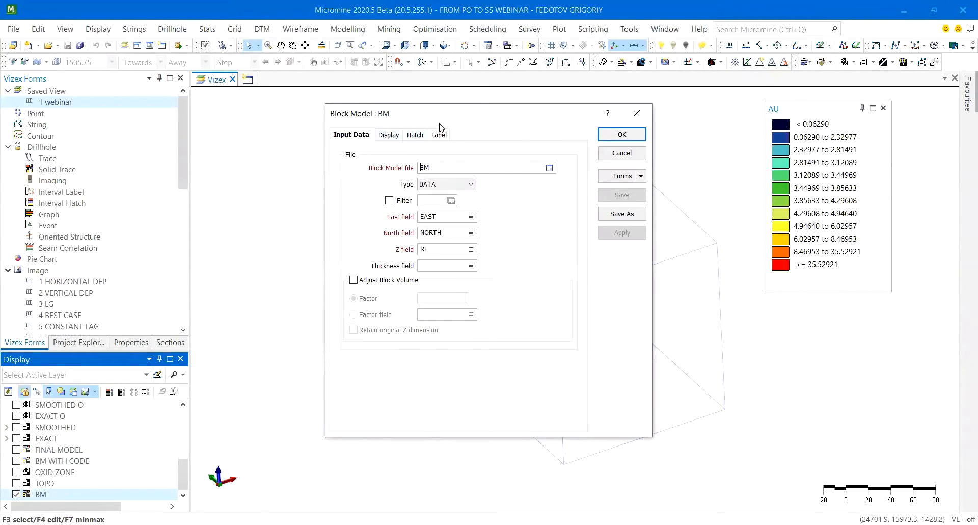
{"action": "left_click_drag", "start_coordinate": [450, 116], "coordinate": [654, 134]}
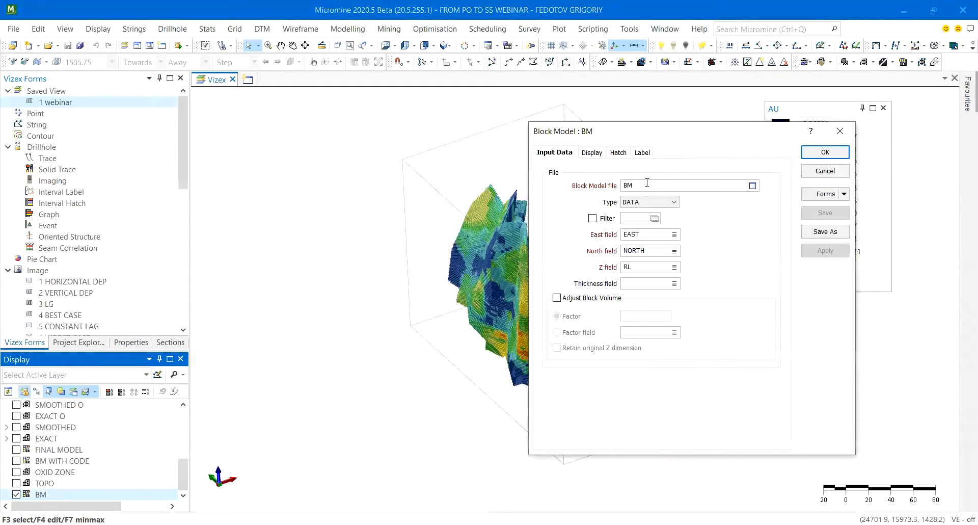
{"action": "right_click", "coordinate": [646, 185]}
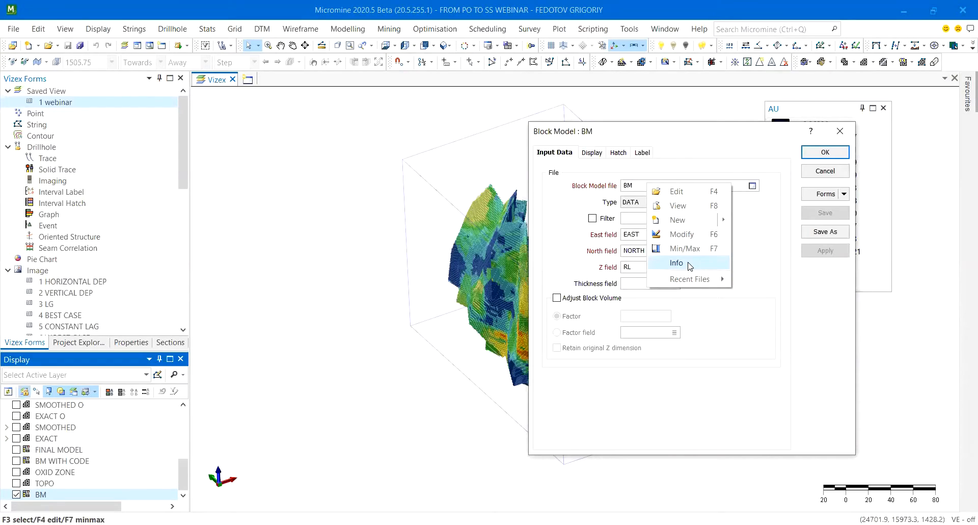
{"action": "left_click", "coordinate": [690, 264]}
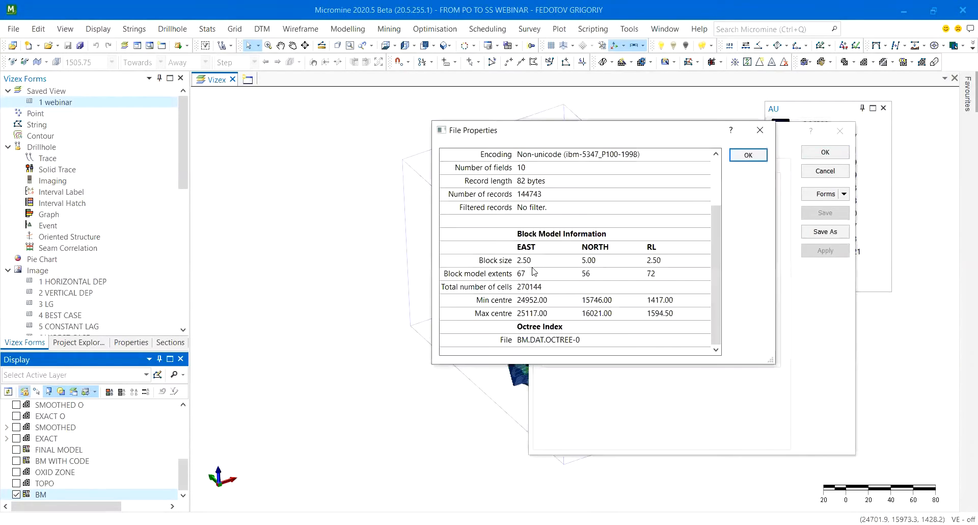
{"action": "left_click", "coordinate": [480, 260]}
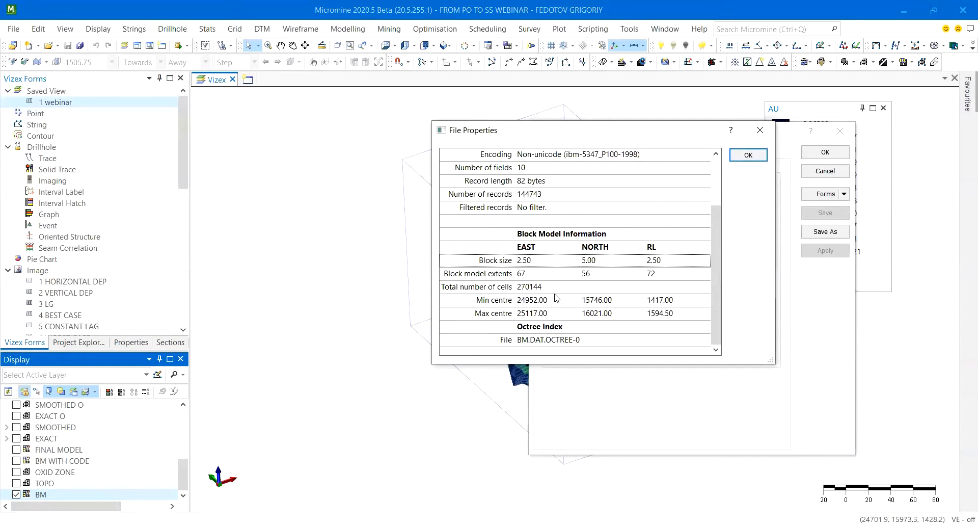
{"action": "left_click", "coordinate": [748, 155]}
{"action": "left_click", "coordinate": [841, 129]}
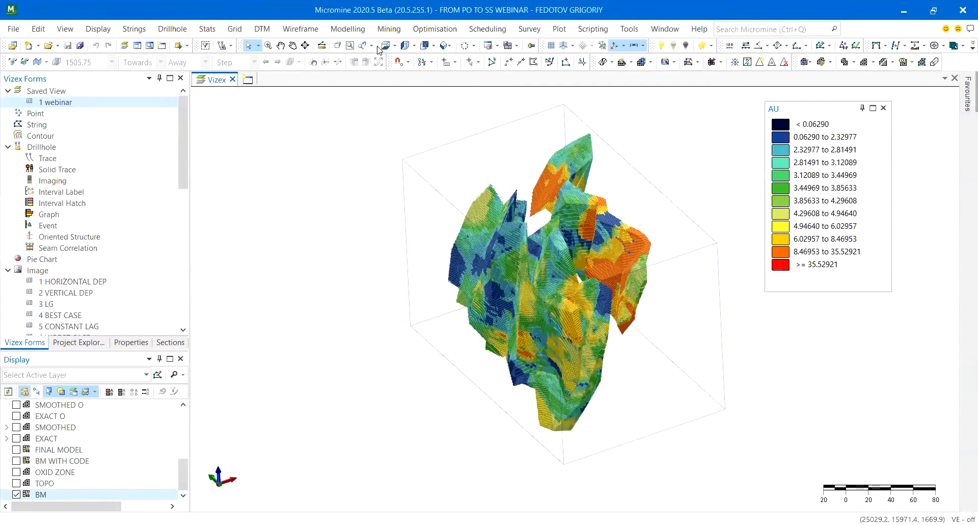
Reblock BM WITH CODE to a block size of 15 East, 15 North and 10 Z, overwriting the output file BM REBLOCK.
{"action": "left_click", "coordinate": [361, 30]}
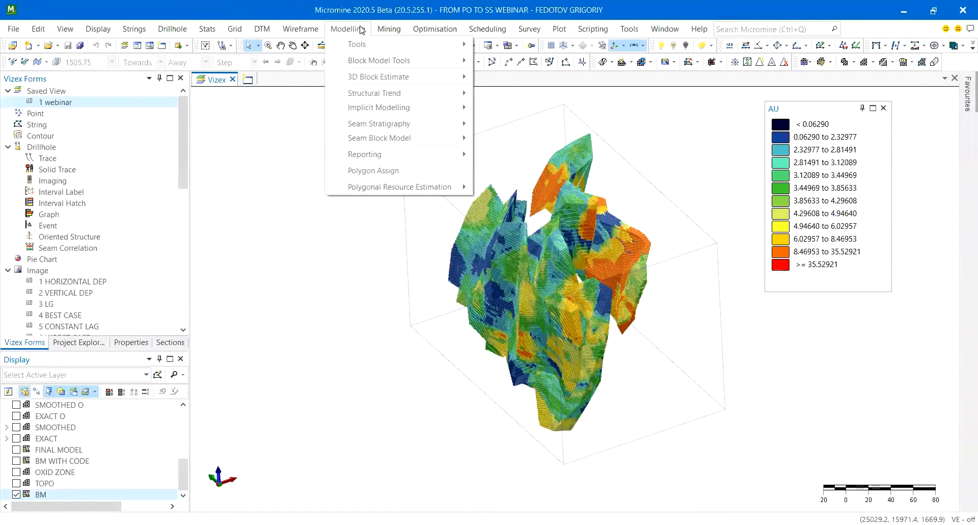
{"action": "mouse_move", "coordinate": [375, 62]}
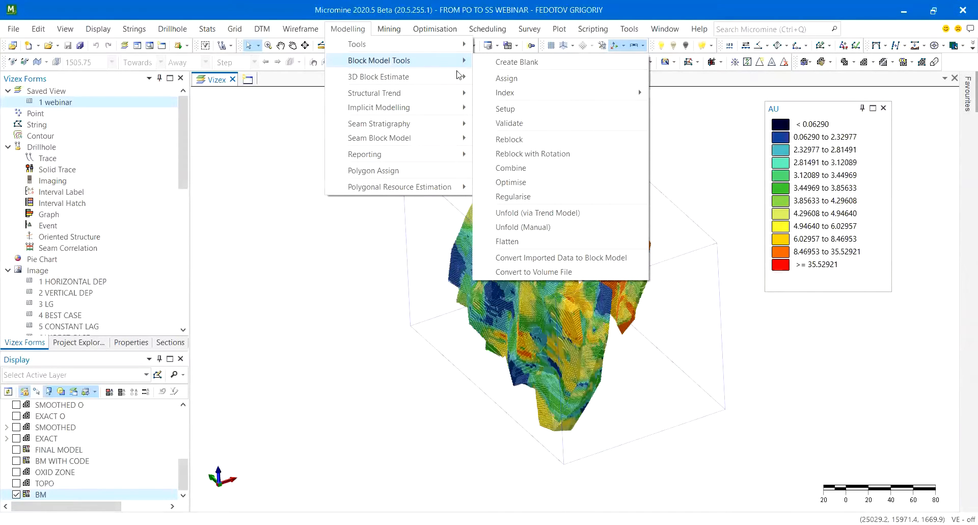
{"action": "left_click", "coordinate": [510, 139]}
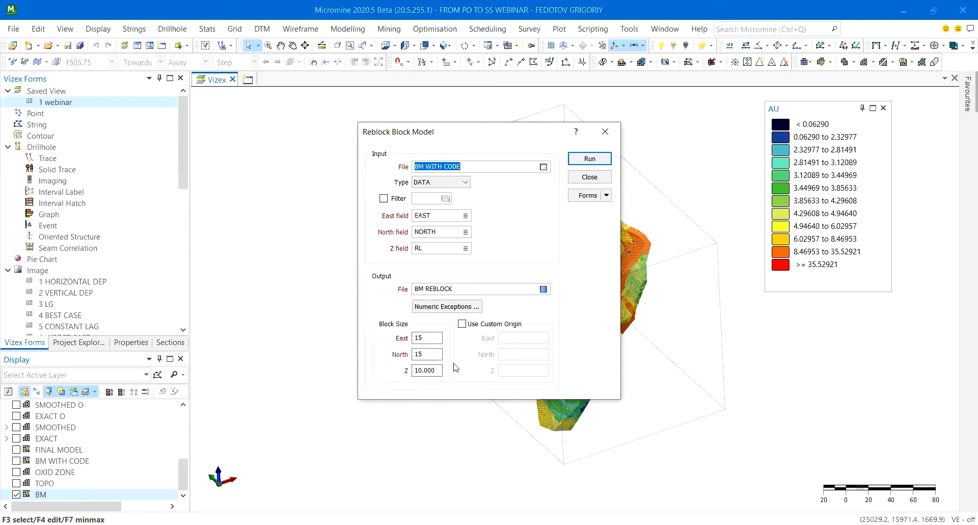
{"action": "left_click", "coordinate": [426, 338]}
{"action": "key", "text": "Tab"}
{"action": "key", "text": "Tab"}
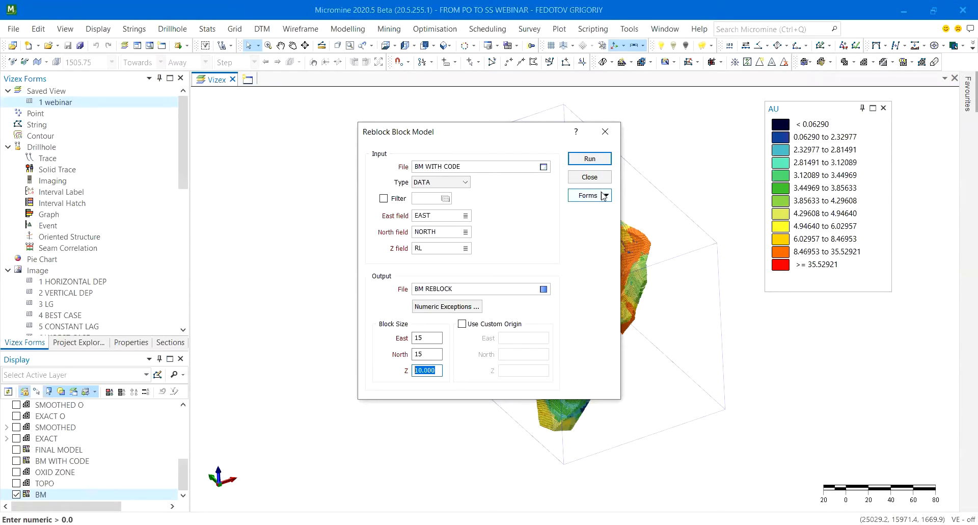
{"action": "left_click", "coordinate": [590, 159]}
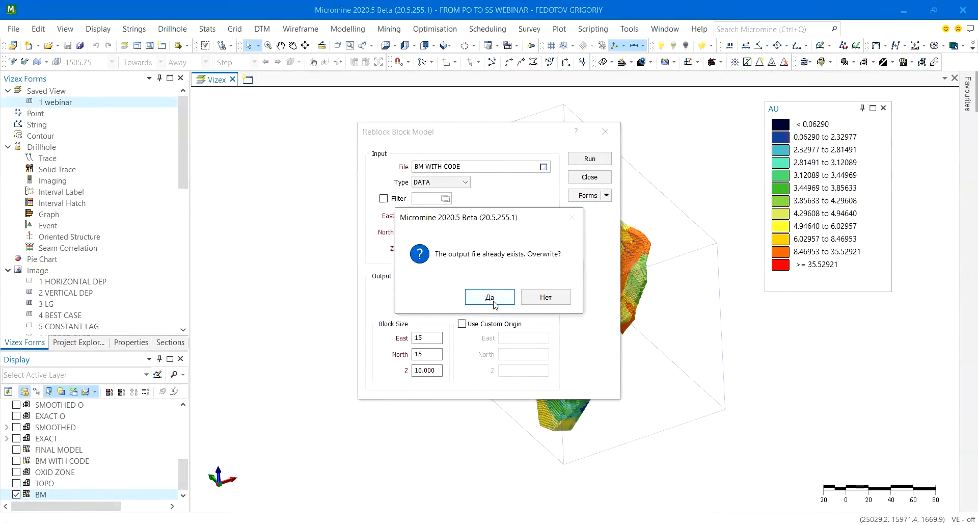
{"action": "left_click", "coordinate": [490, 297]}
Check the block size in the file information of the BM REBLOCK output file.
{"action": "right_click", "coordinate": [487, 293]}
{"action": "left_click", "coordinate": [504, 364]}
{"action": "left_click", "coordinate": [482, 326]}
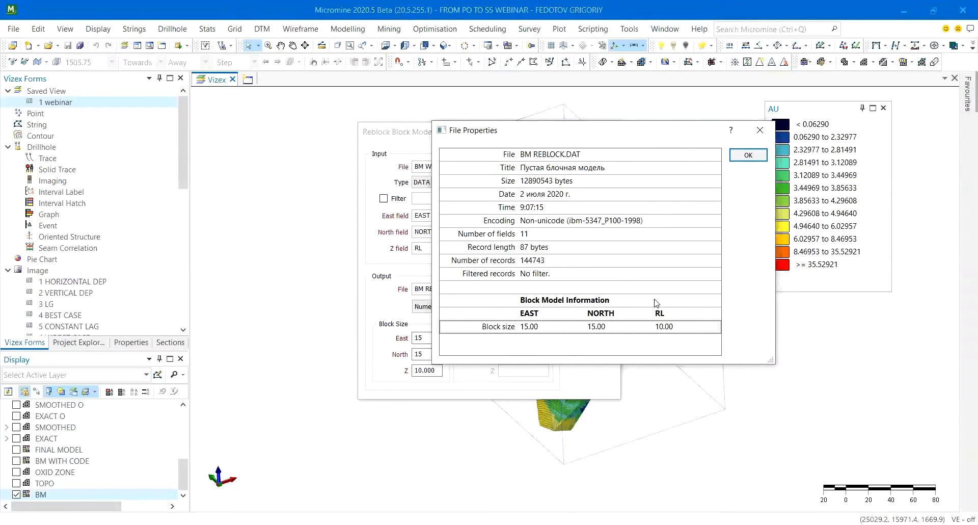
{"action": "left_click", "coordinate": [737, 157]}
View the BM REBLOCK records, check the maximum of the _EAST field in its descriptive statistics, and close the Reblock form.
{"action": "right_click", "coordinate": [501, 285]}
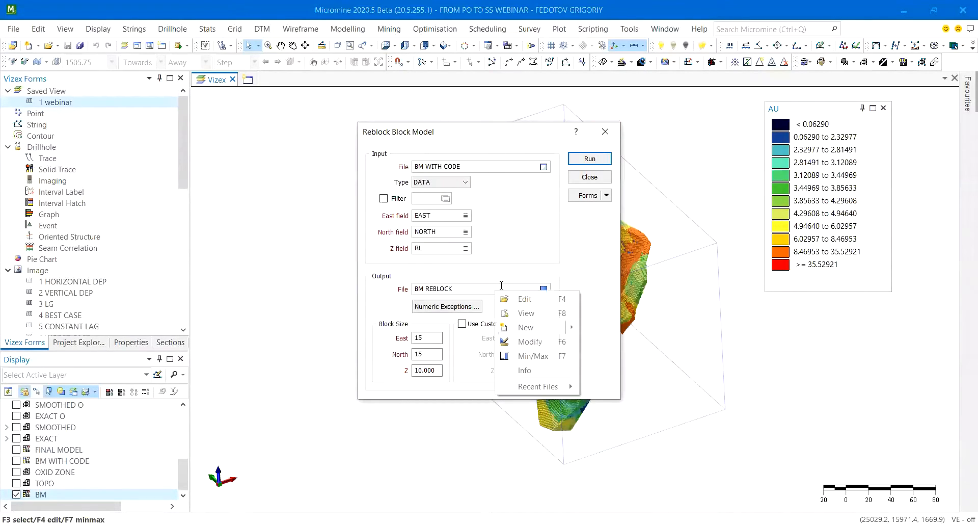
{"action": "left_click", "coordinate": [529, 315]}
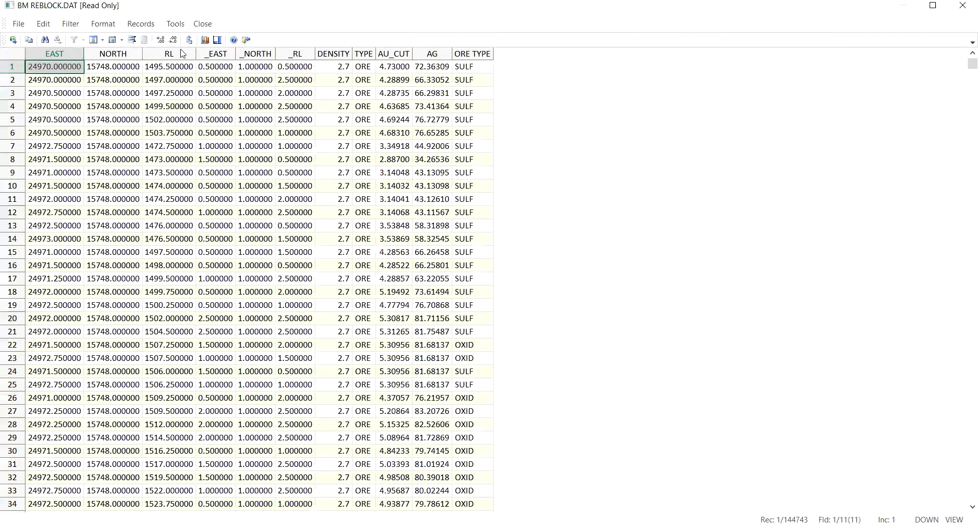
{"action": "left_click", "coordinate": [218, 54]}
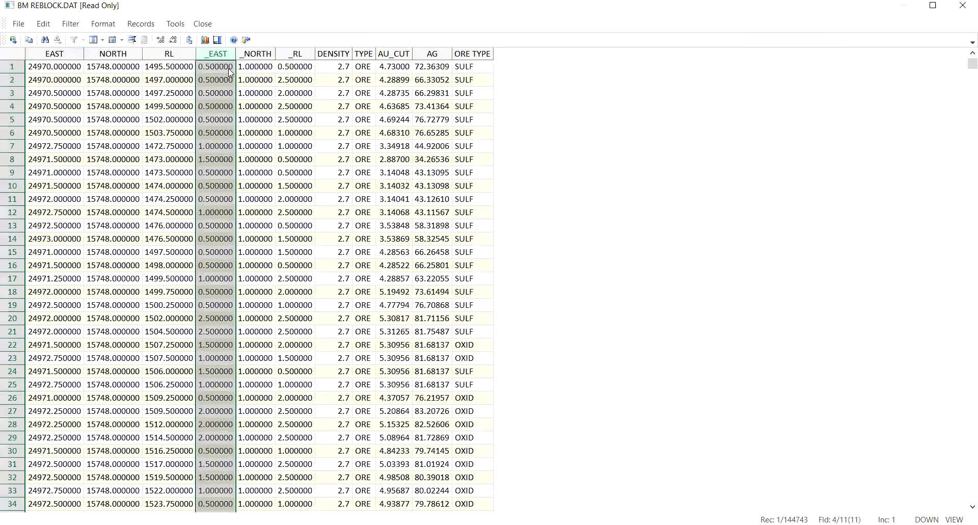
{"action": "left_click", "coordinate": [205, 40]}
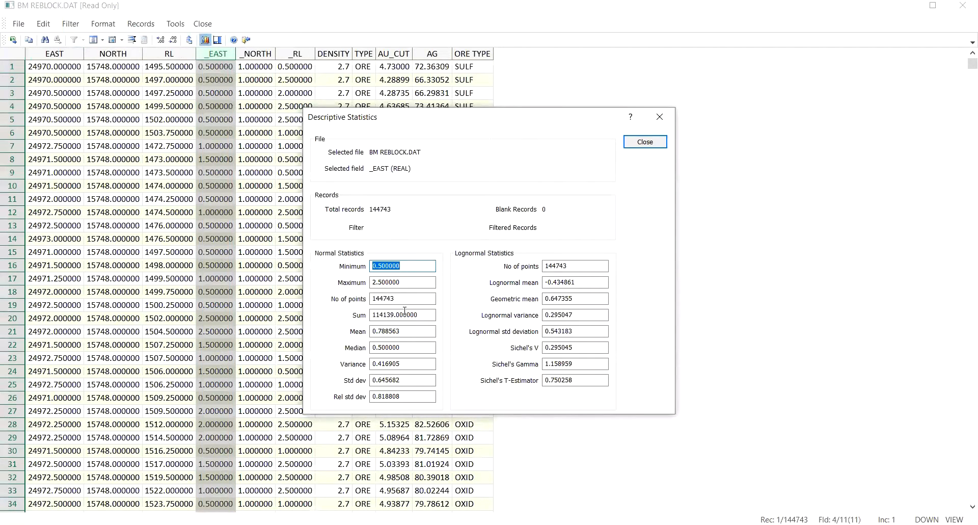
{"action": "double_click", "coordinate": [386, 283]}
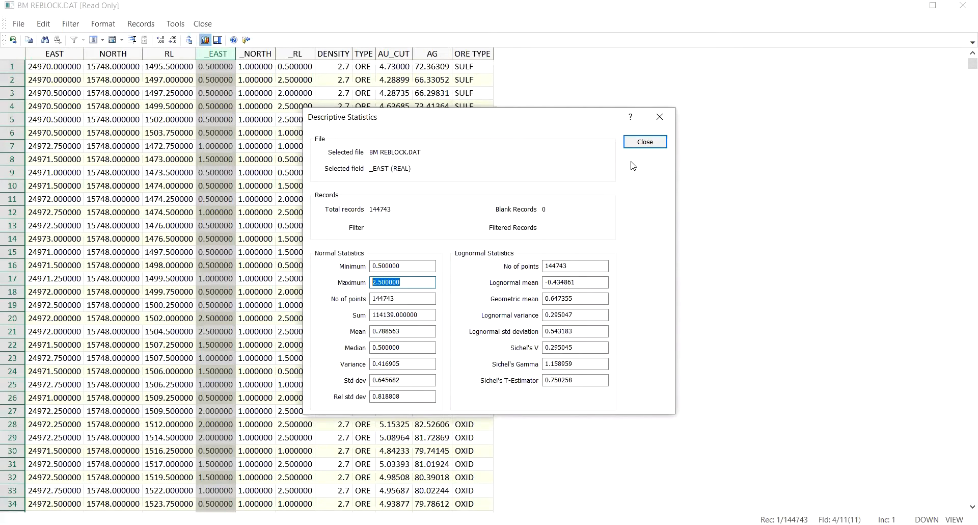
{"action": "left_click", "coordinate": [644, 142]}
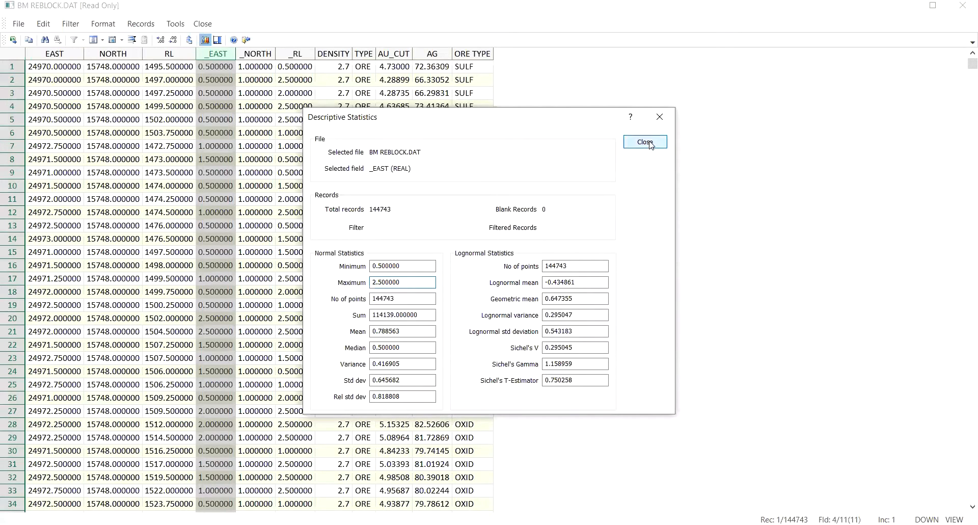
{"action": "left_click", "coordinate": [962, 6]}
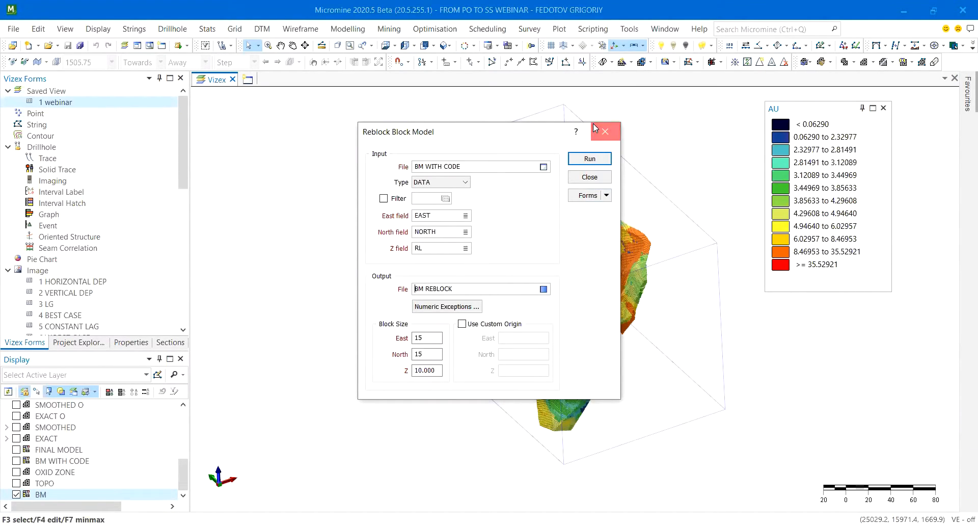
{"action": "left_click", "coordinate": [605, 131]}
Open the Optimise Block Model form and check the file information of its BM REBLOCK input.
{"action": "left_click", "coordinate": [342, 31]}
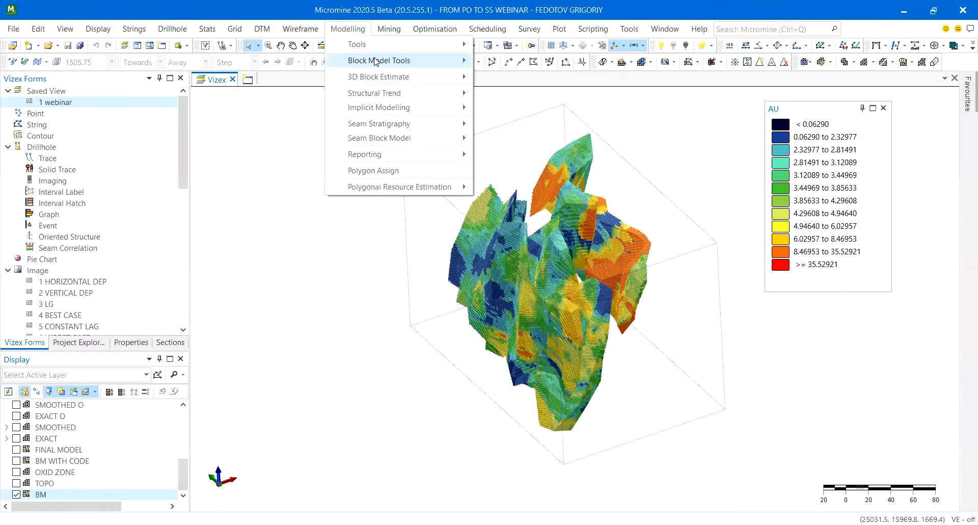
{"action": "mouse_move", "coordinate": [407, 63]}
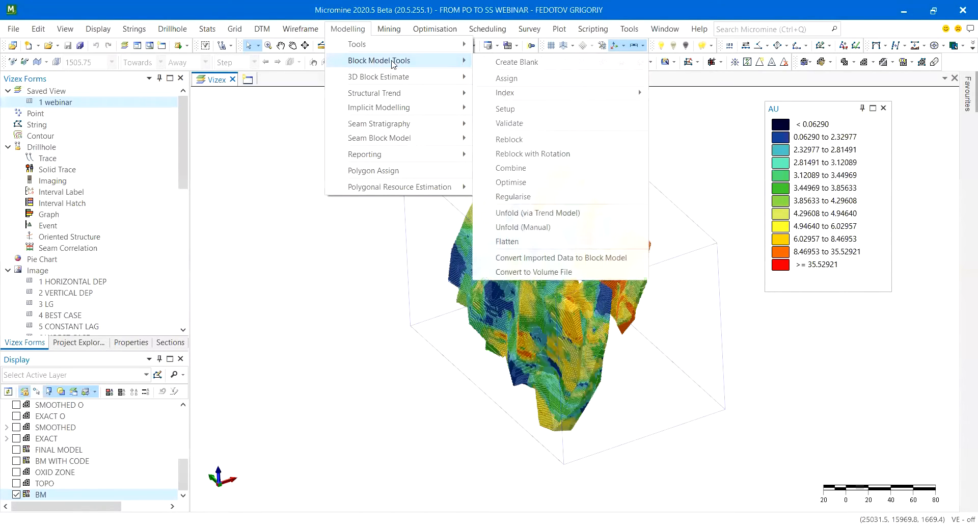
{"action": "left_click", "coordinate": [526, 187]}
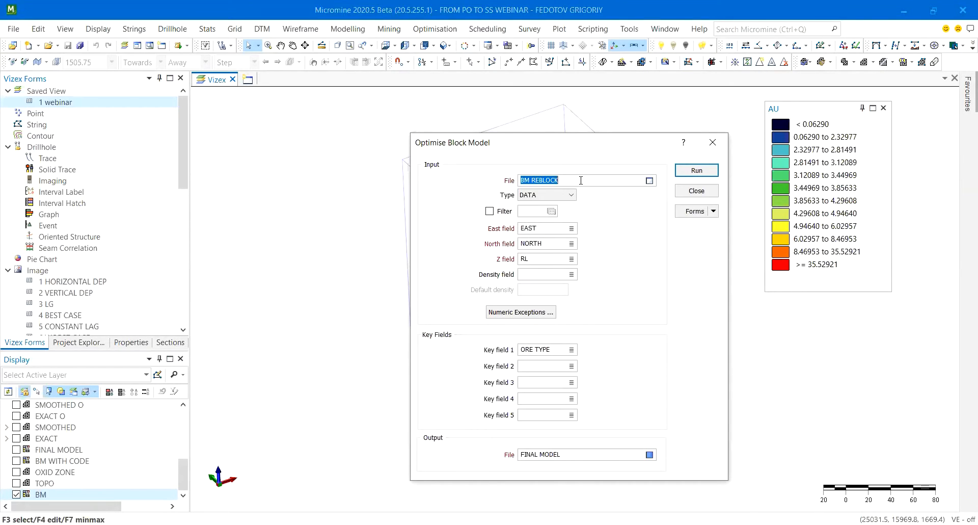
{"action": "right_click", "coordinate": [580, 180]}
{"action": "left_click", "coordinate": [602, 202]}
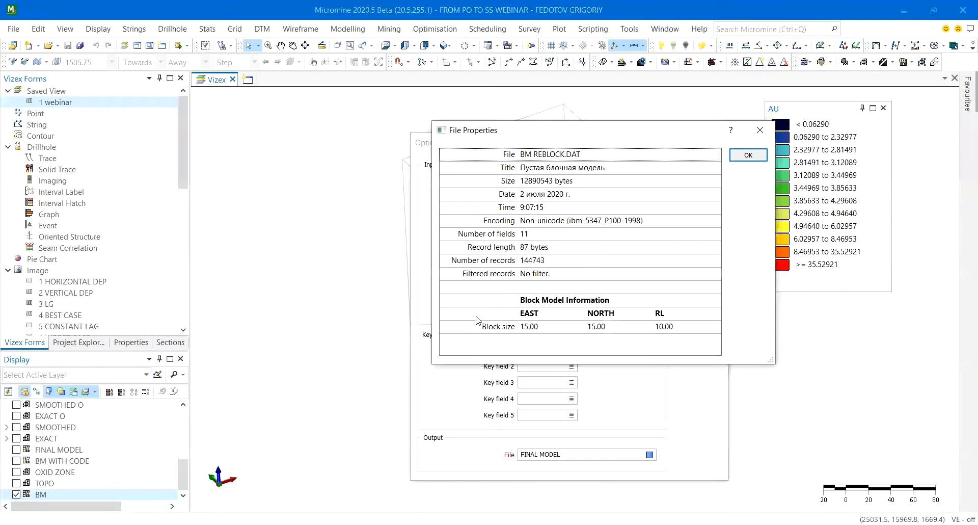
{"action": "left_click", "coordinate": [759, 130]}
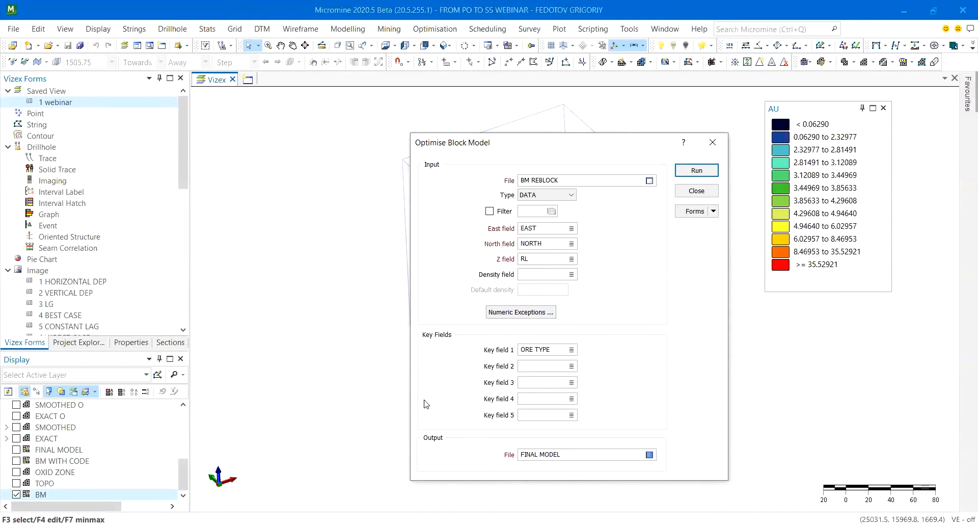
View the BM REBLOCK records and check the descriptive statistics of the ORE TYPE field.
{"action": "right_click", "coordinate": [560, 180]}
{"action": "left_click", "coordinate": [589, 203]}
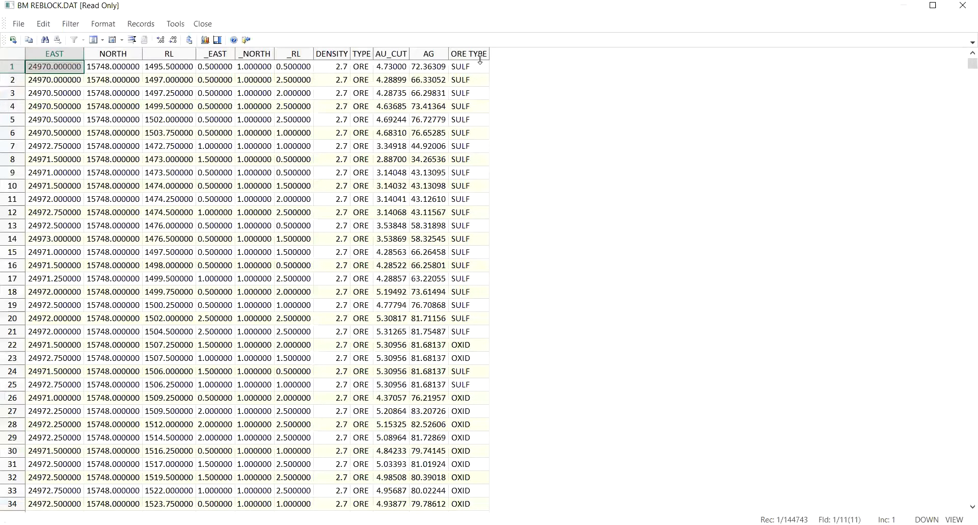
{"action": "left_click", "coordinate": [480, 54]}
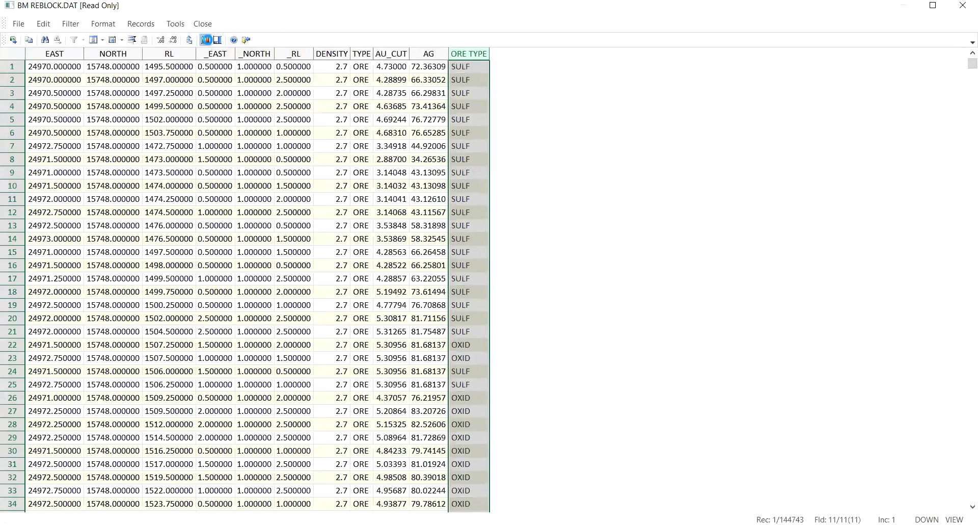
{"action": "left_click", "coordinate": [205, 39]}
{"action": "left_click", "coordinate": [383, 224]}
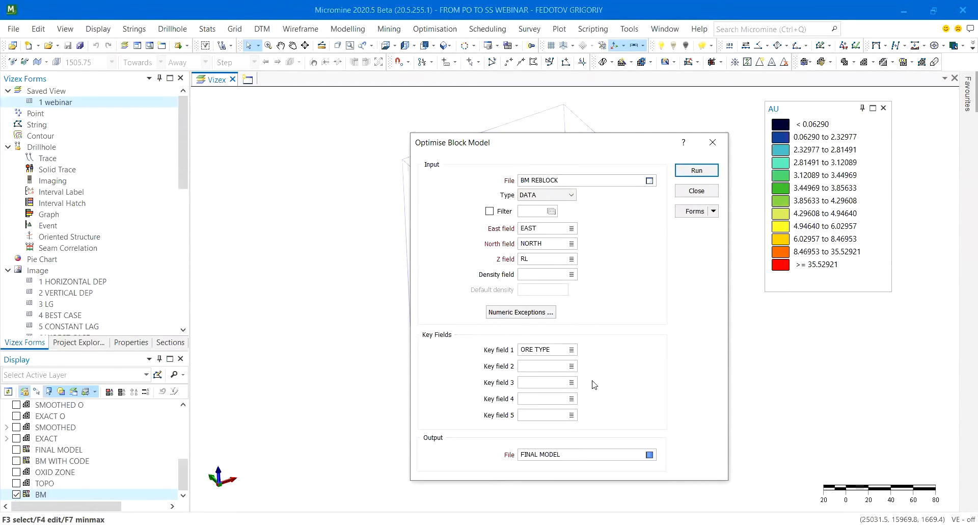
Optimise BM REBLOCK with ORE TYPE as the key field, overwriting FINAL MODEL, and view the records of the output file.
{"action": "left_click", "coordinate": [695, 171]}
{"action": "left_click", "coordinate": [569, 343]}
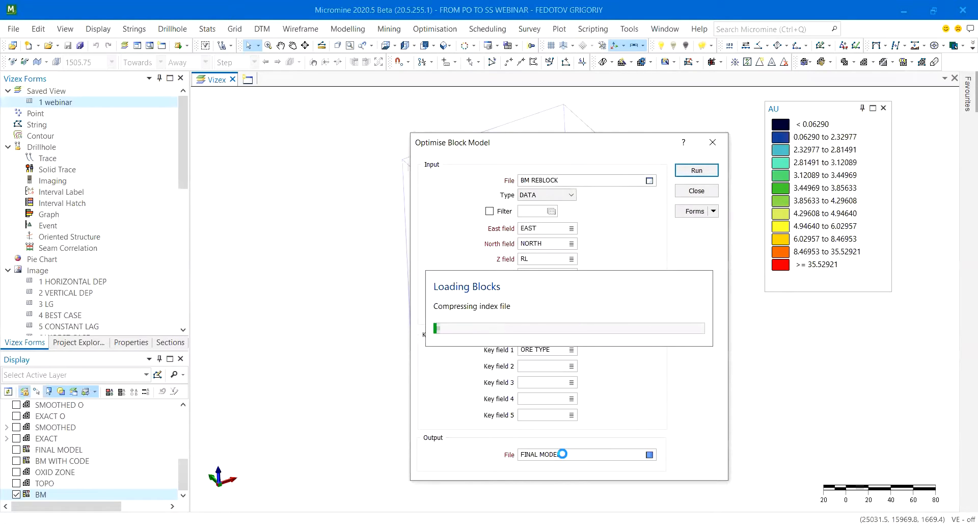
{"action": "right_click", "coordinate": [562, 454]}
{"action": "left_click", "coordinate": [602, 371]}
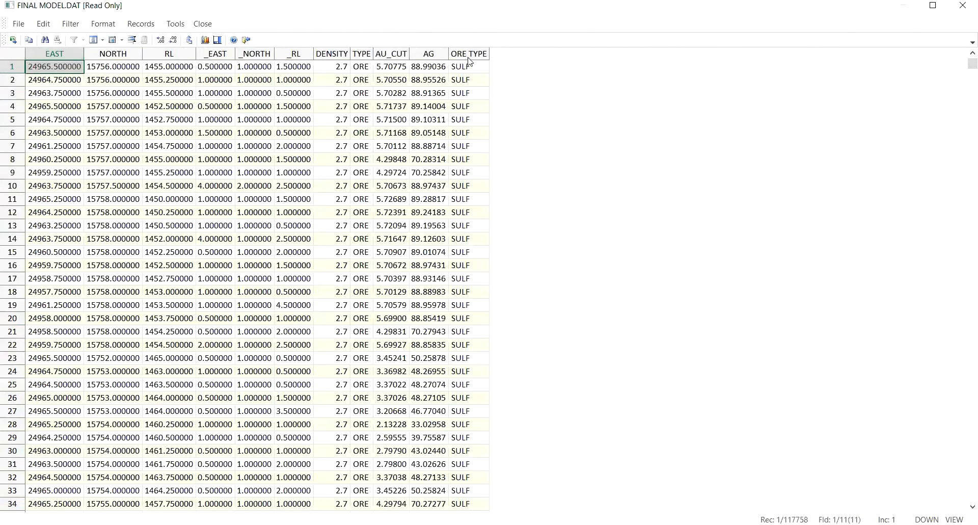
Check the maximum block sizes of the _EAST and _NORTH fields in the FINAL MODEL descriptive statistics.
{"action": "left_click", "coordinate": [209, 54]}
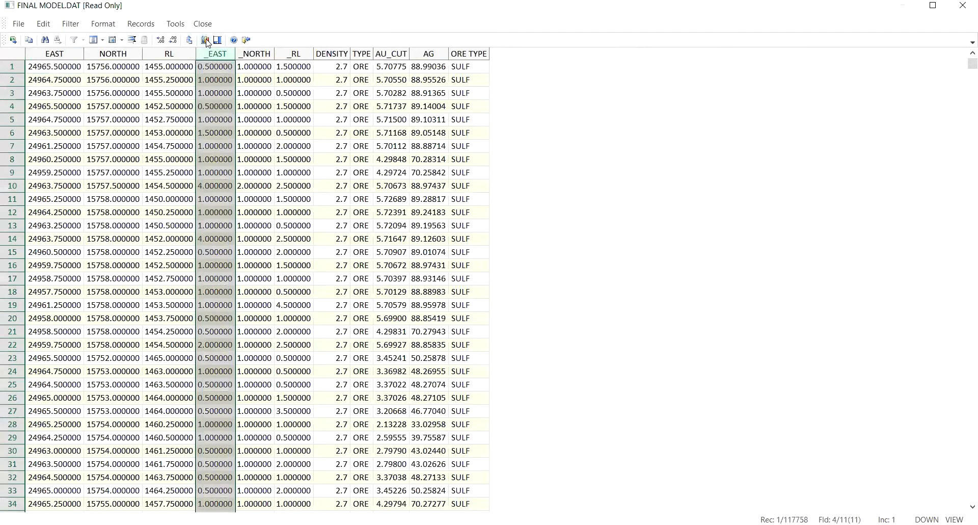
{"action": "left_click", "coordinate": [206, 42]}
{"action": "key", "text": "Tab"}
{"action": "left_click", "coordinate": [645, 142]}
{"action": "left_click", "coordinate": [254, 54]}
{"action": "left_click", "coordinate": [205, 40]}
{"action": "key", "text": "Tab"}
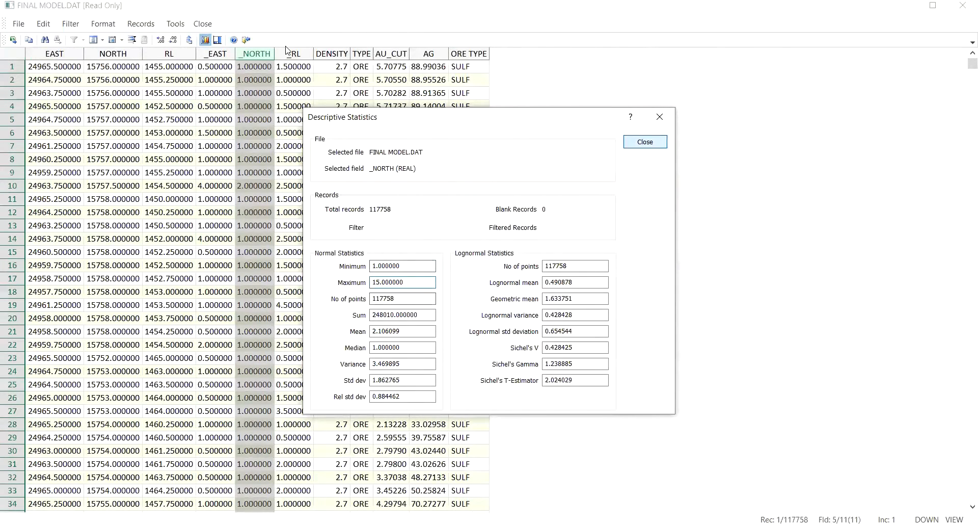
{"action": "left_click", "coordinate": [645, 142]}
Check the maximum of the _RL field in FINAL MODEL and close the Optimise Block Model form.
{"action": "left_click", "coordinate": [294, 54]}
{"action": "left_click", "coordinate": [205, 39]}
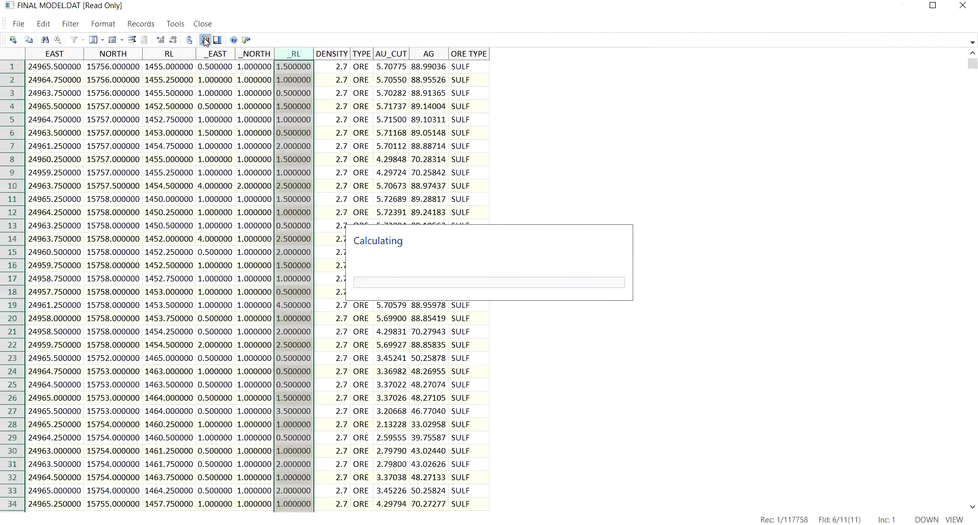
{"action": "key", "text": "Tab"}
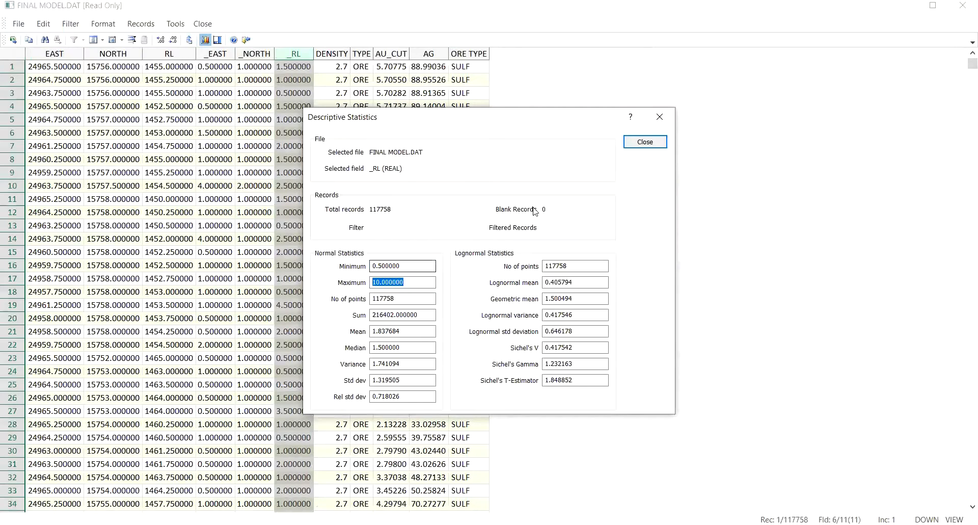
{"action": "left_click", "coordinate": [644, 142]}
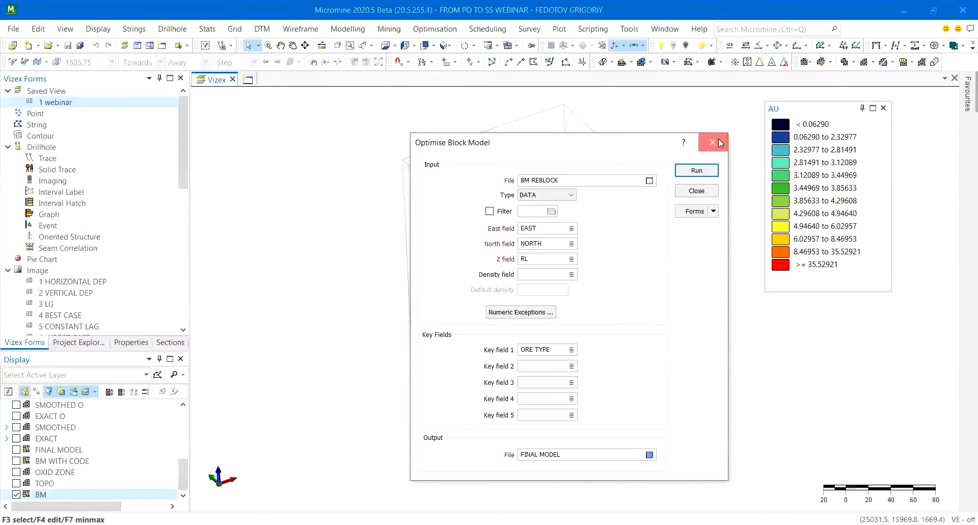
{"action": "left_click", "coordinate": [720, 138]}
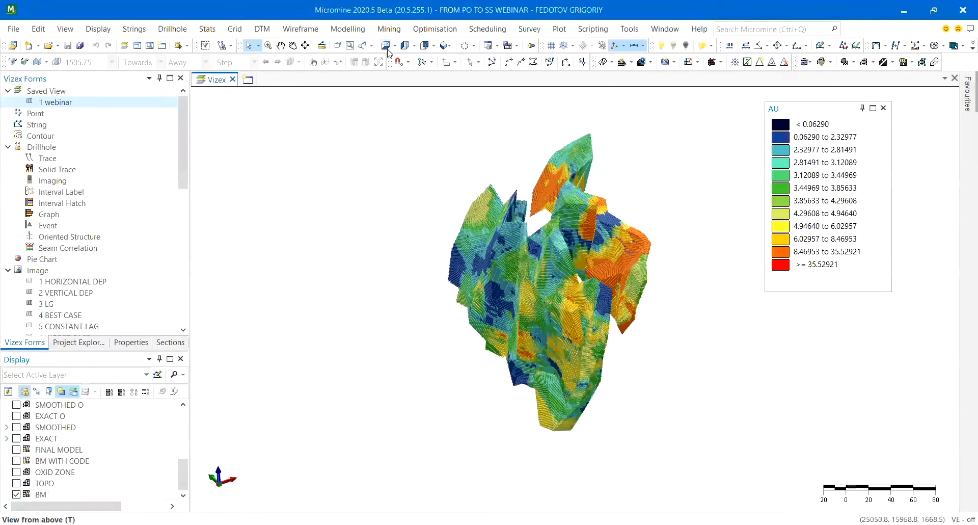
From plan view, define an east-west section across the BM block model at about 15909.78 North.
{"action": "left_click", "coordinate": [383, 47]}
{"action": "left_click", "coordinate": [12, 61]}
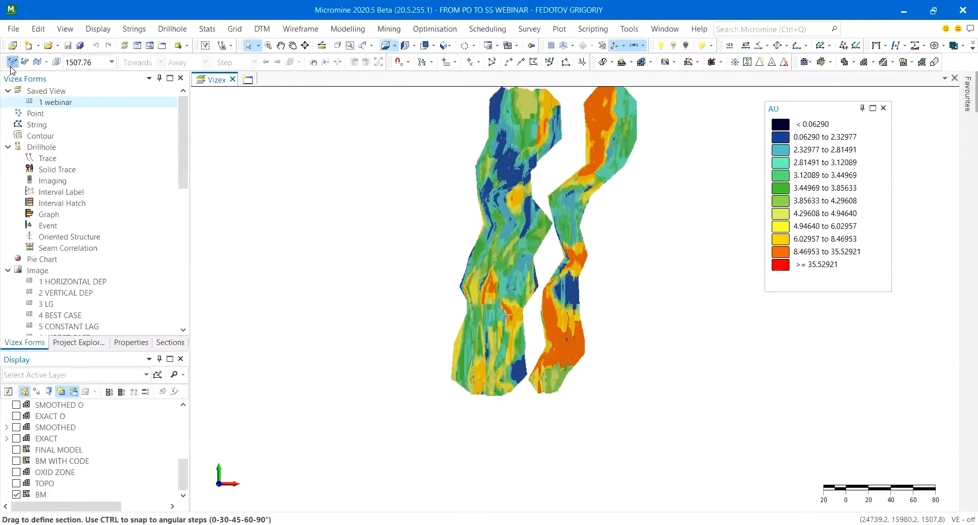
{"action": "left_click_drag", "start_coordinate": [388, 227], "coordinate": [695, 225]}
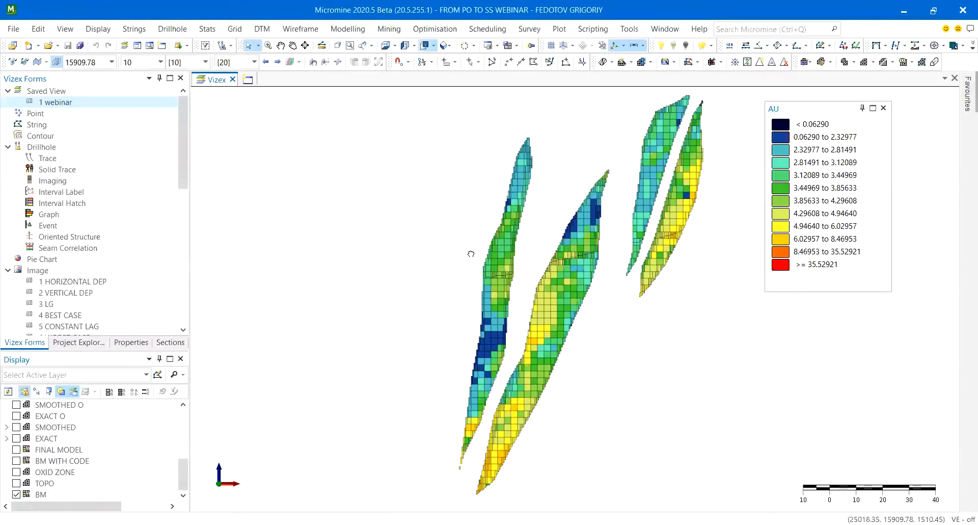
{"action": "scroll", "coordinate": [367, 219], "scroll_direction": "down", "scroll_amount": 1}
{"action": "middle_click_drag", "start_coordinate": [431, 220], "coordinate": [448, 266]}
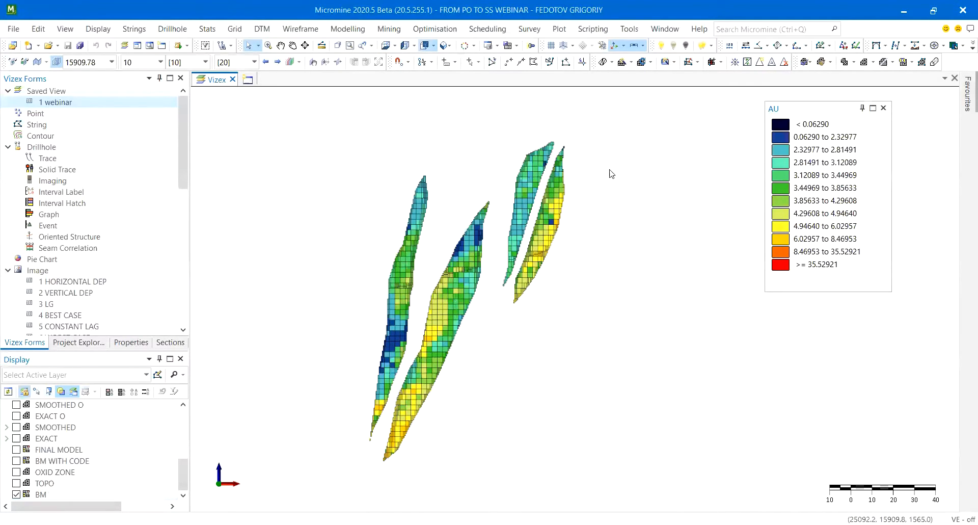
Display FINAL MODEL in place of BM in the section and examine its optimised blocks up close.
{"action": "scroll", "coordinate": [126, 461], "scroll_direction": "up", "scroll_amount": 10}
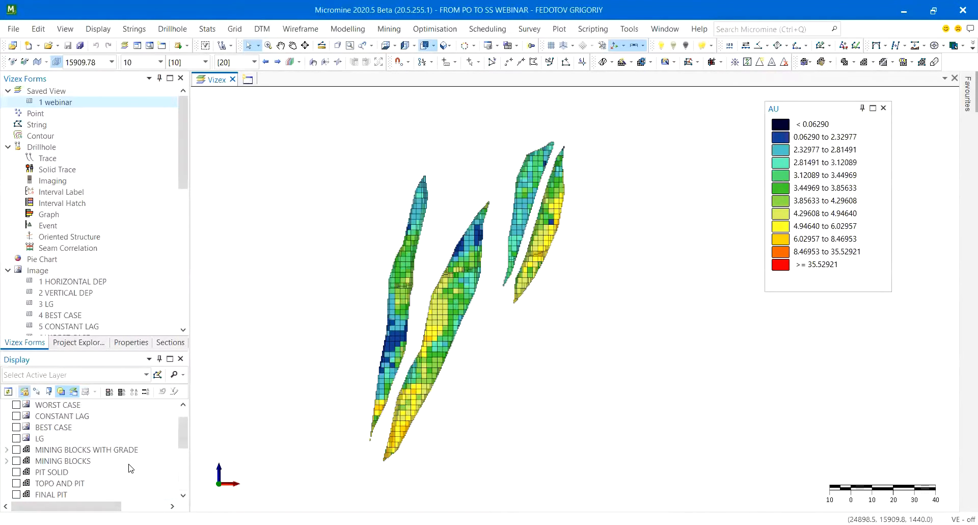
{"action": "scroll", "coordinate": [122, 464], "scroll_direction": "down", "scroll_amount": 10}
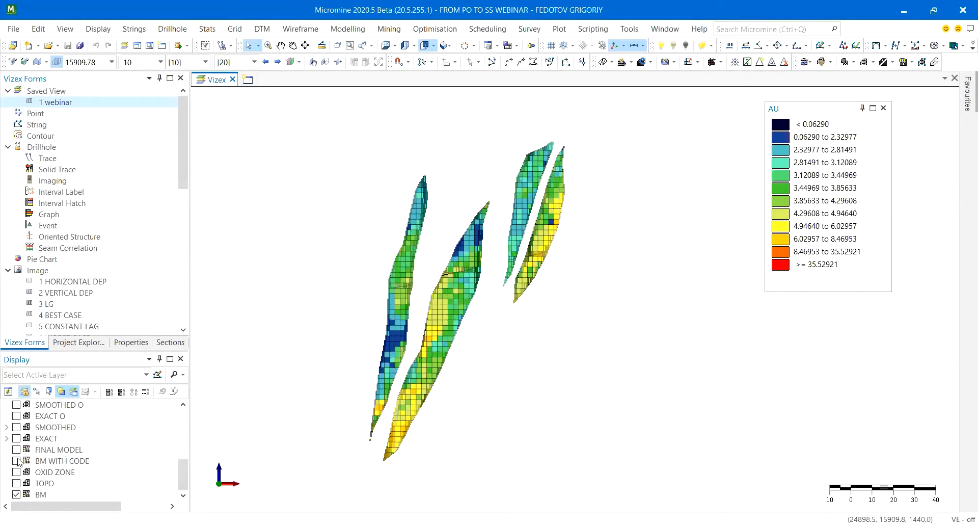
{"action": "left_click", "coordinate": [16, 450]}
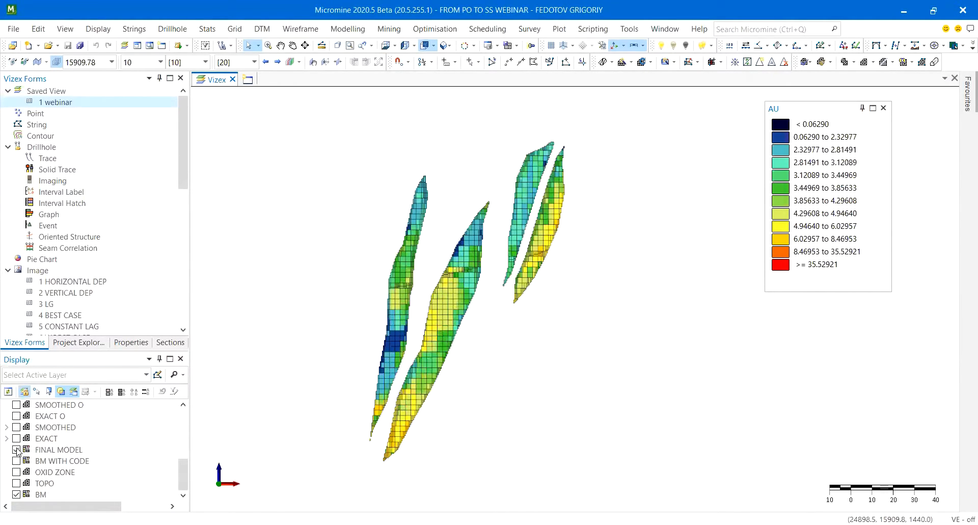
{"action": "left_click", "coordinate": [17, 494]}
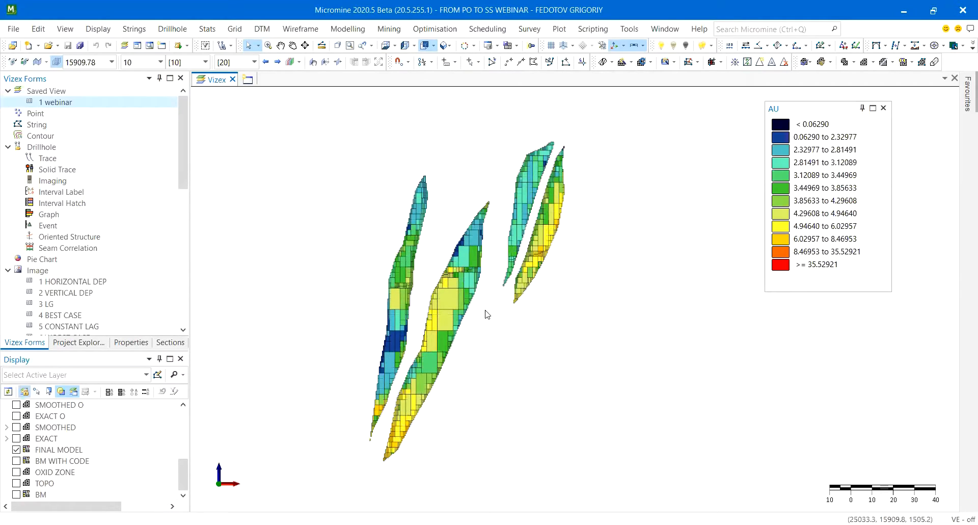
{"action": "scroll", "coordinate": [473, 295], "scroll_direction": "up", "scroll_amount": 2}
{"action": "scroll", "coordinate": [412, 303], "scroll_direction": "up", "scroll_amount": 2}
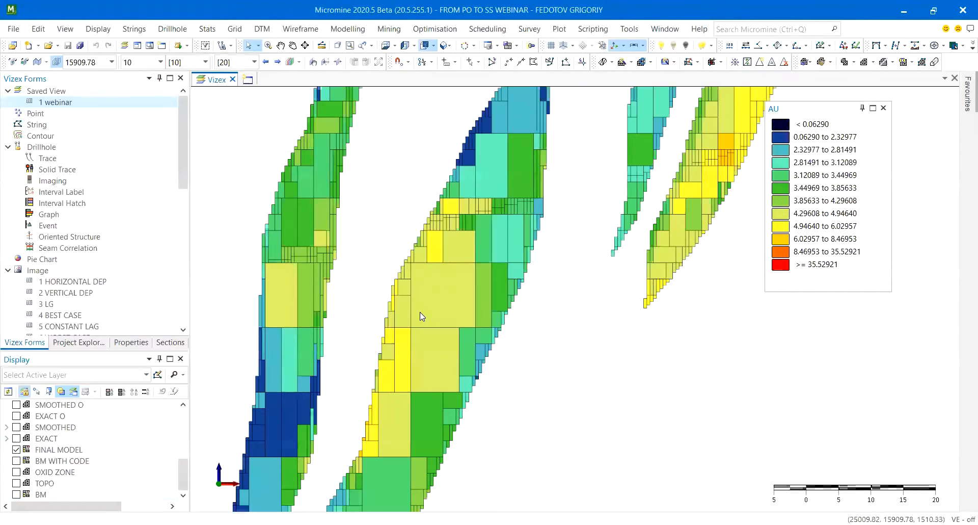
{"action": "scroll", "coordinate": [375, 277], "scroll_direction": "up", "scroll_amount": 2}
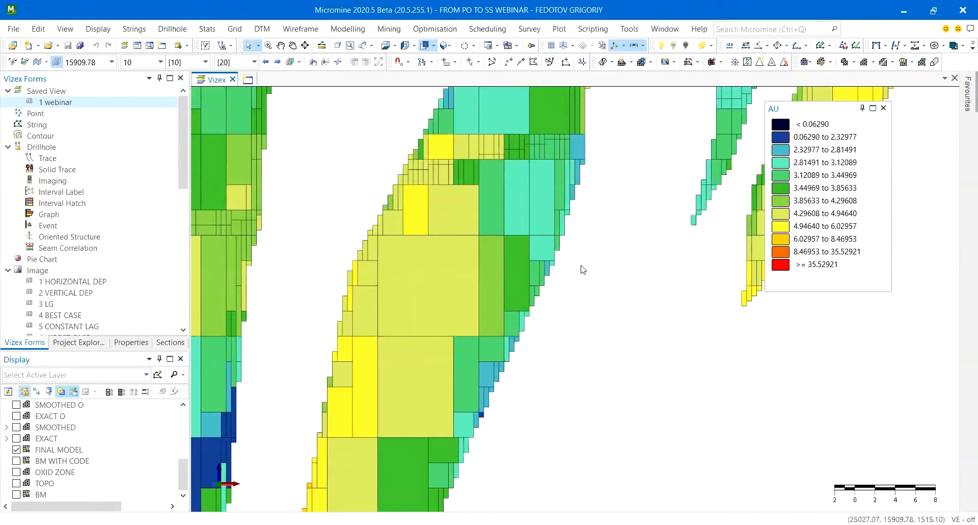
Switch the BM layer on and off over FINAL MODEL to compare the original and optimised block sizes.
{"action": "left_click", "coordinate": [17, 494]}
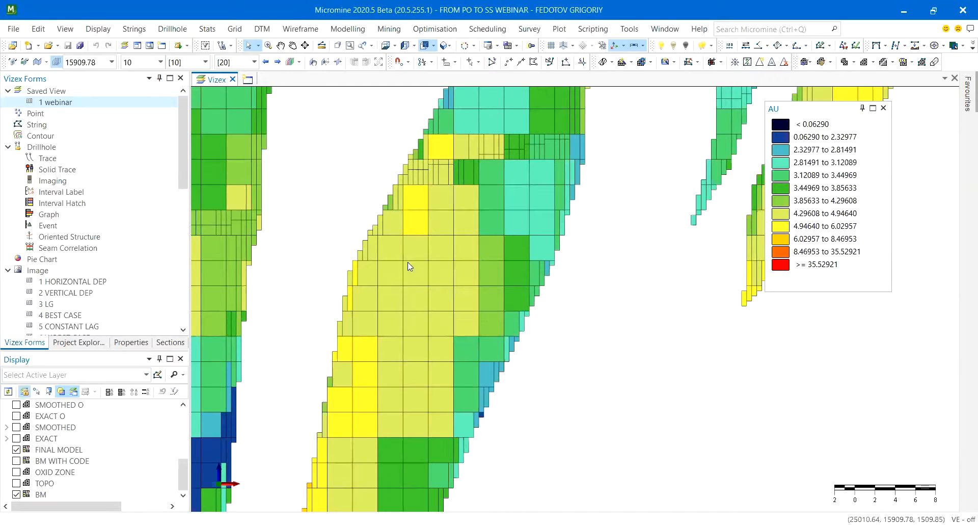
{"action": "left_click", "coordinate": [17, 494]}
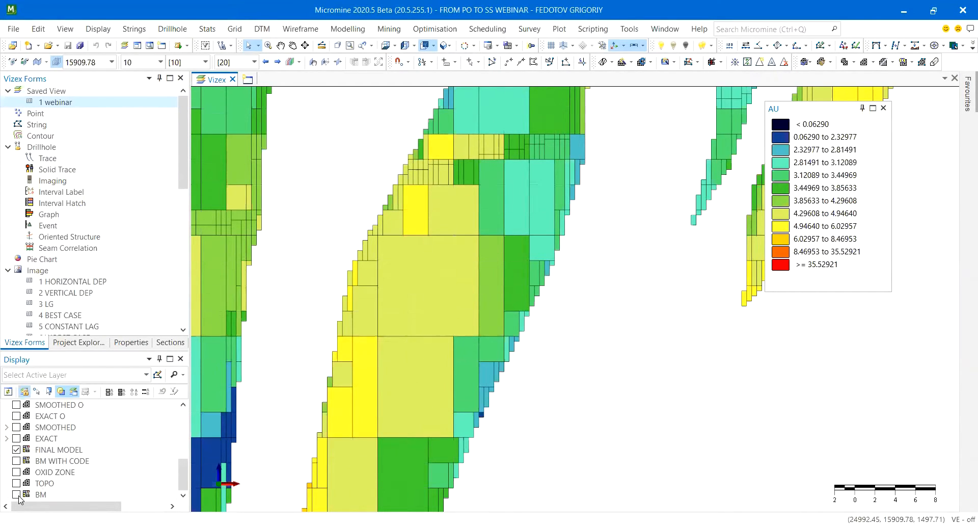
{"action": "scroll", "coordinate": [454, 280], "scroll_direction": "down", "scroll_amount": 5}
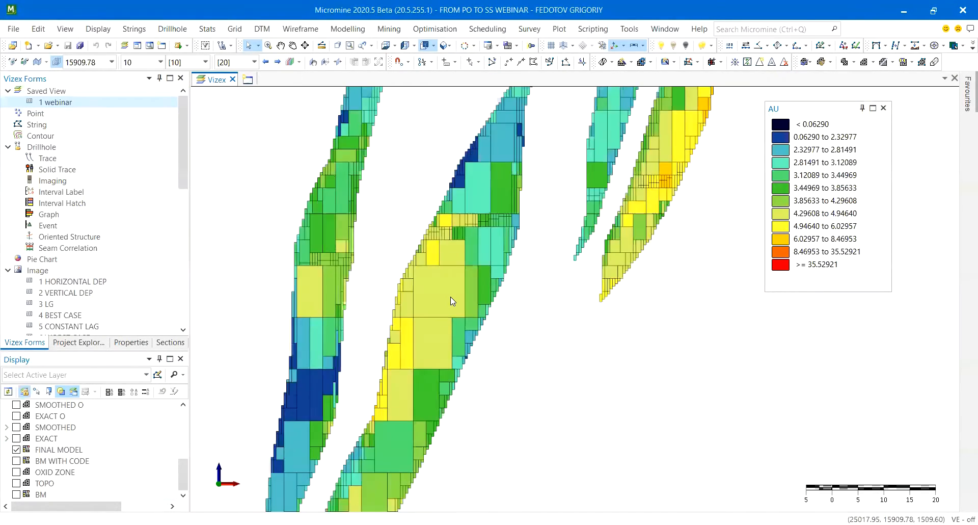
{"action": "left_click", "coordinate": [16, 494]}
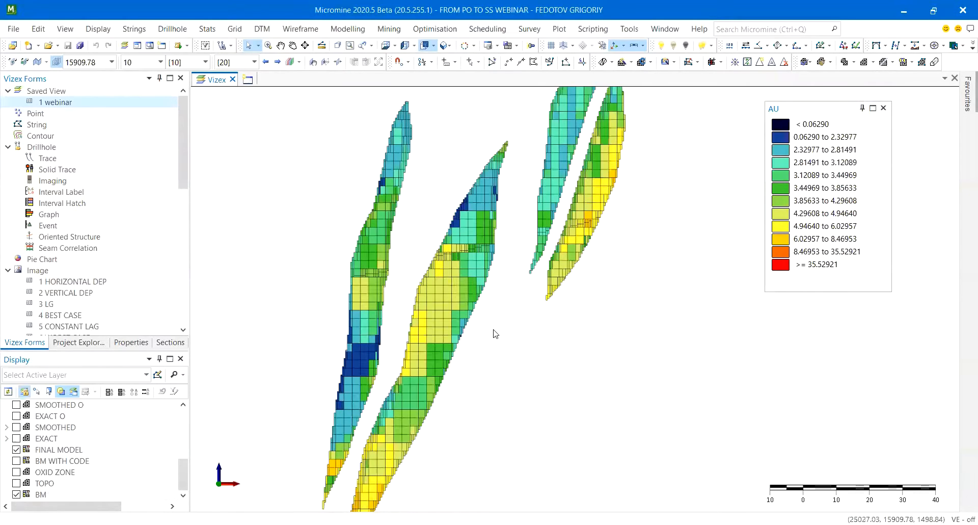
Return to plan view and hide the BM layer so only FINAL MODEL is displayed.
{"action": "left_click", "coordinate": [386, 46]}
{"action": "left_click", "coordinate": [386, 45]}
{"action": "left_click", "coordinate": [16, 494]}
{"action": "scroll", "coordinate": [694, 257], "scroll_direction": "down", "scroll_amount": 3}
{"action": "middle_click_drag", "start_coordinate": [672, 228], "coordinate": [657, 288]}
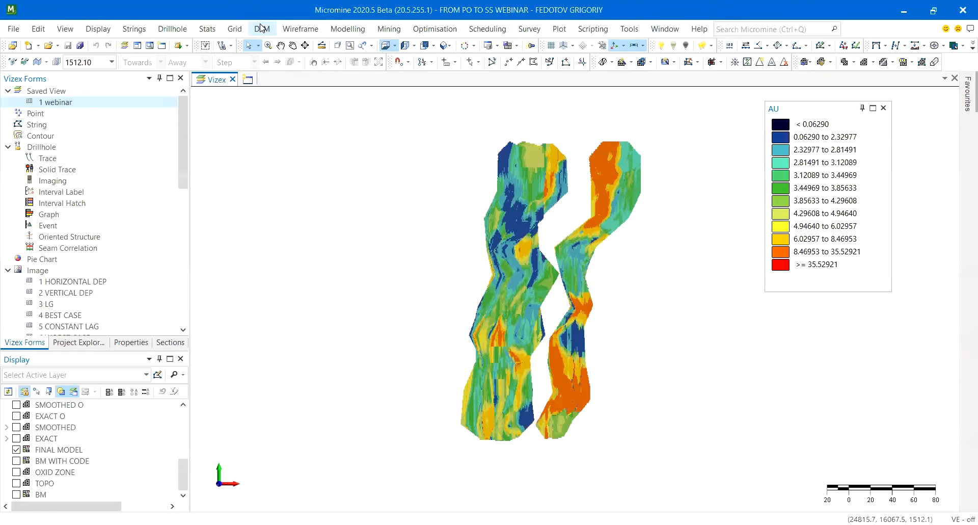
{"action": "left_click", "coordinate": [309, 31]}
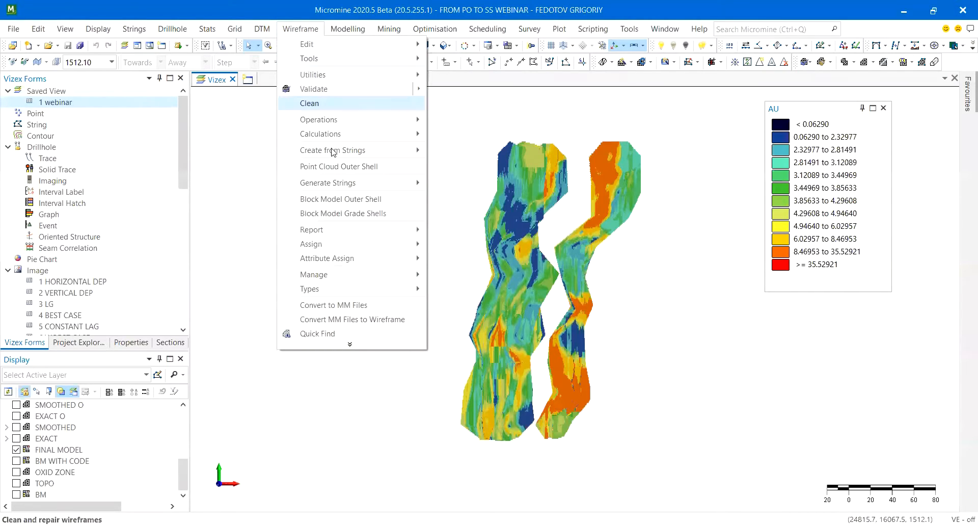
{"action": "mouse_move", "coordinate": [342, 247]}
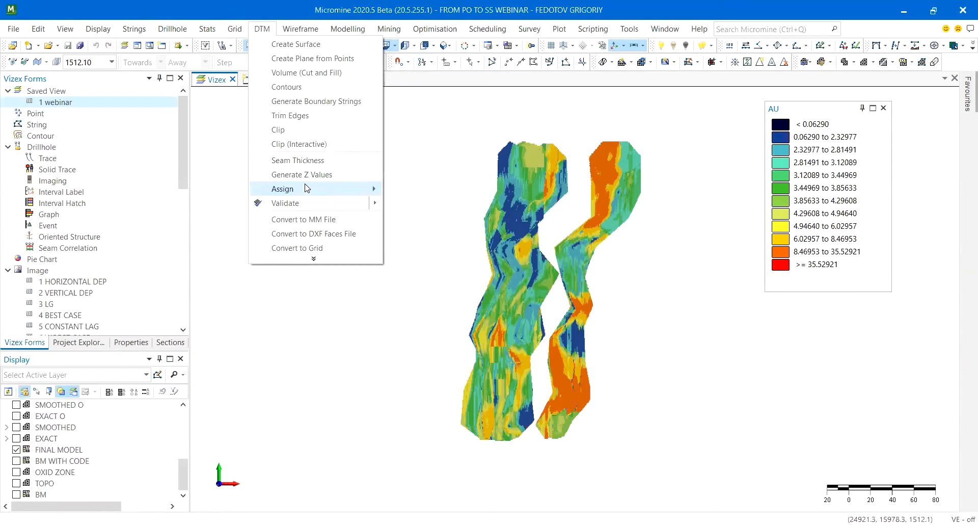
{"action": "mouse_move", "coordinate": [305, 188]}
{"action": "left_click", "coordinate": [448, 152]}
Display the OXID ZONE surface together with FINAL MODEL and examine where they intersect in 3D.
{"action": "left_click", "coordinate": [16, 472]}
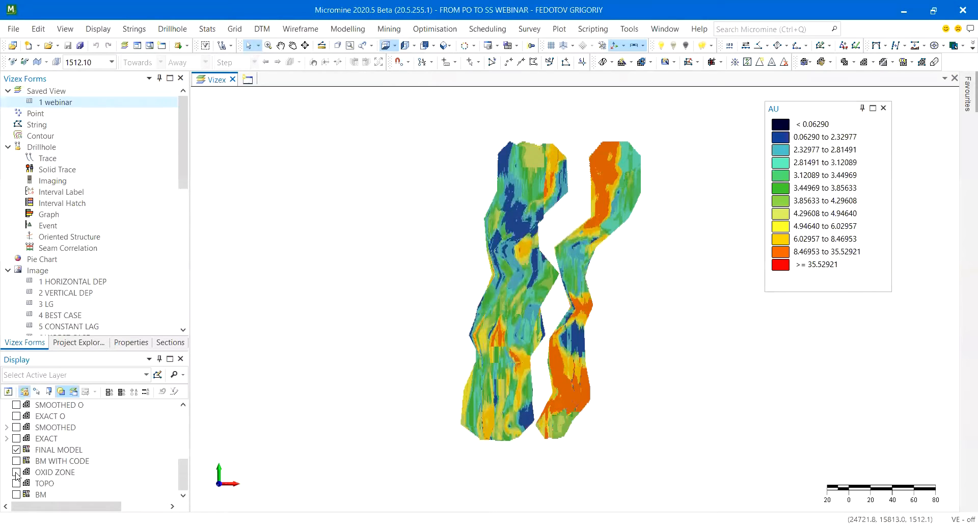
{"action": "middle_click_drag", "start_coordinate": [547, 371], "coordinate": [565, 283]}
{"action": "middle_click_drag", "start_coordinate": [579, 328], "coordinate": [431, 331]}
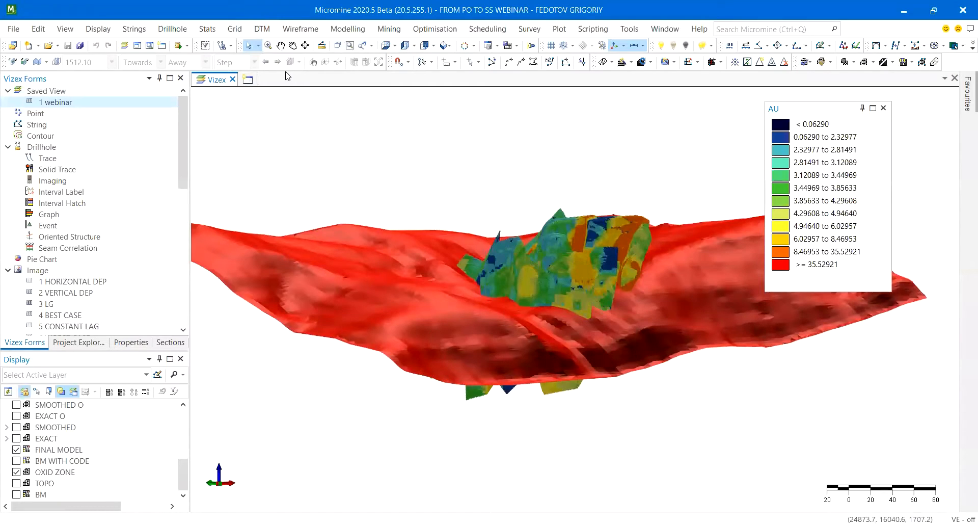
Run DTM Assign on BM against OXID ZONE, coding ORE TYPE as OXID above and SULF below with 5×5×5 sub-blocks, overwriting BM WITH CODE.
{"action": "left_click", "coordinate": [263, 29]}
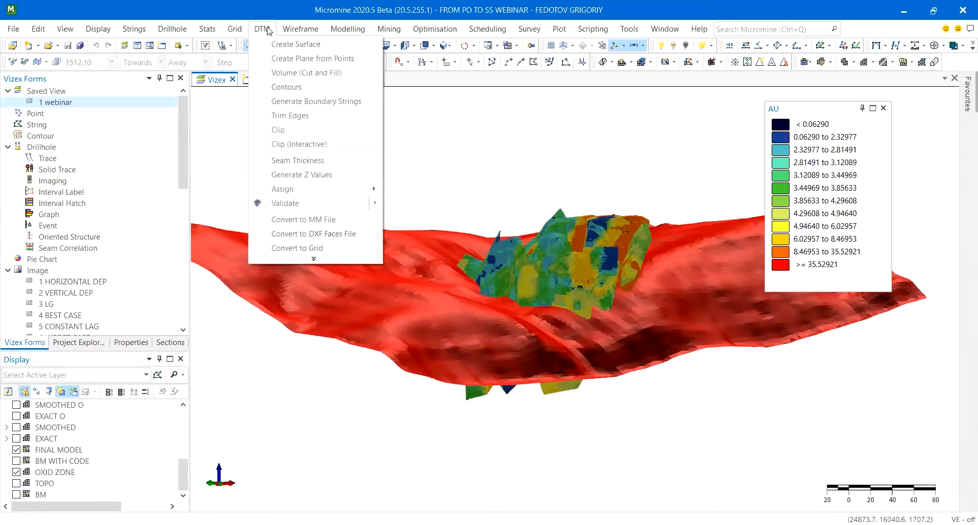
{"action": "mouse_move", "coordinate": [305, 189]}
{"action": "left_click", "coordinate": [445, 195]}
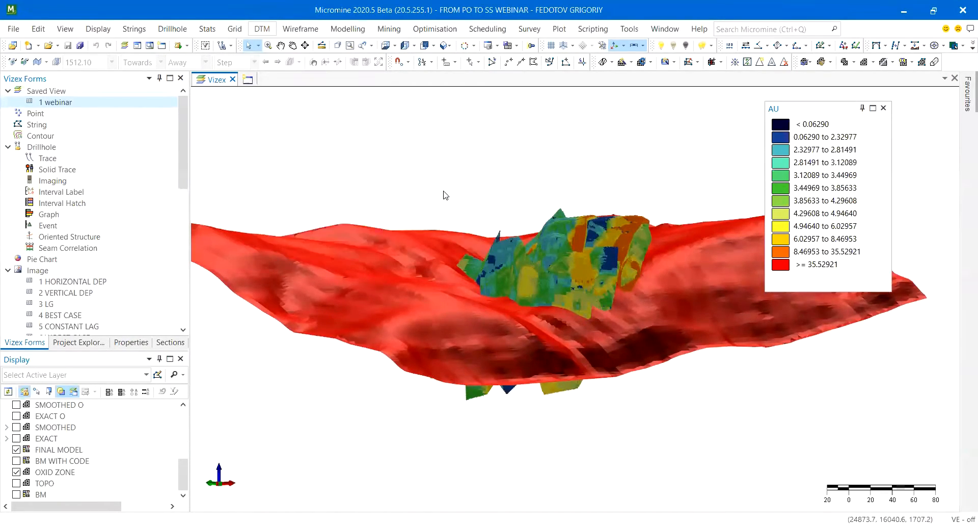
{"action": "left_click", "coordinate": [352, 95]}
{"action": "left_click_drag", "start_coordinate": [407, 71], "coordinate": [481, 96]}
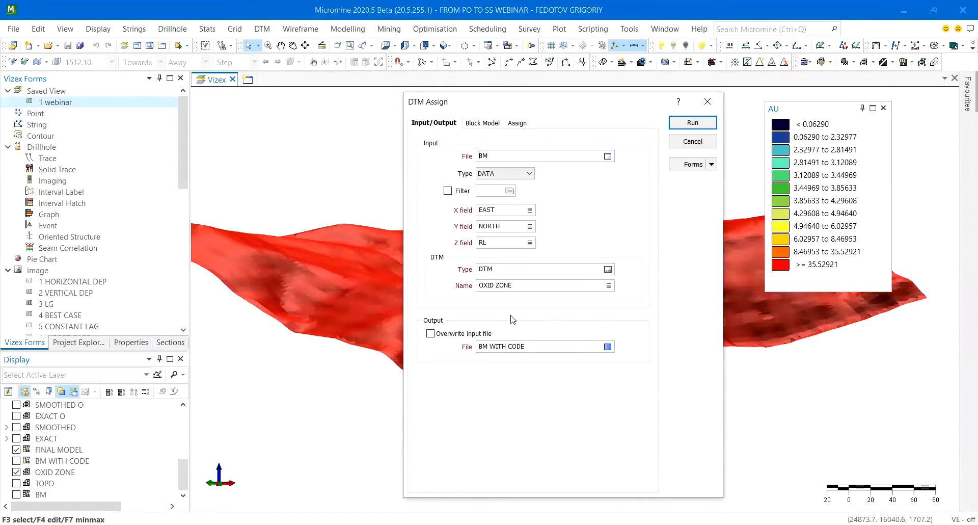
{"action": "left_click", "coordinate": [484, 123]}
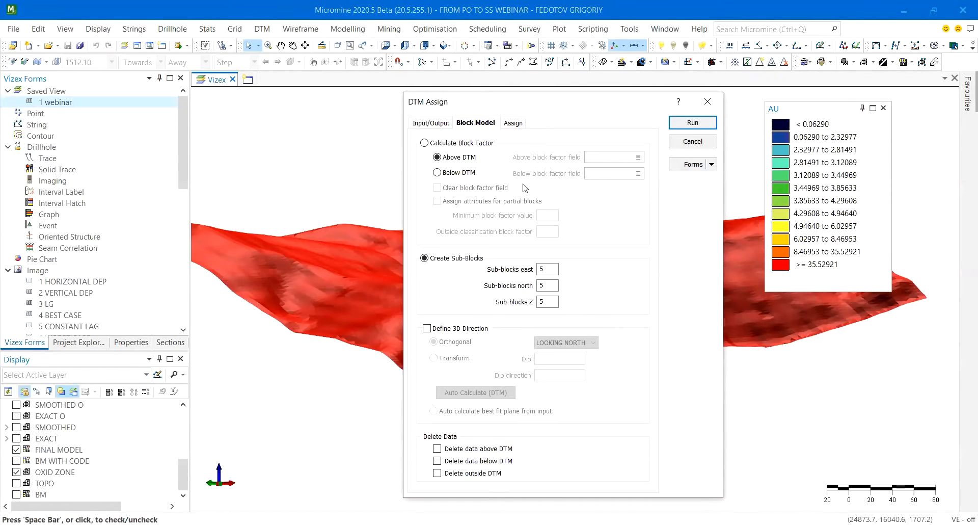
{"action": "left_click", "coordinate": [513, 123]}
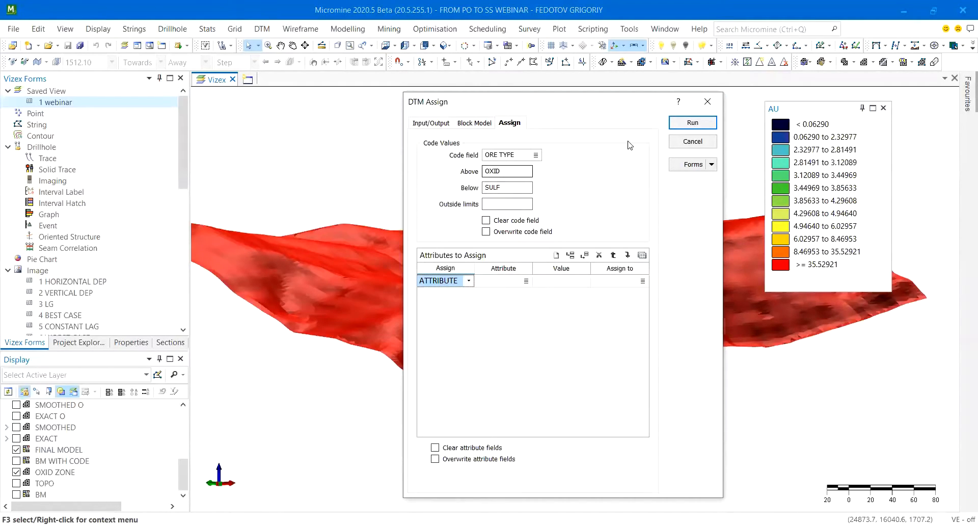
{"action": "left_click", "coordinate": [692, 122]}
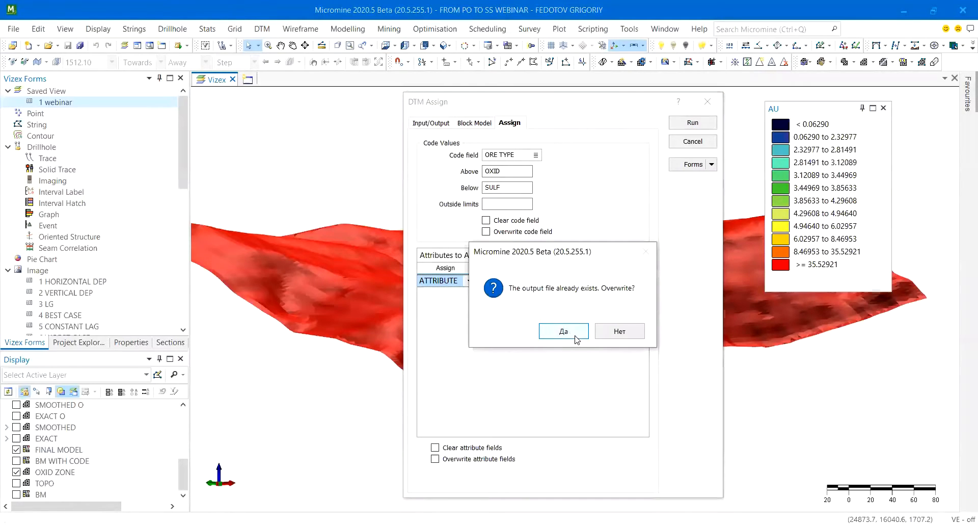
{"action": "left_click", "coordinate": [573, 333]}
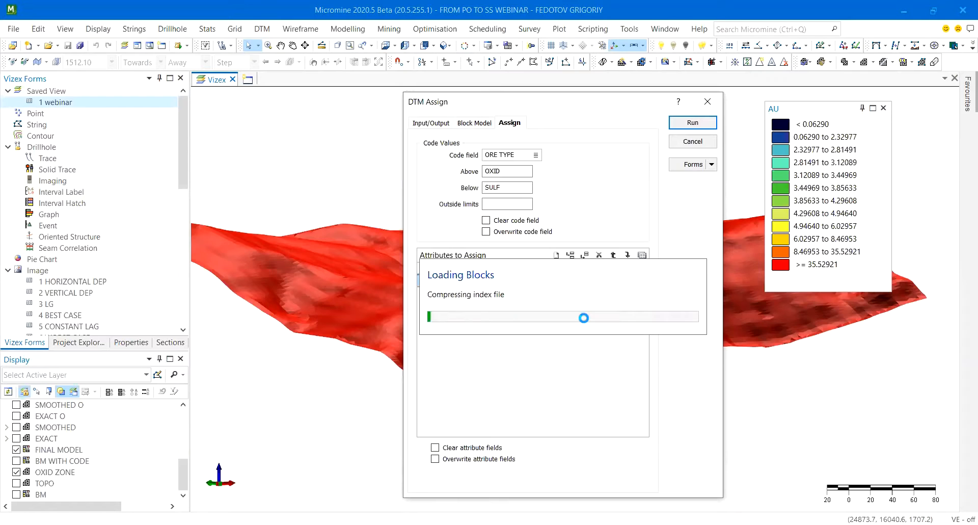
{"action": "left_click", "coordinate": [713, 99]}
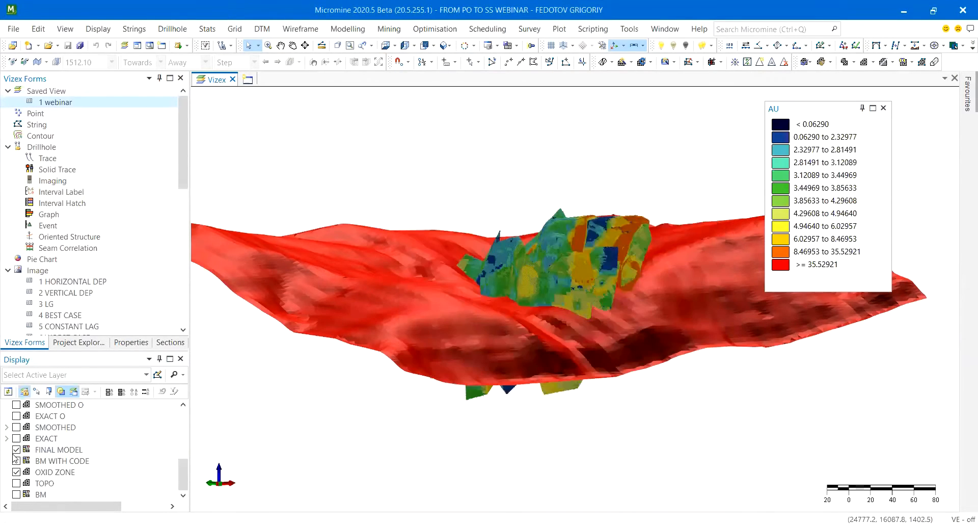
Display BM WITH CODE in place of FINAL MODEL and examine its coded blocks above and below the OXID ZONE surface in 3D.
{"action": "left_click", "coordinate": [17, 449]}
{"action": "left_click", "coordinate": [16, 460]}
{"action": "left_click_drag", "start_coordinate": [493, 274], "coordinate": [594, 273]}
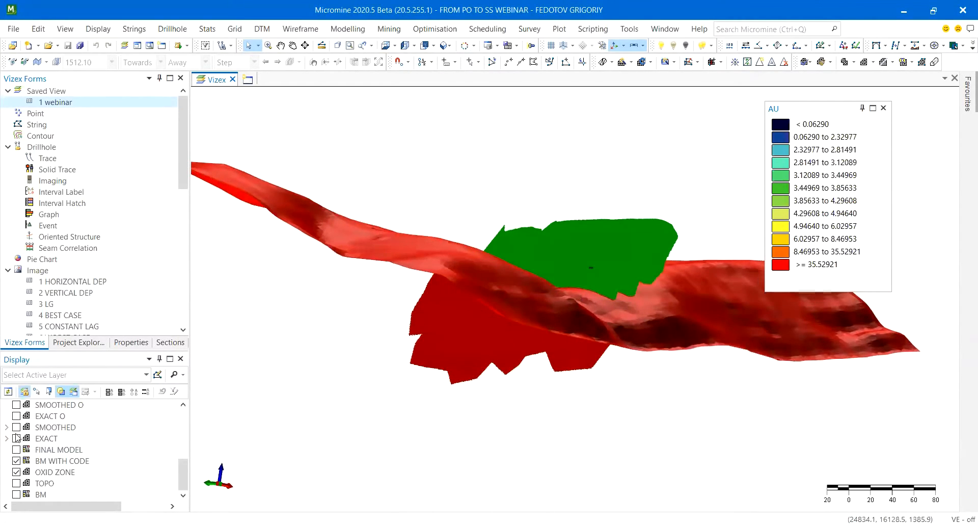
{"action": "right_click_drag", "start_coordinate": [520, 289], "coordinate": [552, 288]}
{"action": "scroll", "coordinate": [50, 414], "scroll_direction": "up", "scroll_amount": 4}
{"action": "scroll", "coordinate": [42, 420], "scroll_direction": "down", "scroll_amount": 4}
Show the OX SULF colour legend for BM WITH CODE and examine the oxide and sulphide blocks from several angles.
{"action": "left_click", "coordinate": [44, 460]}
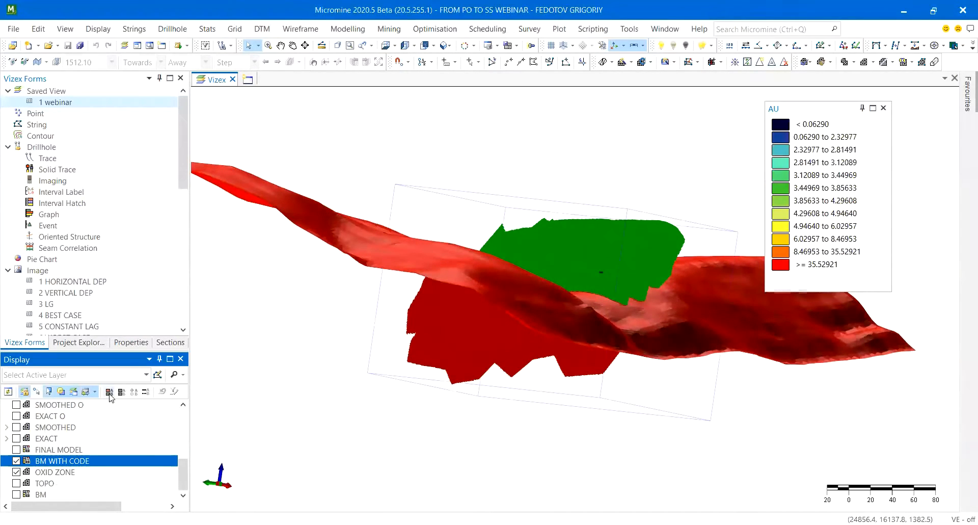
{"action": "left_click", "coordinate": [705, 149]}
{"action": "mouse_move", "coordinate": [675, 146]}
{"action": "left_mouse_down"}
{"action": "mouse_move", "coordinate": [622, 152]}
{"action": "mouse_move", "coordinate": [643, 131]}
{"action": "mouse_move", "coordinate": [662, 135]}
{"action": "left_mouse_up"}
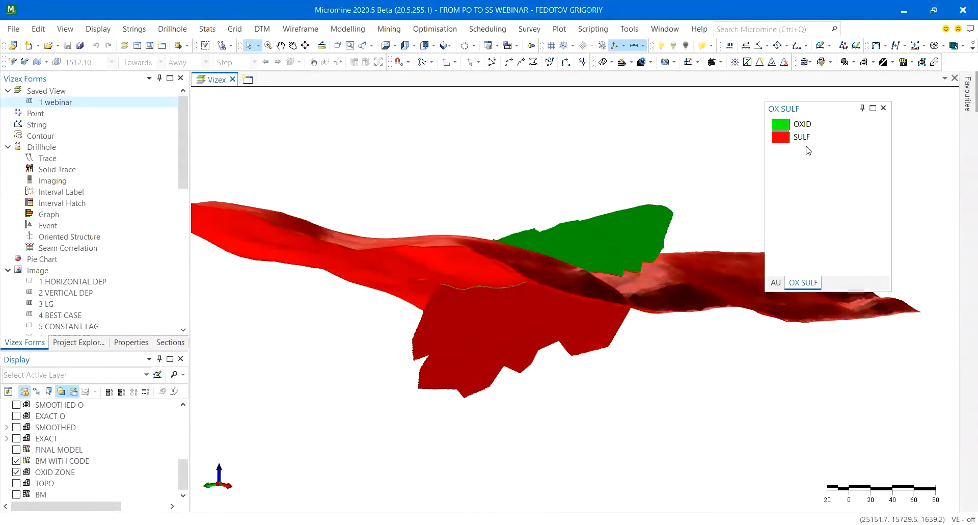
{"action": "left_click_drag", "start_coordinate": [633, 213], "coordinate": [507, 279]}
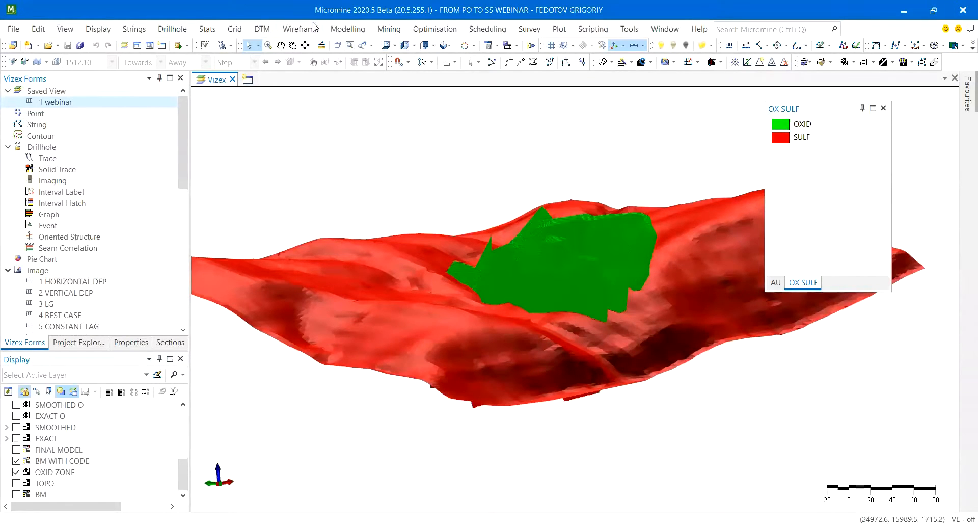
Open the block model Combine form to view its input and output options, and close it without running.
{"action": "left_click", "coordinate": [350, 29]}
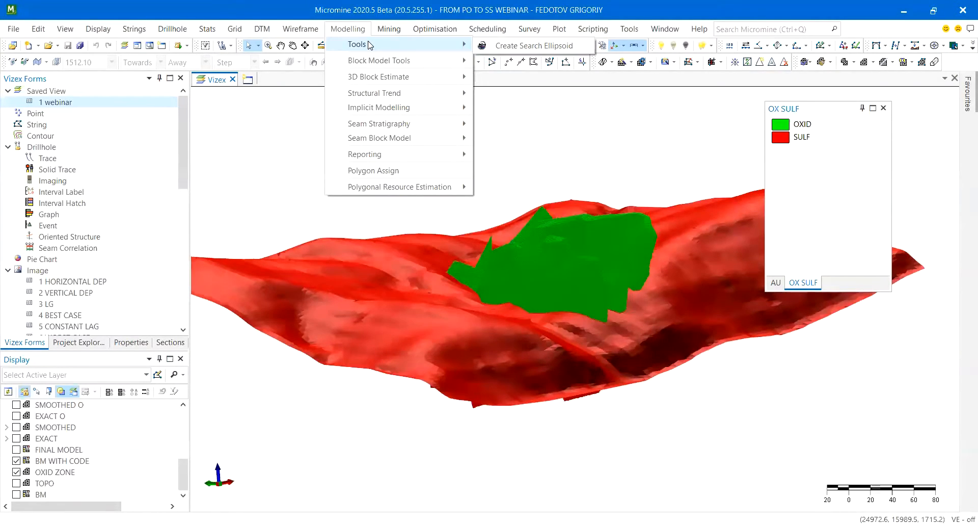
{"action": "mouse_move", "coordinate": [382, 62]}
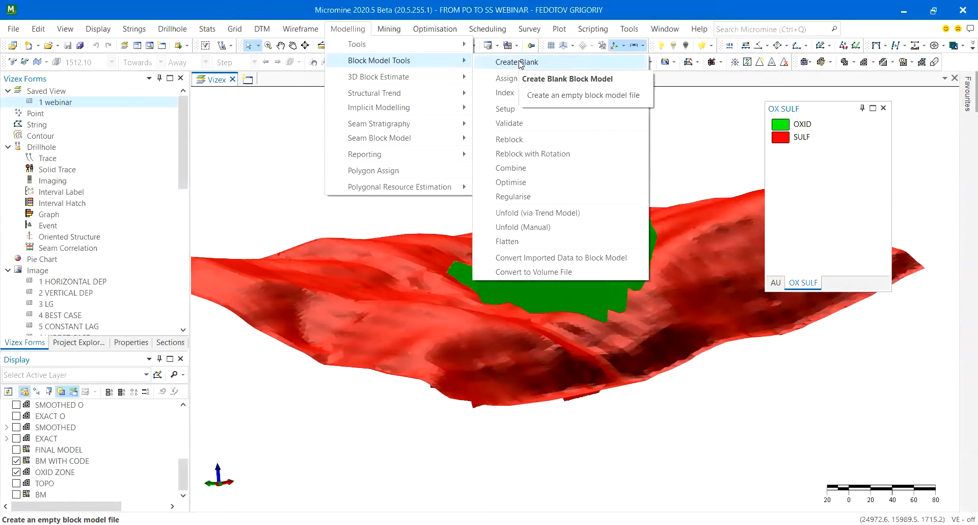
{"action": "left_click", "coordinate": [689, 145]}
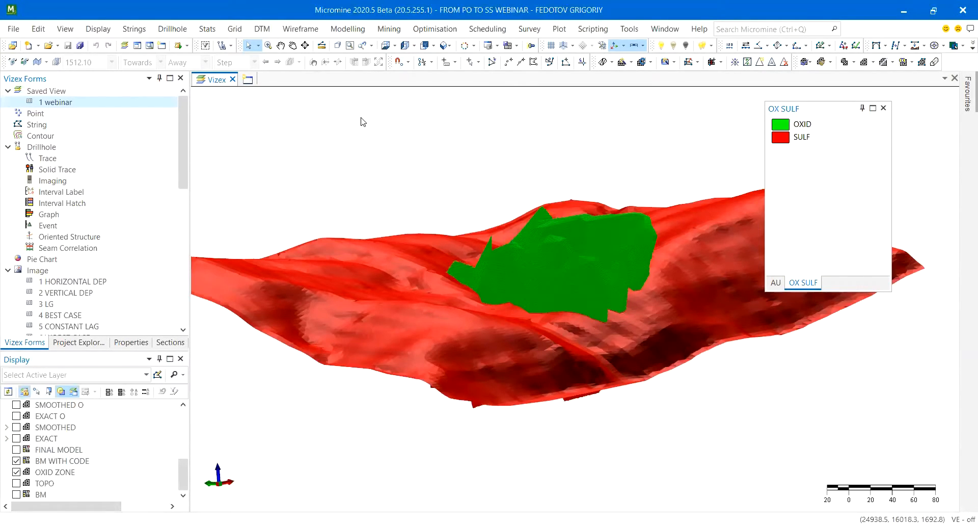
{"action": "left_click", "coordinate": [348, 29]}
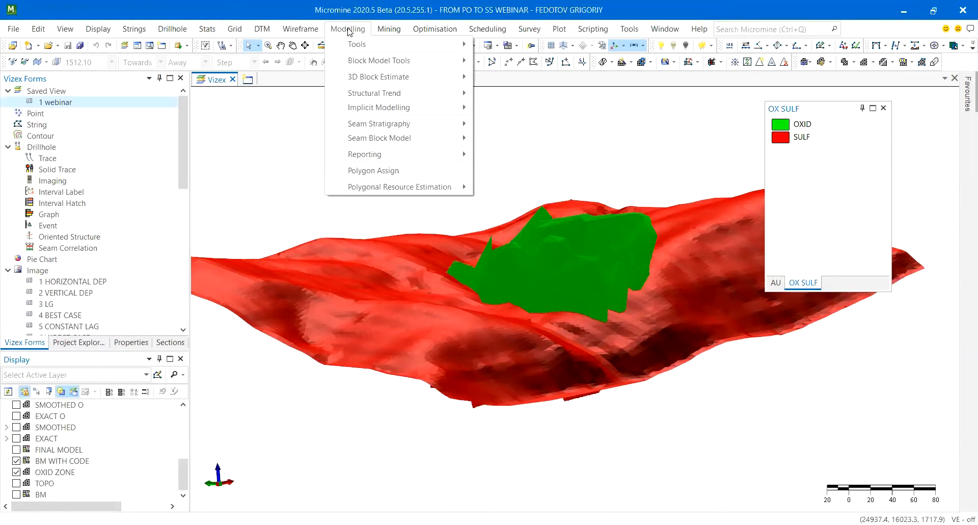
{"action": "mouse_move", "coordinate": [392, 67]}
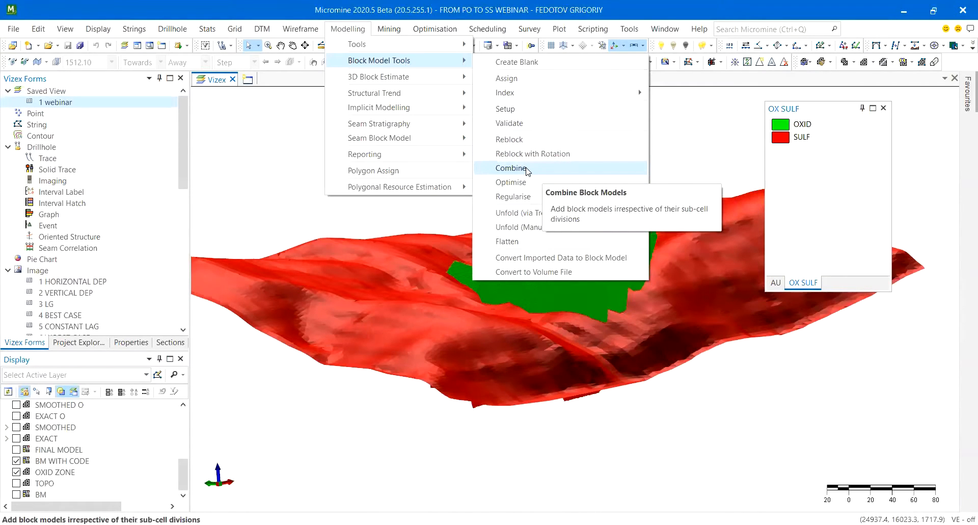
{"action": "left_click", "coordinate": [511, 168]}
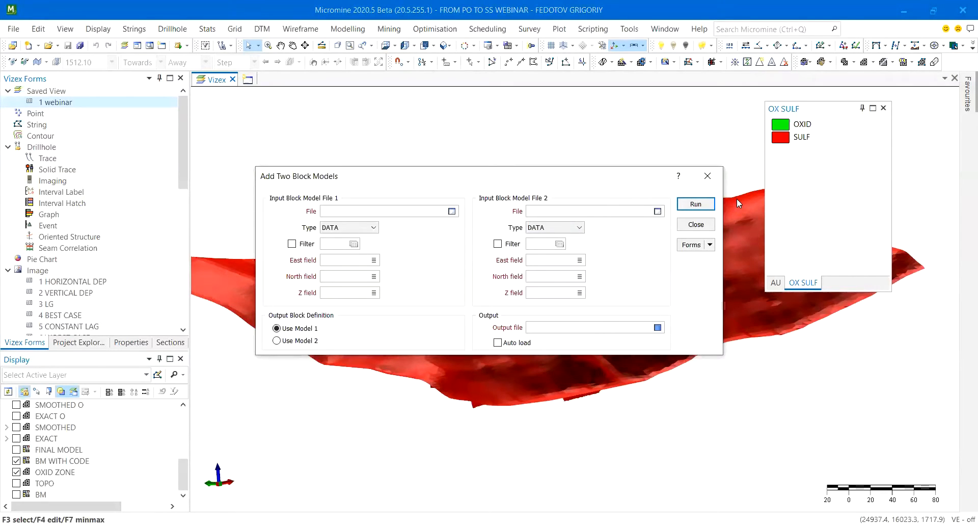
{"action": "left_click", "coordinate": [710, 177]}
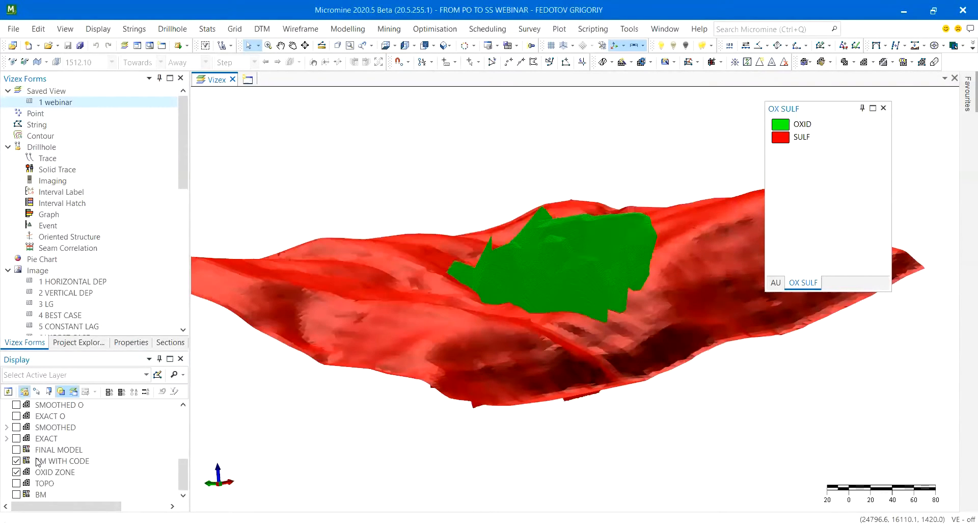
Hide BM WITH CODE and OXID ZONE, display FINAL MODEL in 3D, and inspect the ORE TYPE attribute in its block properties.
{"action": "left_click", "coordinate": [17, 461]}
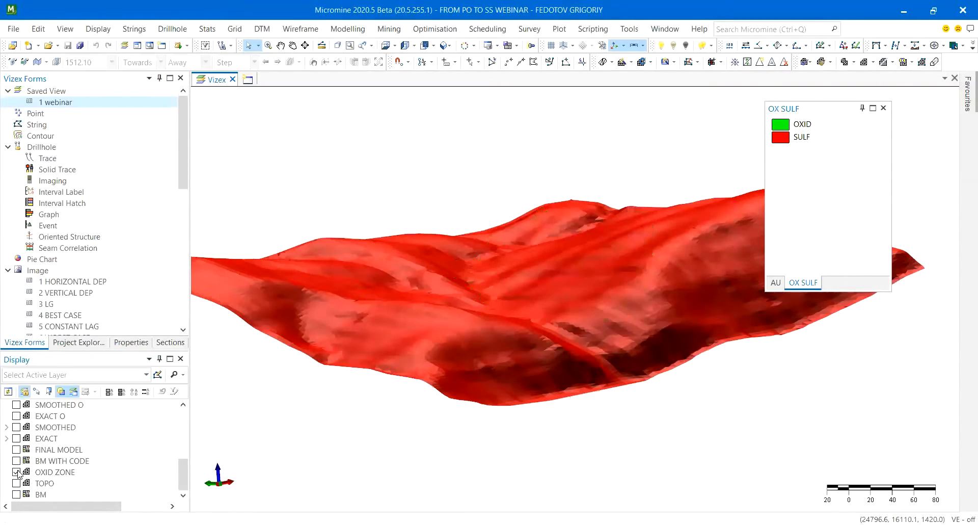
{"action": "left_click", "coordinate": [17, 472]}
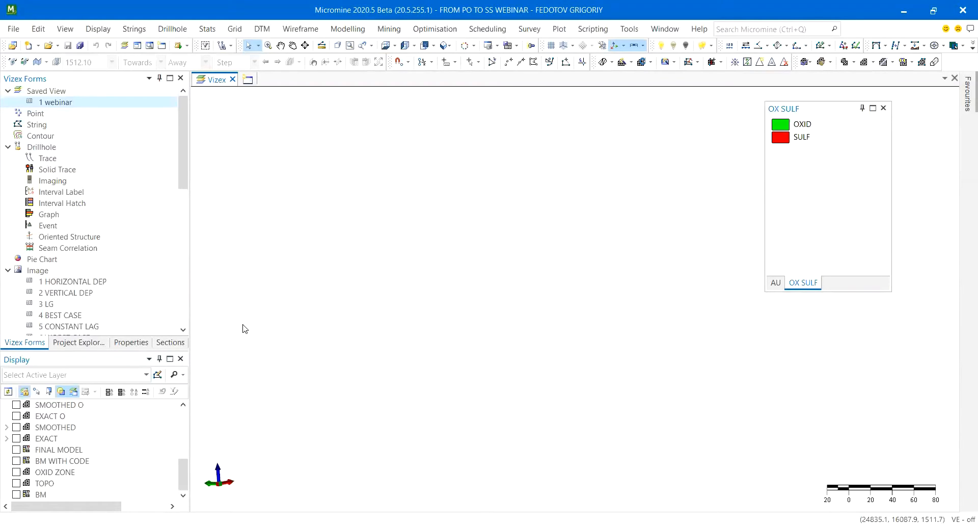
{"action": "left_click", "coordinate": [17, 449]}
{"action": "middle_click_drag", "start_coordinate": [601, 283], "coordinate": [447, 353]}
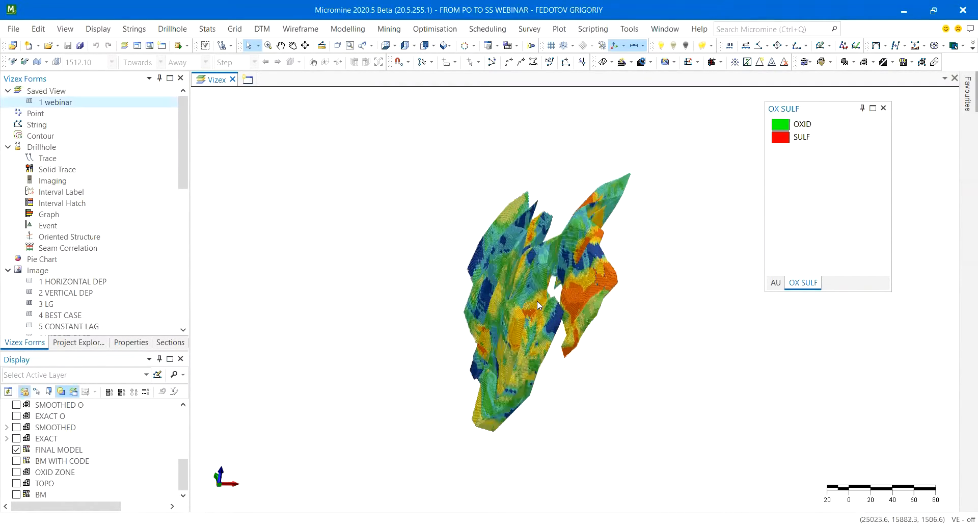
{"action": "left_click", "coordinate": [128, 342]}
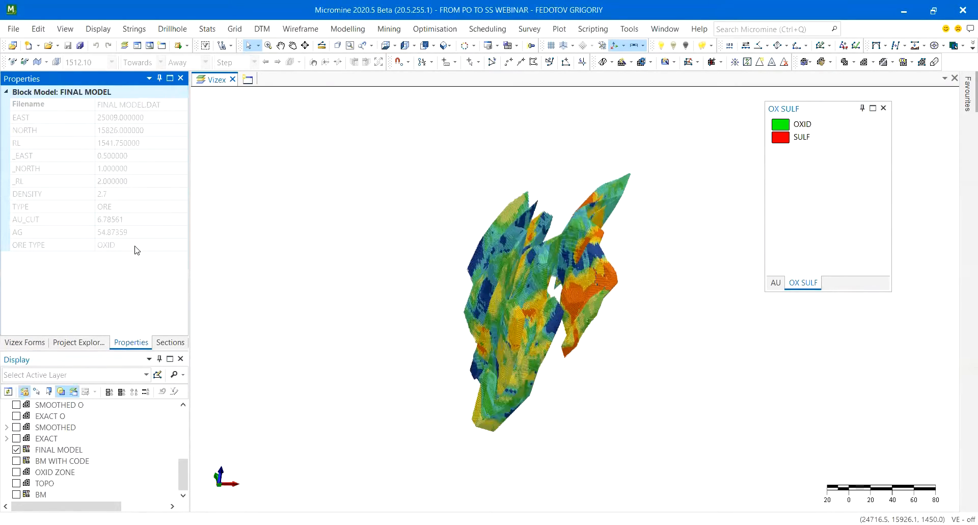
{"action": "left_click", "coordinate": [144, 246]}
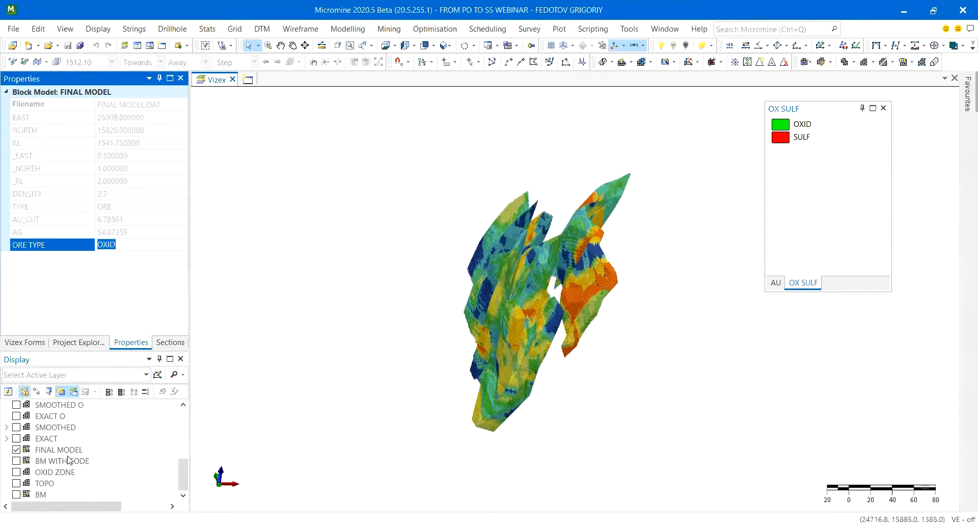
Display the TOPO surface over FINAL MODEL with its elevation colour legend, and examine the two together in 3D.
{"action": "left_click", "coordinate": [16, 482]}
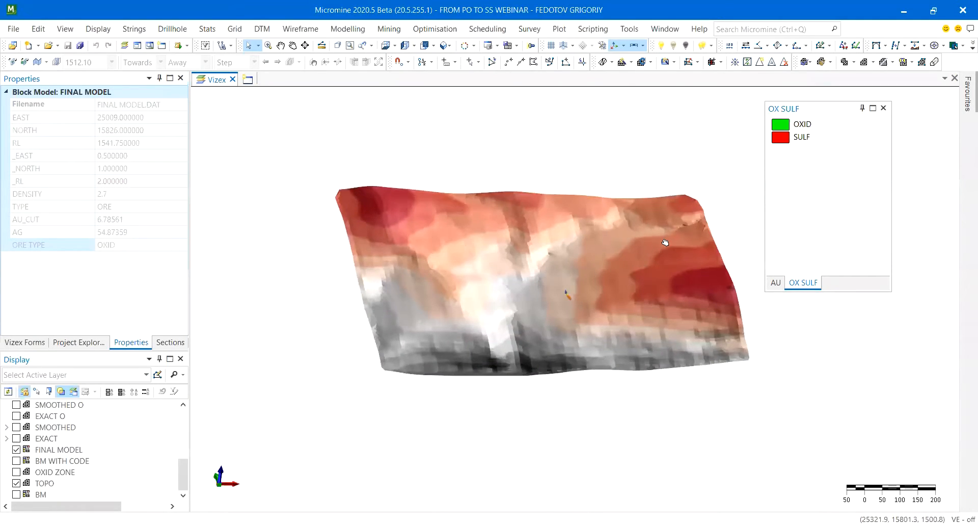
{"action": "middle_click_drag", "start_coordinate": [665, 242], "coordinate": [301, 406]}
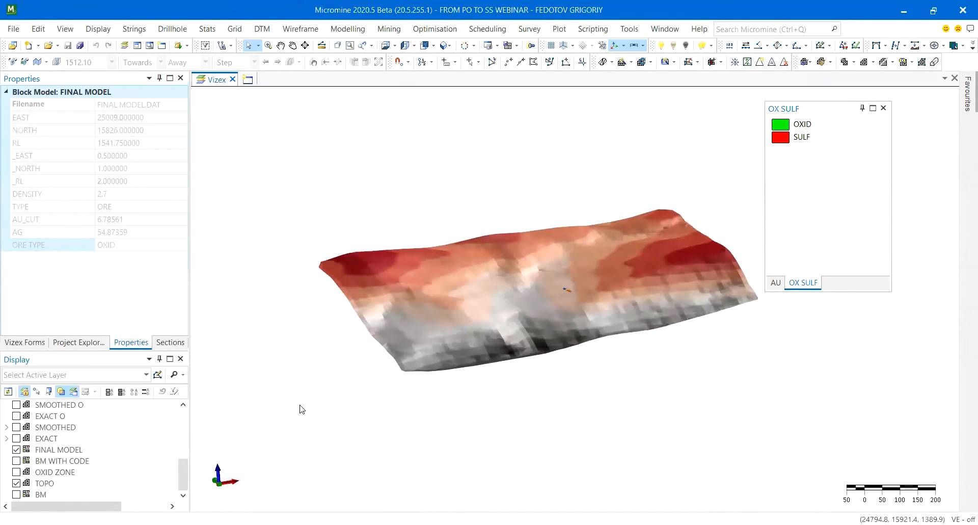
{"action": "left_click", "coordinate": [45, 483]}
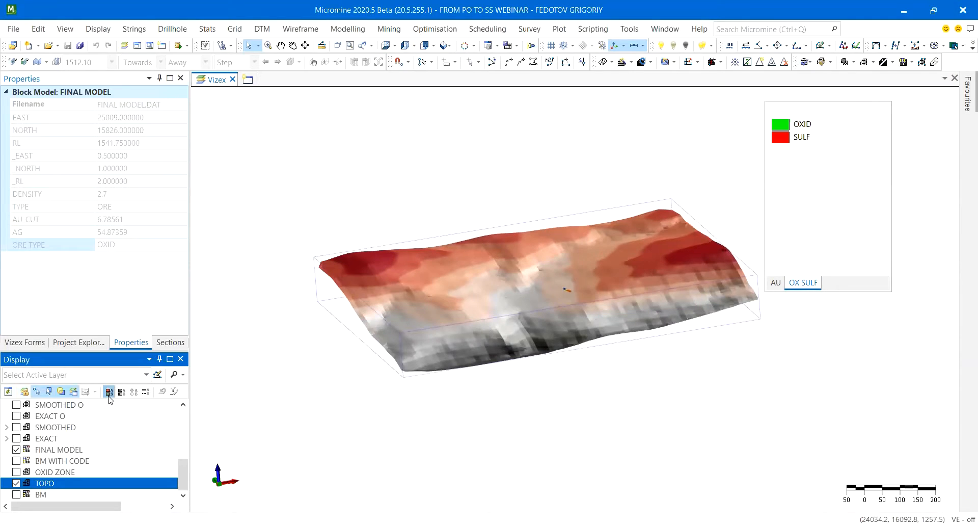
{"action": "left_click", "coordinate": [109, 392]}
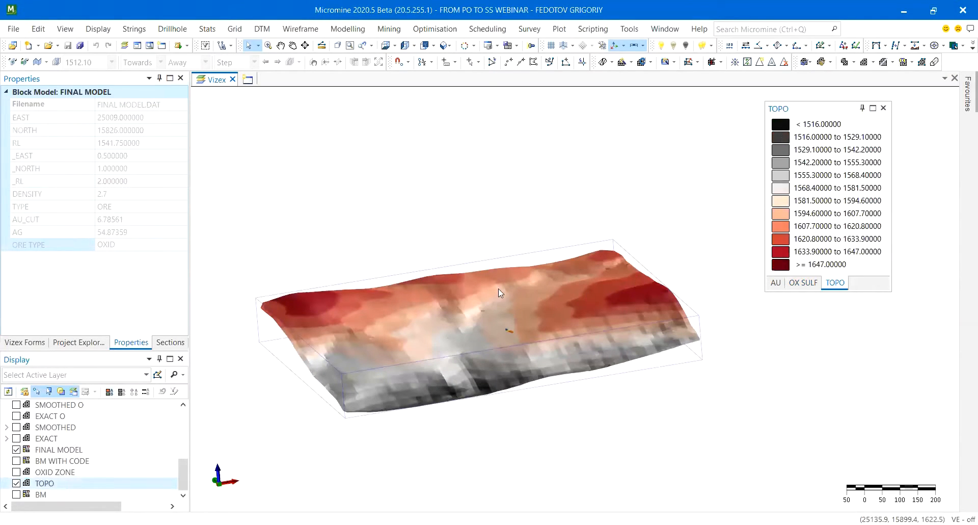
{"action": "mouse_move", "coordinate": [521, 267]}
{"action": "middle_mouse_down"}
{"action": "mouse_move", "coordinate": [620, 325]}
{"action": "mouse_move", "coordinate": [677, 327]}
{"action": "mouse_move", "coordinate": [517, 276]}
{"action": "middle_mouse_up"}
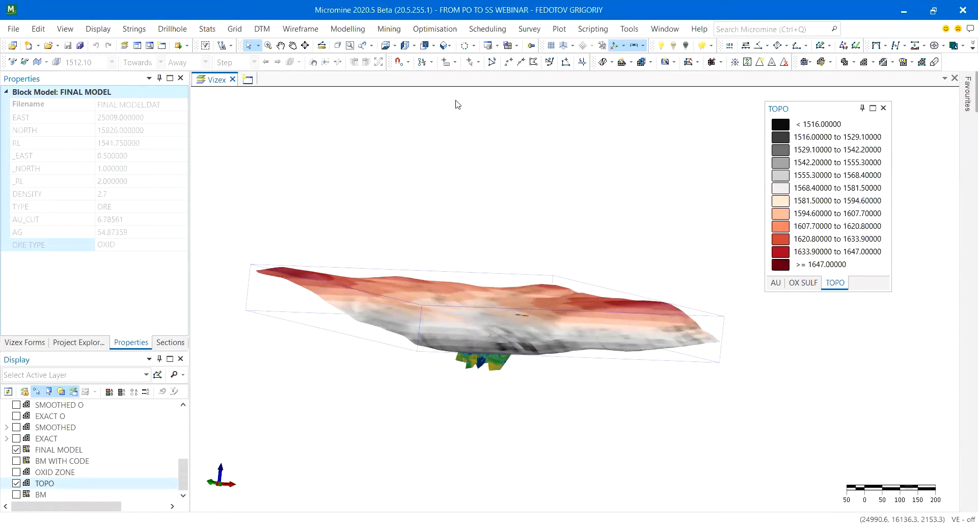
Open the Pit Optimiser setup and review the defined processing facilities and customers.
{"action": "left_click", "coordinate": [435, 31]}
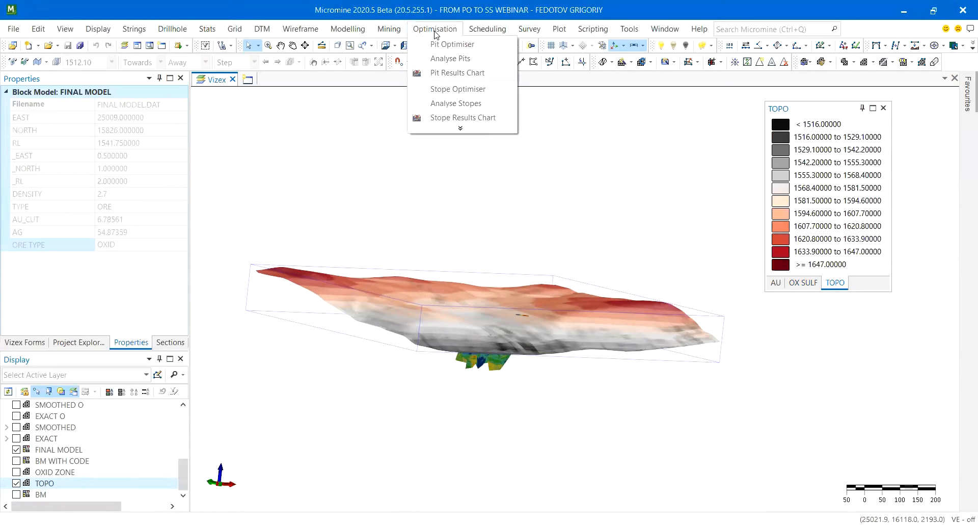
{"action": "left_click", "coordinate": [478, 44]}
{"action": "left_click", "coordinate": [295, 187]}
{"action": "left_click_drag", "start_coordinate": [358, 165], "coordinate": [424, 198]}
{"action": "left_click", "coordinate": [411, 216]}
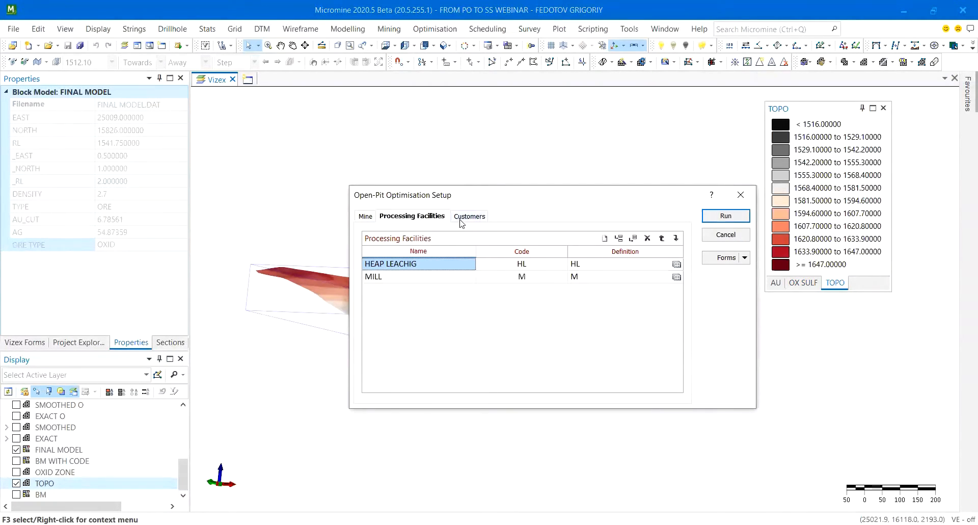
{"action": "left_click", "coordinate": [467, 217]}
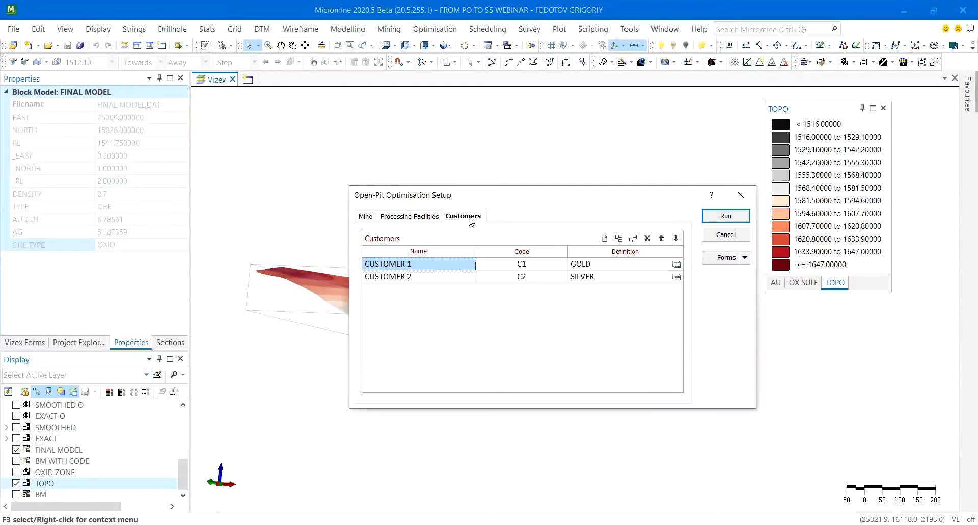
Open the MINE definition of the GOLD DEPOSIT mine for editing.
{"action": "left_click", "coordinate": [365, 219]}
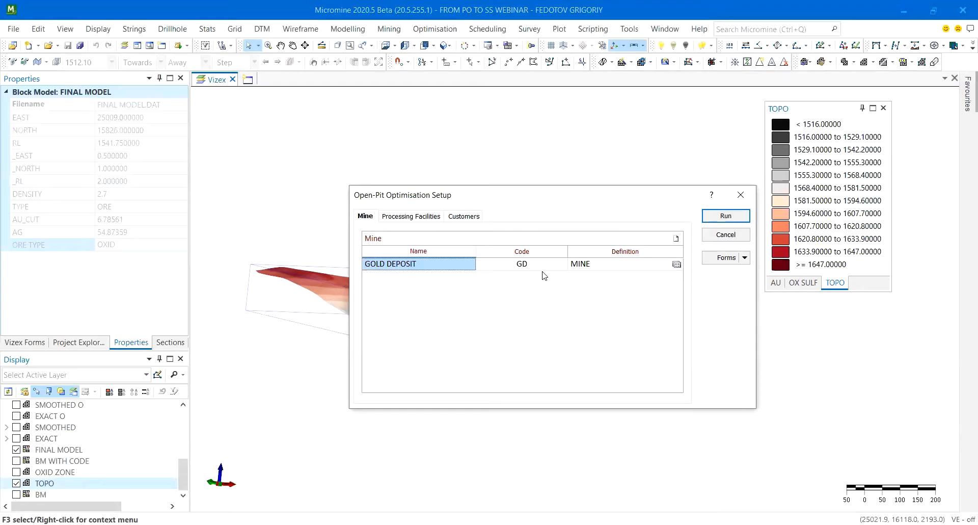
{"action": "right_click", "coordinate": [592, 269]}
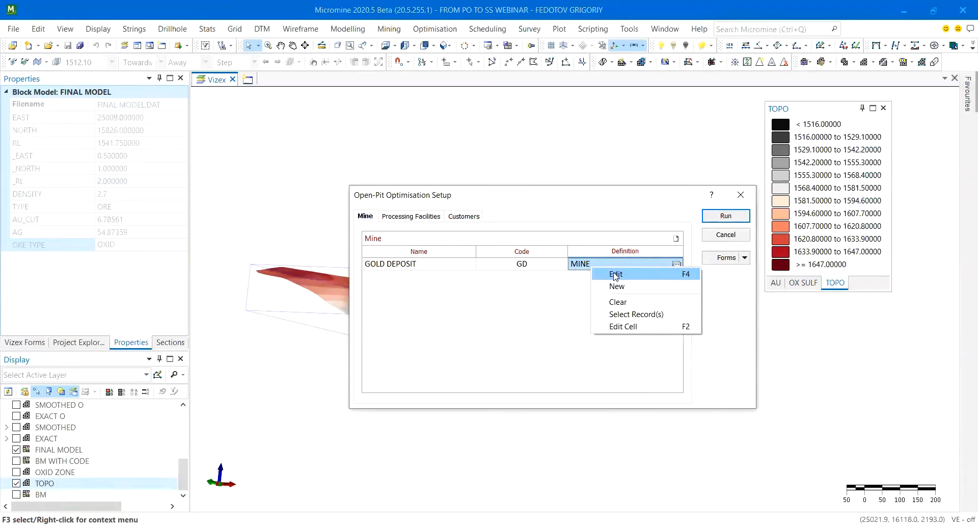
{"action": "left_click", "coordinate": [615, 276]}
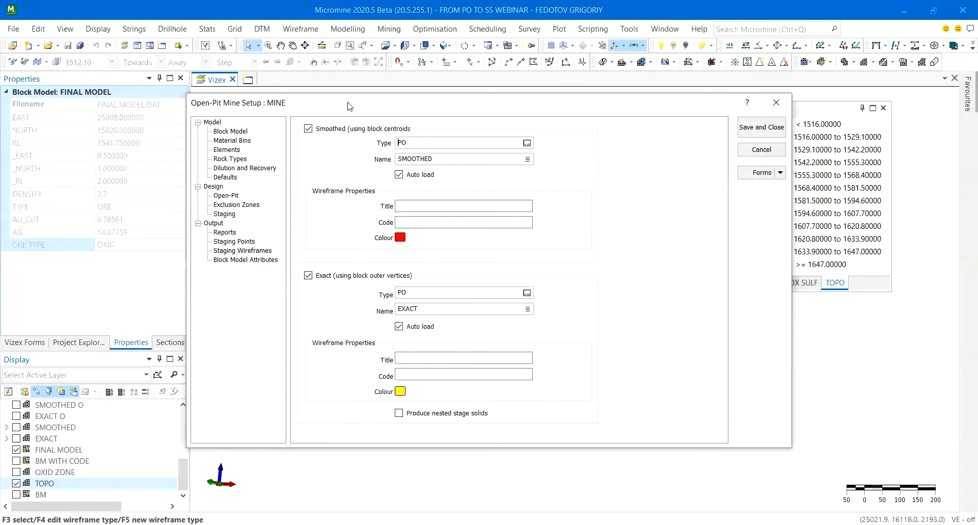
Review the block model inputs, including the FINAL MODEL fields and TOPO surface, together with the open-pit mining costs and slope restrictions.
{"action": "left_click", "coordinate": [348, 162]}
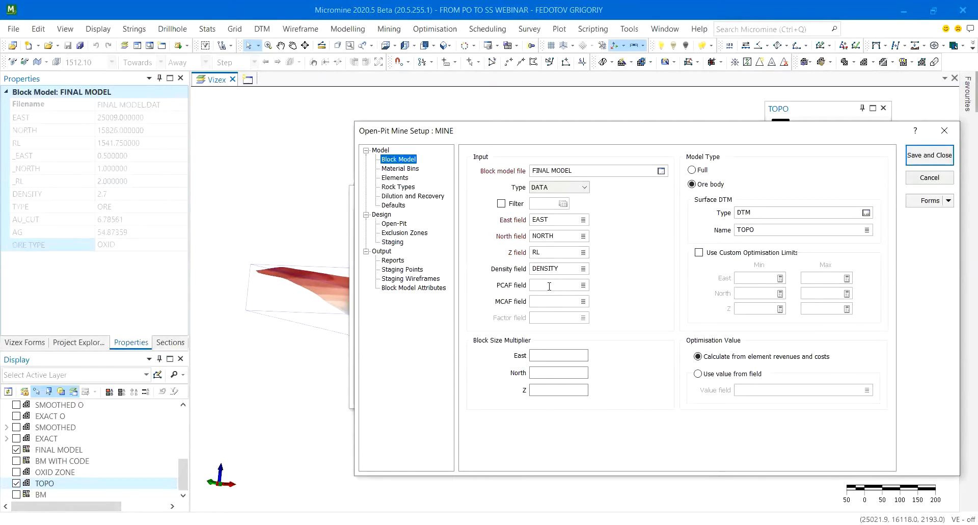
{"action": "left_click", "coordinate": [404, 224]}
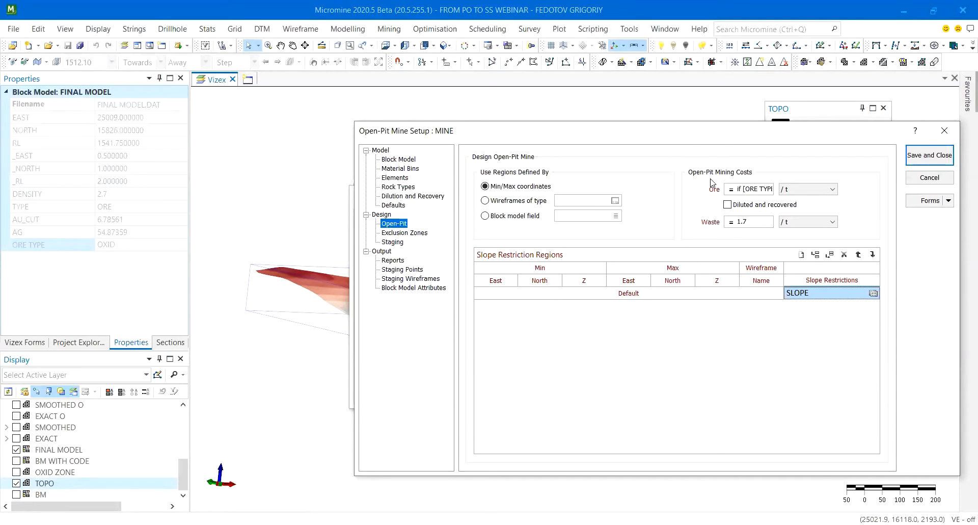
{"action": "left_click", "coordinate": [400, 162]}
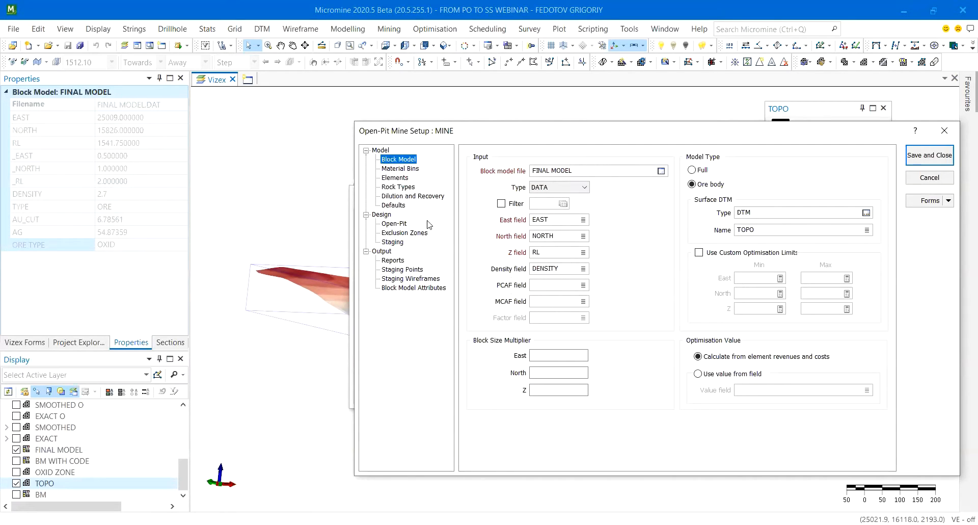
{"action": "left_click", "coordinate": [394, 223]}
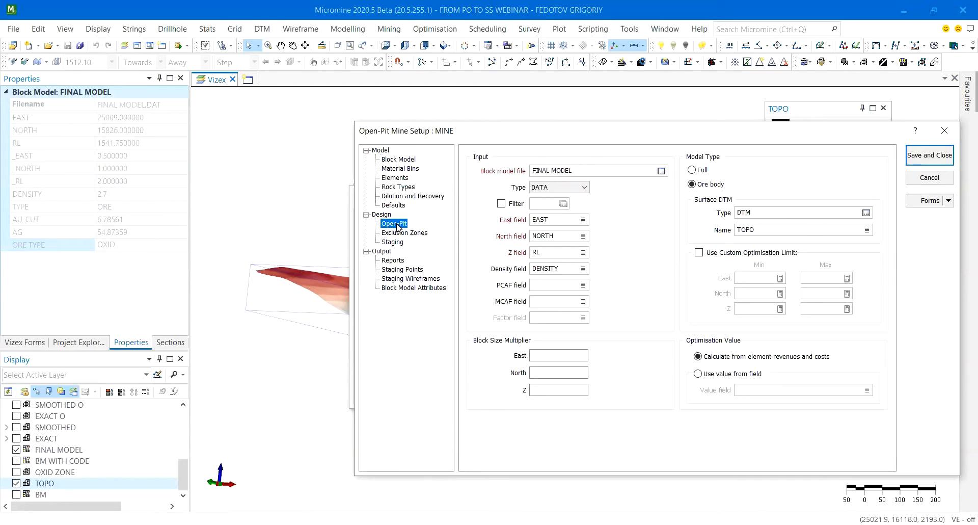
{"action": "left_click", "coordinate": [399, 159]}
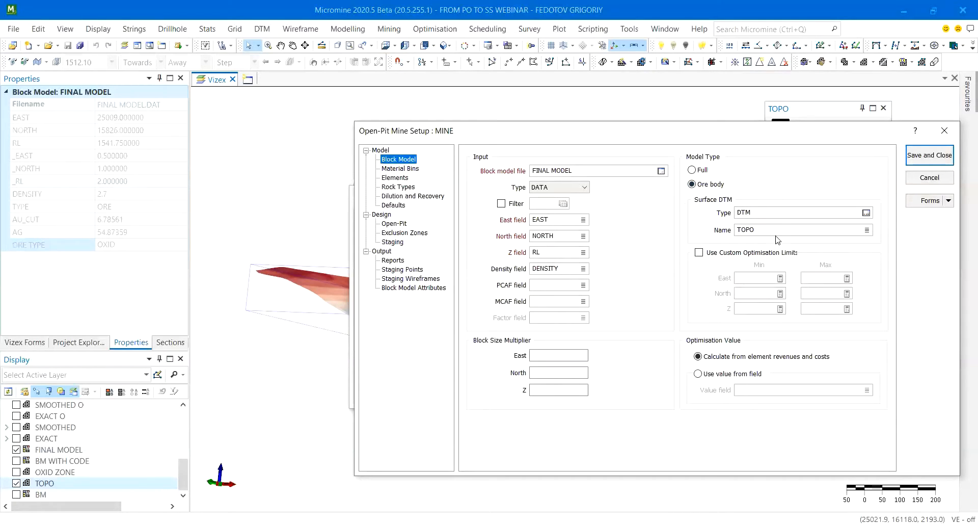
Switch the model type to Full to see which inputs it uses, and restore Ore body.
{"action": "left_click", "coordinate": [697, 172]}
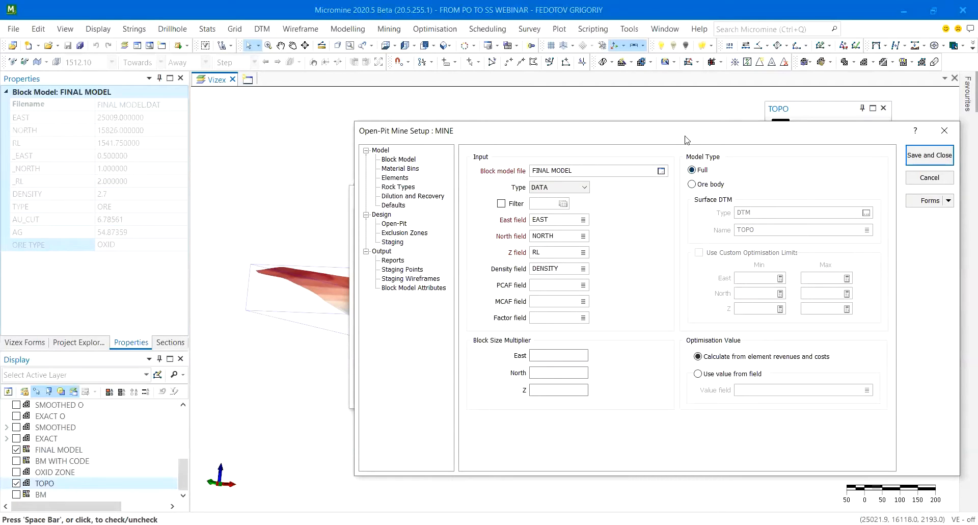
{"action": "left_click_drag", "start_coordinate": [683, 139], "coordinate": [650, 140]}
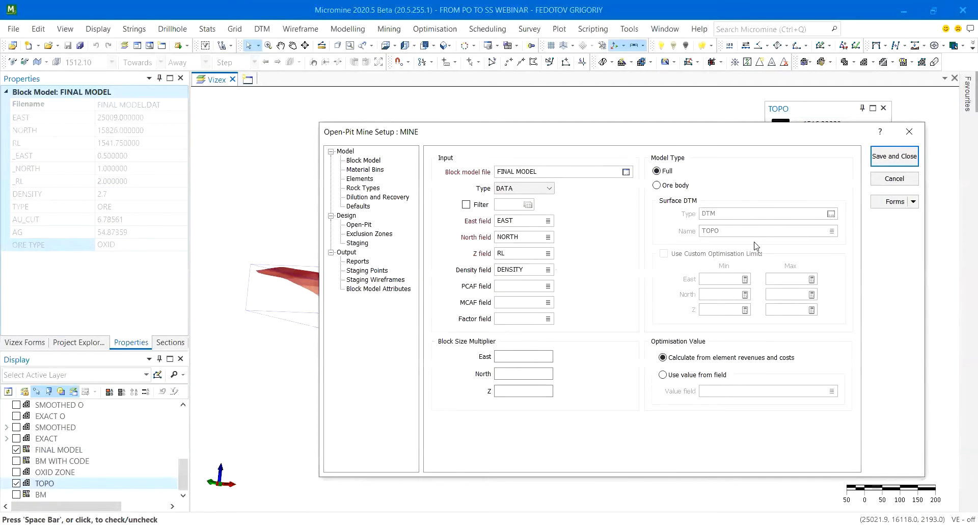
{"action": "left_click", "coordinate": [671, 188]}
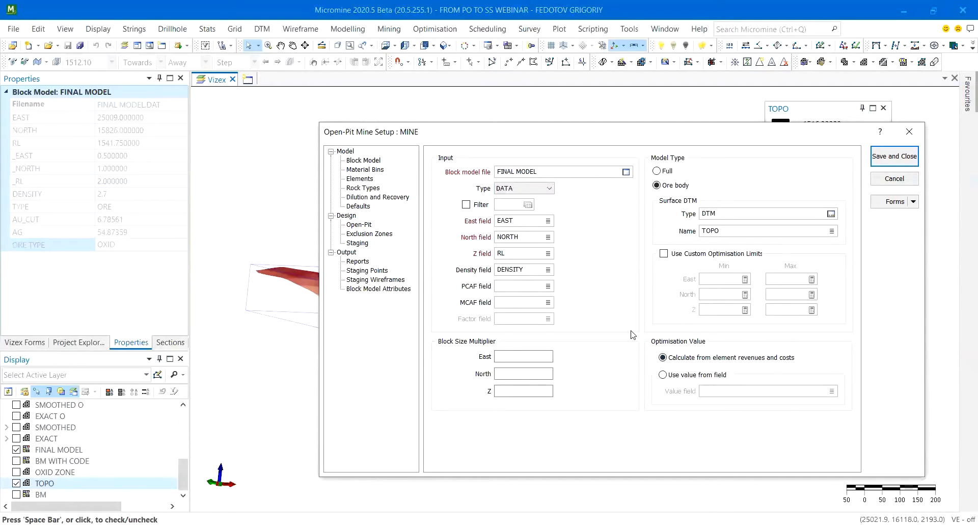
Examine the custom material bins and the grade and ore type filter conditions of the HIGH GRADE OX bin.
{"action": "left_click", "coordinate": [366, 170]}
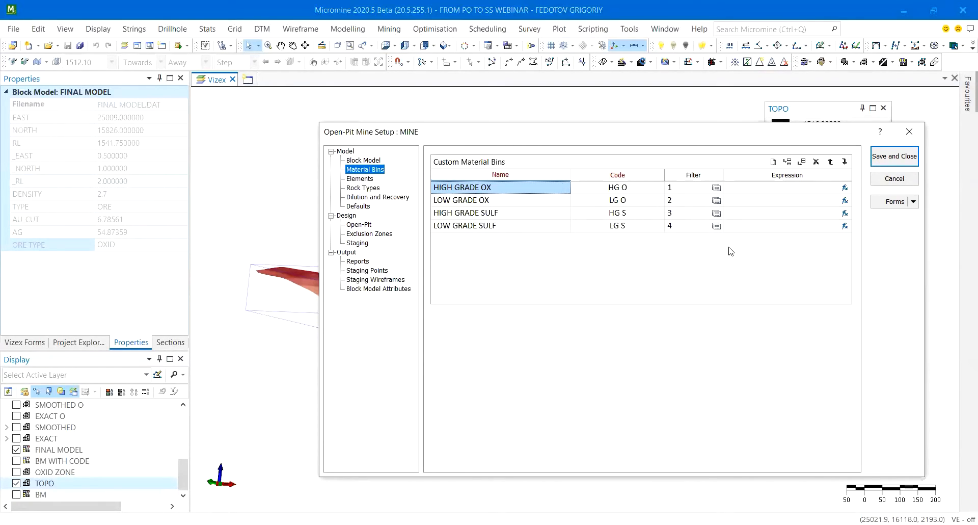
{"action": "right_click", "coordinate": [678, 187]}
{"action": "left_click", "coordinate": [706, 194]}
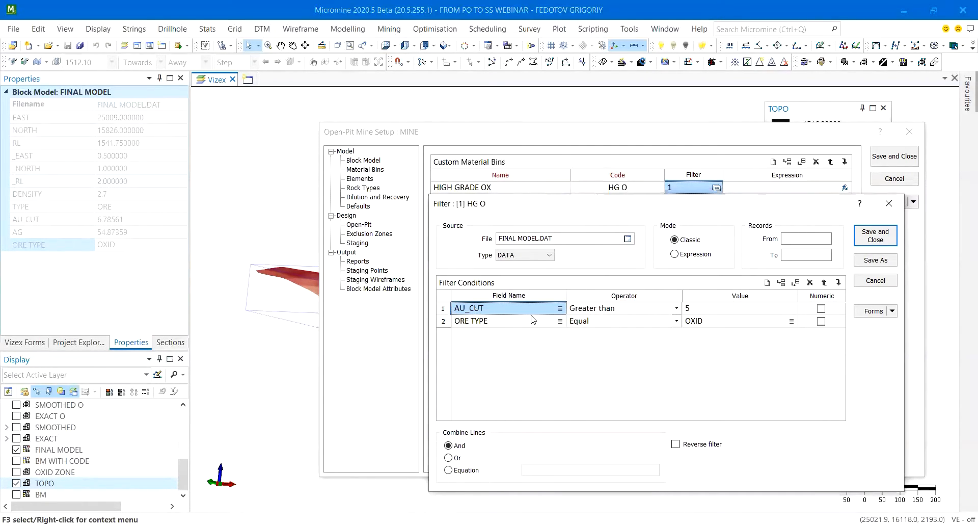
{"action": "left_click", "coordinate": [713, 322]}
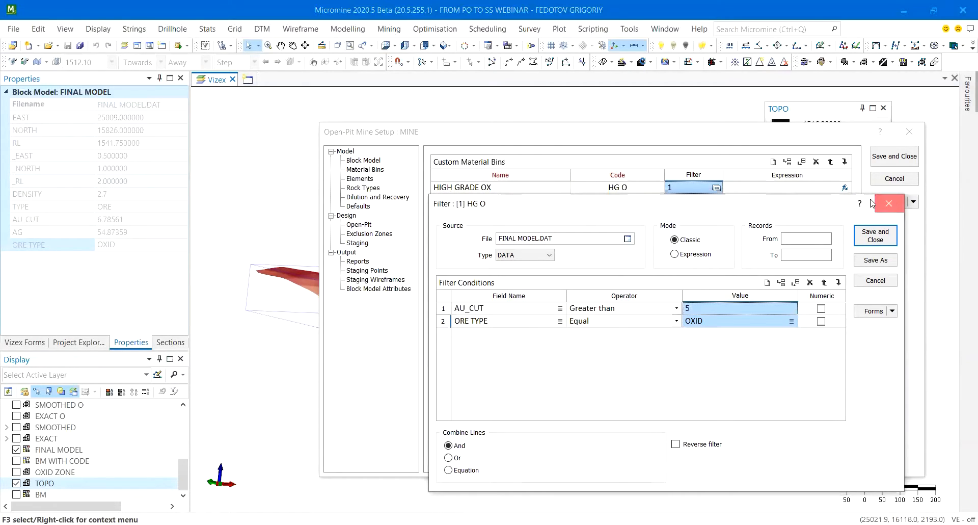
{"action": "left_click", "coordinate": [889, 204]}
Inspect the filters of the LOW GRADE OX and HIGH GRADE SULF material bins without changing them.
{"action": "right_click", "coordinate": [688, 201]}
{"action": "left_click", "coordinate": [703, 210]}
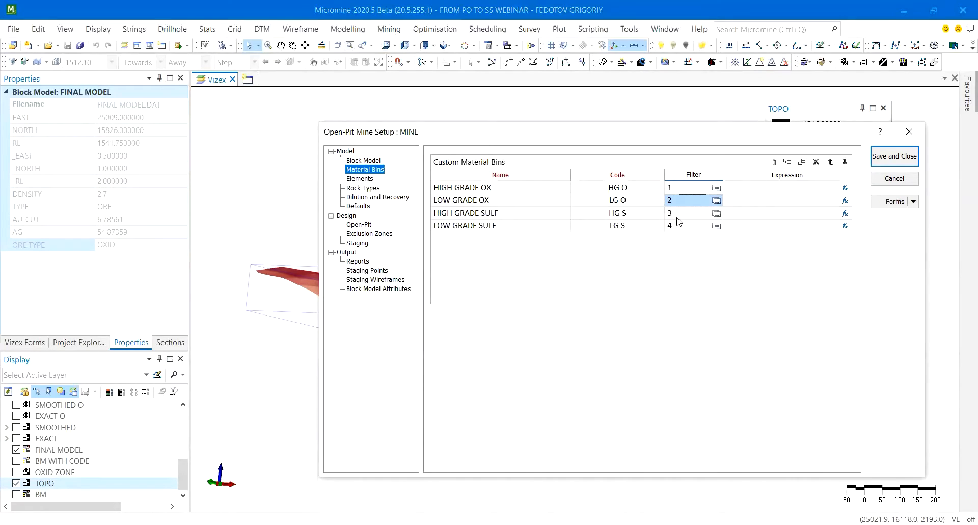
{"action": "right_click", "coordinate": [683, 216]}
{"action": "left_click", "coordinate": [688, 219]}
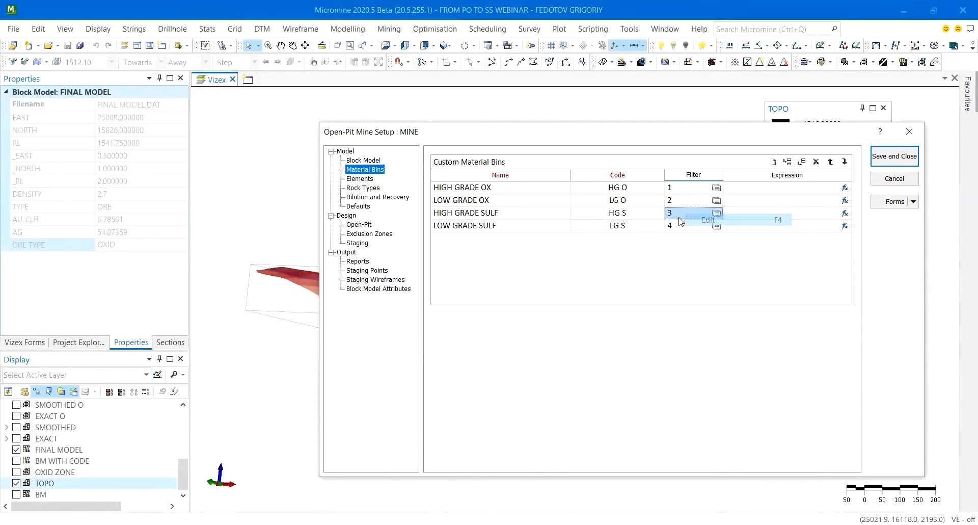
{"action": "left_click_drag", "start_coordinate": [468, 351], "coordinate": [727, 351]}
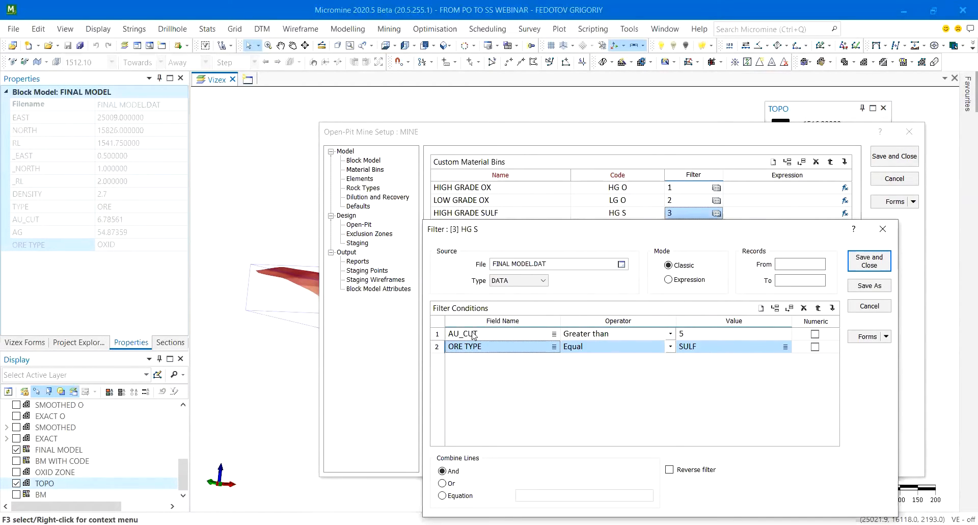
{"action": "left_click", "coordinate": [883, 229]}
Inspect the filter conditions of the LOW GRADE SULF material bin and close them without changes.
{"action": "right_click", "coordinate": [680, 227]}
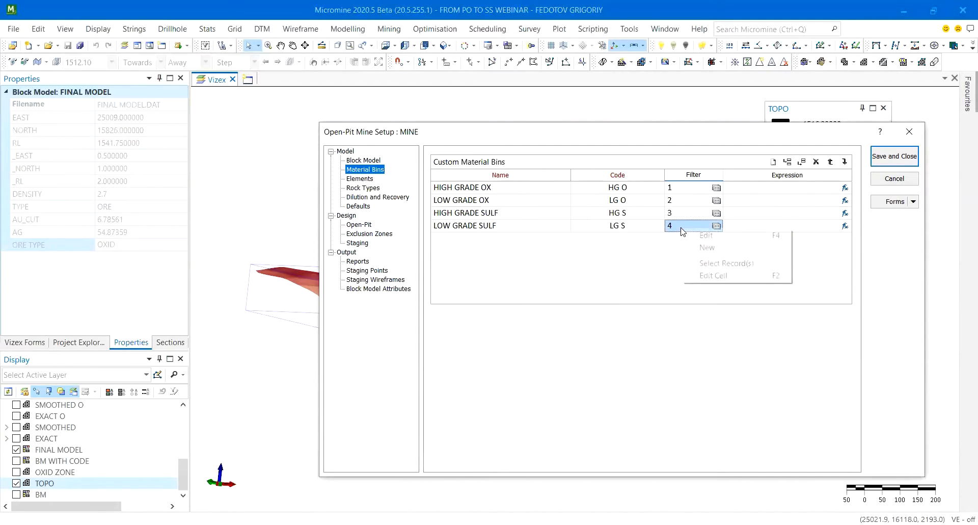
{"action": "left_click", "coordinate": [705, 235]}
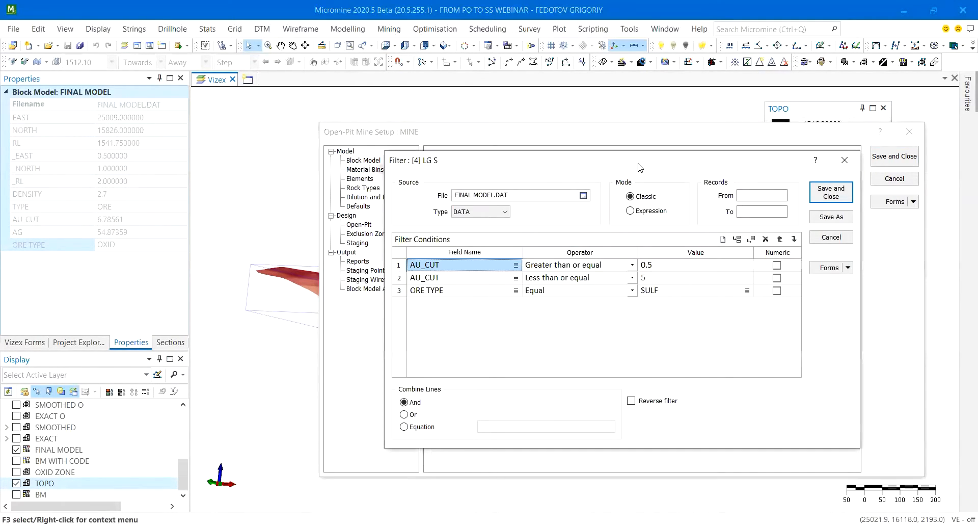
{"action": "left_click_drag", "start_coordinate": [639, 164], "coordinate": [691, 158]}
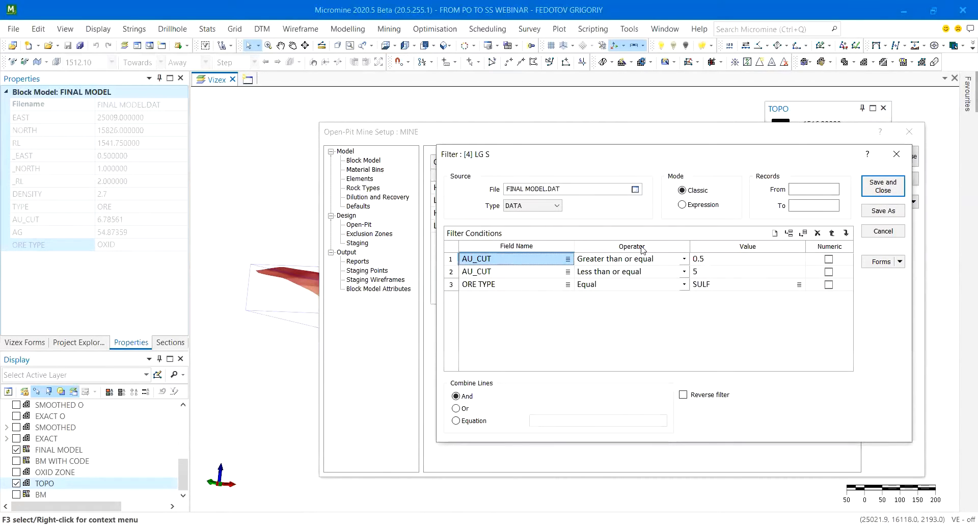
{"action": "left_click", "coordinate": [907, 153]}
Review the GOLD and SILVER element definitions, their block model fields and the available grade representation units.
{"action": "left_click", "coordinate": [360, 178]}
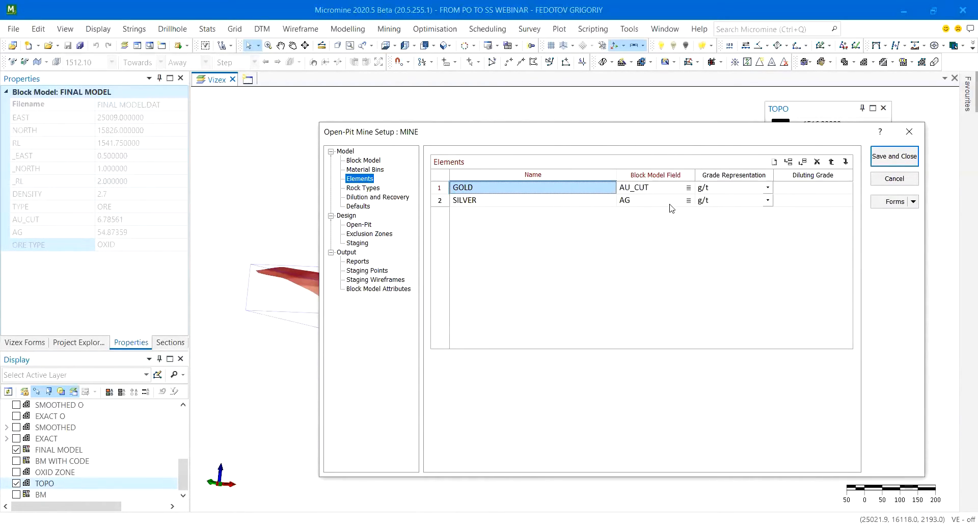
{"action": "left_click", "coordinate": [638, 189]}
{"action": "left_click", "coordinate": [632, 202]}
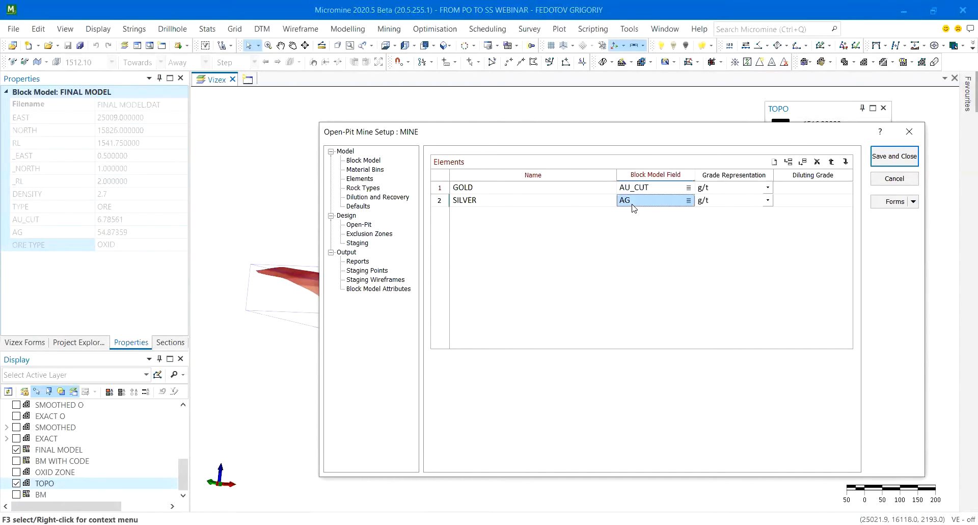
{"action": "left_click_drag", "start_coordinate": [562, 191], "coordinate": [565, 212]}
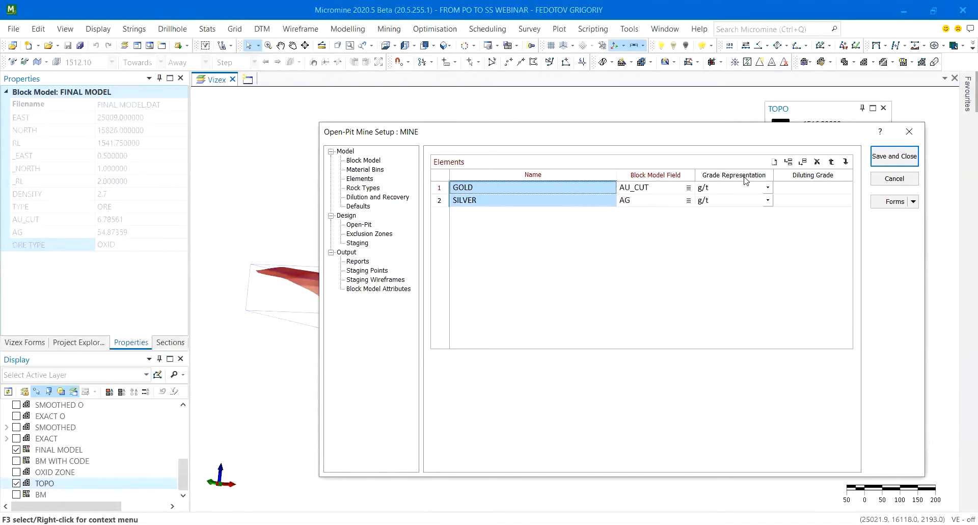
{"action": "left_click", "coordinate": [769, 189]}
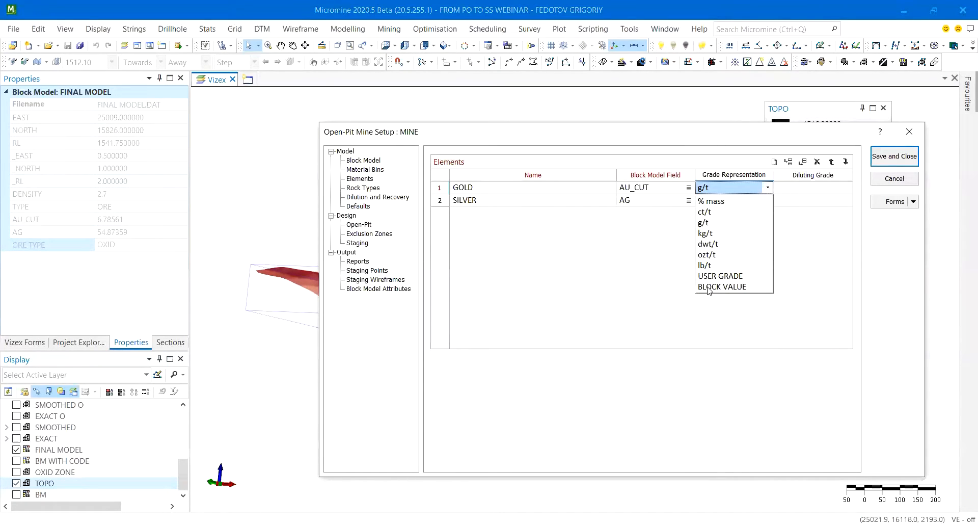
{"action": "left_click", "coordinate": [594, 260]}
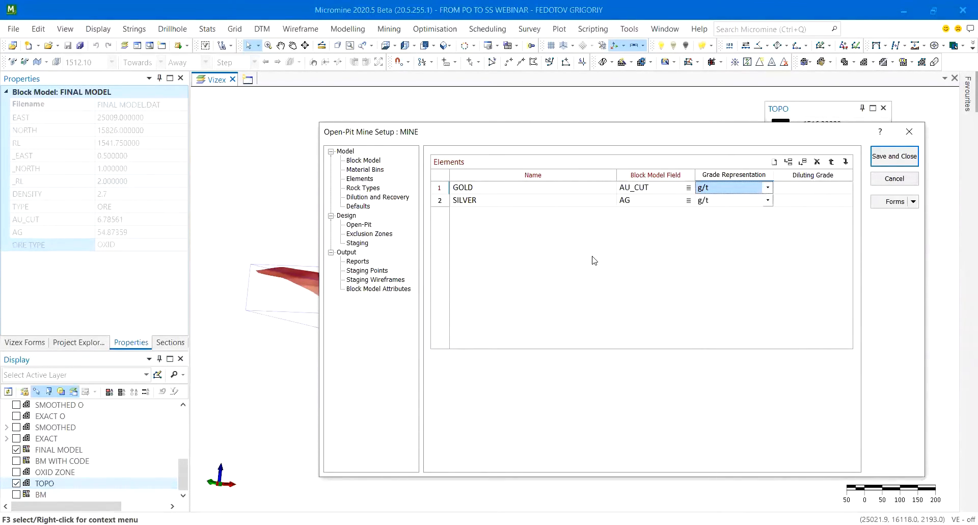
Enable the use of rock types to view their code, rehabilitation cost and RCAF inputs, and disable it again.
{"action": "left_click", "coordinate": [370, 188]}
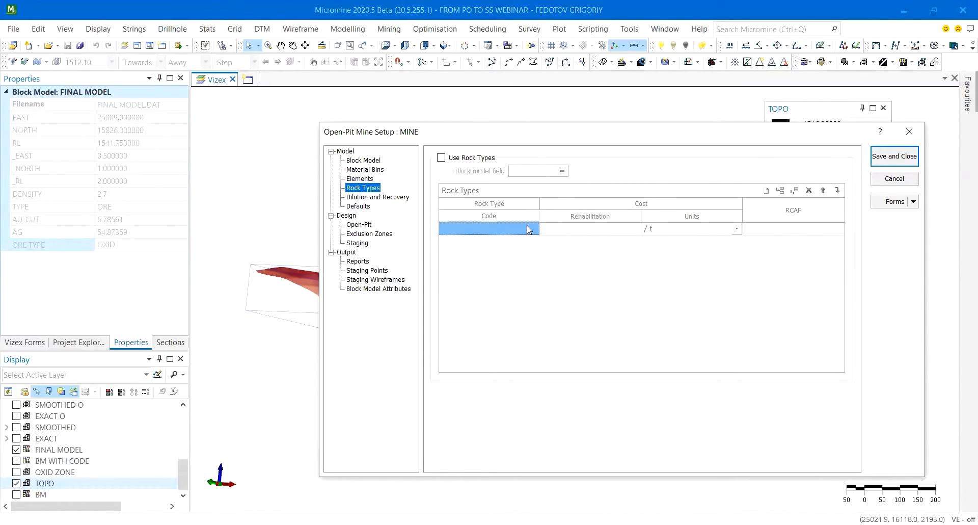
{"action": "left_click", "coordinate": [480, 158]}
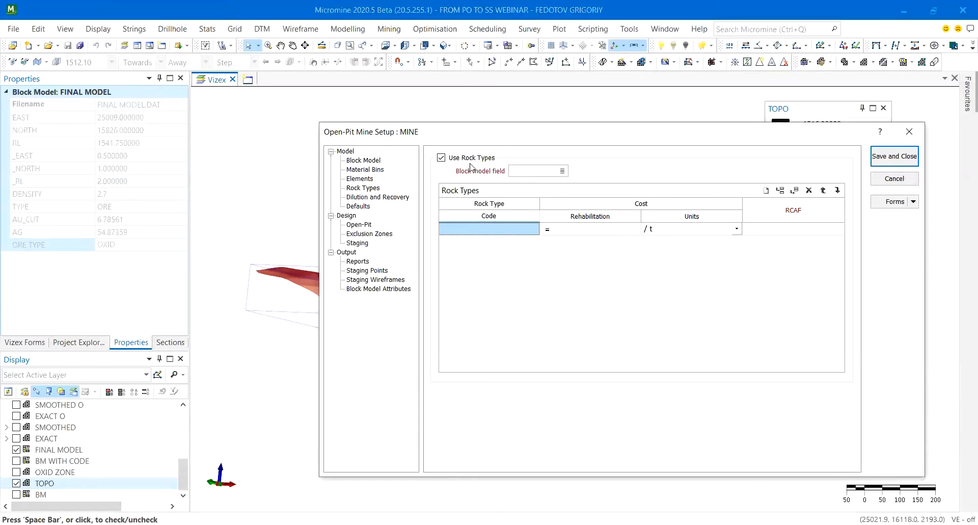
{"action": "left_click", "coordinate": [441, 158]}
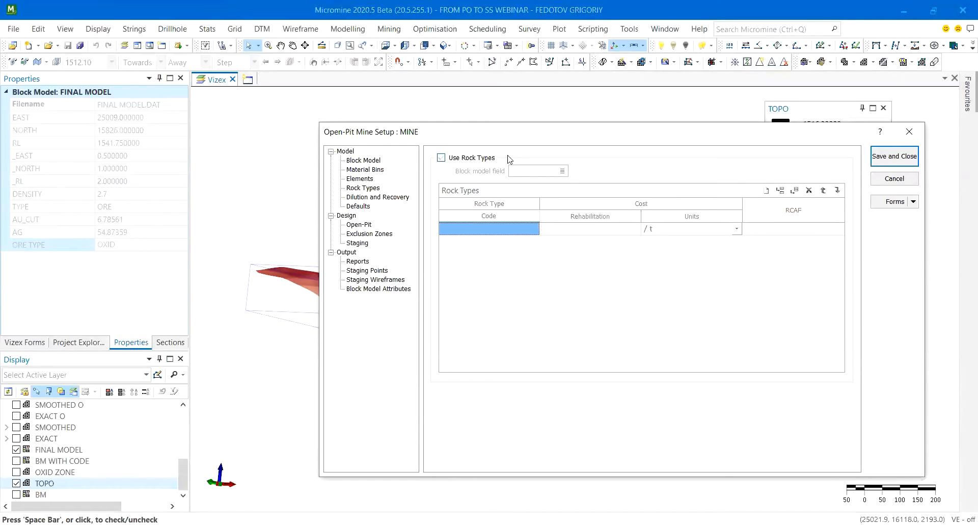
Review the dilution and recovery settings, checking the unit and formula choices for dilution and the interpretation choices for recovery or losses.
{"action": "left_click", "coordinate": [387, 199]}
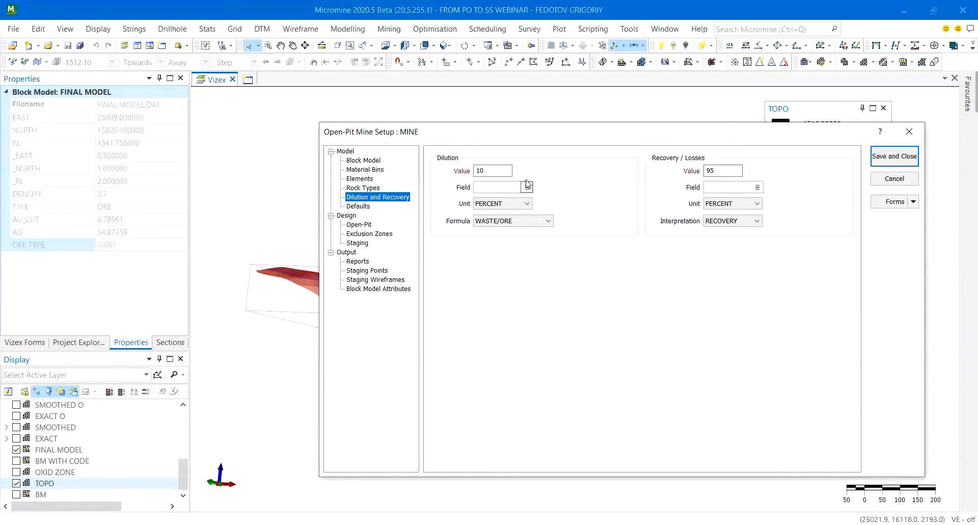
{"action": "left_click", "coordinate": [487, 204]}
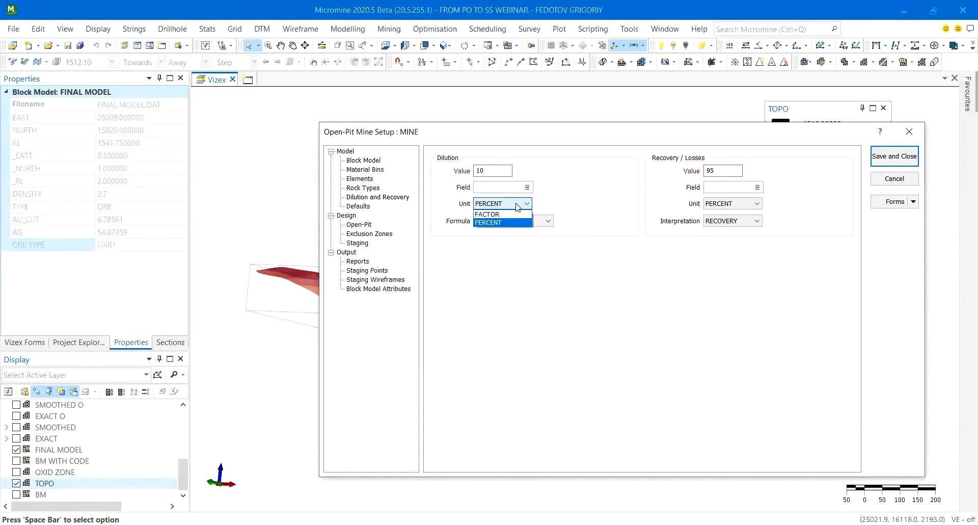
{"action": "left_click", "coordinate": [517, 203]}
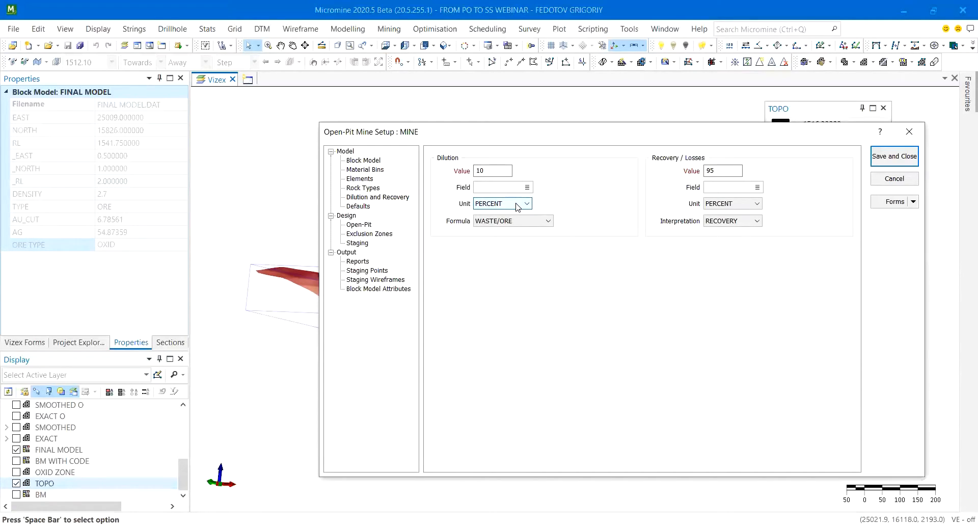
{"action": "left_click", "coordinate": [518, 204]}
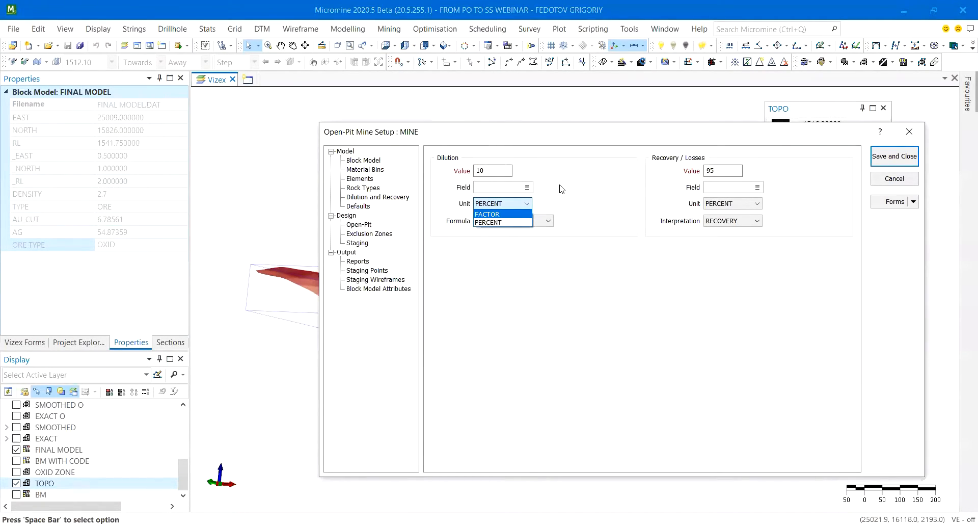
{"action": "left_click", "coordinate": [561, 189]}
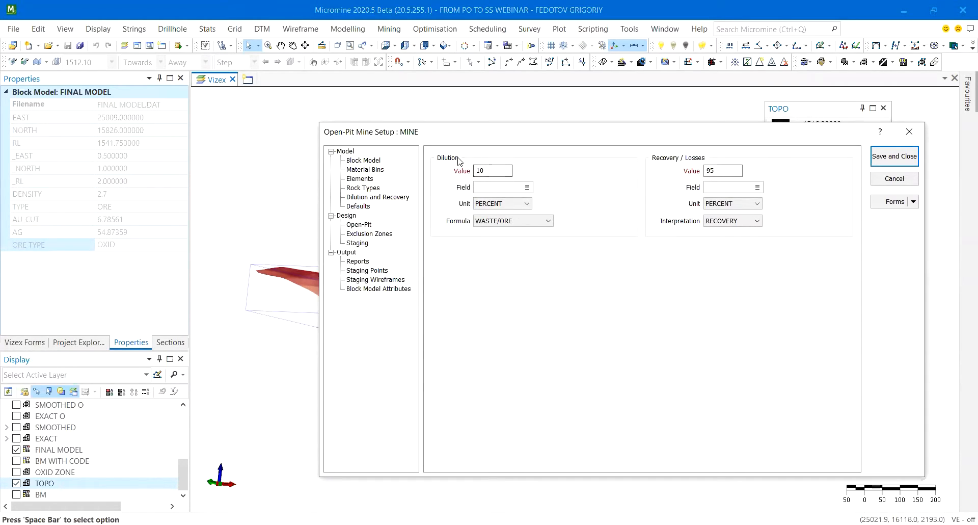
{"action": "left_click", "coordinate": [498, 224]}
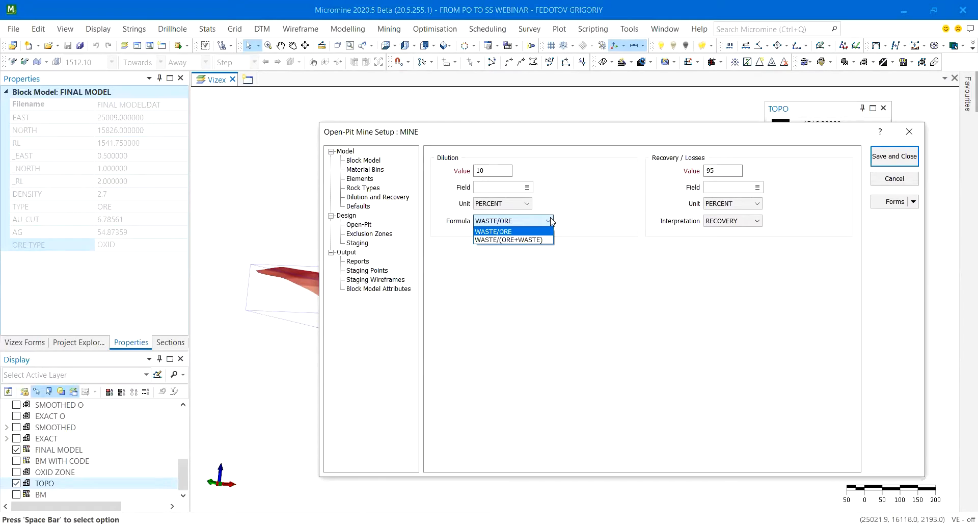
{"action": "left_click", "coordinate": [586, 234]}
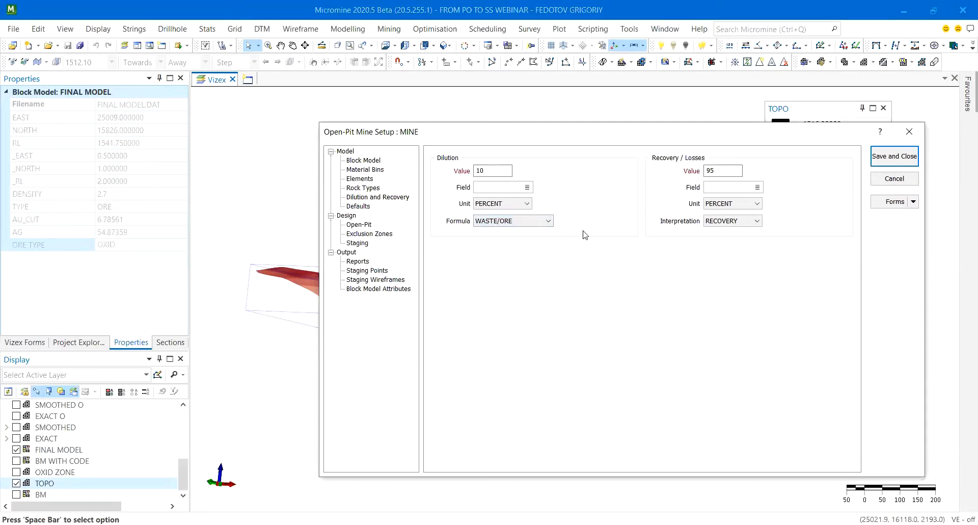
{"action": "left_click", "coordinate": [740, 225]}
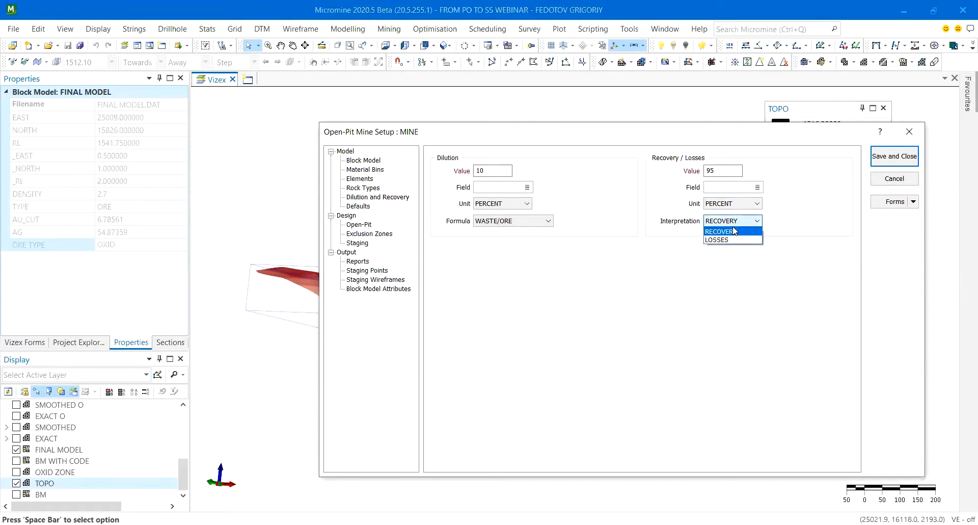
{"action": "left_click", "coordinate": [796, 220]}
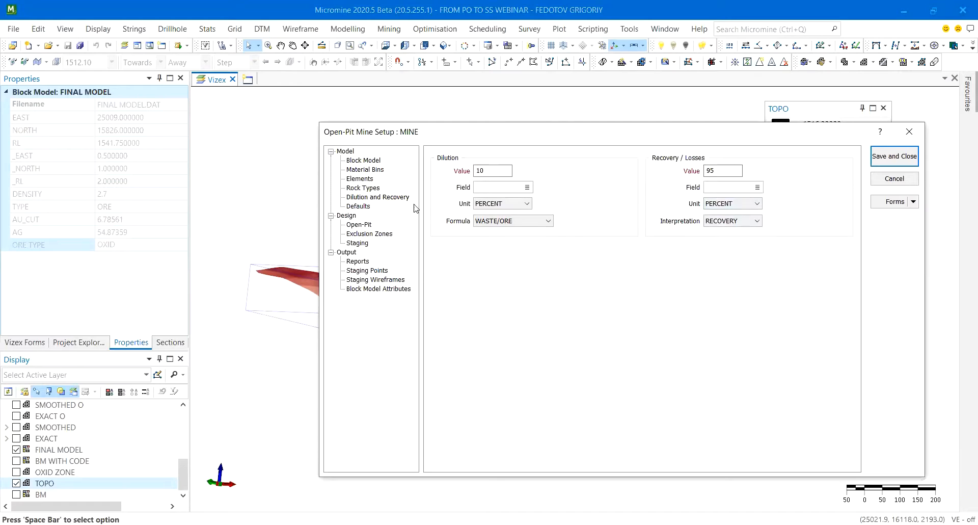
Review the zone defaults for ore and waste density, PCAF and MCAF in the primary row and the secondary elevation row.
{"action": "left_click", "coordinate": [359, 207]}
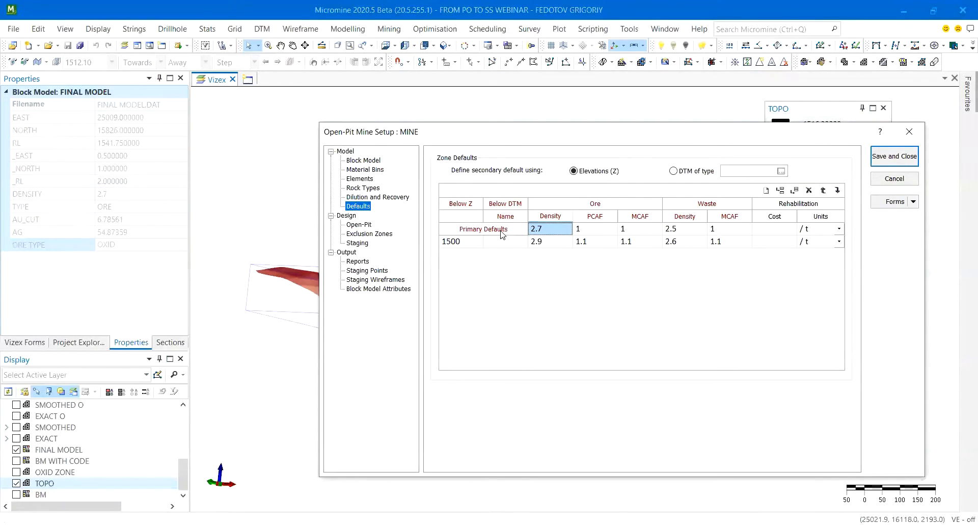
{"action": "left_click", "coordinate": [483, 233]}
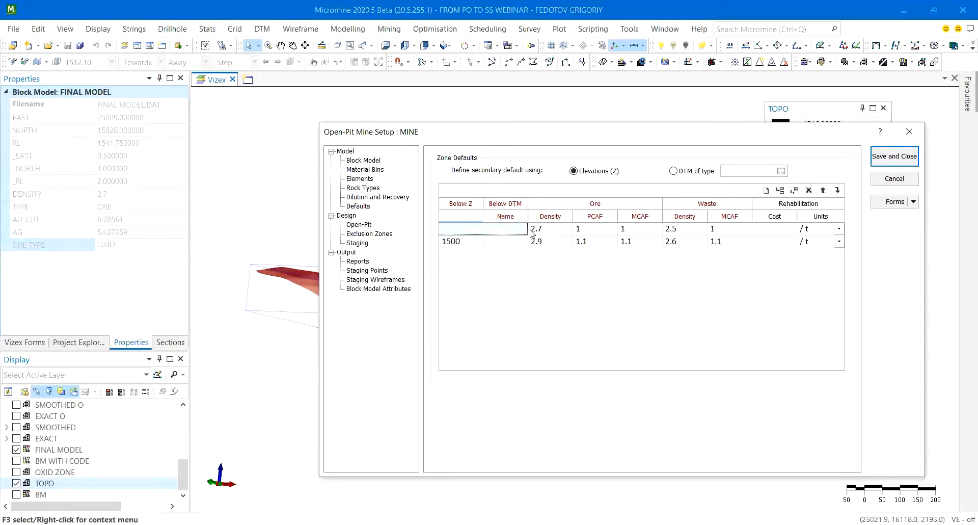
{"action": "left_click", "coordinate": [550, 235]}
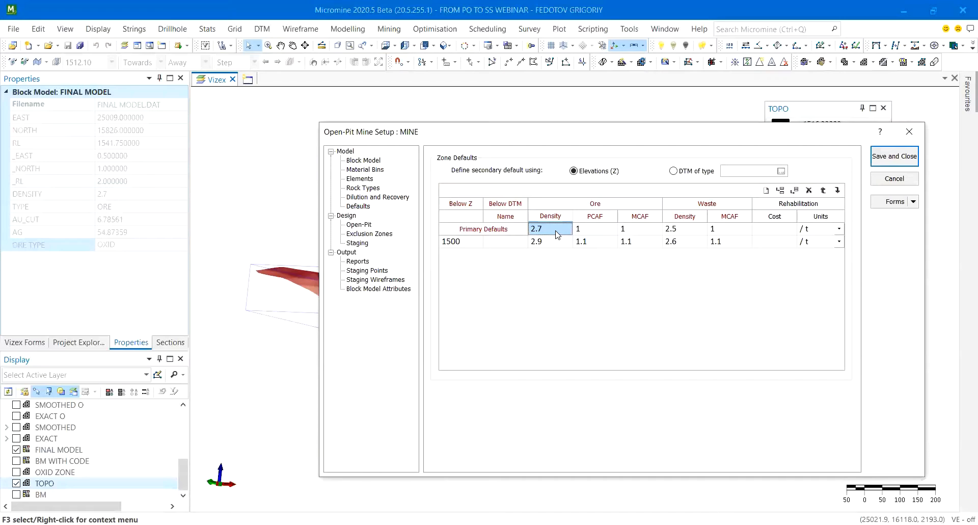
{"action": "left_click", "coordinate": [363, 160]}
{"action": "left_click", "coordinate": [356, 207]}
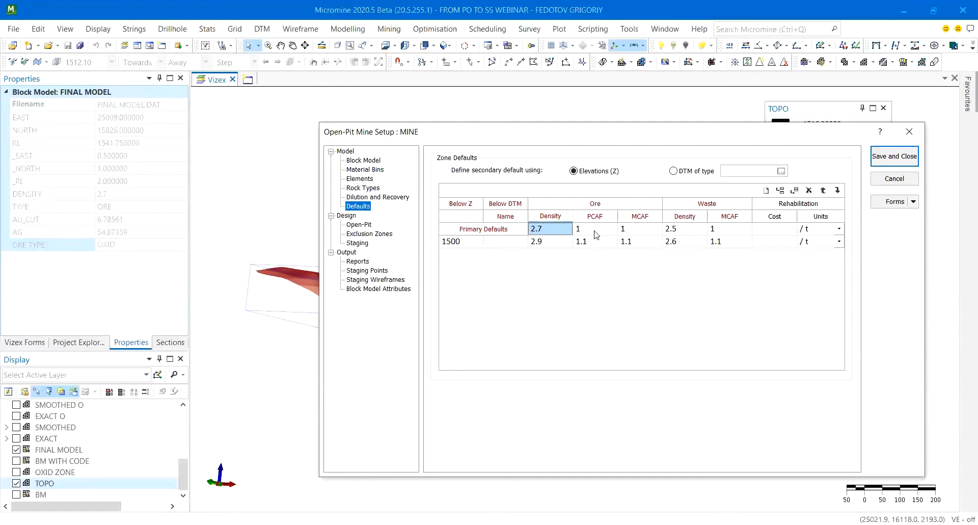
{"action": "key", "text": "Tab"}
{"action": "key", "text": "Tab"}
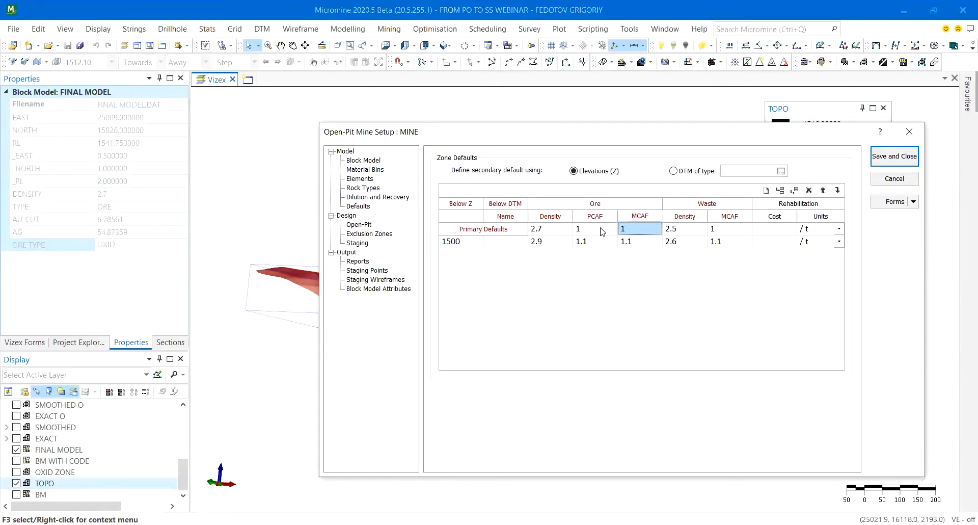
{"action": "left_click", "coordinate": [685, 231]}
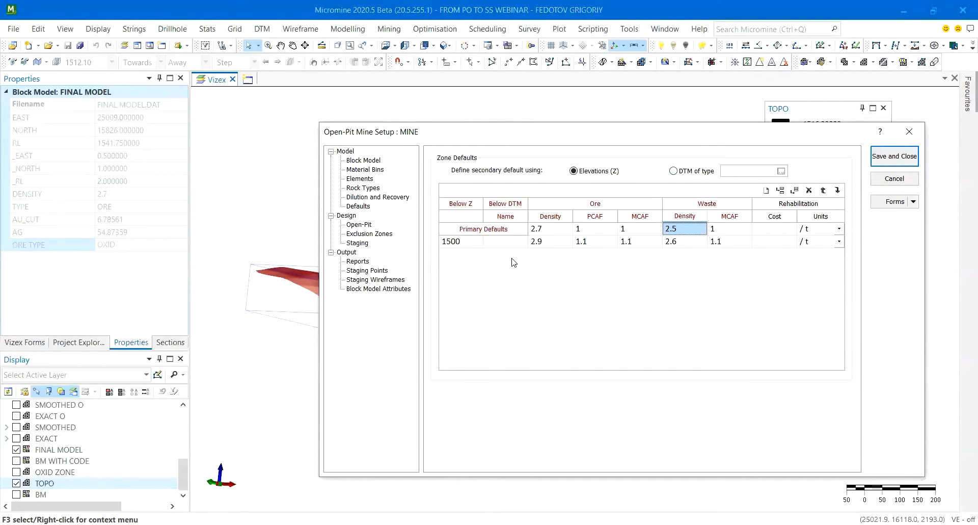
{"action": "left_click", "coordinate": [550, 242]}
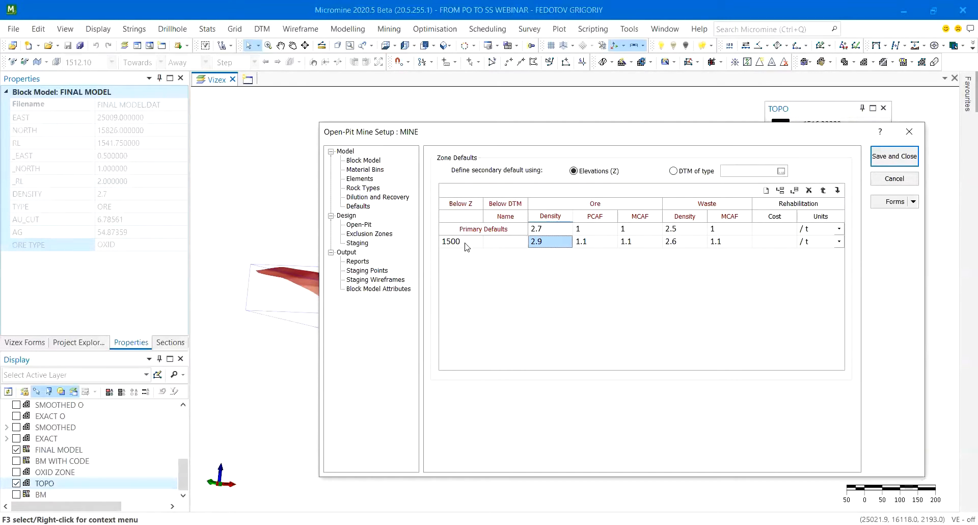
Show the FINAL MODEL block model side-on with TOPO hidden and the coordinate grid displayed, and restore the mine setup dialog.
{"action": "left_click", "coordinate": [424, 46]}
{"action": "left_click", "coordinate": [56, 61]}
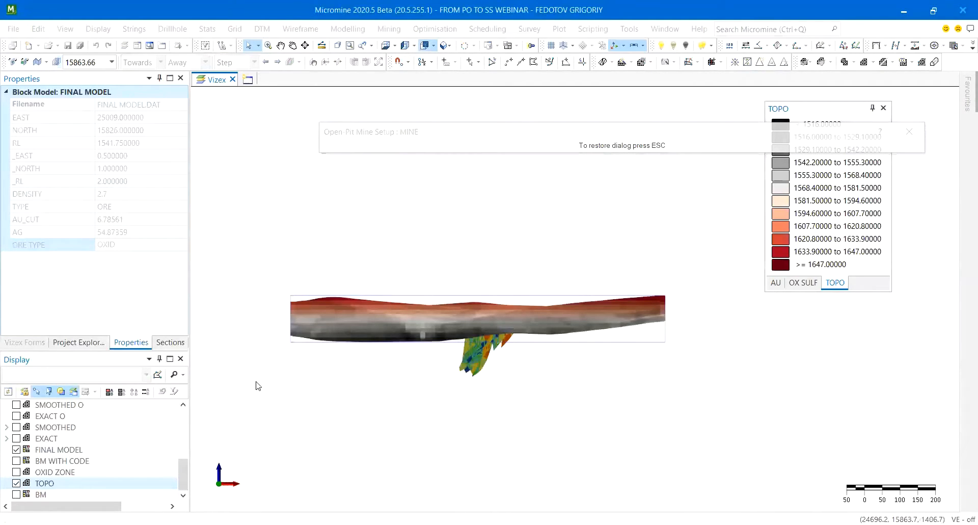
{"action": "left_click", "coordinate": [16, 483]}
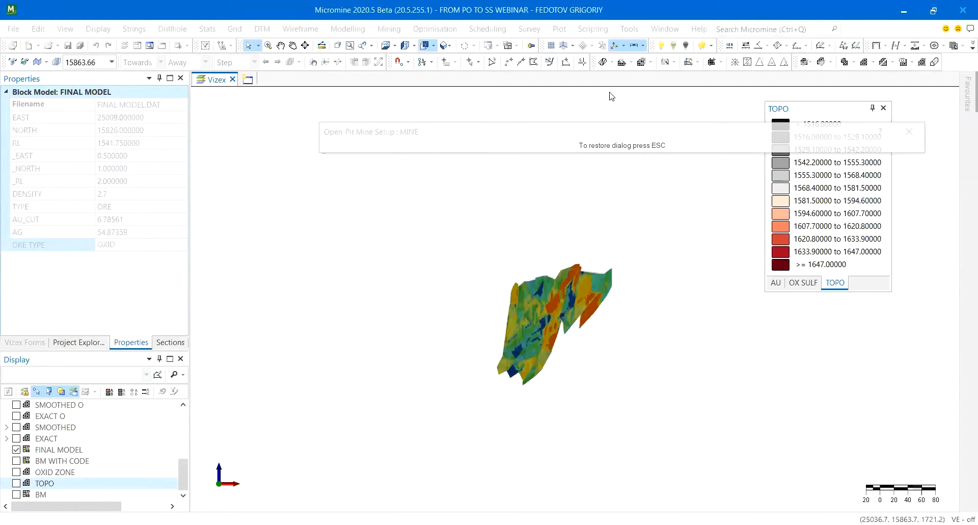
{"action": "left_click", "coordinate": [551, 45]}
{"action": "scroll", "coordinate": [565, 301], "scroll_direction": "up", "scroll_amount": 2}
{"action": "middle_click_drag", "start_coordinate": [568, 301], "coordinate": [543, 275]}
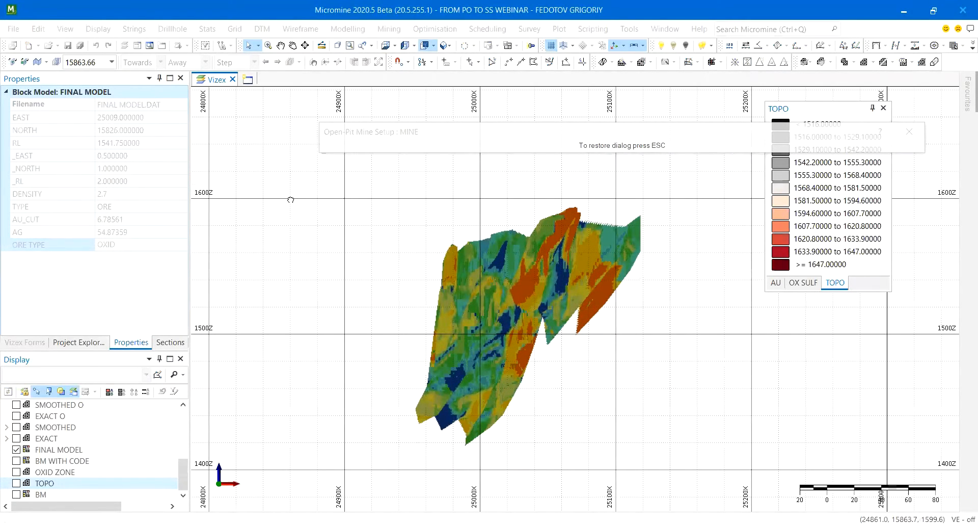
{"action": "middle_click_drag", "start_coordinate": [291, 199], "coordinate": [259, 200]}
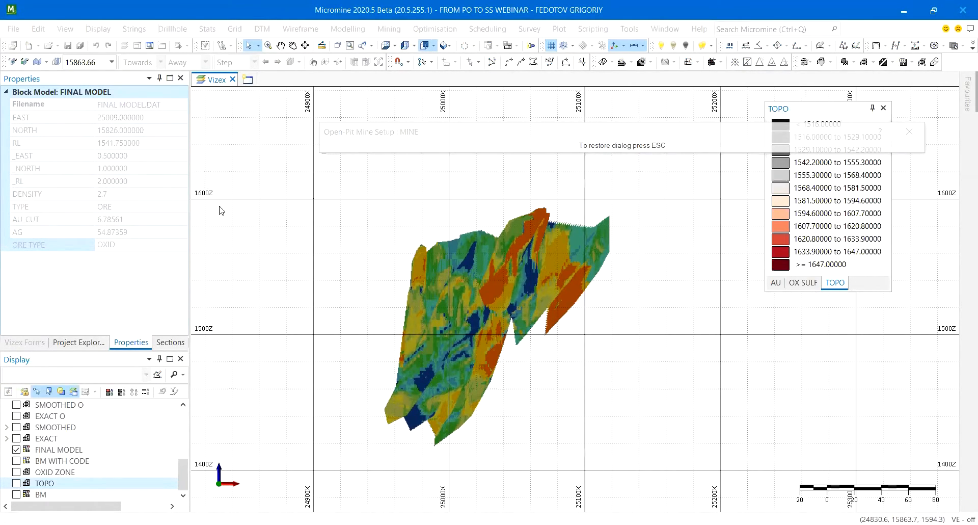
{"action": "key", "text": "Escape"}
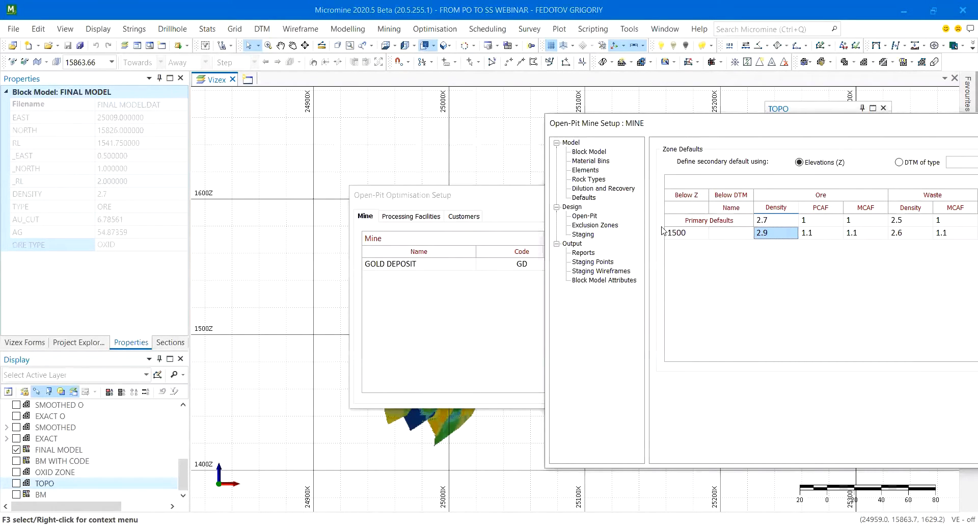
Check the block model against the 1500 elevation line and review the density, PCAF and MCAF defaults set below that elevation.
{"action": "double_click", "coordinate": [635, 126]}
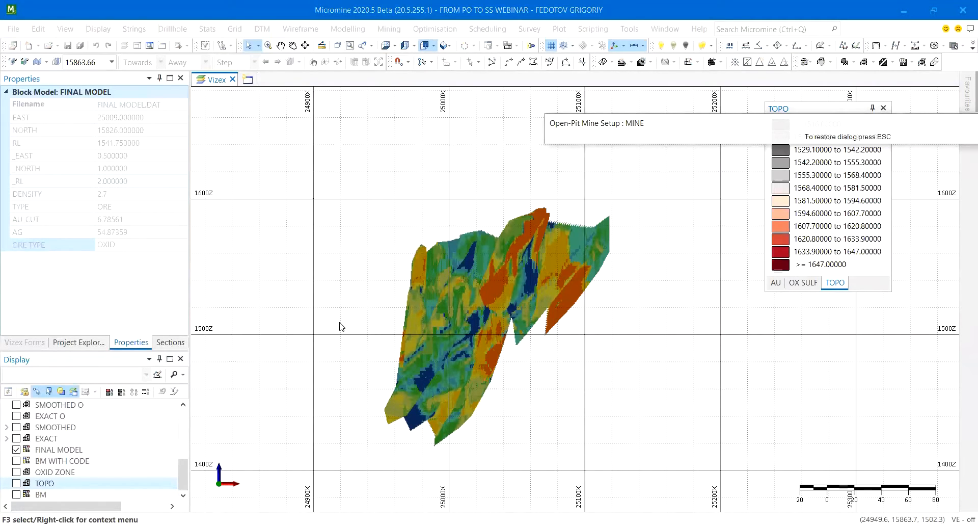
{"action": "double_click", "coordinate": [600, 126]}
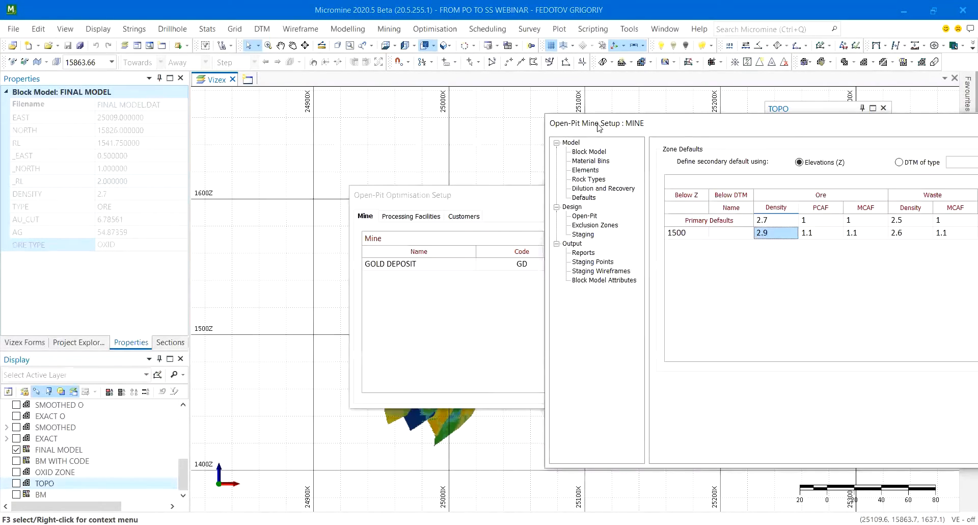
{"action": "left_click_drag", "start_coordinate": [582, 124], "coordinate": [406, 121]}
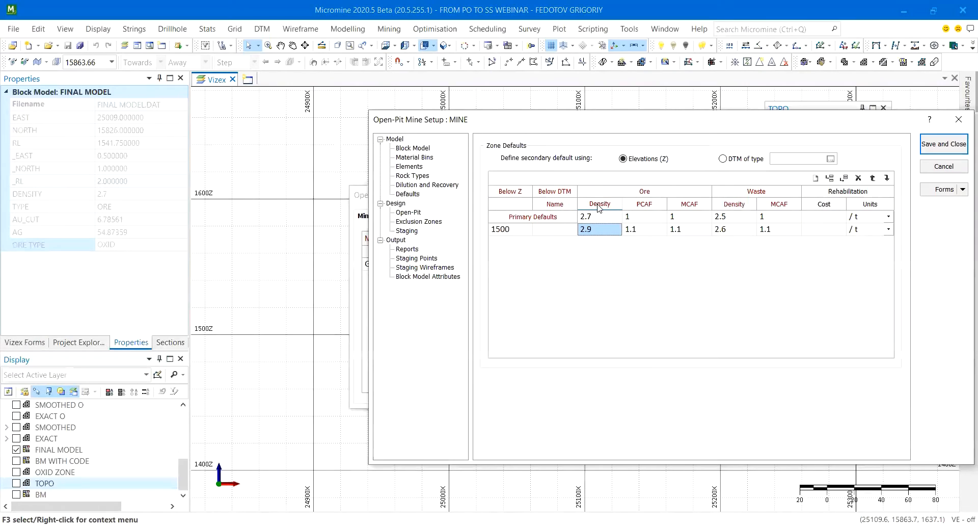
{"action": "left_click", "coordinate": [641, 231]}
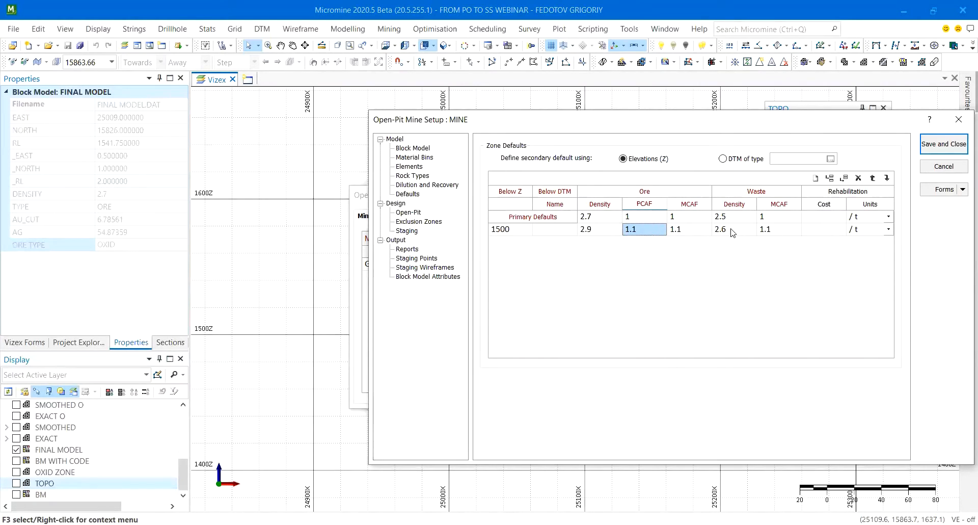
{"action": "left_click", "coordinate": [783, 234]}
{"action": "left_click", "coordinate": [696, 234]}
{"action": "left_click", "coordinate": [648, 232]}
{"action": "left_click_drag", "start_coordinate": [584, 122], "coordinate": [556, 128]}
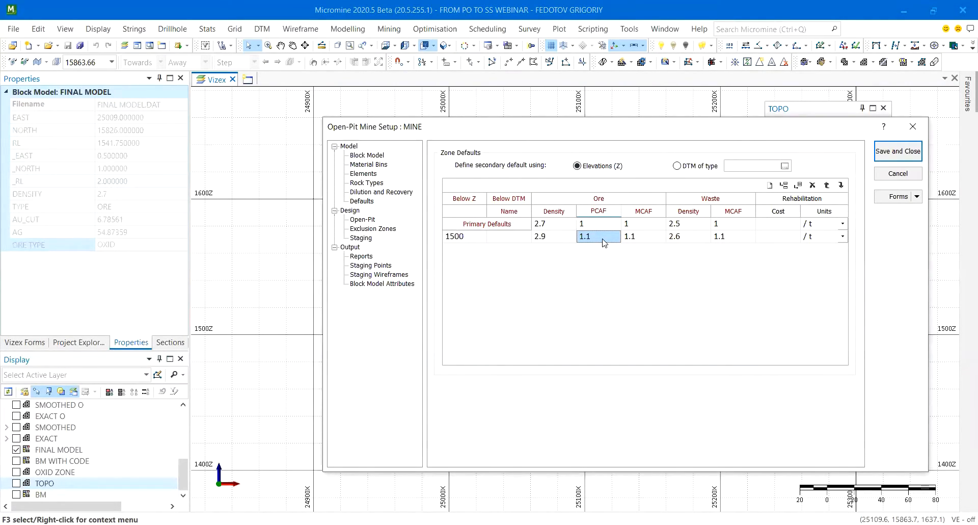
Try adding secondary default zones below elevations 1510 and 1520, and delete all the added rows.
{"action": "key", "text": "Down"}
{"action": "key", "text": "Down"}
{"action": "key", "text": "Down"}
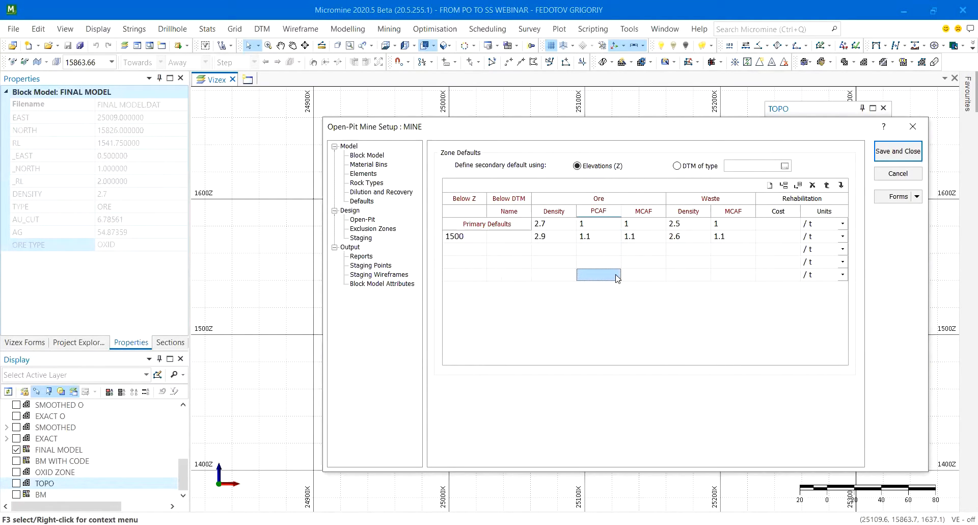
{"action": "left_click", "coordinate": [457, 252]}
{"action": "left_click", "coordinate": [457, 252]}
{"action": "type", "text": "1510"}
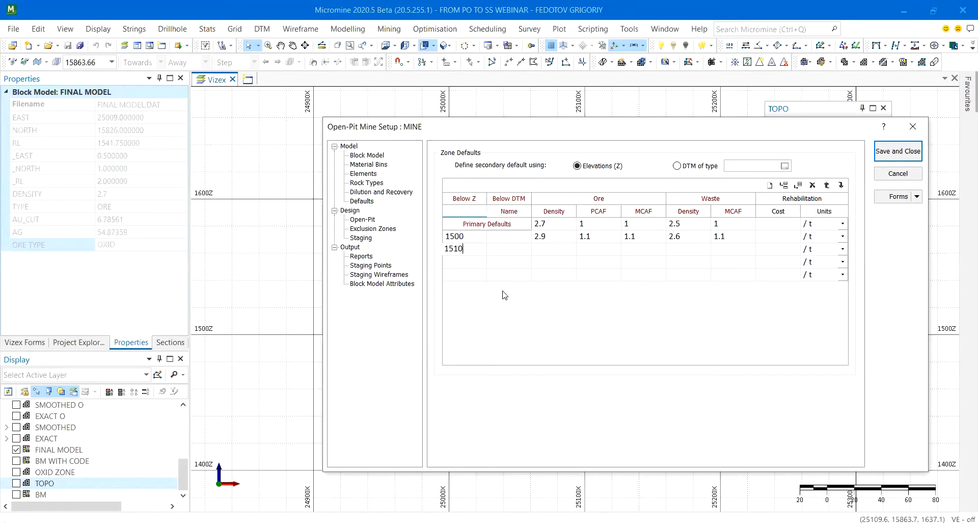
{"action": "left_click", "coordinate": [468, 261]}
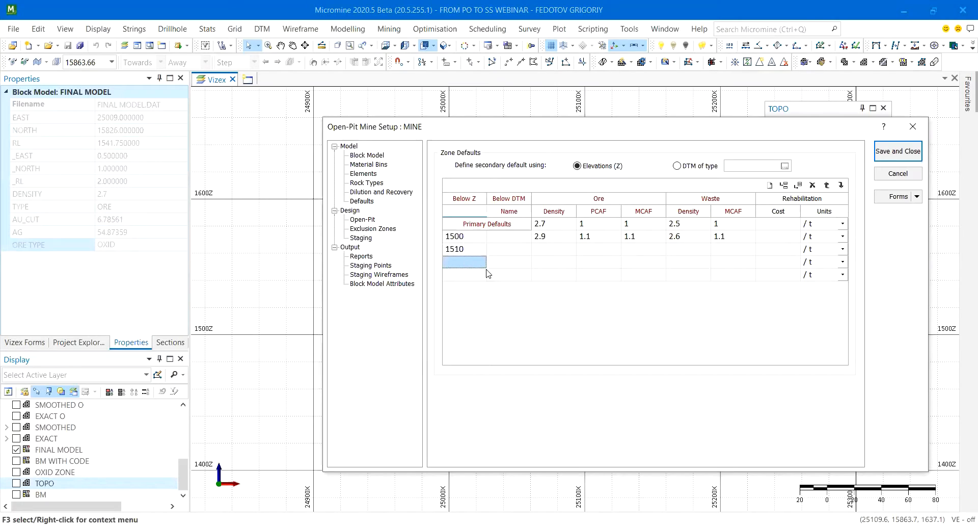
{"action": "left_click", "coordinate": [452, 258]}
{"action": "type", "text": "1520"}
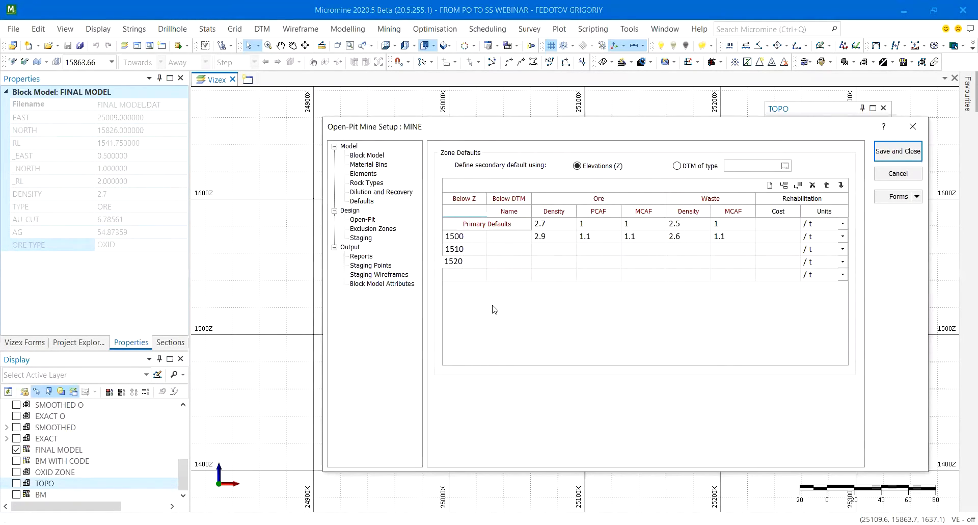
{"action": "left_click_drag", "start_coordinate": [461, 248], "coordinate": [759, 271]}
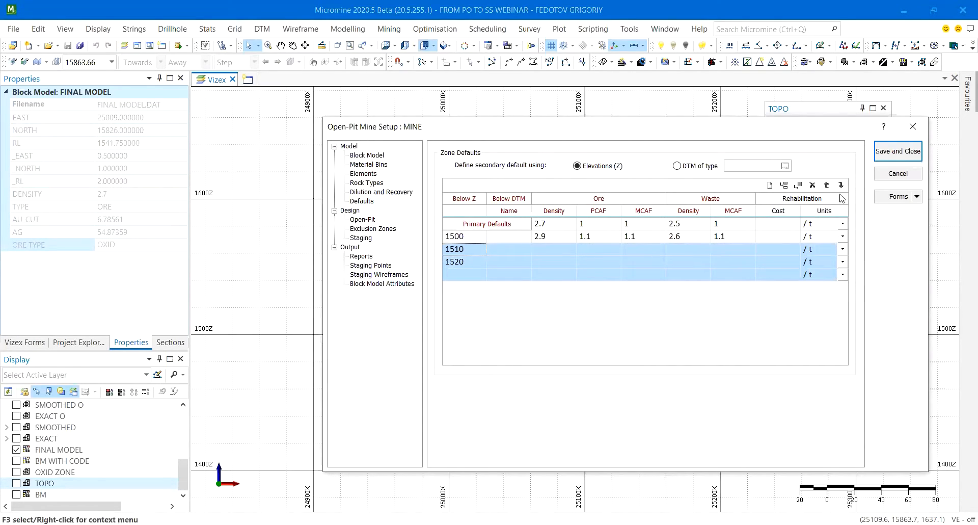
{"action": "left_click", "coordinate": [812, 185]}
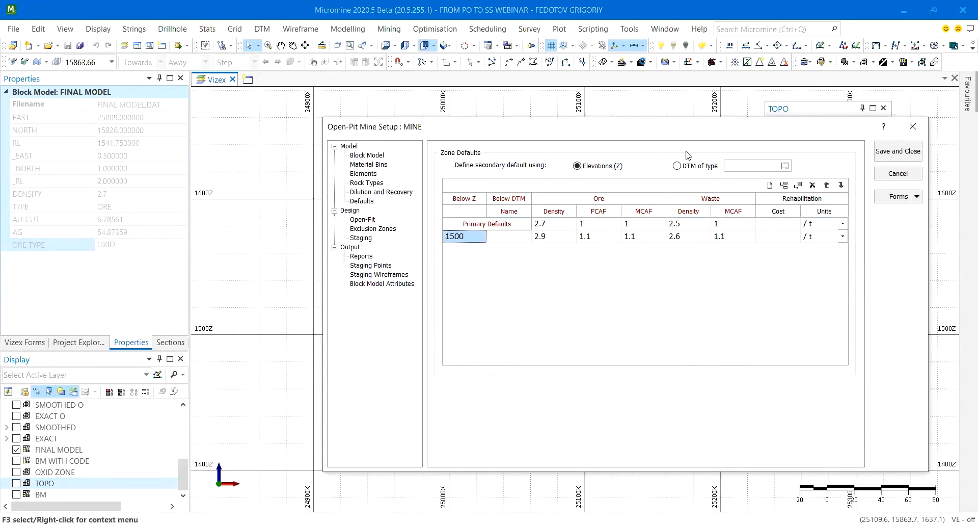
Switch the secondary defaults to DTM of type to view the DTM name input, and return to Elevations (Z).
{"action": "left_click", "coordinate": [683, 166]}
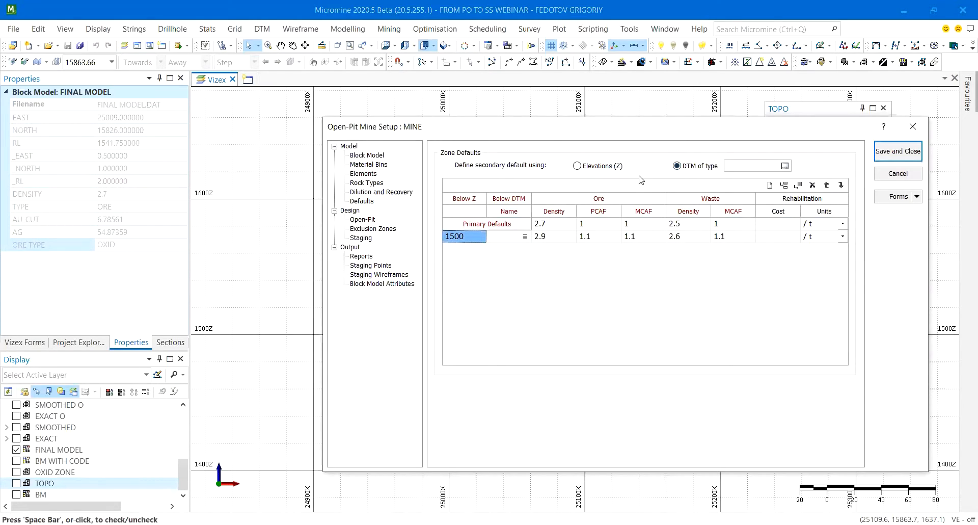
{"action": "left_click", "coordinate": [512, 243]}
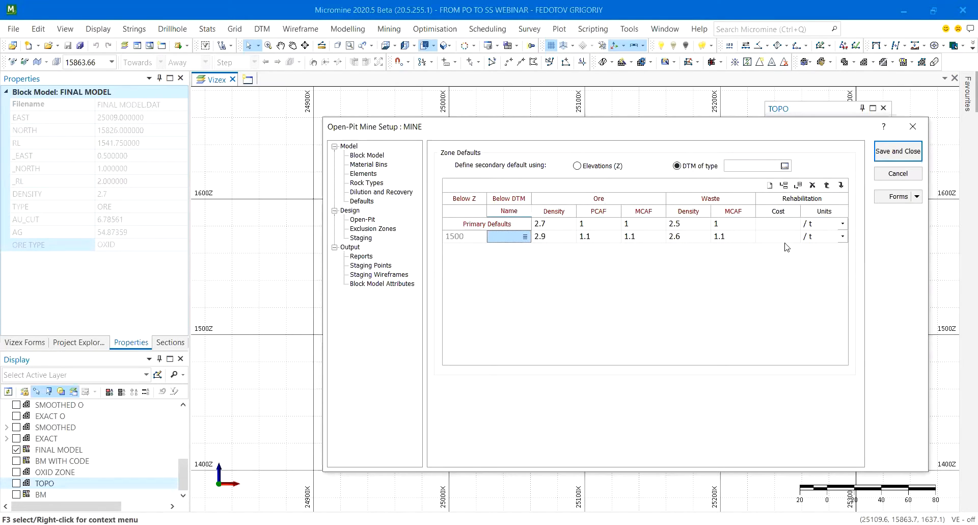
{"action": "left_click", "coordinate": [595, 167]}
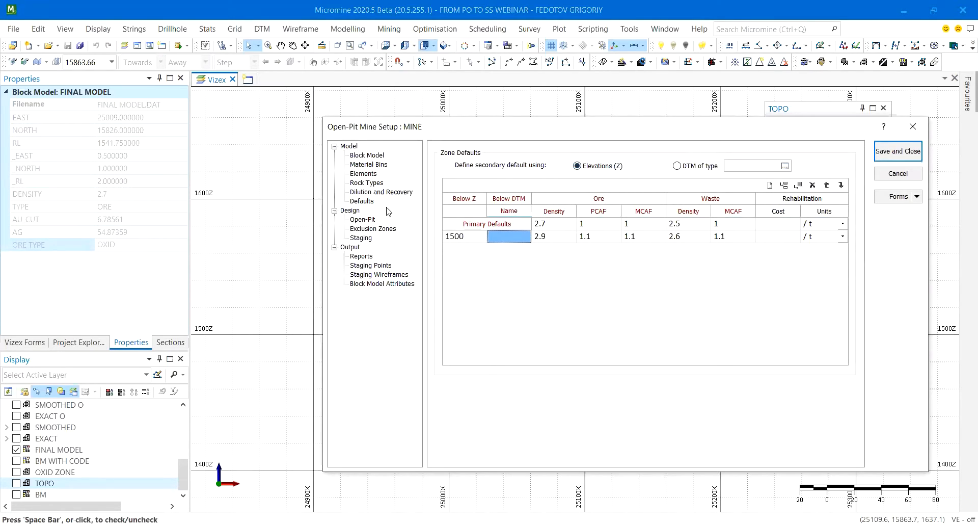
Review the open-pit design mining costs, examining the ore cost expression by ORE TYPE, and close it without changes.
{"action": "left_click", "coordinate": [364, 220]}
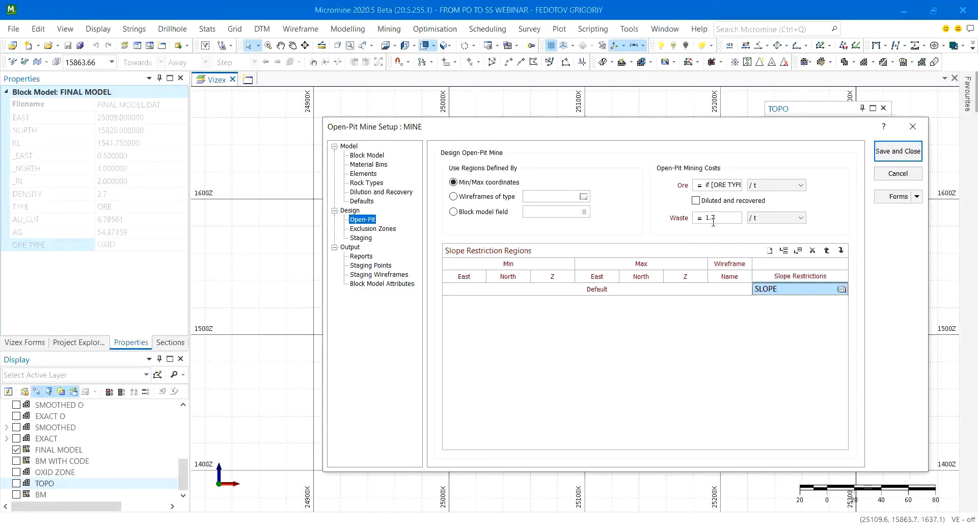
{"action": "left_click", "coordinate": [698, 185]}
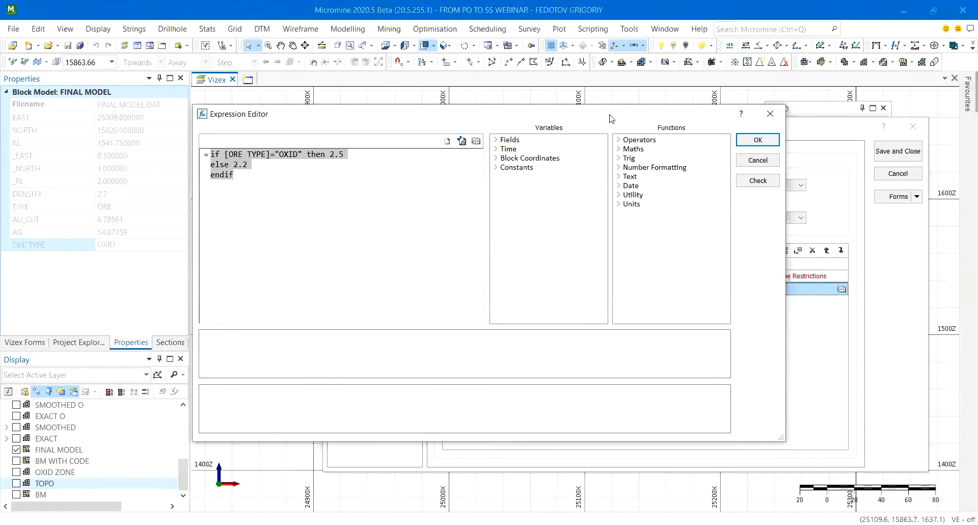
{"action": "left_click_drag", "start_coordinate": [611, 118], "coordinate": [768, 201]}
{"action": "left_click", "coordinate": [420, 249]}
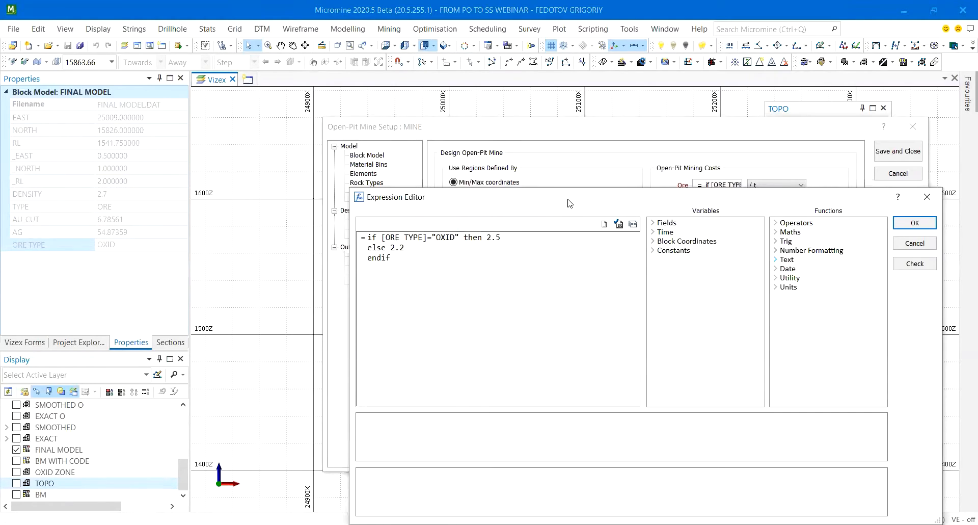
{"action": "left_click_drag", "start_coordinate": [569, 200], "coordinate": [579, 213]}
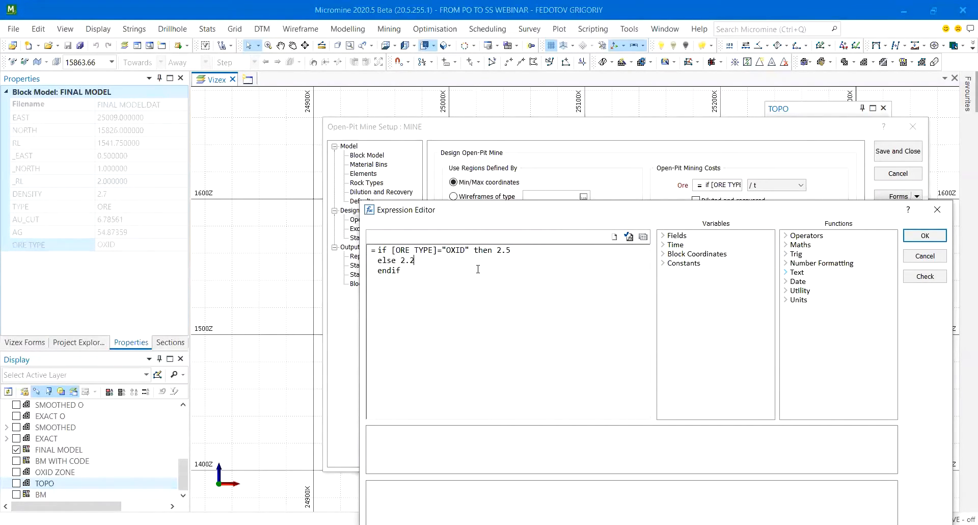
{"action": "left_click_drag", "start_coordinate": [447, 251], "coordinate": [496, 250]}
{"action": "left_click_drag", "start_coordinate": [415, 260], "coordinate": [401, 261]}
{"action": "left_click_drag", "start_coordinate": [637, 209], "coordinate": [565, 119]}
{"action": "left_click", "coordinate": [874, 120]}
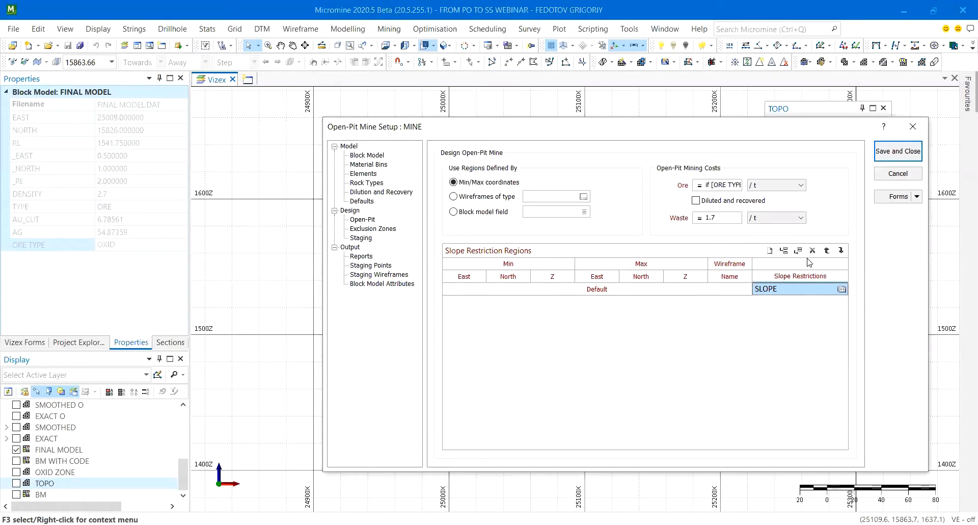
Open the default region's SLOPE restrictions and examine the slope angle assigned to each bearing.
{"action": "right_click", "coordinate": [783, 290]}
{"action": "left_click", "coordinate": [795, 294]}
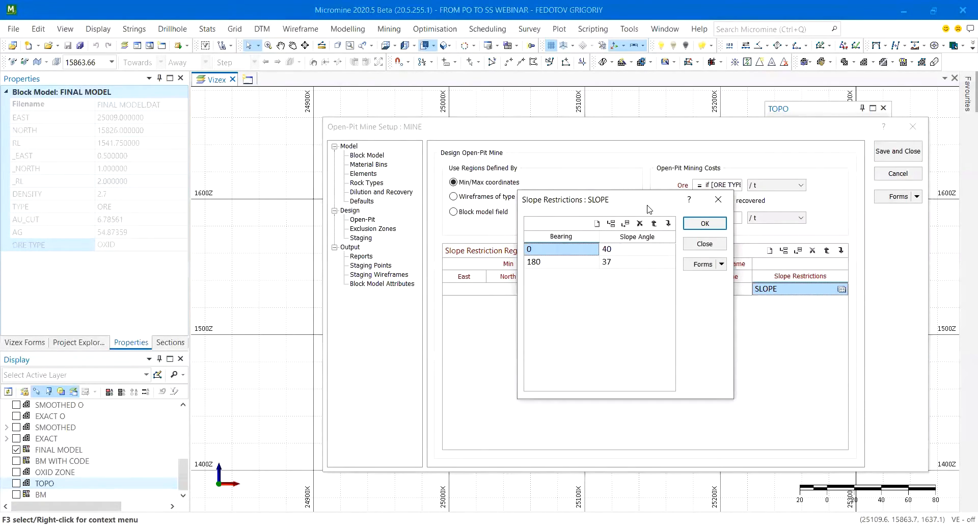
{"action": "left_click_drag", "start_coordinate": [648, 209], "coordinate": [661, 315]}
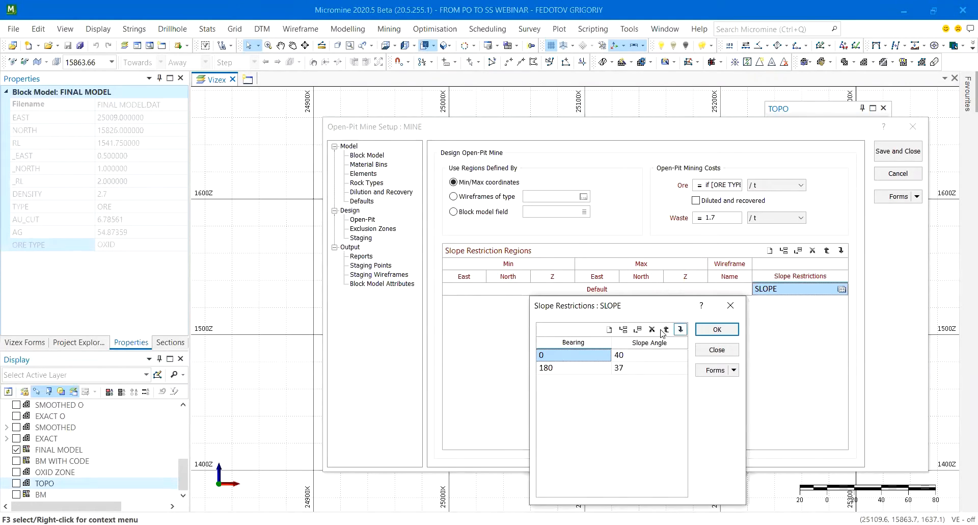
{"action": "left_click_drag", "start_coordinate": [570, 356], "coordinate": [655, 355]}
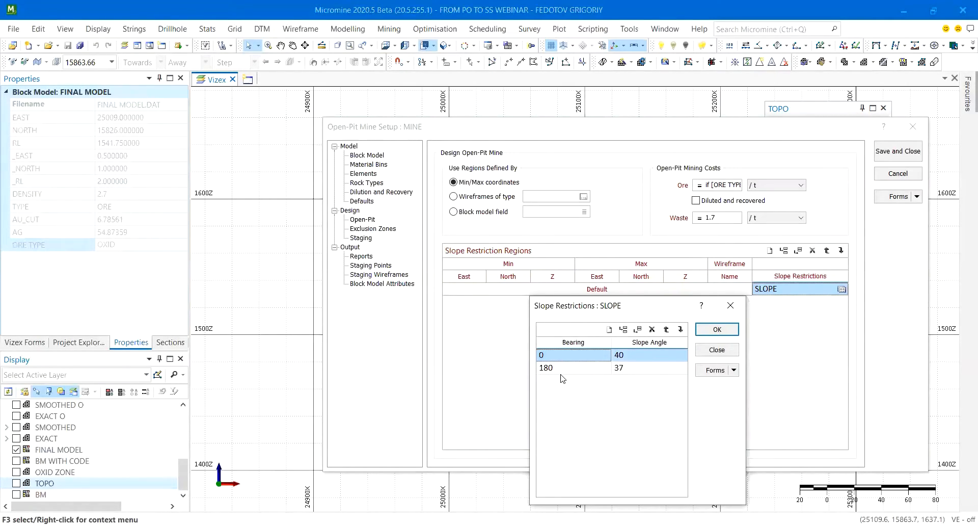
{"action": "left_click", "coordinate": [625, 368]}
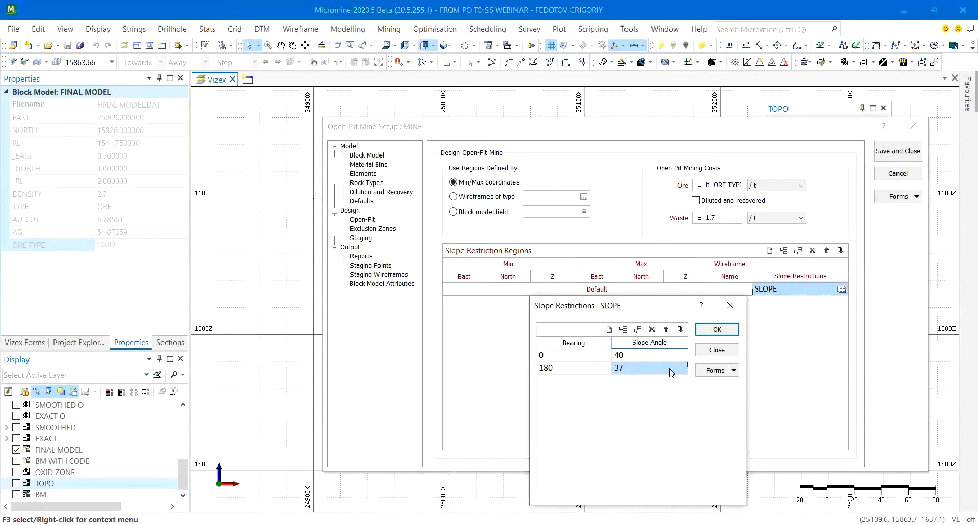
Try adding extra bearing rows below 180 in the SLOPE restrictions, delete the blank rows, and close the form.
{"action": "left_click", "coordinate": [579, 371]}
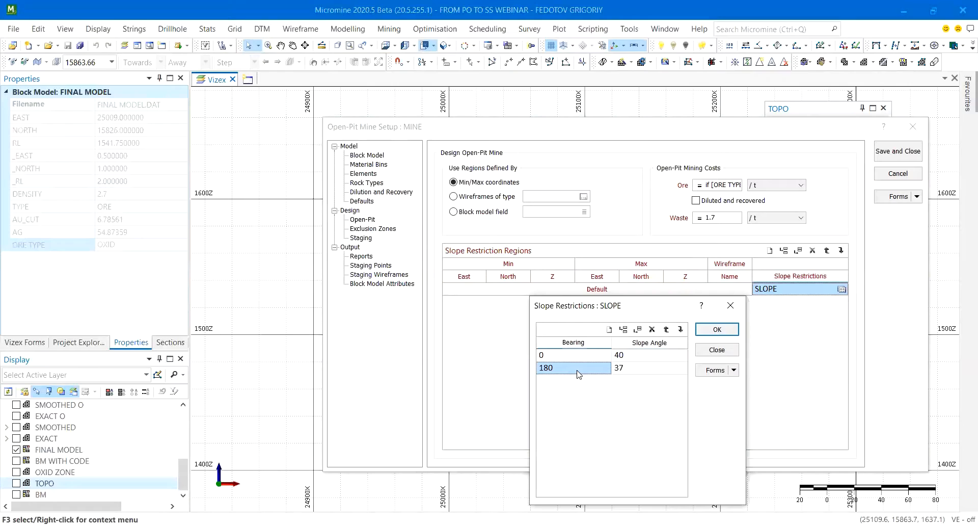
{"action": "key", "text": "Down"}
{"action": "key", "text": "Down"}
{"action": "key", "text": "Down"}
{"action": "left_click", "coordinate": [578, 385], "text": "shift"}
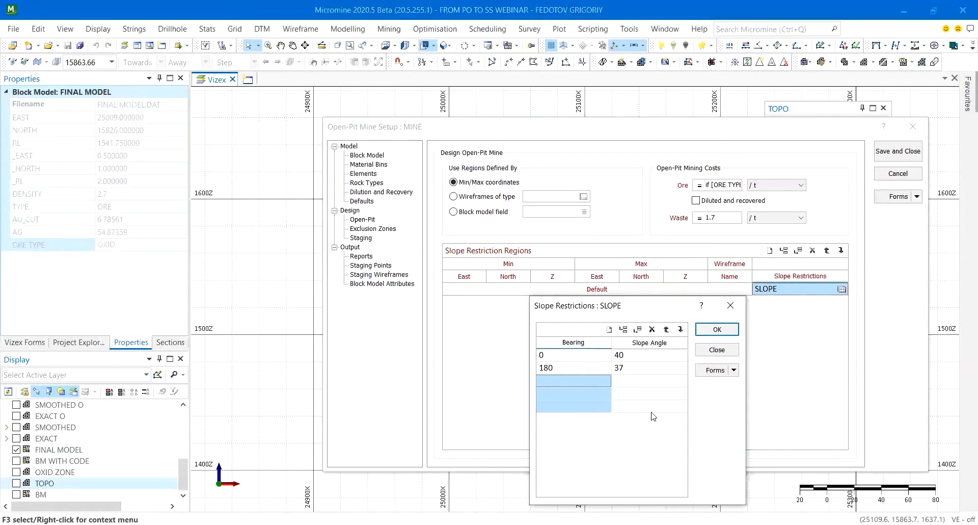
{"action": "left_click", "coordinate": [652, 329]}
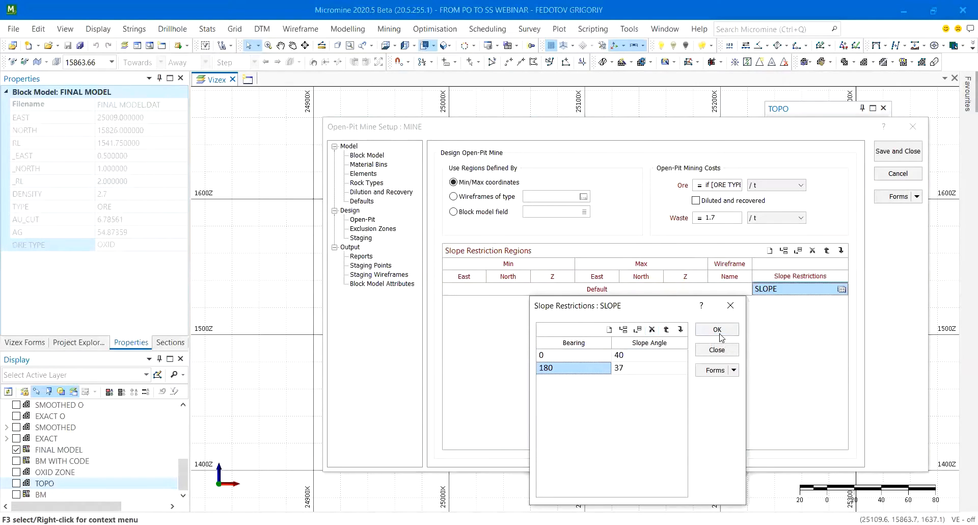
{"action": "left_click", "coordinate": [730, 307]}
Enable exclusion zones to examine the polygon inputs and the available region operations, and switch exclusion zones off again.
{"action": "left_click", "coordinate": [377, 228]}
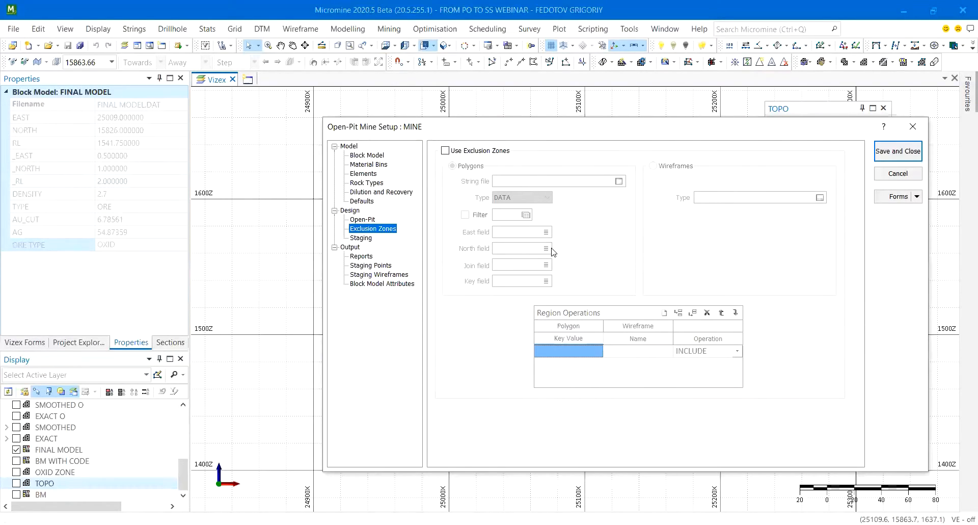
{"action": "left_click", "coordinate": [475, 152]}
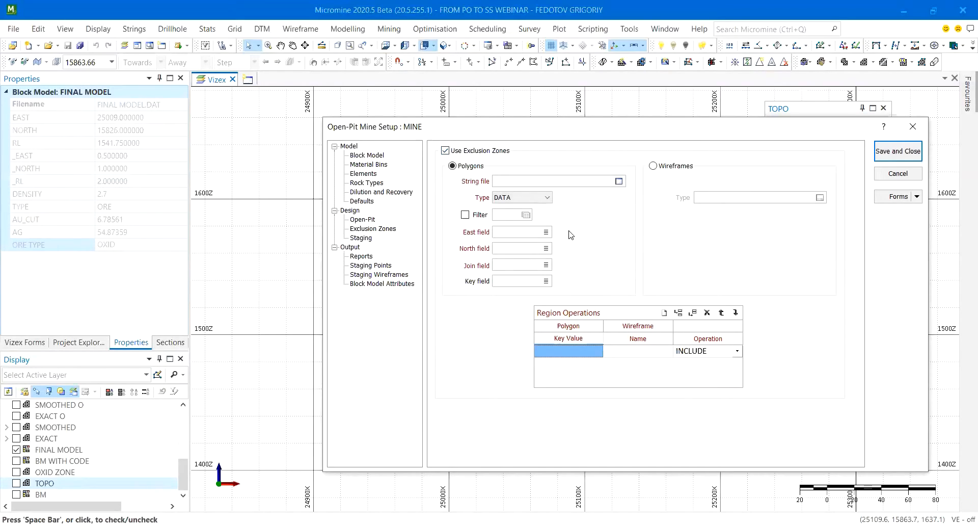
{"action": "left_click", "coordinate": [737, 351]}
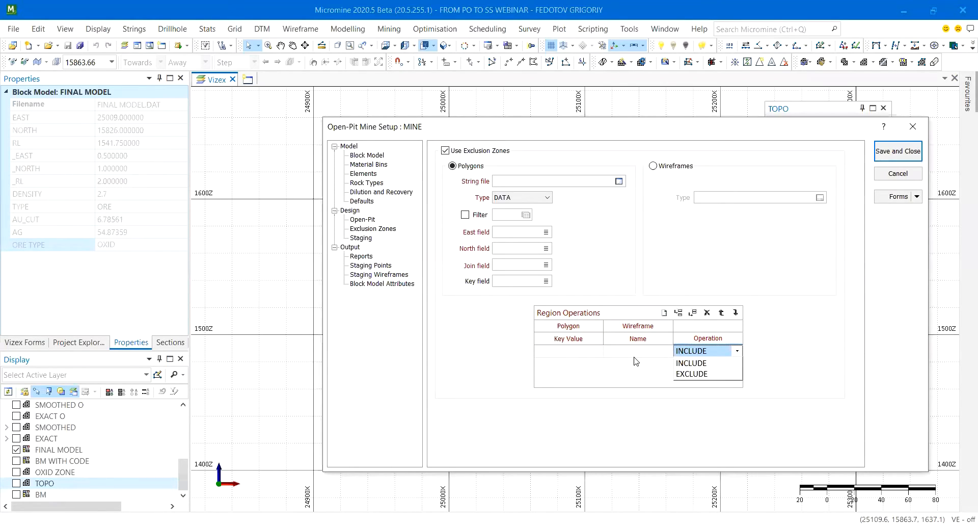
{"action": "left_click", "coordinate": [457, 157]}
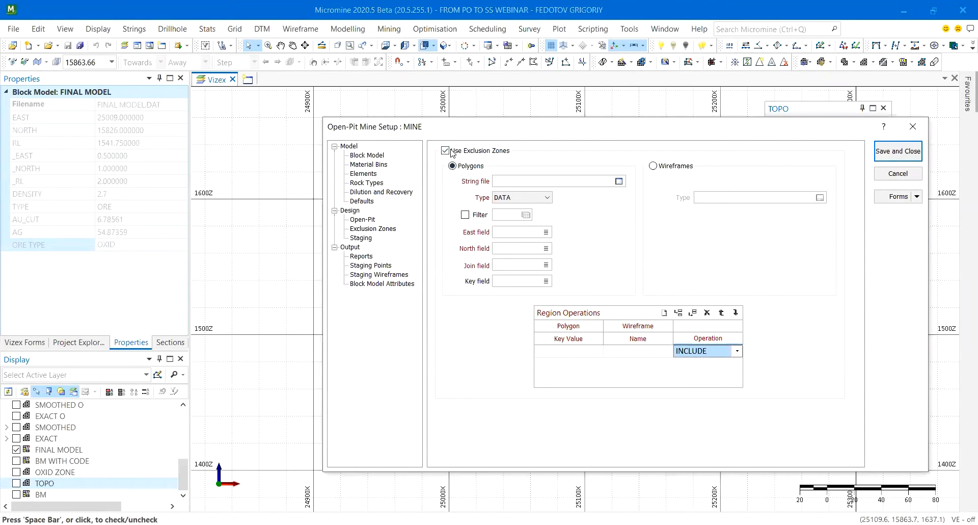
{"action": "left_click", "coordinate": [452, 153]}
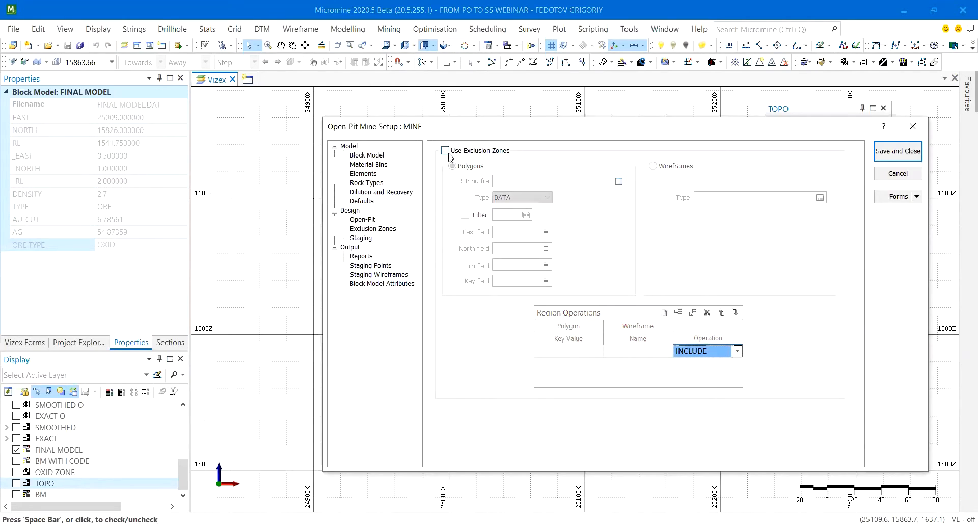
Review the staging setup, examining the revenue adjustment factor range of the RAF stage.
{"action": "left_click", "coordinate": [363, 238]}
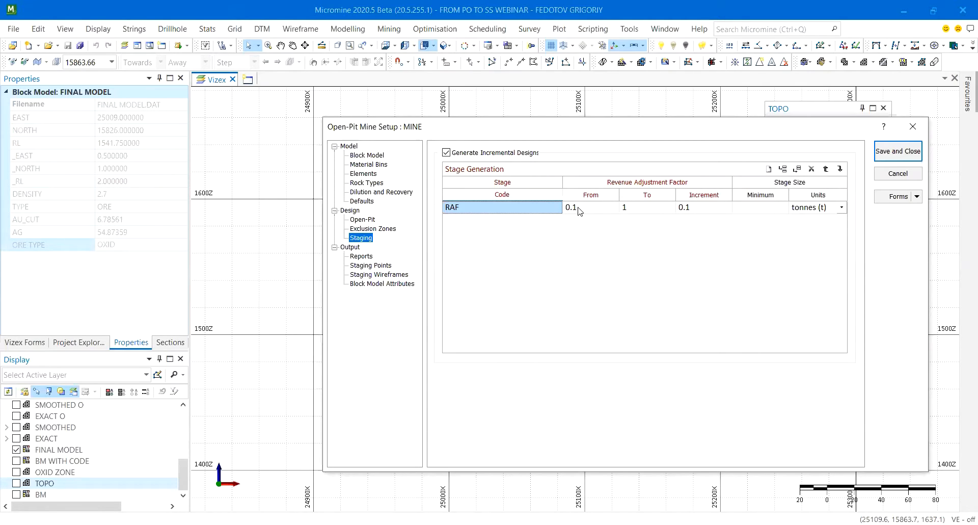
{"action": "left_click_drag", "start_coordinate": [580, 208], "coordinate": [637, 207]}
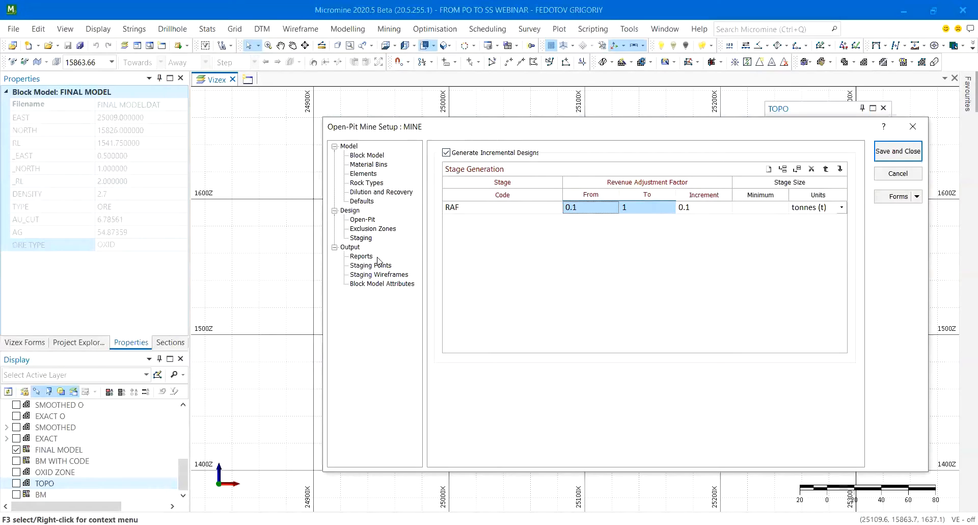
Examine the report types available for the output report data sources, and compare them with the custom material bins.
{"action": "left_click", "coordinate": [362, 256]}
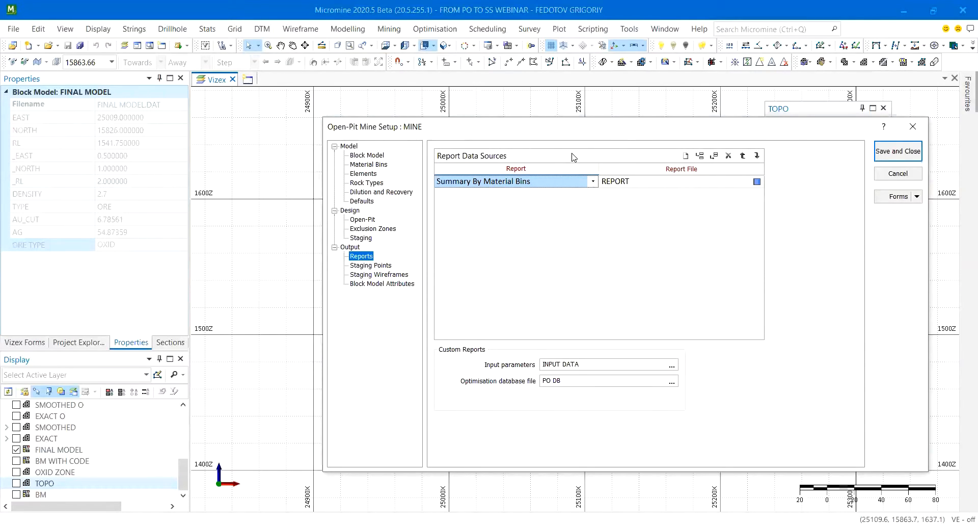
{"action": "left_click", "coordinate": [593, 181]}
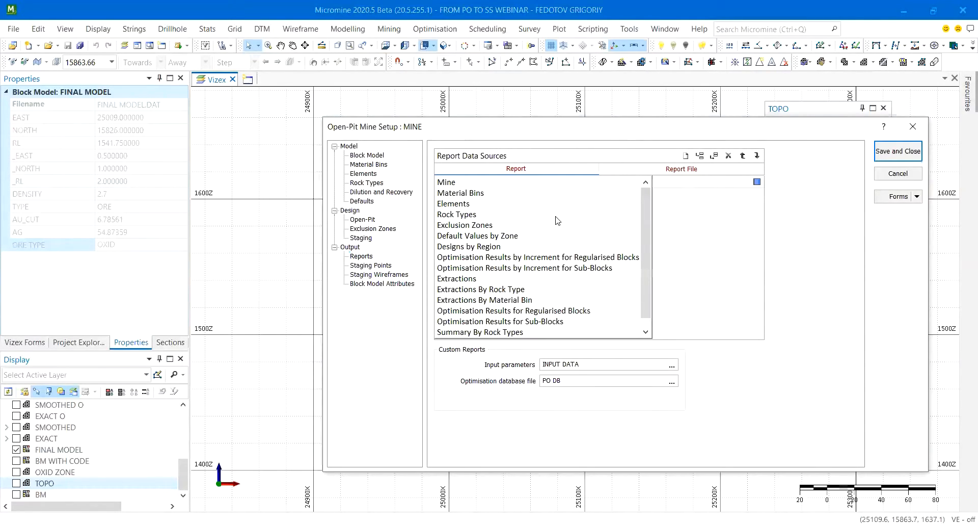
{"action": "scroll", "coordinate": [530, 327], "scroll_direction": "down", "scroll_amount": 1}
{"action": "scroll", "coordinate": [535, 205], "scroll_direction": "up", "scroll_amount": 1}
{"action": "scroll", "coordinate": [492, 255], "scroll_direction": "down", "scroll_amount": 1}
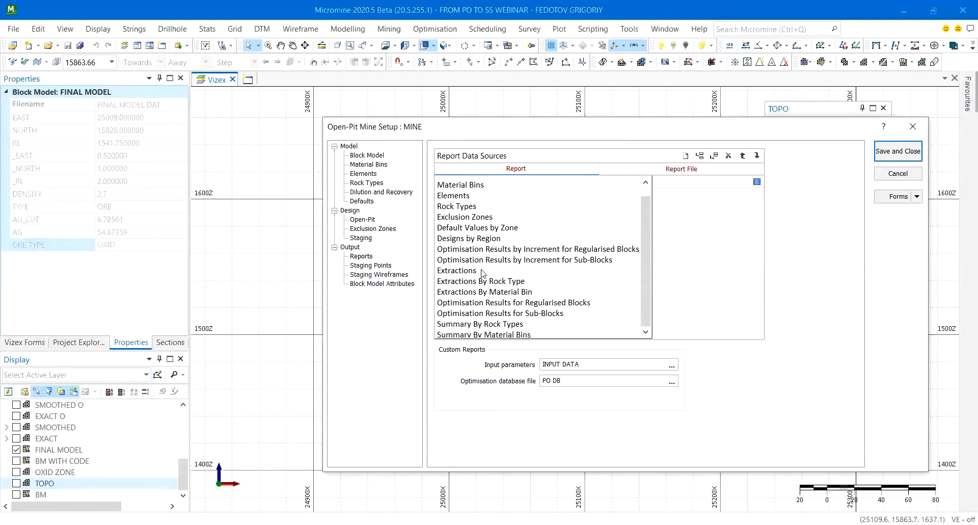
{"action": "left_click", "coordinate": [682, 240]}
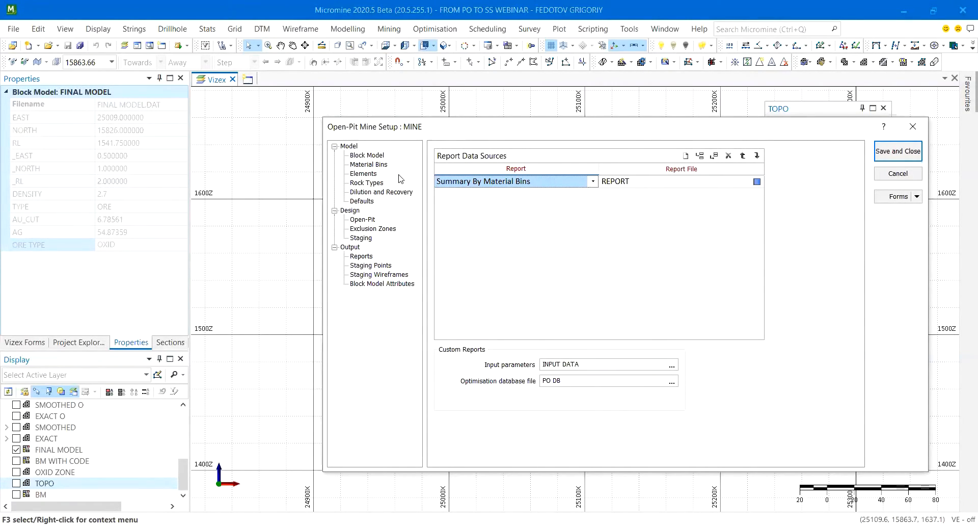
{"action": "left_click", "coordinate": [374, 164]}
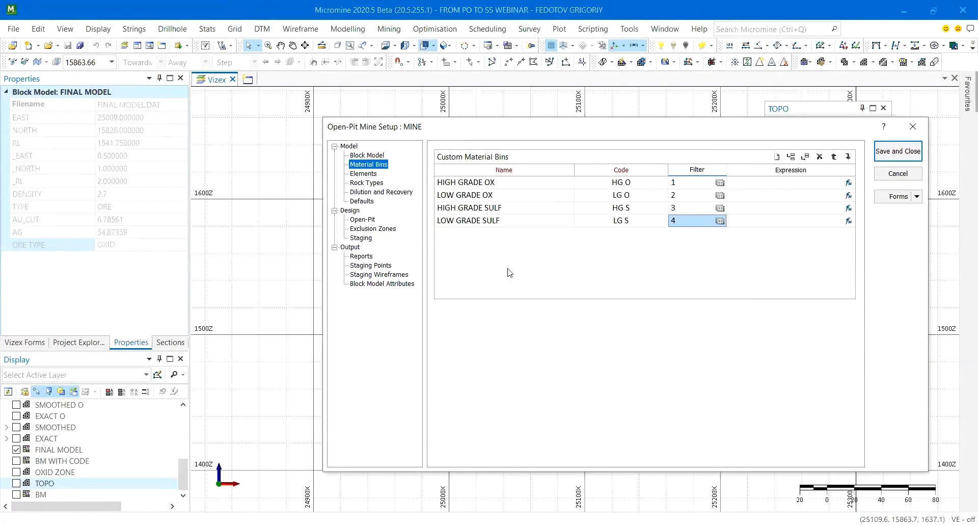
{"action": "left_click", "coordinate": [369, 257]}
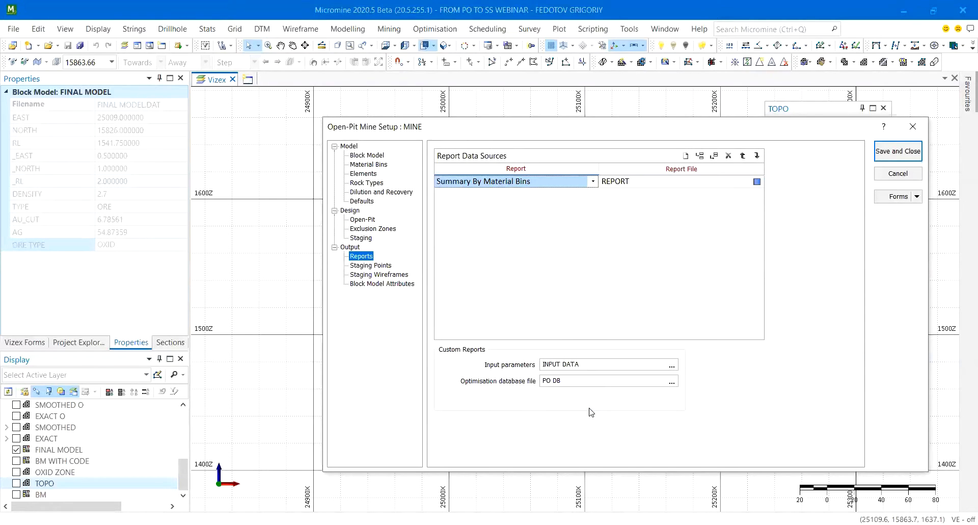
Review the staging points output and the smoothed and exact staging wireframe settings.
{"action": "left_click", "coordinate": [379, 265]}
{"action": "left_click", "coordinate": [385, 274]}
{"action": "left_click", "coordinate": [383, 267]}
{"action": "left_click", "coordinate": [382, 273]}
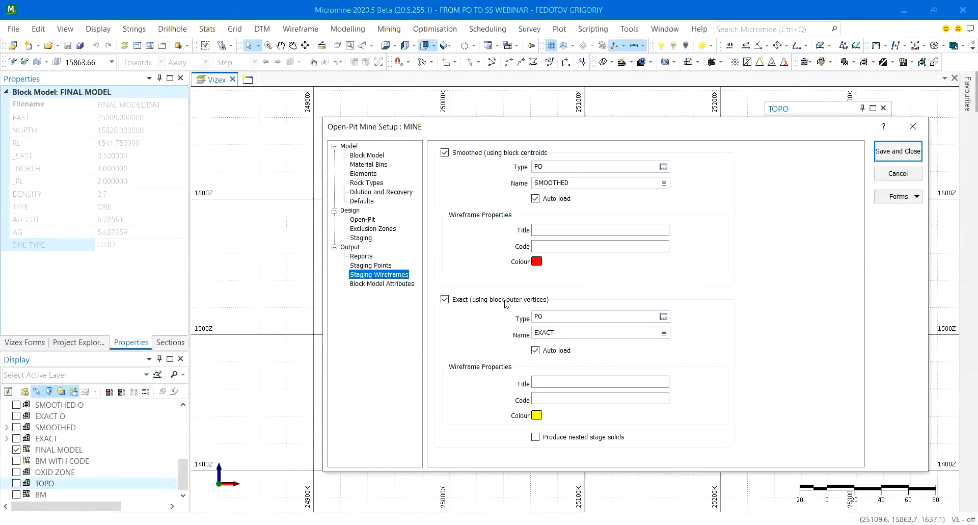
{"action": "left_click", "coordinate": [374, 266]}
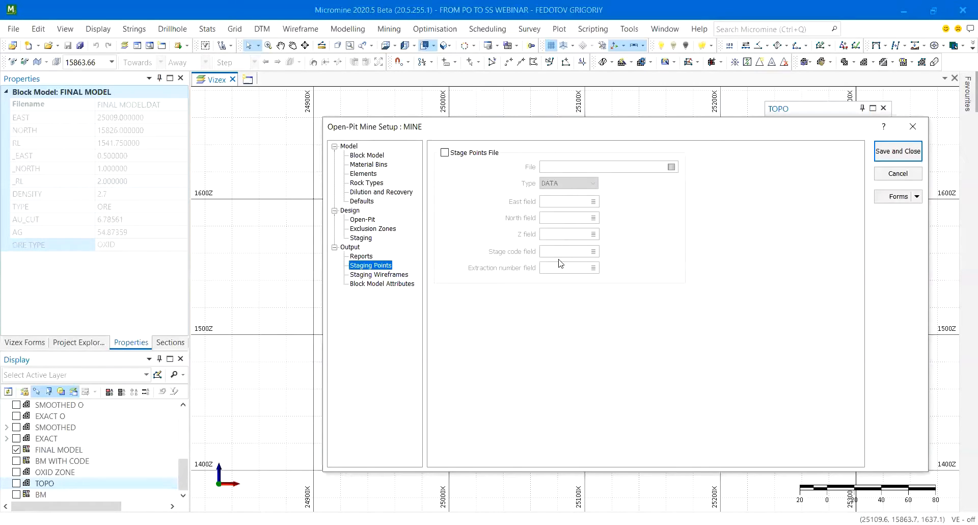
Try adding field 1 to the block model fields update to view the output options, and remove the entry.
{"action": "left_click", "coordinate": [394, 284]}
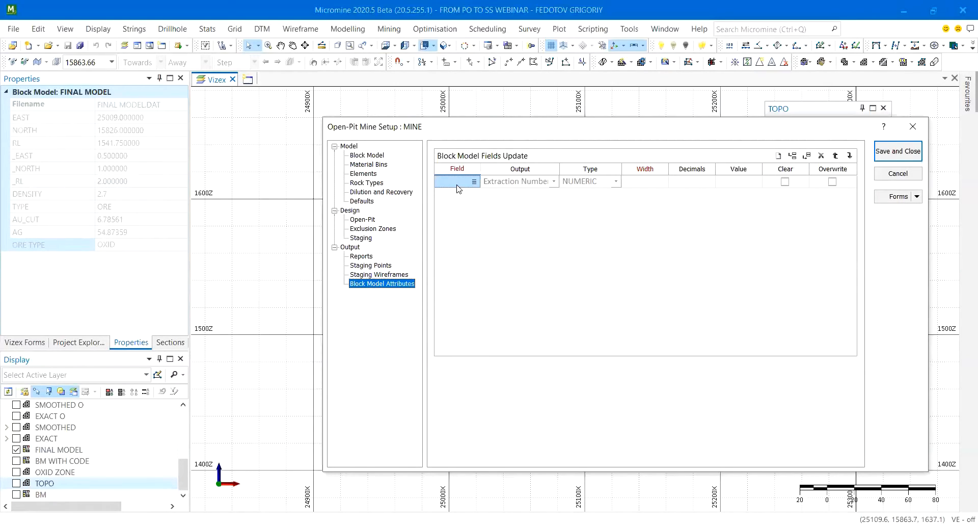
{"action": "left_click", "coordinate": [456, 188]}
{"action": "type", "text": "1"}
{"action": "key", "text": "Tab"}
{"action": "left_click", "coordinate": [553, 181]}
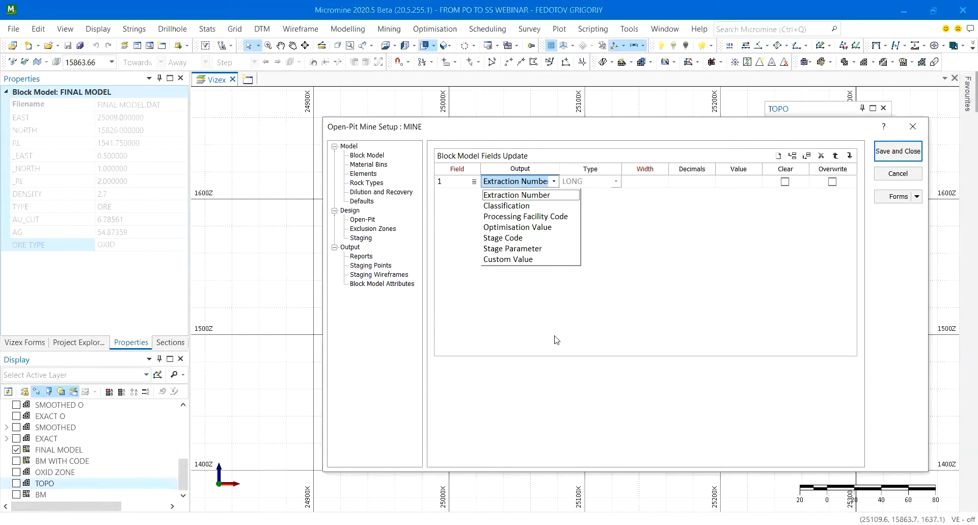
{"action": "left_click", "coordinate": [444, 315]}
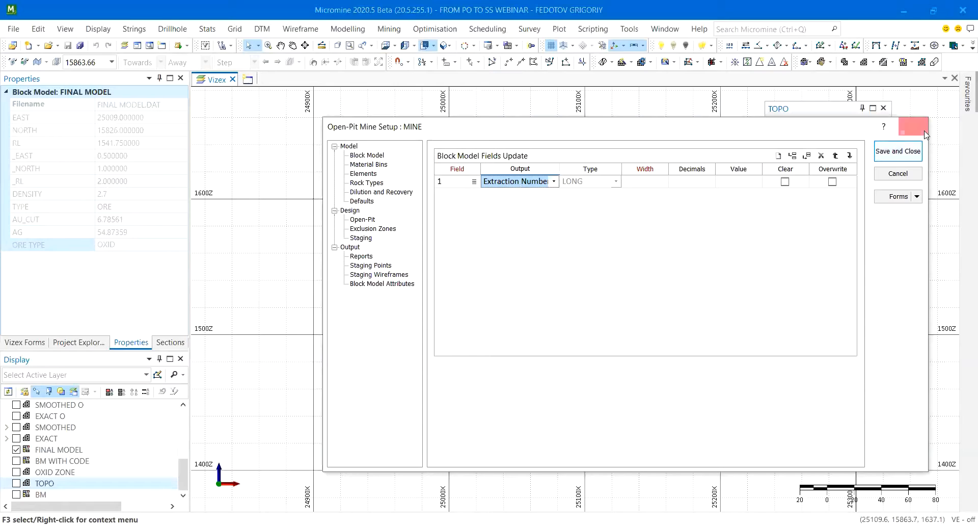
{"action": "left_click", "coordinate": [702, 182]}
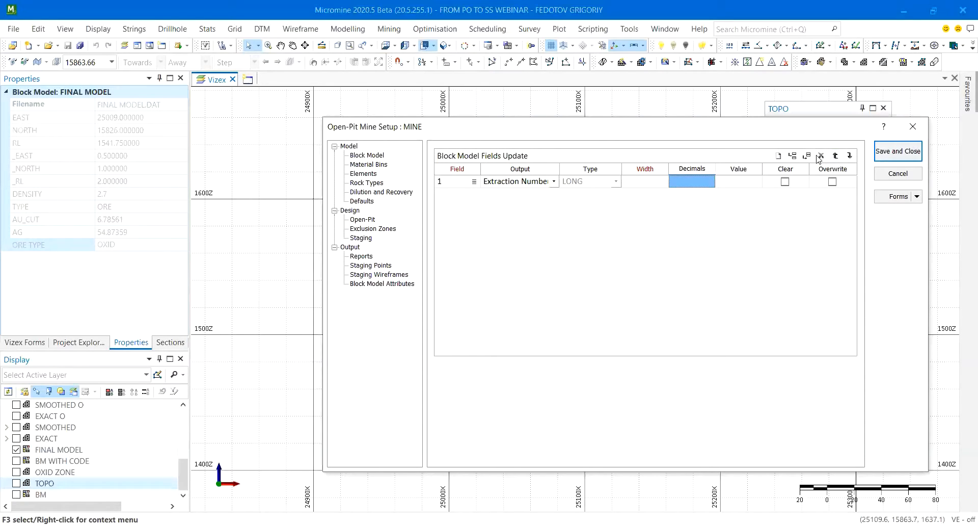
{"action": "left_click", "coordinate": [467, 182]}
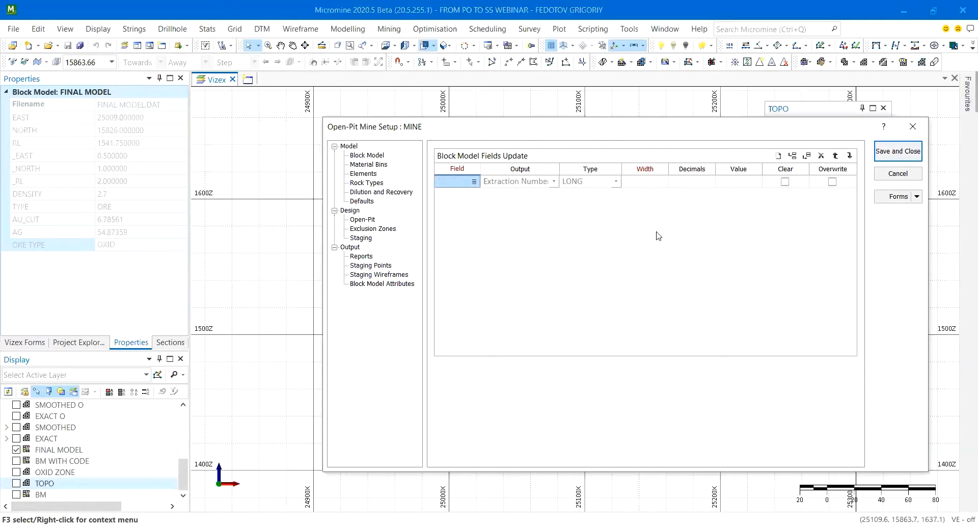
Save and close the MINE setup, overwriting the existing REPORT.RPT file.
{"action": "left_click", "coordinate": [898, 151]}
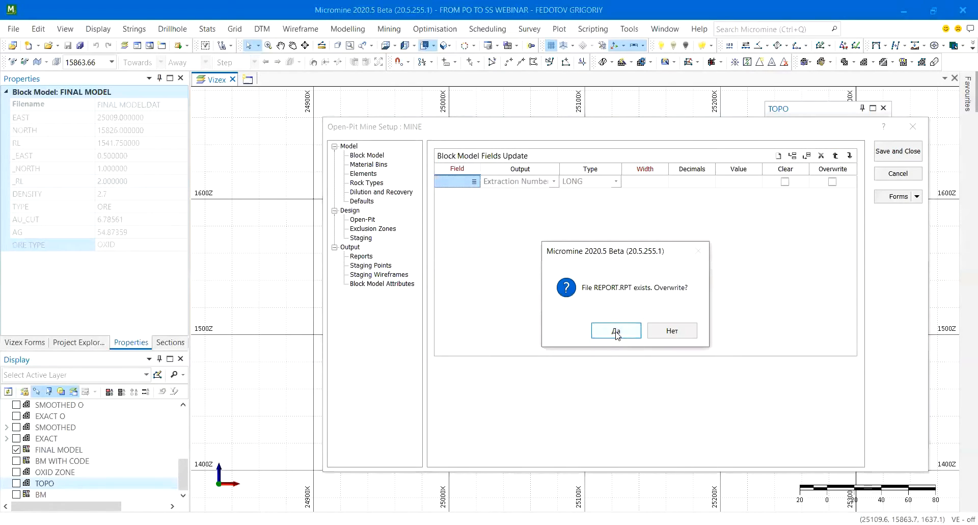
{"action": "left_click", "coordinate": [615, 331]}
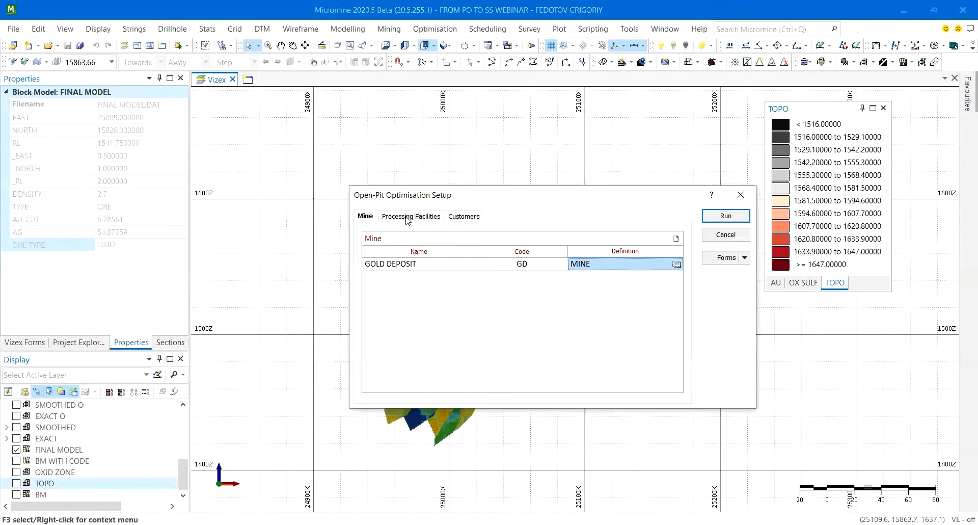
Open the heap leaching facility's HL definition, examine its costs and the recovery for each material bin, and close it.
{"action": "left_click", "coordinate": [426, 218]}
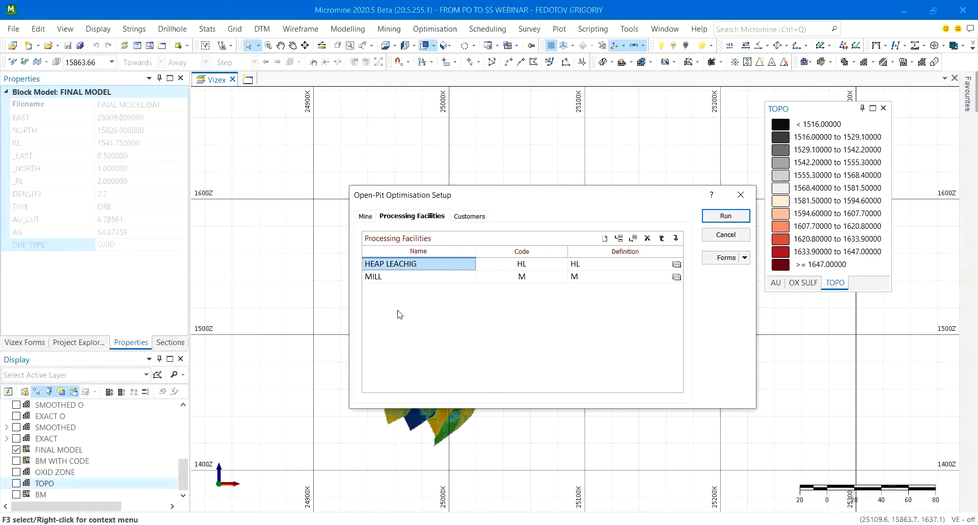
{"action": "left_click", "coordinate": [408, 279]}
{"action": "left_click", "coordinate": [409, 268]}
{"action": "left_click", "coordinate": [409, 278]}
{"action": "left_click", "coordinate": [400, 265]}
{"action": "right_click", "coordinate": [593, 267]}
{"action": "left_click", "coordinate": [619, 273]}
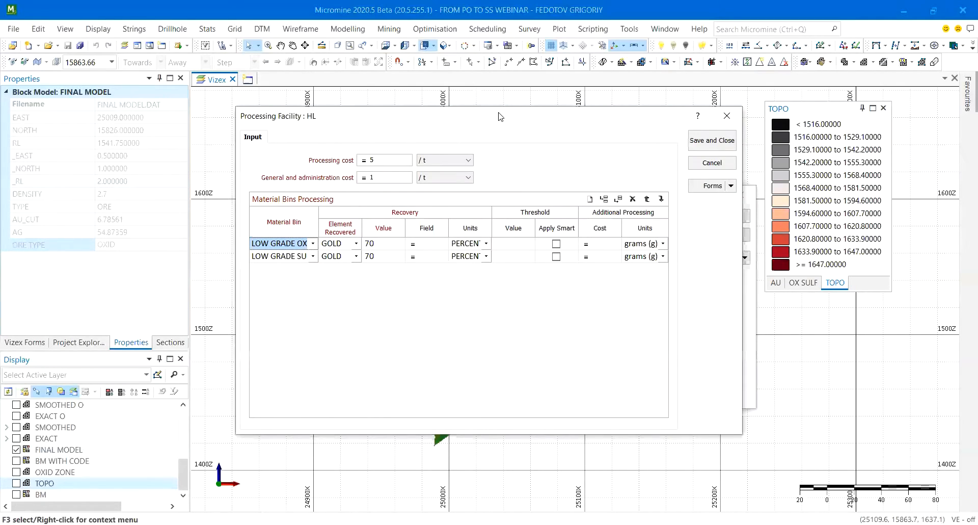
{"action": "left_click_drag", "start_coordinate": [500, 116], "coordinate": [694, 155]}
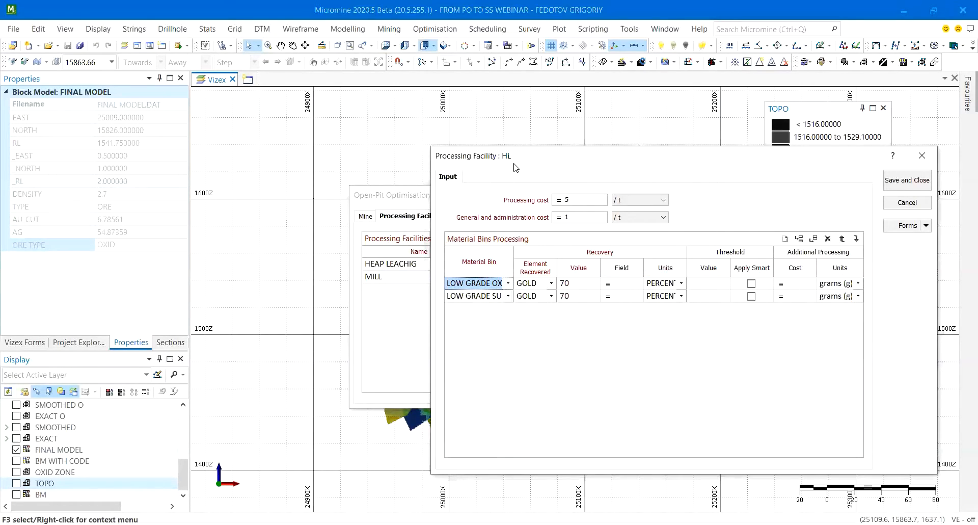
{"action": "left_click_drag", "start_coordinate": [516, 167], "coordinate": [589, 137]}
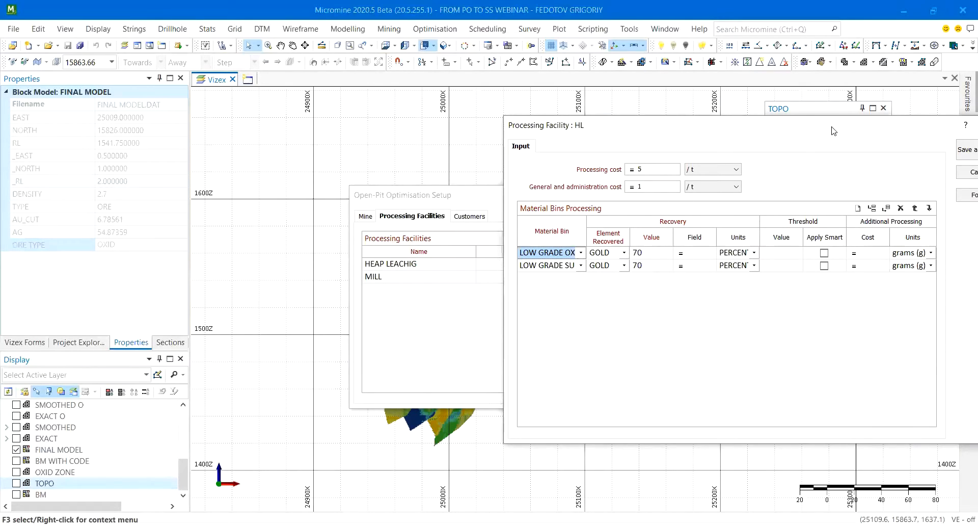
{"action": "left_click_drag", "start_coordinate": [829, 127], "coordinate": [675, 146]}
{"action": "left_click", "coordinate": [841, 147]}
Open the MILL facility's M definition, examine its costs and the gold and silver recoveries, and close it.
{"action": "right_click", "coordinate": [603, 278]}
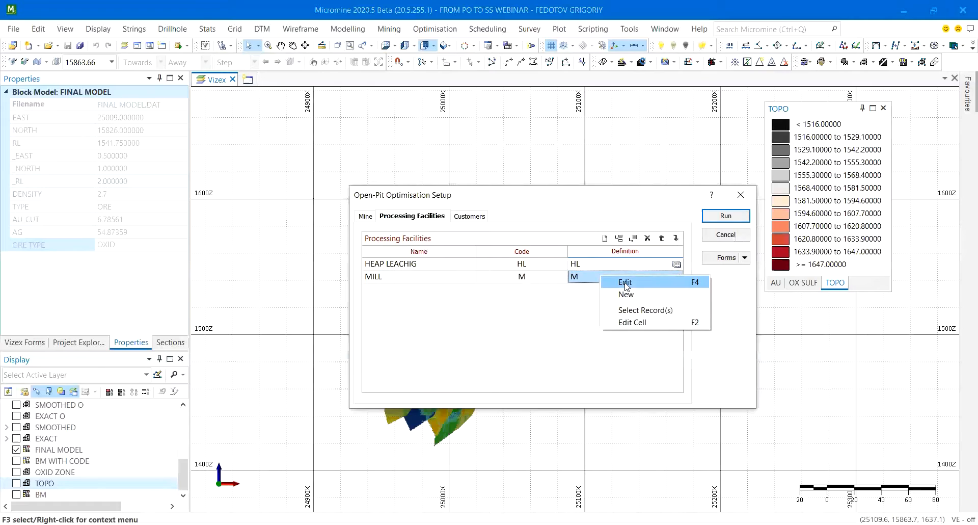
{"action": "left_click", "coordinate": [626, 282]}
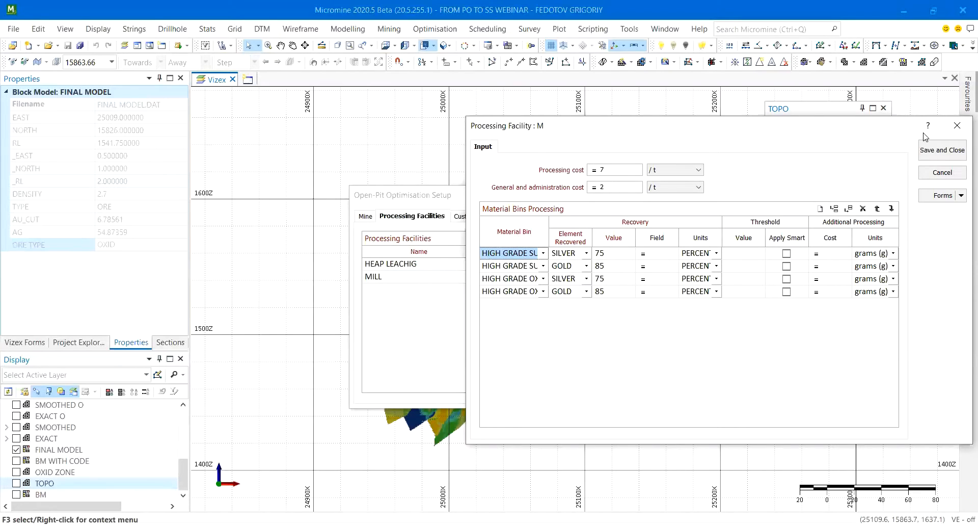
{"action": "left_click_drag", "start_coordinate": [862, 133], "coordinate": [781, 145]}
{"action": "left_click", "coordinate": [874, 143]}
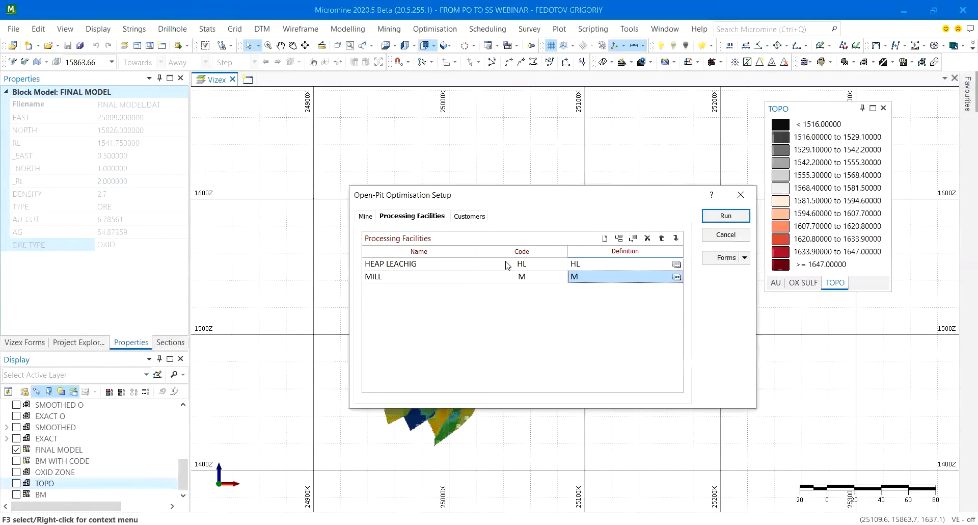
Open Customer 1's GOLD definition, examine the price, the selling cost and the available price units, and close it.
{"action": "left_click", "coordinate": [474, 218]}
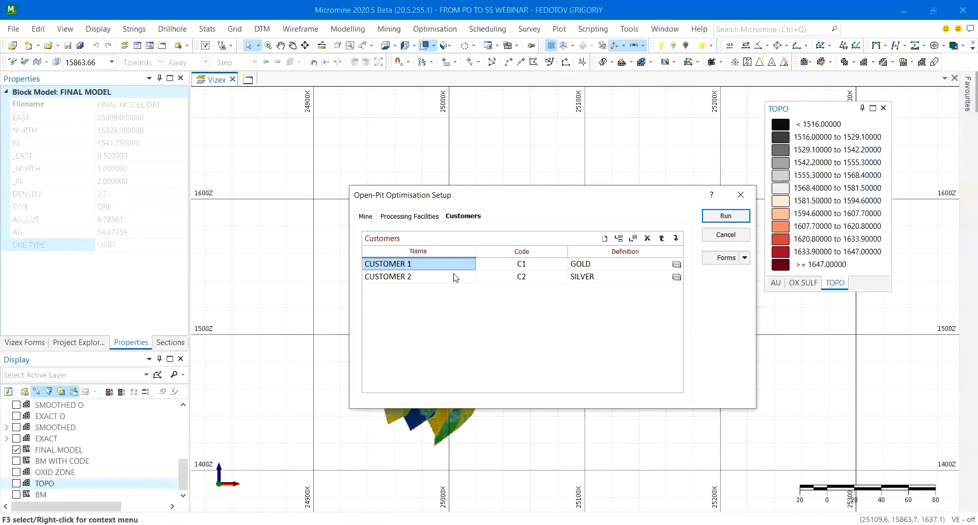
{"action": "left_click", "coordinate": [590, 266]}
{"action": "left_click", "coordinate": [593, 277]}
{"action": "right_click", "coordinate": [591, 265]}
{"action": "left_click", "coordinate": [621, 269]}
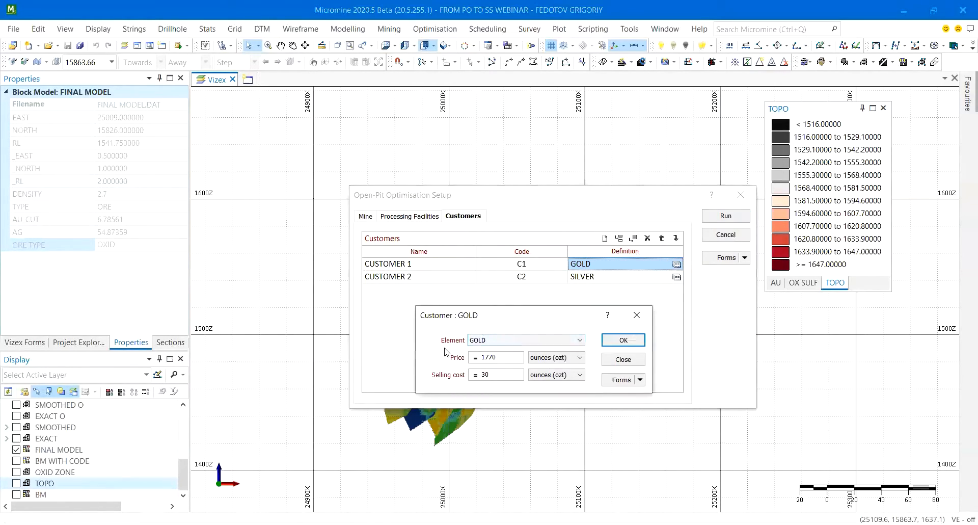
{"action": "left_click", "coordinate": [540, 357]}
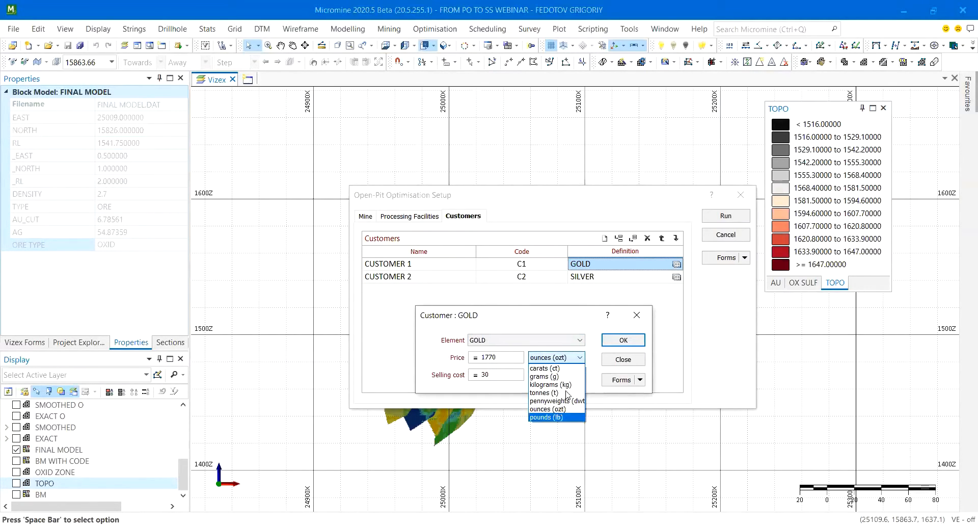
{"action": "left_click", "coordinate": [555, 357]}
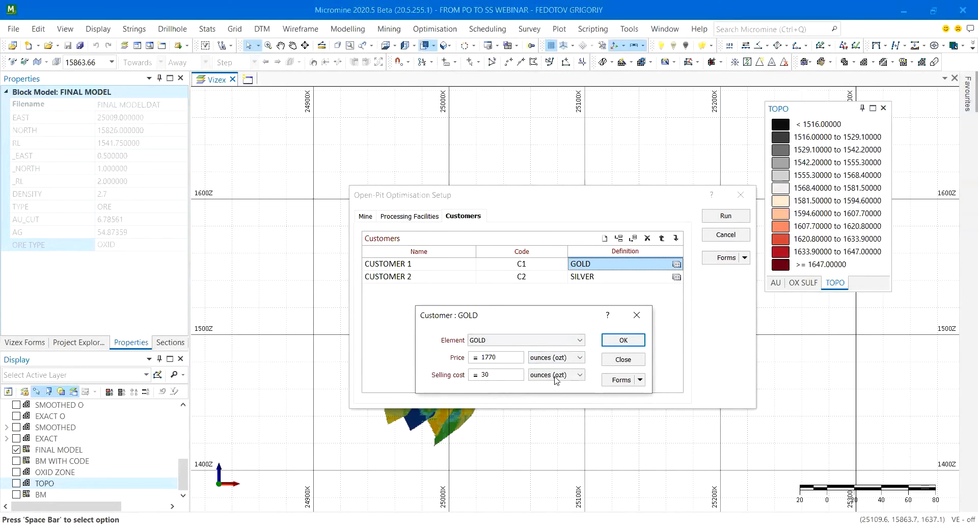
{"action": "left_click", "coordinate": [637, 315]}
Examine the price and selling cost in Customer 2's SILVER definition, and close it and the optimisation setup.
{"action": "right_click", "coordinate": [581, 280]}
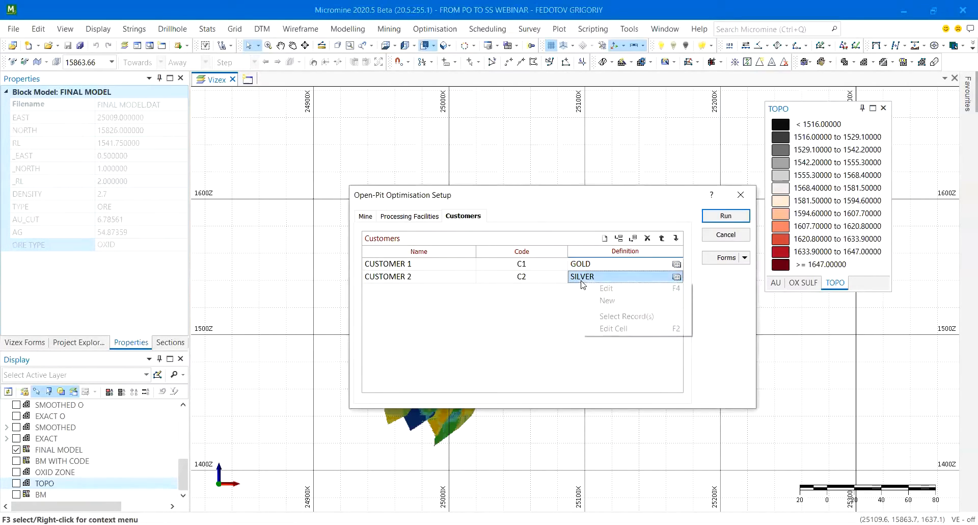
{"action": "left_click", "coordinate": [605, 288]}
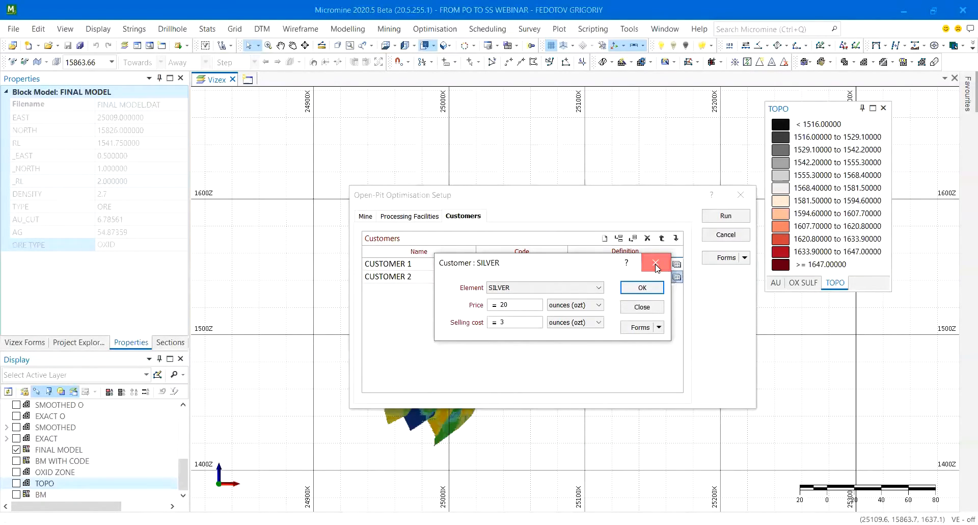
{"action": "left_click", "coordinate": [655, 262]}
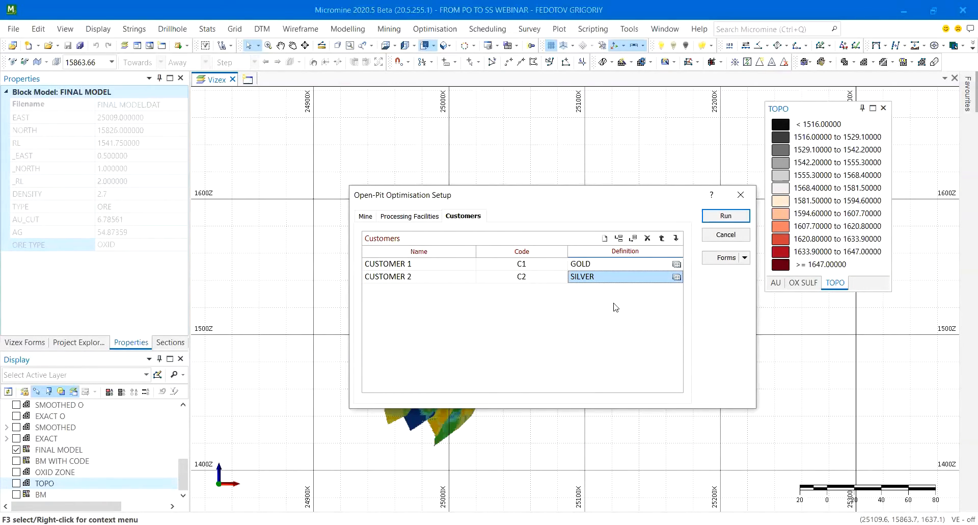
{"action": "left_click", "coordinate": [741, 195]}
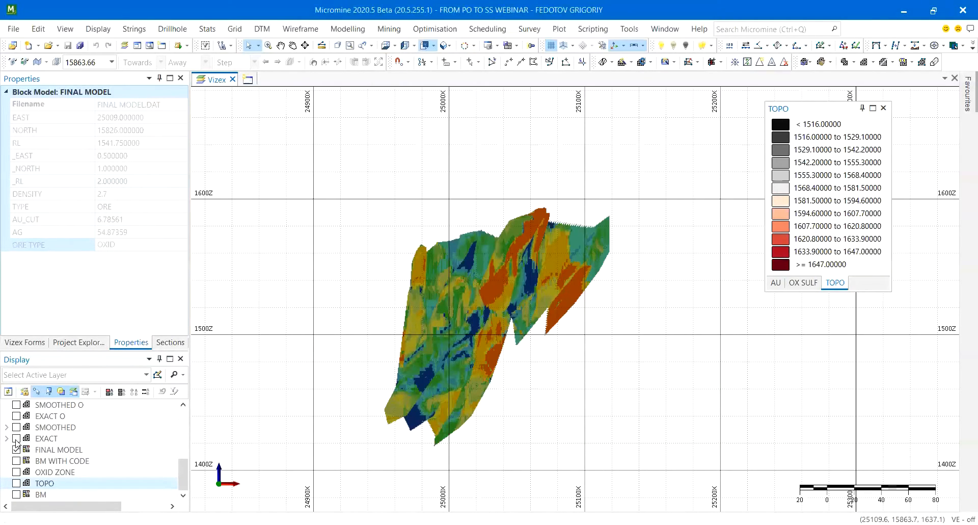
Display the EXACT and SMOOTHED pit shells with the final model in plan view, and turn off the coordinate grid.
{"action": "left_click", "coordinate": [16, 438]}
{"action": "left_click", "coordinate": [17, 427]}
{"action": "left_click", "coordinate": [591, 424]}
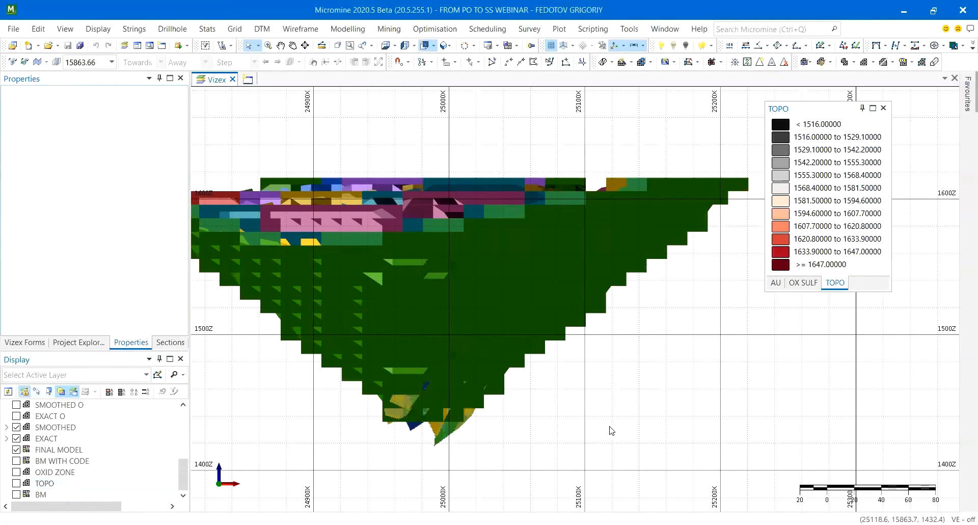
{"action": "key", "text": "p"}
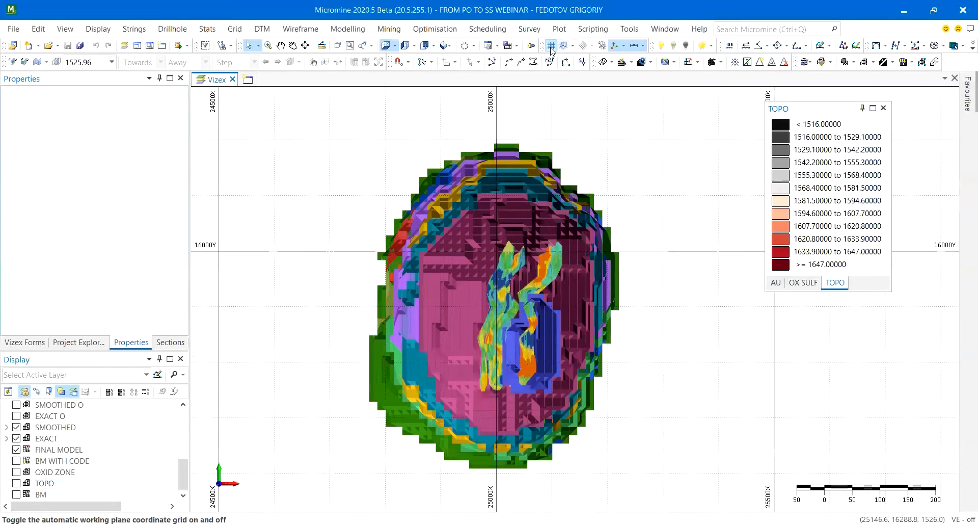
{"action": "left_click", "coordinate": [551, 45]}
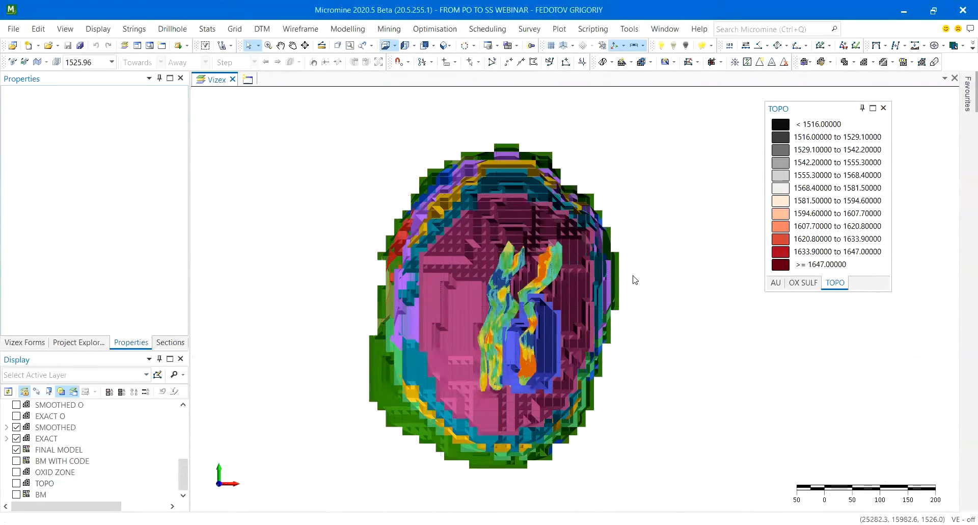
Hide the EXACT shells and cut an east-west vertical section across the smoothed pit shells at northing about 15915.
{"action": "left_click", "coordinate": [17, 438]}
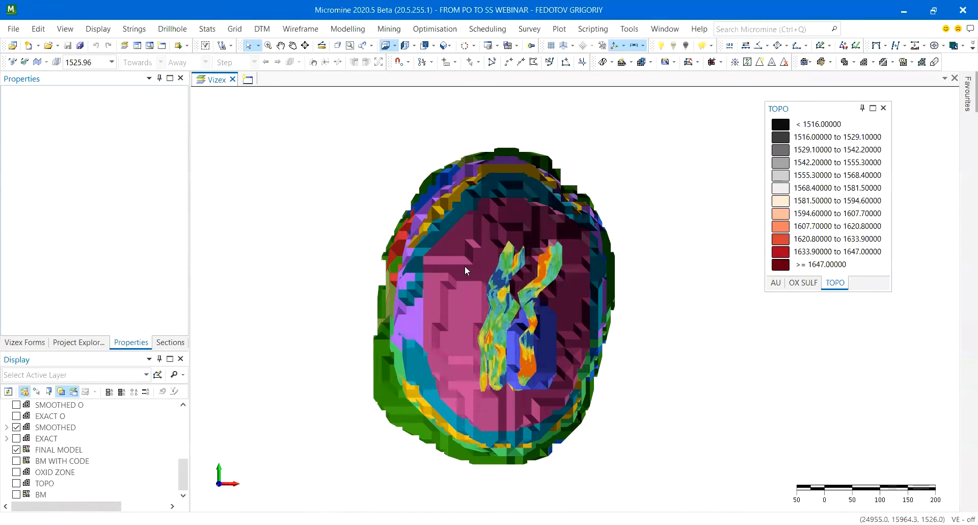
{"action": "left_click", "coordinate": [13, 63]}
{"action": "left_click", "coordinate": [301, 298]}
{"action": "left_click", "coordinate": [733, 304]}
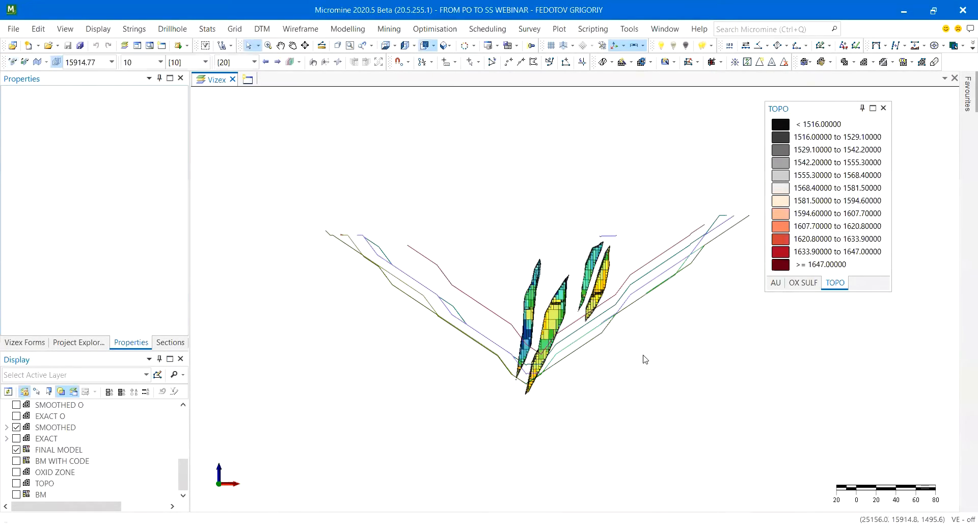
Expand the SMOOTHED layer, select shells PO SMOOTHED|1 through PO SMOOTHED|10 to inspect their shared properties, and clear the selection.
{"action": "left_click", "coordinate": [6, 428]}
{"action": "scroll", "coordinate": [105, 484], "scroll_direction": "down", "scroll_amount": 2}
{"action": "left_click", "coordinate": [105, 482]}
{"action": "scroll", "coordinate": [101, 419], "scroll_direction": "up", "scroll_amount": 1}
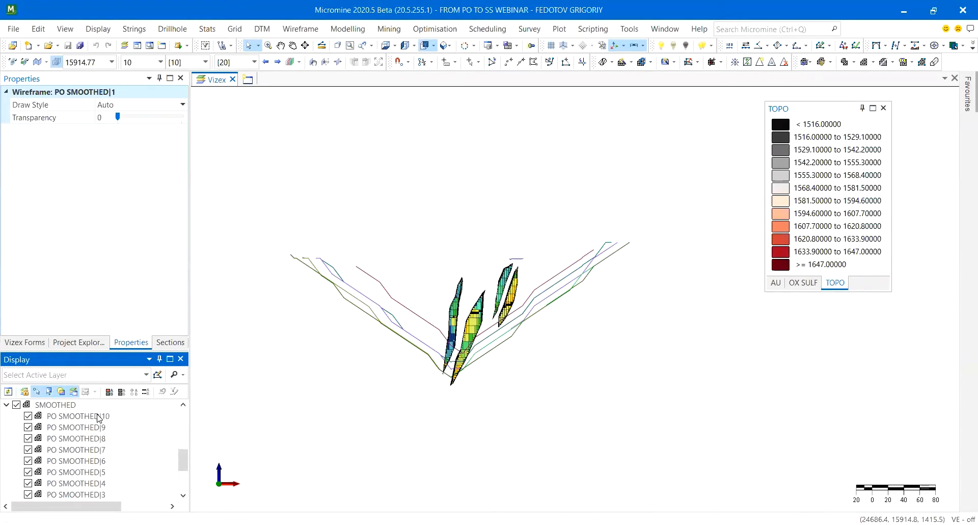
{"action": "left_click", "coordinate": [99, 416], "text": "shift"}
{"action": "scroll", "coordinate": [97, 433], "scroll_direction": "down", "scroll_amount": 1}
{"action": "scroll", "coordinate": [97, 438], "scroll_direction": "up", "scroll_amount": 2}
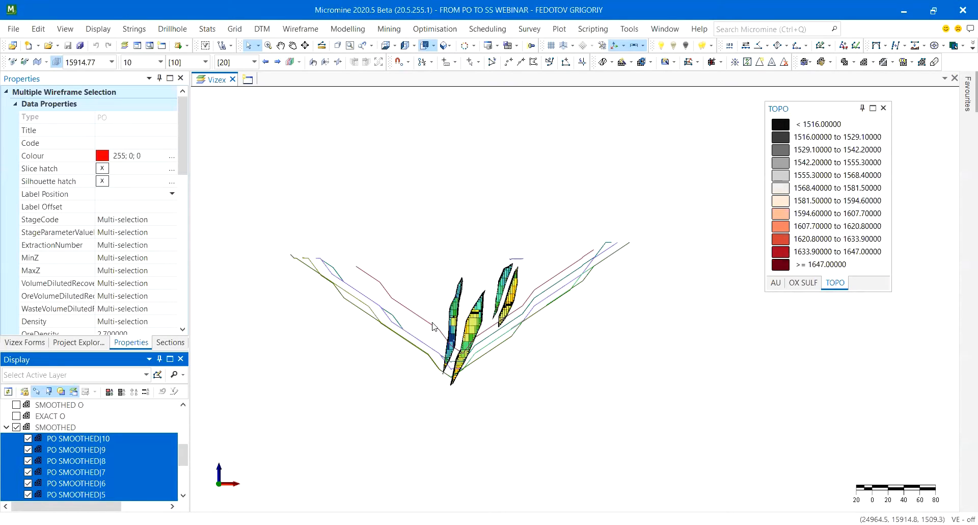
{"action": "left_click", "coordinate": [421, 283]}
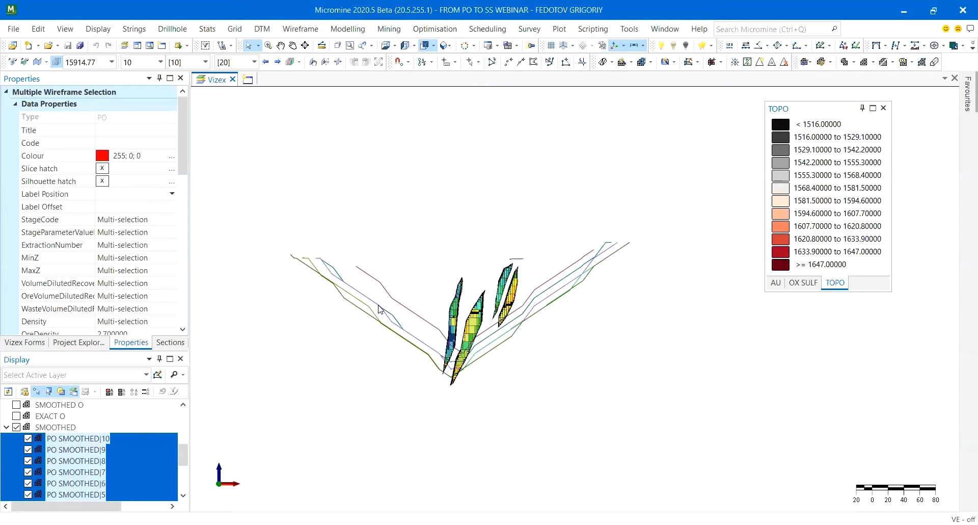
{"action": "left_click", "coordinate": [386, 346]}
Examine the nested smoothed shell outlines around the ore bodies, inspect the innermost shell's properties, and deselect it.
{"action": "scroll", "coordinate": [379, 326], "scroll_direction": "up", "scroll_amount": 5}
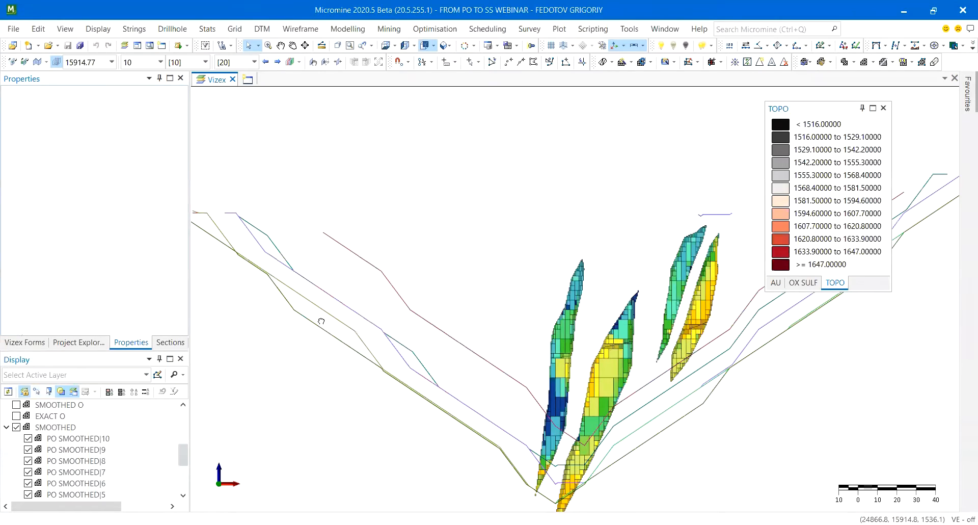
{"action": "middle_click_drag", "start_coordinate": [321, 321], "coordinate": [352, 351]}
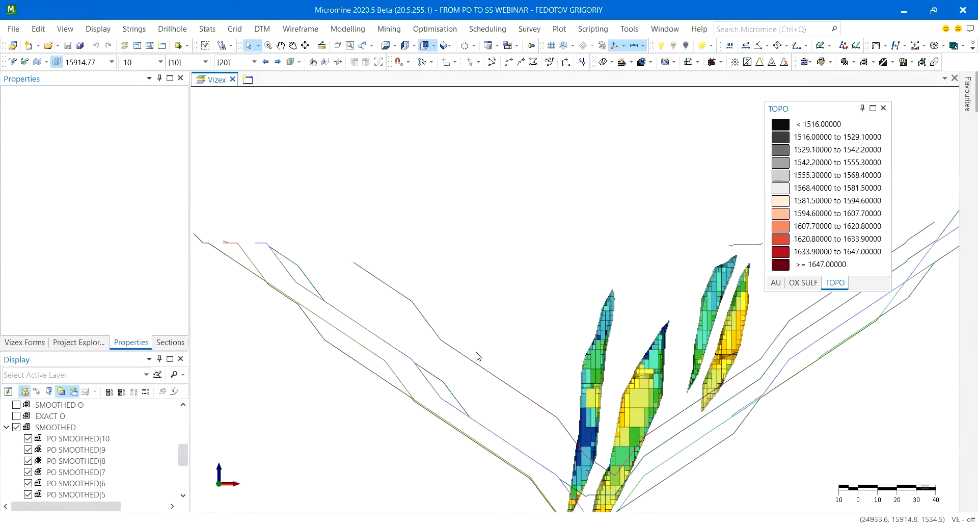
{"action": "scroll", "coordinate": [437, 330], "scroll_direction": "down", "scroll_amount": 3}
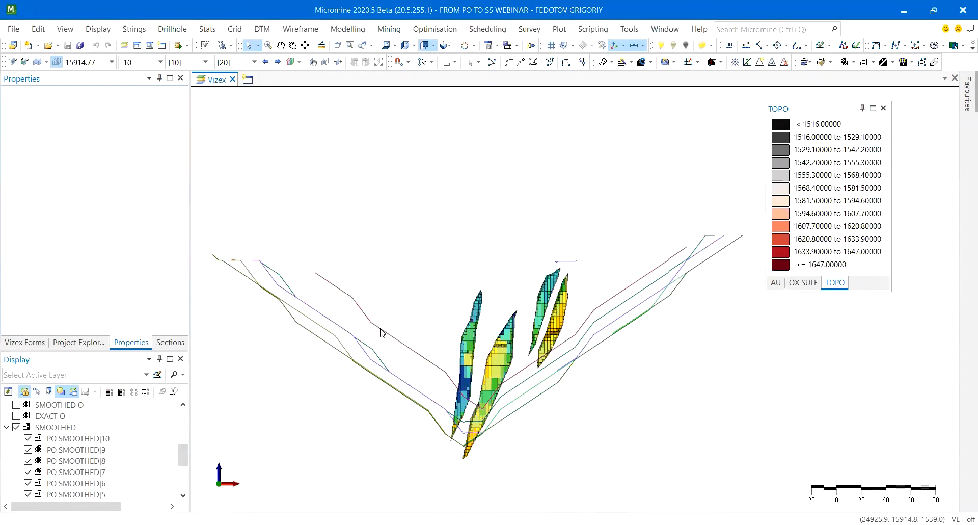
{"action": "left_click", "coordinate": [601, 305]}
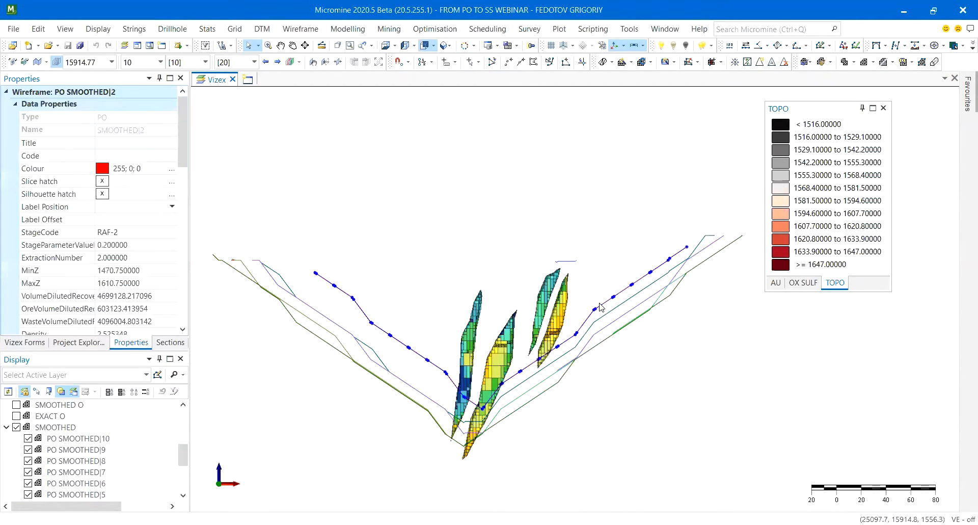
{"action": "left_click", "coordinate": [593, 280]}
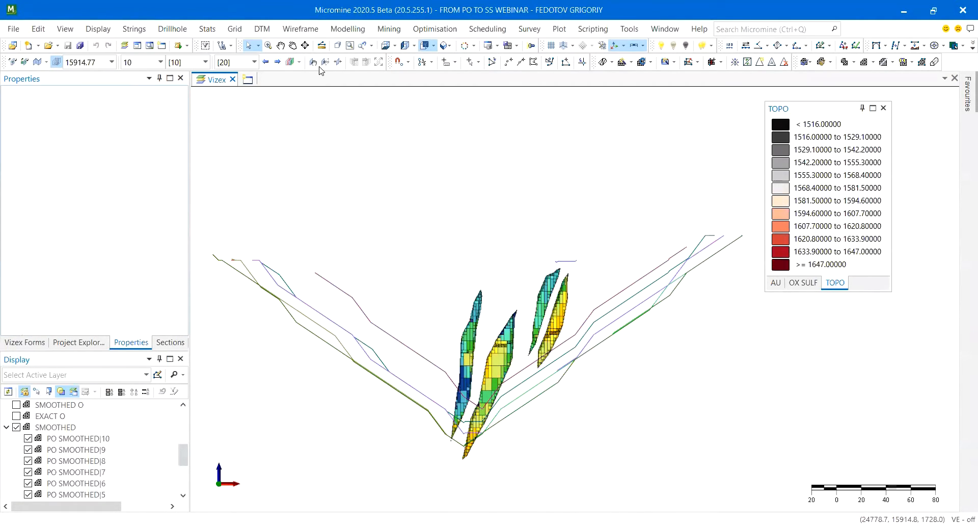
Move the section five 20 m steps north to northing 16014.77.
{"action": "left_click", "coordinate": [276, 62]}
{"action": "left_click", "coordinate": [277, 63]}
{"action": "left_click", "coordinate": [277, 62]}
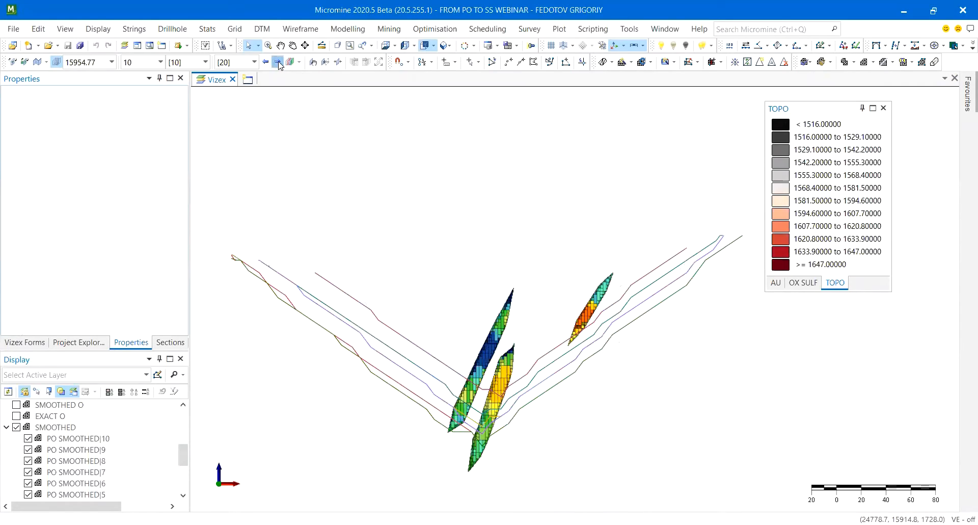
{"action": "left_click", "coordinate": [278, 62]}
{"action": "left_click", "coordinate": [278, 62]}
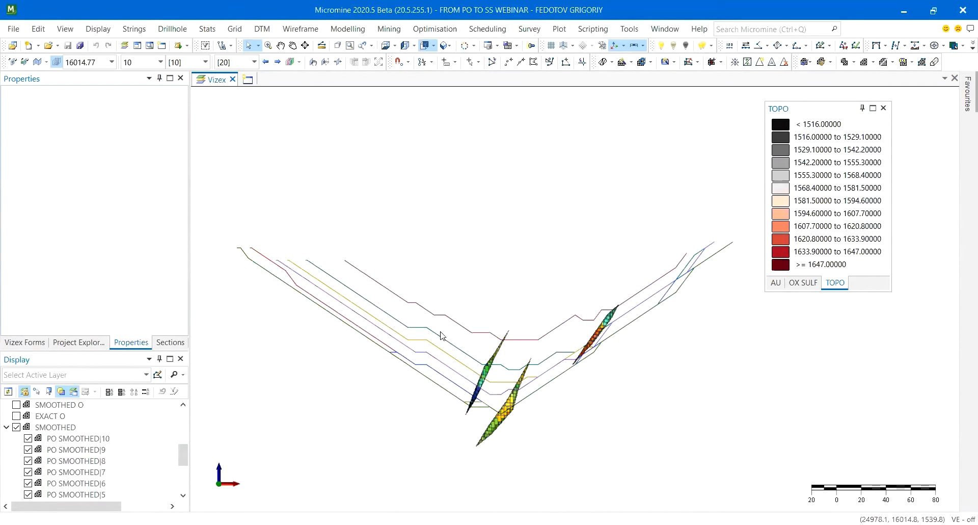
Select the outermost smoothed shell in section, examine its volumes, costs, revenue and material bin attributes, and deselect it.
{"action": "left_click", "coordinate": [438, 383]}
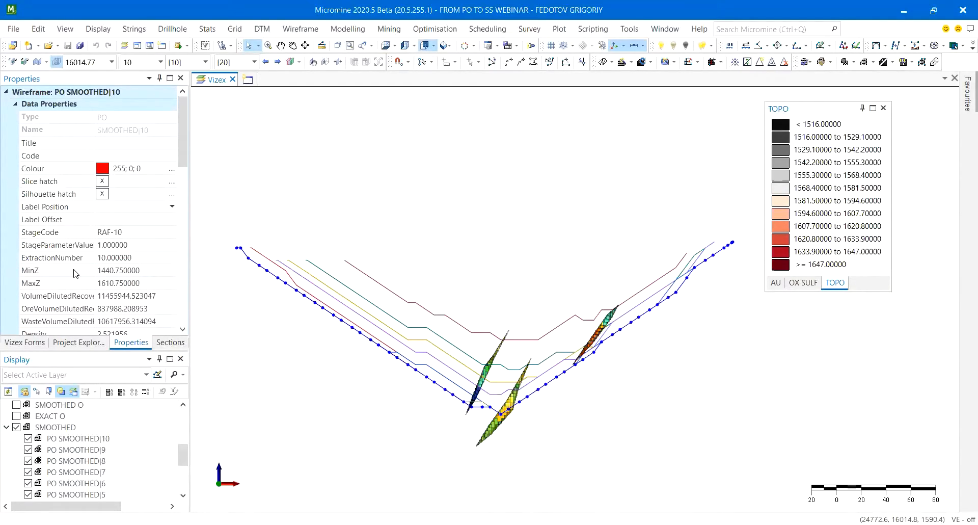
{"action": "scroll", "coordinate": [89, 231], "scroll_direction": "down", "scroll_amount": 3}
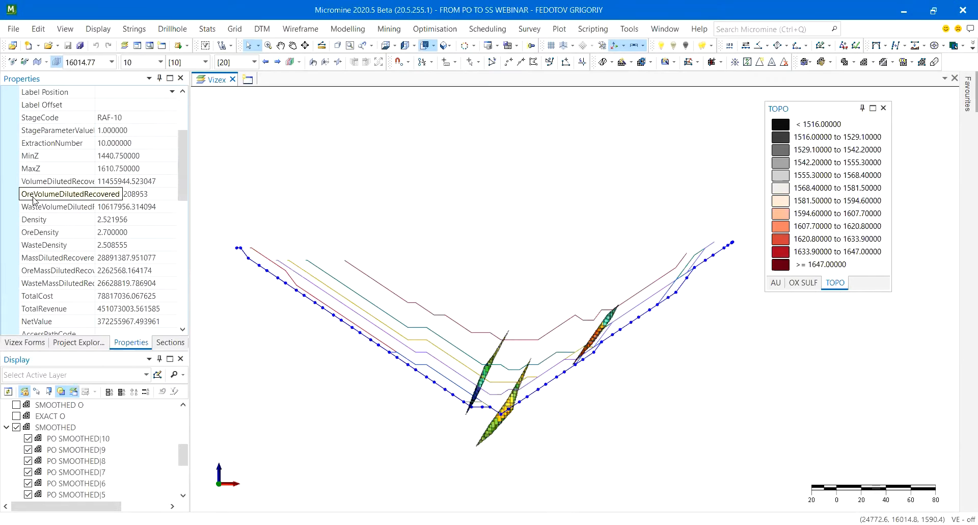
{"action": "scroll", "coordinate": [51, 213], "scroll_direction": "down", "scroll_amount": 10}
{"action": "scroll", "coordinate": [53, 225], "scroll_direction": "down", "scroll_amount": 5}
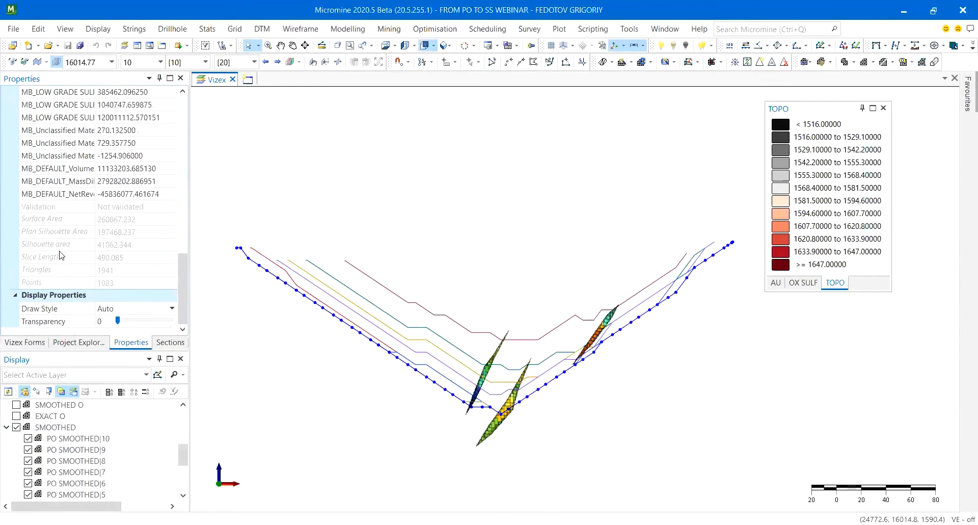
{"action": "scroll", "coordinate": [53, 226], "scroll_direction": "up", "scroll_amount": 10}
{"action": "left_click", "coordinate": [400, 243]}
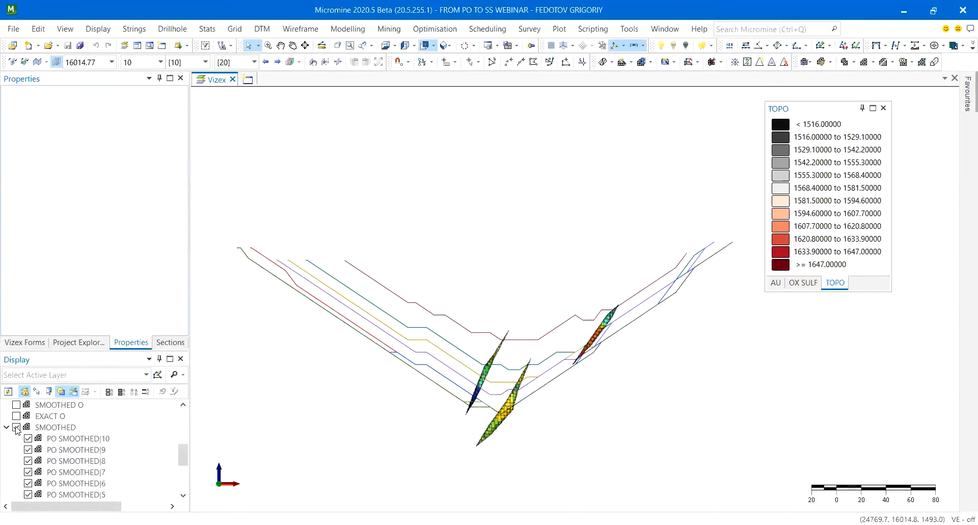
Display the EXACT shells in the section and hide the SMOOTHED shells to inspect the stepped block outlines.
{"action": "scroll", "coordinate": [22, 436], "scroll_direction": "down", "scroll_amount": 2}
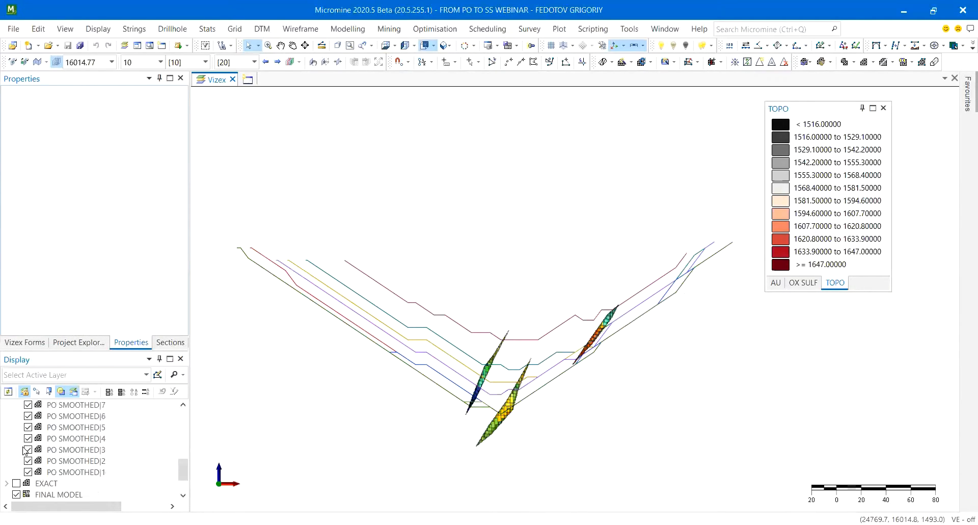
{"action": "left_click", "coordinate": [17, 482]}
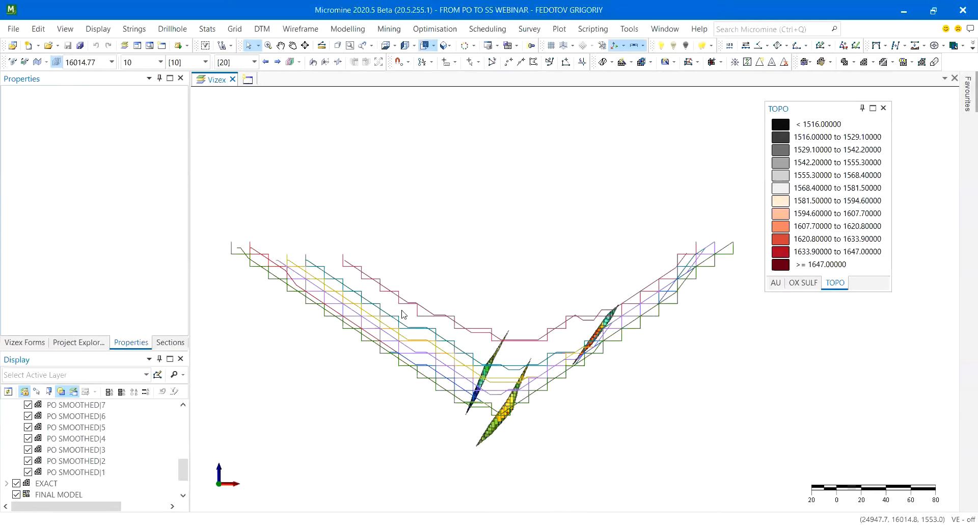
{"action": "scroll", "coordinate": [19, 474], "scroll_direction": "up", "scroll_amount": 3}
{"action": "left_click", "coordinate": [17, 460]}
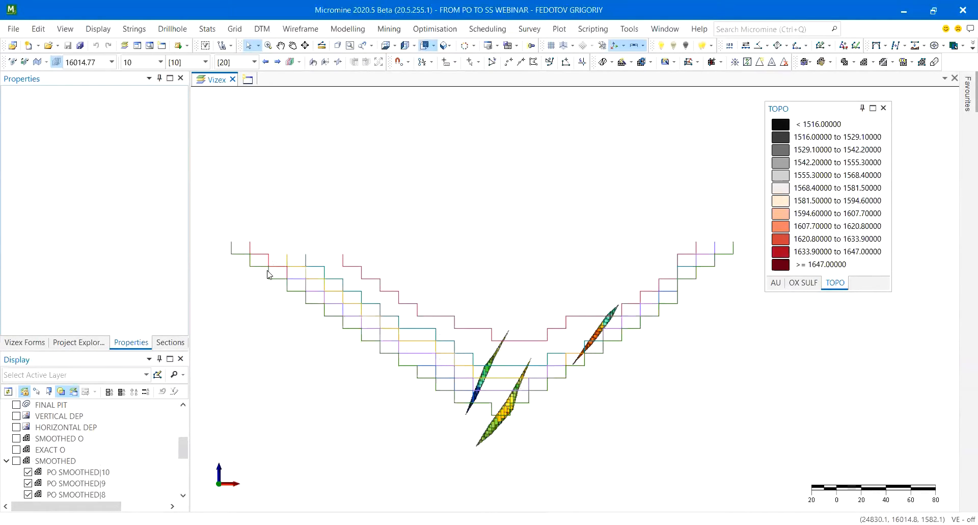
{"action": "scroll", "coordinate": [268, 270], "scroll_direction": "up", "scroll_amount": 1}
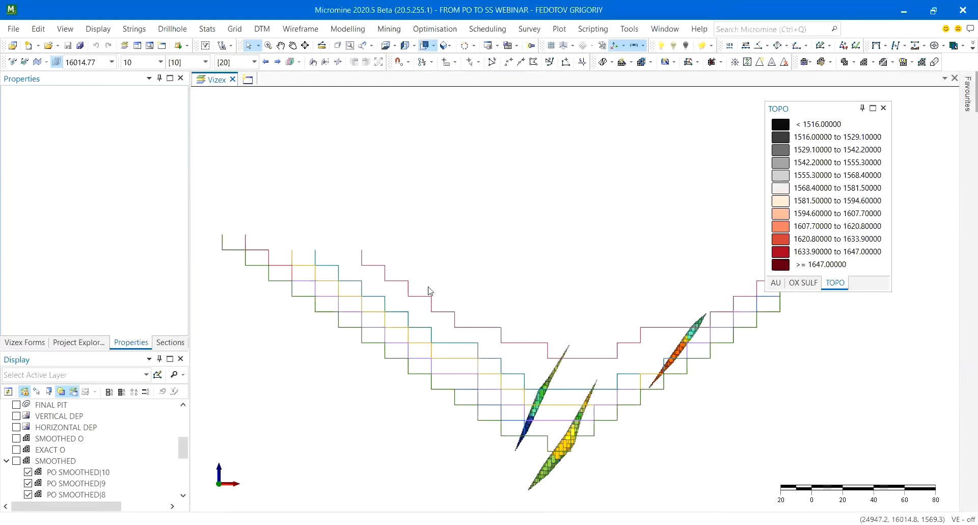
{"action": "scroll", "coordinate": [554, 336], "scroll_direction": "down", "scroll_amount": 2}
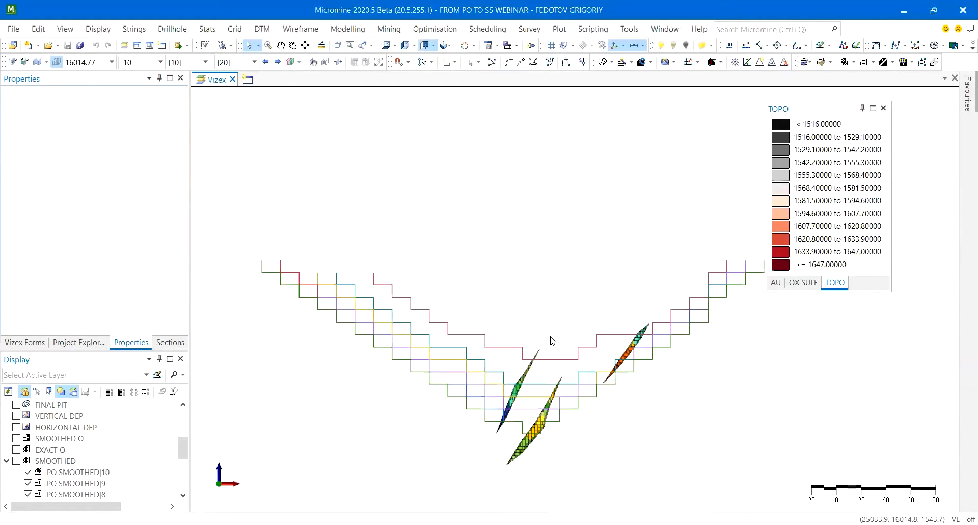
Redisplay the SMOOTHED shells over the EXACT shells and compare both sets of outlines down to the pit bottom.
{"action": "left_click", "coordinate": [17, 461]}
{"action": "scroll", "coordinate": [448, 341], "scroll_direction": "up", "scroll_amount": 1}
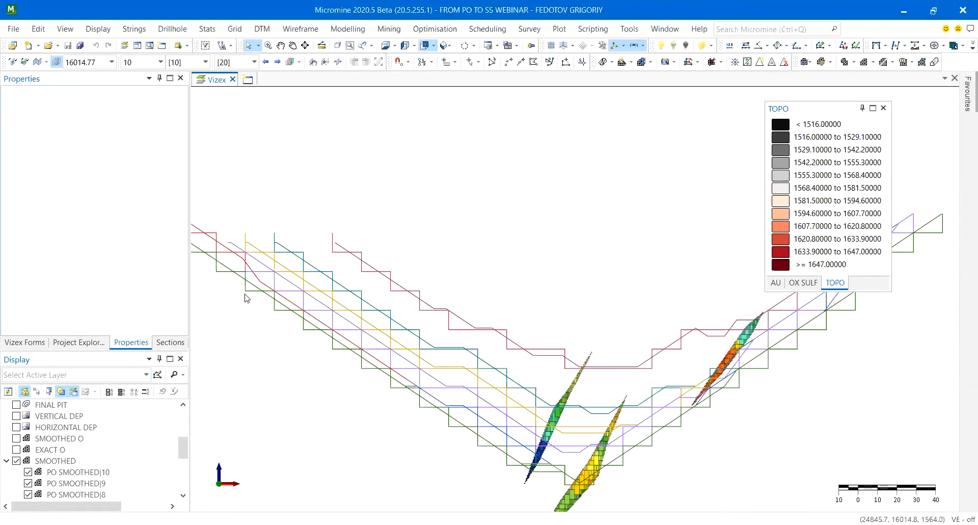
{"action": "scroll", "coordinate": [259, 285], "scroll_direction": "up", "scroll_amount": 1}
{"action": "middle_click_drag", "start_coordinate": [478, 369], "coordinate": [400, 356]}
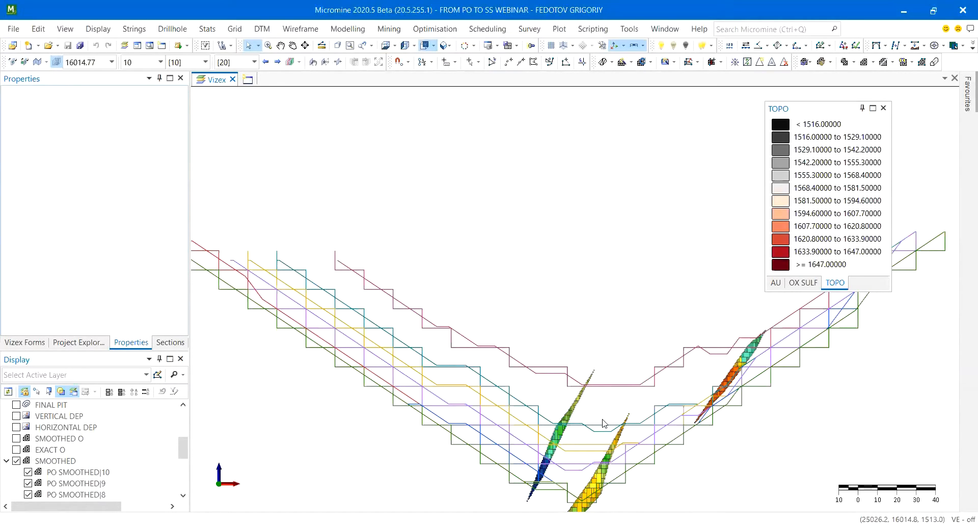
{"action": "middle_click_drag", "start_coordinate": [567, 402], "coordinate": [500, 314]}
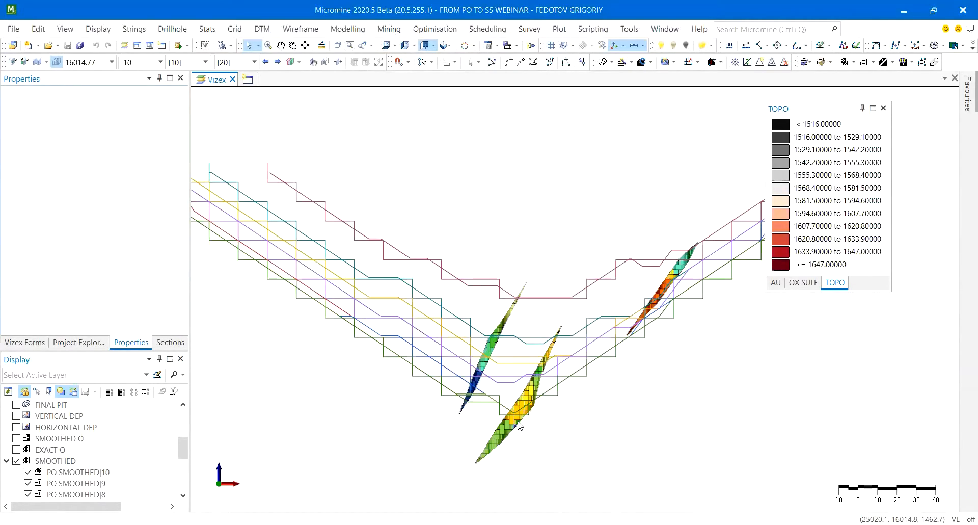
Hide and collapse the SMOOTHED and EXACT shell groups, and display the EXACT O and SMOOTHED O wireframes instead.
{"action": "left_click", "coordinate": [17, 461]}
{"action": "scroll", "coordinate": [54, 456], "scroll_direction": "down", "scroll_amount": 1}
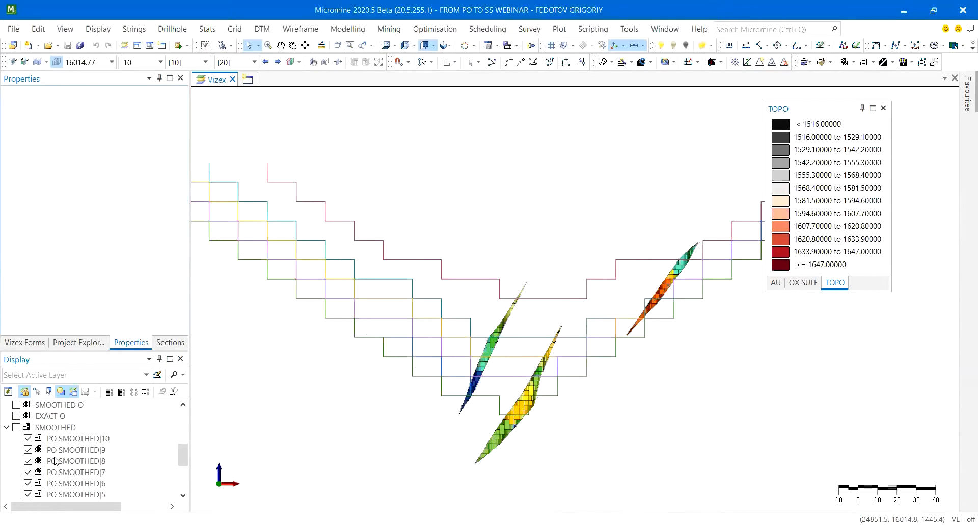
{"action": "left_click", "coordinate": [7, 428]}
{"action": "left_click", "coordinate": [7, 439]}
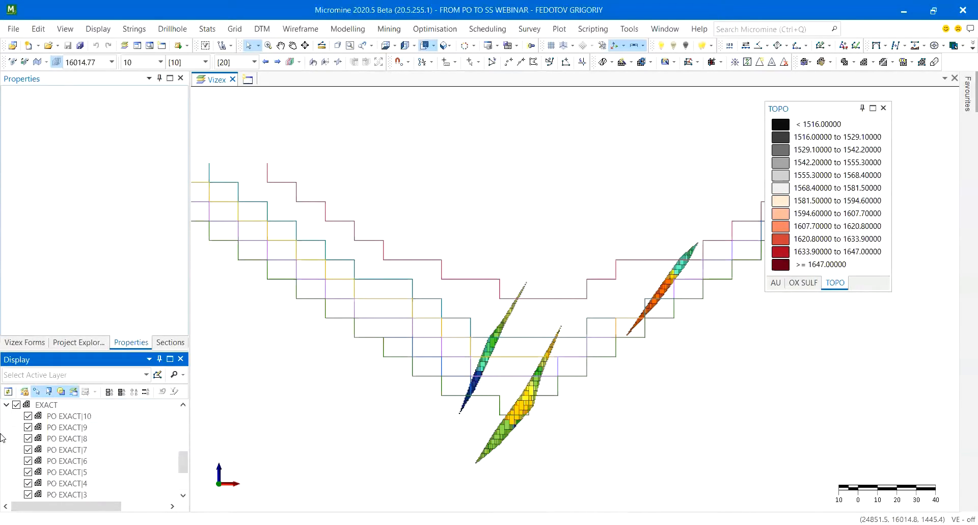
{"action": "left_click", "coordinate": [7, 406]}
{"action": "left_click", "coordinate": [17, 438]}
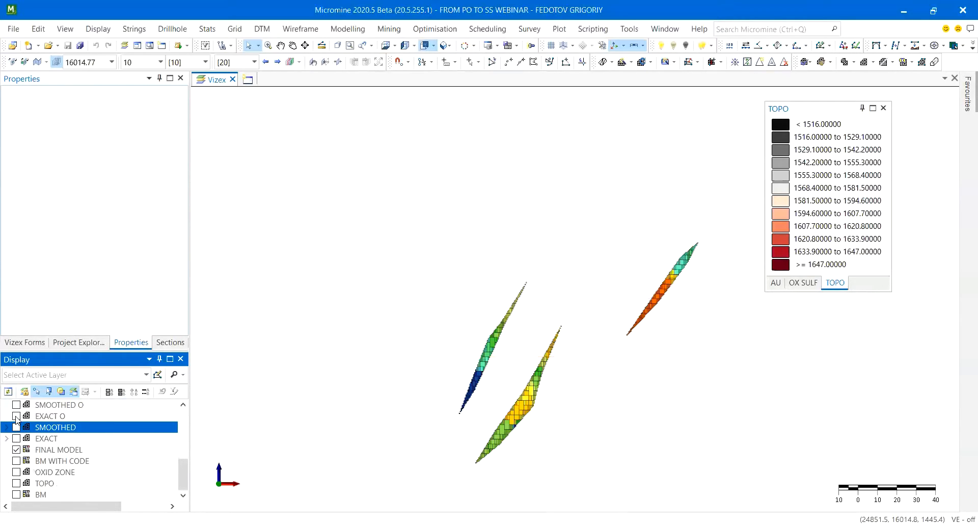
{"action": "left_click", "coordinate": [16, 415]}
{"action": "left_click", "coordinate": [16, 405]}
Set the draw style of the EXACT O wireframe to Silhouette.
{"action": "left_click", "coordinate": [44, 417]}
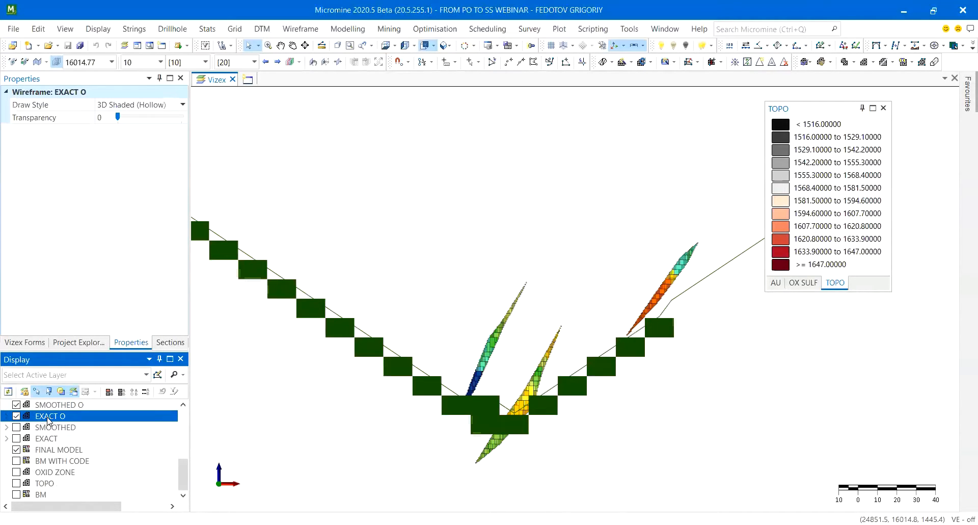
{"action": "right_click", "coordinate": [50, 420]}
{"action": "mouse_move", "coordinate": [126, 228]}
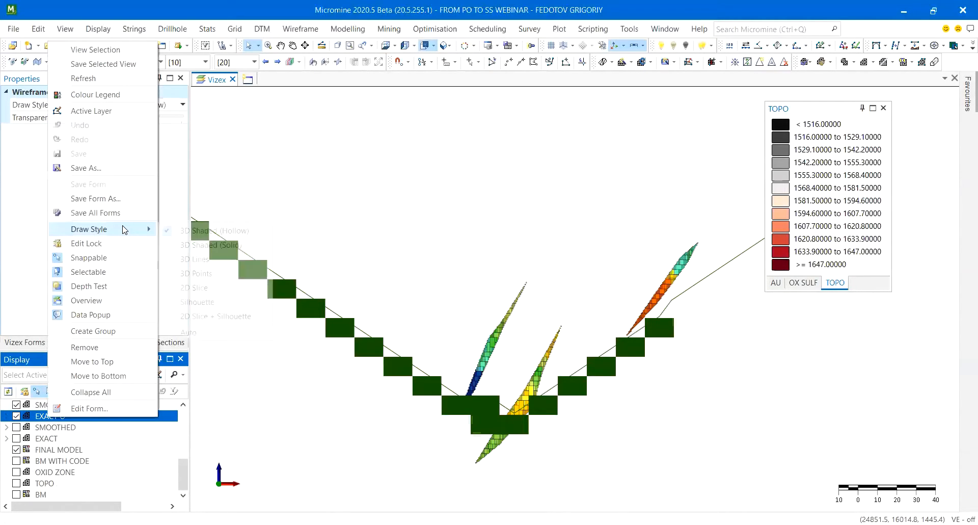
{"action": "left_click", "coordinate": [197, 302]}
{"action": "left_click", "coordinate": [408, 301]}
Select the EXACT O outline in section and examine how its stepped blocks cut the ore at the pit bottom.
{"action": "scroll", "coordinate": [397, 285], "scroll_direction": "down", "scroll_amount": 3}
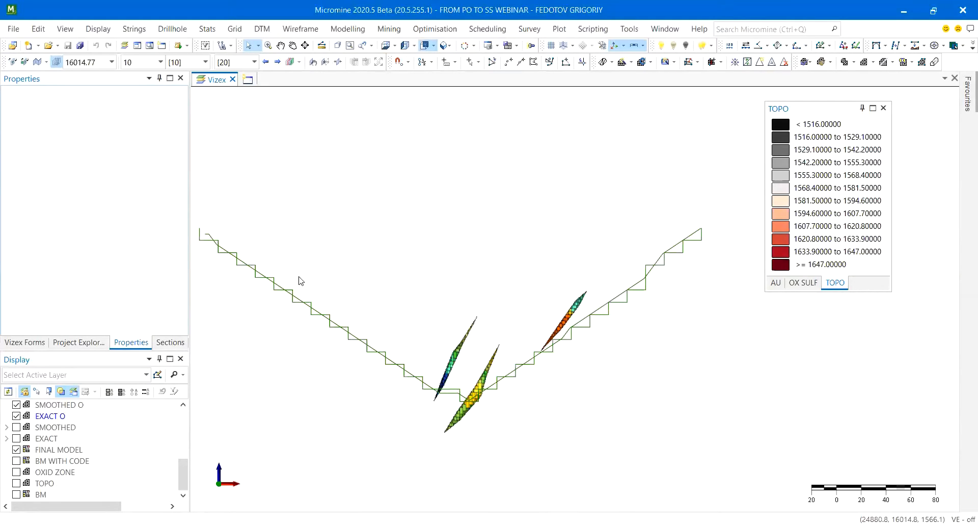
{"action": "scroll", "coordinate": [428, 379], "scroll_direction": "up", "scroll_amount": 2}
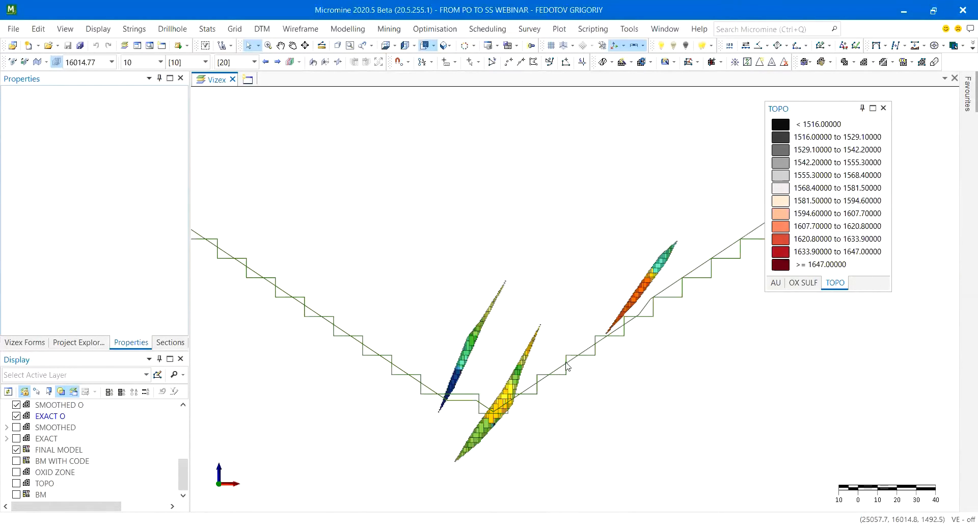
{"action": "scroll", "coordinate": [512, 408], "scroll_direction": "up", "scroll_amount": 2}
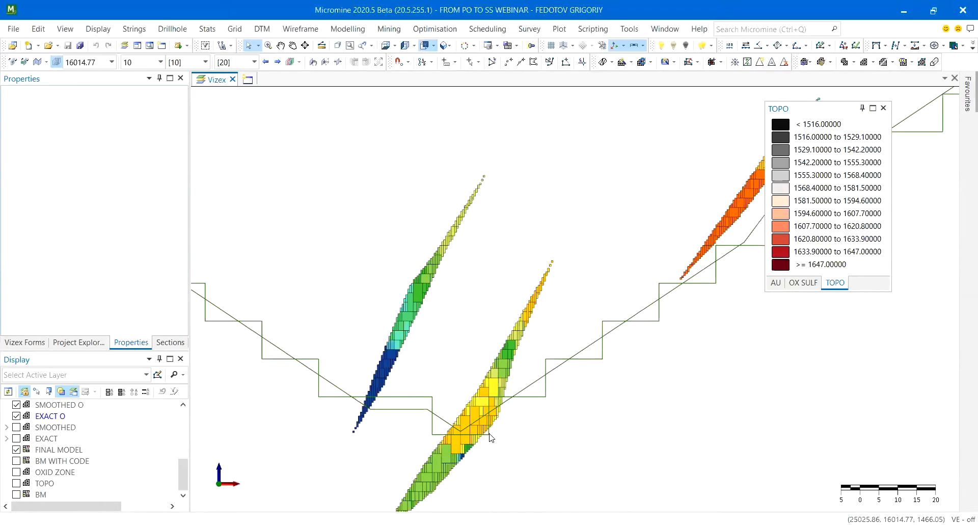
{"action": "left_click", "coordinate": [490, 437]}
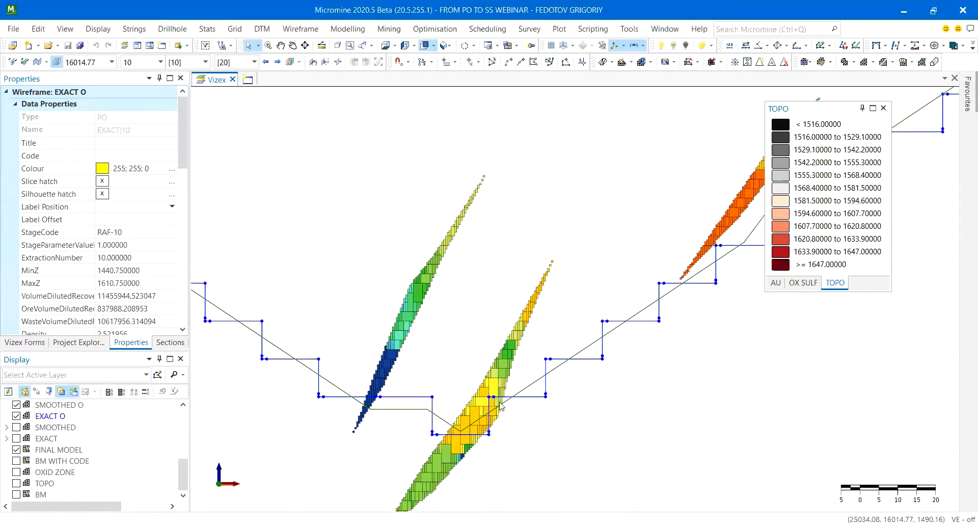
{"action": "scroll", "coordinate": [465, 425], "scroll_direction": "up", "scroll_amount": 1}
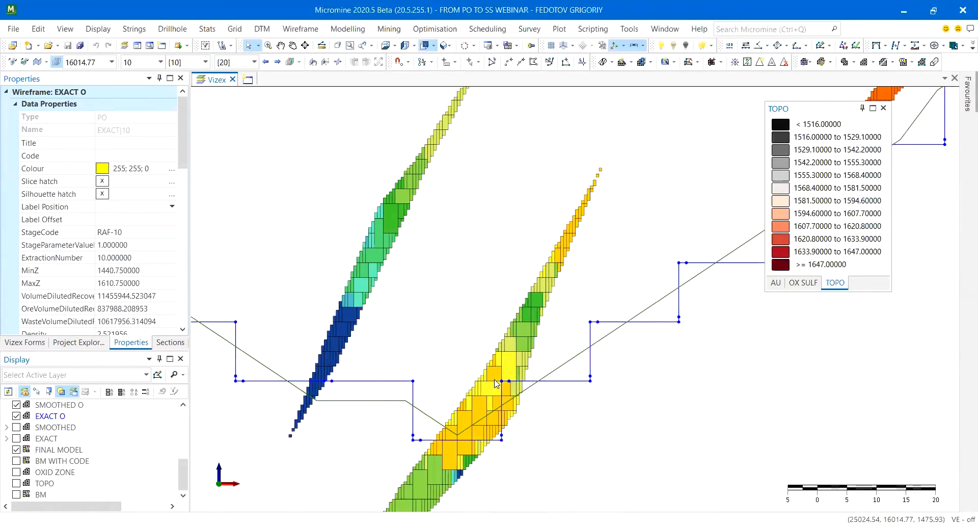
{"action": "scroll", "coordinate": [496, 383], "scroll_direction": "up", "scroll_amount": 1}
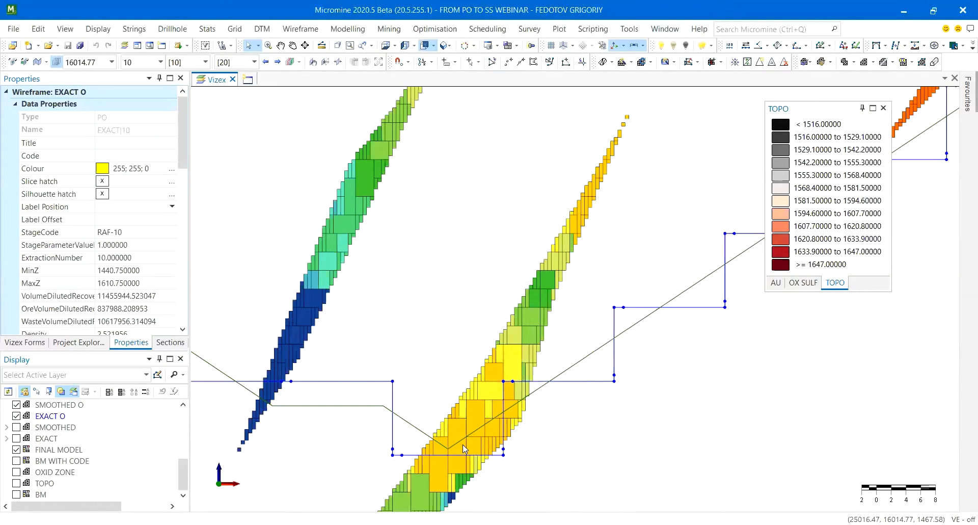
{"action": "scroll", "coordinate": [441, 431], "scroll_direction": "down", "scroll_amount": 1}
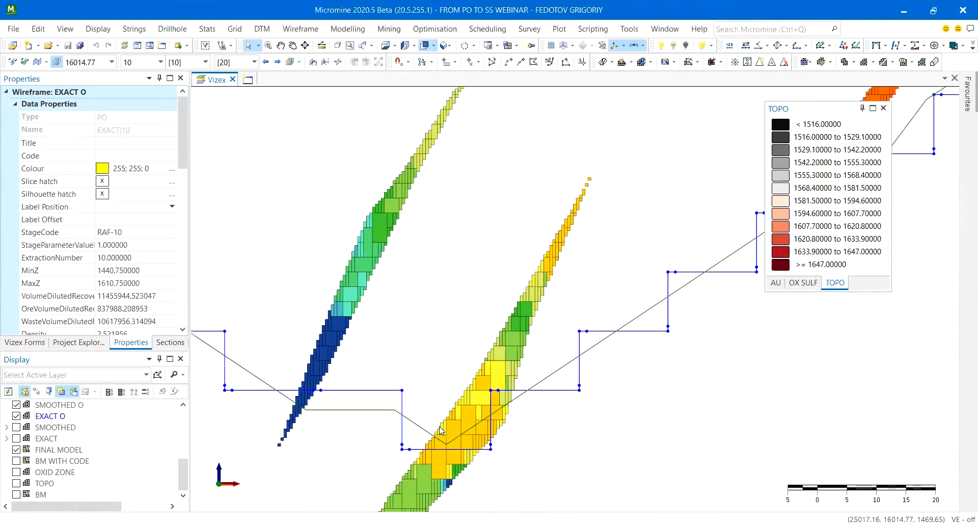
{"action": "scroll", "coordinate": [457, 435], "scroll_direction": "up", "scroll_amount": 1}
Select the SMOOTHED O outline, compare its pit bottom with the EXACT O steps and ore blocks, and deselect it.
{"action": "left_click", "coordinate": [470, 428]}
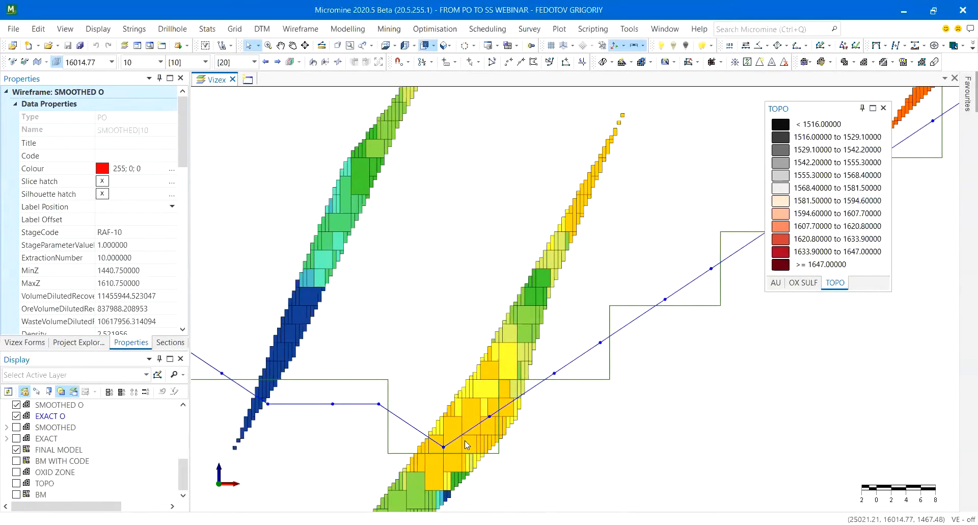
{"action": "scroll", "coordinate": [465, 440], "scroll_direction": "up", "scroll_amount": 1}
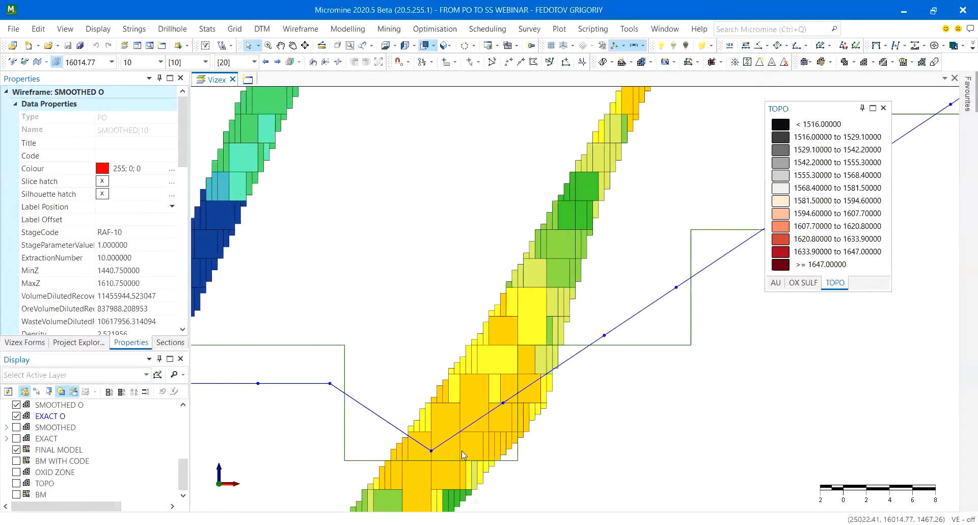
{"action": "scroll", "coordinate": [537, 407], "scroll_direction": "down", "scroll_amount": 1}
{"action": "scroll", "coordinate": [538, 408], "scroll_direction": "down", "scroll_amount": 2}
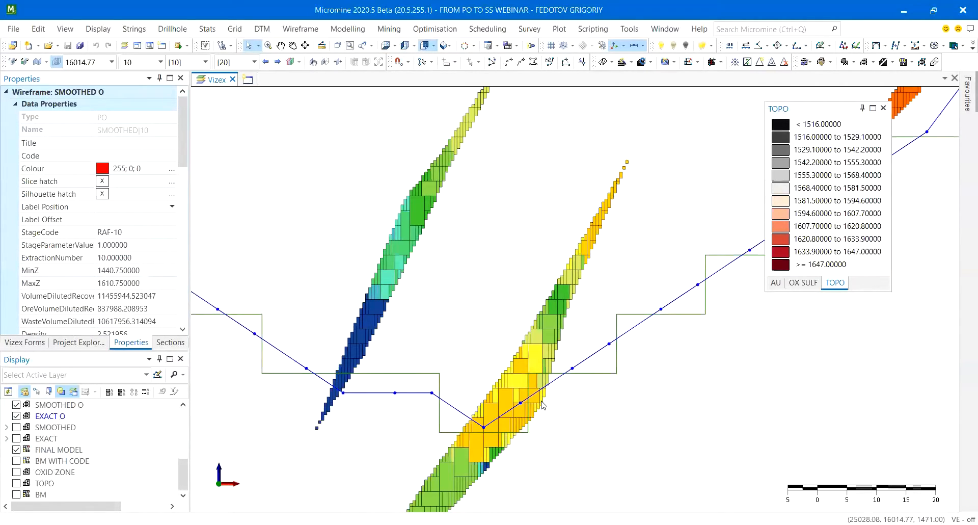
{"action": "mouse_move", "coordinate": [543, 405]}
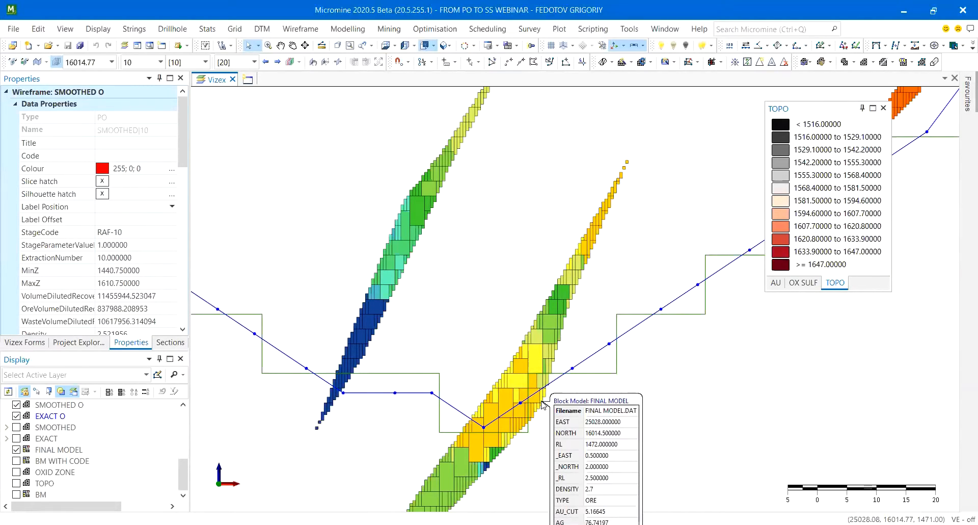
{"action": "scroll", "coordinate": [533, 427], "scroll_direction": "down", "scroll_amount": 1}
{"action": "scroll", "coordinate": [537, 414], "scroll_direction": "up", "scroll_amount": 1}
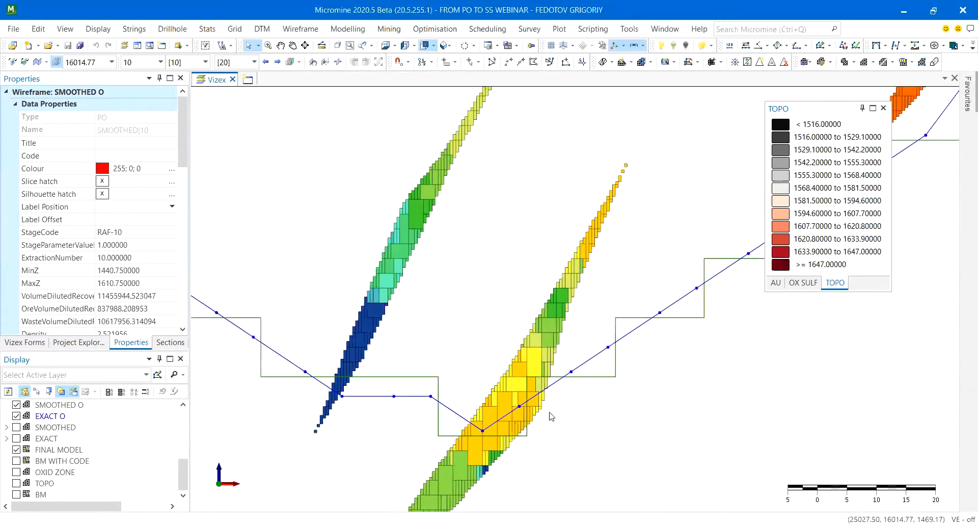
{"action": "scroll", "coordinate": [527, 431], "scroll_direction": "up", "scroll_amount": 2}
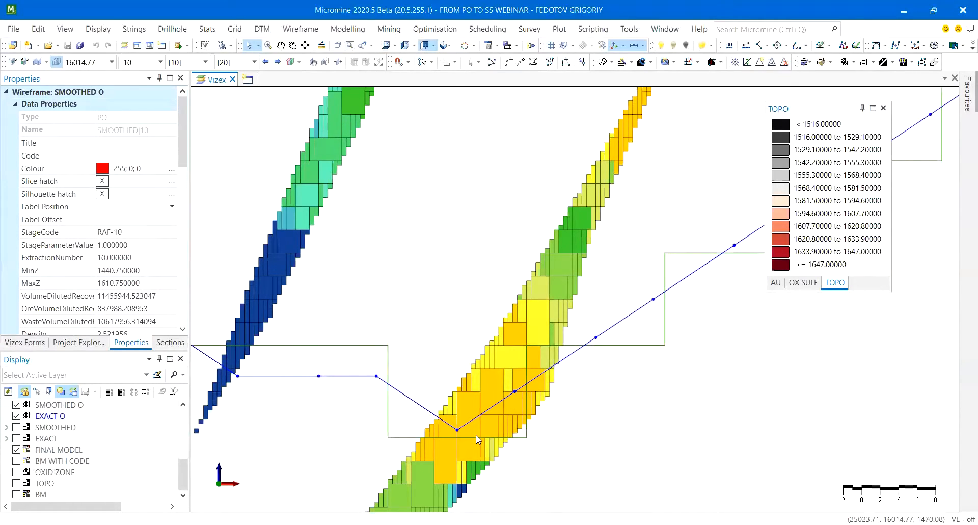
{"action": "scroll", "coordinate": [544, 394], "scroll_direction": "down", "scroll_amount": 1}
{"action": "left_click", "coordinate": [604, 430]}
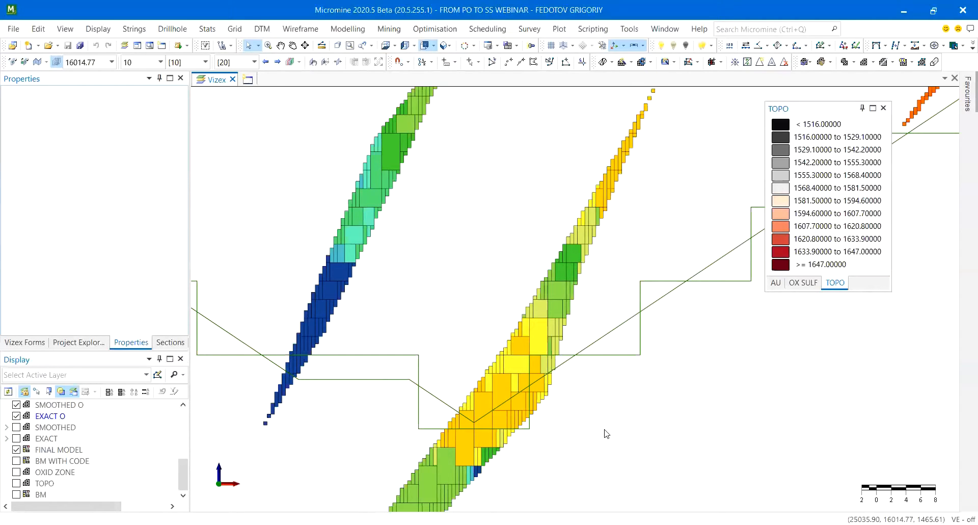
{"action": "scroll", "coordinate": [606, 433], "scroll_direction": "down", "scroll_amount": 3}
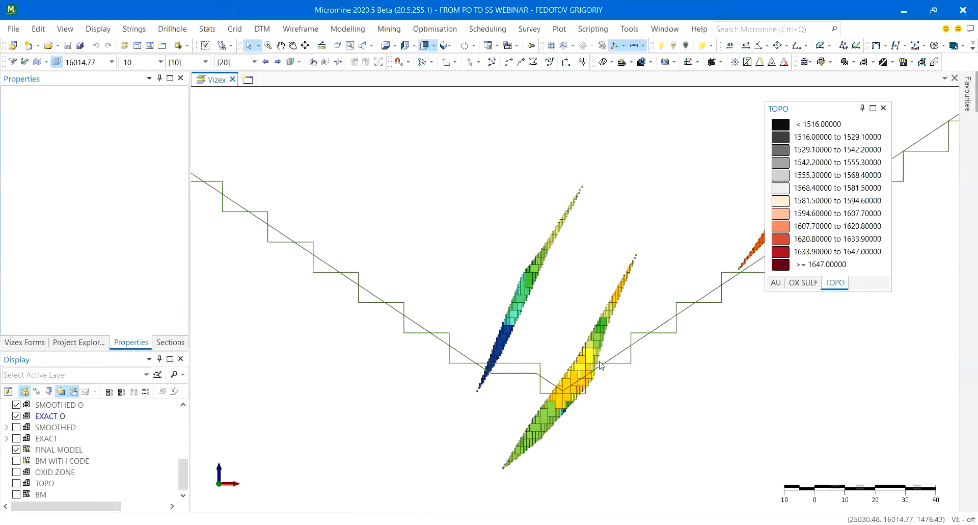
{"action": "scroll", "coordinate": [544, 416], "scroll_direction": "up", "scroll_amount": 3}
{"action": "scroll", "coordinate": [541, 411], "scroll_direction": "up", "scroll_amount": 2}
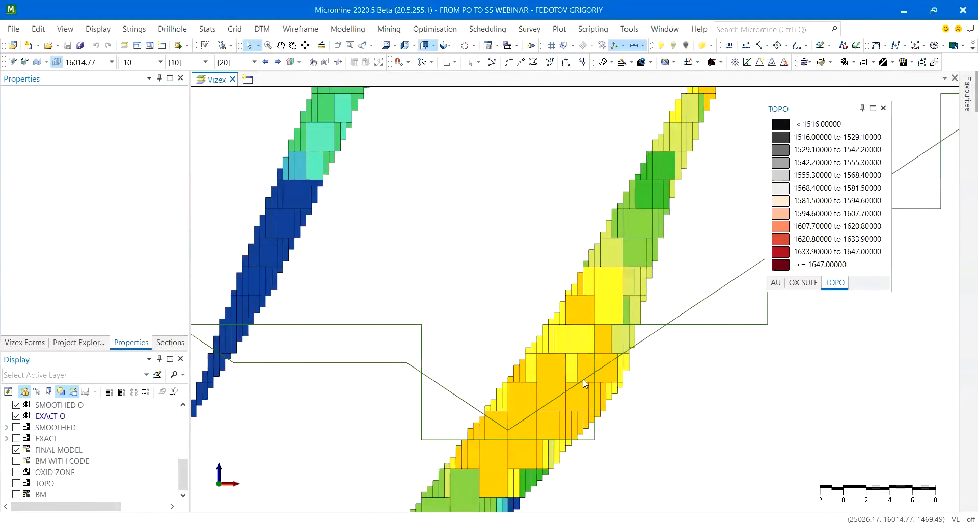
{"action": "scroll", "coordinate": [484, 275], "scroll_direction": "down", "scroll_amount": 3}
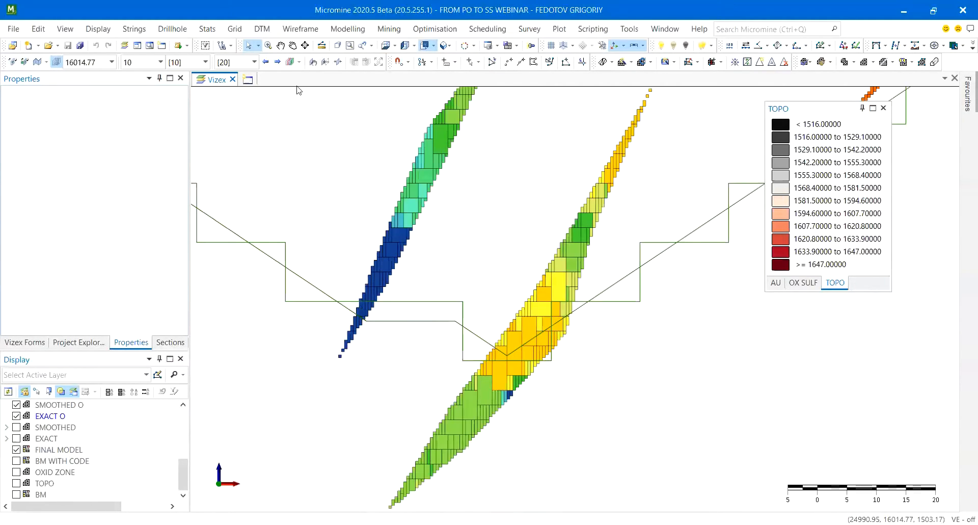
Move the section one 20 m step south to northing 15994.77 and compare the selected SMOOTHED O outline with EXACT O.
{"action": "left_click", "coordinate": [278, 61]}
{"action": "double_click", "coordinate": [268, 60]}
{"action": "middle_click_drag", "start_coordinate": [523, 482], "coordinate": [535, 375]}
{"action": "scroll", "coordinate": [534, 375], "scroll_direction": "up", "scroll_amount": 2}
{"action": "scroll", "coordinate": [534, 370], "scroll_direction": "down", "scroll_amount": 2}
{"action": "scroll", "coordinate": [536, 375], "scroll_direction": "up", "scroll_amount": 2}
{"action": "scroll", "coordinate": [543, 365], "scroll_direction": "down", "scroll_amount": 2}
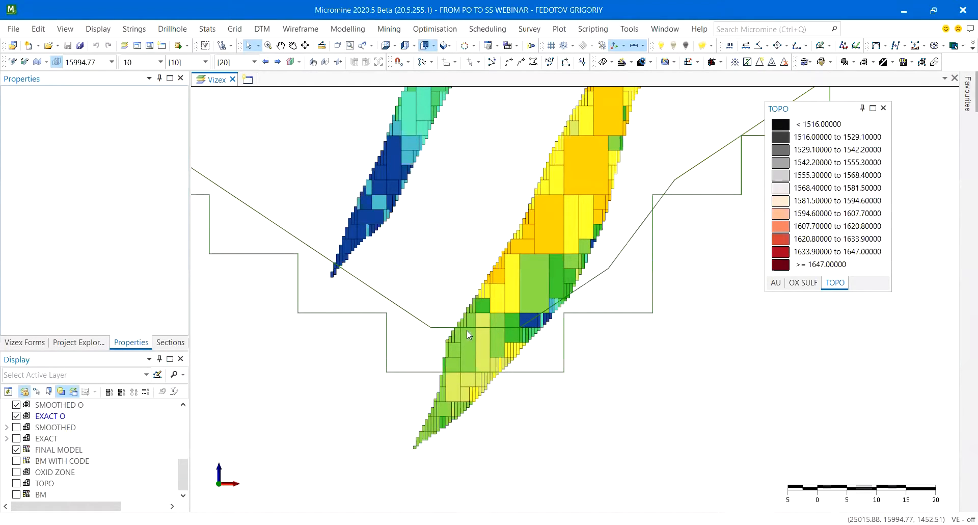
{"action": "left_click", "coordinate": [404, 310]}
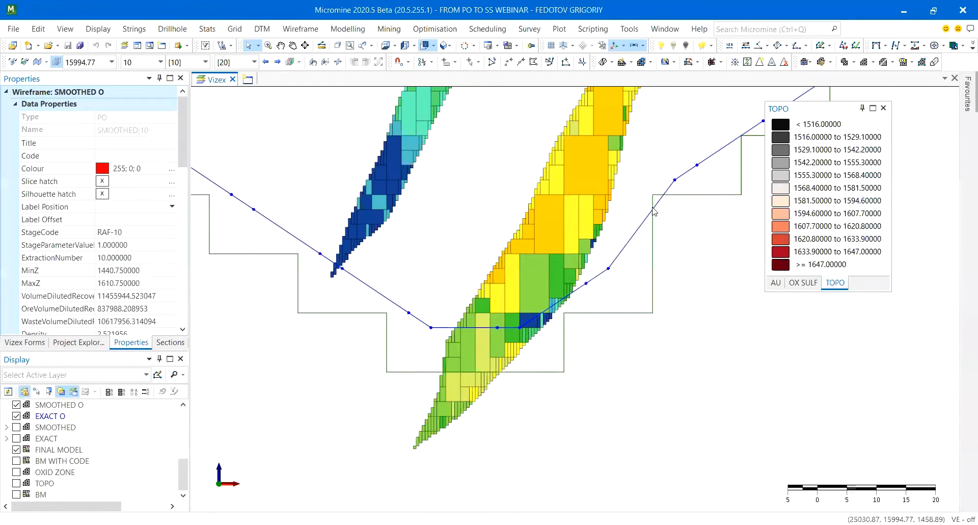
{"action": "scroll", "coordinate": [532, 286], "scroll_direction": "down", "scroll_amount": 4}
{"action": "middle_click_drag", "start_coordinate": [547, 309], "coordinate": [553, 360]}
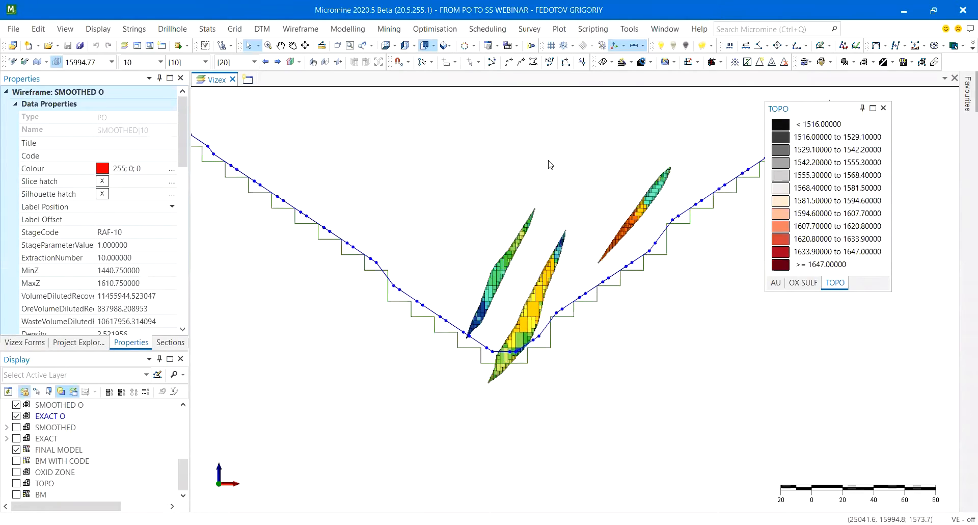
Open the gold deposit's MINE definition from the Open-Pit Optimisation Setup and show its output report settings.
{"action": "left_click", "coordinate": [443, 32]}
{"action": "left_click", "coordinate": [444, 46]}
{"action": "left_click", "coordinate": [303, 190]}
{"action": "right_click", "coordinate": [530, 240]}
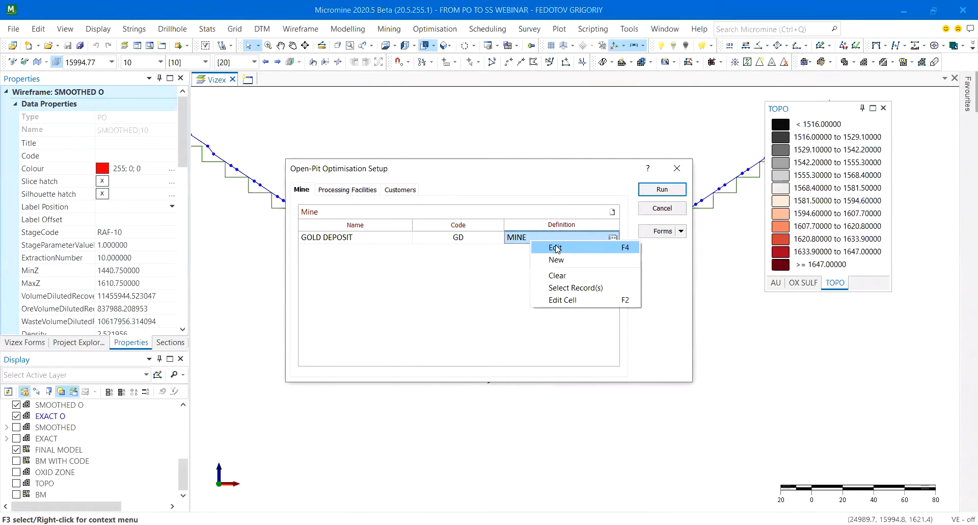
{"action": "left_click", "coordinate": [560, 248]}
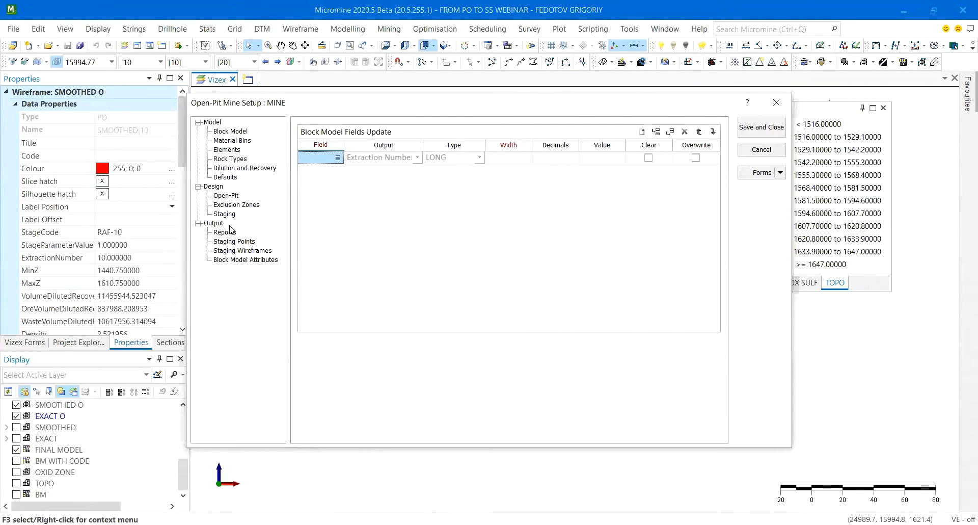
{"action": "left_click", "coordinate": [224, 232]}
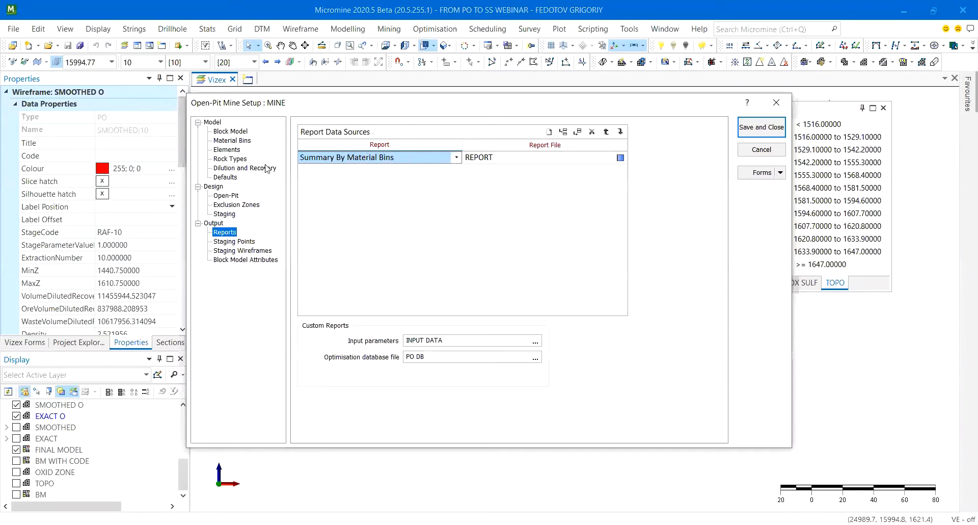
View the Summary By Material Bins report file REPORT and examine the default, ore bin, unclassified and total rows for RAF-1.
{"action": "right_click", "coordinate": [483, 159]}
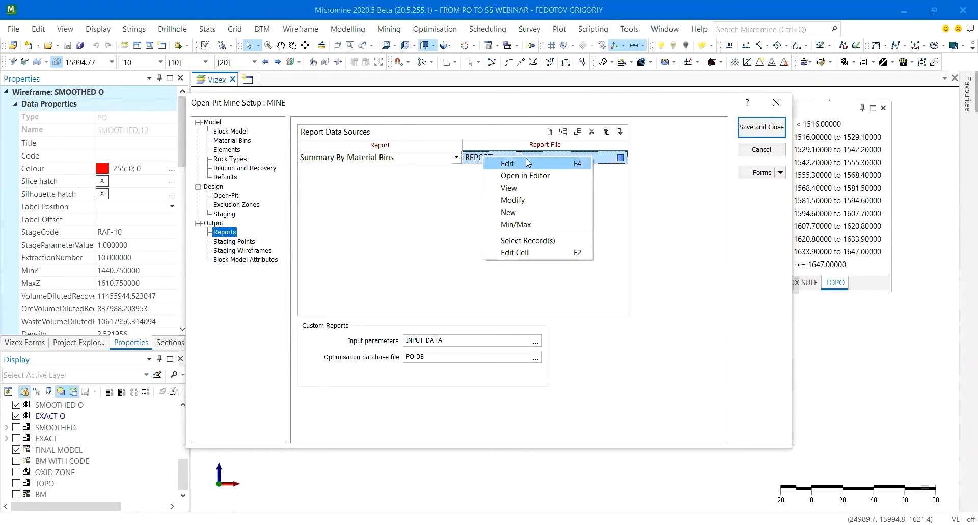
{"action": "left_click", "coordinate": [509, 187]}
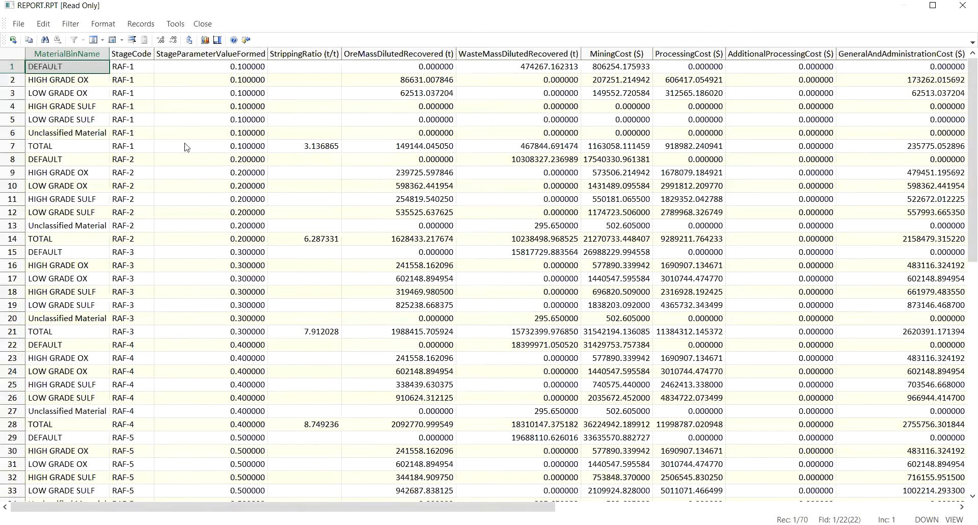
{"action": "left_click_drag", "start_coordinate": [12, 66], "coordinate": [13, 146]}
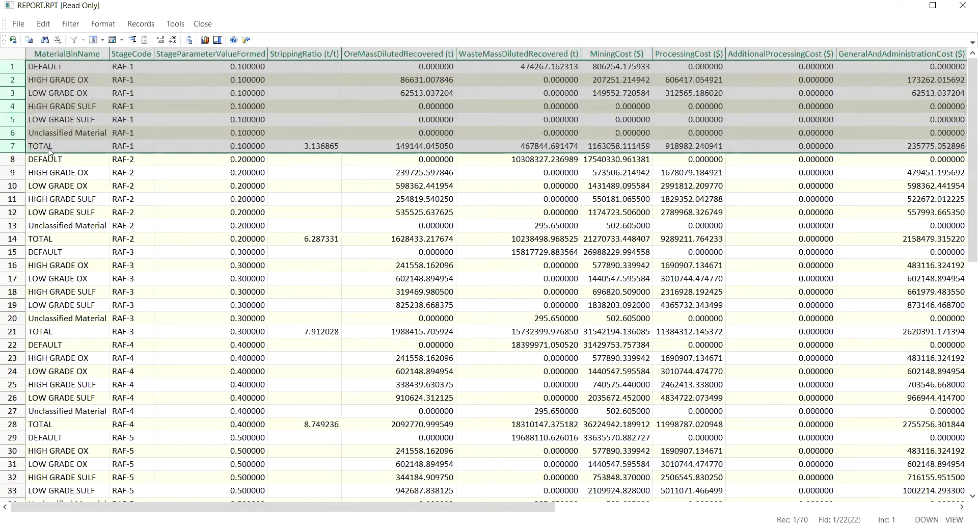
{"action": "left_click", "coordinate": [16, 146]}
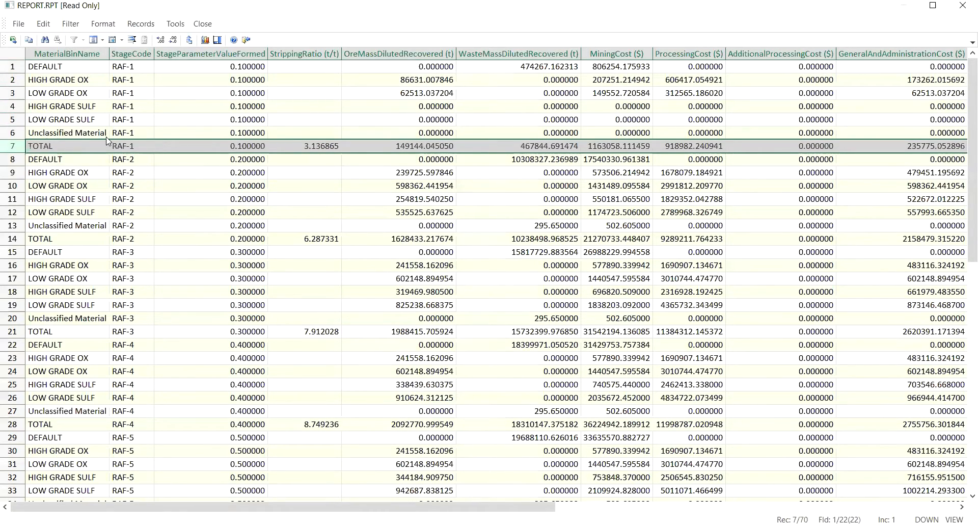
{"action": "left_click", "coordinate": [14, 69]}
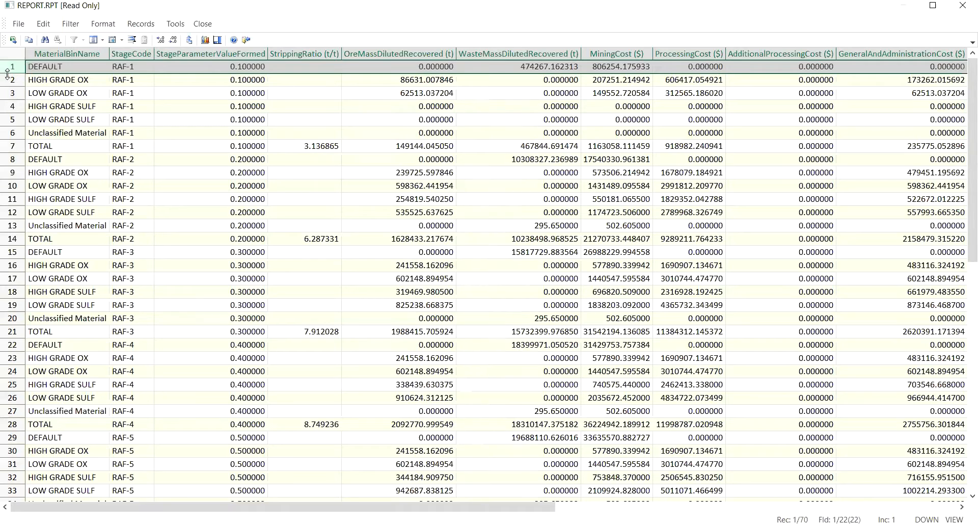
{"action": "left_click_drag", "start_coordinate": [14, 123], "coordinate": [11, 82]}
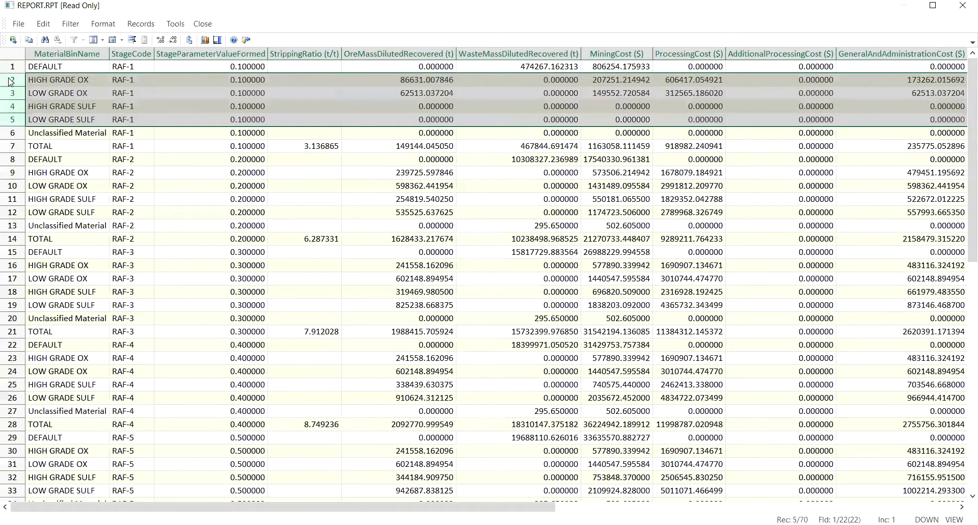
{"action": "left_click", "coordinate": [15, 134]}
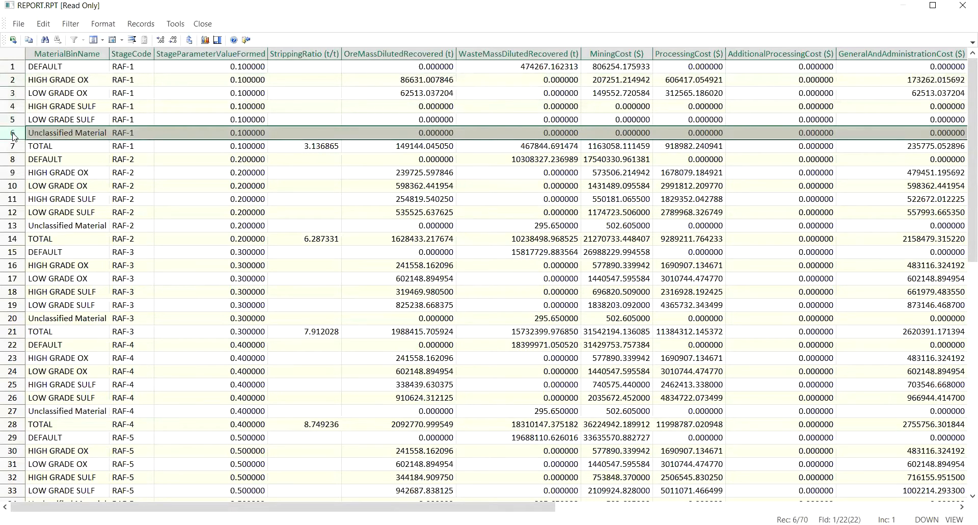
Examine the LOW GRADE OX and Unclassified Material rows for RAF-1 and the Unclassified Material row for RAF-10.
{"action": "left_click", "coordinate": [14, 94]}
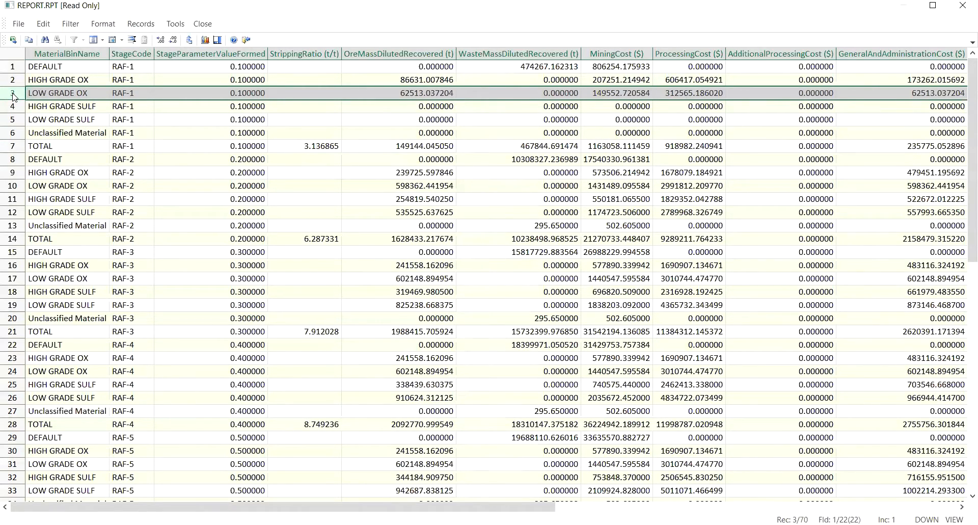
{"action": "left_click", "coordinate": [13, 134]}
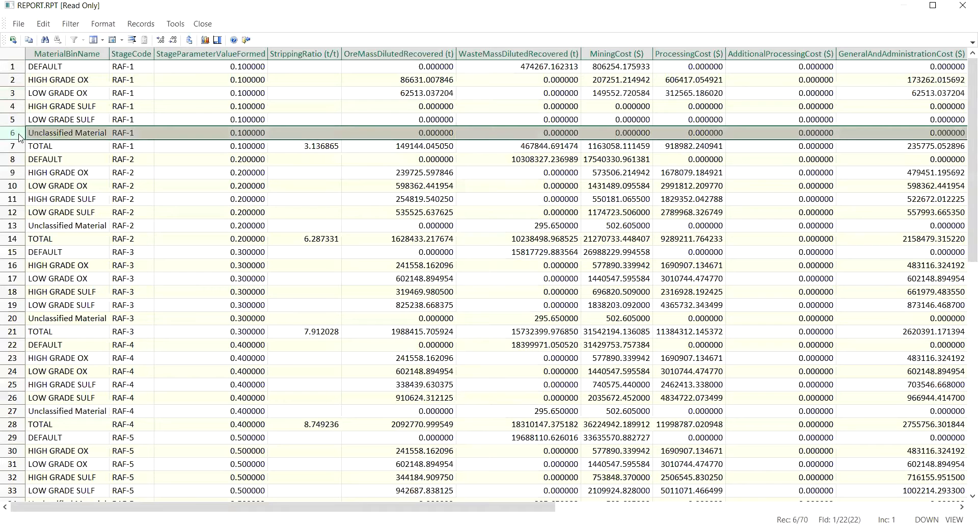
{"action": "scroll", "coordinate": [243, 190], "scroll_direction": "down", "scroll_amount": 12}
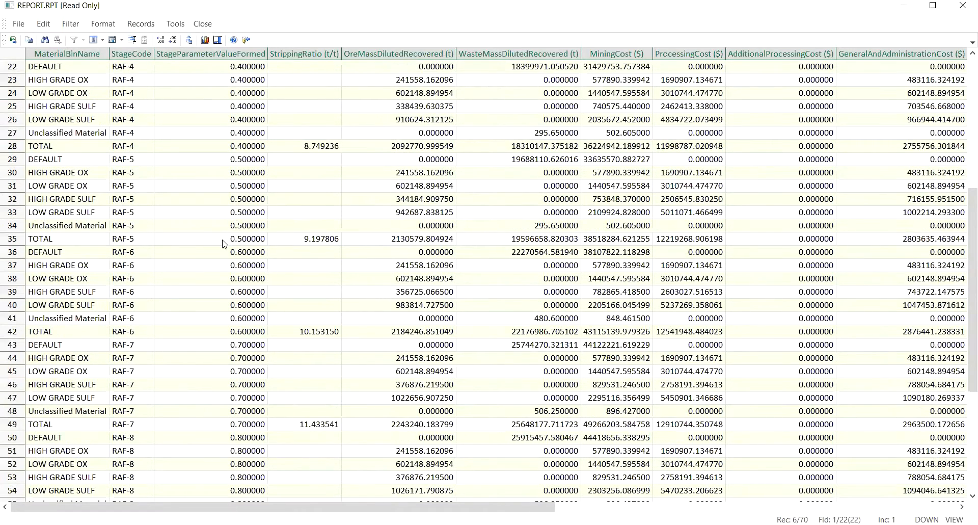
{"action": "left_click", "coordinate": [13, 479]}
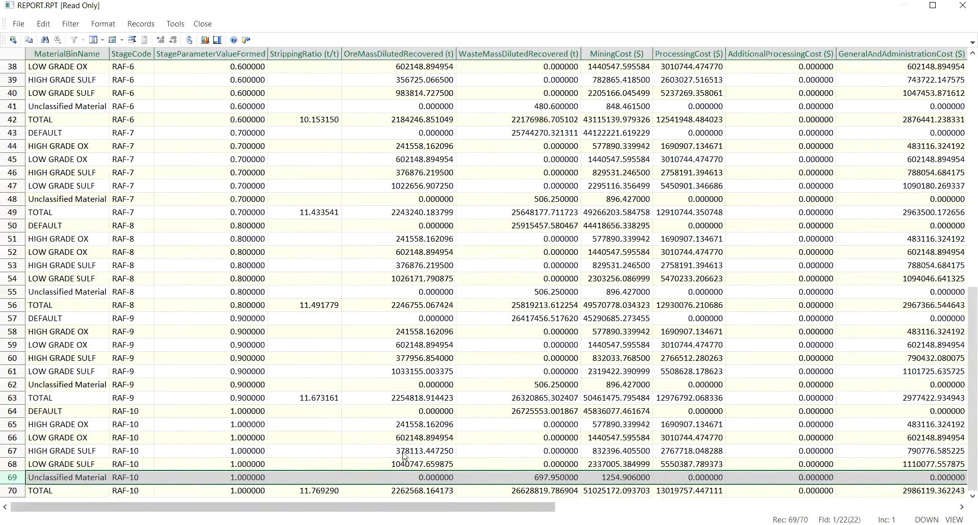
{"action": "scroll", "coordinate": [389, 427], "scroll_direction": "up", "scroll_amount": 12}
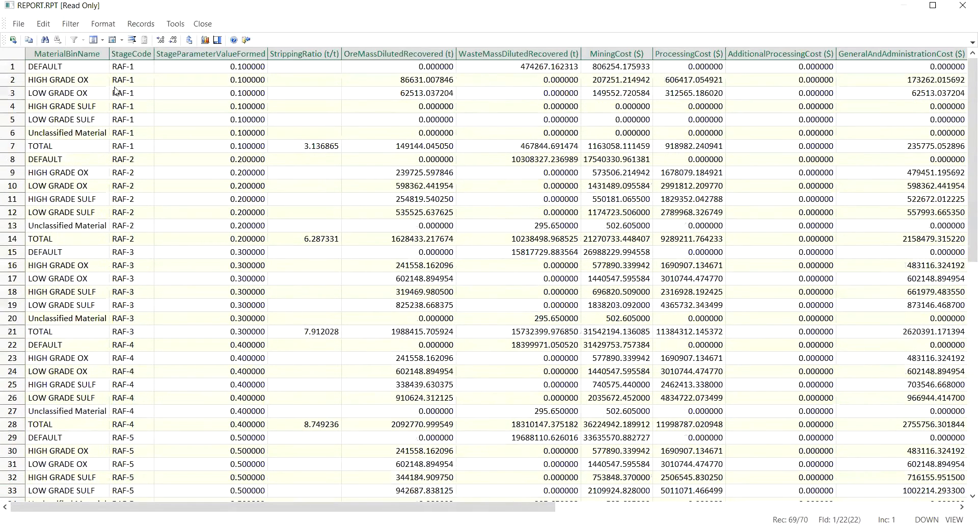
Filter the report with the saved TOTAL form, where MaterialBinName equals TOTAL, and hide the unfiltered records.
{"action": "left_click", "coordinate": [75, 24]}
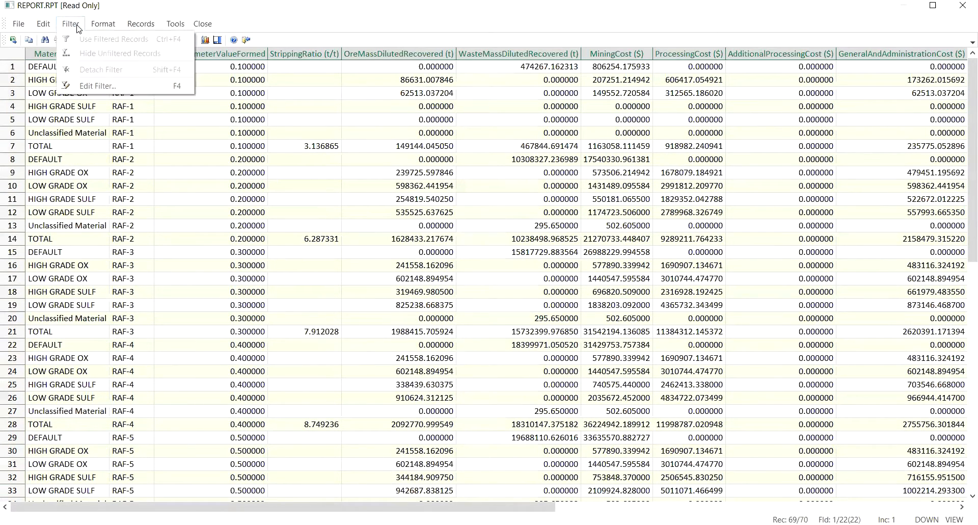
{"action": "left_click", "coordinate": [99, 85]}
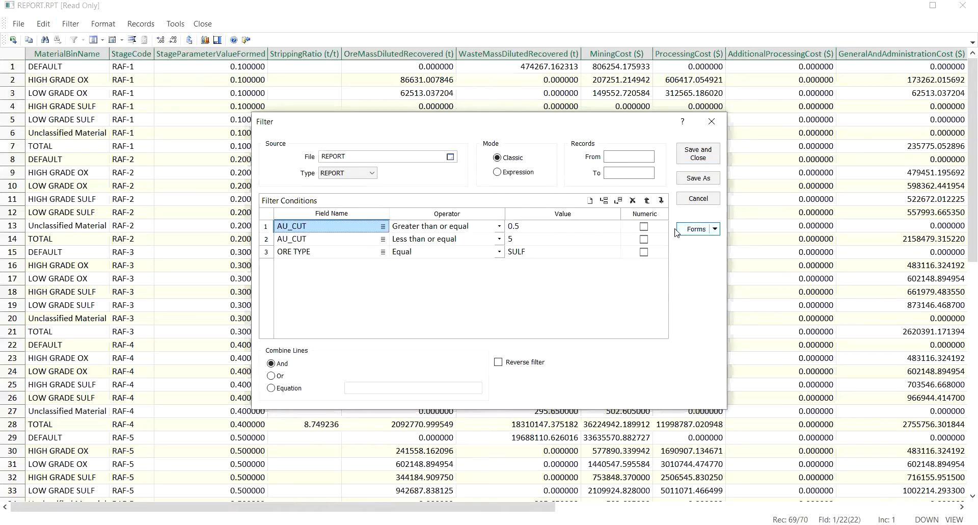
{"action": "left_click", "coordinate": [682, 229]}
{"action": "left_click", "coordinate": [341, 279]}
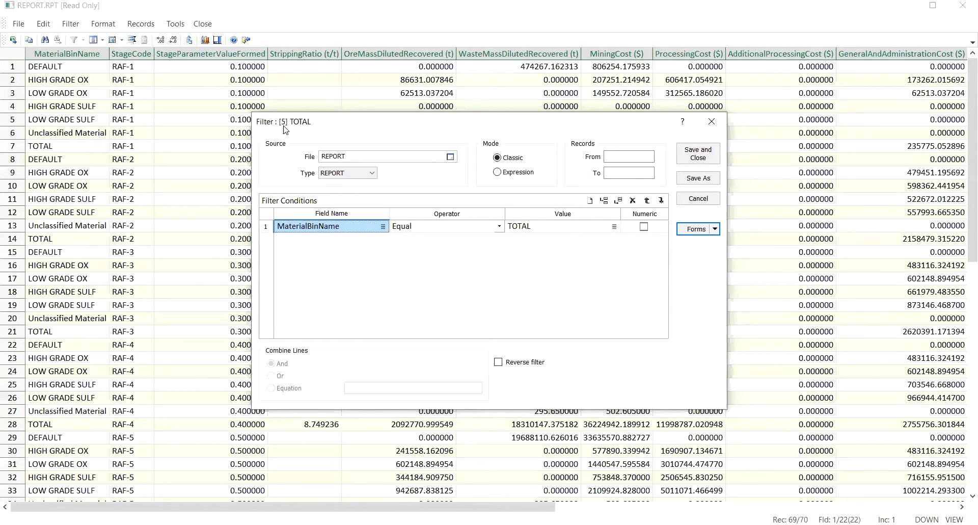
{"action": "left_click_drag", "start_coordinate": [284, 129], "coordinate": [57, 171]}
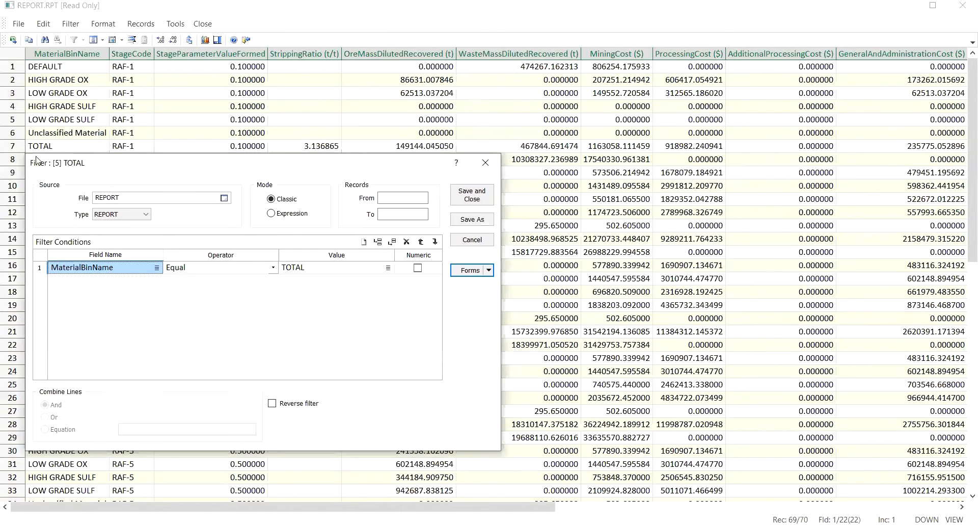
{"action": "left_click", "coordinate": [468, 202]}
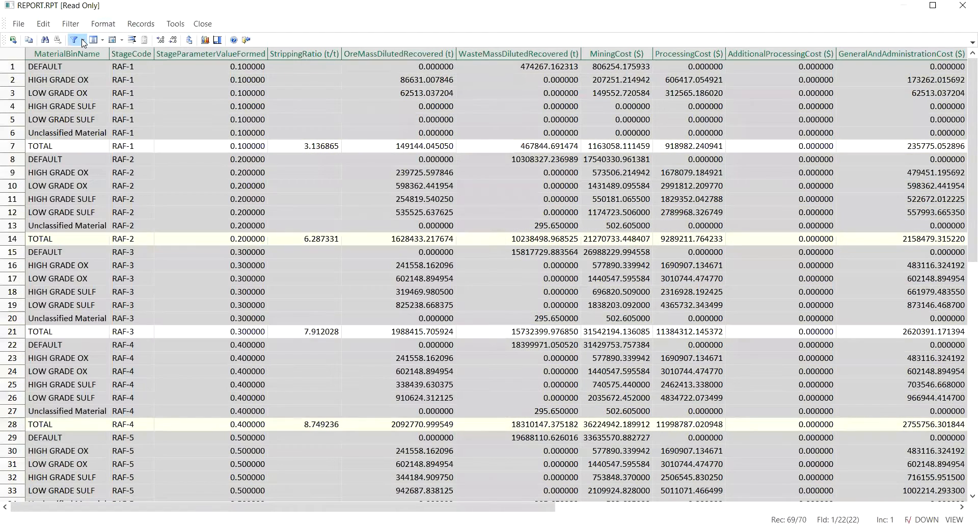
{"action": "left_click", "coordinate": [82, 40]}
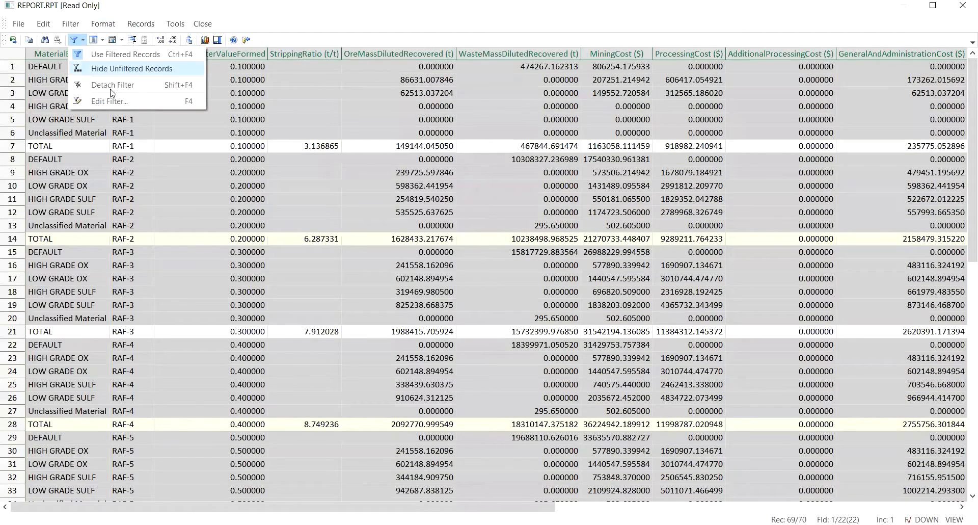
{"action": "left_click", "coordinate": [118, 69]}
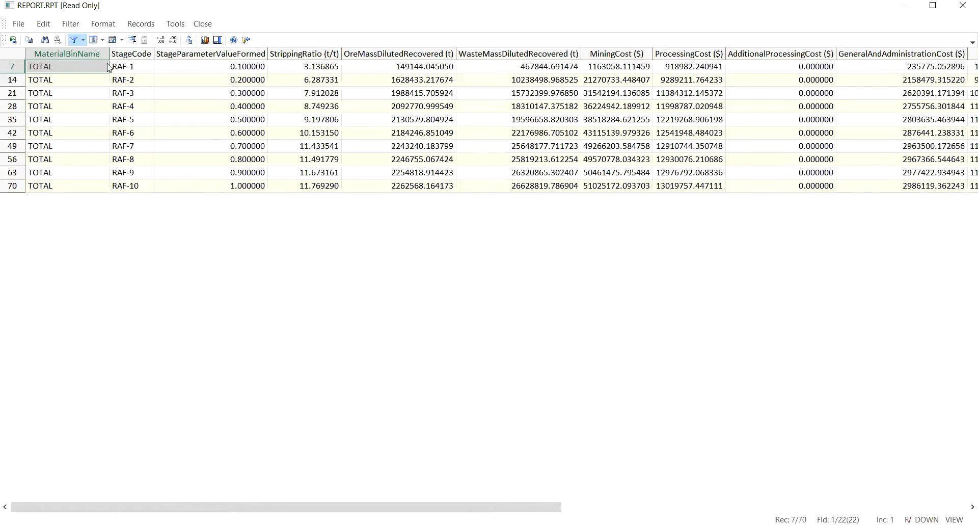
Examine the MaterialBinName, StageCode and StrippingRatio columns across the filtered total rows for RAF-1 to RAF-10.
{"action": "left_click_drag", "start_coordinate": [52, 64], "coordinate": [92, 185]}
{"action": "left_click_drag", "start_coordinate": [142, 63], "coordinate": [145, 187]}
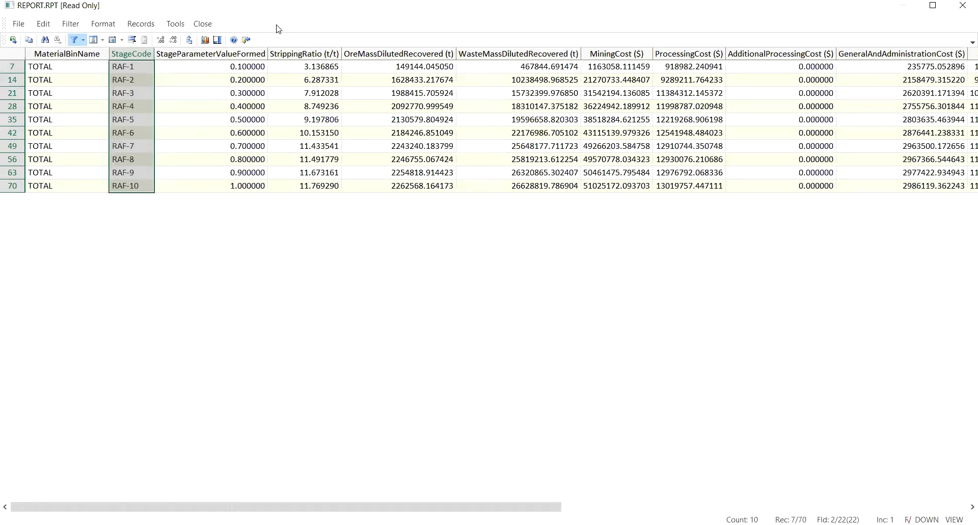
{"action": "left_click", "coordinate": [304, 54]}
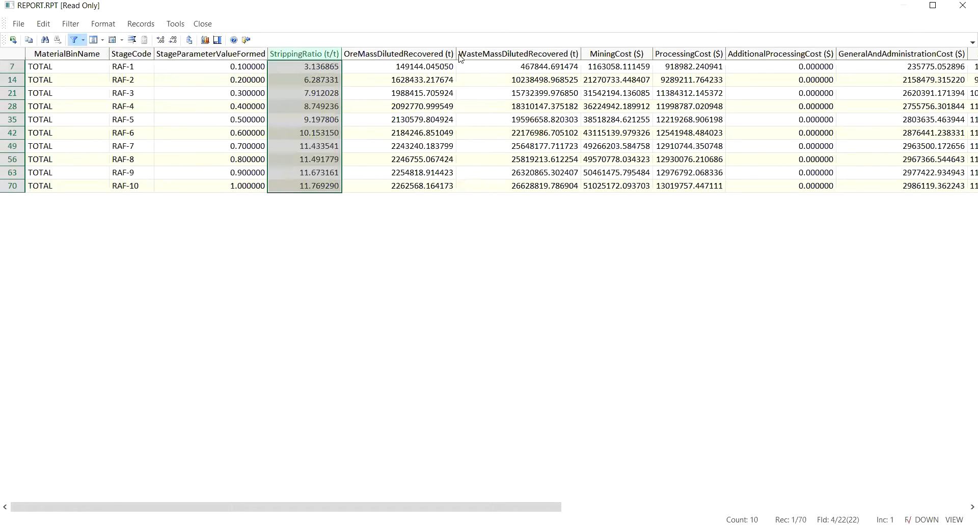
Examine the waste tonnage and the mining, processing, administration and selling cost columns for the TOTAL rows of the report.
{"action": "left_click", "coordinate": [504, 54]}
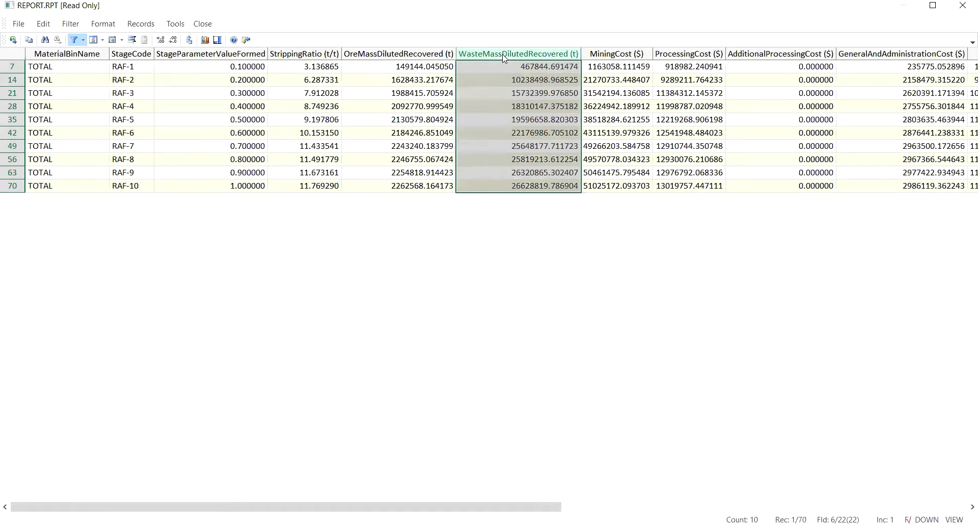
{"action": "scroll", "coordinate": [504, 57], "scroll_direction": "right", "scroll_amount": 5}
{"action": "left_click", "coordinate": [306, 54]}
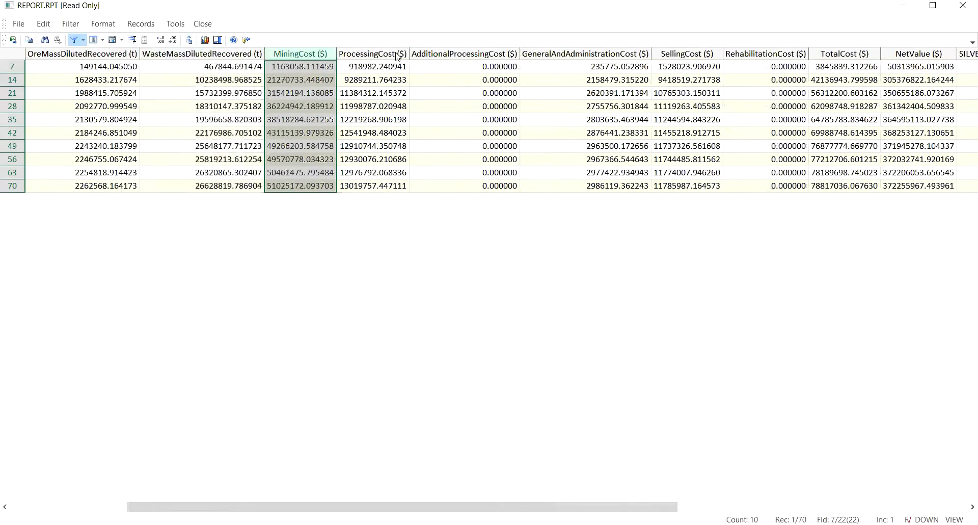
{"action": "left_click", "coordinate": [397, 54]}
{"action": "left_click", "coordinate": [479, 53]}
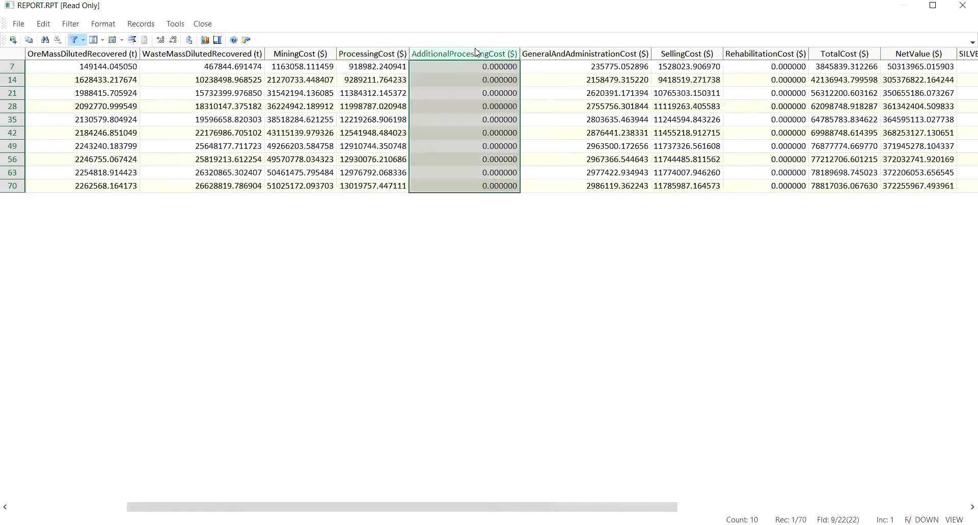
{"action": "left_click", "coordinate": [575, 54]}
{"action": "left_click", "coordinate": [664, 501]}
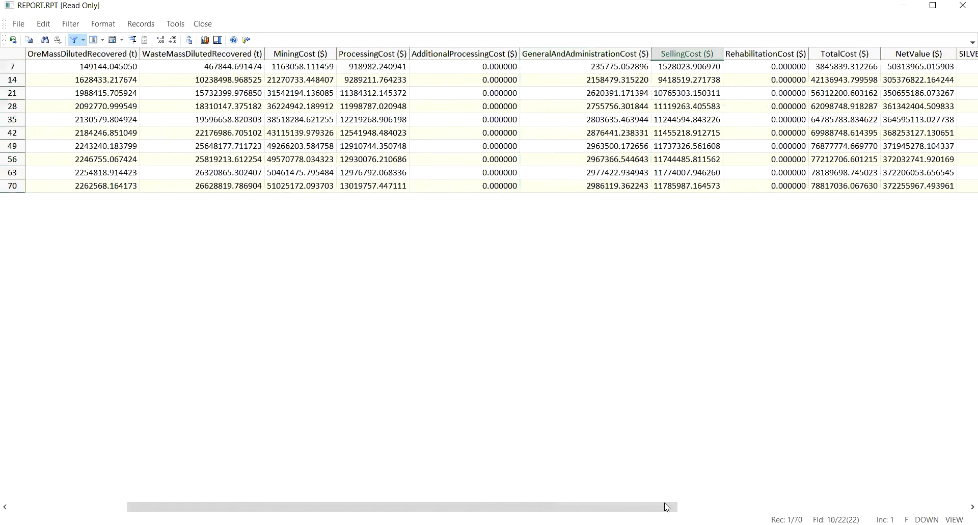
Examine the TotalCost and NetValue columns, comparing the net values of stages RAF-8 to RAF-10.
{"action": "left_click_drag", "start_coordinate": [663, 507], "coordinate": [780, 507]}
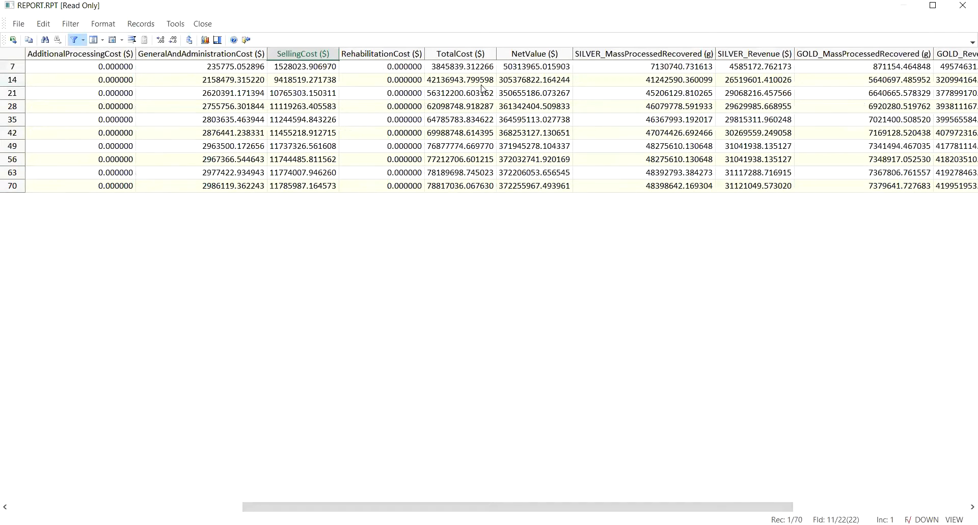
{"action": "left_click", "coordinate": [469, 54]}
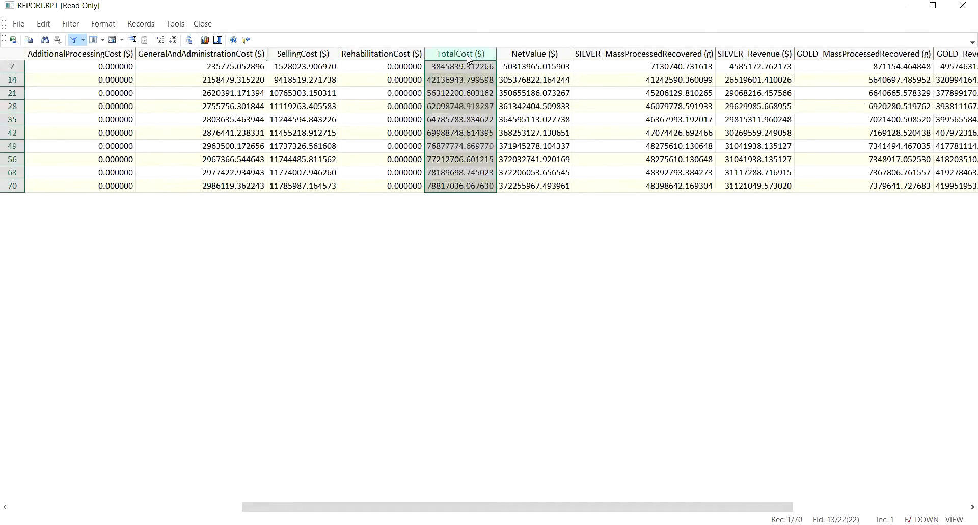
{"action": "left_click", "coordinate": [551, 56]}
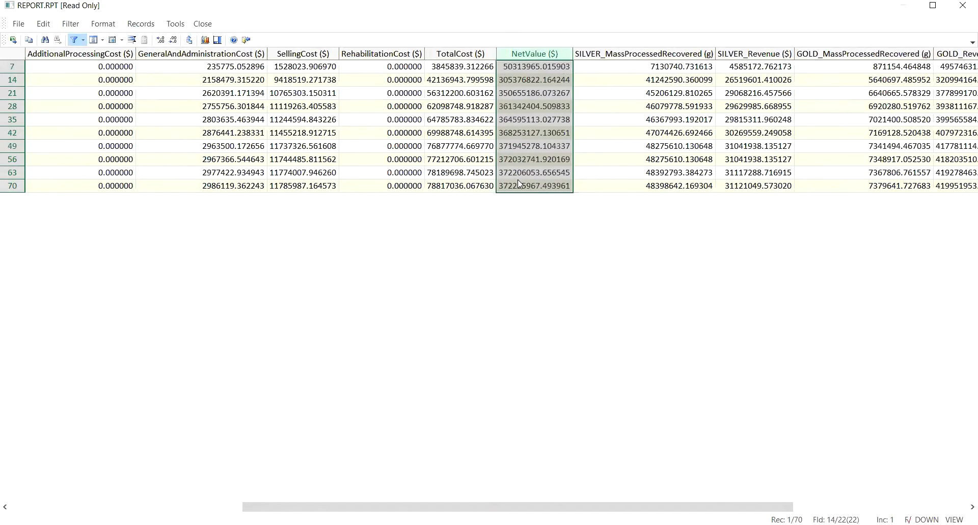
{"action": "left_click", "coordinate": [520, 162]}
{"action": "left_click_drag", "start_coordinate": [522, 175], "coordinate": [525, 186]}
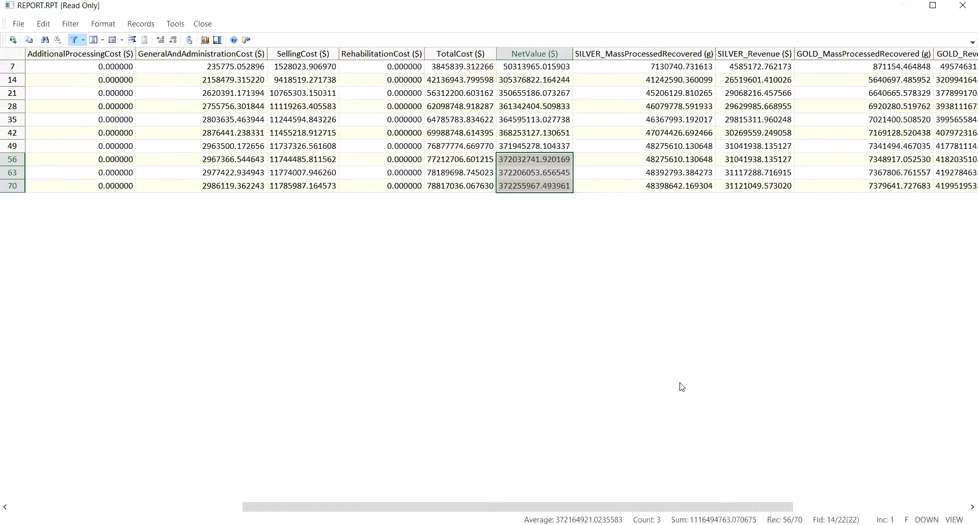
Examine the recovered silver and gold mass columns and the heap leach and mill gold cutoff grades for each stage.
{"action": "left_click_drag", "start_coordinate": [754, 505], "coordinate": [860, 505]}
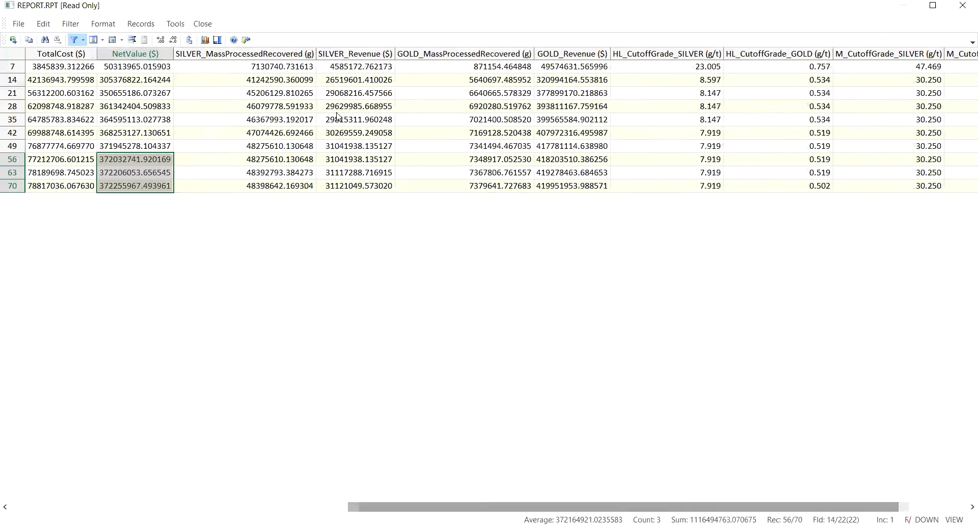
{"action": "left_click", "coordinate": [250, 54]}
{"action": "left_click", "coordinate": [464, 54]}
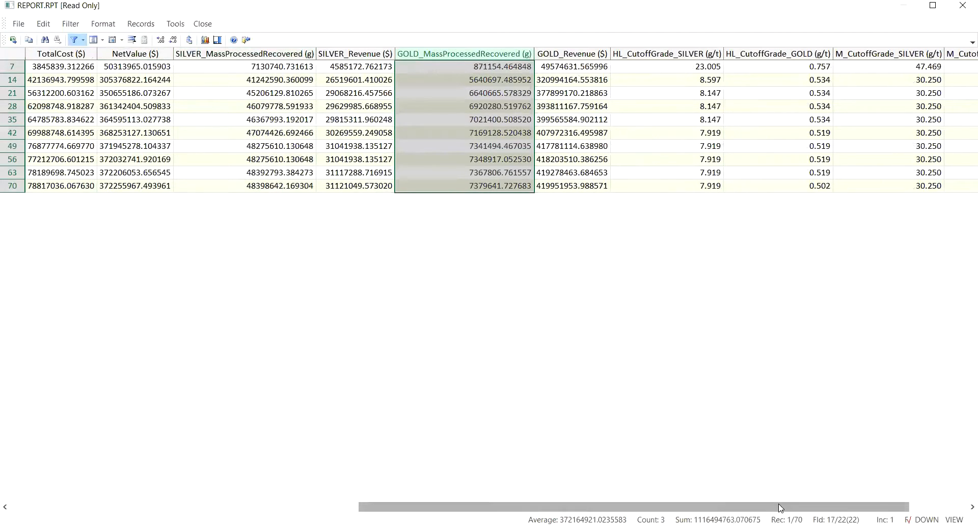
{"action": "left_click_drag", "start_coordinate": [744, 507], "coordinate": [803, 507]}
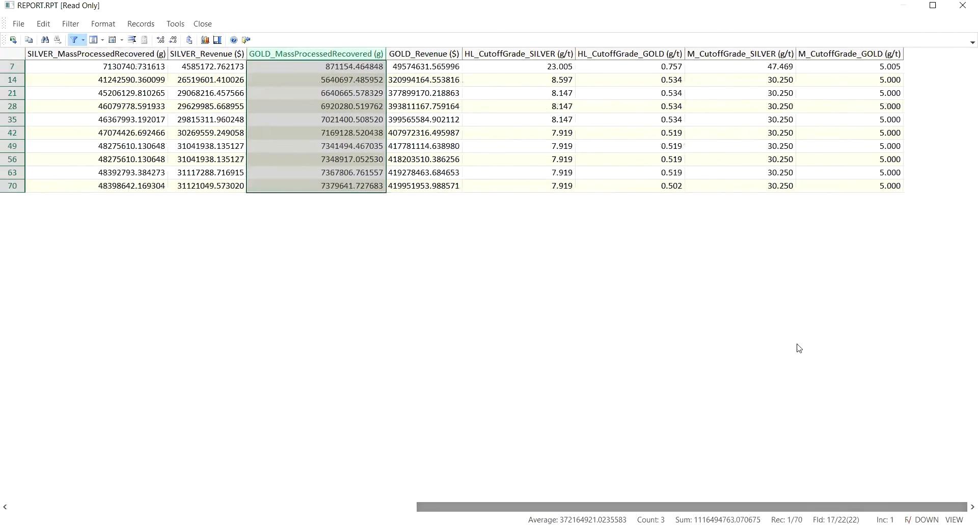
{"action": "left_click", "coordinate": [638, 56]}
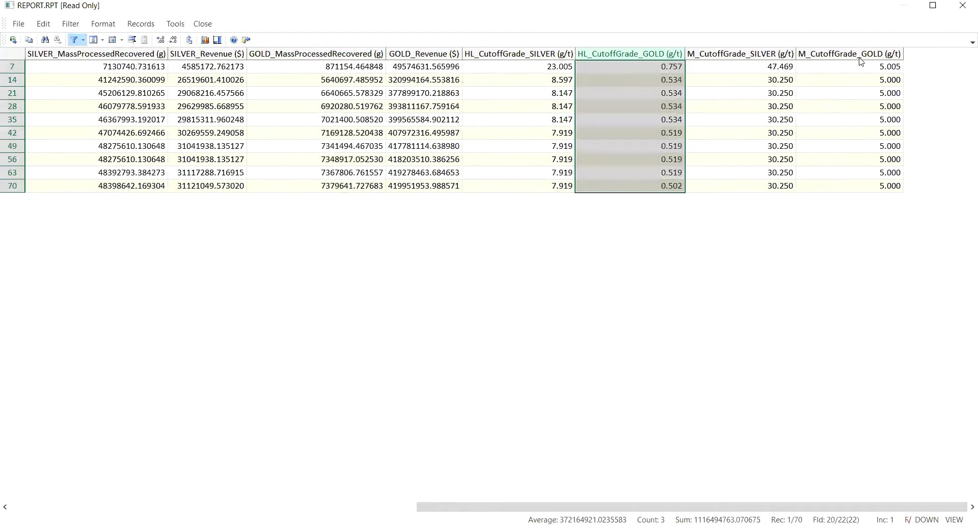
{"action": "left_click", "coordinate": [859, 57]}
{"action": "left_click", "coordinate": [637, 56]}
{"action": "left_click", "coordinate": [830, 57]}
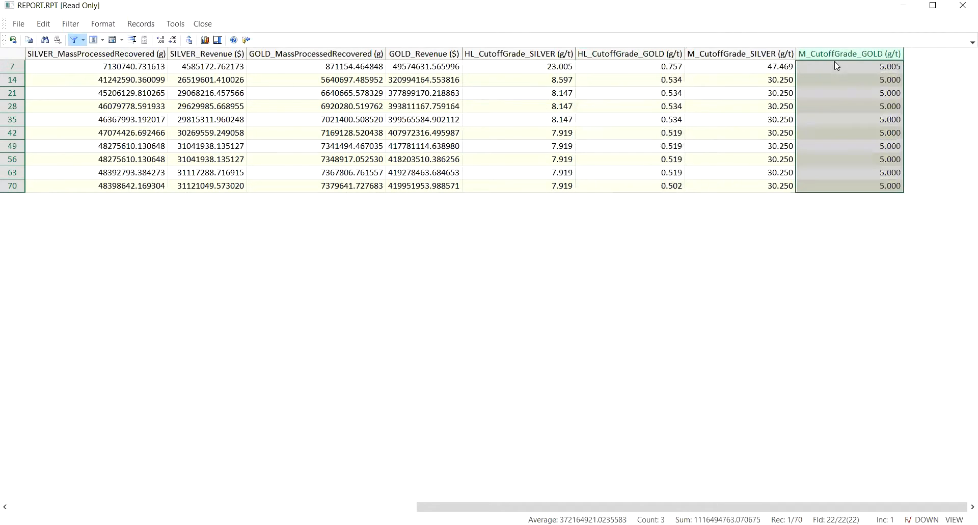
Close the report and dismiss the open-pit mine setup and optimiser forms without saving.
{"action": "left_click", "coordinate": [962, 8]}
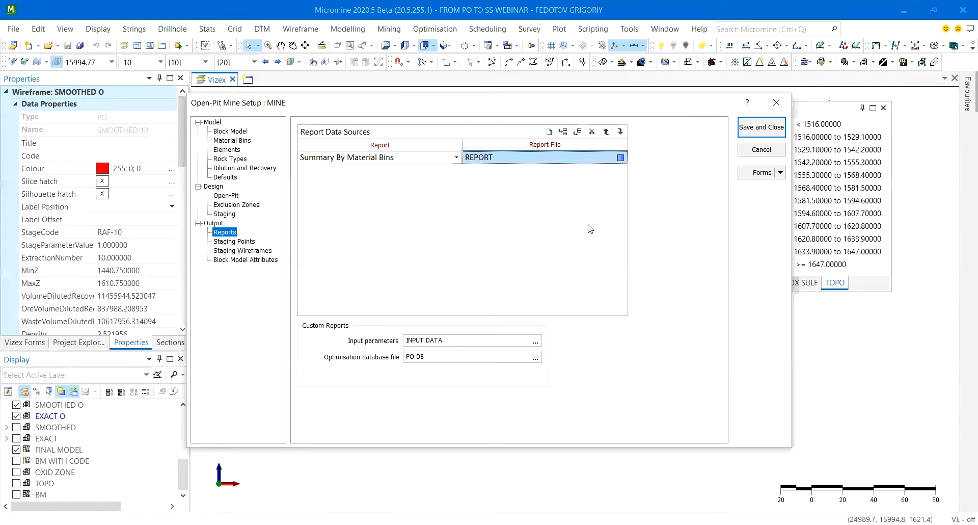
{"action": "left_click", "coordinate": [771, 101]}
{"action": "left_click", "coordinate": [676, 170]}
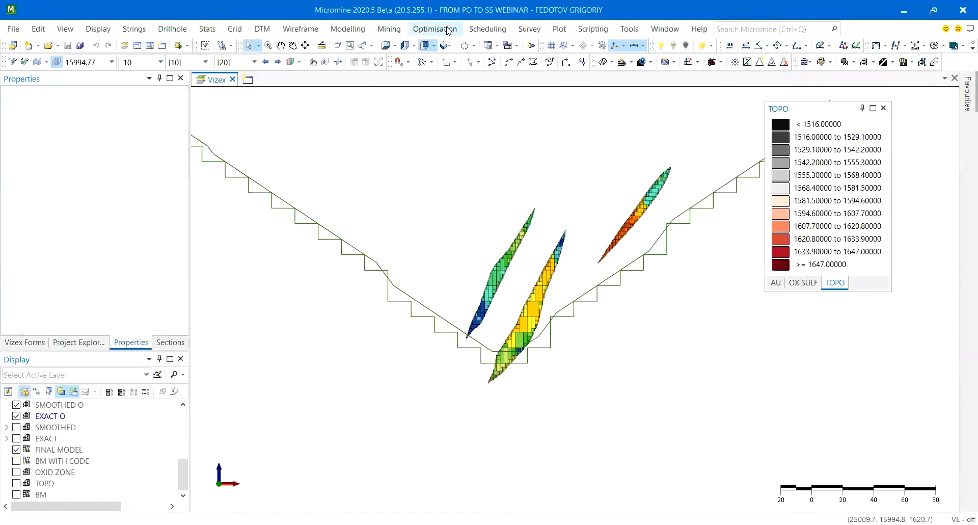
Open the Open Pit Analysis form and bring up its time costs and discount rates by period.
{"action": "left_click", "coordinate": [449, 30]}
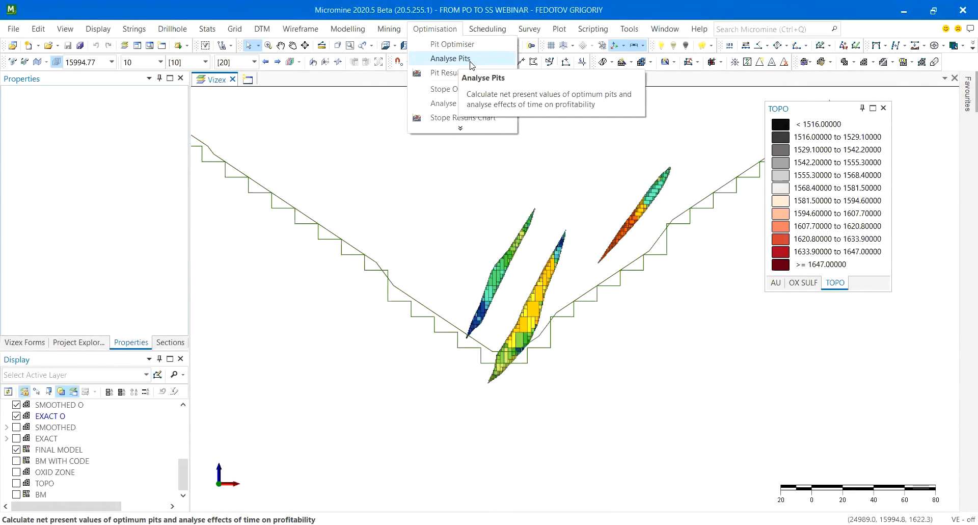
{"action": "left_click", "coordinate": [470, 60]}
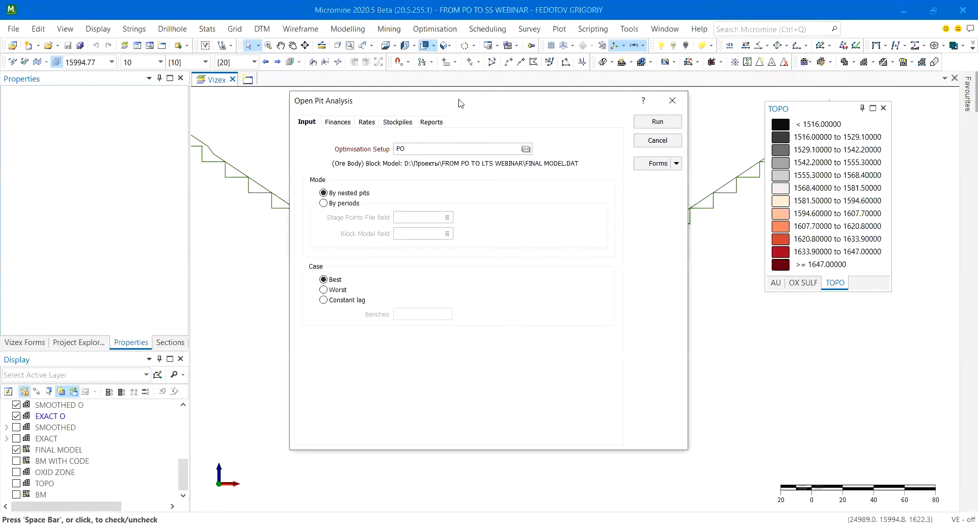
{"action": "left_click_drag", "start_coordinate": [461, 104], "coordinate": [539, 140]}
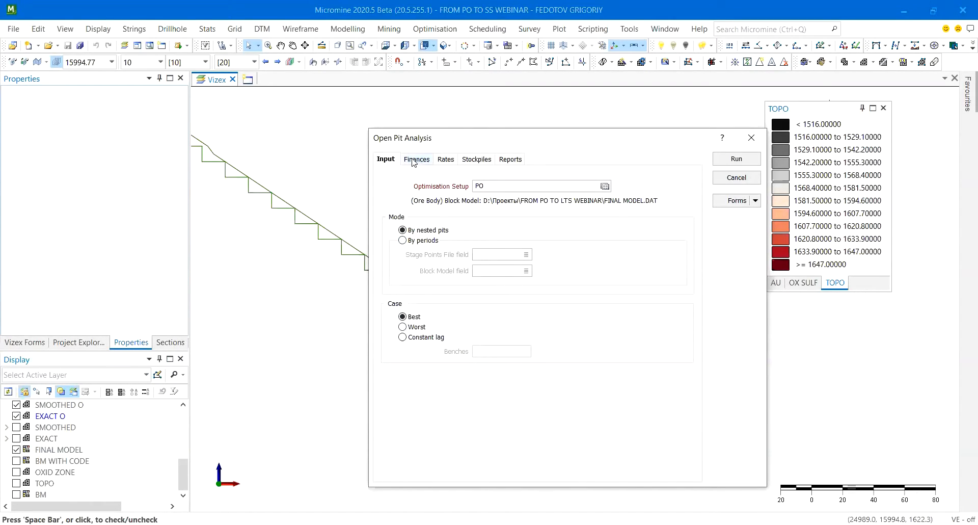
{"action": "left_click", "coordinate": [417, 159]}
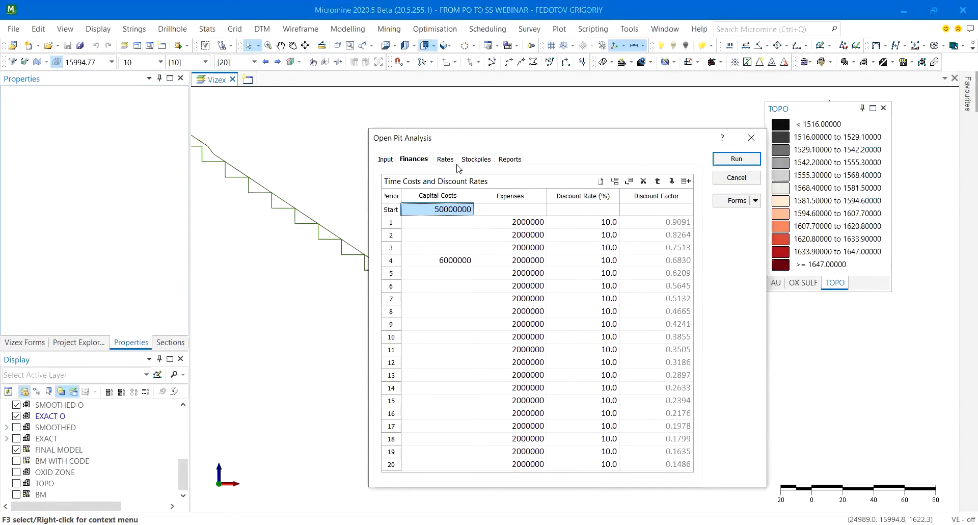
Try the processing rate per method option, view the methods it offers, and return to one rate for all methods.
{"action": "left_click", "coordinate": [444, 160]}
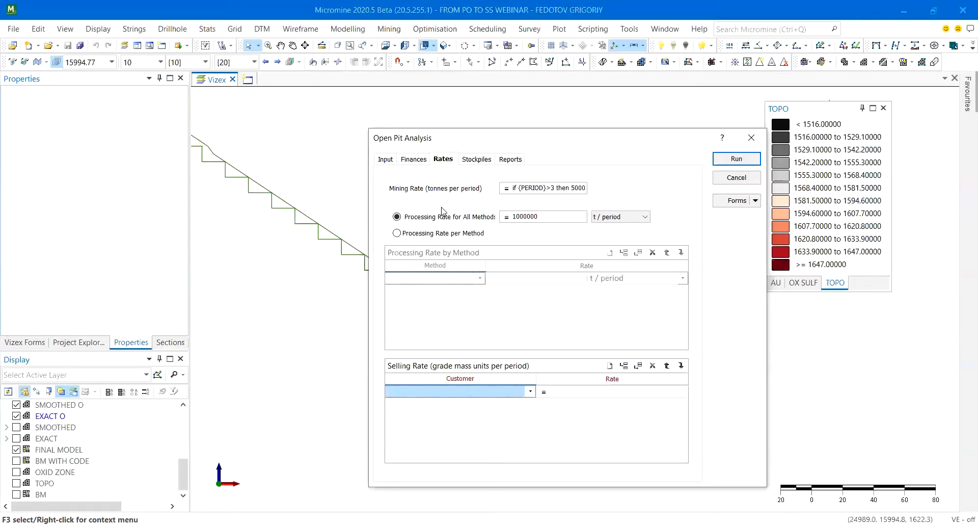
{"action": "left_click", "coordinate": [397, 232]}
{"action": "left_click", "coordinate": [479, 278]}
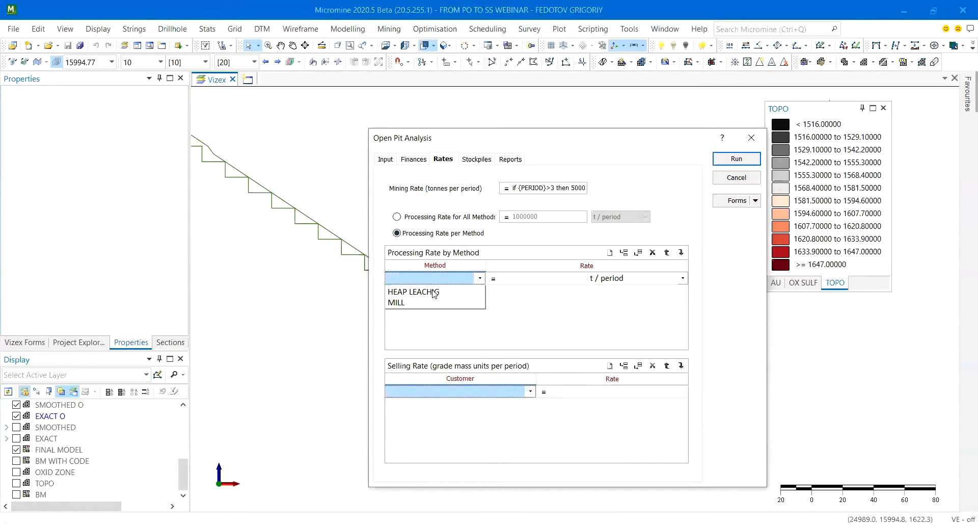
{"action": "left_click", "coordinate": [422, 220]}
{"action": "left_click", "coordinate": [433, 219]}
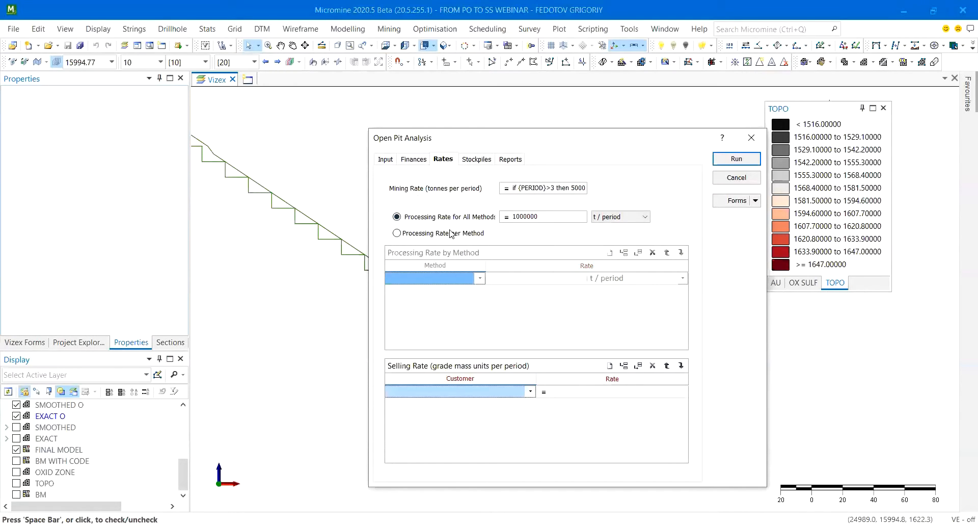
{"action": "left_click", "coordinate": [398, 233]}
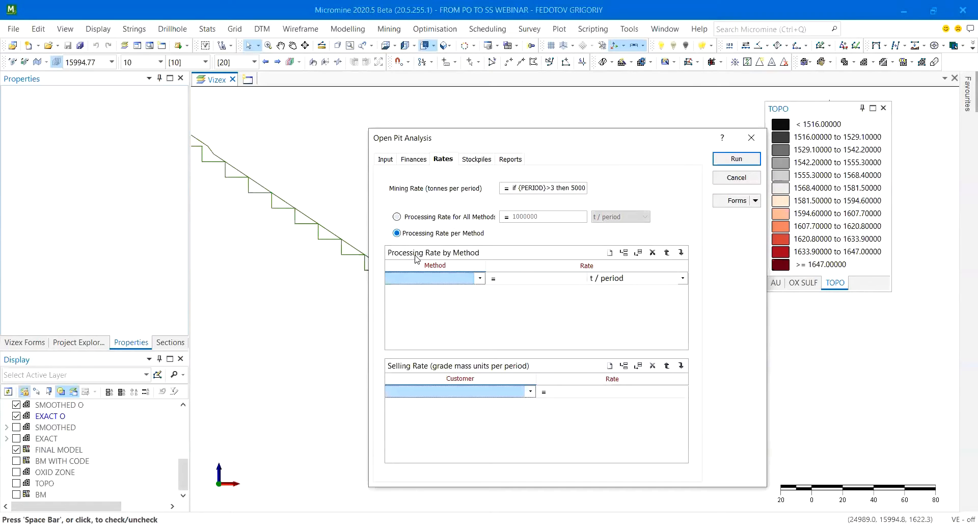
{"action": "left_click", "coordinate": [479, 278]}
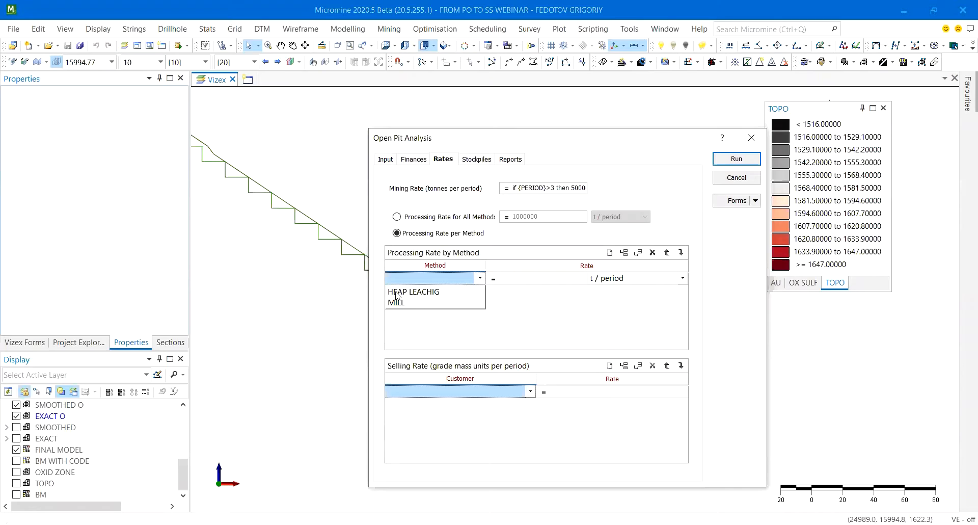
{"action": "left_click", "coordinate": [592, 281]}
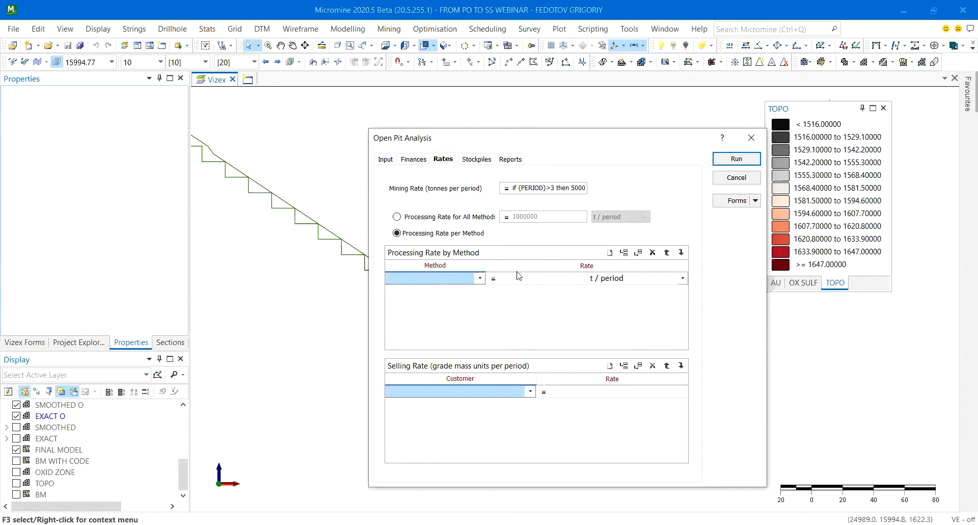
{"action": "left_click", "coordinate": [410, 218]}
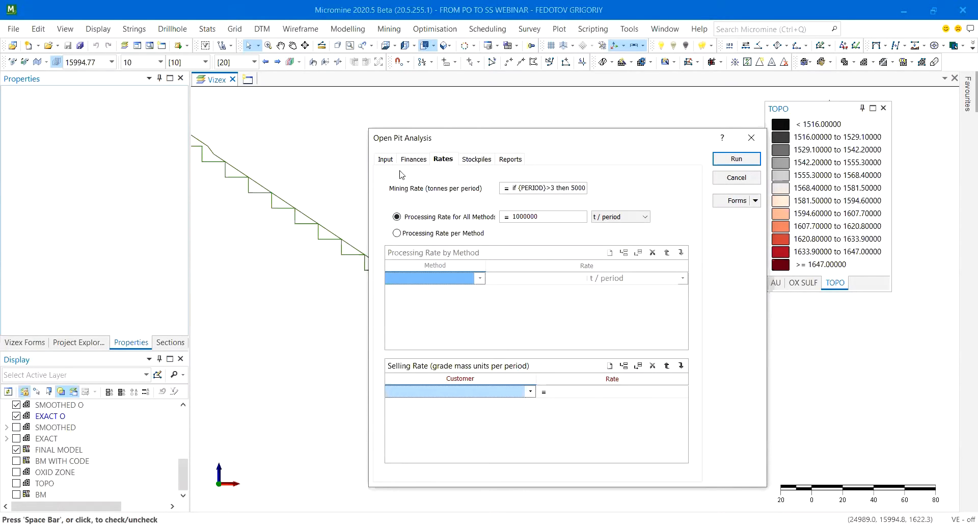
Review the period-dependent mining rate expression, leaving it unedited, and check the processing rate for all methods.
{"action": "left_click", "coordinate": [506, 188]}
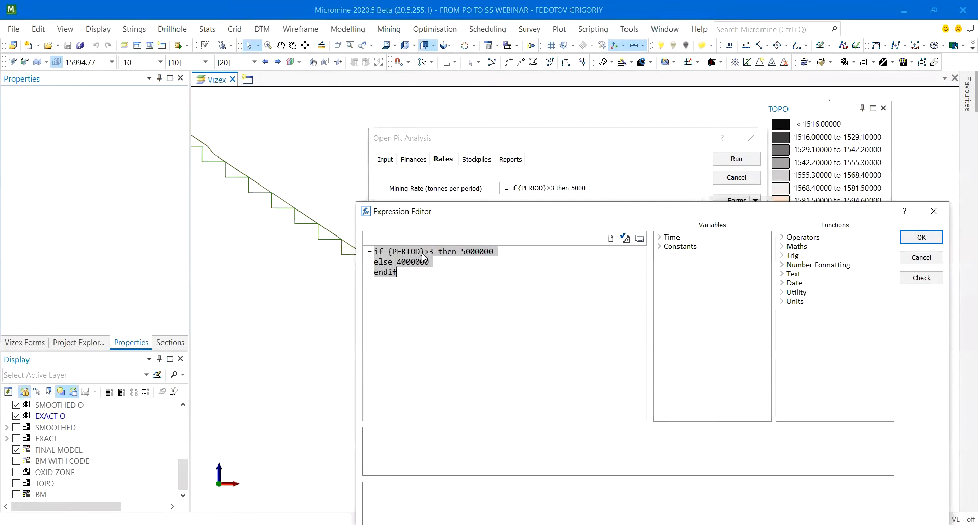
{"action": "left_click", "coordinate": [462, 252]}
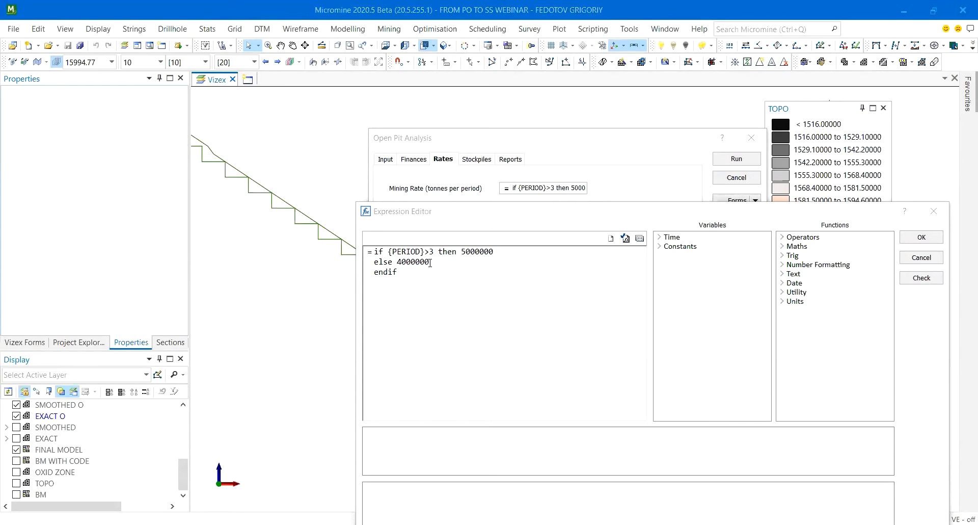
{"action": "left_click_drag", "start_coordinate": [430, 262], "coordinate": [397, 264]}
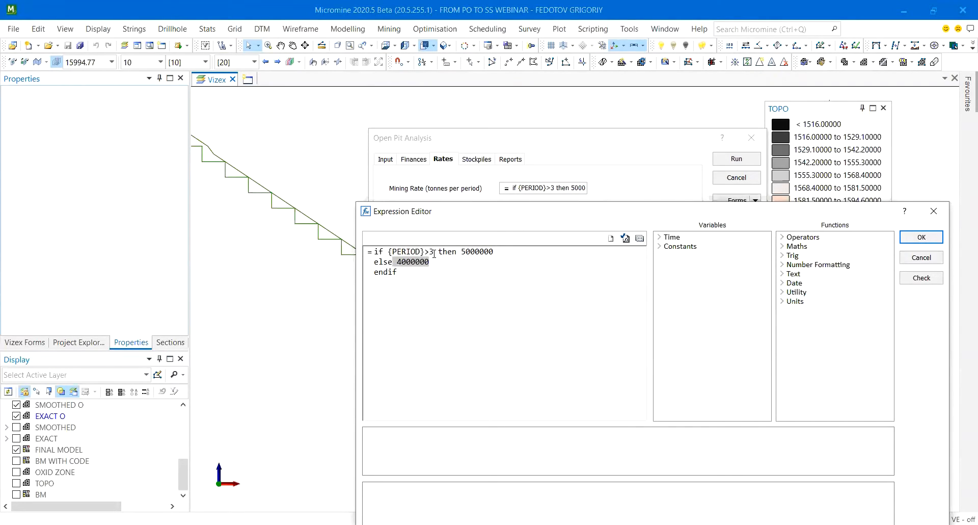
{"action": "left_click_drag", "start_coordinate": [495, 255], "coordinate": [461, 251]}
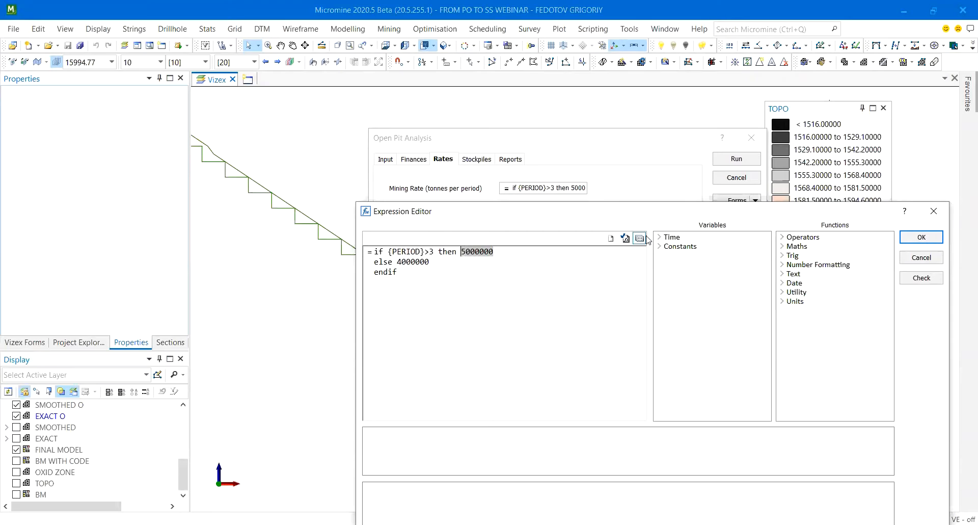
{"action": "left_click", "coordinate": [942, 214]}
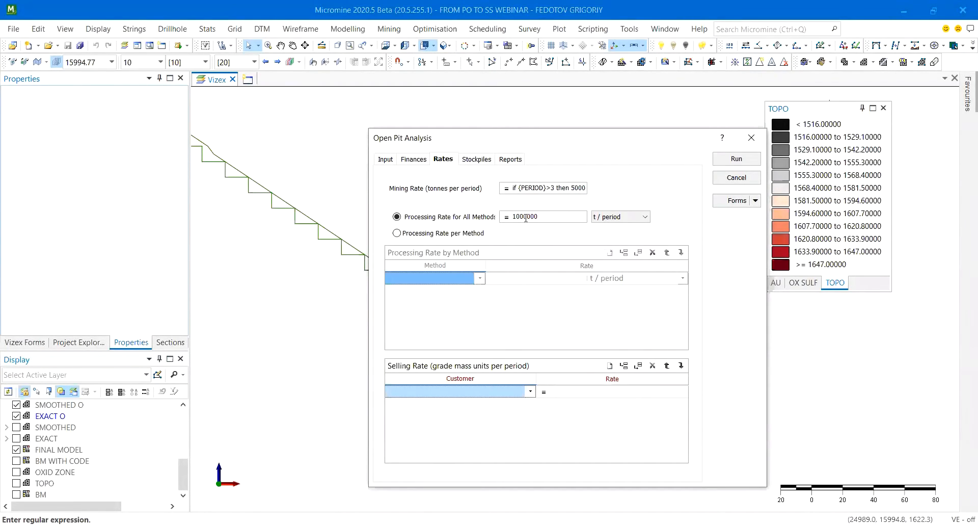
{"action": "left_click", "coordinate": [525, 217]}
Create a stockpile definition form set named 1, view its size, rehandling cost and material bin options, and close it without saving.
{"action": "left_click", "coordinate": [469, 159]}
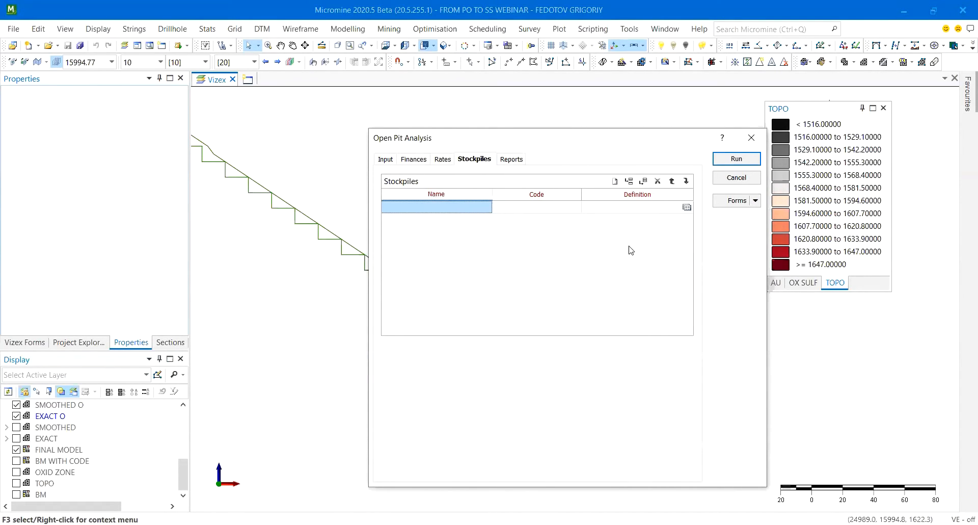
{"action": "left_click", "coordinate": [443, 159]}
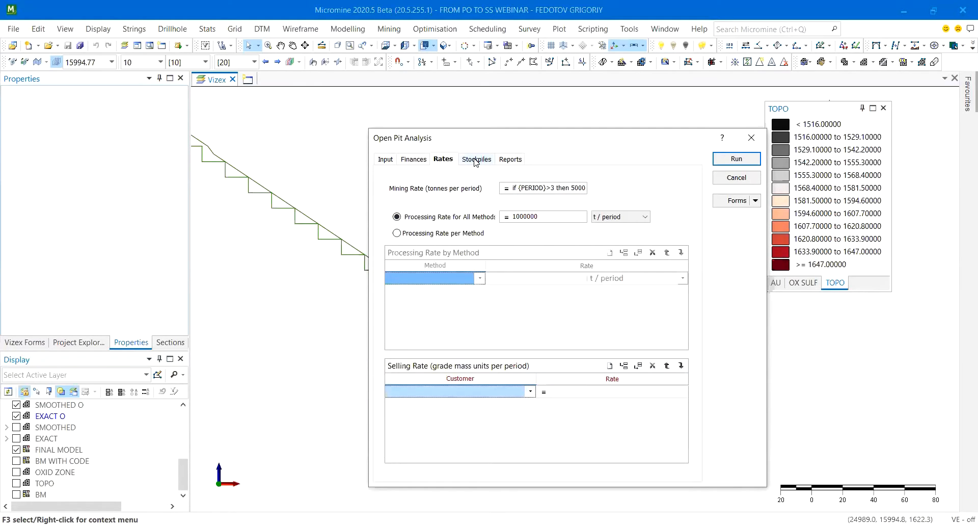
{"action": "left_click", "coordinate": [475, 161]}
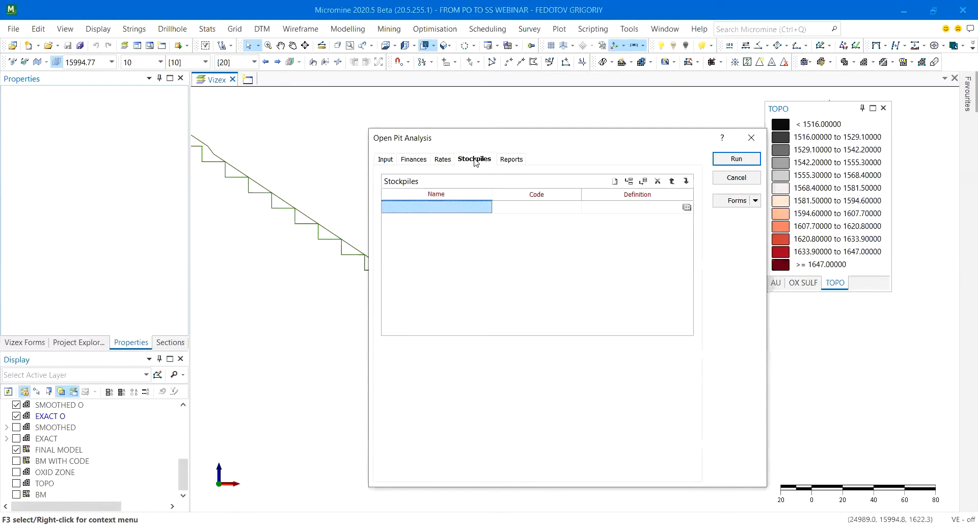
{"action": "right_click", "coordinate": [606, 206]}
{"action": "left_click", "coordinate": [626, 214]}
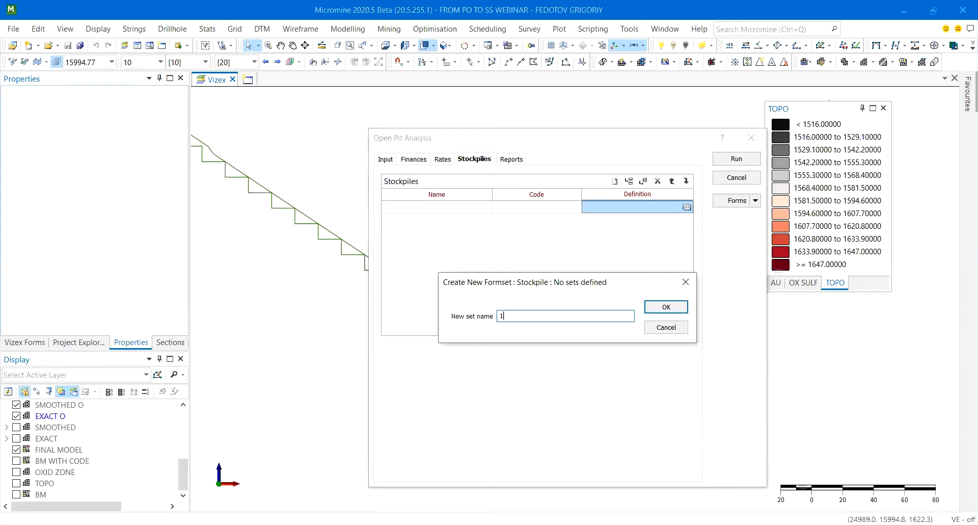
{"action": "key", "text": "Return"}
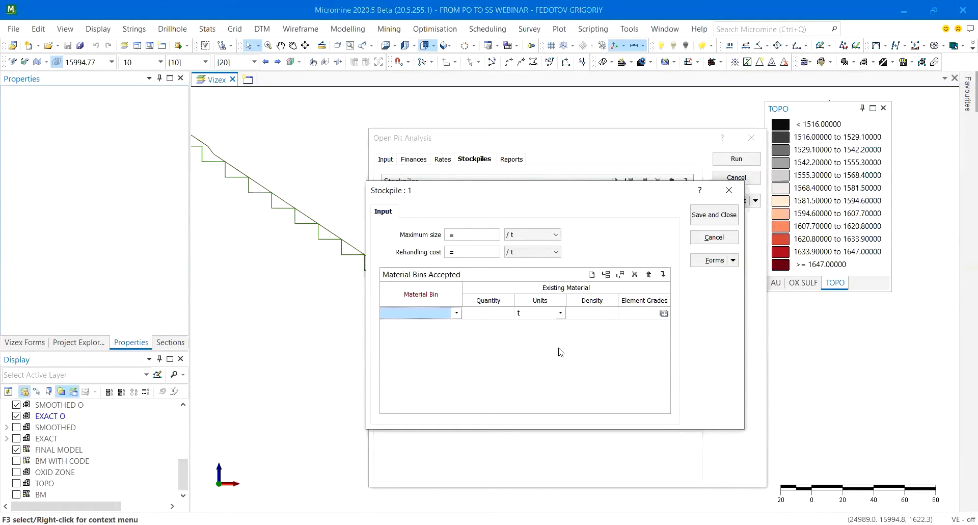
{"action": "left_click", "coordinate": [729, 191]}
Check the analysis report data source and the mode and case options, and close the Open Pit Analysis form without running it.
{"action": "left_click", "coordinate": [510, 161]}
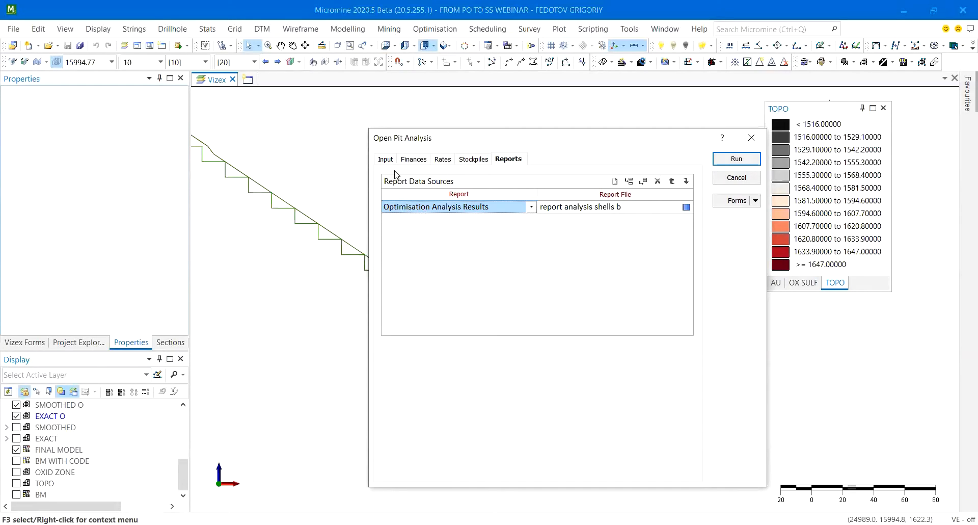
{"action": "left_click", "coordinate": [386, 160]}
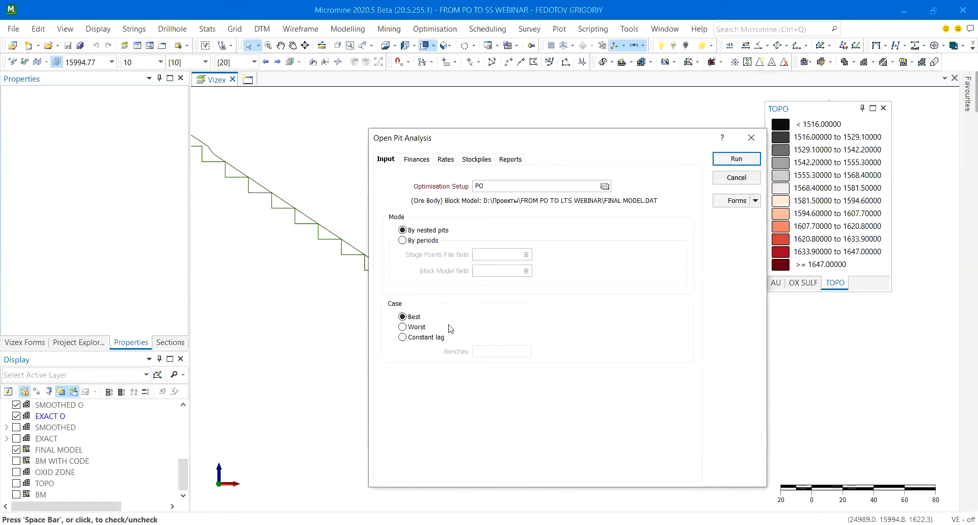
{"action": "left_click", "coordinate": [752, 138]}
Hide the EXACT O, SMOOTHED O and FINAL MODEL layers.
{"action": "left_click", "coordinate": [16, 416]}
{"action": "left_click", "coordinate": [16, 404]}
{"action": "left_click", "coordinate": [16, 451]}
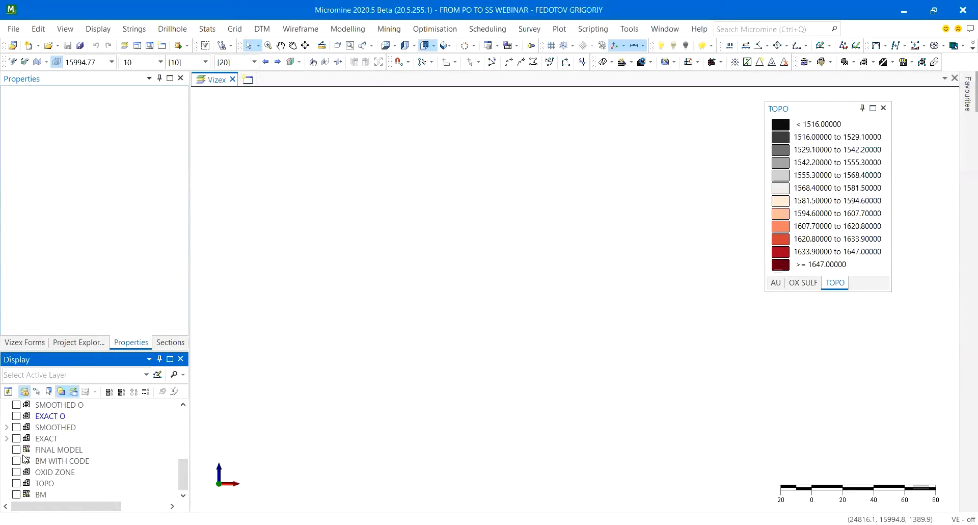
Display the WORST CASE diagram in plan view and examine its mining sequence.
{"action": "scroll", "coordinate": [18, 436], "scroll_direction": "up", "scroll_amount": 5}
{"action": "left_click", "coordinate": [16, 427]}
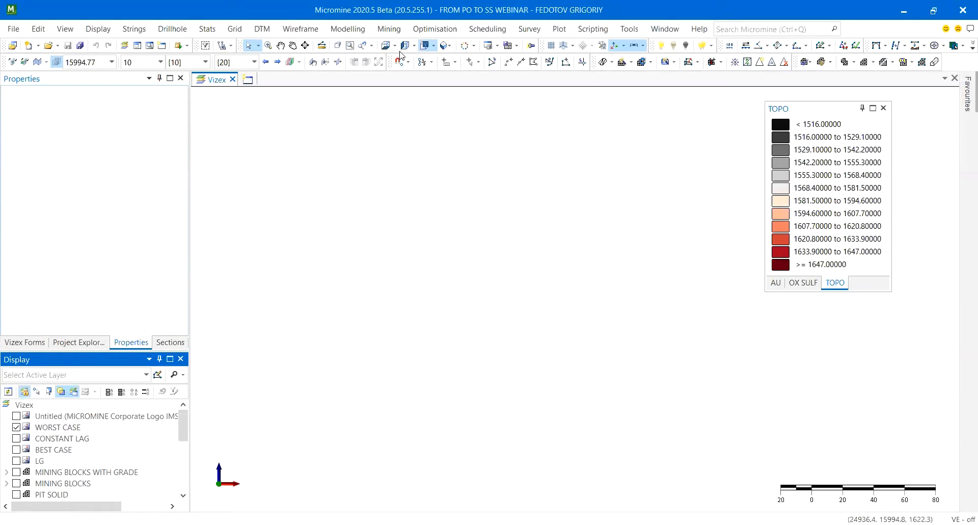
{"action": "left_click", "coordinate": [386, 46]}
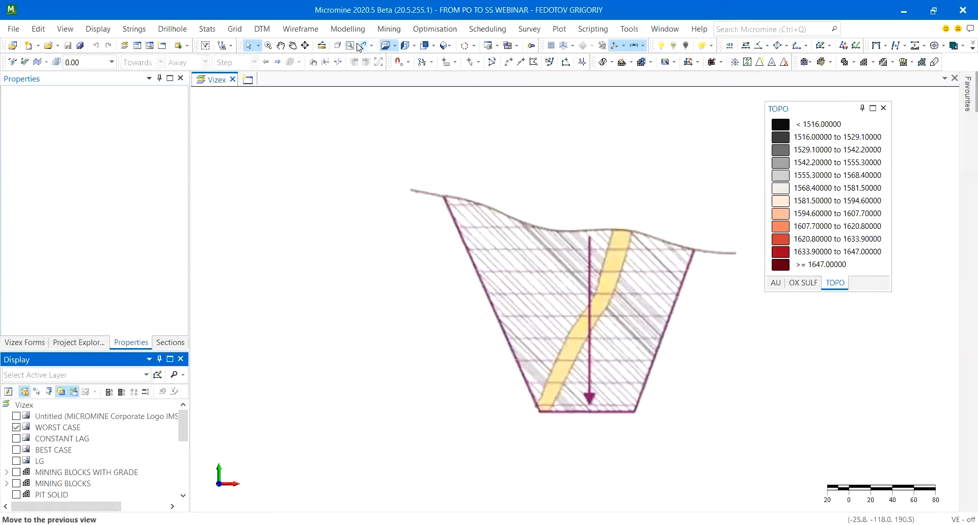
{"action": "scroll", "coordinate": [546, 261], "scroll_direction": "down", "scroll_amount": 1}
{"action": "middle_click_drag", "start_coordinate": [539, 262], "coordinate": [440, 265]}
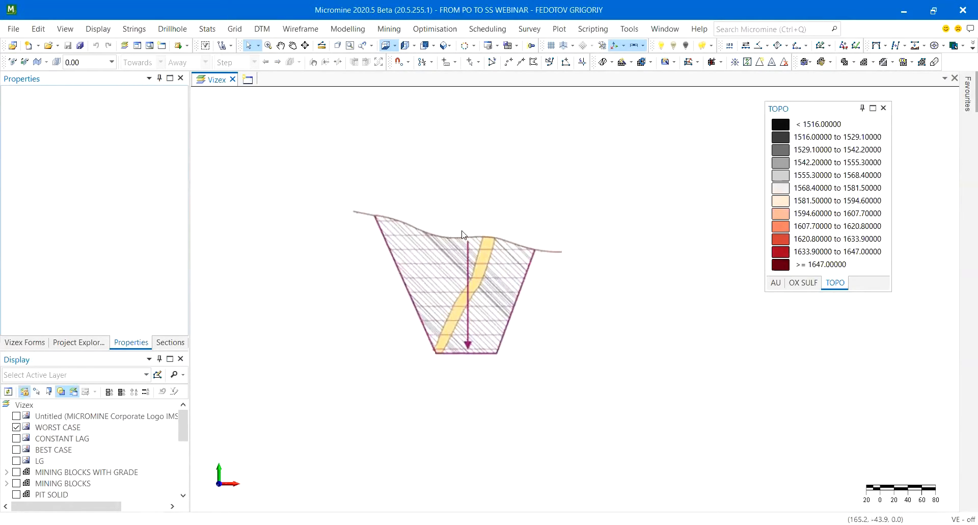
Replace the WORST CASE diagram with the BEST CASE diagram and examine the order in which the nested pits are mined.
{"action": "left_click", "coordinate": [17, 429]}
{"action": "left_click", "coordinate": [16, 449]}
{"action": "scroll", "coordinate": [443, 221], "scroll_direction": "down", "scroll_amount": 3}
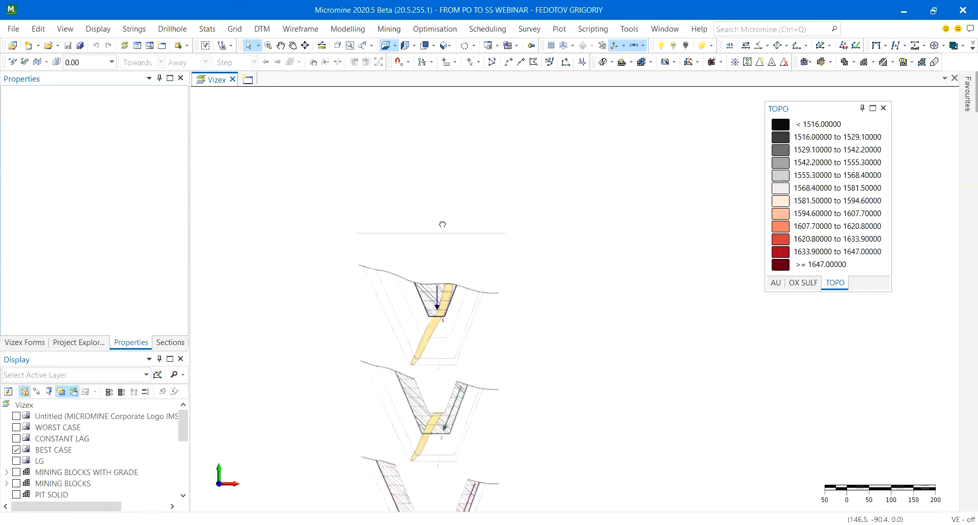
{"action": "middle_click_drag", "start_coordinate": [486, 182], "coordinate": [465, 206]}
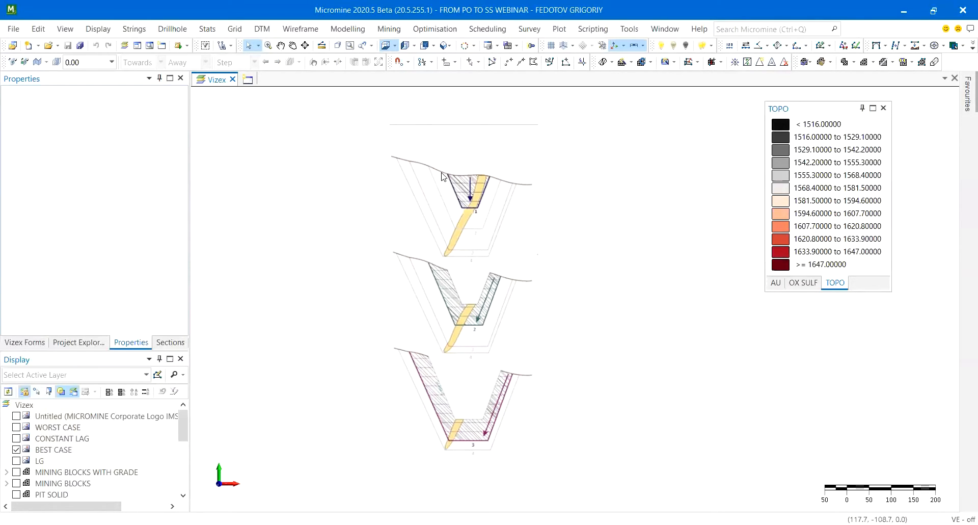
{"action": "middle_click_drag", "start_coordinate": [470, 270], "coordinate": [465, 253]}
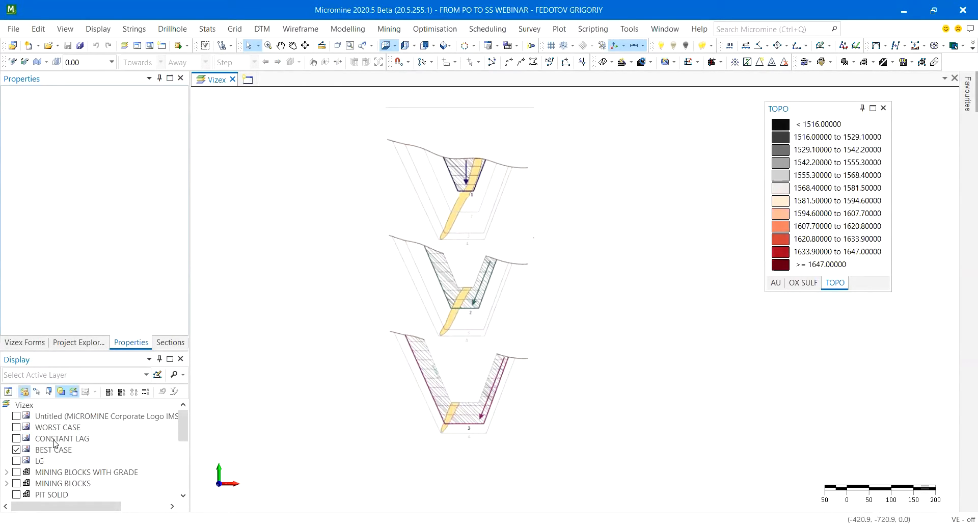
Swap the BEST CASE diagram for CONSTANT LAG, examine its bench lag between pits, and hide it.
{"action": "left_click", "coordinate": [16, 449]}
{"action": "left_click", "coordinate": [16, 438]}
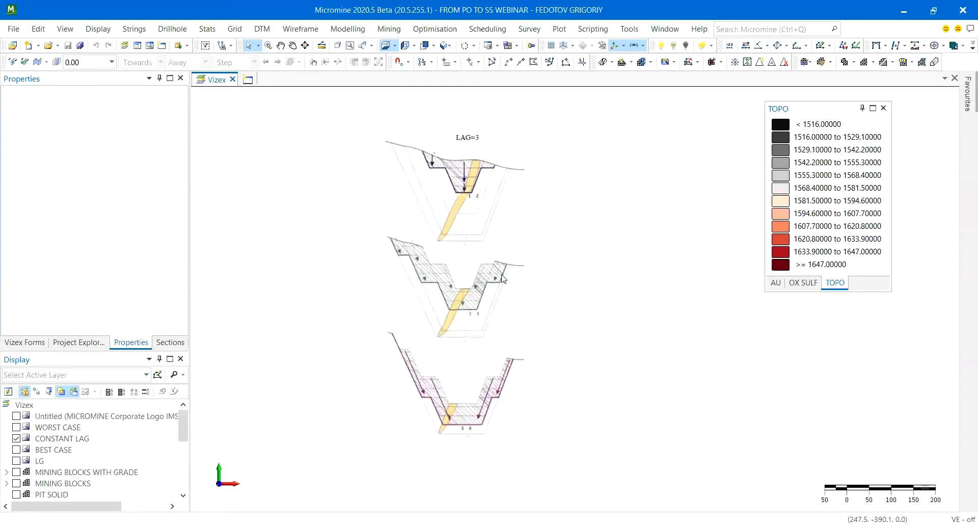
{"action": "middle_click_drag", "start_coordinate": [478, 145], "coordinate": [488, 154]}
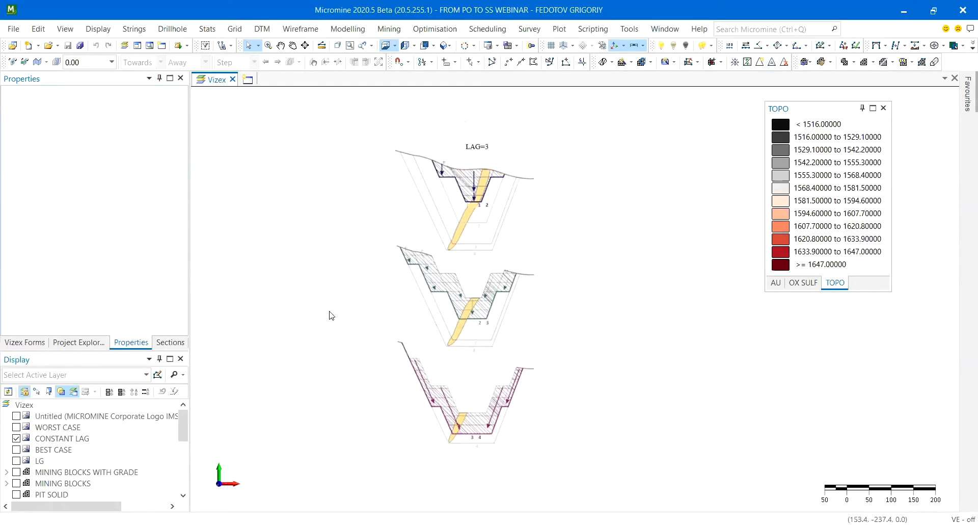
{"action": "left_click", "coordinate": [16, 439]}
Reopen the Open Pit Analysis form, check its input and report settings, and open the report file report analysis shells b.
{"action": "left_click", "coordinate": [436, 29]}
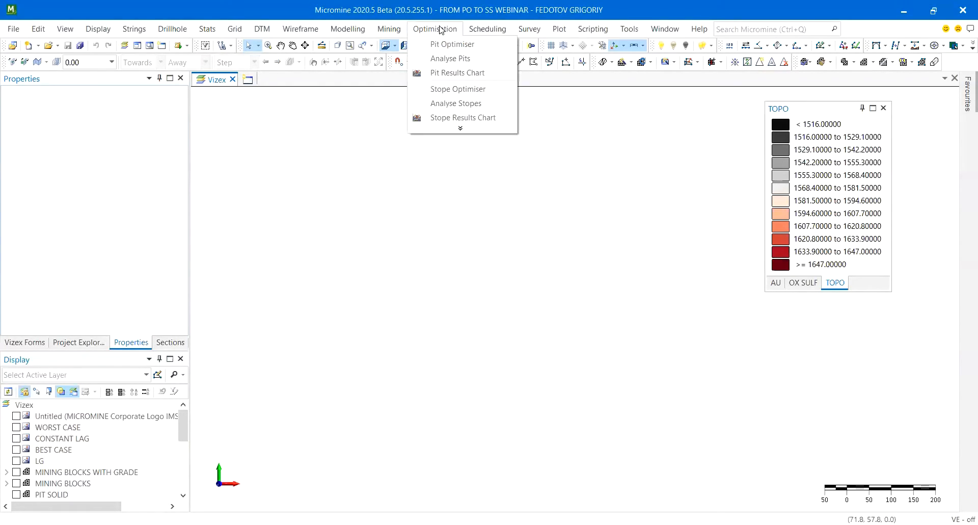
{"action": "left_click", "coordinate": [447, 58]}
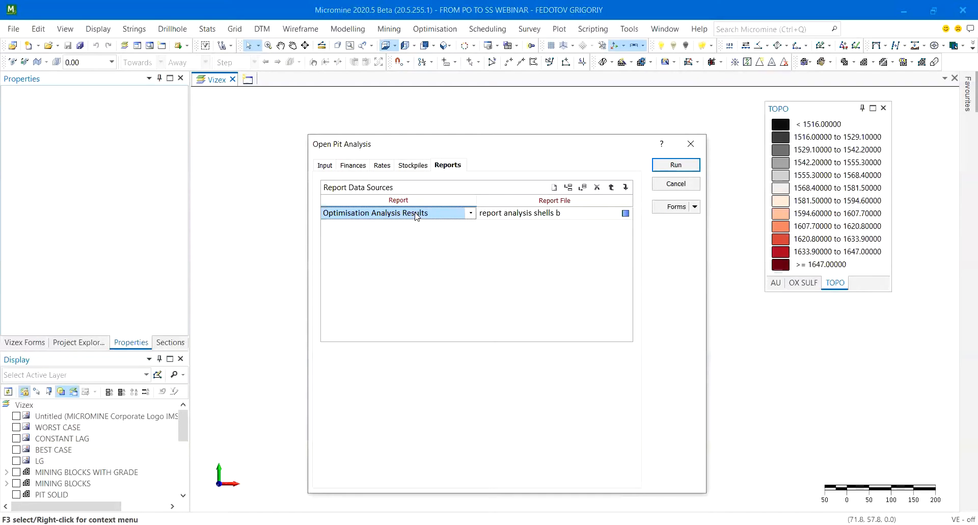
{"action": "left_click", "coordinate": [518, 216]}
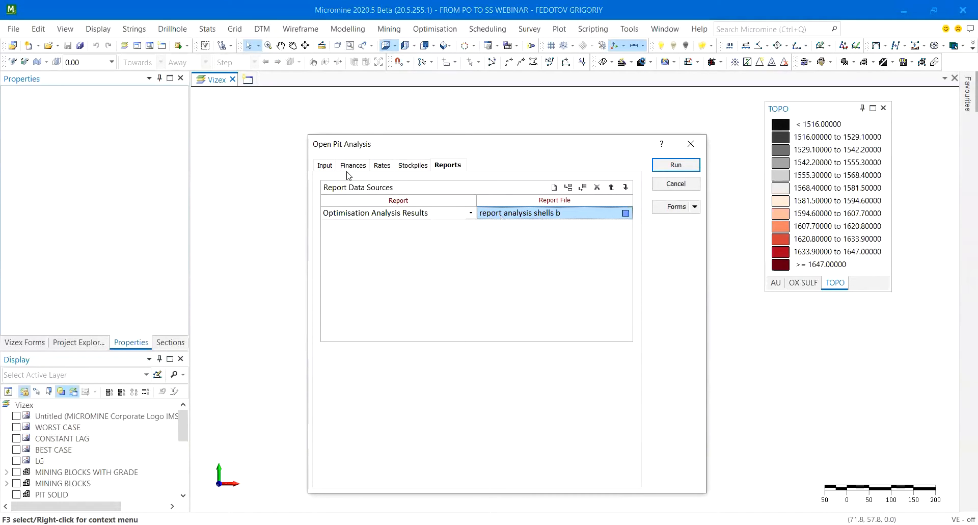
{"action": "left_click", "coordinate": [326, 168]}
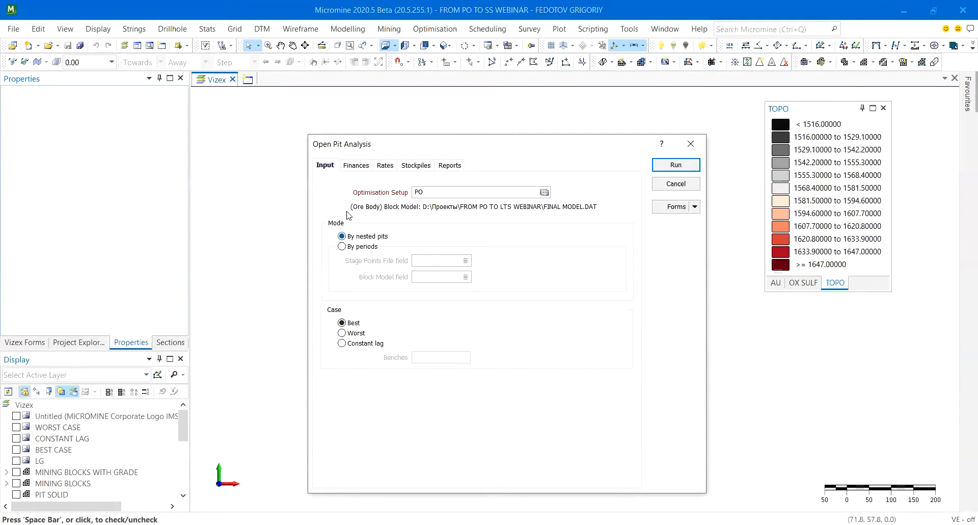
{"action": "left_click", "coordinate": [441, 167]}
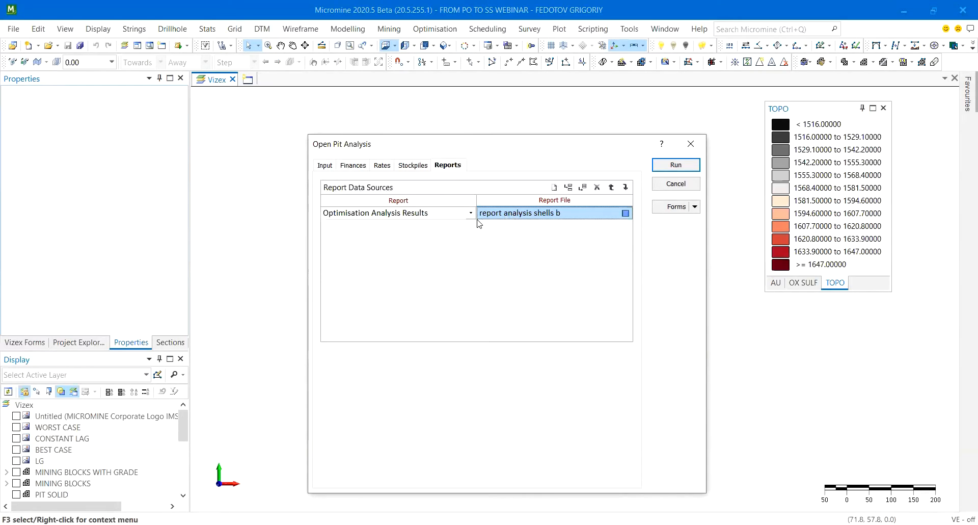
{"action": "right_click", "coordinate": [509, 217]}
{"action": "left_click", "coordinate": [524, 220]}
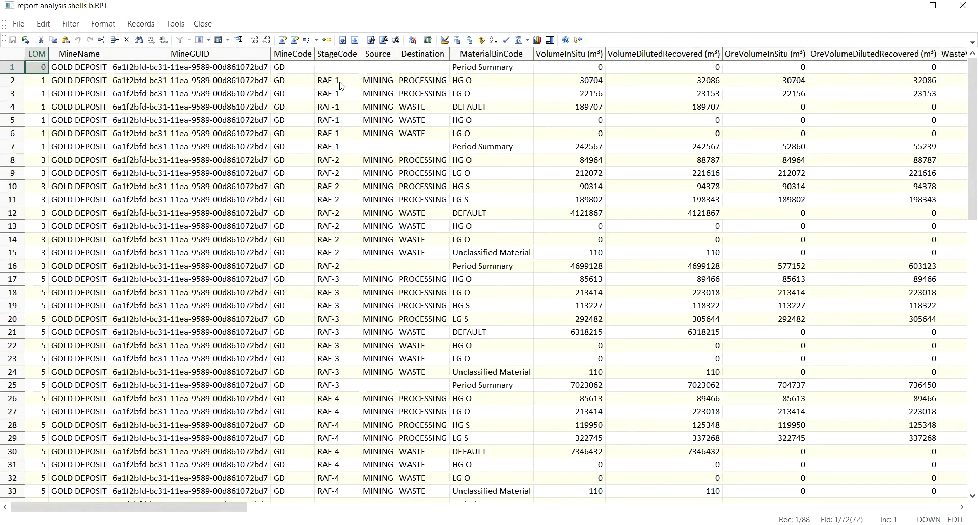
Examine the StageCode column through all the nested pit shells, from RAF-1 to RAF-10.
{"action": "left_click_drag", "start_coordinate": [338, 80], "coordinate": [336, 305]}
{"action": "scroll", "coordinate": [318, 150], "scroll_direction": "down", "scroll_amount": 1}
{"action": "scroll", "coordinate": [337, 230], "scroll_direction": "down", "scroll_amount": 1}
{"action": "scroll", "coordinate": [336, 306], "scroll_direction": "down", "scroll_amount": 16}
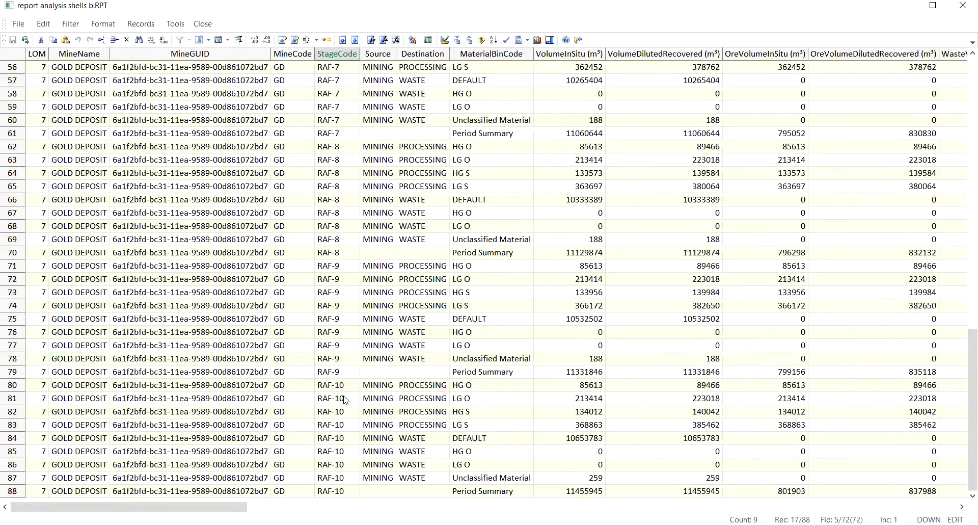
{"action": "left_click_drag", "start_coordinate": [337, 388], "coordinate": [337, 491]}
{"action": "scroll", "coordinate": [360, 172], "scroll_direction": "up", "scroll_amount": 18}
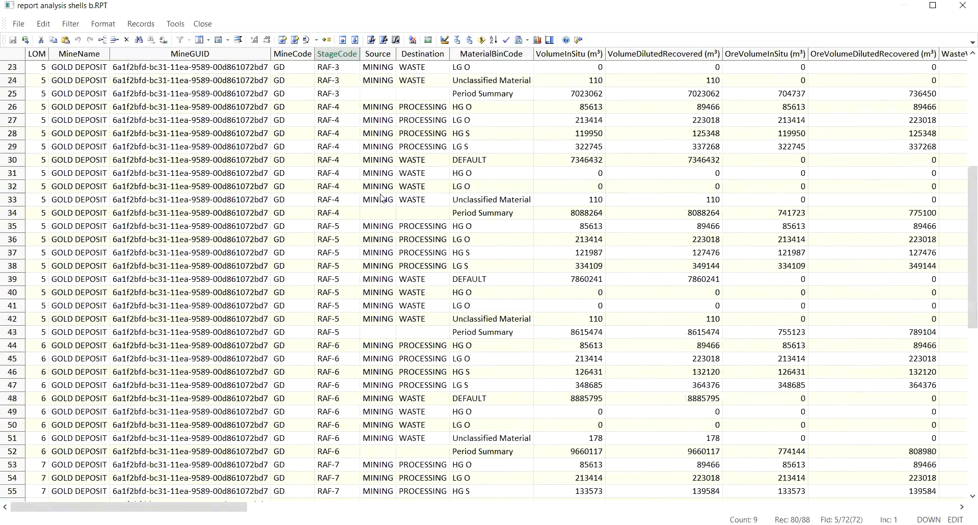
{"action": "left_click_drag", "start_coordinate": [336, 81], "coordinate": [328, 145]}
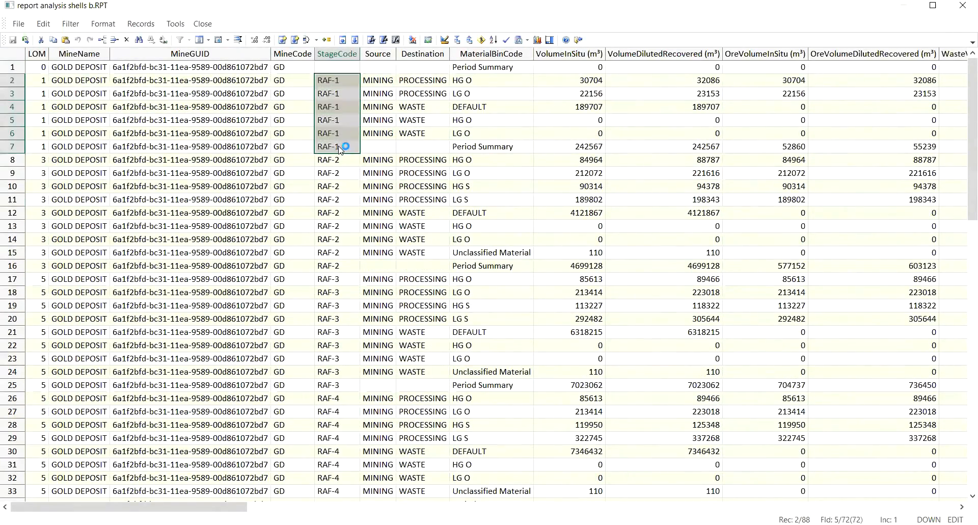
Examine the Source, Destination and MaterialBinCode entries for the RAF-1 shell.
{"action": "left_click", "coordinate": [382, 83]}
{"action": "left_click", "coordinate": [426, 84]}
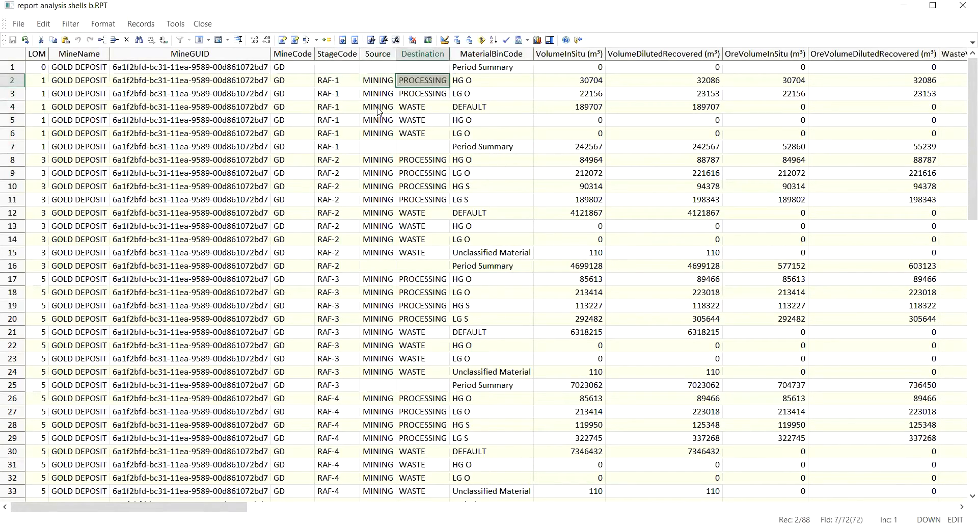
{"action": "key", "text": "Down"}
{"action": "key", "text": "Down"}
{"action": "key", "text": "Down"}
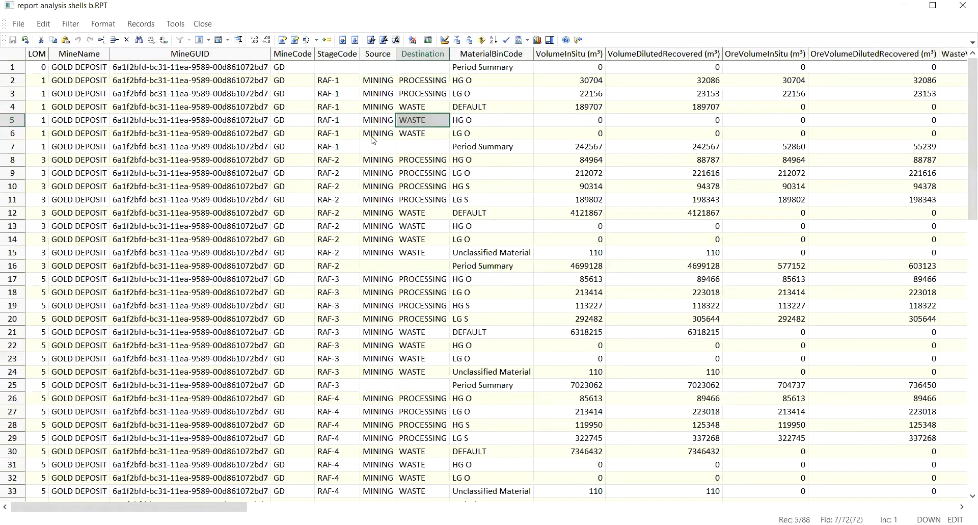
{"action": "left_click", "coordinate": [373, 136]}
{"action": "left_click_drag", "start_coordinate": [488, 81], "coordinate": [483, 136]}
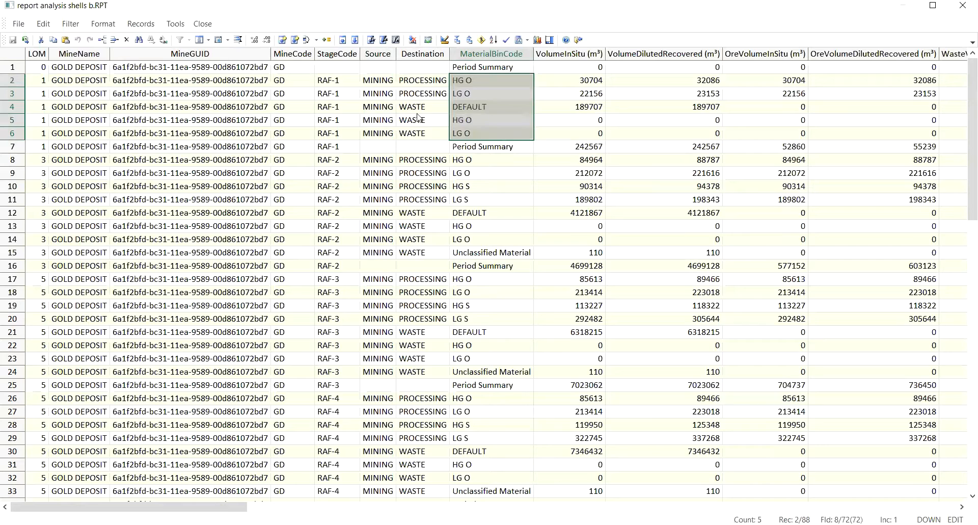
{"action": "left_click", "coordinate": [387, 128]}
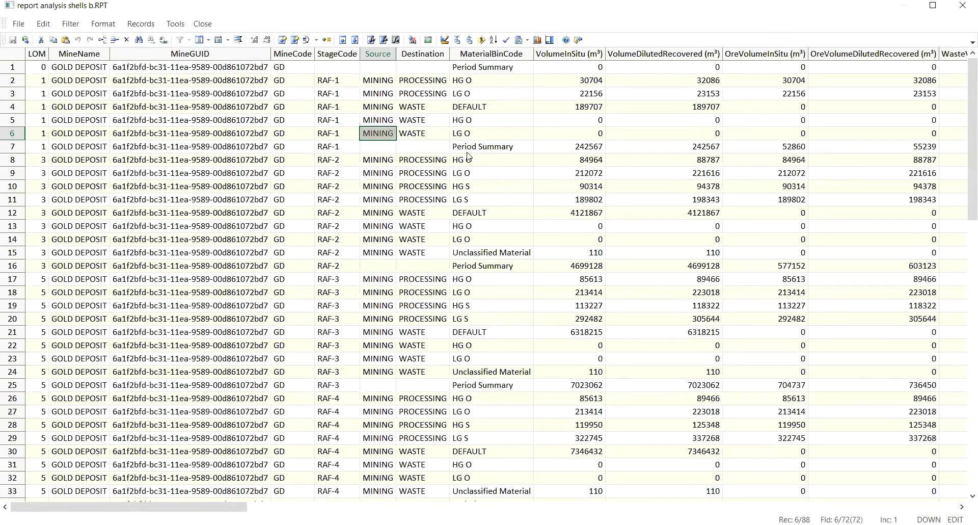
Apply the saved TOTAL A filter to the report, matching records whose MaterialBinCode equals Period Summary.
{"action": "left_click", "coordinate": [71, 23]}
{"action": "left_click", "coordinate": [93, 86]}
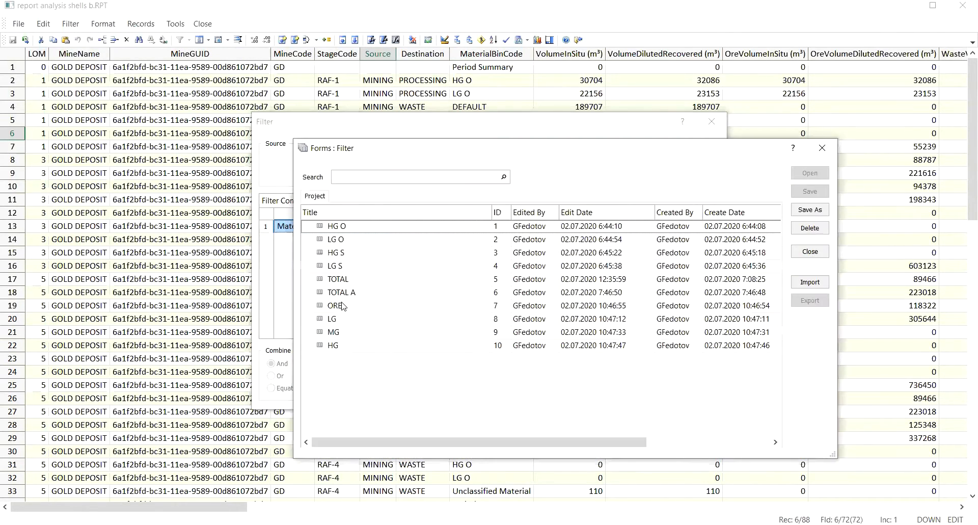
{"action": "double_click", "coordinate": [343, 294]}
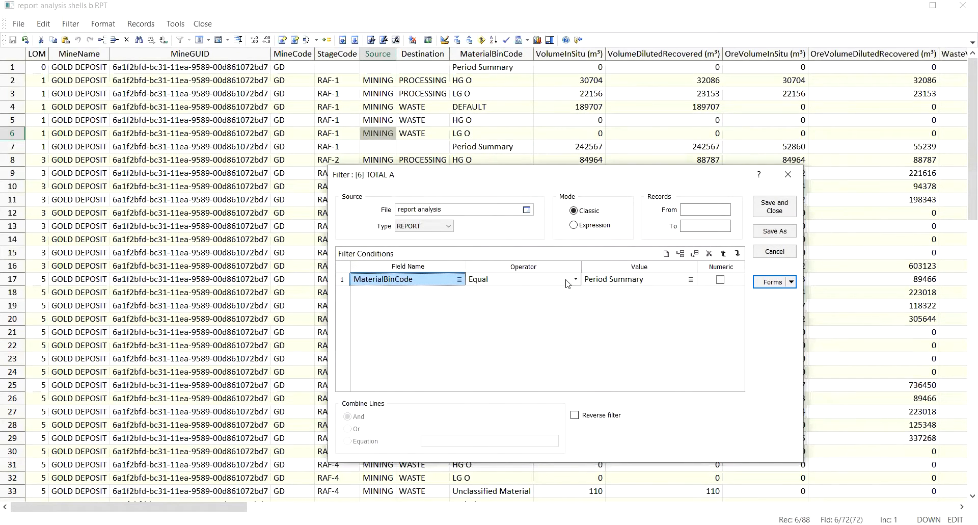
{"action": "left_click", "coordinate": [779, 213]}
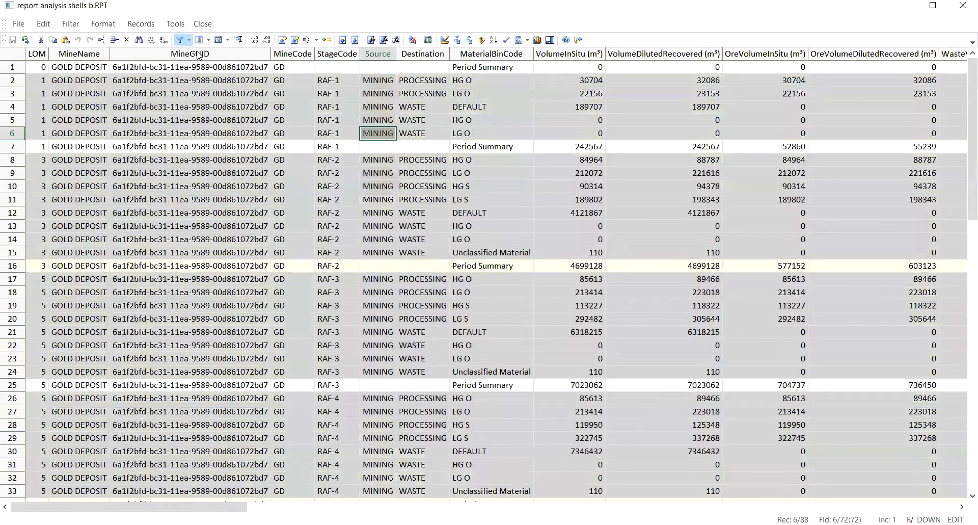
Hide the unfiltered records and examine the volume and mass columns of the period summaries.
{"action": "left_click", "coordinate": [190, 41]}
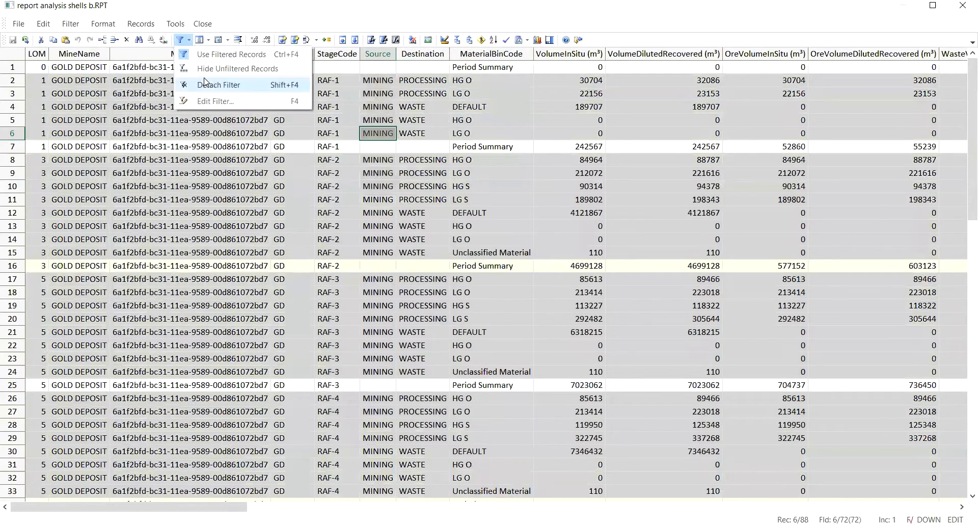
{"action": "left_click", "coordinate": [208, 68]}
{"action": "mouse_move", "coordinate": [235, 507]}
{"action": "left_mouse_down"}
{"action": "mouse_move", "coordinate": [503, 505]}
{"action": "mouse_move", "coordinate": [247, 496]}
{"action": "left_mouse_up"}
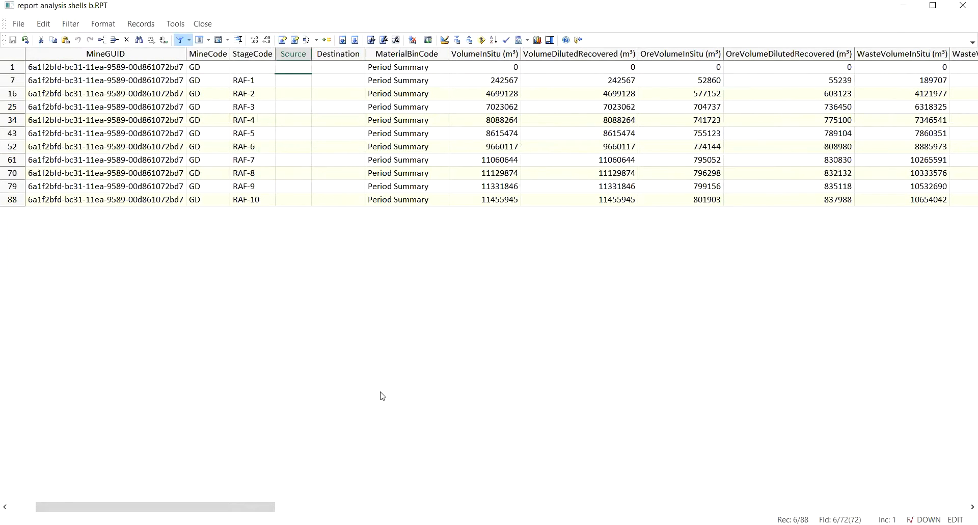
{"action": "left_click_drag", "start_coordinate": [244, 506], "coordinate": [283, 506]}
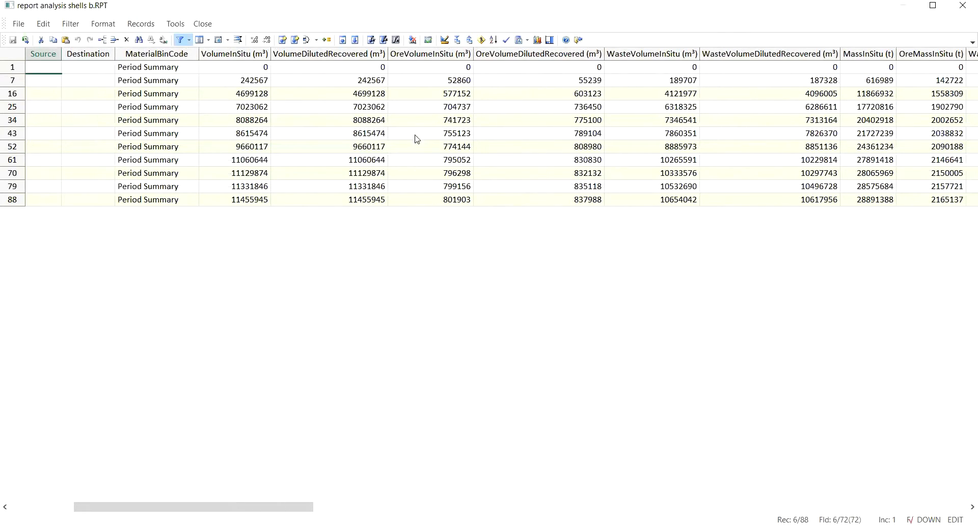
Examine the Expenses, PV, NPV and IRR columns of the period summaries in the analysis report.
{"action": "left_click_drag", "start_coordinate": [305, 507], "coordinate": [962, 502]}
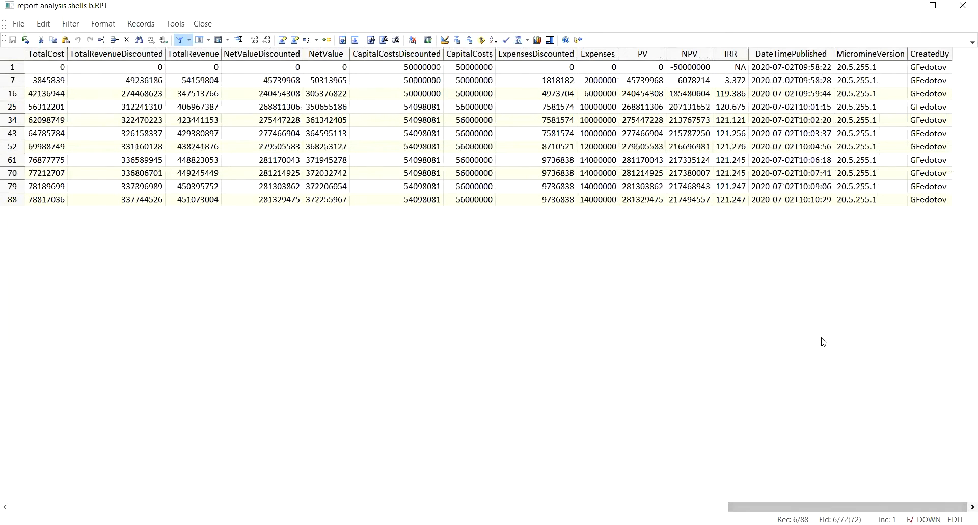
{"action": "left_click", "coordinate": [692, 54]}
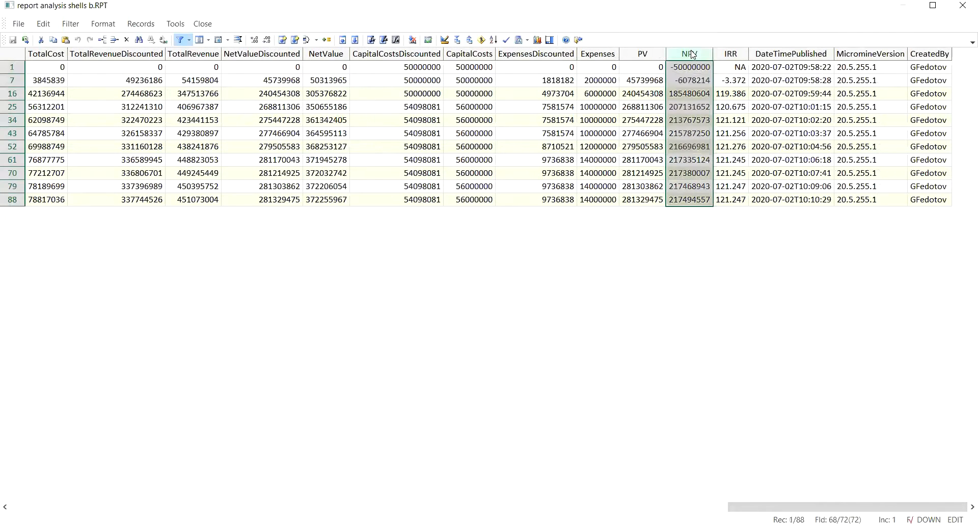
{"action": "left_click", "coordinate": [732, 55]}
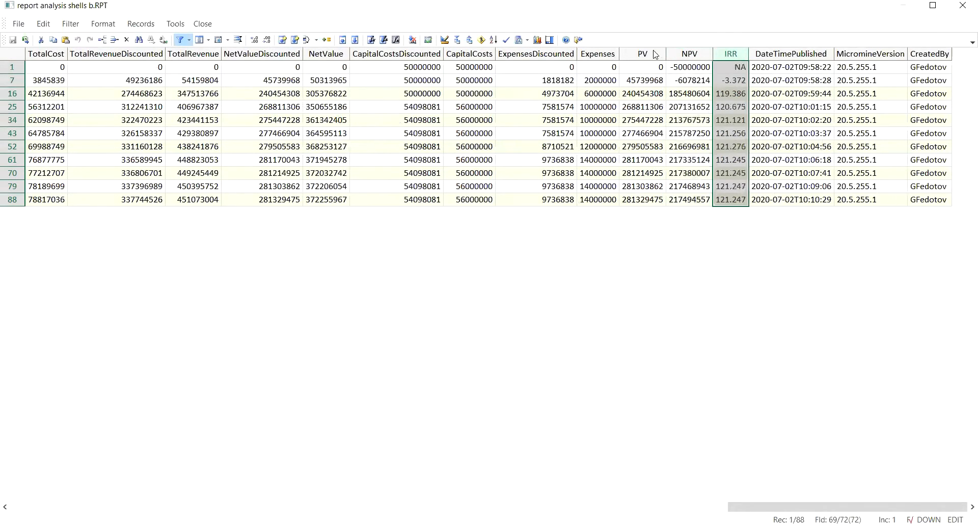
{"action": "left_click", "coordinate": [604, 60]}
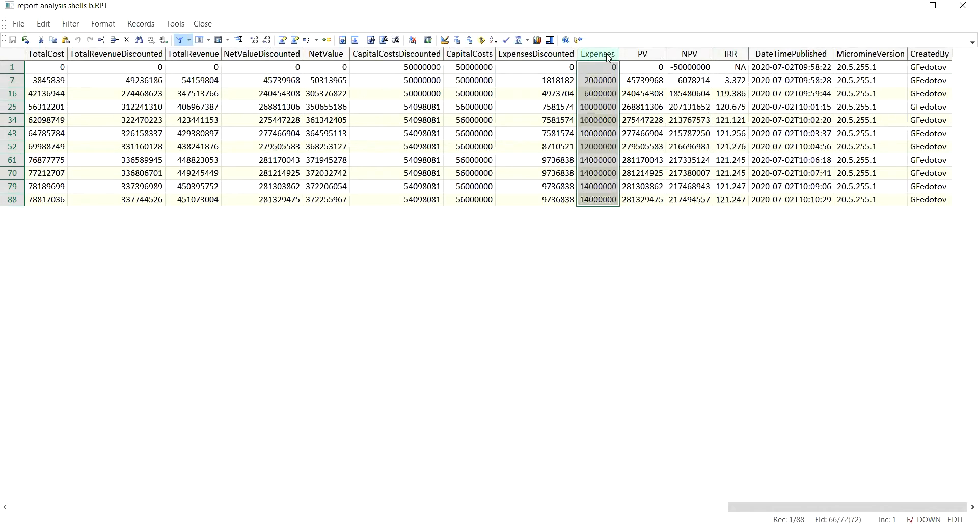
{"action": "left_click", "coordinate": [641, 55]}
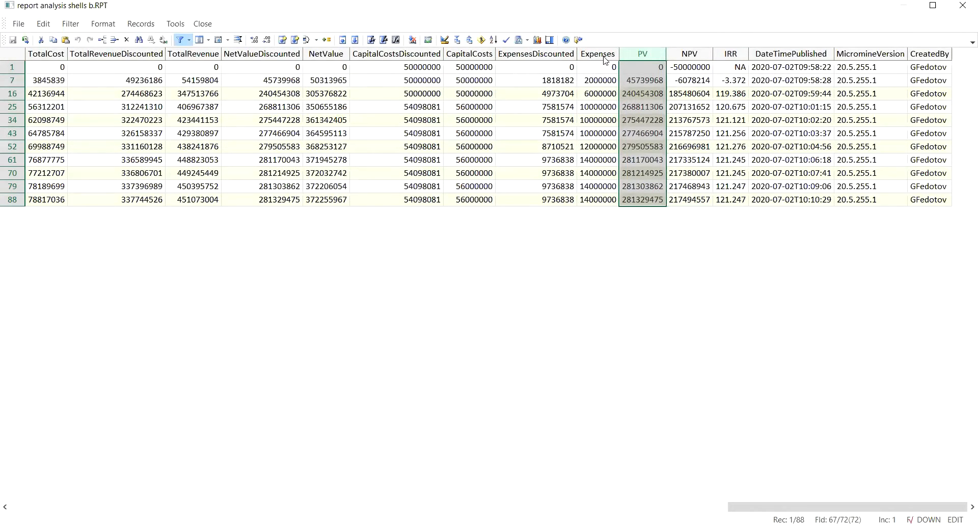
{"action": "left_click_drag", "start_coordinate": [738, 55], "coordinate": [394, 71]}
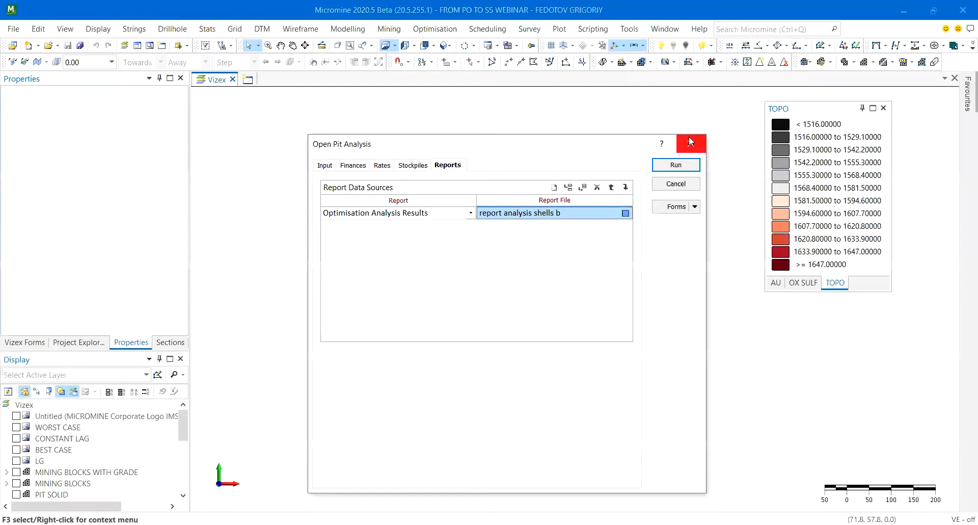
Close the Open Pit Analysis settings and start a Pit Results Chart using the saved SHELLS form.
{"action": "left_click", "coordinate": [689, 137]}
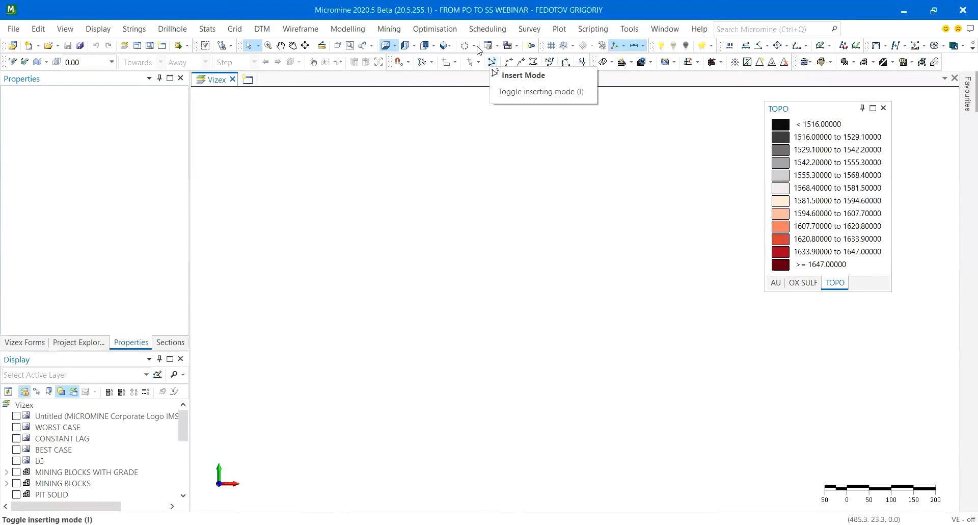
{"action": "left_click", "coordinate": [435, 29]}
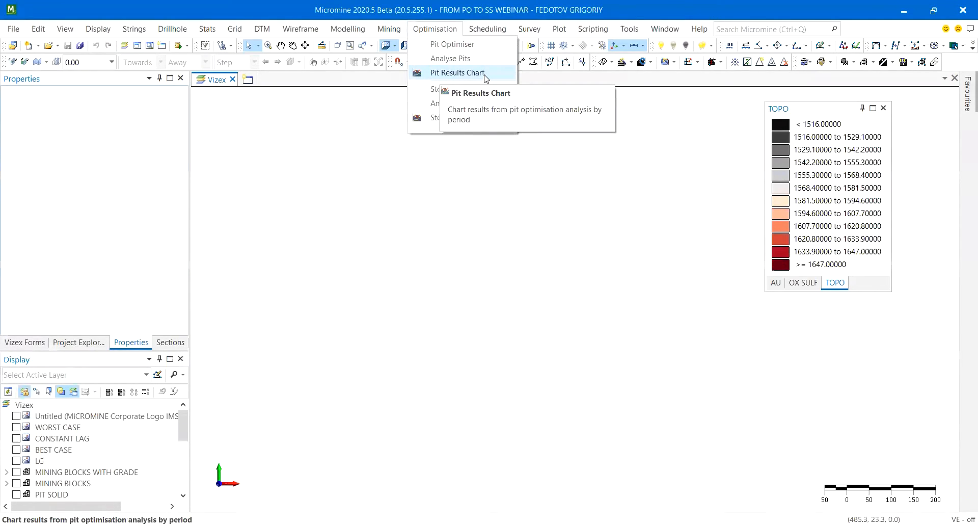
{"action": "left_click", "coordinate": [458, 72]}
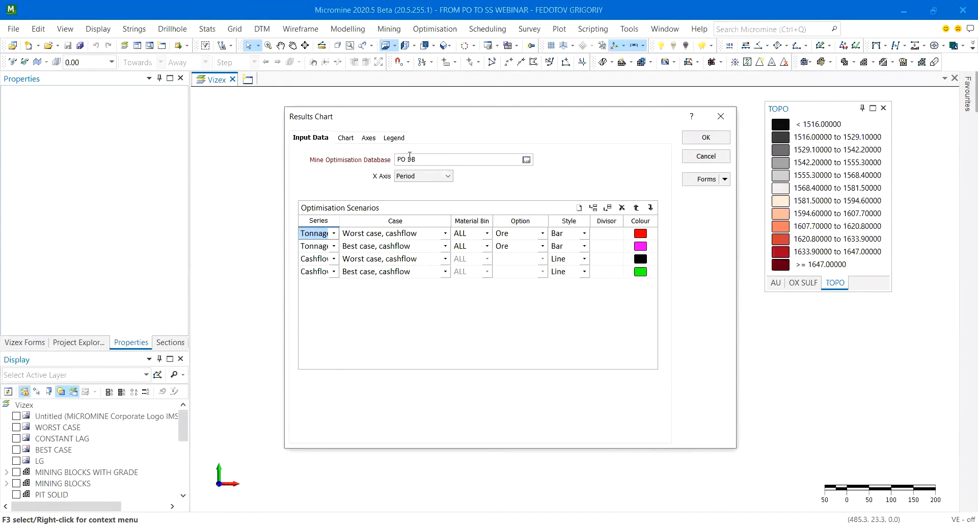
{"action": "left_click", "coordinate": [706, 179]}
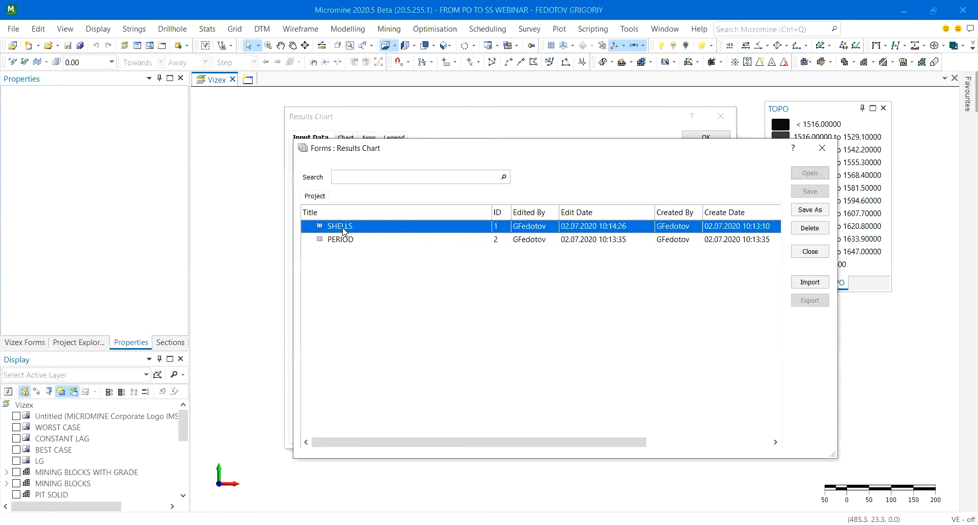
Set the chart's X axis to Stage and the case of the black cashflow series to Best case, cashflow.
{"action": "left_click", "coordinate": [421, 178]}
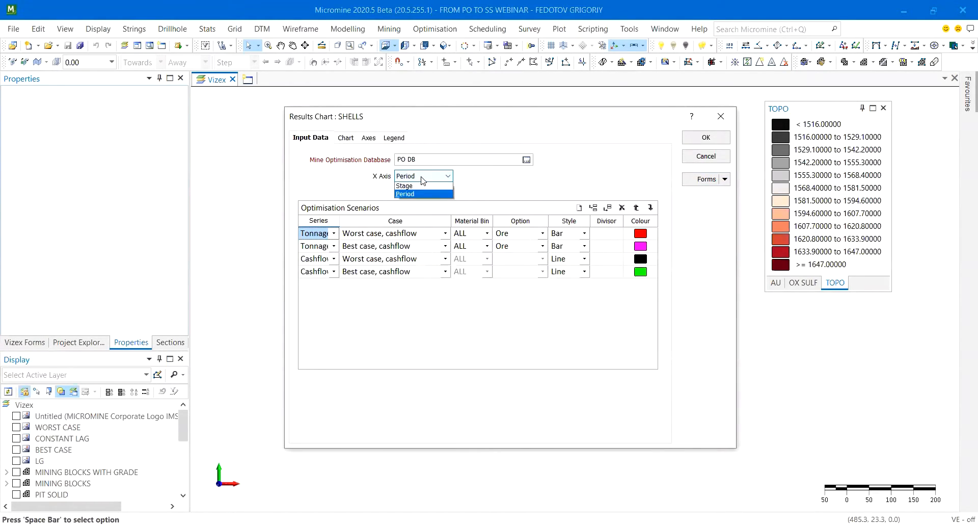
{"action": "left_click", "coordinate": [418, 187]}
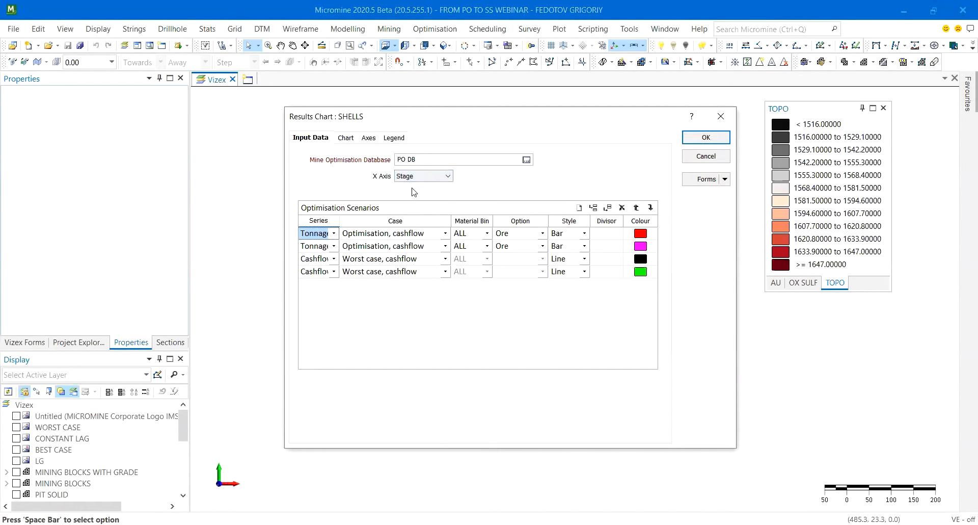
{"action": "left_click", "coordinate": [334, 263]}
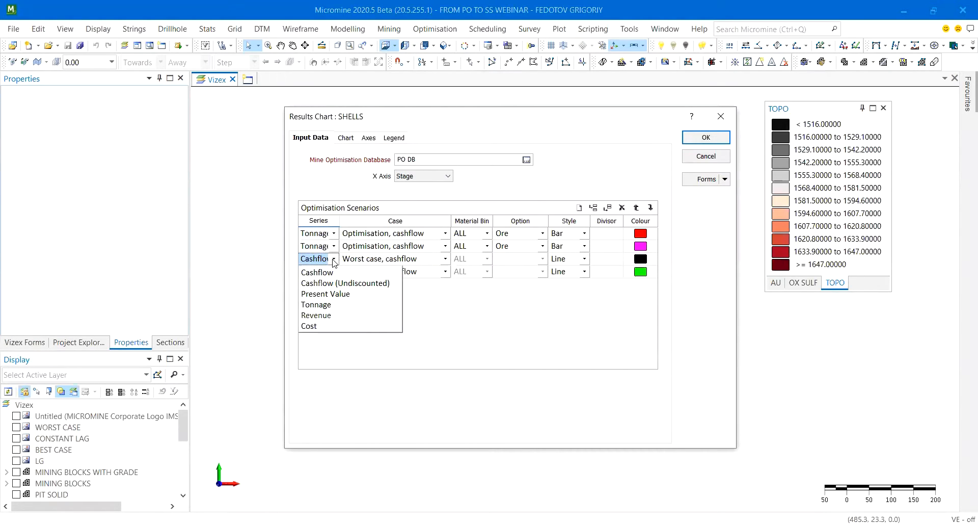
{"action": "left_click", "coordinate": [321, 273]}
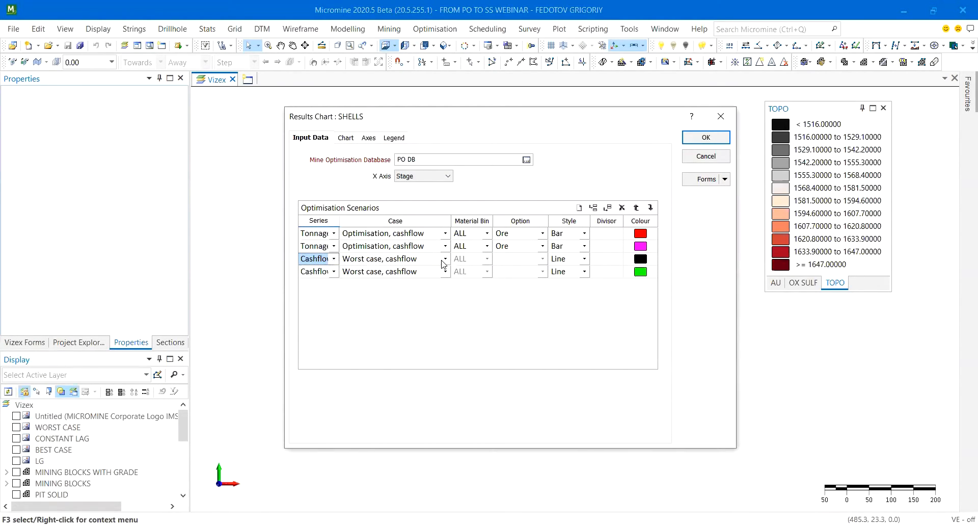
{"action": "left_click", "coordinate": [445, 258]}
{"action": "left_click", "coordinate": [395, 283]}
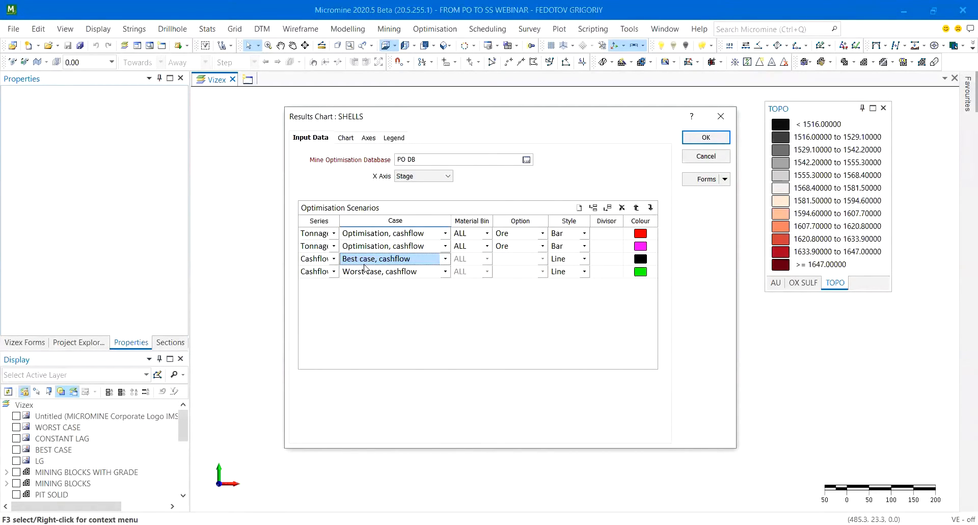
Set the option of the magenta tonnage series to Waste, keeping Tonnage as the series type of the red one.
{"action": "left_click", "coordinate": [326, 236]}
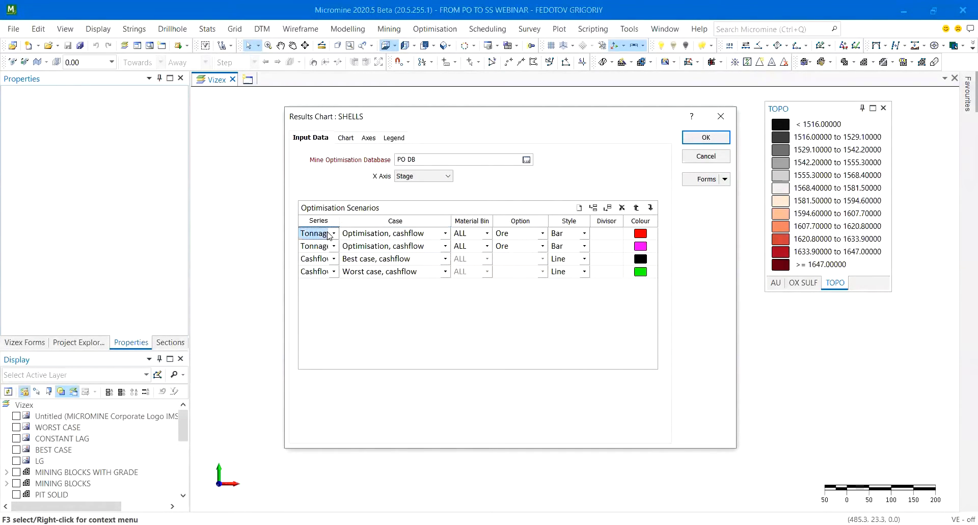
{"action": "left_click", "coordinate": [334, 235]}
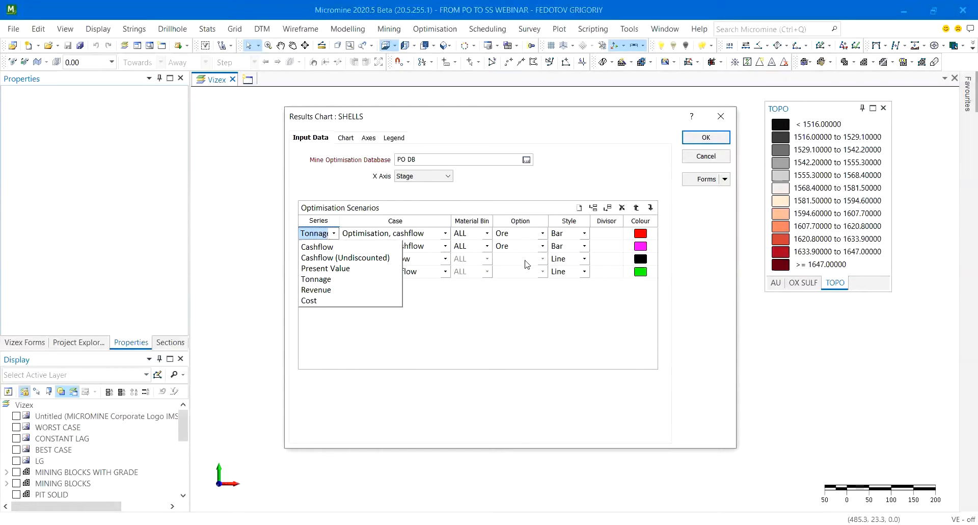
{"action": "left_click", "coordinate": [540, 305]}
{"action": "left_click", "coordinate": [542, 246]}
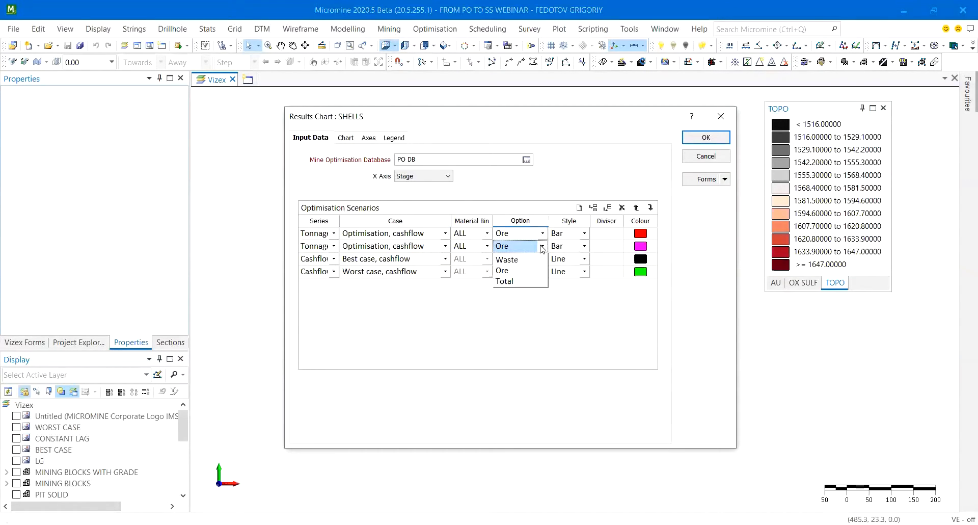
{"action": "left_click", "coordinate": [510, 260]}
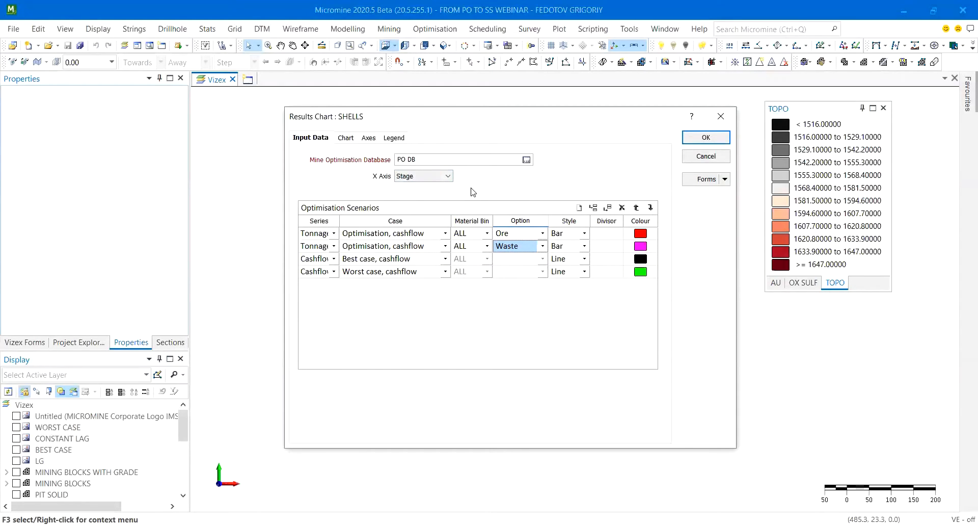
Change the style of the ore and waste tonnage series to Stacked Bar.
{"action": "left_click", "coordinate": [584, 234]}
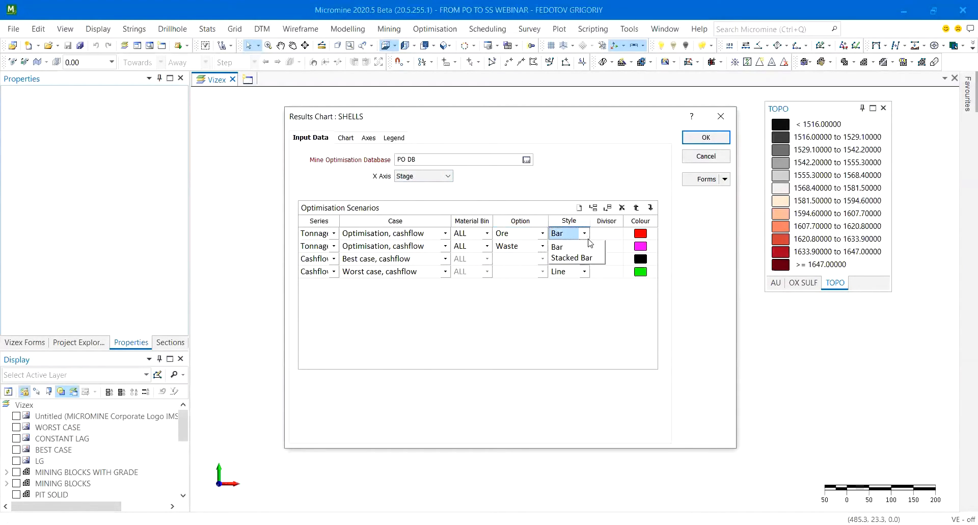
{"action": "left_click", "coordinate": [575, 257]}
{"action": "left_click", "coordinate": [584, 246]}
{"action": "left_click", "coordinate": [576, 271]}
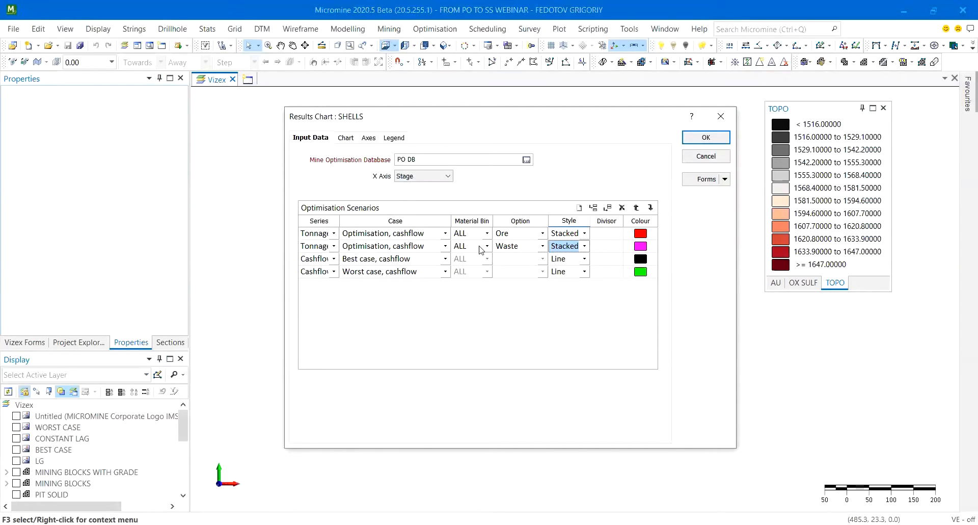
{"action": "left_click", "coordinate": [586, 231]}
{"action": "left_click", "coordinate": [606, 298]}
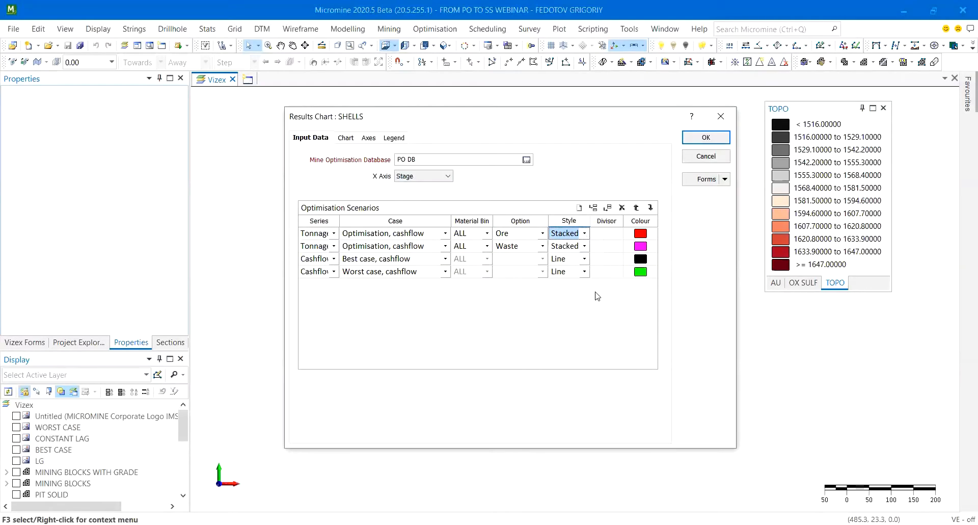
Generate the results chart by stage and examine the properties of the waste tonnage bar for shell 3.
{"action": "left_click", "coordinate": [705, 142]}
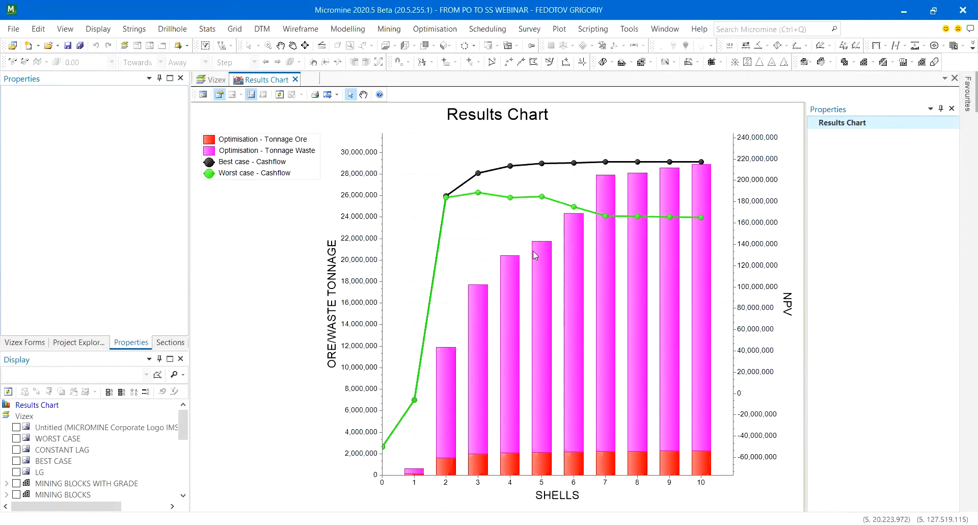
{"action": "left_click", "coordinate": [479, 325]}
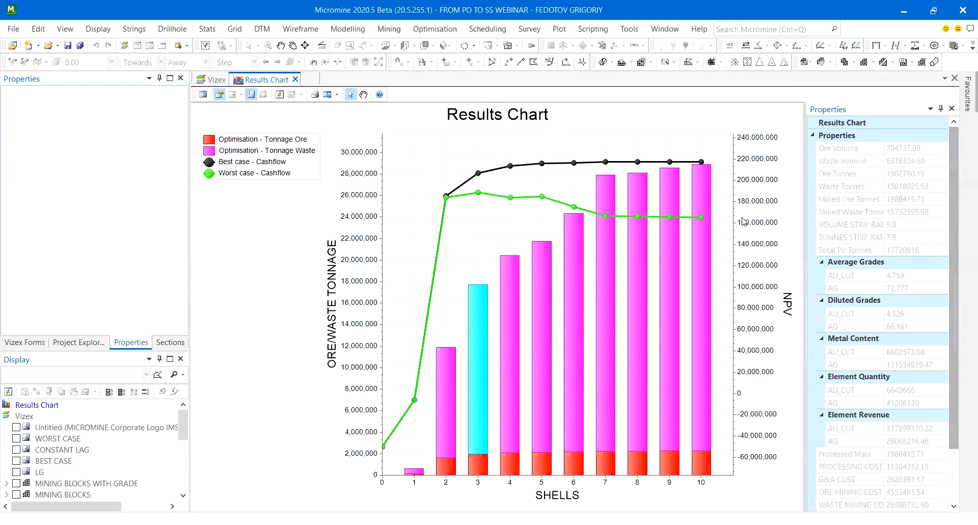
{"action": "scroll", "coordinate": [914, 244], "scroll_direction": "down", "scroll_amount": 1}
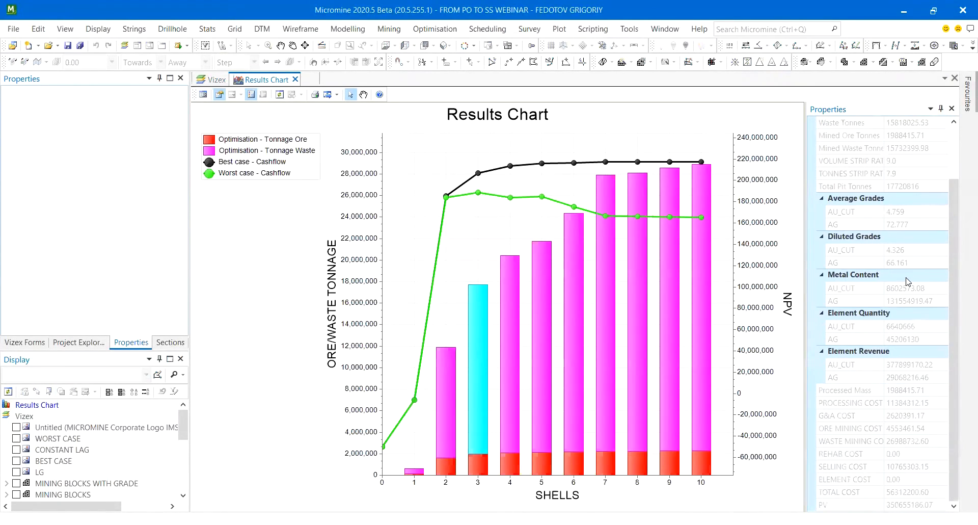
{"action": "scroll", "coordinate": [911, 339], "scroll_direction": "up", "scroll_amount": 1}
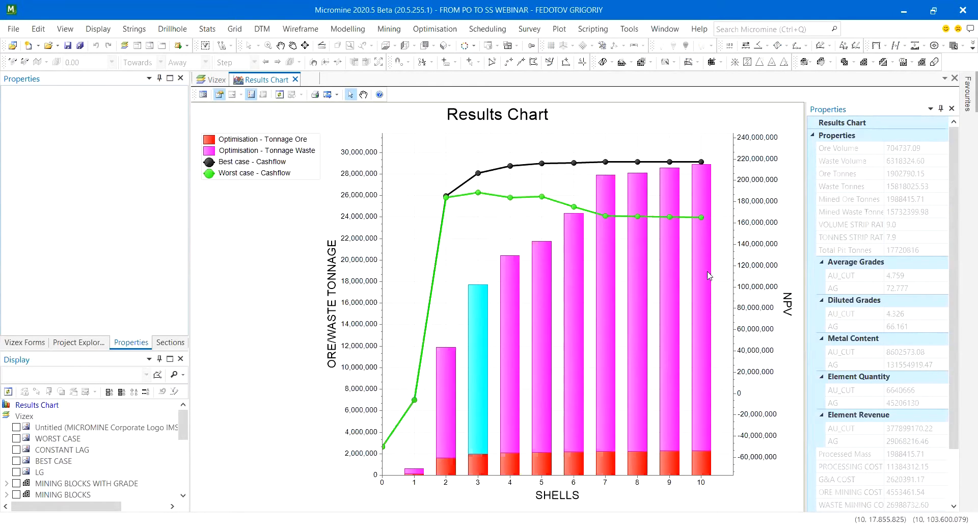
Redraw the results chart with the X axis set to Period and the green cashflow series set to Worst case, cashflow.
{"action": "left_click", "coordinate": [203, 95]}
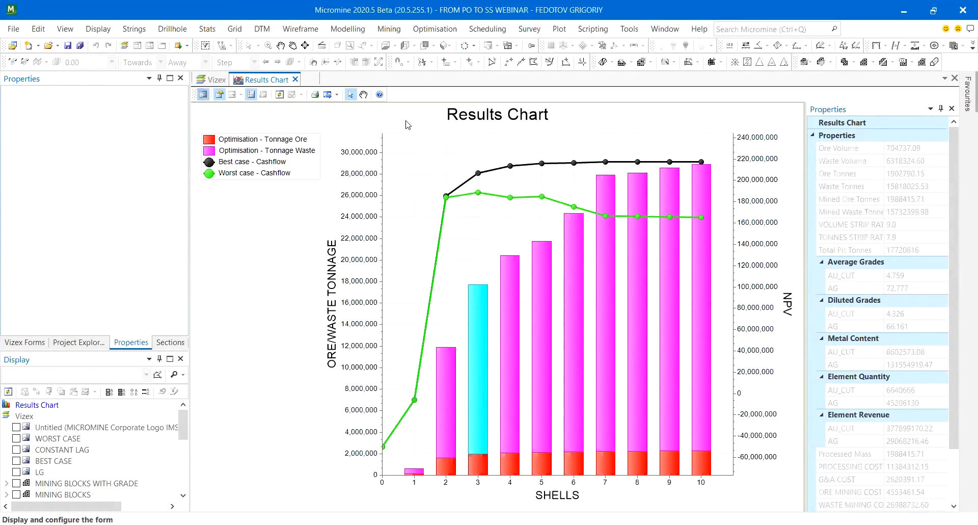
{"action": "left_click", "coordinate": [428, 213]}
{"action": "left_click", "coordinate": [426, 227]}
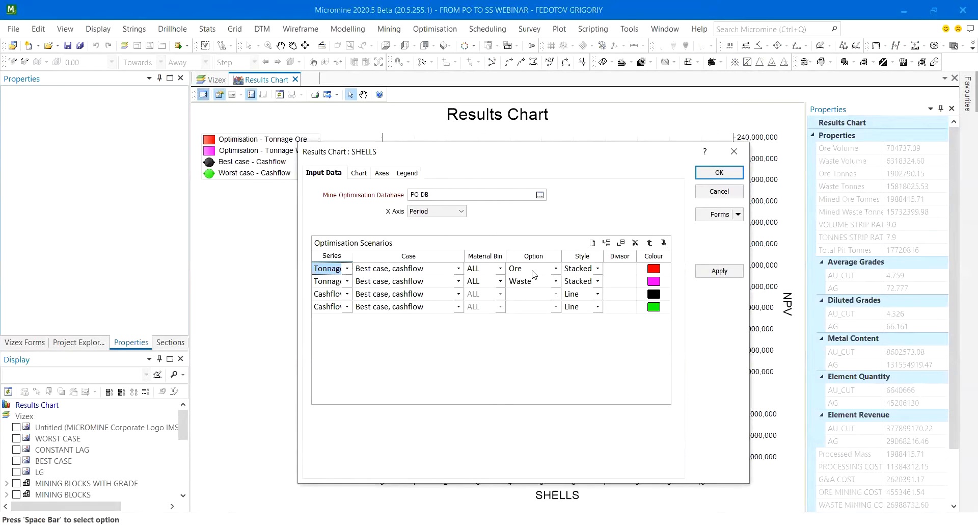
{"action": "left_click_drag", "start_coordinate": [535, 275], "coordinate": [529, 284]}
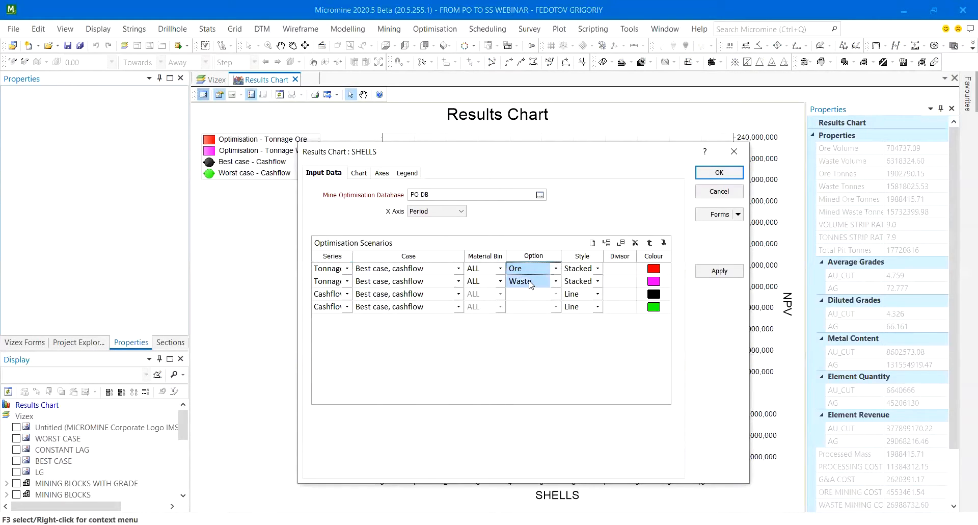
{"action": "left_click", "coordinate": [459, 306]}
{"action": "left_click", "coordinate": [410, 328]}
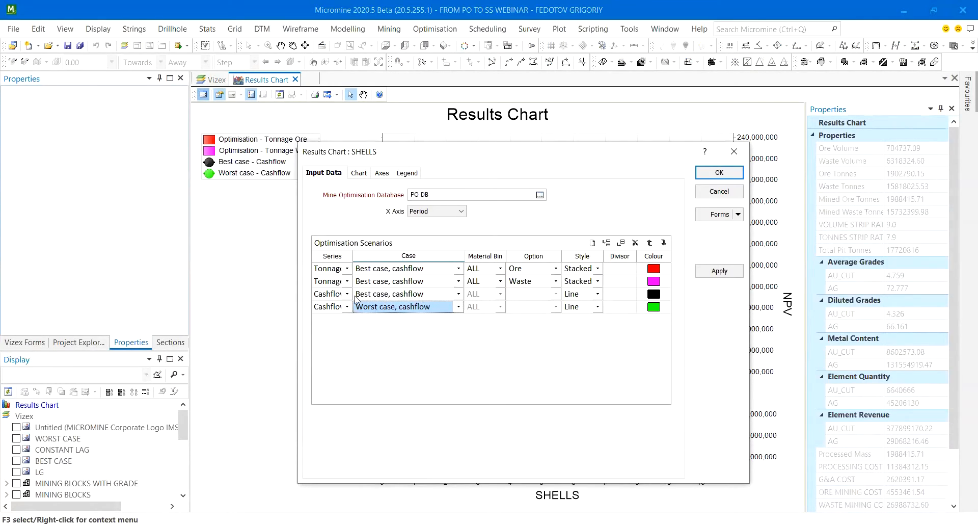
{"action": "left_click", "coordinate": [721, 181]}
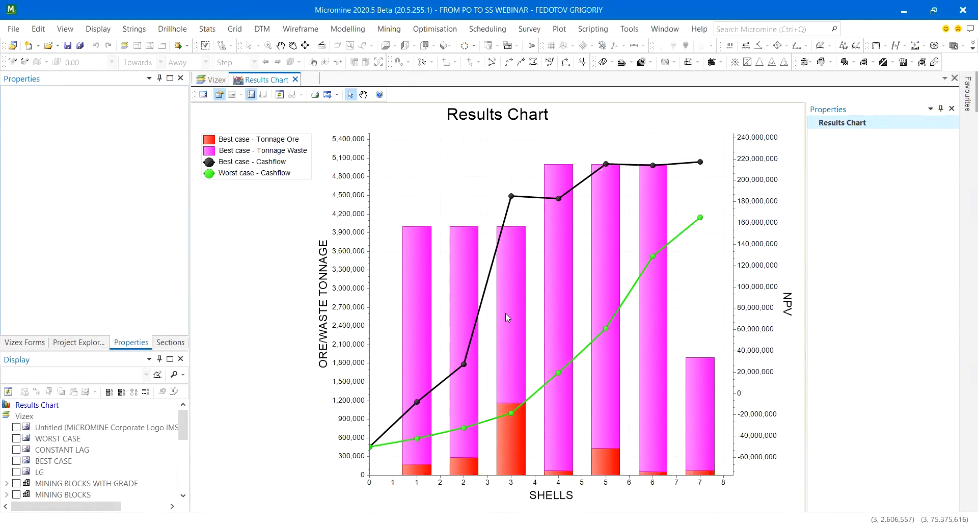
Examine the properties of the waste tonnage bar for period 4, and close the results chart.
{"action": "left_click", "coordinate": [558, 247]}
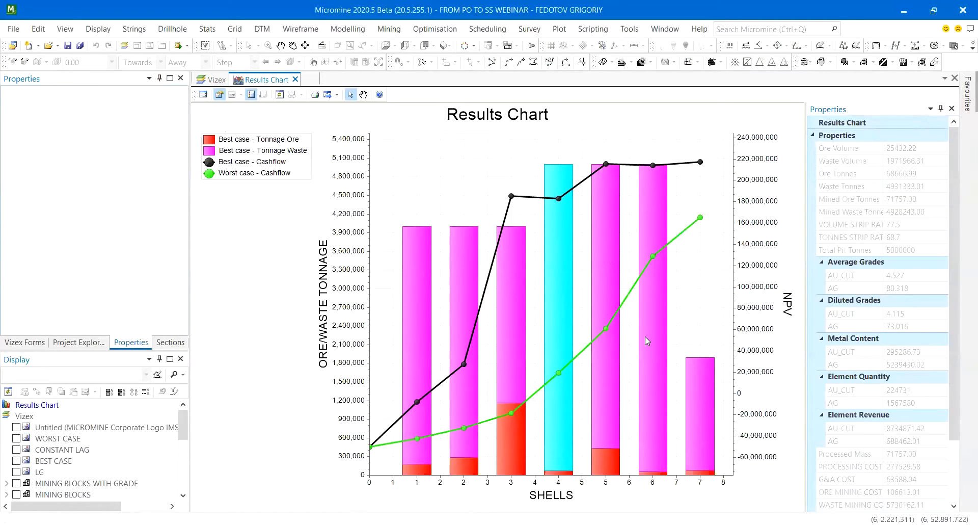
{"action": "left_click", "coordinate": [295, 80]}
{"action": "left_click", "coordinate": [492, 299]}
Display the EXACT O wireframe layer in Vizex and fit the view to it.
{"action": "scroll", "coordinate": [20, 458], "scroll_direction": "down", "scroll_amount": 6}
{"action": "scroll", "coordinate": [21, 457], "scroll_direction": "up", "scroll_amount": 4}
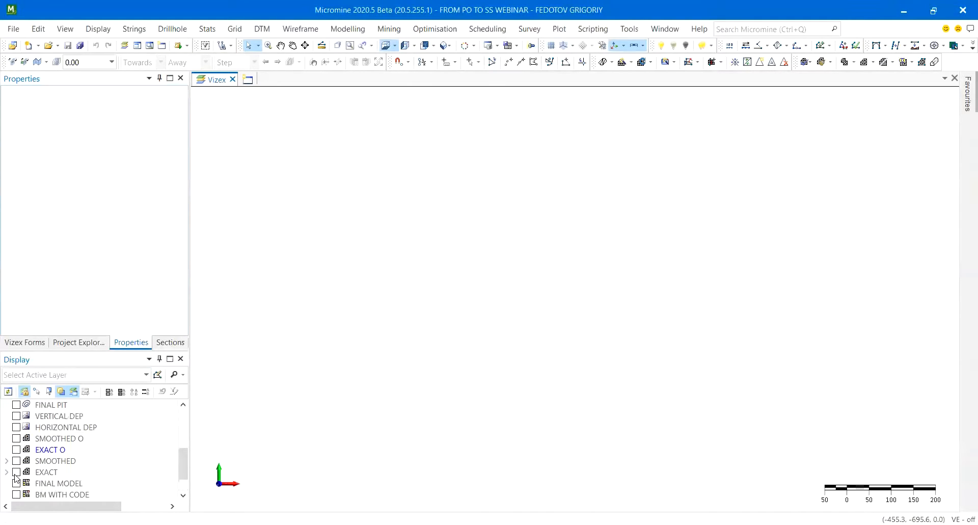
{"action": "scroll", "coordinate": [26, 446], "scroll_direction": "down", "scroll_amount": 1}
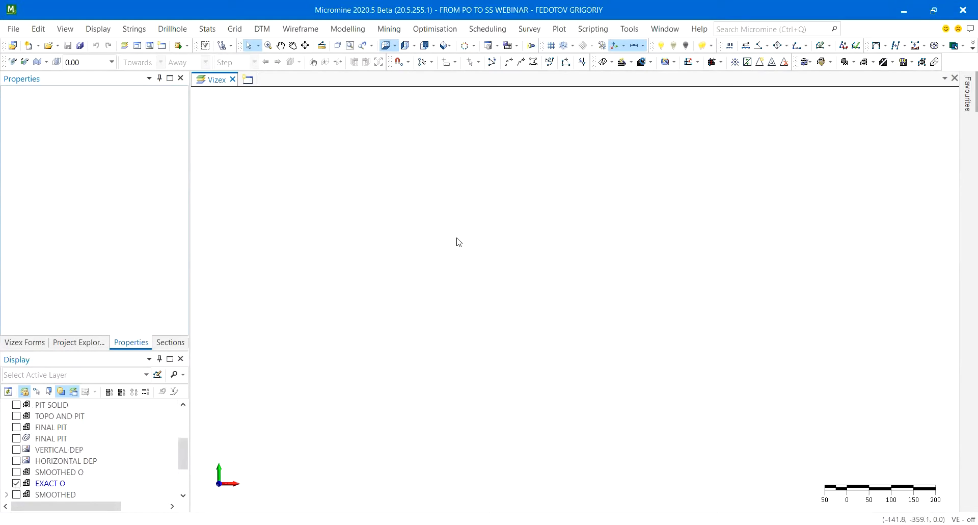
{"action": "left_click", "coordinate": [350, 46]}
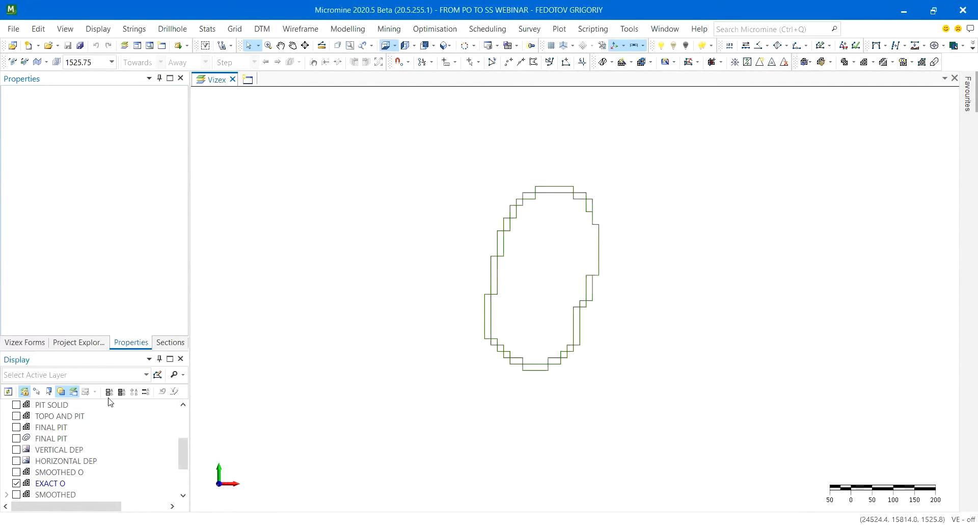
Set the EXACT O wireframe's draw style to 3D Shaded (Hollow) and inspect the pit shell in 3D.
{"action": "right_click", "coordinate": [54, 482]}
{"action": "mouse_move", "coordinate": [152, 299]}
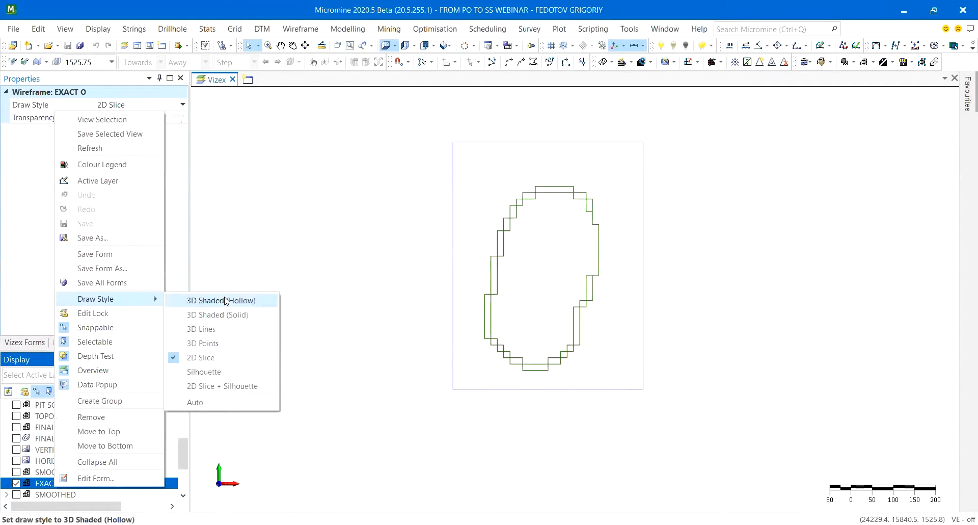
{"action": "left_click", "coordinate": [224, 300]}
{"action": "middle_click_drag", "start_coordinate": [633, 454], "coordinate": [722, 329]}
{"action": "left_click", "coordinate": [685, 385]}
{"action": "middle_click_drag", "start_coordinate": [570, 374], "coordinate": [498, 424]}
{"action": "scroll", "coordinate": [540, 336], "scroll_direction": "up", "scroll_amount": 2}
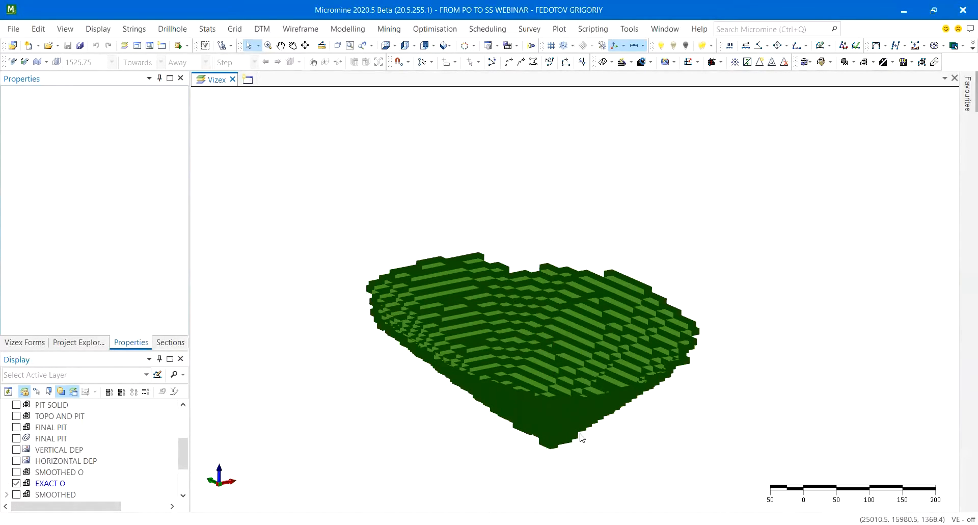
{"action": "right_click_drag", "start_coordinate": [667, 262], "coordinate": [620, 293]}
{"action": "scroll", "coordinate": [48, 460], "scroll_direction": "down", "scroll_amount": 2}
Display the BM block model together with the EXACT O pit shell and view both looking north.
{"action": "left_click", "coordinate": [17, 494]}
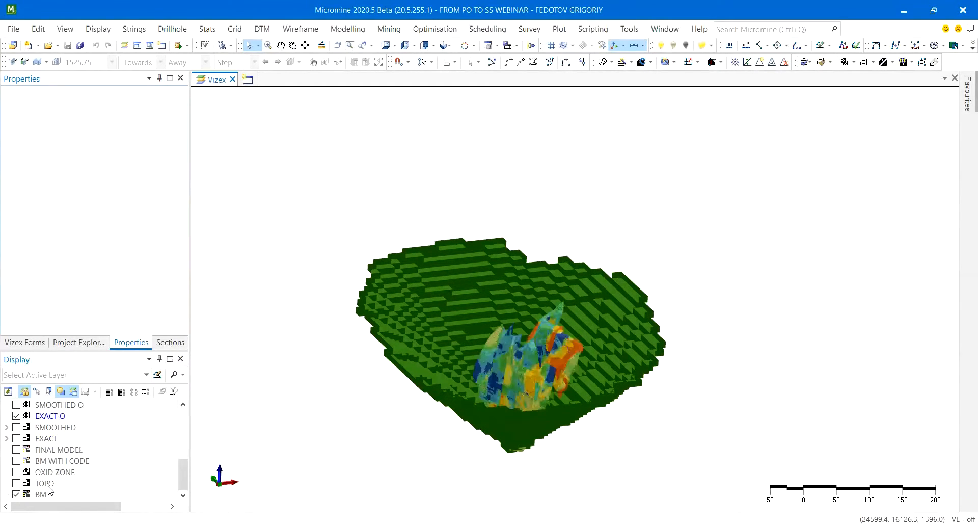
{"action": "right_click_drag", "start_coordinate": [449, 395], "coordinate": [458, 374]}
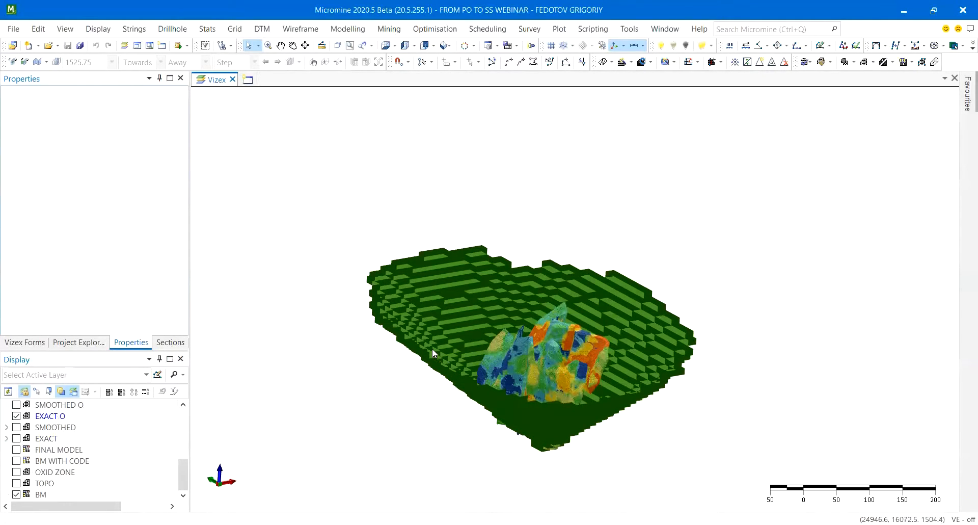
{"action": "left_click", "coordinate": [24, 342]}
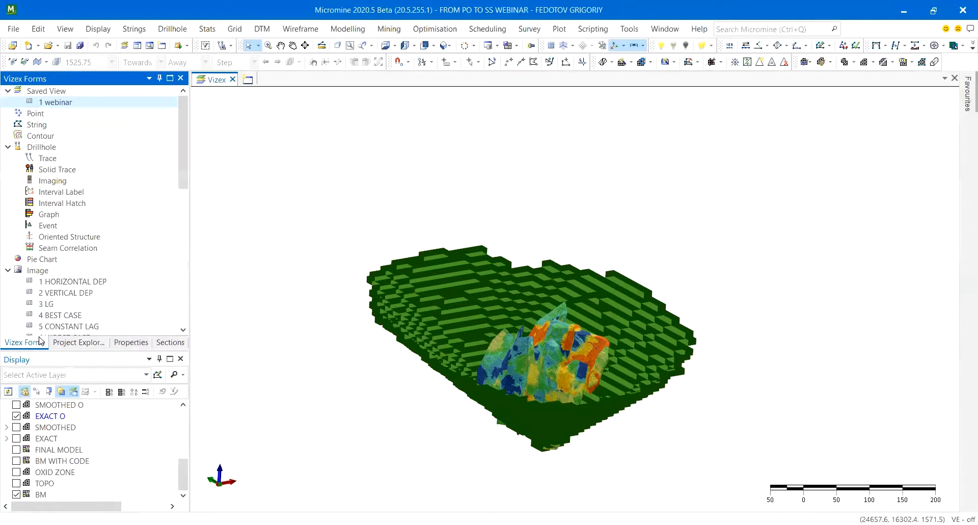
{"action": "left_click", "coordinate": [425, 45]}
{"action": "left_click", "coordinate": [57, 62]}
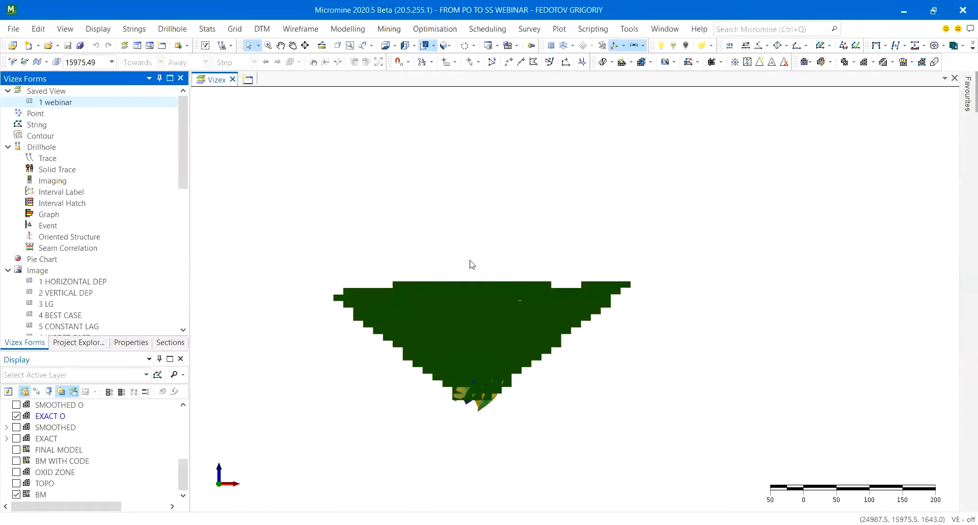
Look up the minimum Z extent in the metadata of the EXACT|10 wireframe, and close its properties.
{"action": "left_click", "coordinate": [52, 416]}
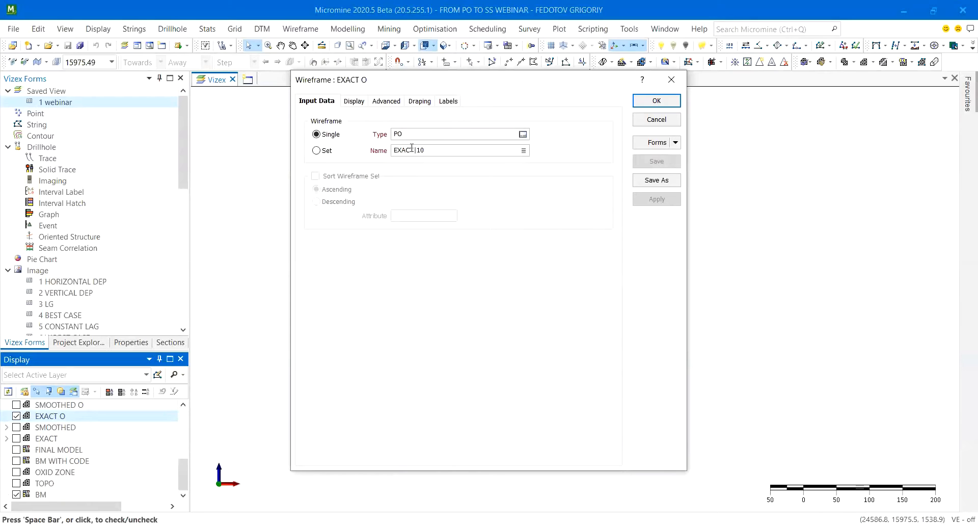
{"action": "key", "text": "F4"}
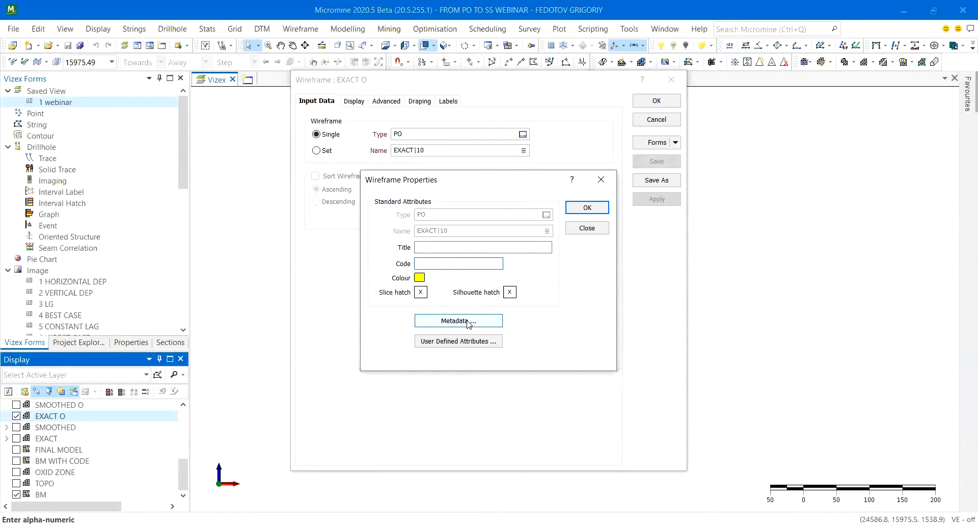
{"action": "left_click", "coordinate": [459, 320]}
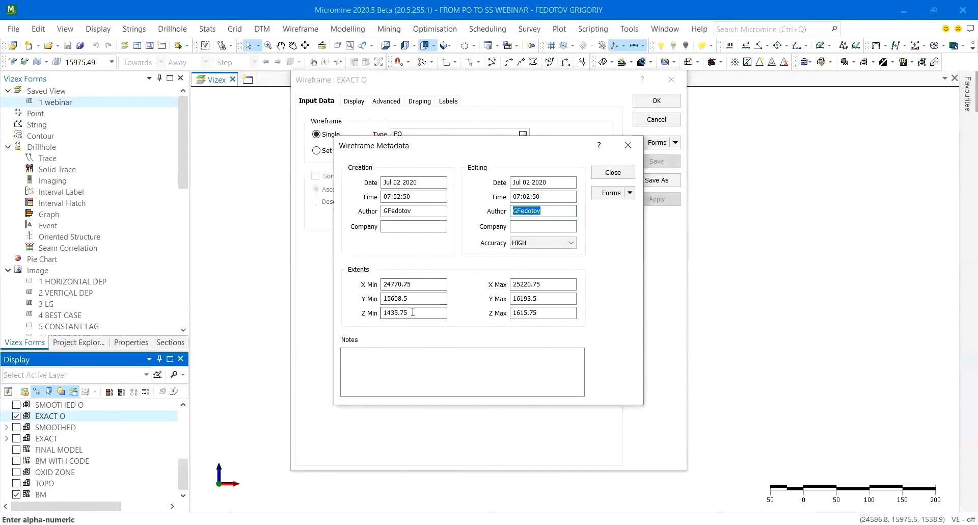
{"action": "left_click_drag", "start_coordinate": [413, 312], "coordinate": [356, 310]}
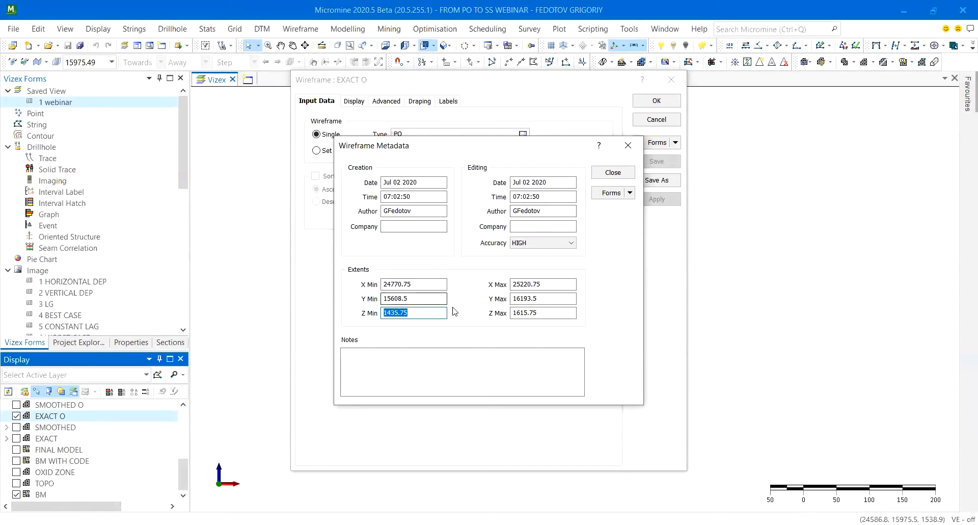
{"action": "left_click", "coordinate": [628, 145]}
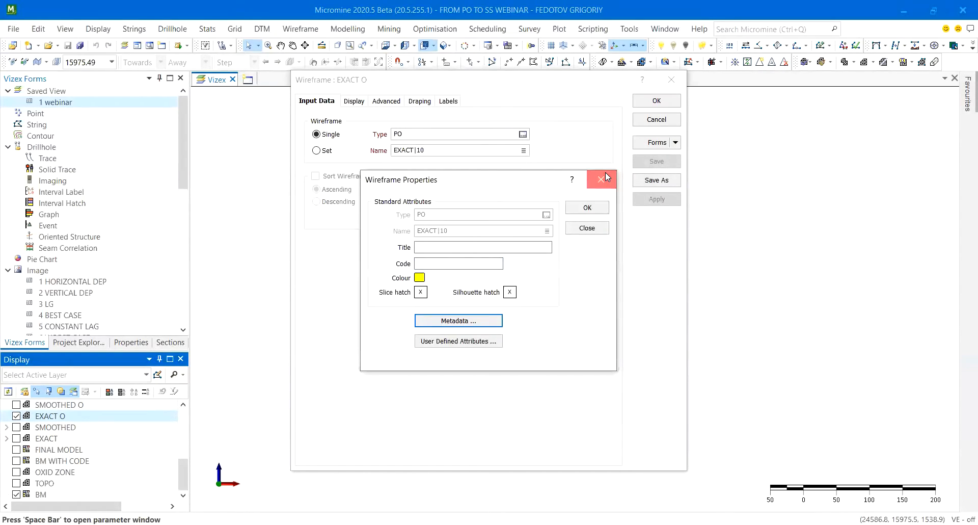
{"action": "left_click", "coordinate": [605, 174]}
Switch to the plan view from above and set the section elevation to 1435.75.
{"action": "left_click", "coordinate": [385, 45]}
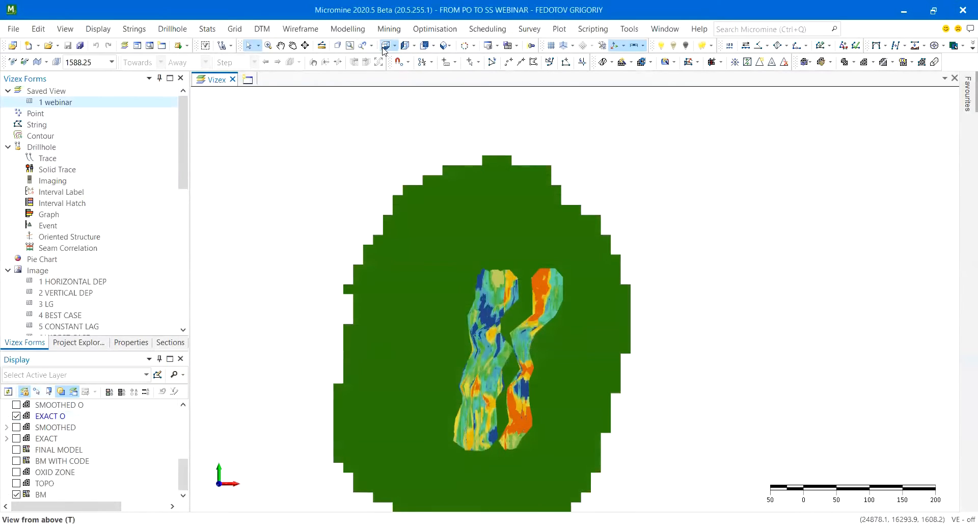
{"action": "scroll", "coordinate": [493, 178], "scroll_direction": "down", "scroll_amount": 2}
{"action": "middle_click_drag", "start_coordinate": [486, 243], "coordinate": [500, 203]}
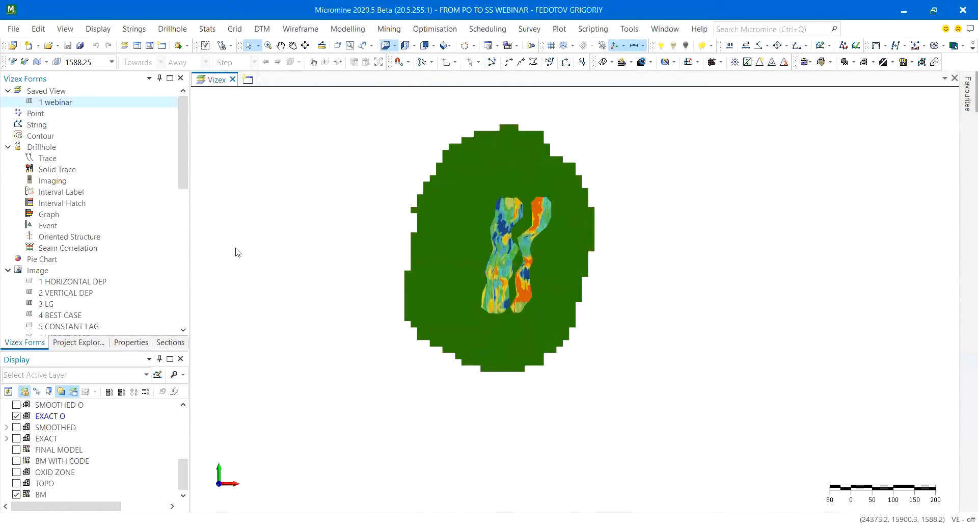
{"action": "left_click", "coordinate": [92, 62]}
{"action": "type", "text": "1435.7"}
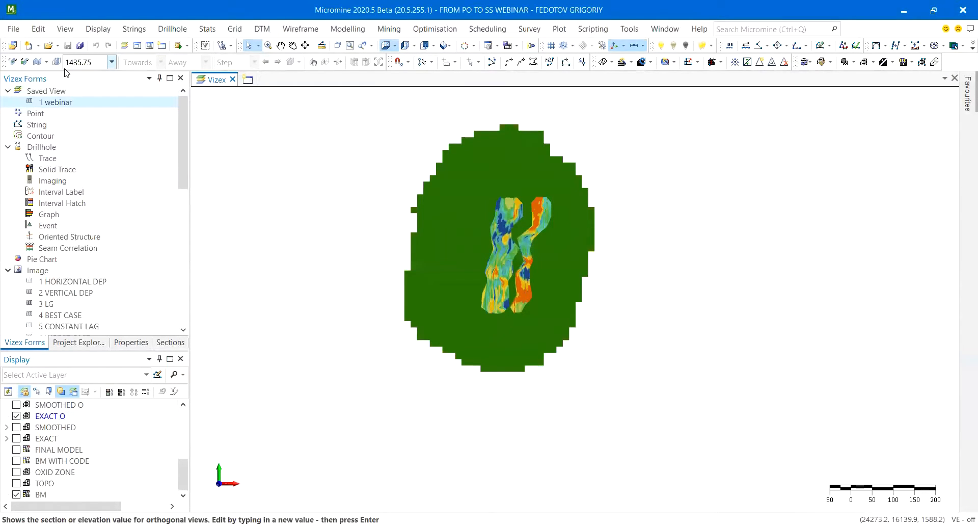
Set the draw style of both the EXACT O wireframe and the BM block model to 2D Slice.
{"action": "right_click", "coordinate": [51, 415]}
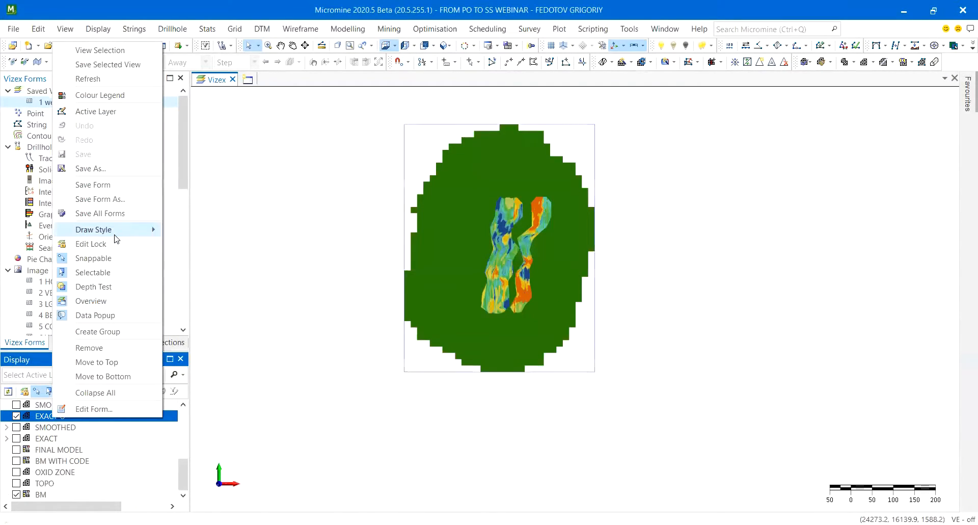
{"action": "mouse_move", "coordinate": [127, 229]}
{"action": "left_click", "coordinate": [211, 291]}
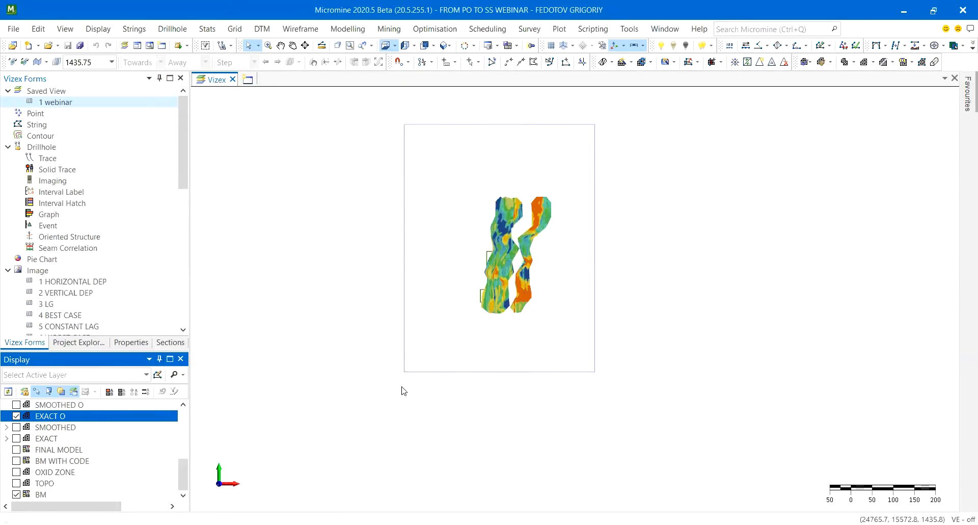
{"action": "right_click", "coordinate": [41, 494]}
{"action": "mouse_move", "coordinate": [127, 288]}
{"action": "left_click", "coordinate": [199, 337]}
{"action": "scroll", "coordinate": [463, 281], "scroll_direction": "up", "scroll_amount": 3}
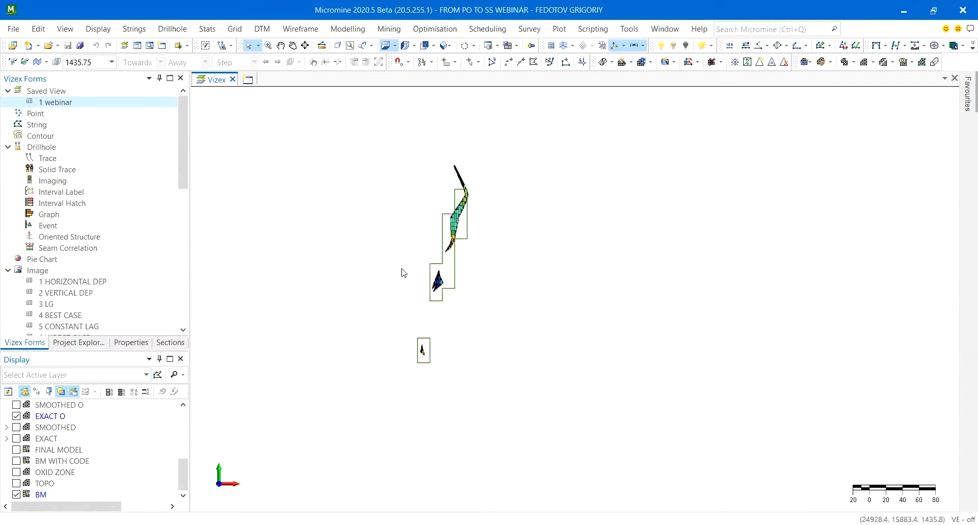
Open a new Pit Design form on its input data.
{"action": "scroll", "coordinate": [115, 203], "scroll_direction": "down", "scroll_amount": 10}
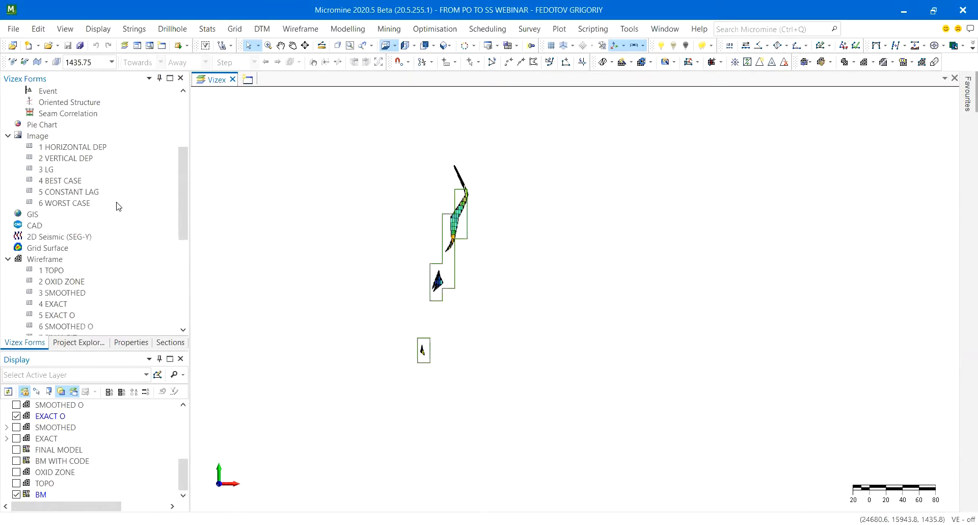
{"action": "scroll", "coordinate": [58, 278], "scroll_direction": "down", "scroll_amount": 1}
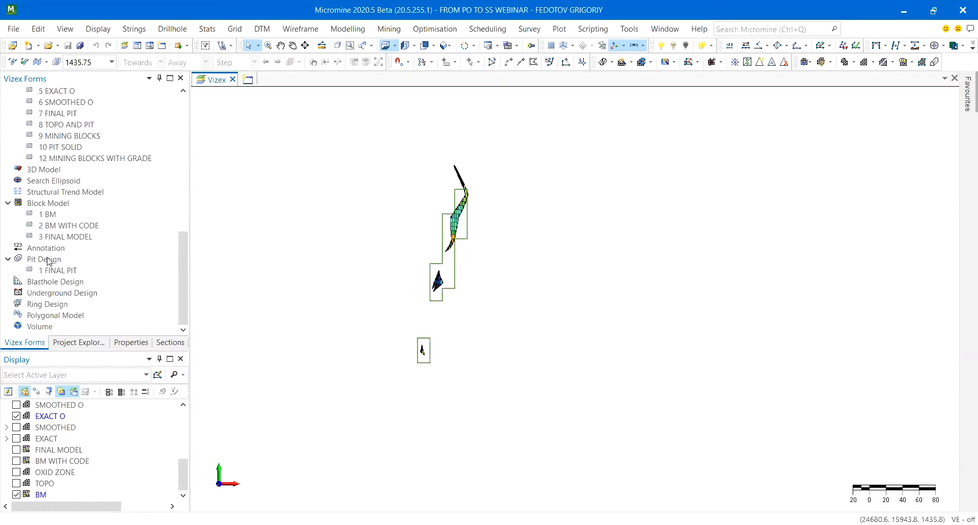
{"action": "left_click", "coordinate": [42, 260]}
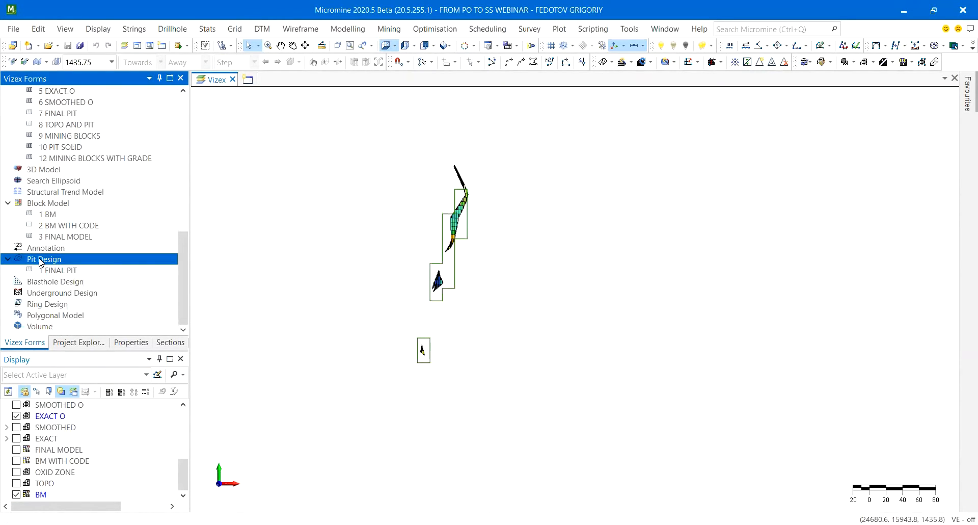
{"action": "double_click", "coordinate": [42, 261]}
{"action": "left_click", "coordinate": [333, 73]}
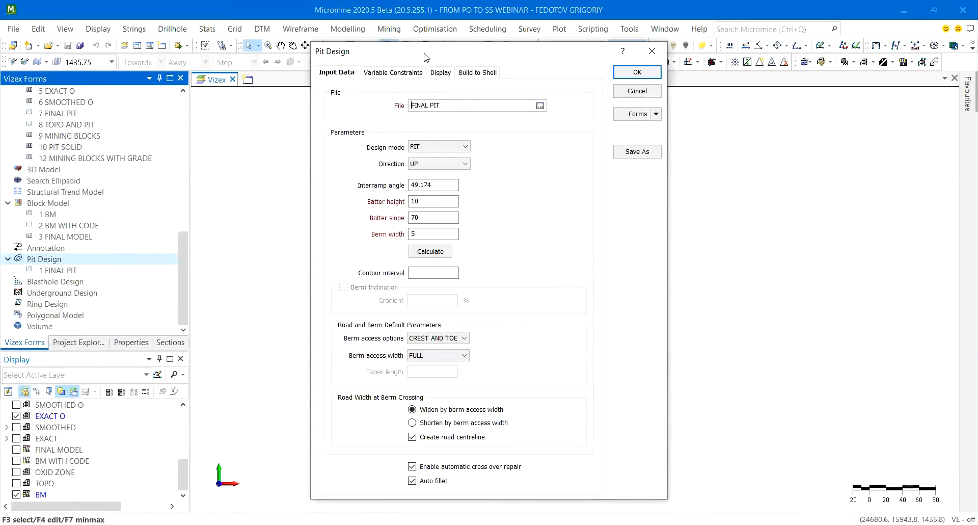
{"action": "left_click_drag", "start_coordinate": [426, 57], "coordinate": [445, 69]}
Create a new pit file named PIT as the file for the pit design.
{"action": "left_click", "coordinate": [674, 125]}
{"action": "right_click", "coordinate": [500, 113]}
{"action": "right_click", "coordinate": [489, 118]}
{"action": "left_click", "coordinate": [538, 155]}
{"action": "type", "text": "PIT"}
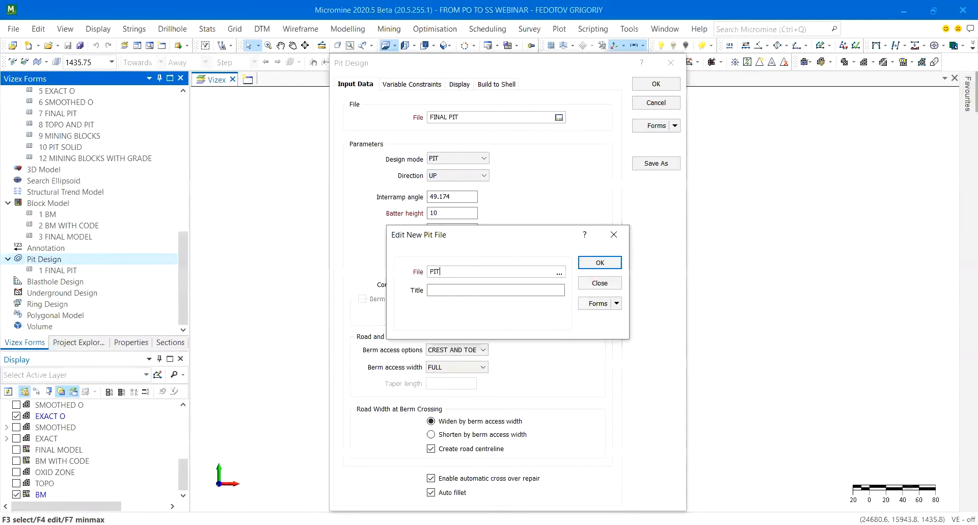
{"action": "left_click", "coordinate": [606, 263]}
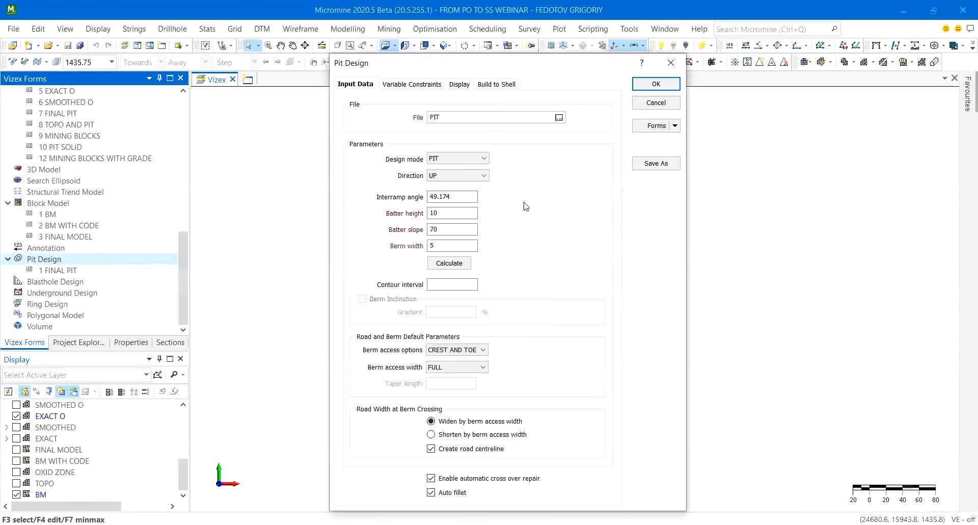
Set the pit's design mode to PIT and its design direction to UP.
{"action": "left_click", "coordinate": [454, 160]}
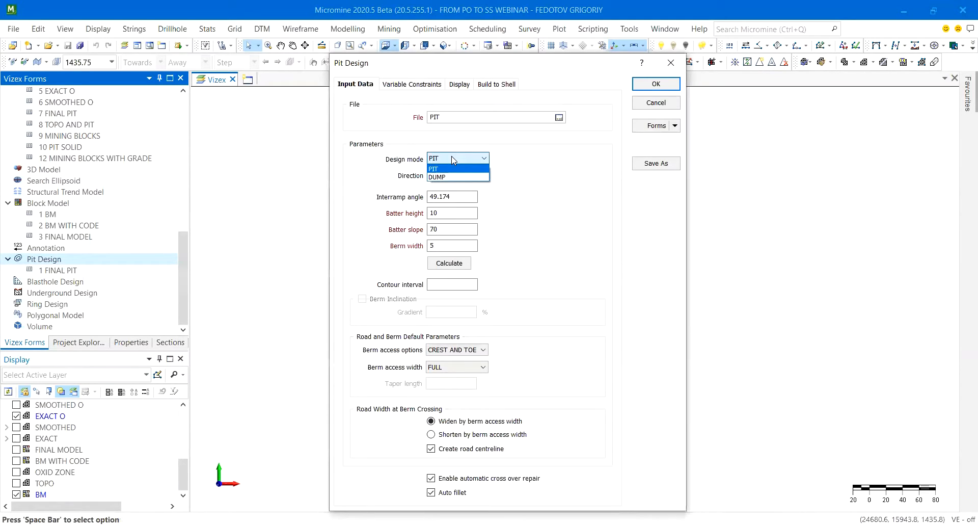
{"action": "left_click", "coordinate": [448, 168]}
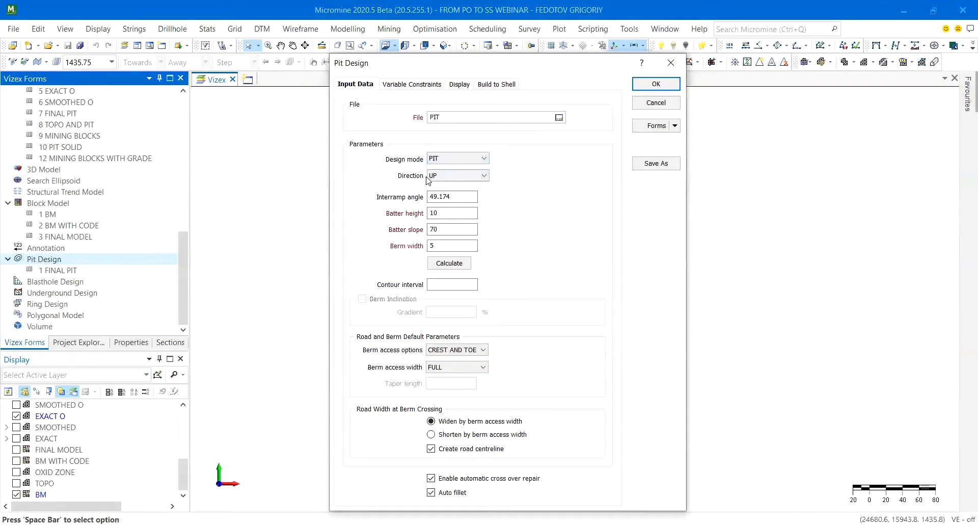
{"action": "left_click", "coordinate": [450, 176]}
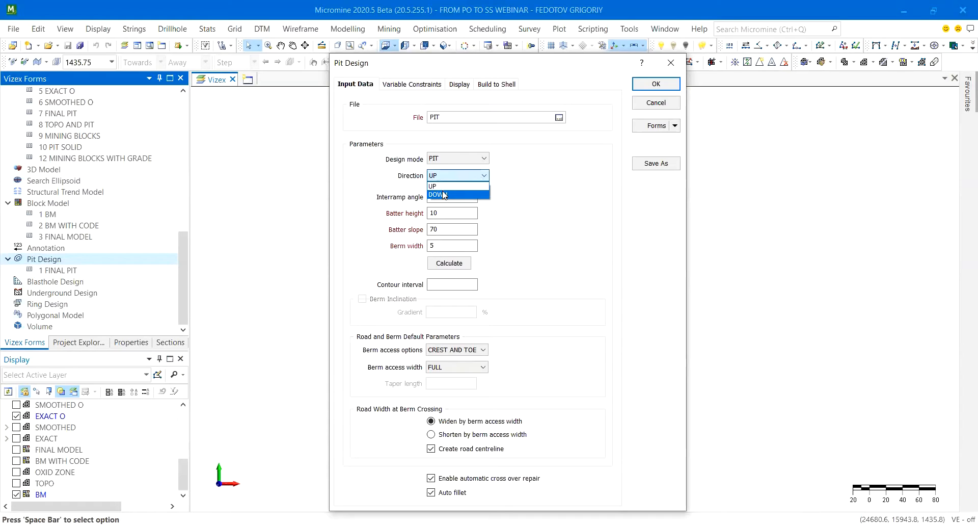
{"action": "left_click", "coordinate": [495, 192]}
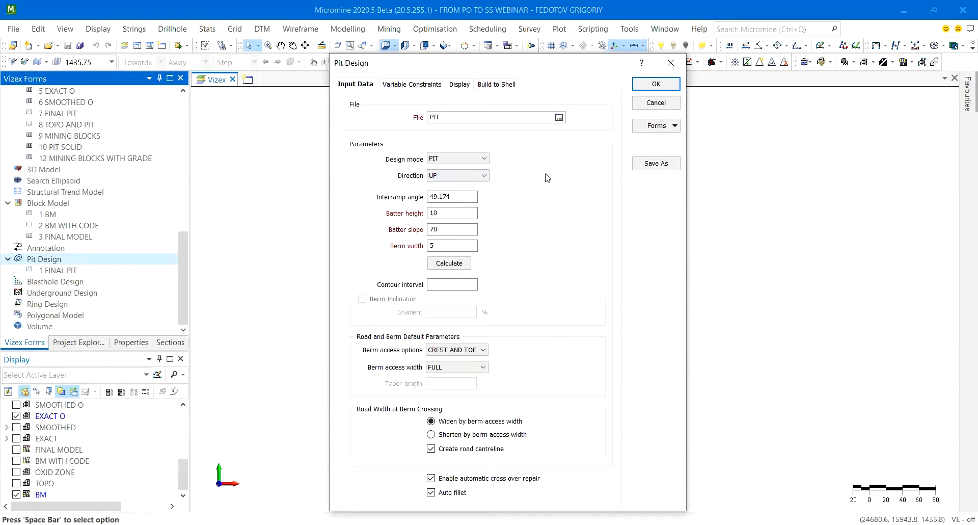
Clear and recalculate the interramp angle from batter height 10, batter slope 70 and berm width 5, and do the same for the batter height.
{"action": "left_click", "coordinate": [436, 213]}
{"action": "double_click", "coordinate": [447, 197]}
{"action": "key", "text": "BackSpace"}
{"action": "left_click", "coordinate": [448, 213]}
{"action": "left_click", "coordinate": [448, 229]}
{"action": "left_click", "coordinate": [451, 245]}
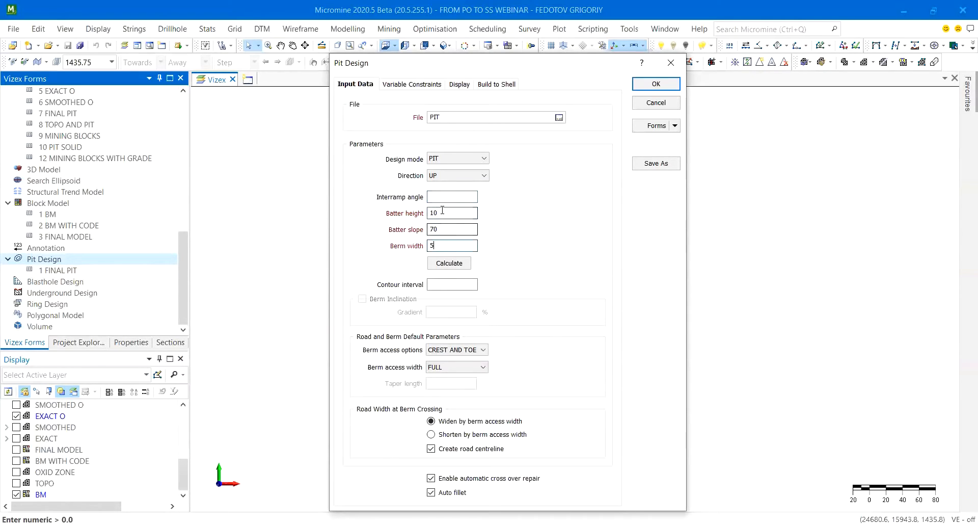
{"action": "left_click", "coordinate": [450, 266]}
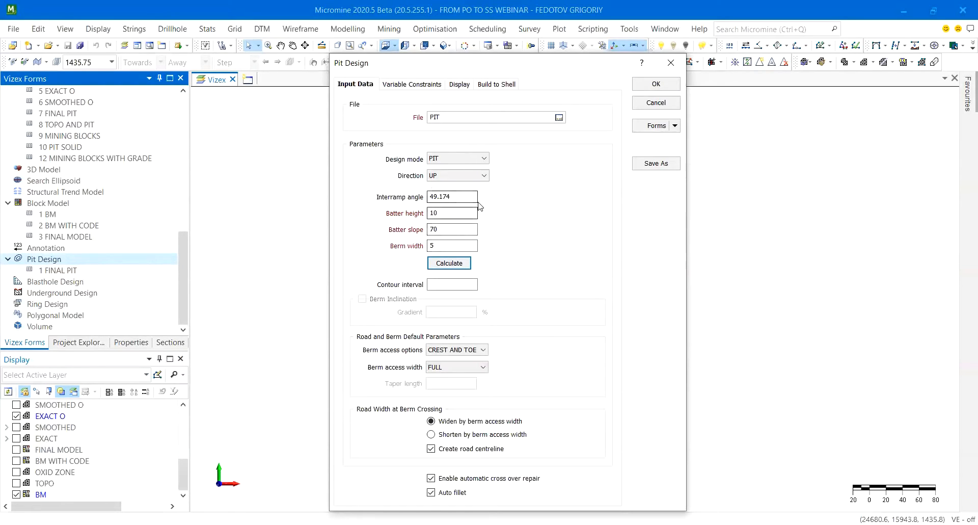
{"action": "left_click", "coordinate": [430, 214]}
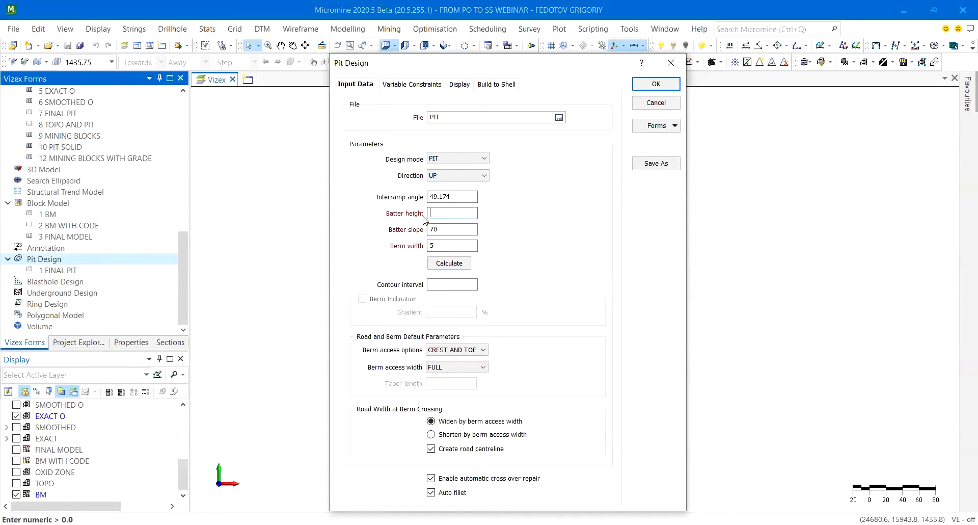
{"action": "left_click", "coordinate": [450, 263]}
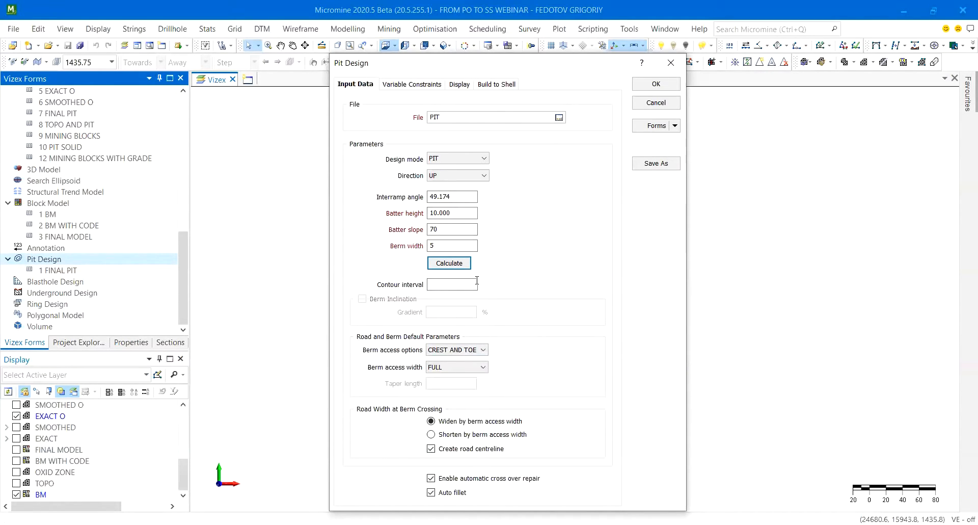
Enable variable constraints for the pit design, examine the block model and wireframe options, and disable the constraints again.
{"action": "left_click", "coordinate": [418, 86]}
{"action": "left_click", "coordinate": [417, 104]}
{"action": "left_click", "coordinate": [386, 271]}
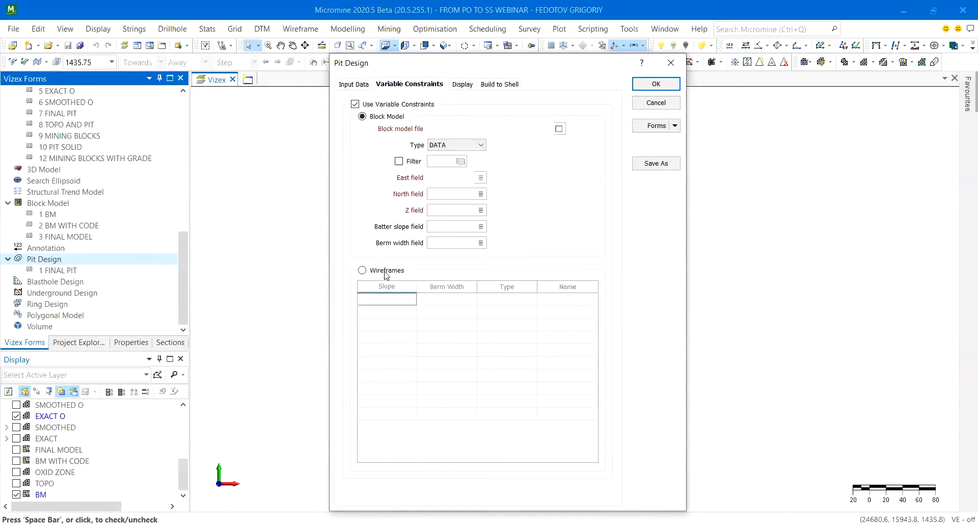
{"action": "left_click", "coordinate": [387, 116]}
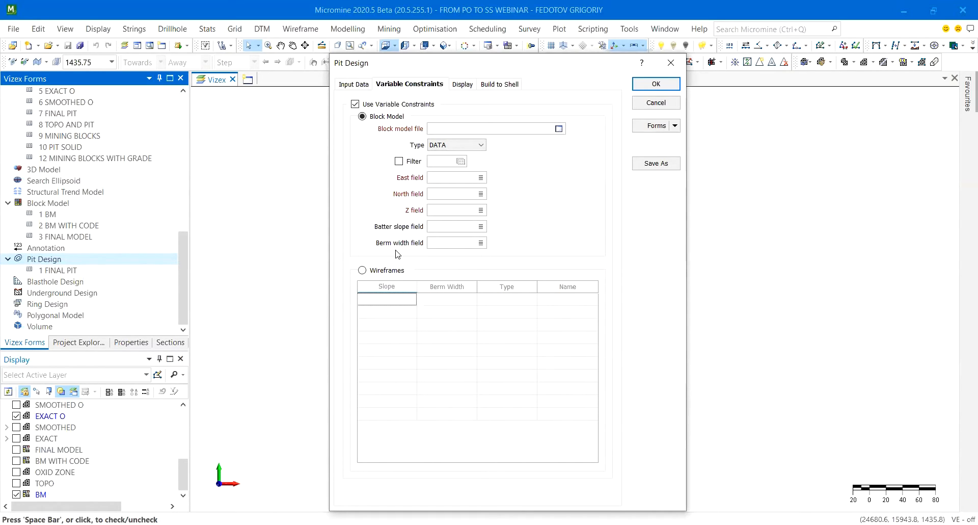
{"action": "left_click", "coordinate": [399, 105]}
Review the pit design's line styles, turn off adjustment to the optimised shell boundary, and accept the pit design settings.
{"action": "left_click", "coordinate": [465, 84]}
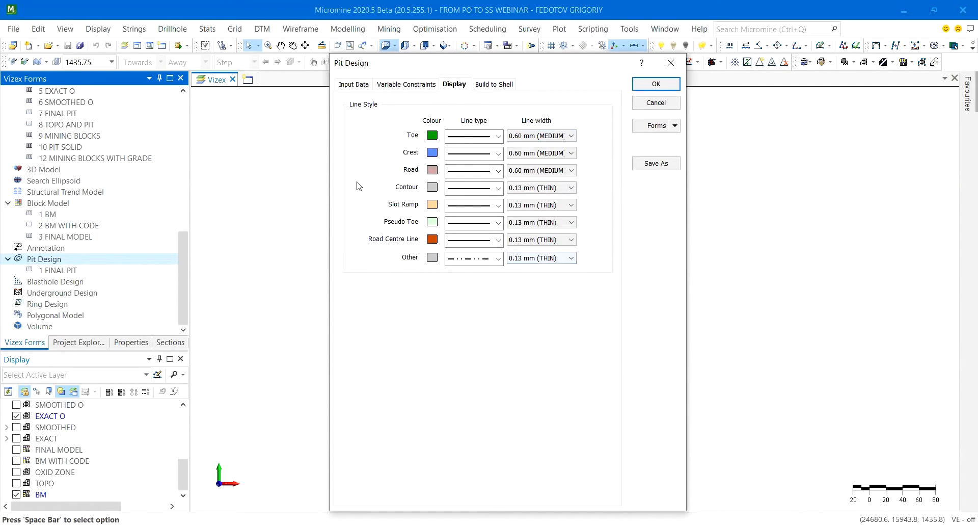
{"action": "left_click", "coordinate": [507, 88]}
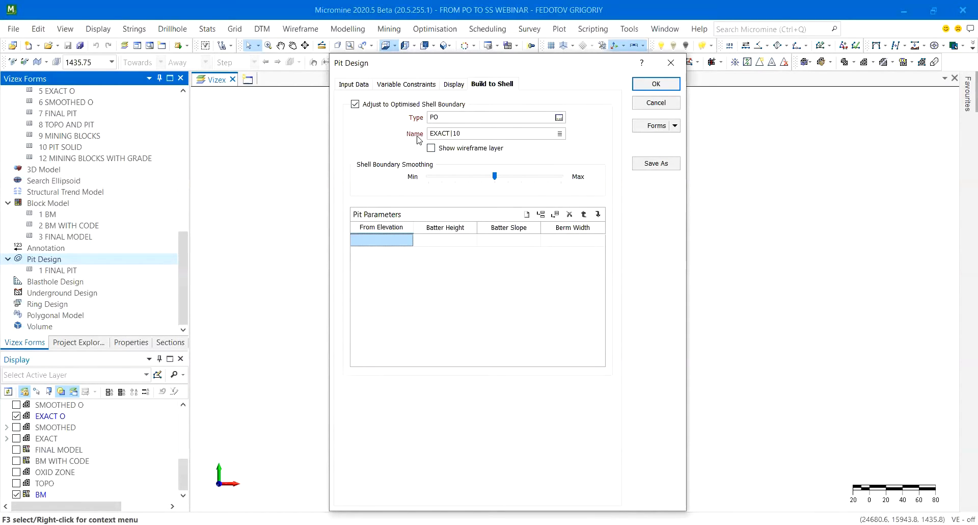
{"action": "left_click", "coordinate": [374, 106]}
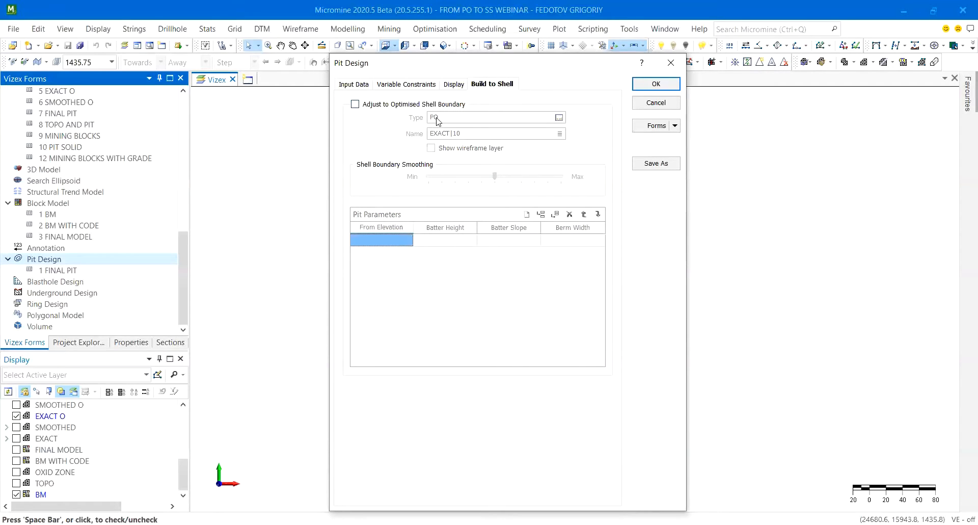
{"action": "left_click", "coordinate": [657, 84]}
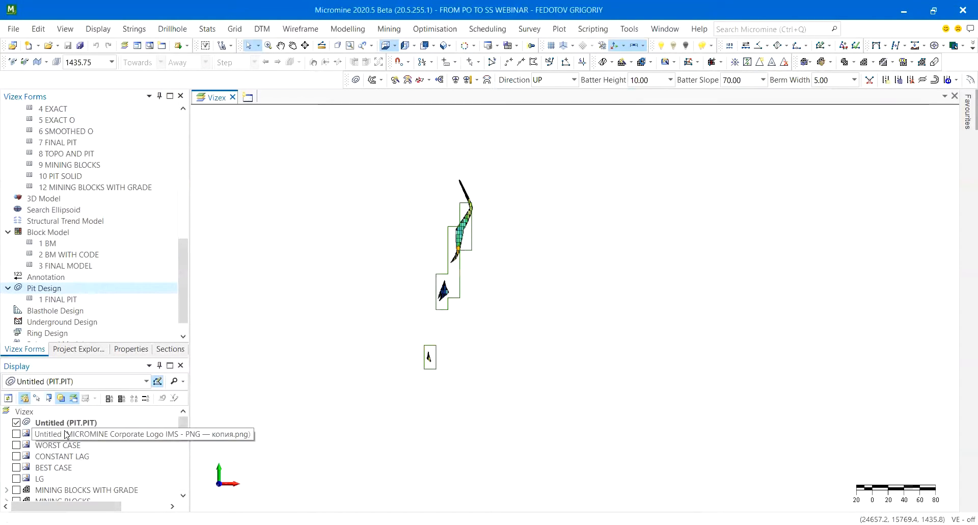
Digitise a closed pit floor outline at elevation 1435.75, snapped to the outer corners of the main EXACT O shell contour.
{"action": "left_click_drag", "start_coordinate": [344, 78], "coordinate": [293, 79]}
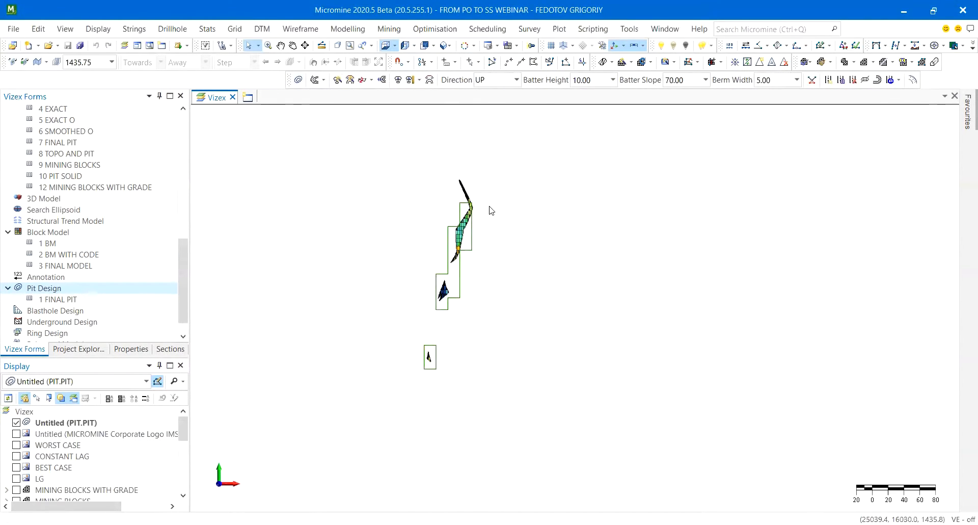
{"action": "scroll", "coordinate": [458, 283], "scroll_direction": "up", "scroll_amount": 2}
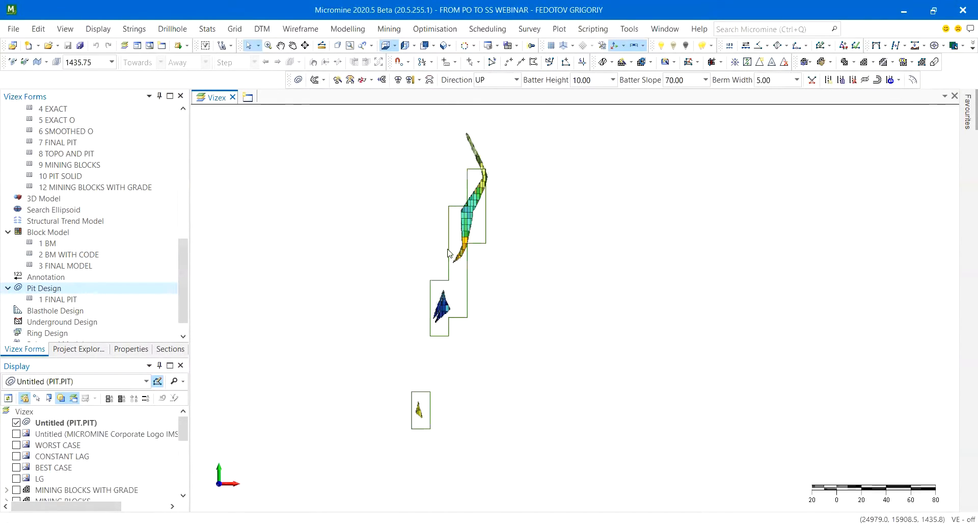
{"action": "left_click", "coordinate": [315, 80]}
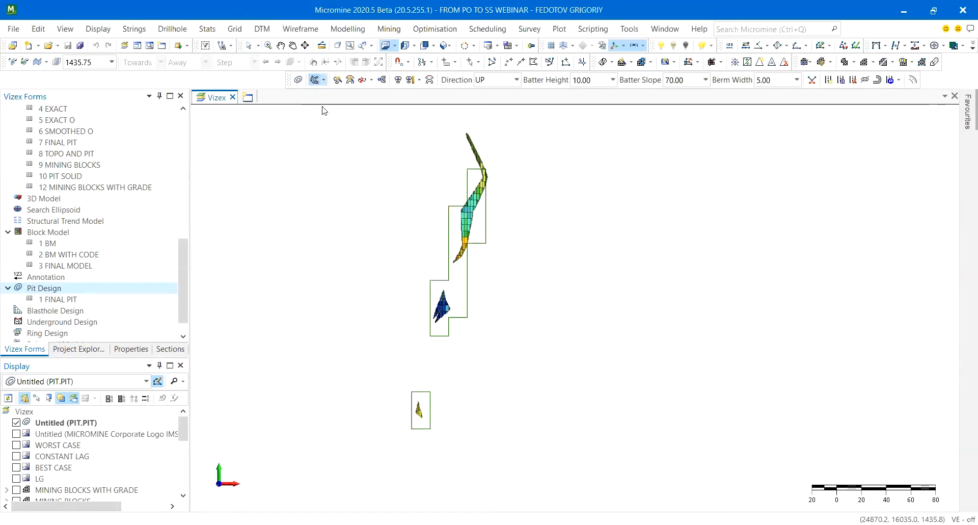
{"action": "left_click", "coordinate": [401, 64]}
{"action": "left_click", "coordinate": [430, 280]}
{"action": "left_click", "coordinate": [448, 206]}
{"action": "left_click", "coordinate": [467, 168]}
{"action": "left_click", "coordinate": [486, 169]}
{"action": "left_click", "coordinate": [486, 243]}
{"action": "left_click", "coordinate": [467, 317]}
{"action": "left_click", "coordinate": [448, 336]}
{"action": "left_click", "coordinate": [430, 335]}
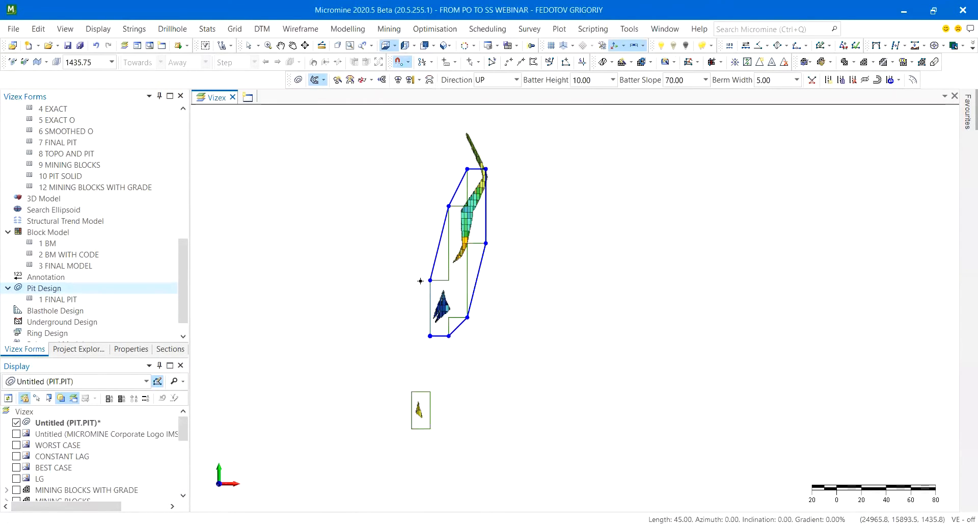
{"action": "key", "text": "Escape"}
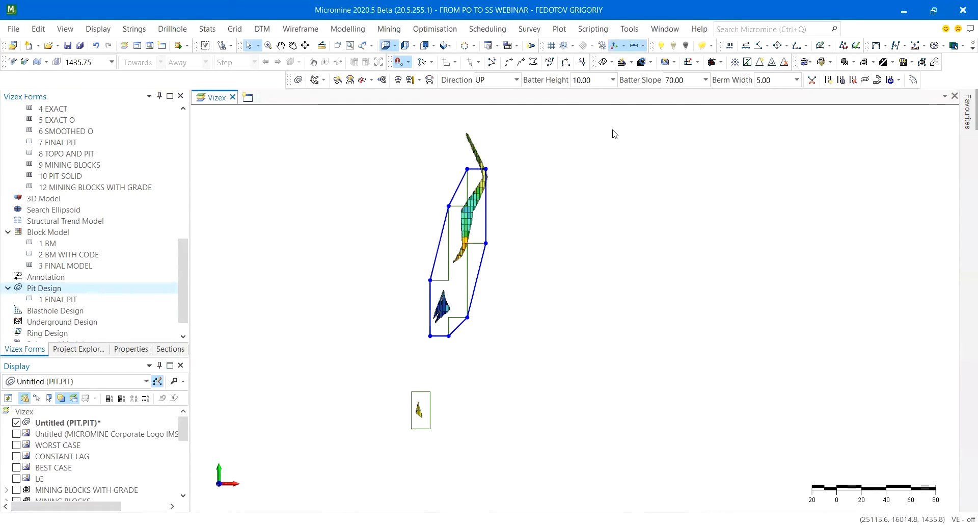
Smooth the pit floor outline with Point Honouring (Bezier) and check the curve against the shell contour and ore blocks.
{"action": "left_click", "coordinate": [886, 45]}
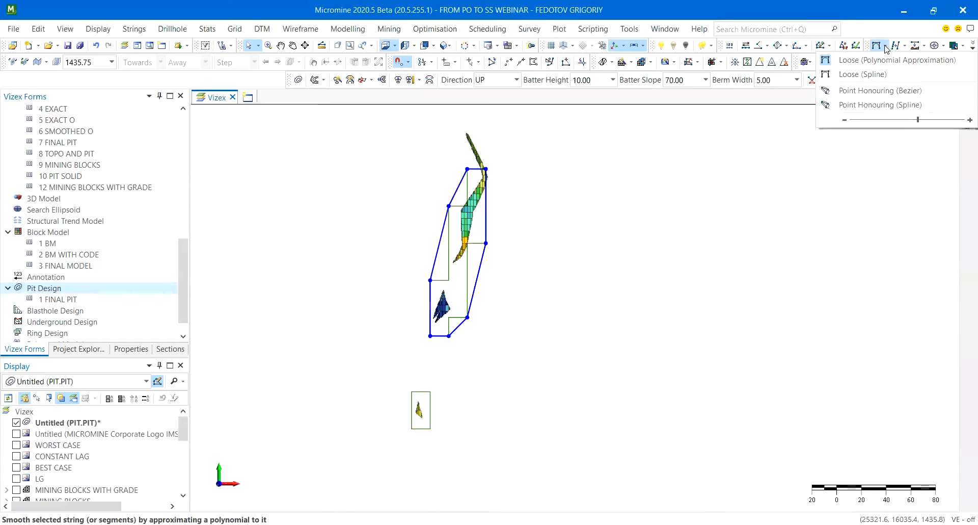
{"action": "left_click", "coordinate": [888, 94]}
{"action": "scroll", "coordinate": [476, 240], "scroll_direction": "up", "scroll_amount": 2}
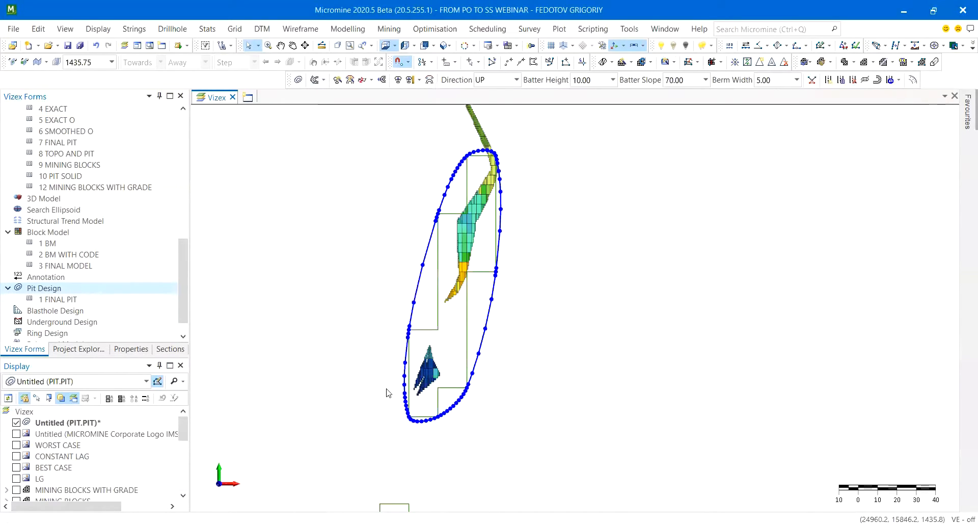
{"action": "scroll", "coordinate": [442, 219], "scroll_direction": "up", "scroll_amount": 2}
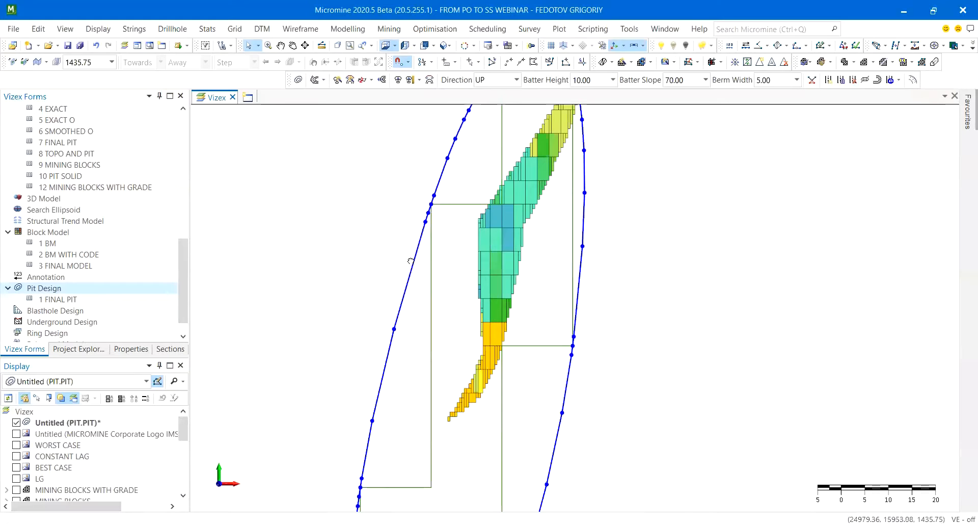
{"action": "middle_click_drag", "start_coordinate": [411, 261], "coordinate": [408, 326]}
{"action": "scroll", "coordinate": [481, 194], "scroll_direction": "up", "scroll_amount": 1}
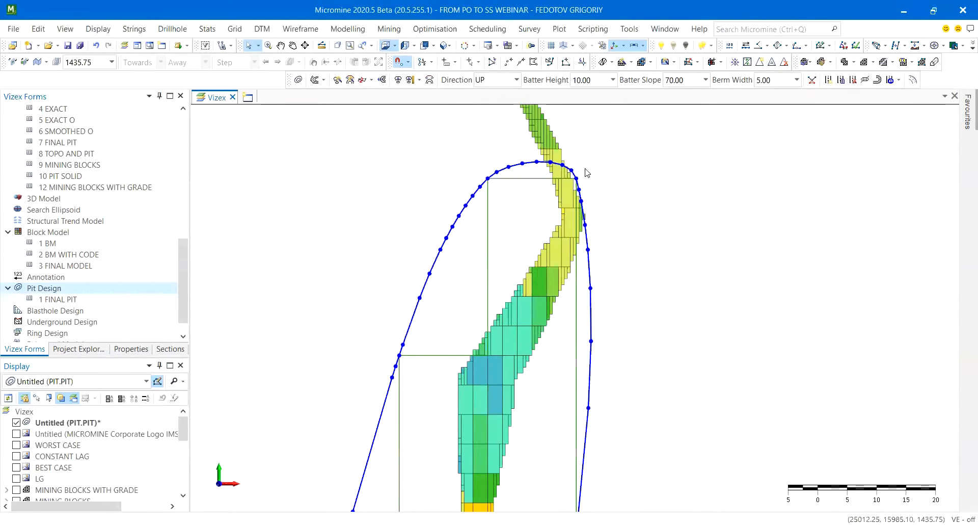
{"action": "scroll", "coordinate": [586, 172], "scroll_direction": "down", "scroll_amount": 3}
{"action": "scroll", "coordinate": [544, 384], "scroll_direction": "down", "scroll_amount": 2}
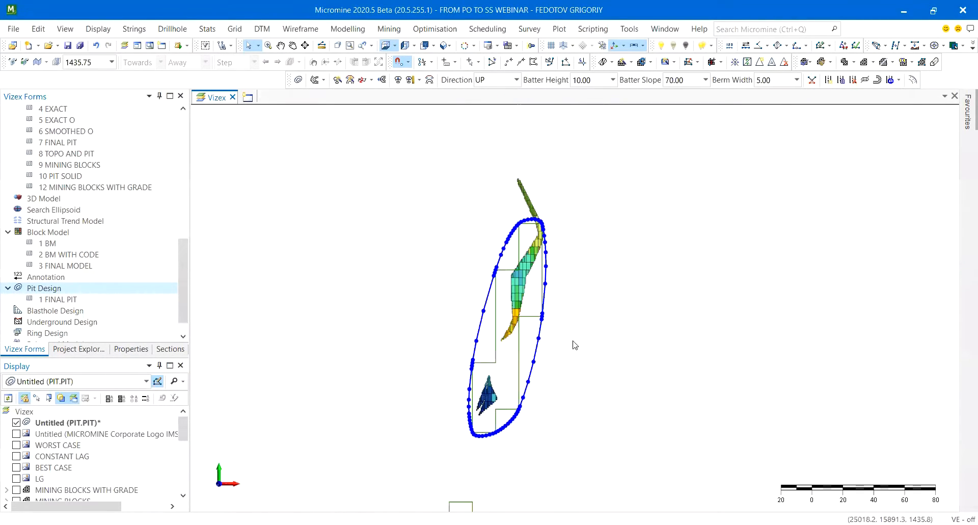
{"action": "middle_click_drag", "start_coordinate": [578, 319], "coordinate": [541, 288]}
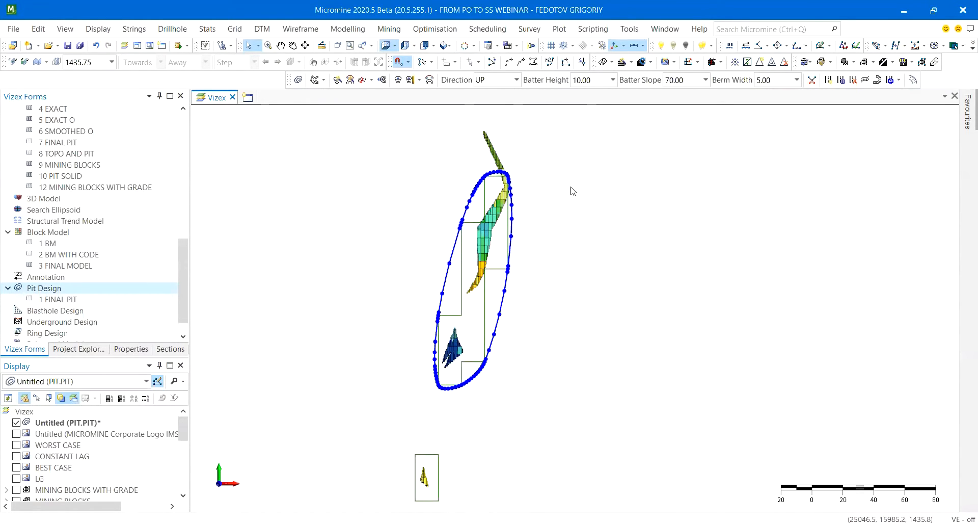
Start a clockwise haul road on the floor outline's east side with width 10, gradient 8 percent and flat section length 20.
{"action": "left_click", "coordinate": [828, 81]}
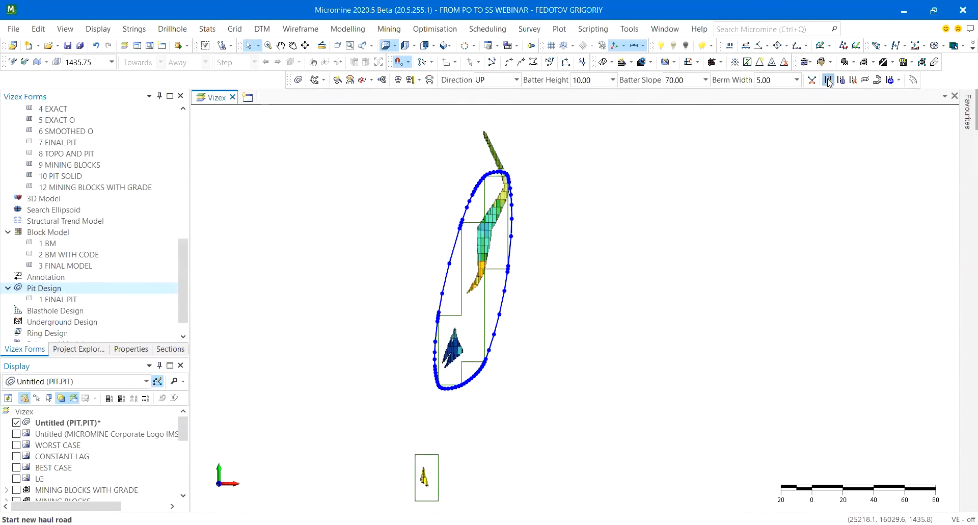
{"action": "left_click", "coordinate": [505, 292]}
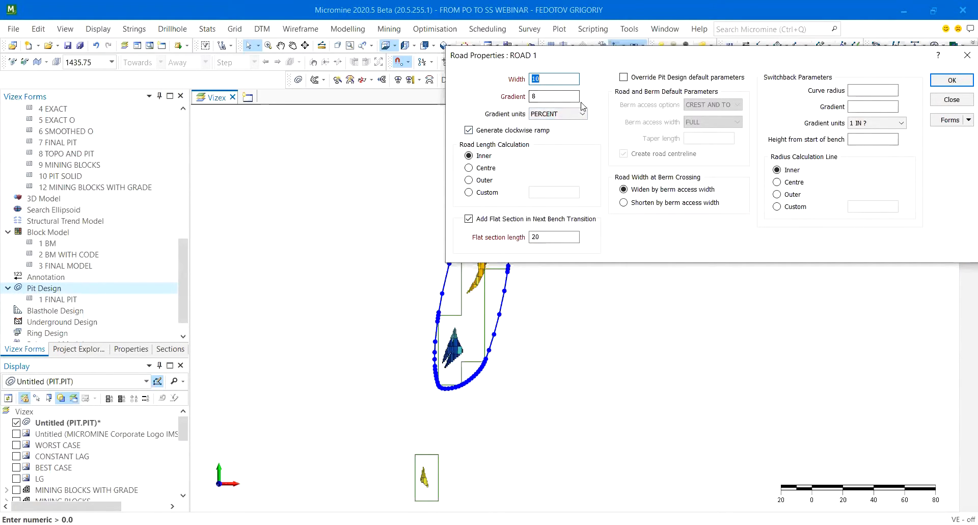
{"action": "left_click_drag", "start_coordinate": [569, 58], "coordinate": [600, 57]}
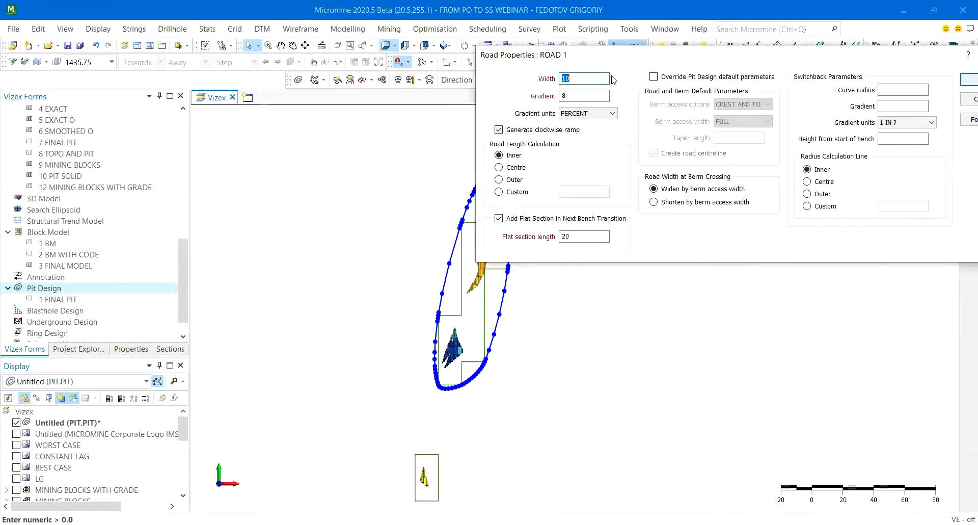
{"action": "left_click", "coordinate": [824, 159]}
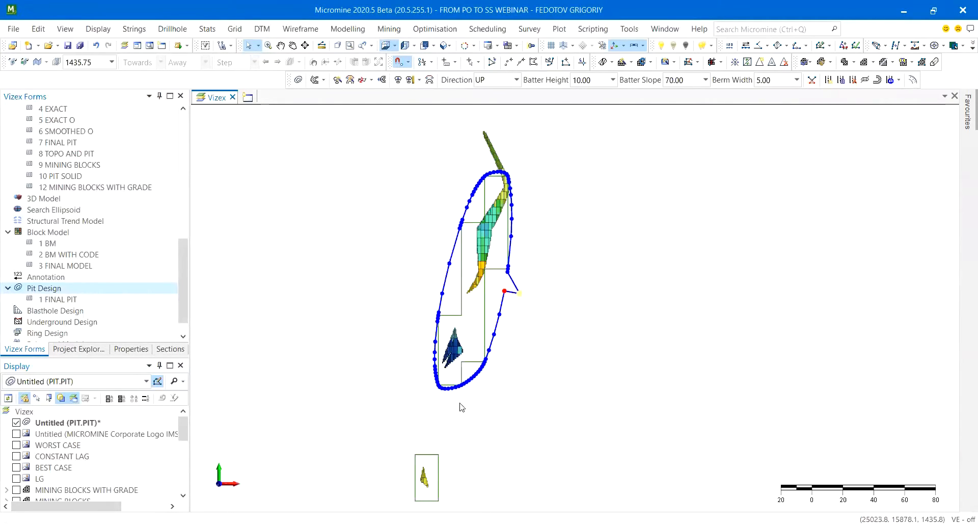
{"action": "scroll", "coordinate": [507, 276], "scroll_direction": "up", "scroll_amount": 3}
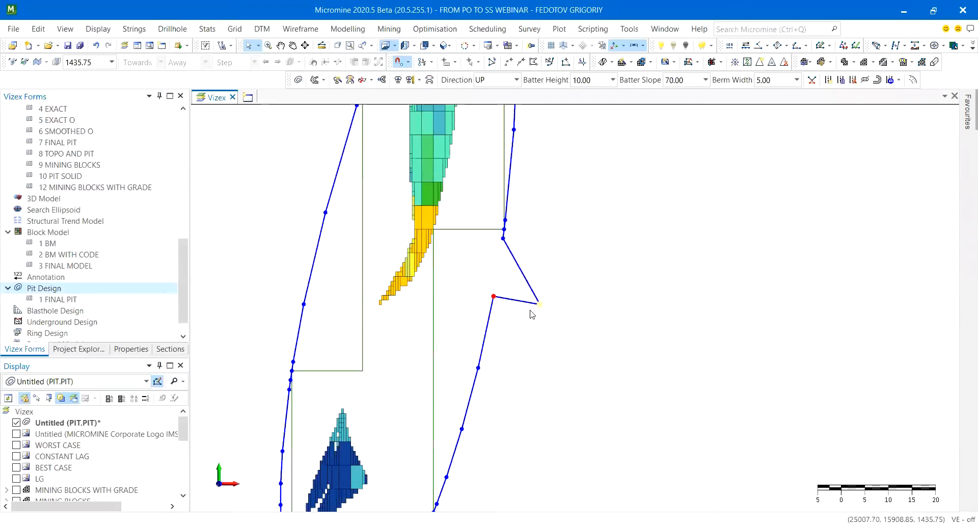
{"action": "scroll", "coordinate": [573, 270], "scroll_direction": "down", "scroll_amount": 2}
{"action": "scroll", "coordinate": [573, 270], "scroll_direction": "down", "scroll_amount": 2}
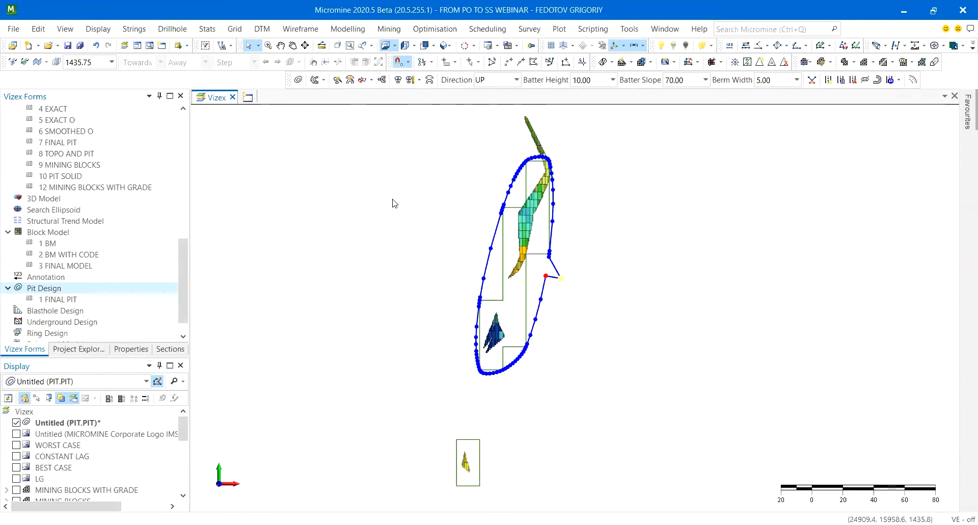
Auto build the pit upwards from the floor outline for 5 benches.
{"action": "left_click", "coordinate": [338, 81]}
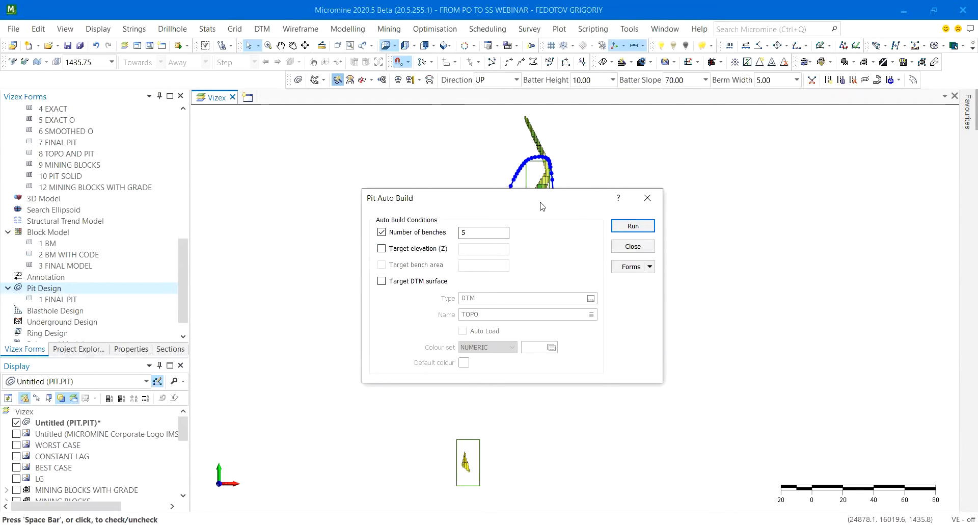
{"action": "left_click_drag", "start_coordinate": [541, 205], "coordinate": [794, 158]}
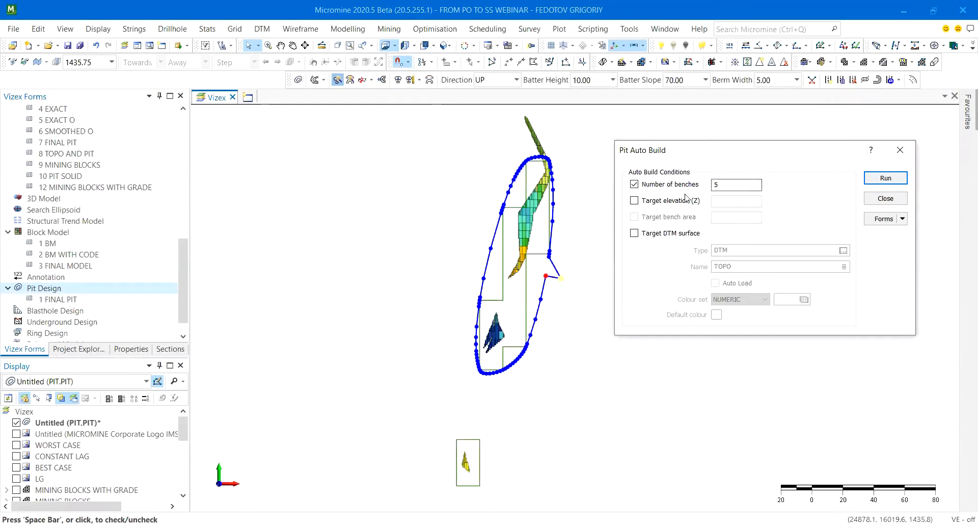
{"action": "left_click", "coordinate": [886, 178]}
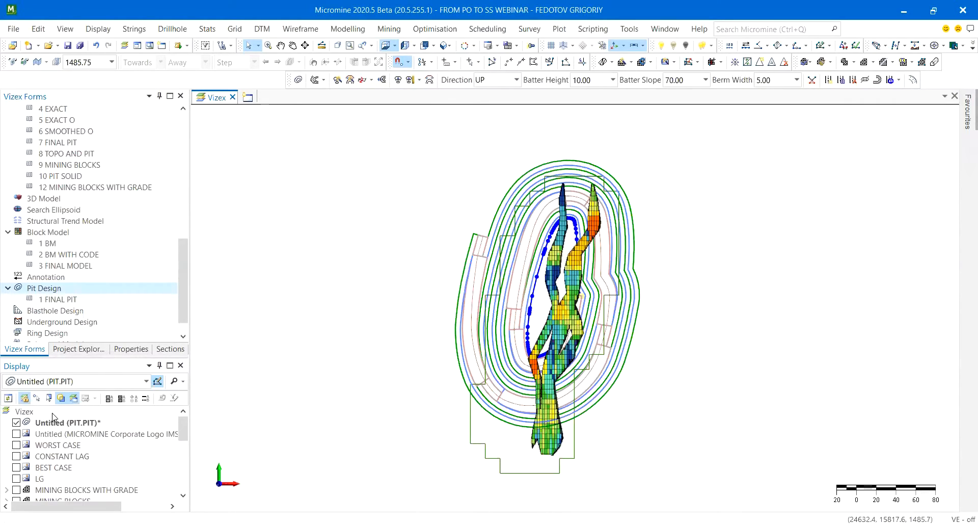
Display the EXACT O shell as 3D Shaded (Hollow) and examine how the built benches fit it in 3D and plan view.
{"action": "scroll", "coordinate": [51, 458], "scroll_direction": "down", "scroll_amount": 5}
{"action": "left_click", "coordinate": [47, 489]}
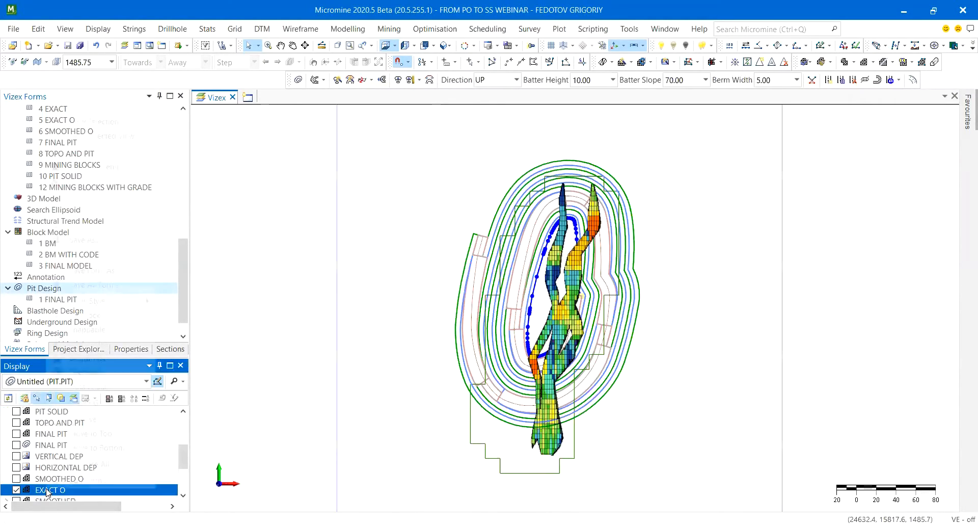
{"action": "right_click", "coordinate": [46, 491]}
{"action": "mouse_move", "coordinate": [127, 301]}
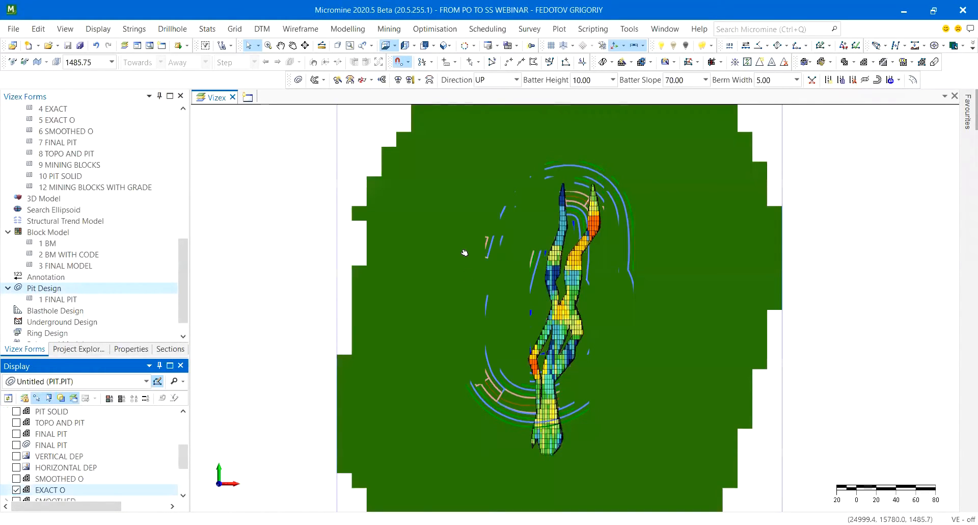
{"action": "mouse_move", "coordinate": [462, 251]}
{"action": "right_mouse_down"}
{"action": "mouse_move", "coordinate": [550, 264]}
{"action": "mouse_move", "coordinate": [554, 369]}
{"action": "right_mouse_up"}
{"action": "scroll", "coordinate": [558, 373], "scroll_direction": "up", "scroll_amount": 2}
{"action": "middle_click_drag", "start_coordinate": [558, 373], "coordinate": [581, 377]}
{"action": "right_click_drag", "start_coordinate": [581, 377], "coordinate": [576, 453]}
{"action": "mouse_move", "coordinate": [452, 332]}
{"action": "right_mouse_down"}
{"action": "mouse_move", "coordinate": [532, 336]}
{"action": "mouse_move", "coordinate": [439, 332]}
{"action": "right_mouse_up"}
{"action": "scroll", "coordinate": [412, 331], "scroll_direction": "up", "scroll_amount": 2}
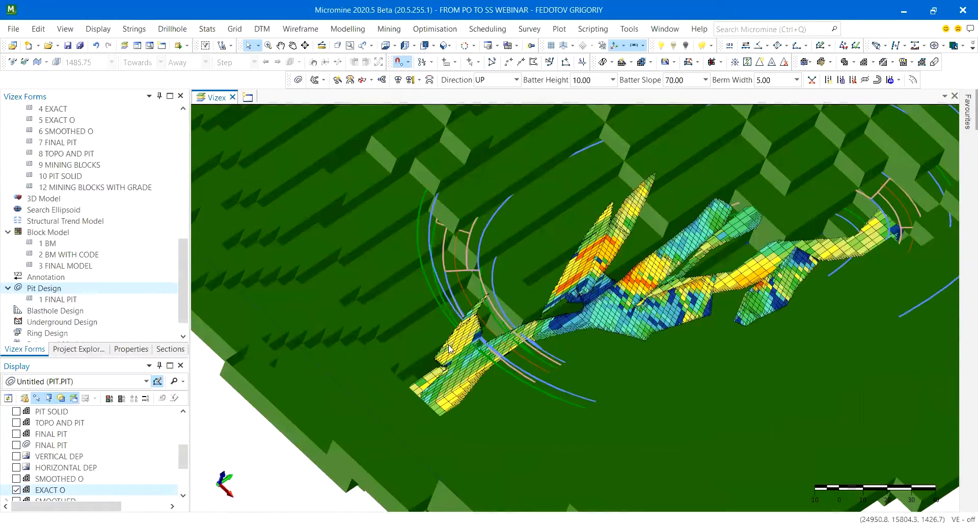
{"action": "scroll", "coordinate": [428, 347], "scroll_direction": "down", "scroll_amount": 4}
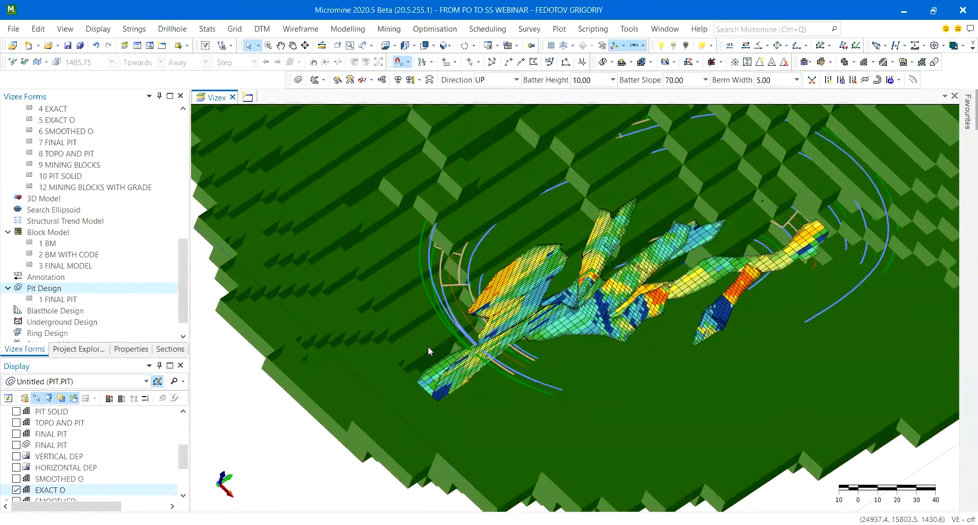
{"action": "right_click_drag", "start_coordinate": [612, 313], "coordinate": [599, 318]}
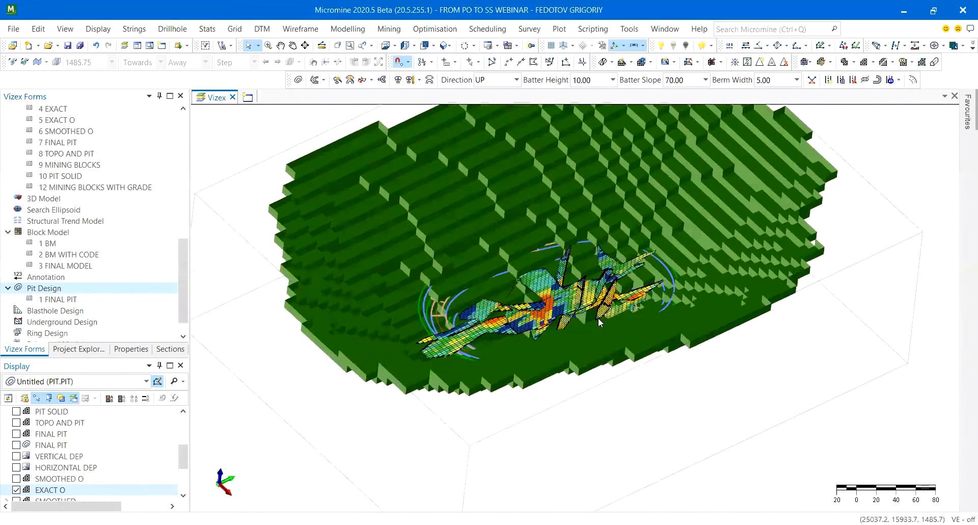
{"action": "mouse_move", "coordinate": [598, 317]}
{"action": "left_click", "coordinate": [386, 46]}
{"action": "scroll", "coordinate": [570, 343], "scroll_direction": "down", "scroll_amount": 1}
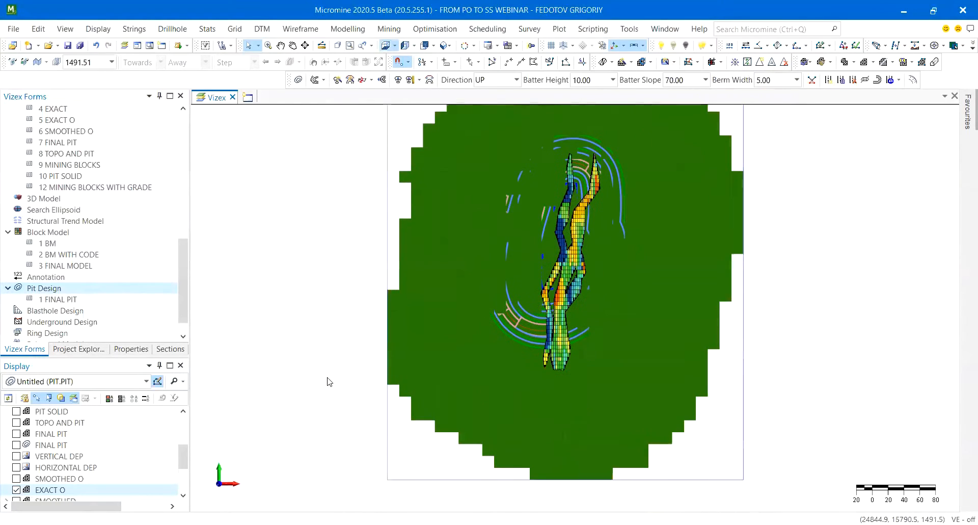
Set the EXACT O shell's draw style to 2D Slice and undo the auto-built benches back to the floor at elevation 1435.75.
{"action": "right_click", "coordinate": [58, 489]}
{"action": "mouse_move", "coordinate": [138, 304]}
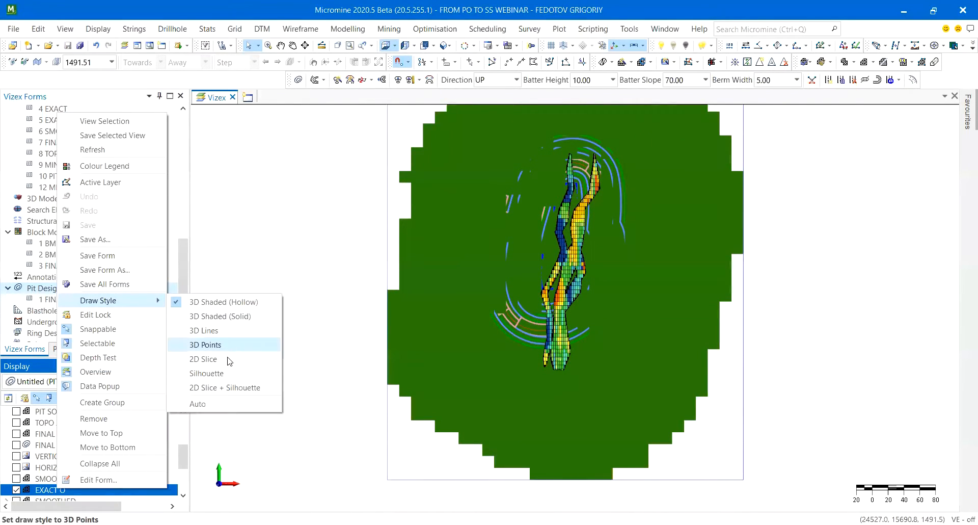
{"action": "left_click", "coordinate": [210, 362]}
{"action": "middle_click_drag", "start_coordinate": [681, 302], "coordinate": [392, 389]}
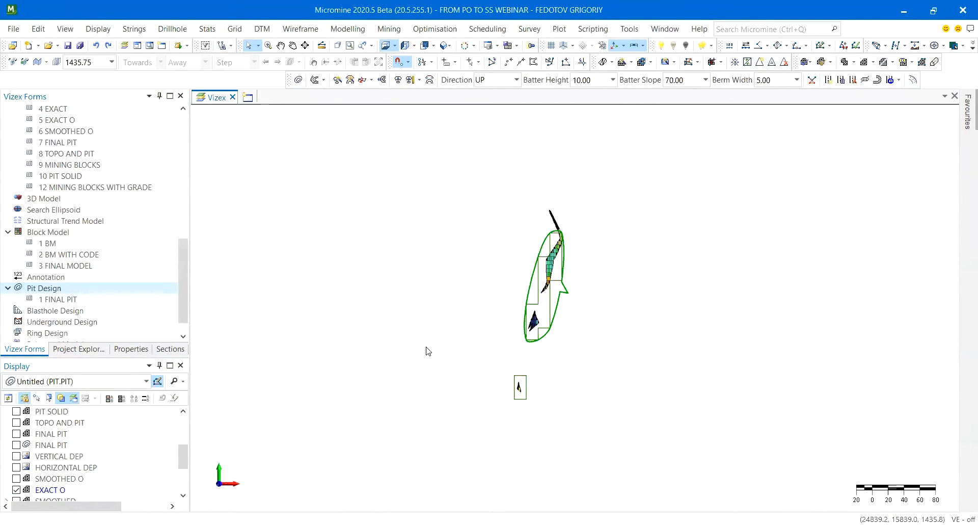
Enable adjustment to the optimised shell boundary for the pit design, using the PO wireframe EXACT|10.
{"action": "left_click", "coordinate": [49, 492]}
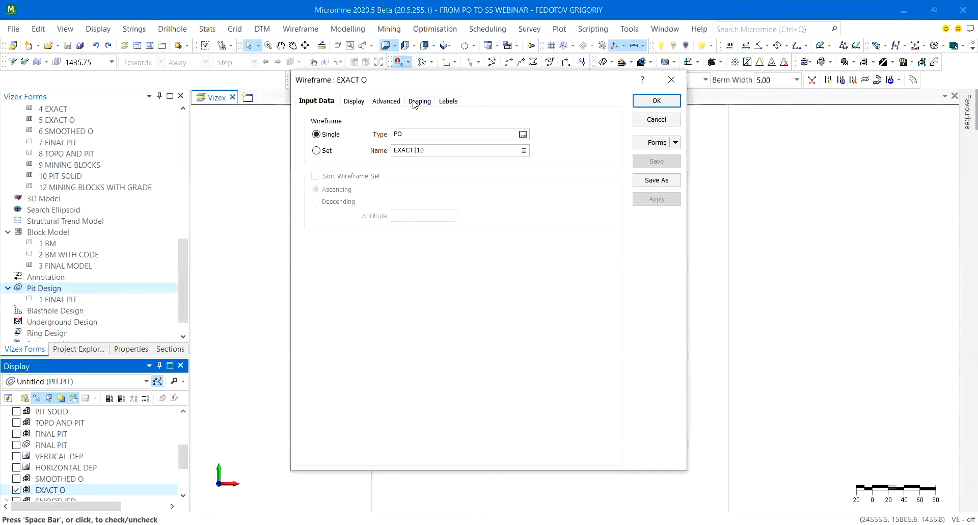
{"action": "left_click", "coordinate": [55, 424]}
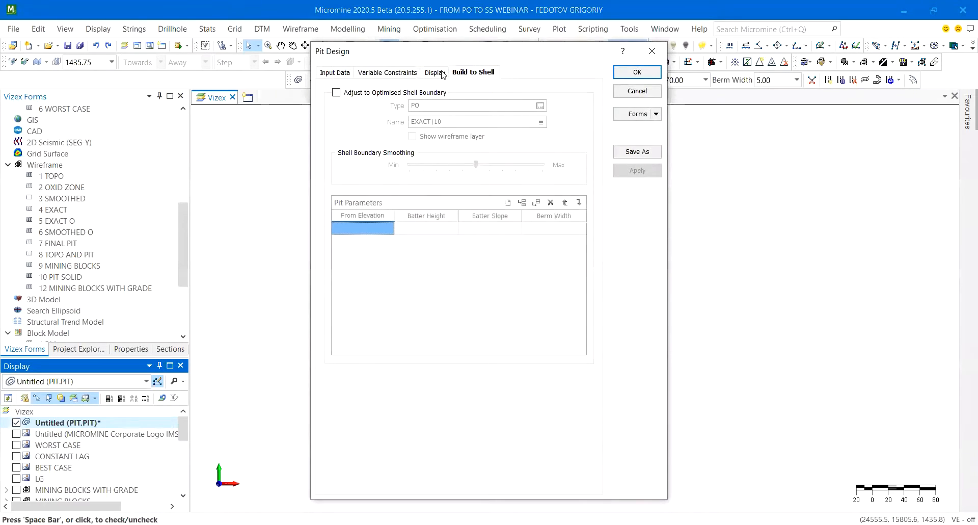
{"action": "left_click", "coordinate": [403, 94]}
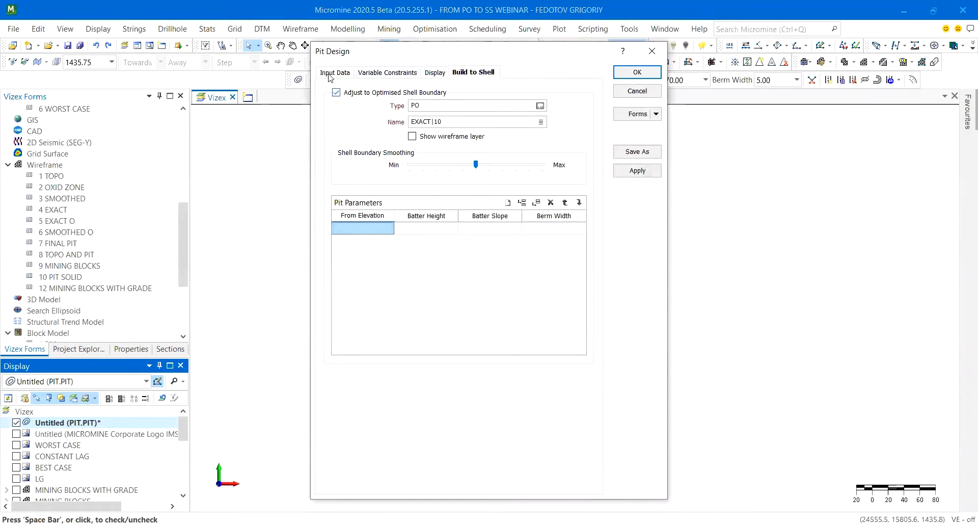
{"action": "left_click", "coordinate": [627, 76]}
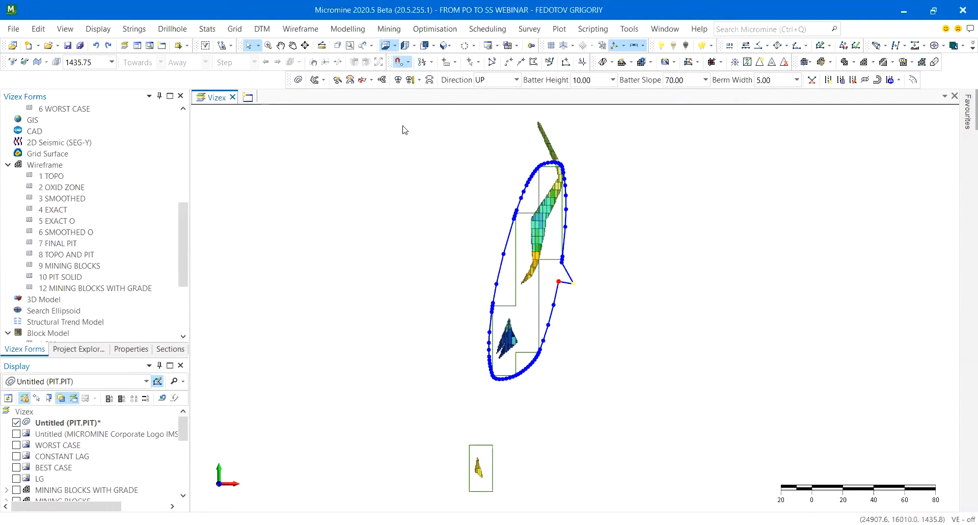
Build two benches up from the floor outline to elevation 1455.75 and examine how the outer toe follows the shell slice.
{"action": "left_click", "coordinate": [383, 81]}
{"action": "left_click", "coordinate": [383, 81]}
{"action": "scroll", "coordinate": [499, 251], "scroll_direction": "down", "scroll_amount": 1}
{"action": "left_click", "coordinate": [598, 261]}
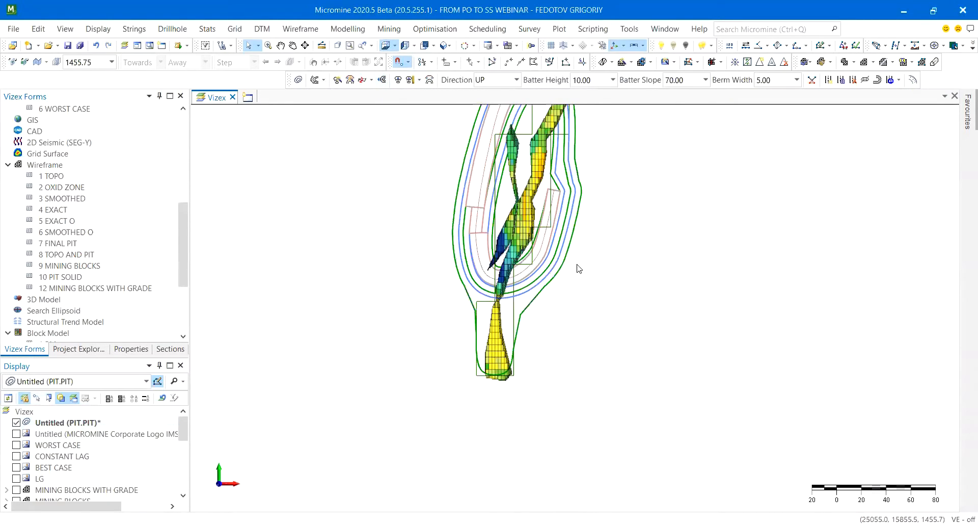
{"action": "scroll", "coordinate": [506, 327], "scroll_direction": "up", "scroll_amount": 1}
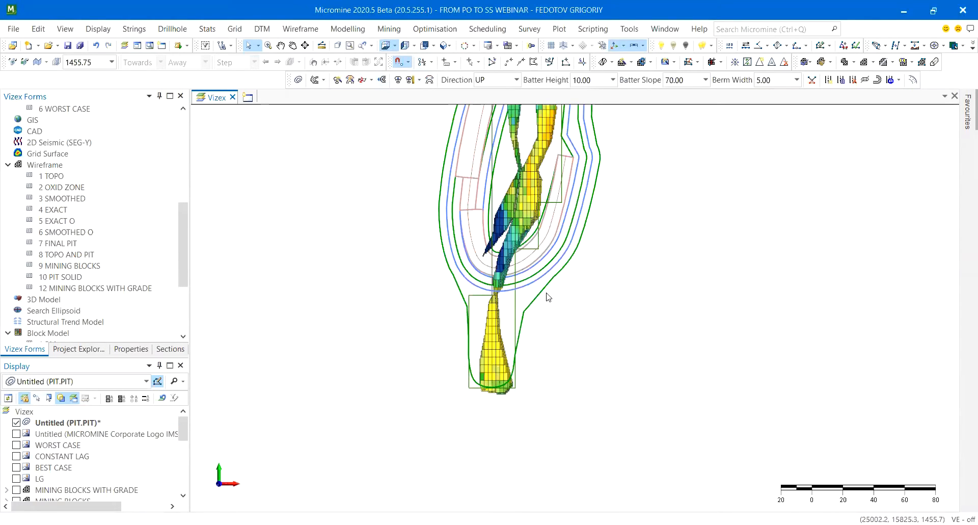
{"action": "left_click", "coordinate": [515, 305]}
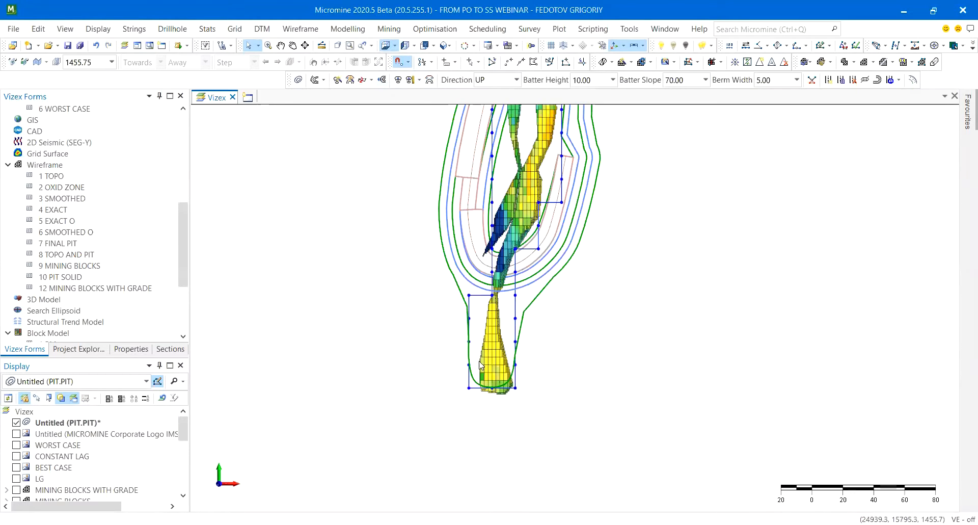
{"action": "middle_click_drag", "start_coordinate": [563, 237], "coordinate": [553, 328]}
{"action": "scroll", "coordinate": [553, 328], "scroll_direction": "down", "scroll_amount": 2}
{"action": "left_click", "coordinate": [612, 335]}
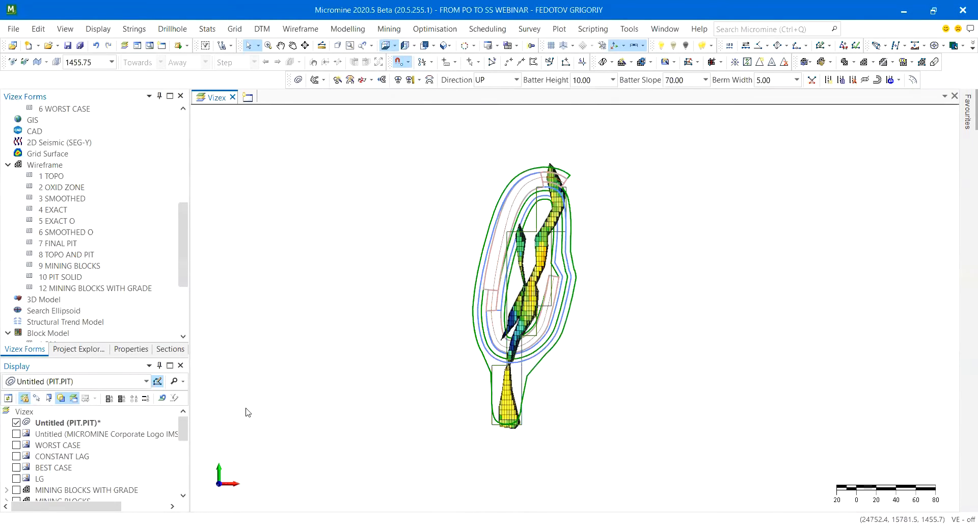
Review the pit design's shell-building settings and close them without changes.
{"action": "left_click", "coordinate": [113, 422]}
{"action": "left_click", "coordinate": [493, 61]}
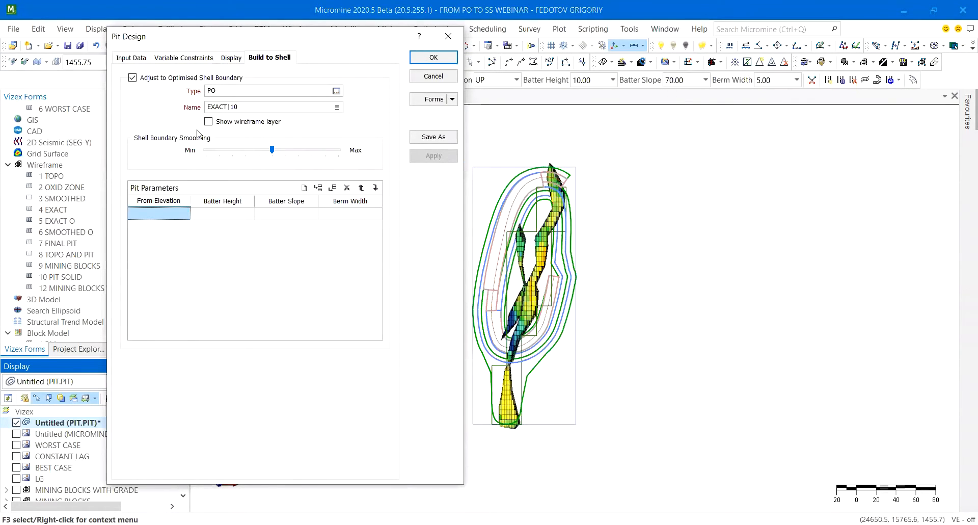
{"action": "left_click", "coordinate": [451, 36]}
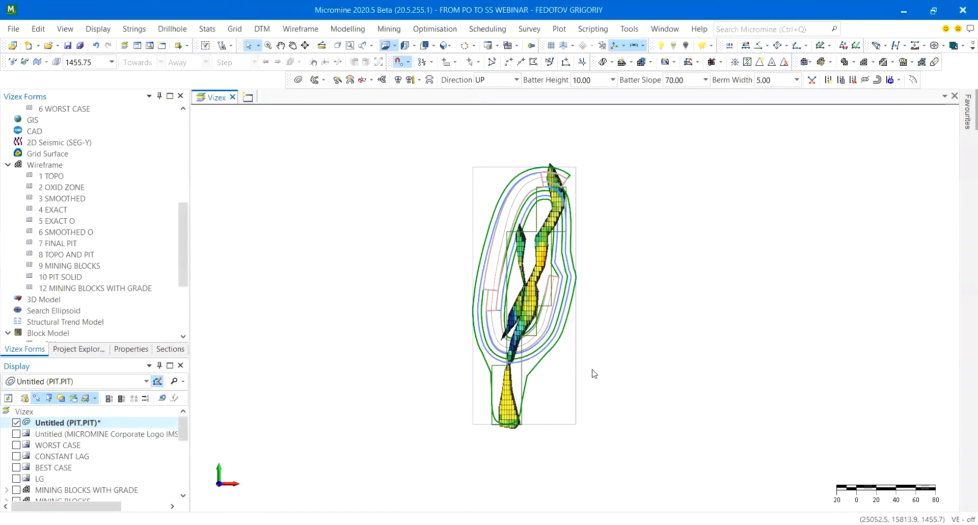
{"action": "scroll", "coordinate": [593, 330], "scroll_direction": "up", "scroll_amount": 2}
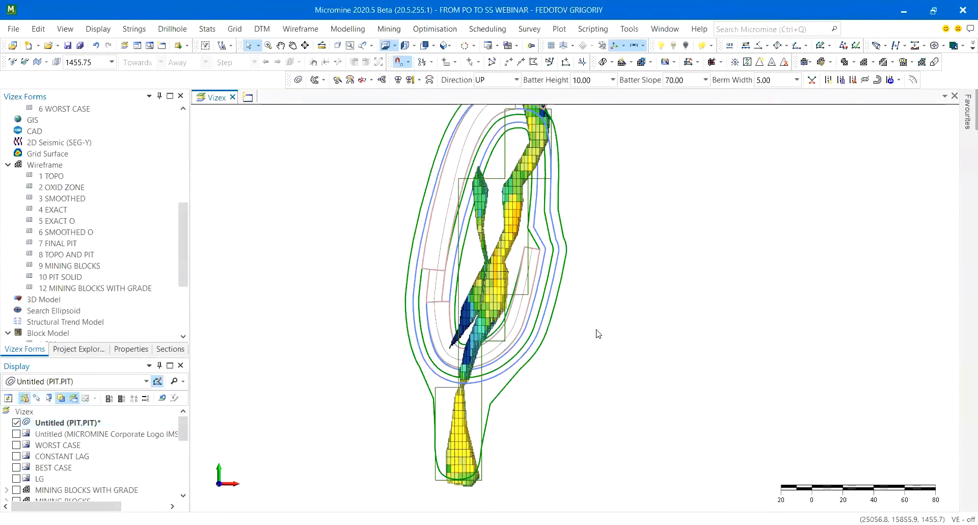
Turn off the optimised shell boundary adjustment and rebuild the last bench to elevation 1455.75 without it.
{"action": "left_click", "coordinate": [60, 422]}
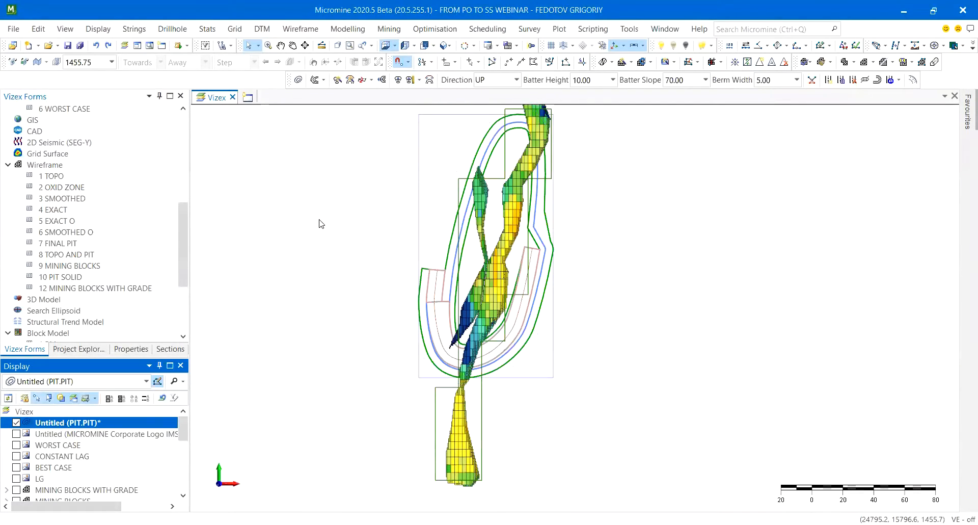
{"action": "left_click", "coordinate": [353, 93]}
{"action": "left_click", "coordinate": [632, 69]}
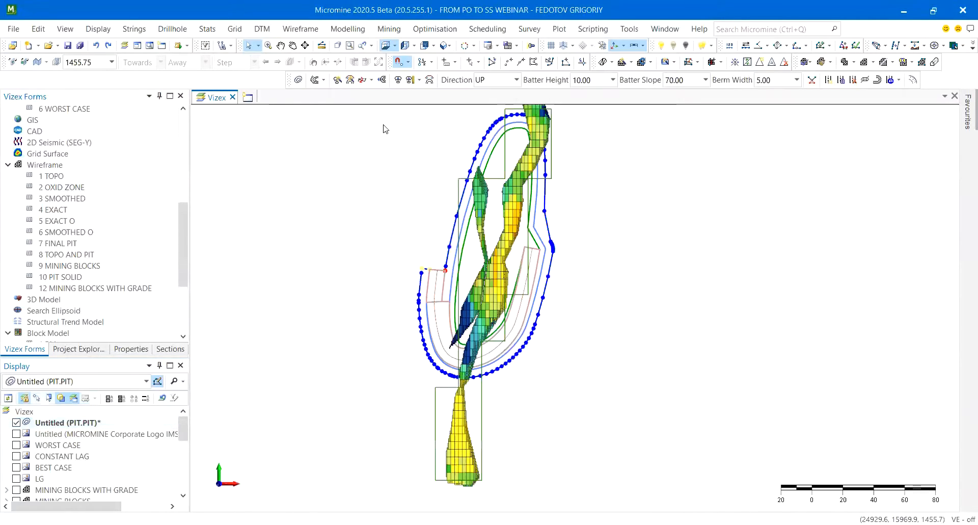
{"action": "left_click", "coordinate": [623, 317]}
{"action": "scroll", "coordinate": [529, 299], "scroll_direction": "down", "scroll_amount": 2}
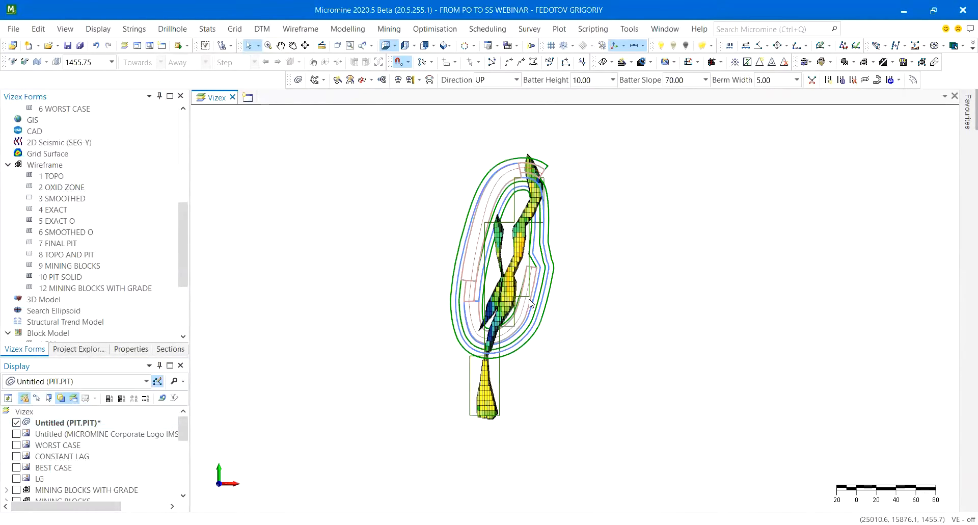
{"action": "scroll", "coordinate": [455, 345], "scroll_direction": "up", "scroll_amount": 2}
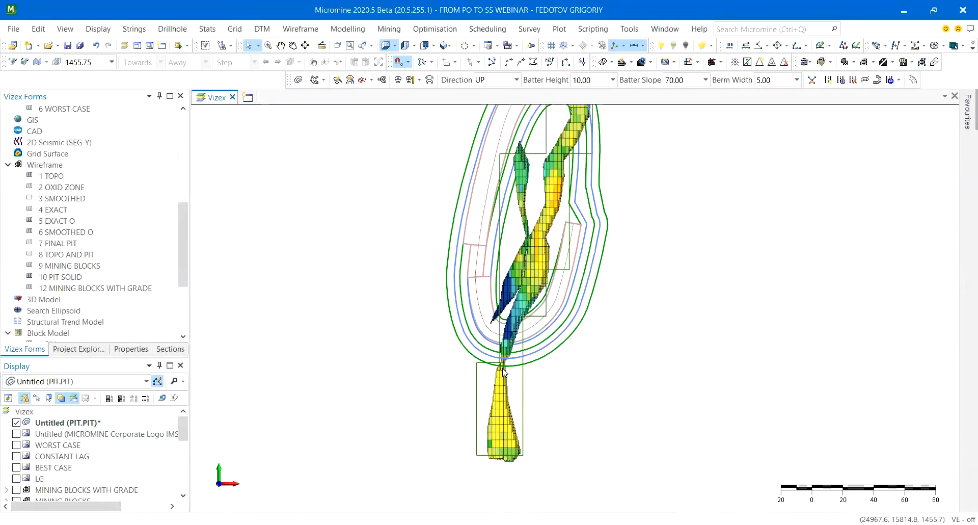
Select the outermost toe string at elevation 1455.75 and examine its properties.
{"action": "left_click", "coordinate": [316, 80]}
{"action": "scroll", "coordinate": [489, 385], "scroll_direction": "up", "scroll_amount": 2}
{"action": "scroll", "coordinate": [489, 372], "scroll_direction": "down", "scroll_amount": 1}
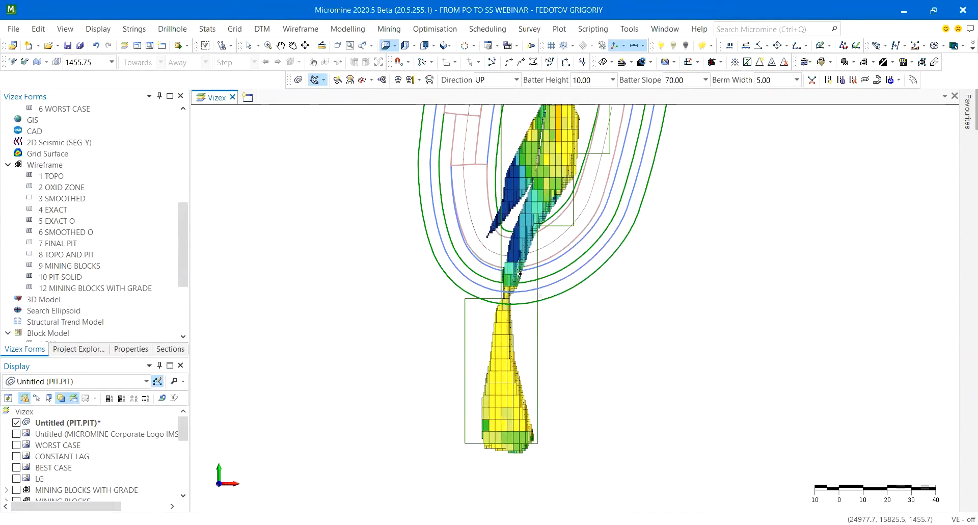
{"action": "scroll", "coordinate": [468, 308], "scroll_direction": "up", "scroll_amount": 1}
{"action": "key", "text": "Escape"}
{"action": "left_click", "coordinate": [462, 285]}
{"action": "left_click", "coordinate": [125, 349]}
{"action": "middle_click_drag", "start_coordinate": [351, 240], "coordinate": [339, 228]}
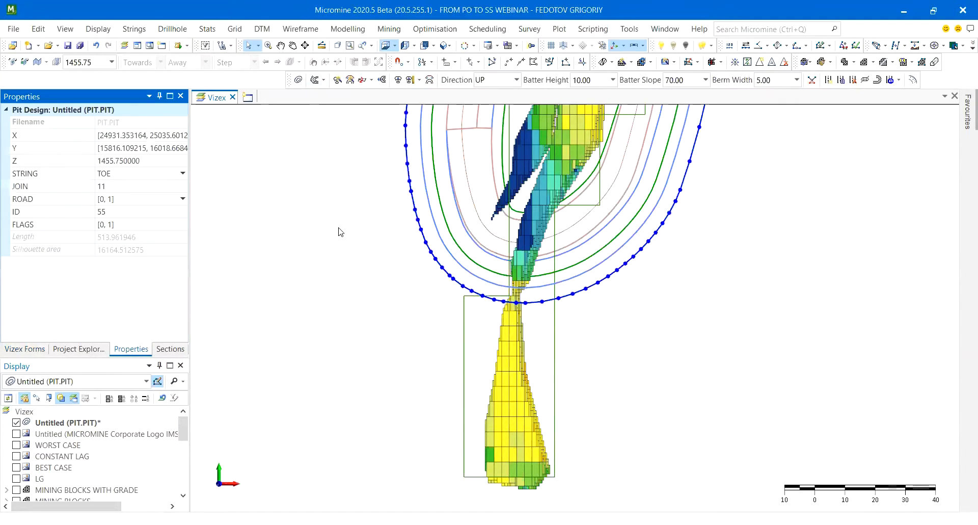
Draw a closed toe string about 30 by 65 around the southern shell slice, overlapping the outer toe at elevation 1455.75.
{"action": "left_click", "coordinate": [315, 79]}
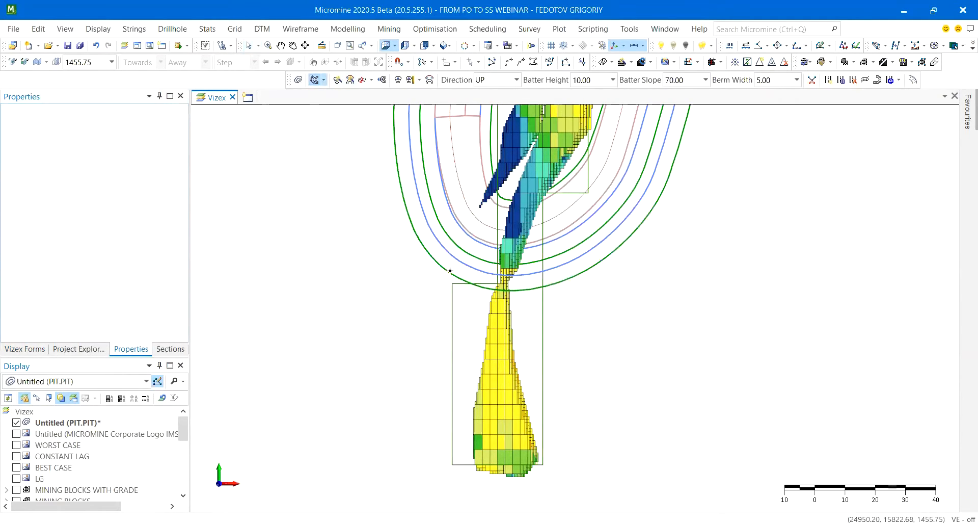
{"action": "left_click", "coordinate": [458, 267]}
{"action": "left_click", "coordinate": [451, 322]}
{"action": "left_click", "coordinate": [452, 464]}
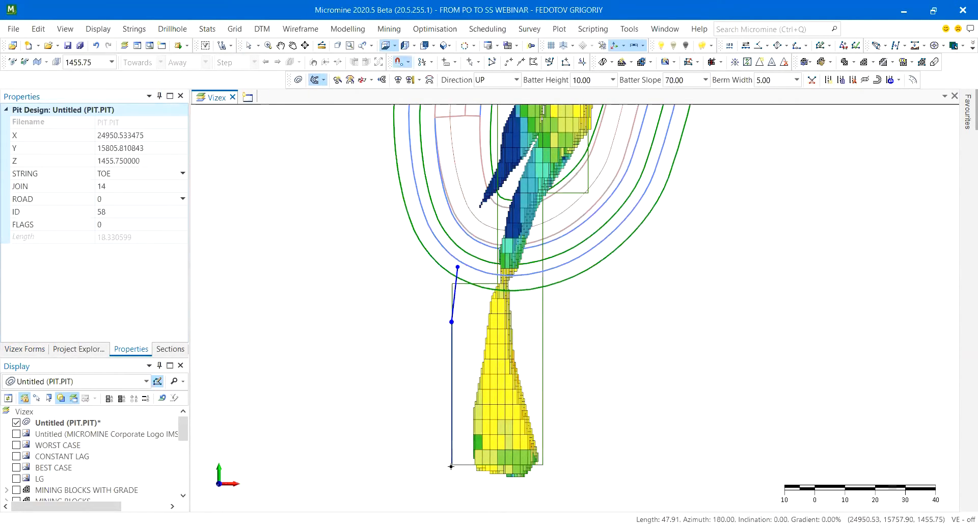
{"action": "left_click", "coordinate": [543, 464]}
{"action": "scroll", "coordinate": [545, 281], "scroll_direction": "up", "scroll_amount": 3}
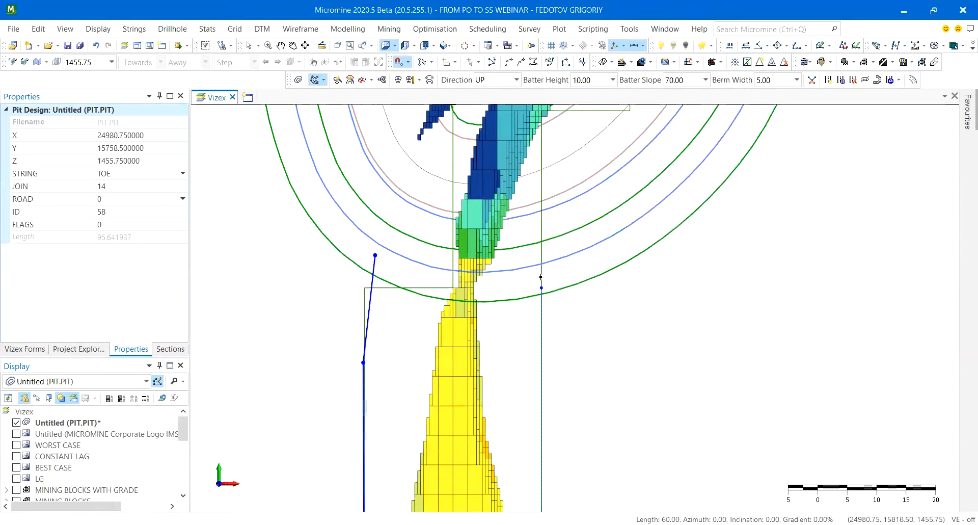
{"action": "double_click", "coordinate": [541, 282]}
{"action": "scroll", "coordinate": [541, 282], "scroll_direction": "down", "scroll_amount": 3}
{"action": "left_click", "coordinate": [643, 326]}
{"action": "scroll", "coordinate": [389, 273], "scroll_direction": "down", "scroll_amount": 1}
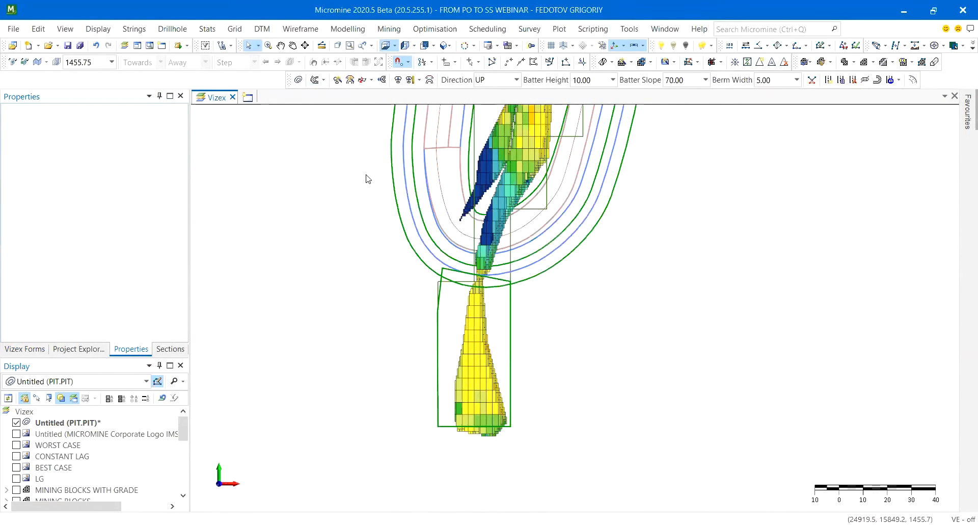
Expand the pit wall southwards by realigning the outer toe string to the closed adjustment polygon.
{"action": "left_click", "coordinate": [350, 80]}
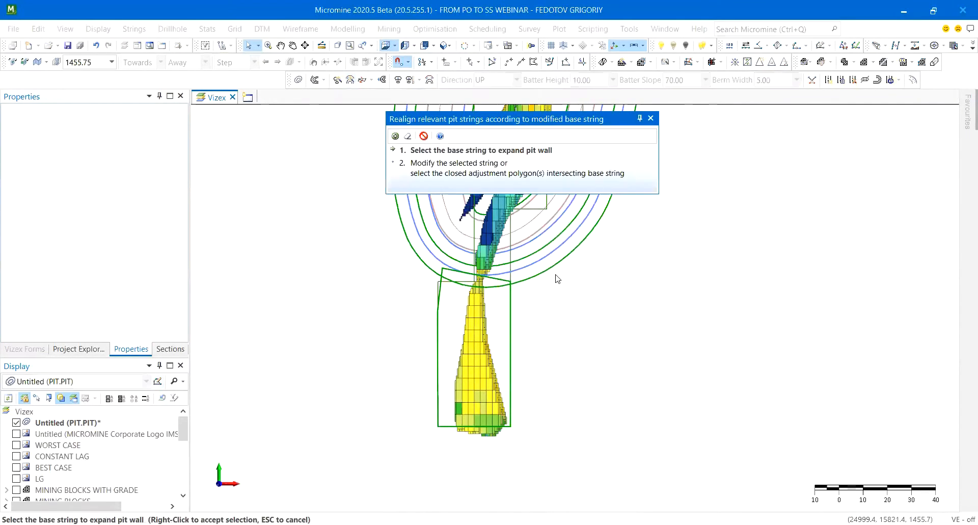
{"action": "middle_click_drag", "start_coordinate": [554, 278], "coordinate": [545, 326]}
{"action": "left_click", "coordinate": [540, 320]}
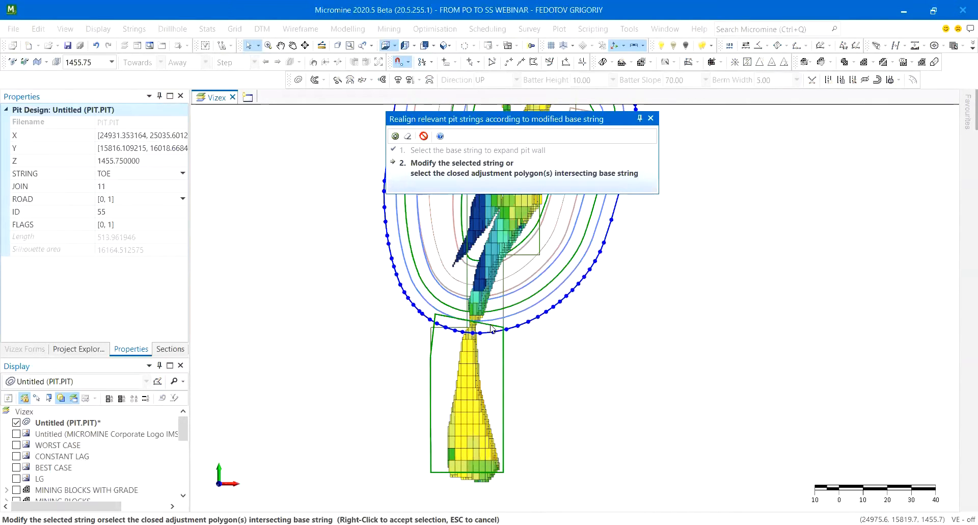
{"action": "left_click", "coordinate": [436, 339]}
{"action": "right_click", "coordinate": [437, 339]}
{"action": "scroll", "coordinate": [450, 358], "scroll_direction": "up", "scroll_amount": 3}
{"action": "left_click", "coordinate": [436, 339]}
{"action": "left_click", "coordinate": [409, 298]}
{"action": "scroll", "coordinate": [416, 307], "scroll_direction": "up", "scroll_amount": 1}
{"action": "middle_click_drag", "start_coordinate": [441, 336], "coordinate": [443, 274]}
{"action": "scroll", "coordinate": [424, 256], "scroll_direction": "down", "scroll_amount": 1}
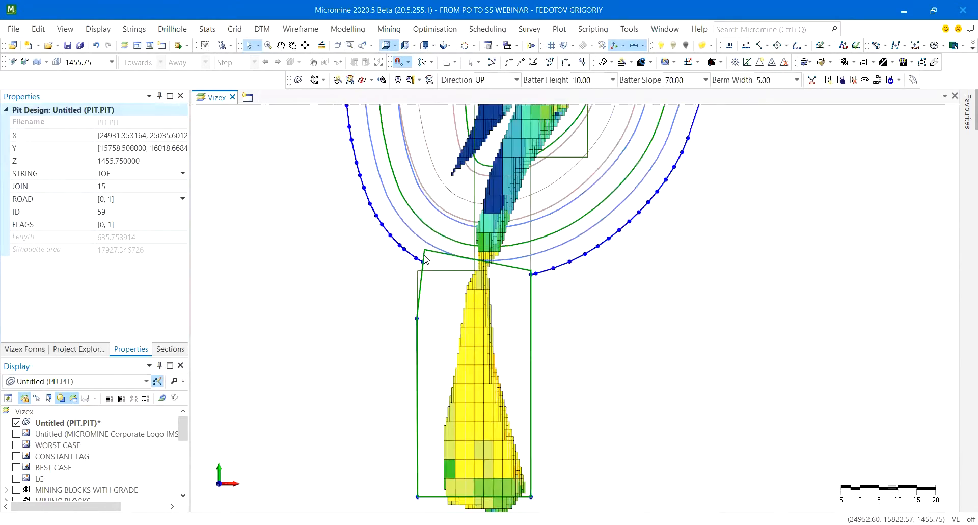
{"action": "scroll", "coordinate": [425, 260], "scroll_direction": "down", "scroll_amount": 1}
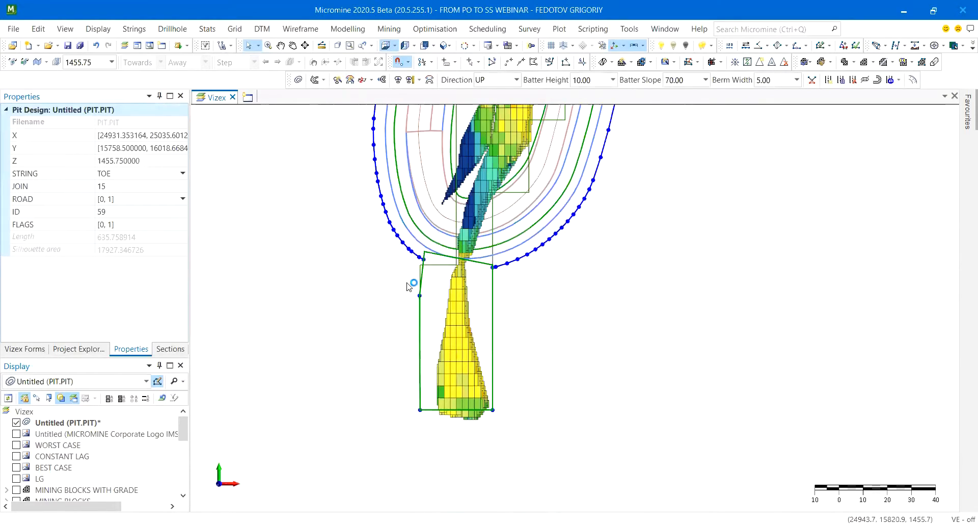
{"action": "scroll", "coordinate": [420, 256], "scroll_direction": "up", "scroll_amount": 1}
Delete the adjustment polygon around the southern shell slice.
{"action": "left_click", "coordinate": [428, 253]}
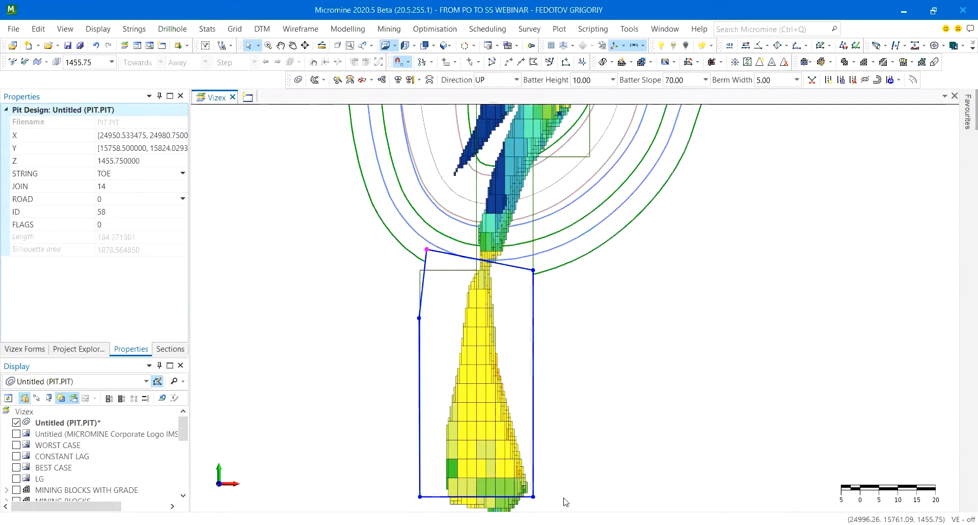
{"action": "key", "text": "Delete"}
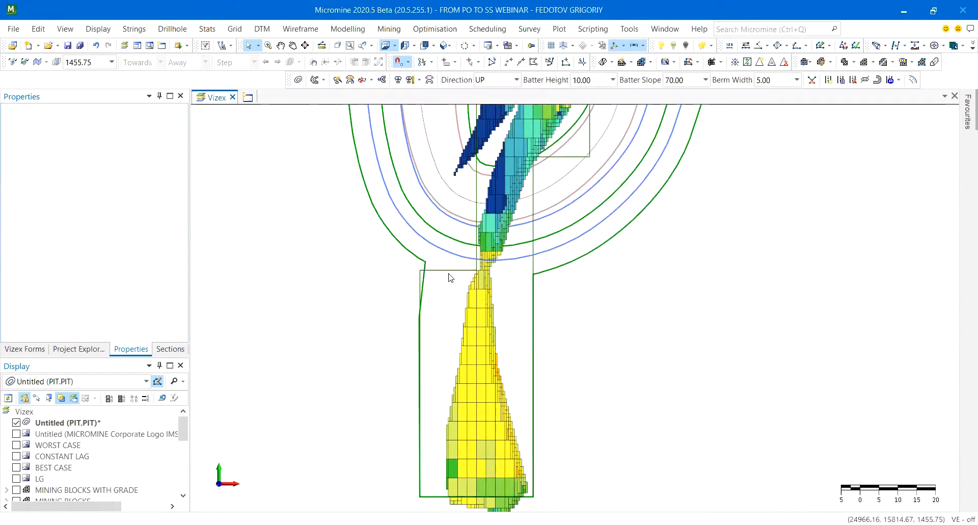
{"action": "left_click", "coordinate": [415, 254]}
{"action": "scroll", "coordinate": [421, 252], "scroll_direction": "down", "scroll_amount": 2}
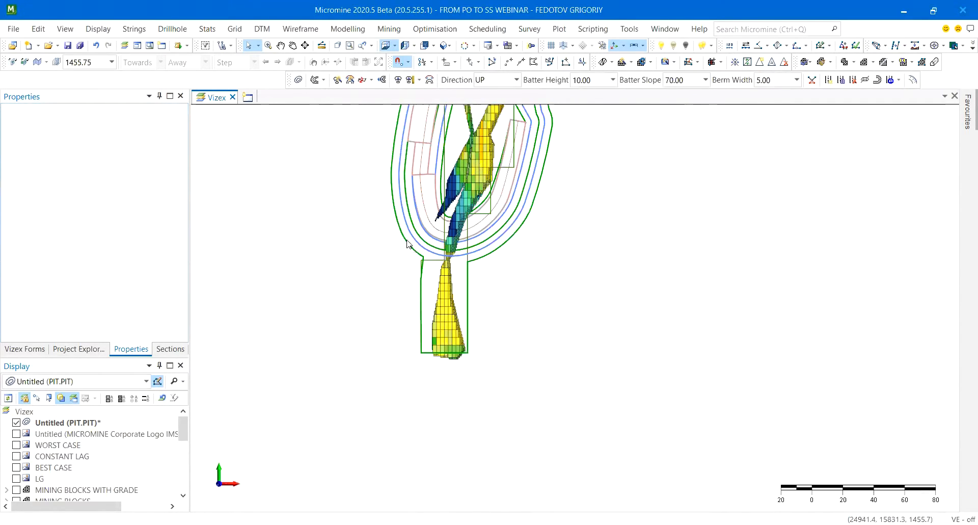
Build the next bench up from the expanded toe string to elevation 1465.75 and check its outline against the shell slice.
{"action": "left_click", "coordinate": [407, 243]}
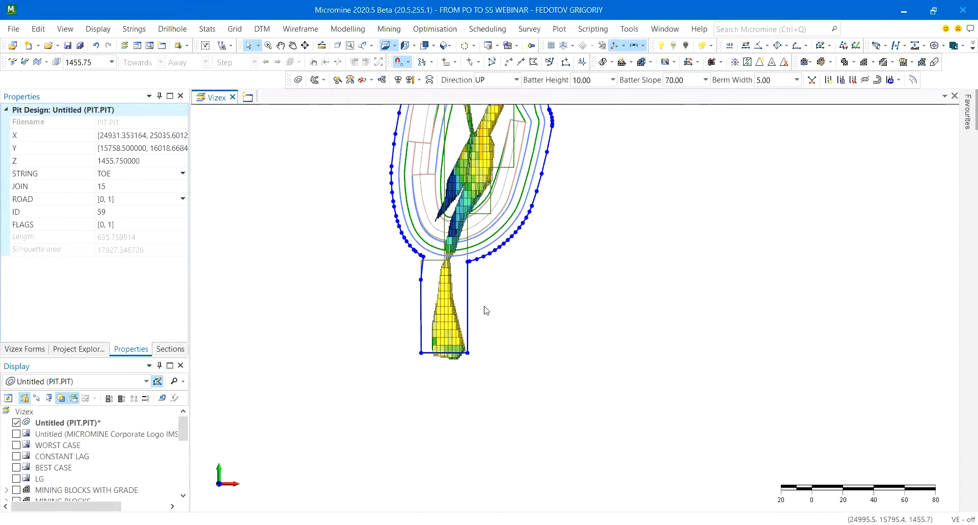
{"action": "scroll", "coordinate": [486, 310], "scroll_direction": "down", "scroll_amount": 2}
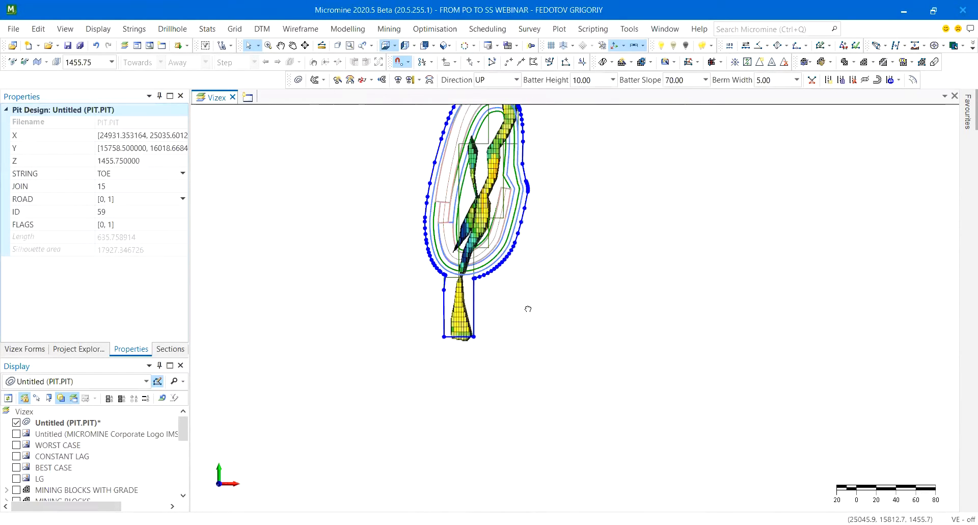
{"action": "left_click", "coordinate": [383, 81]}
{"action": "scroll", "coordinate": [449, 351], "scroll_direction": "up", "scroll_amount": 2}
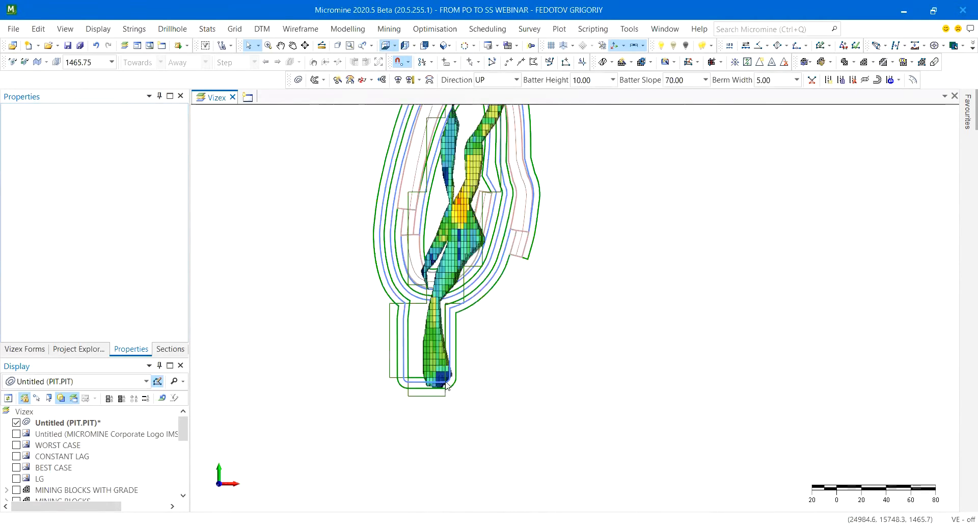
{"action": "left_click", "coordinate": [372, 275]}
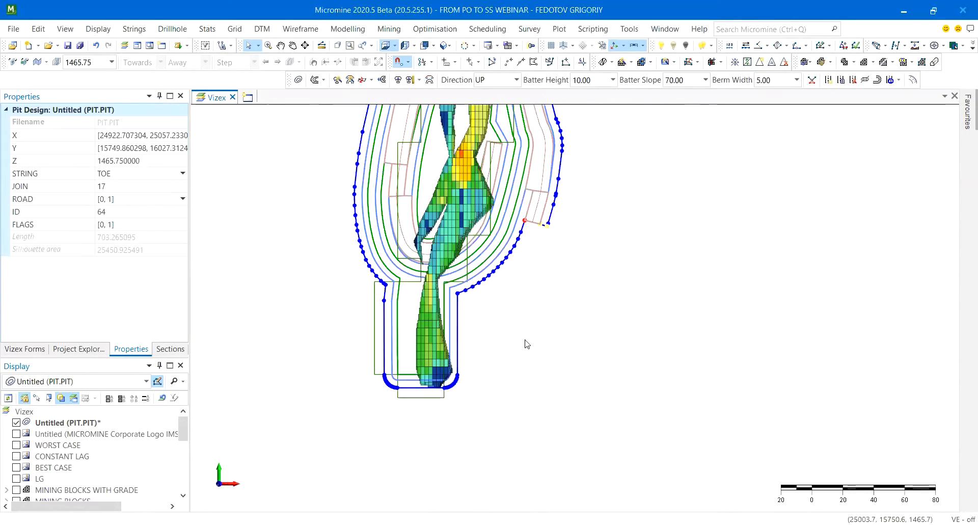
{"action": "left_click", "coordinate": [544, 296]}
Undo the last bench, the southern wall expansion and the adjustment polygon, and select the outer toe string at elevation 1455.75.
{"action": "key", "text": "ctrl+z"}
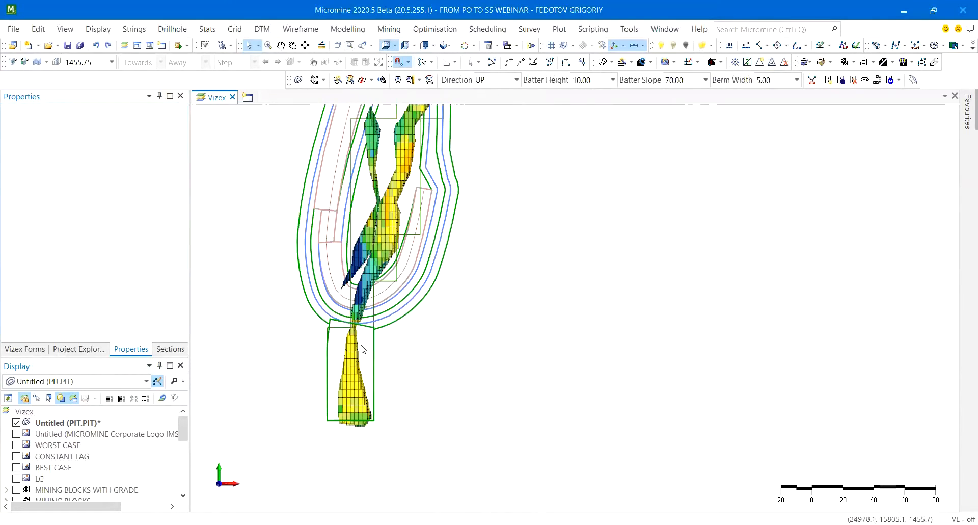
{"action": "scroll", "coordinate": [365, 336], "scroll_direction": "up", "scroll_amount": 2}
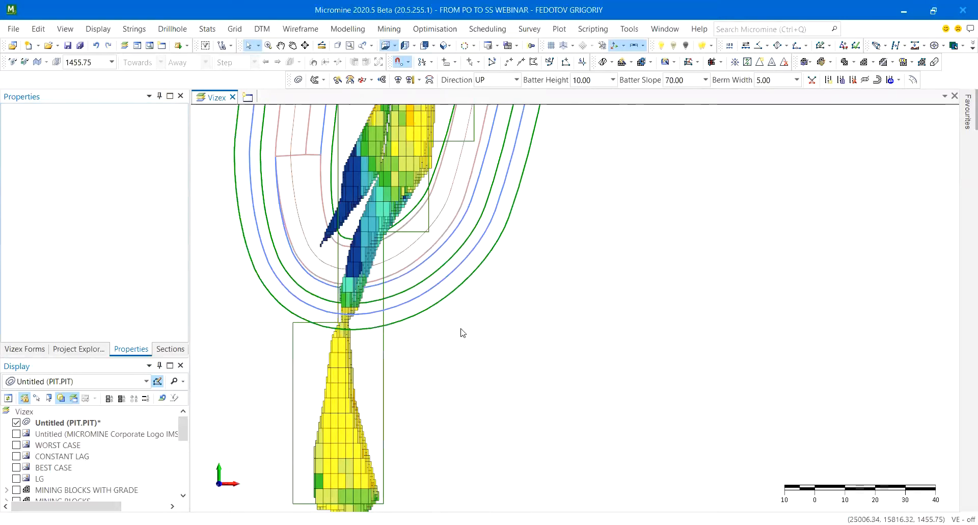
{"action": "scroll", "coordinate": [462, 330], "scroll_direction": "down", "scroll_amount": 2}
{"action": "left_click", "coordinate": [479, 308]}
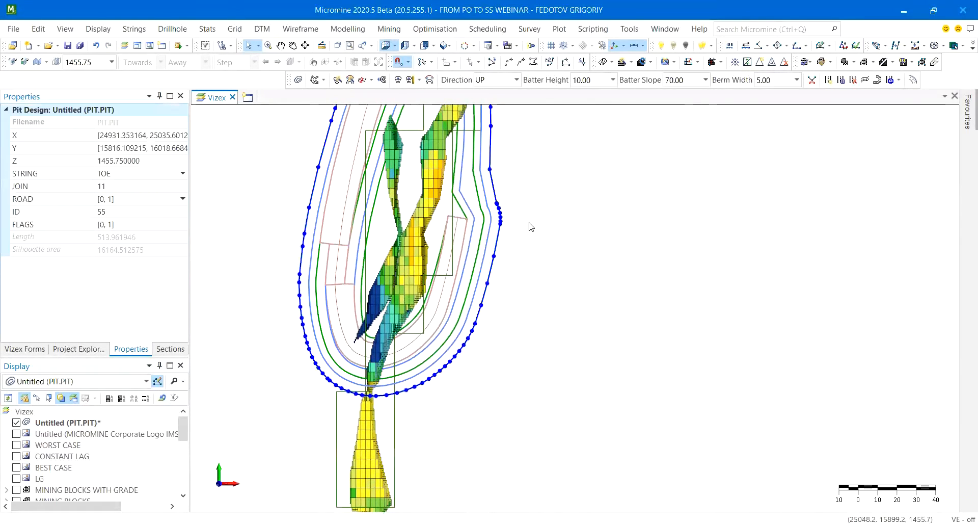
Project the outer toe string up to elevation 1465.75 with batter height 10 and slope 70, and select the new crest string.
{"action": "left_click", "coordinate": [398, 81]}
{"action": "left_click", "coordinate": [575, 314]}
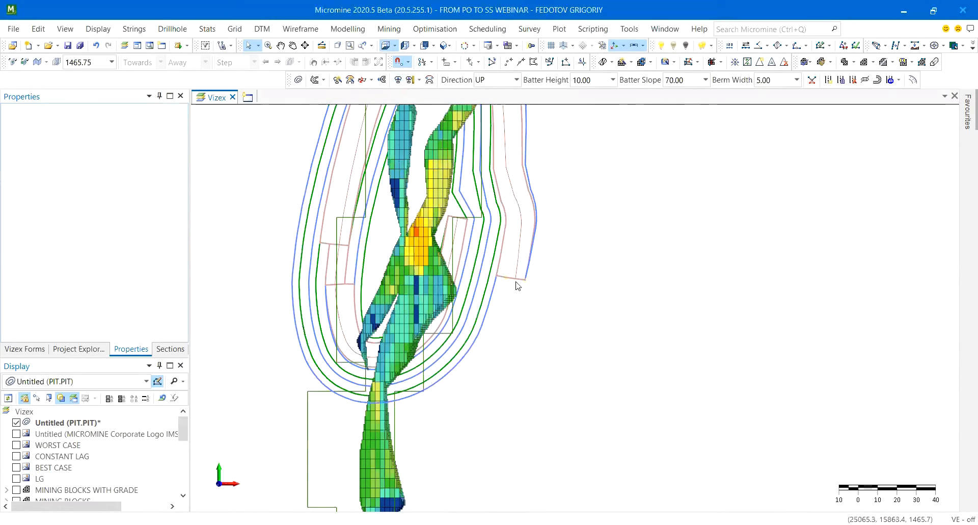
{"action": "scroll", "coordinate": [494, 273], "scroll_direction": "up", "scroll_amount": 2}
{"action": "left_click", "coordinate": [485, 278]}
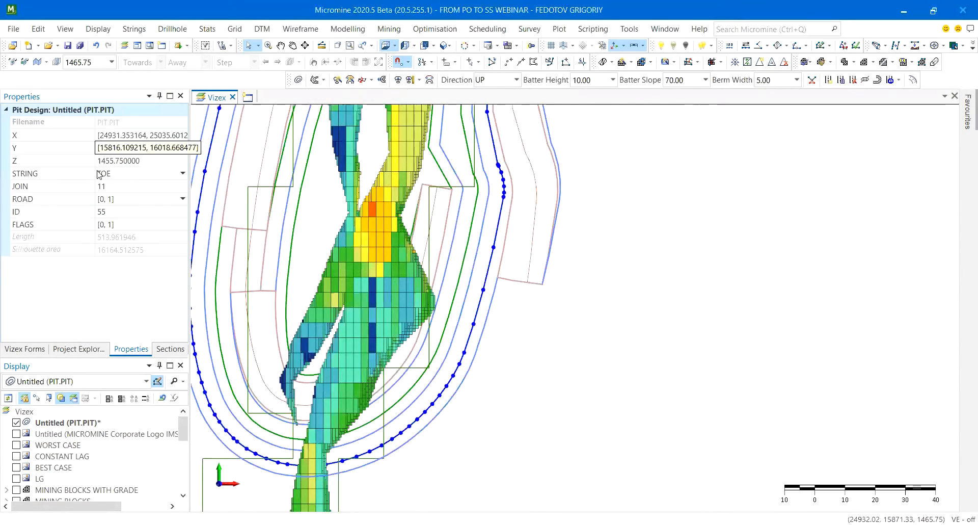
{"action": "left_click", "coordinate": [495, 296]}
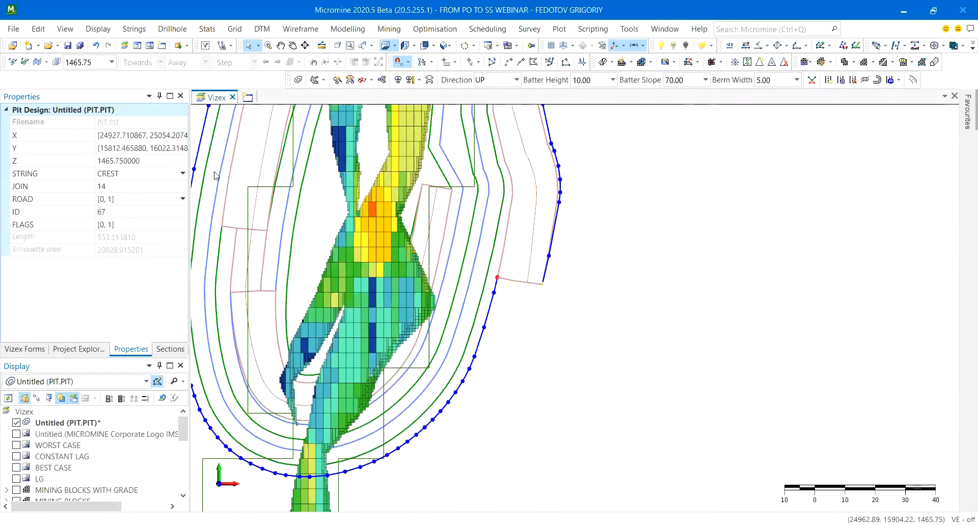
Add a berm of width 5 outside the selected crest and project the wall up to elevation 1475.75.
{"action": "scroll", "coordinate": [417, 211], "scroll_direction": "down", "scroll_amount": 2}
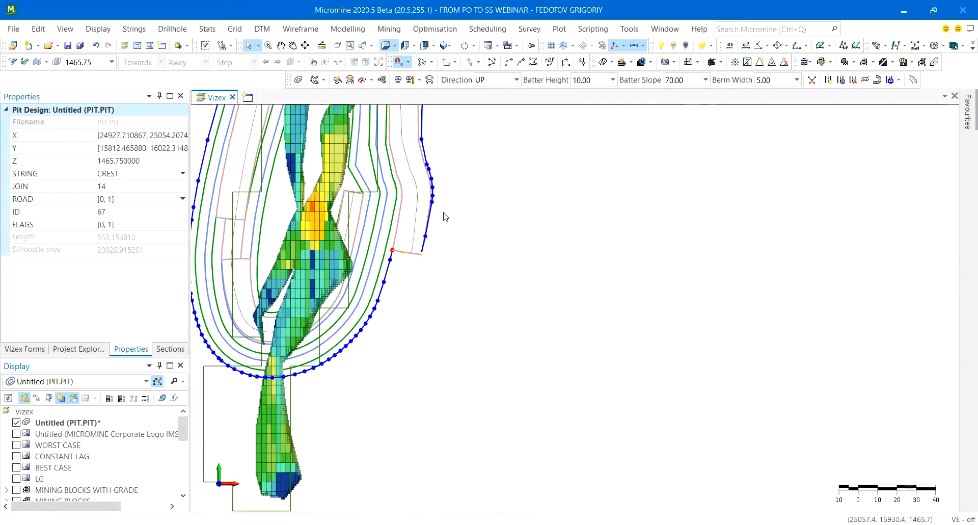
{"action": "middle_click_drag", "start_coordinate": [439, 146], "coordinate": [442, 221]}
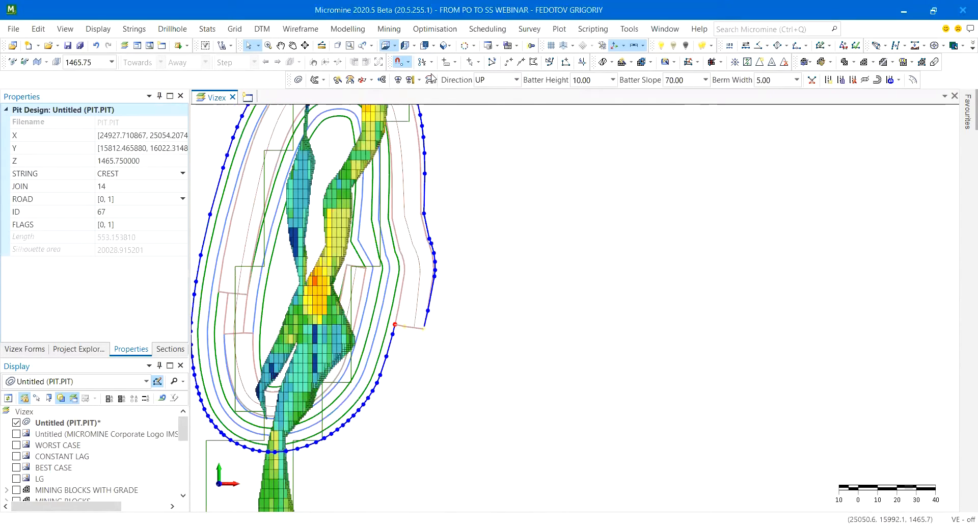
{"action": "left_click", "coordinate": [398, 80]}
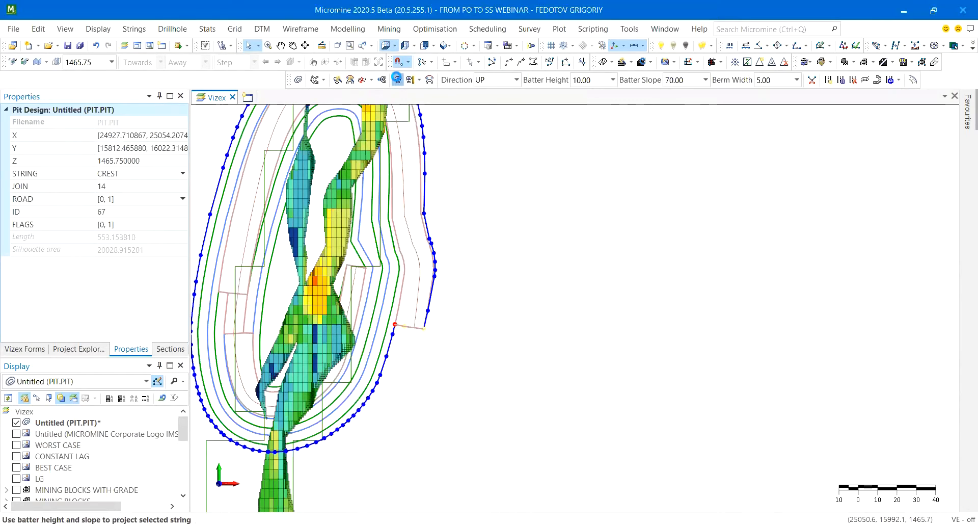
{"action": "scroll", "coordinate": [426, 177], "scroll_direction": "up", "scroll_amount": 1}
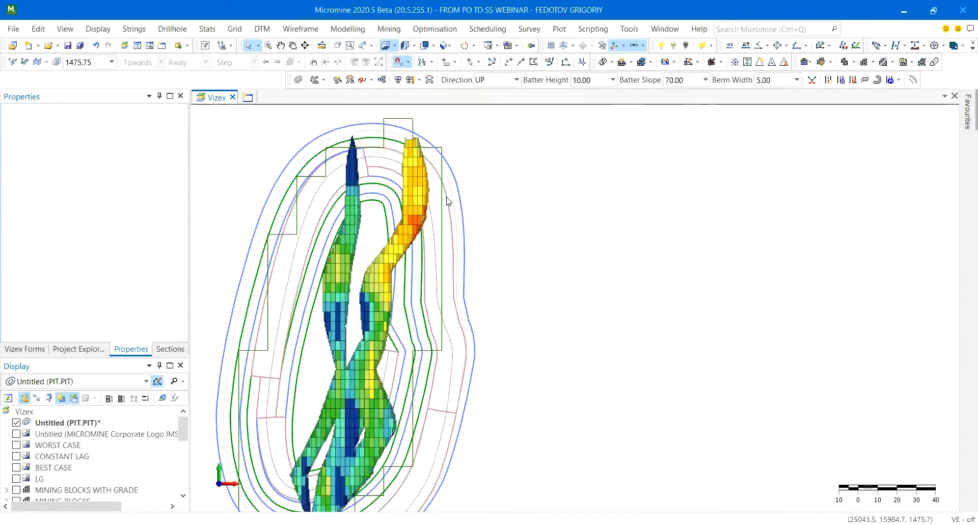
{"action": "scroll", "coordinate": [447, 182], "scroll_direction": "up", "scroll_amount": 1}
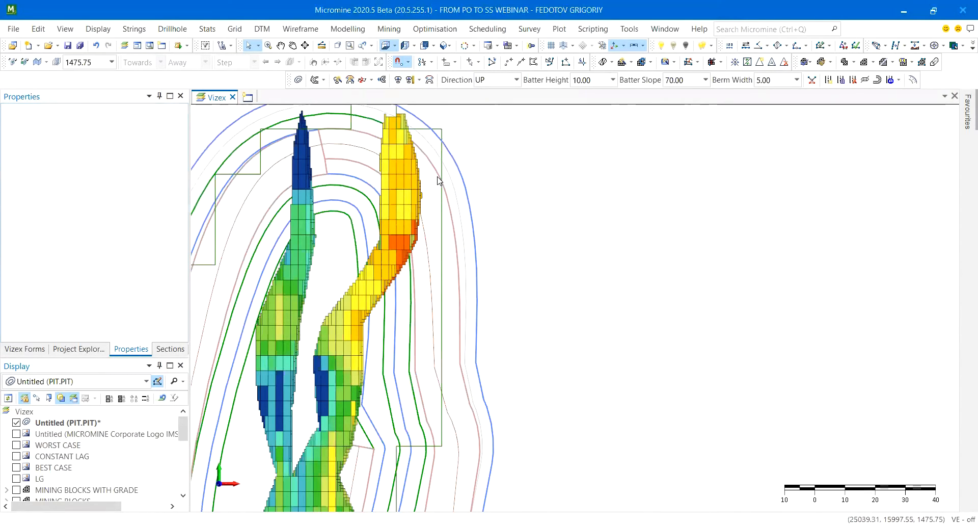
Offset the outer crest string at elevation 1475.75 by a berm of width 5 to form the next toe string.
{"action": "left_click", "coordinate": [465, 178]}
{"action": "scroll", "coordinate": [464, 178], "scroll_direction": "down", "scroll_amount": 2}
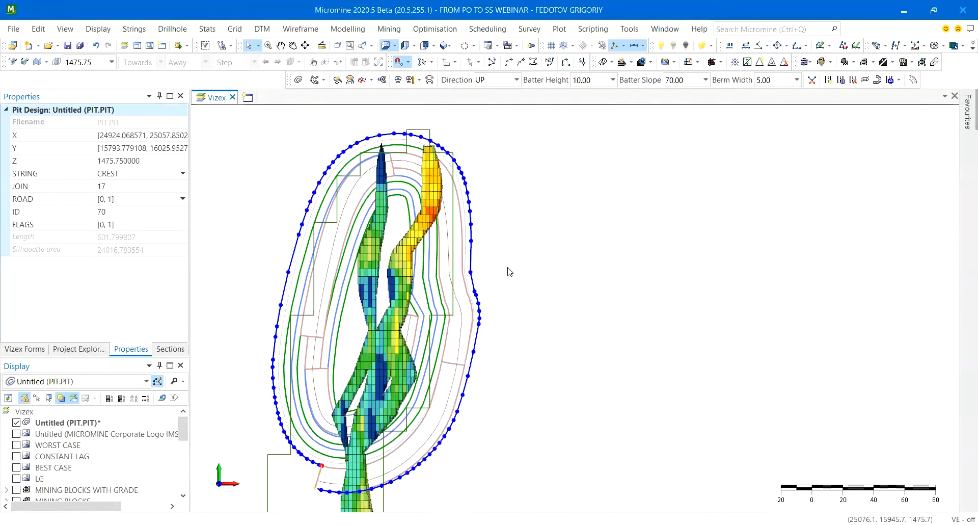
{"action": "left_click", "coordinate": [429, 82]}
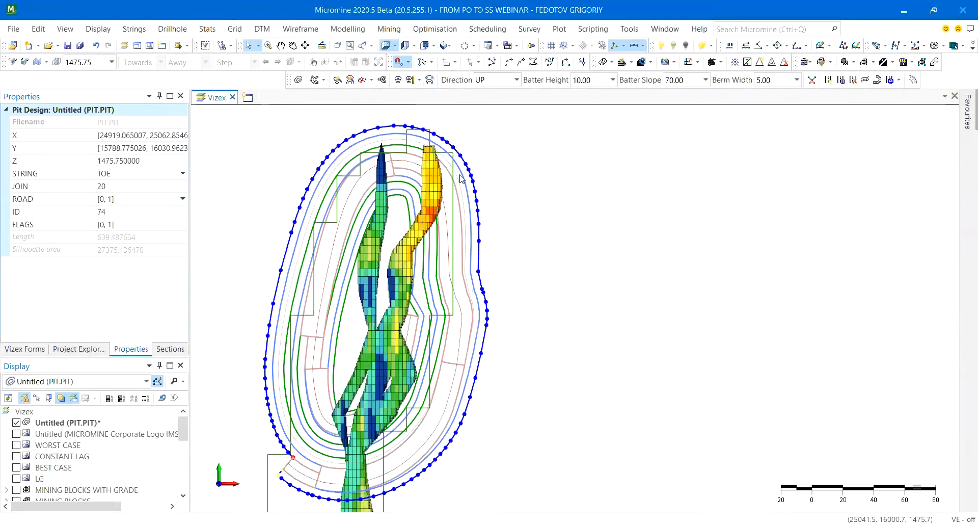
Examine the toe string at elevation 1475.75 and the haul road's end against the pit shell slice.
{"action": "left_click", "coordinate": [507, 240]}
{"action": "scroll", "coordinate": [473, 289], "scroll_direction": "up", "scroll_amount": 2}
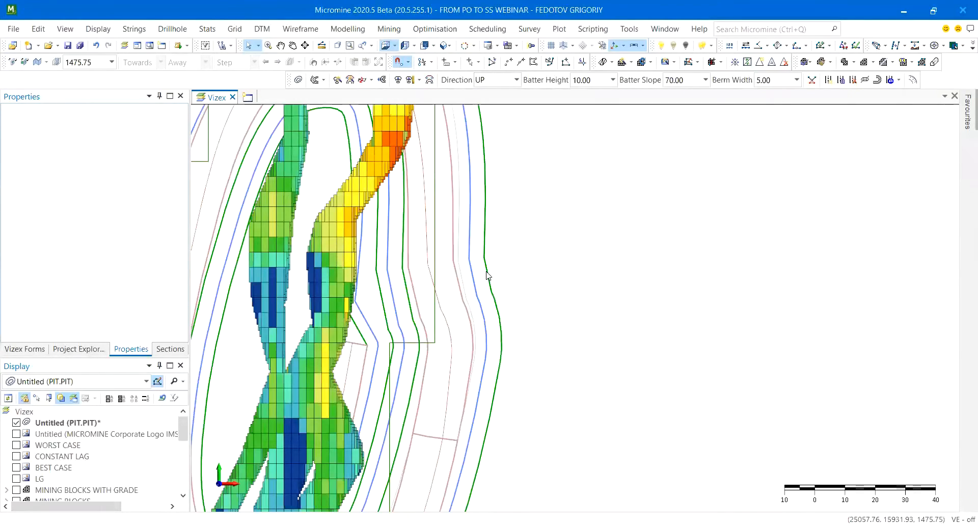
{"action": "left_click", "coordinate": [487, 275]}
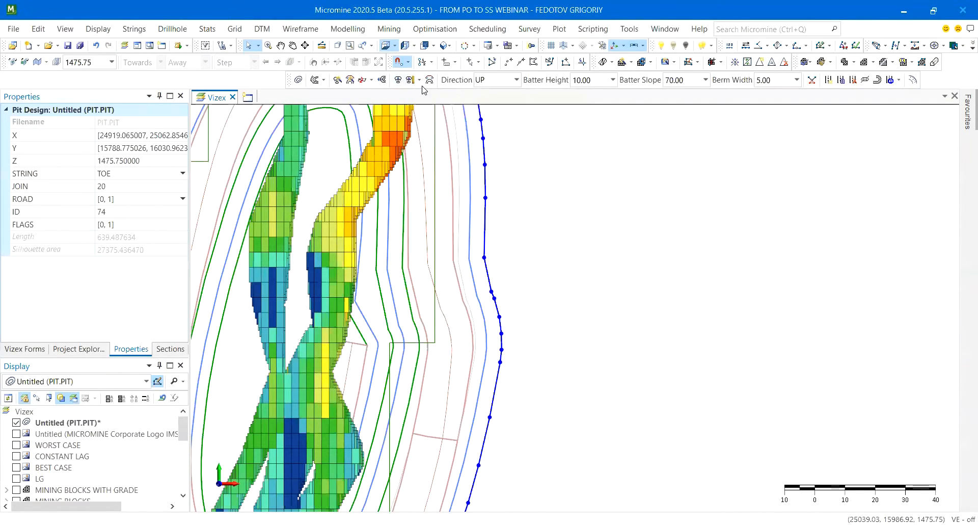
{"action": "left_click", "coordinate": [518, 236]}
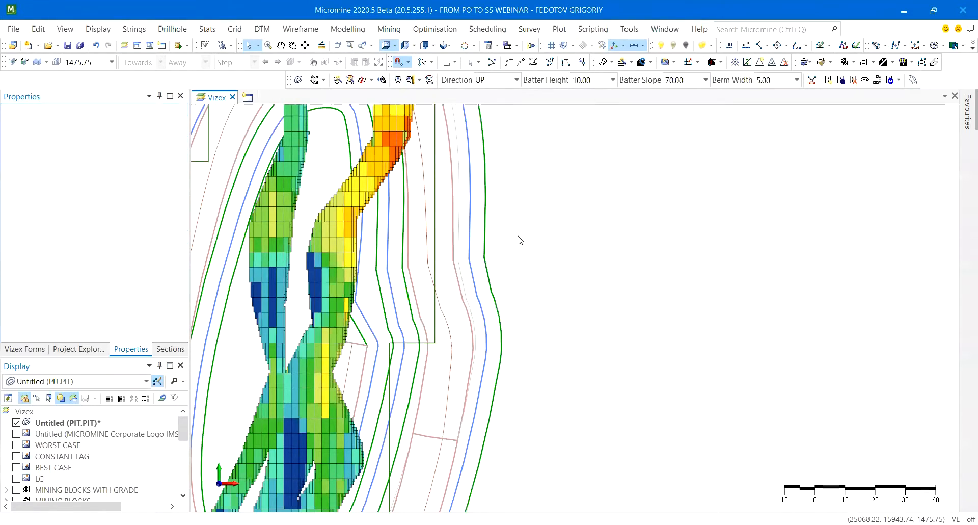
{"action": "scroll", "coordinate": [517, 238], "scroll_direction": "down", "scroll_amount": 2}
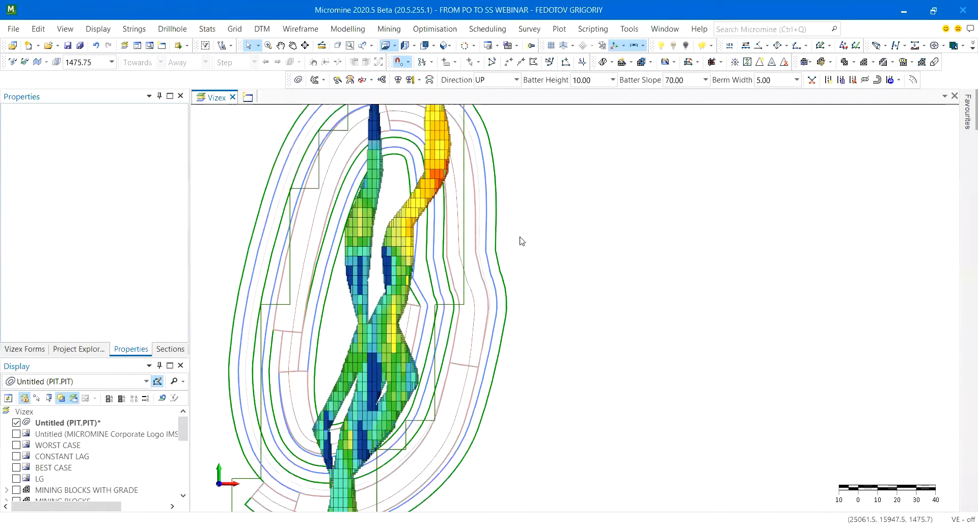
{"action": "scroll", "coordinate": [509, 244], "scroll_direction": "down", "scroll_amount": 1}
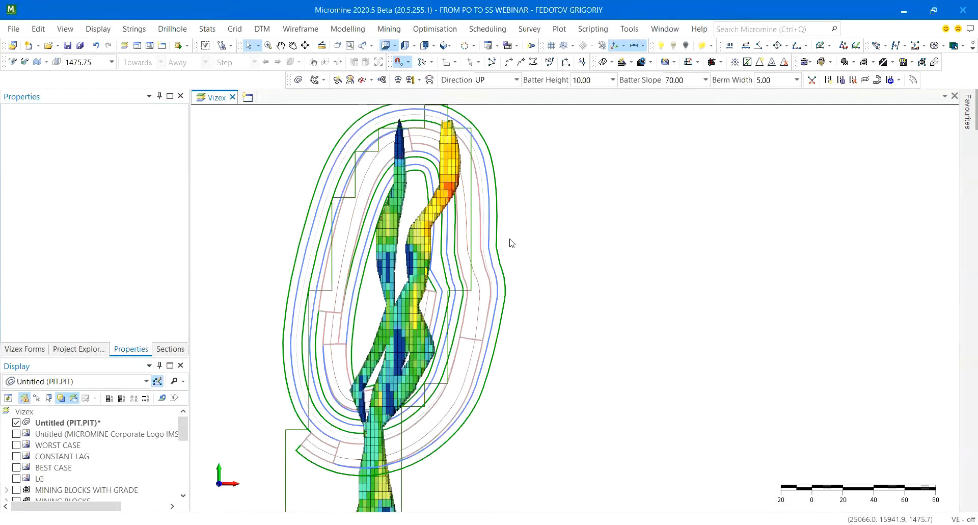
{"action": "scroll", "coordinate": [512, 243], "scroll_direction": "down", "scroll_amount": 2}
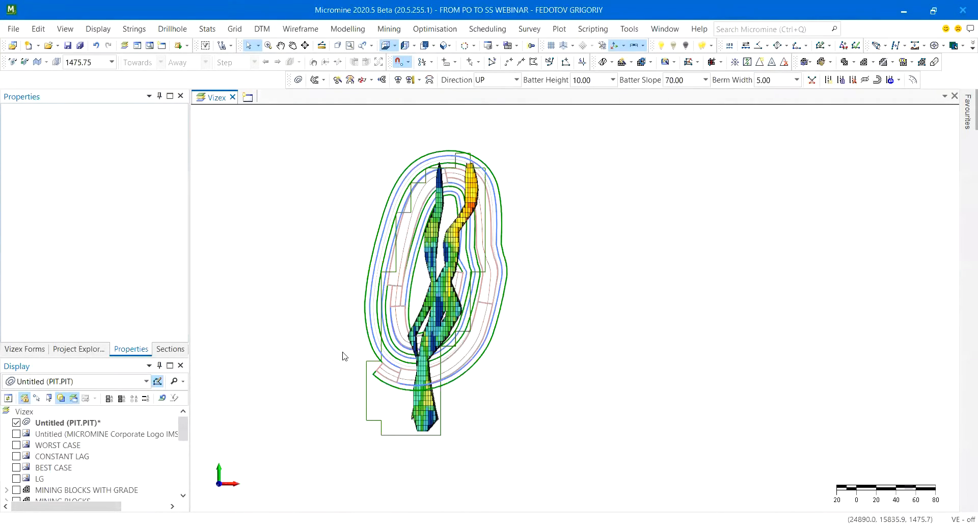
{"action": "scroll", "coordinate": [383, 363], "scroll_direction": "up", "scroll_amount": 2}
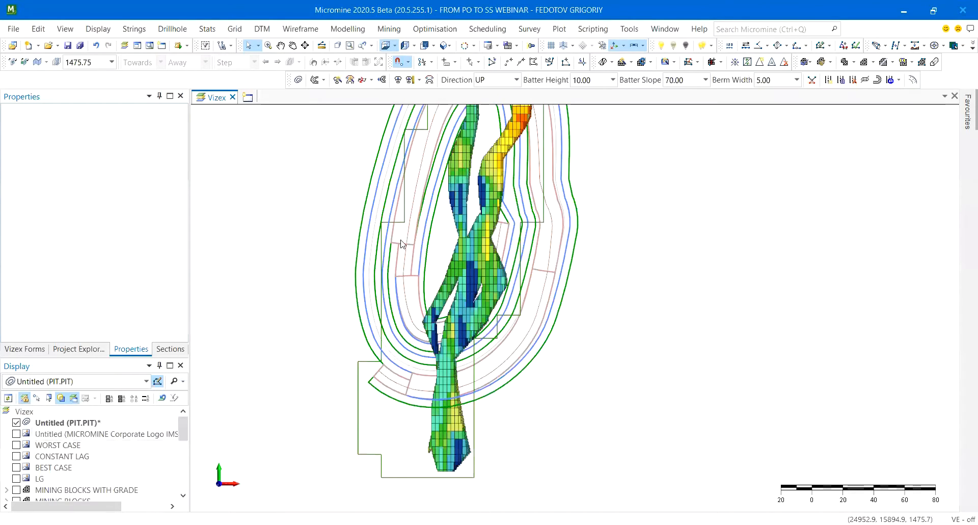
Add a flat haul road section on the 1475.75 toe string at the road's inner end point, with its length specified by the inner edge.
{"action": "left_click", "coordinate": [866, 80]}
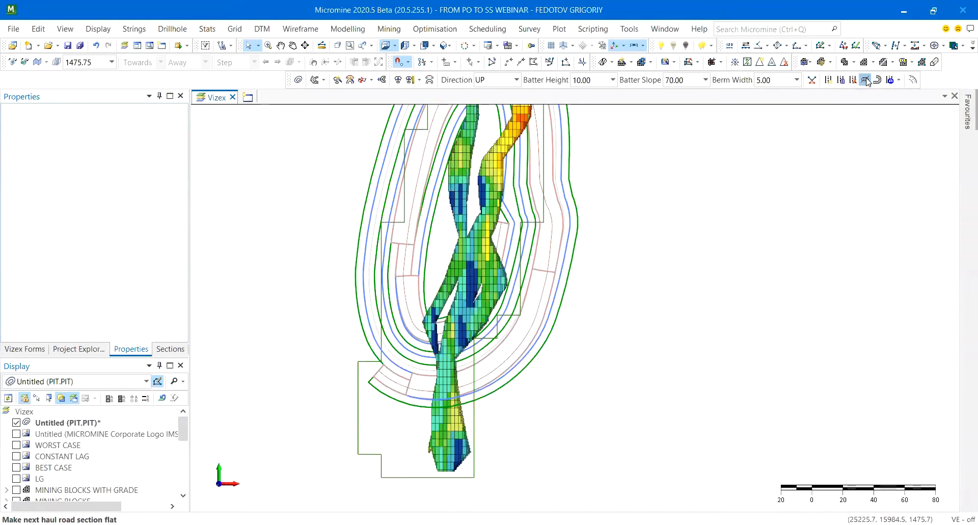
{"action": "scroll", "coordinate": [340, 290], "scroll_direction": "up", "scroll_amount": 2}
{"action": "left_click", "coordinate": [370, 312]}
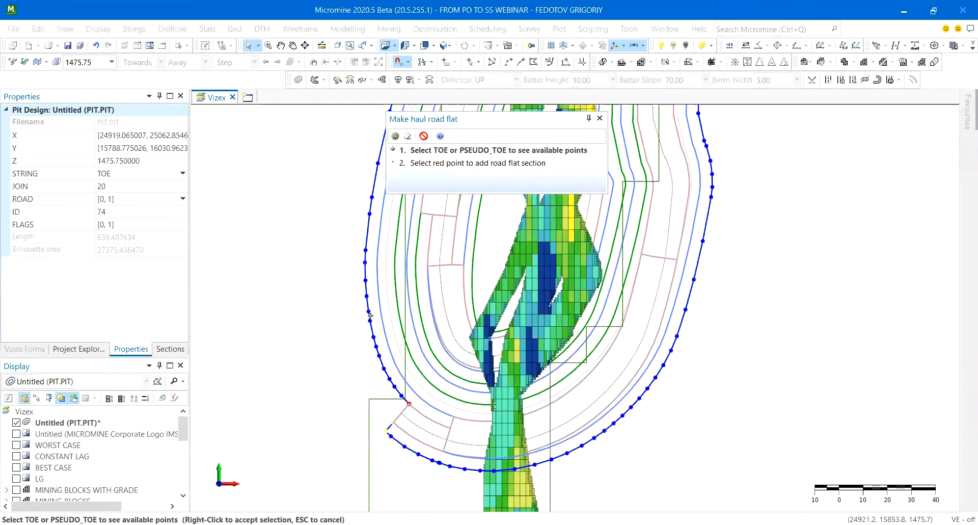
{"action": "left_click", "coordinate": [409, 404]}
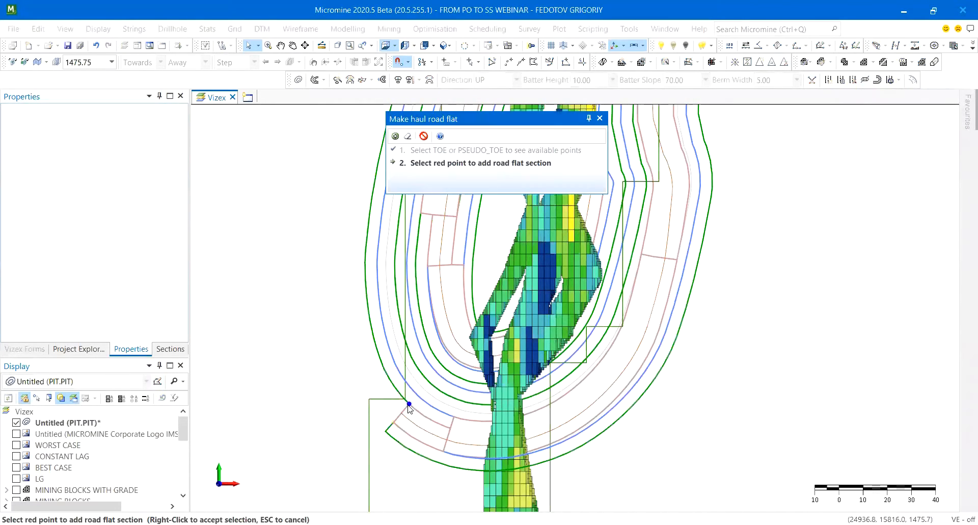
{"action": "right_click", "coordinate": [409, 407]}
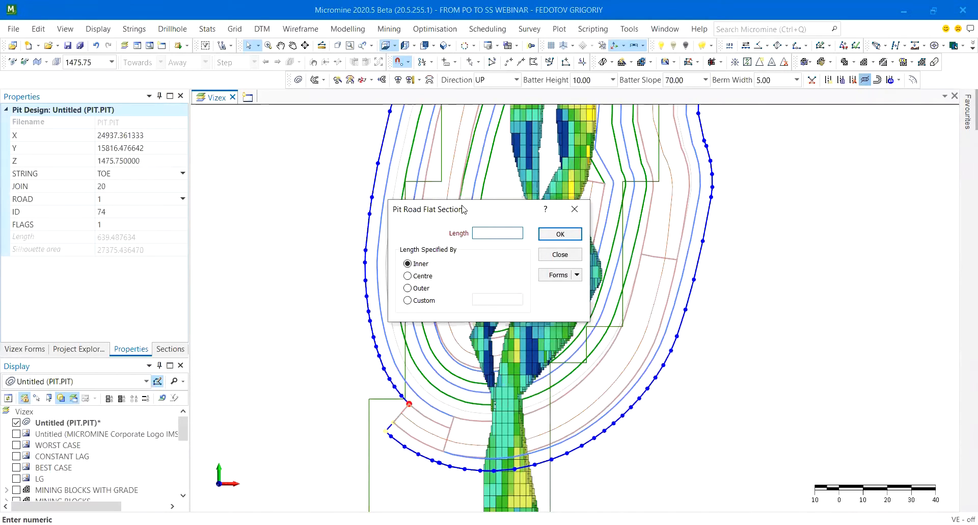
{"action": "left_click", "coordinate": [559, 235]}
{"action": "scroll", "coordinate": [384, 430], "scroll_direction": "up", "scroll_amount": 2}
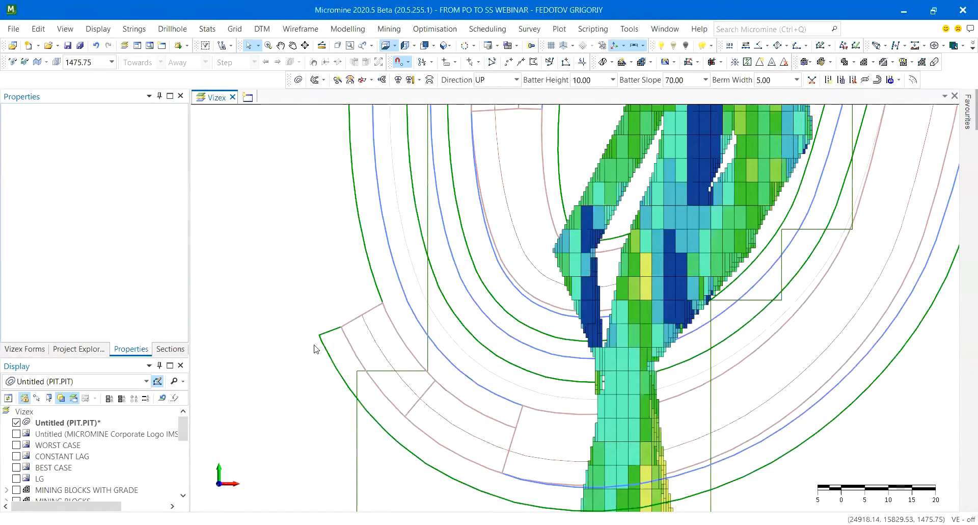
{"action": "middle_click_drag", "start_coordinate": [636, 427], "coordinate": [696, 189]}
{"action": "left_click", "coordinate": [385, 46]}
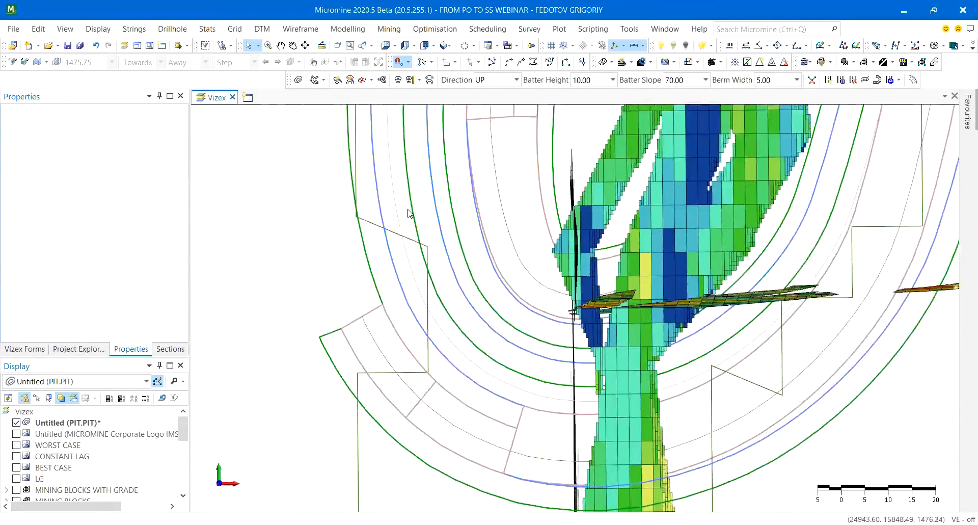
Create a flat haul road switchback from the inner road point of the 1475.75 toe string, with an inner curve radius of 30.
{"action": "left_click", "coordinate": [322, 342]}
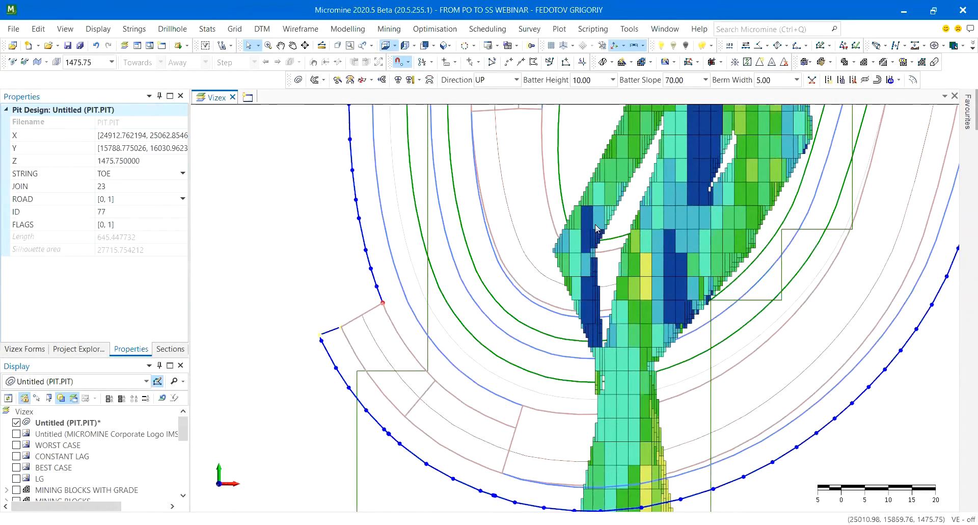
{"action": "scroll", "coordinate": [429, 233], "scroll_direction": "down", "scroll_amount": 3}
{"action": "middle_click_drag", "start_coordinate": [477, 238], "coordinate": [523, 282]}
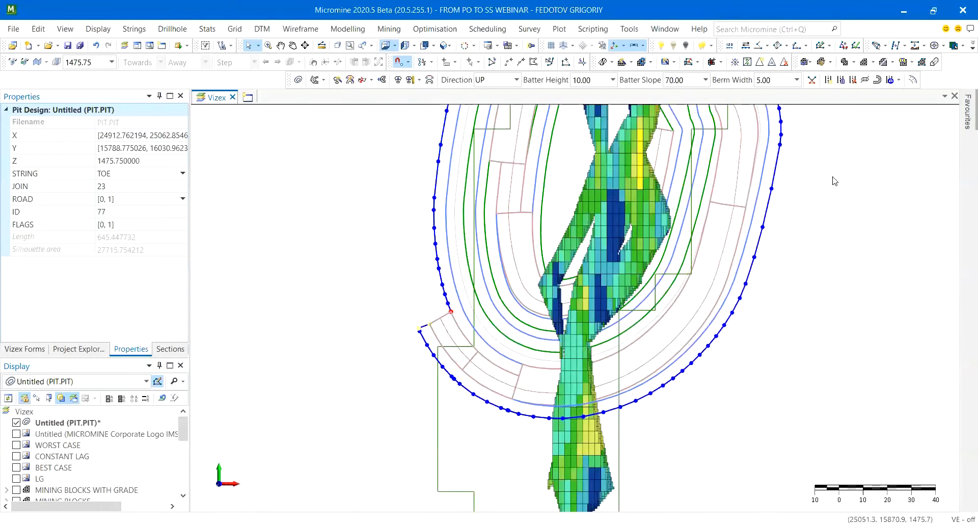
{"action": "left_click", "coordinate": [877, 81]}
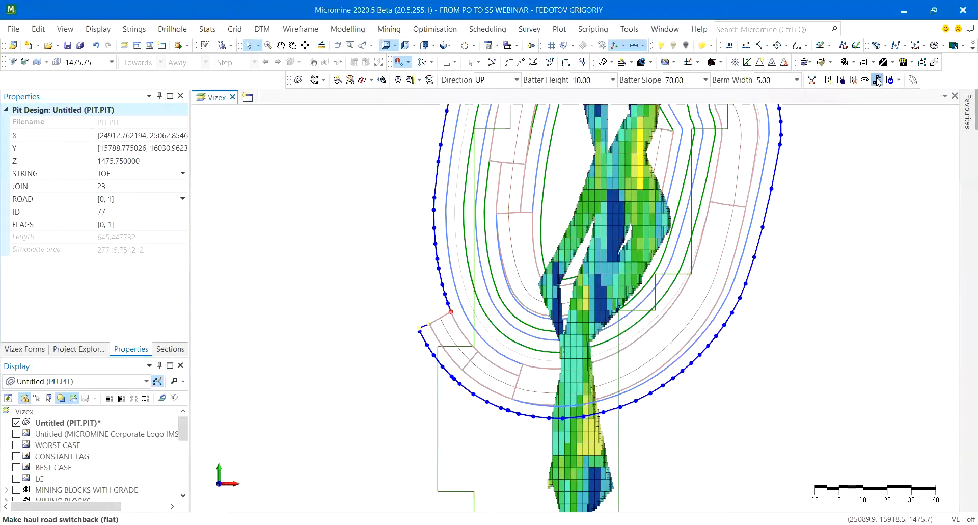
{"action": "left_click", "coordinate": [451, 312]}
{"action": "type", "text": "30"}
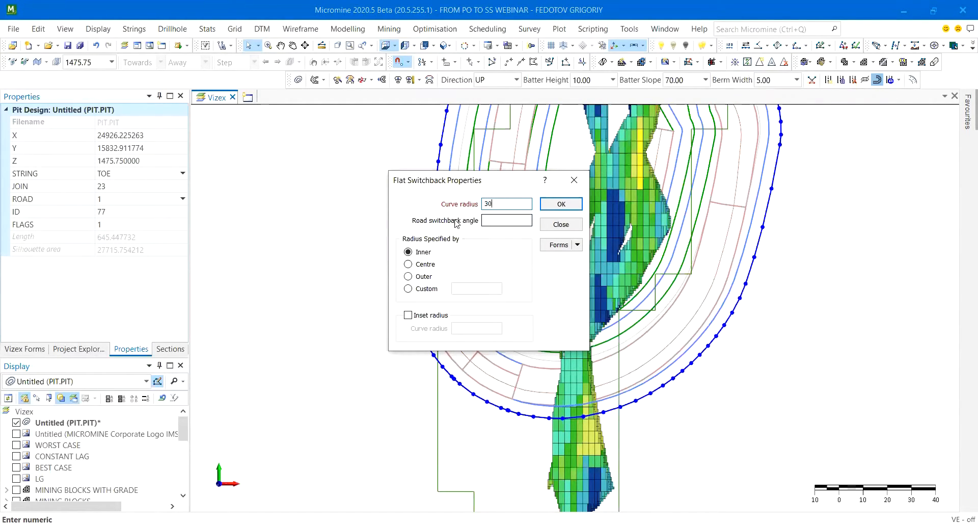
{"action": "left_click", "coordinate": [495, 217]}
{"action": "left_click", "coordinate": [561, 203]}
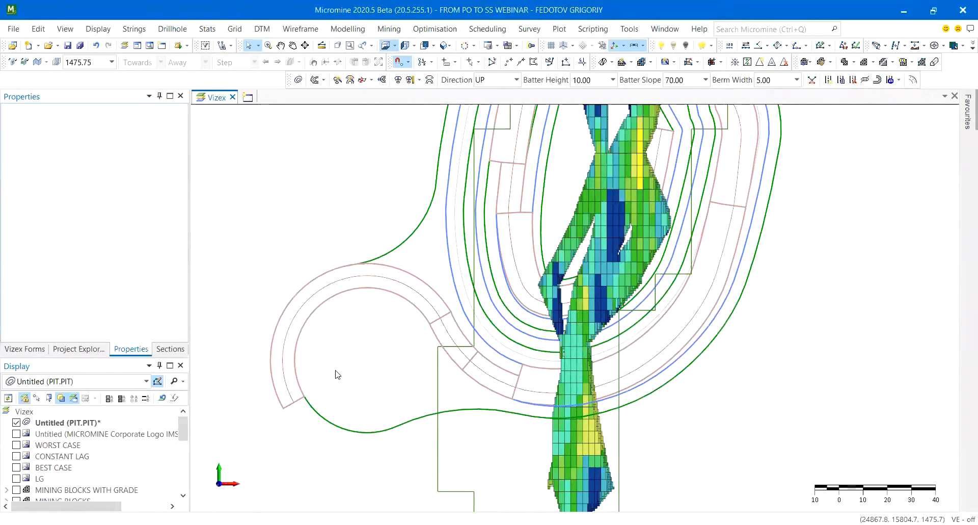
Build the next bench up from the switchback toe string to elevation 1485.75 and check its outline against the shell slice.
{"action": "scroll", "coordinate": [402, 310], "scroll_direction": "down", "scroll_amount": 1}
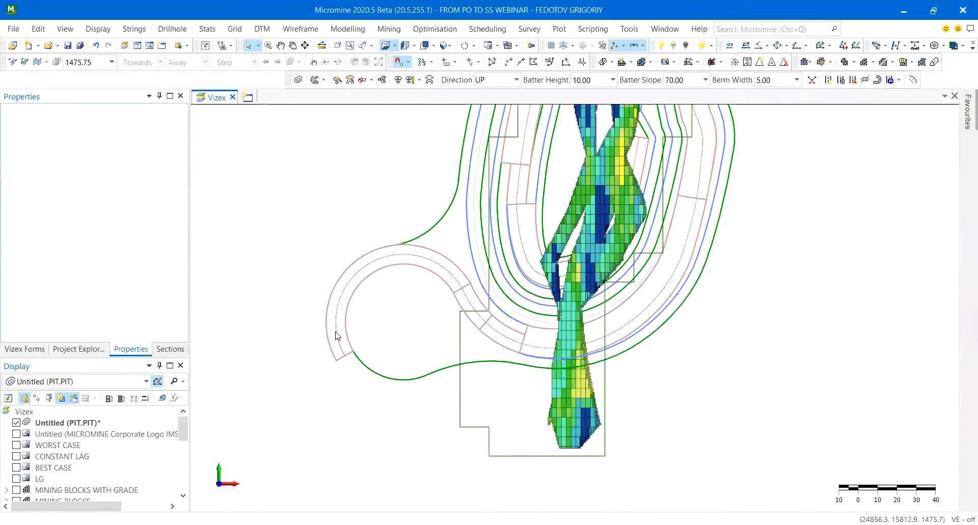
{"action": "left_click", "coordinate": [398, 379]}
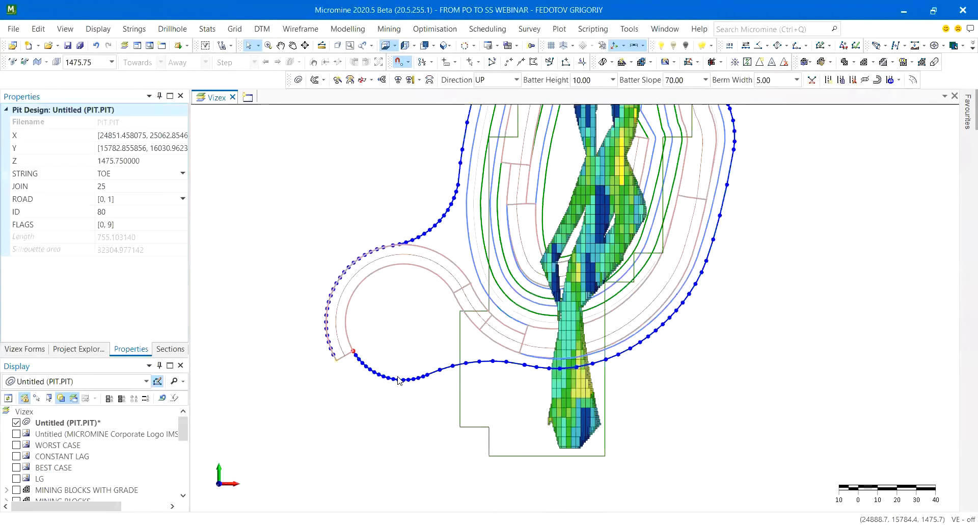
{"action": "scroll", "coordinate": [386, 224], "scroll_direction": "down", "scroll_amount": 2}
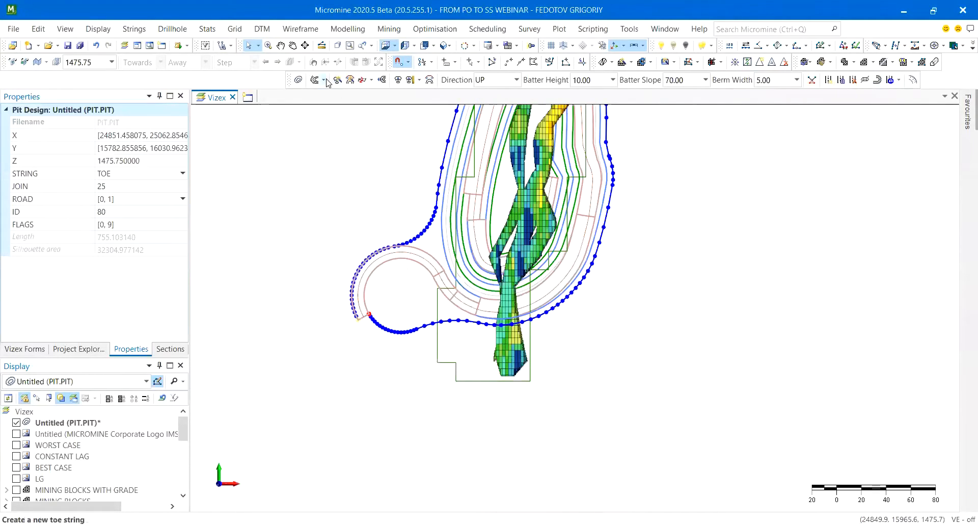
{"action": "left_click", "coordinate": [383, 81]}
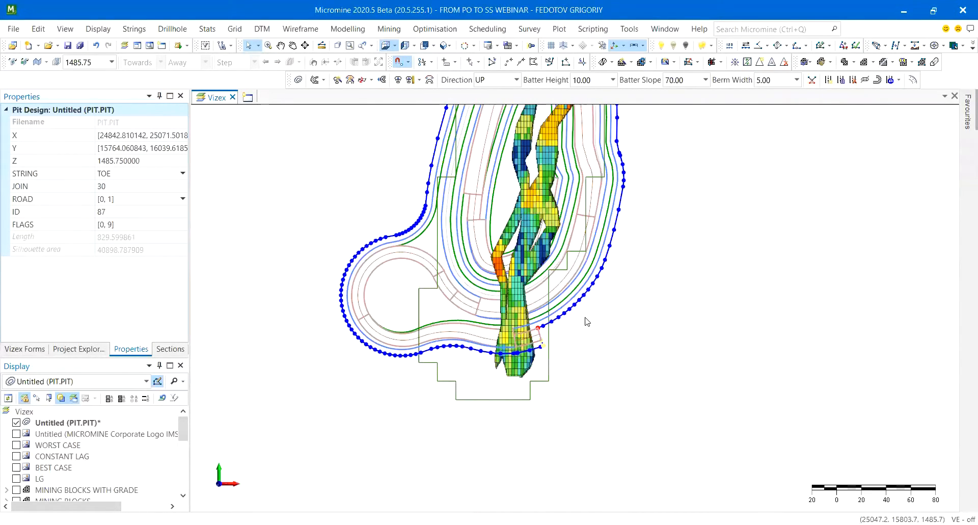
{"action": "middle_click_drag", "start_coordinate": [566, 331], "coordinate": [548, 339]}
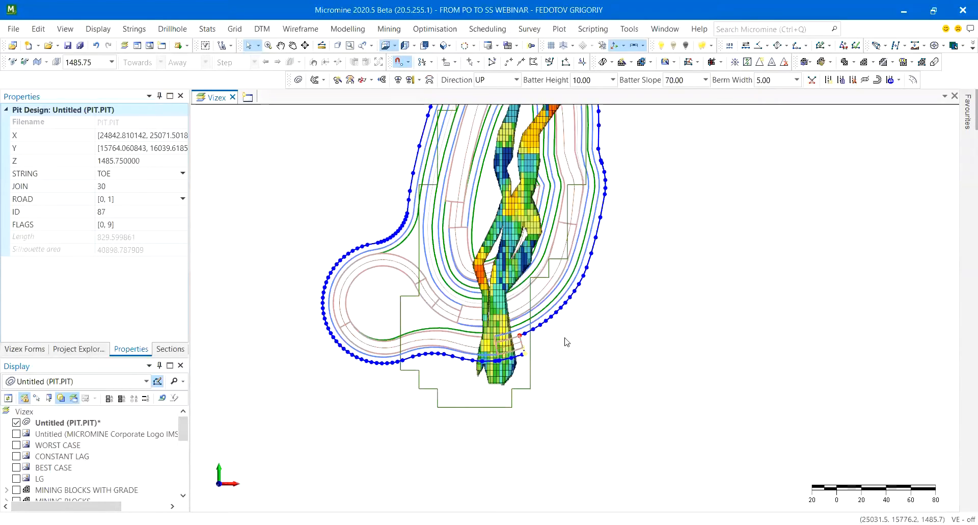
{"action": "scroll", "coordinate": [531, 338], "scroll_direction": "down", "scroll_amount": 2}
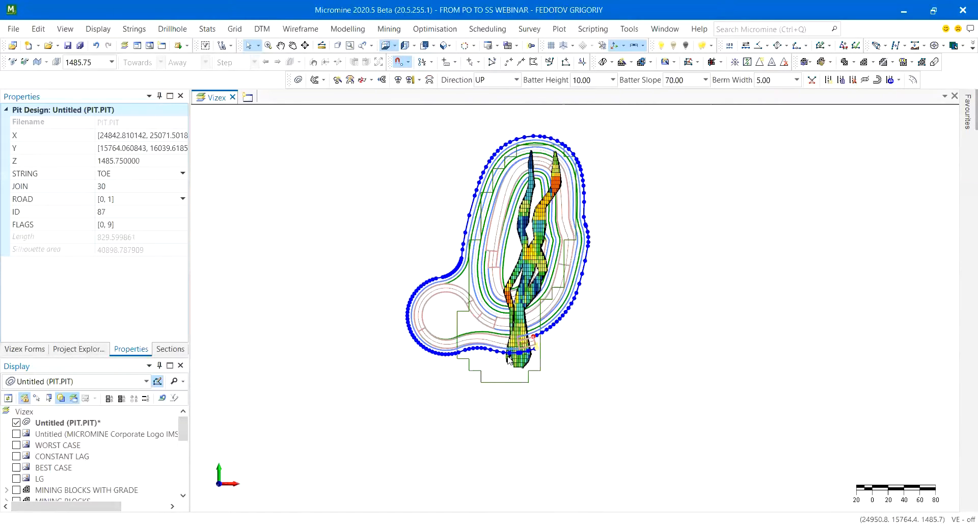
{"action": "scroll", "coordinate": [512, 351], "scroll_direction": "up", "scroll_amount": 2}
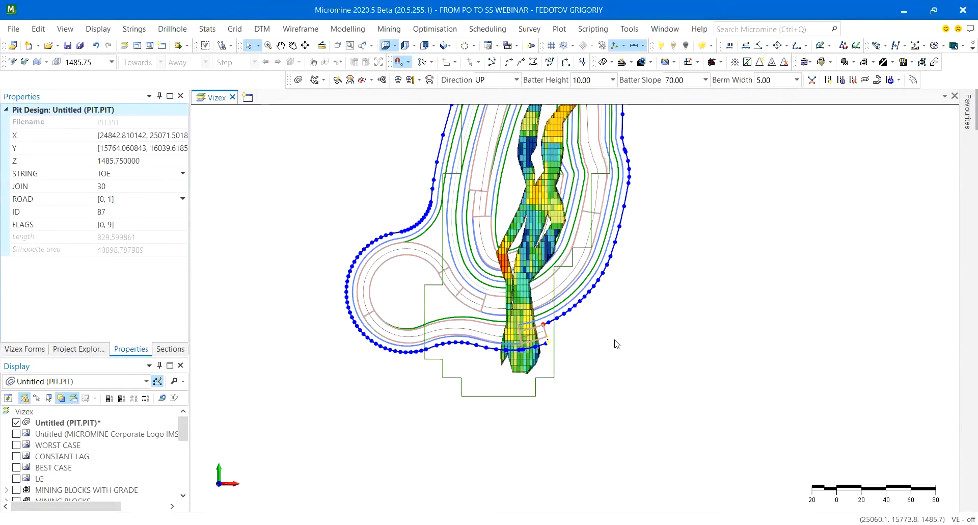
Start a second haul road at the north end of the 1485.75 toe string, with width 10 and an 8 percent clockwise gradient.
{"action": "scroll", "coordinate": [615, 340], "scroll_direction": "up", "scroll_amount": 1}
{"action": "scroll", "coordinate": [596, 302], "scroll_direction": "down", "scroll_amount": 2}
{"action": "middle_click_drag", "start_coordinate": [620, 165], "coordinate": [607, 298]}
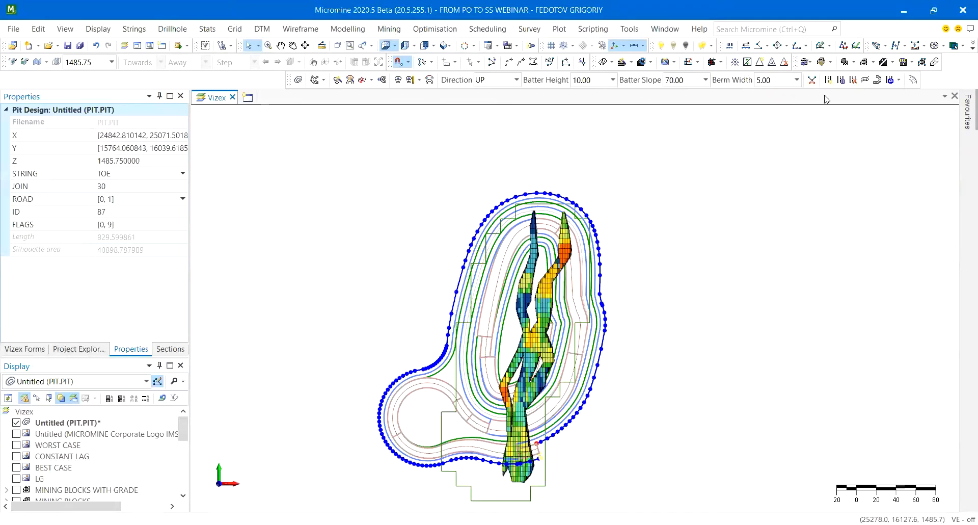
{"action": "left_click", "coordinate": [828, 79]}
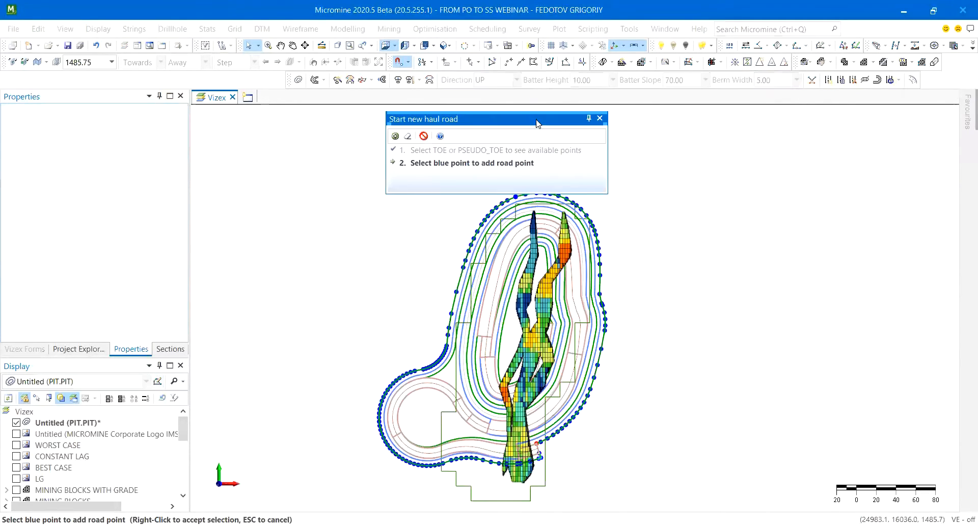
{"action": "left_click", "coordinate": [526, 194]}
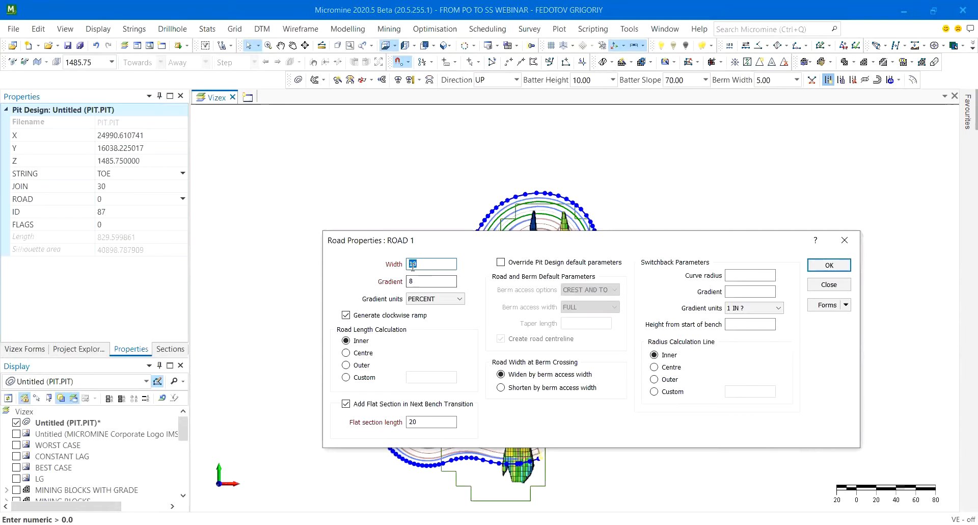
{"action": "left_click", "coordinate": [829, 271]}
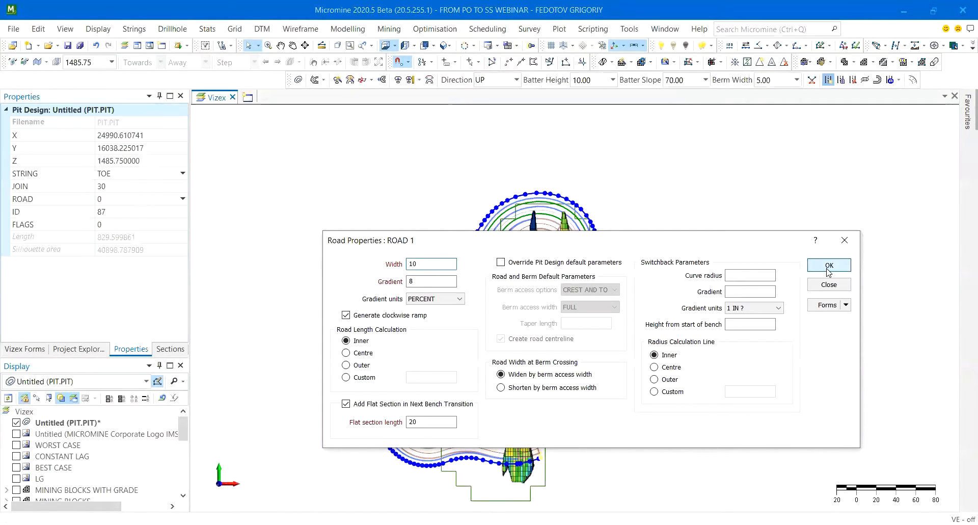
Build the next bench up to elevation 1495.75 from the toe string carrying both haul roads.
{"action": "left_click", "coordinate": [386, 80]}
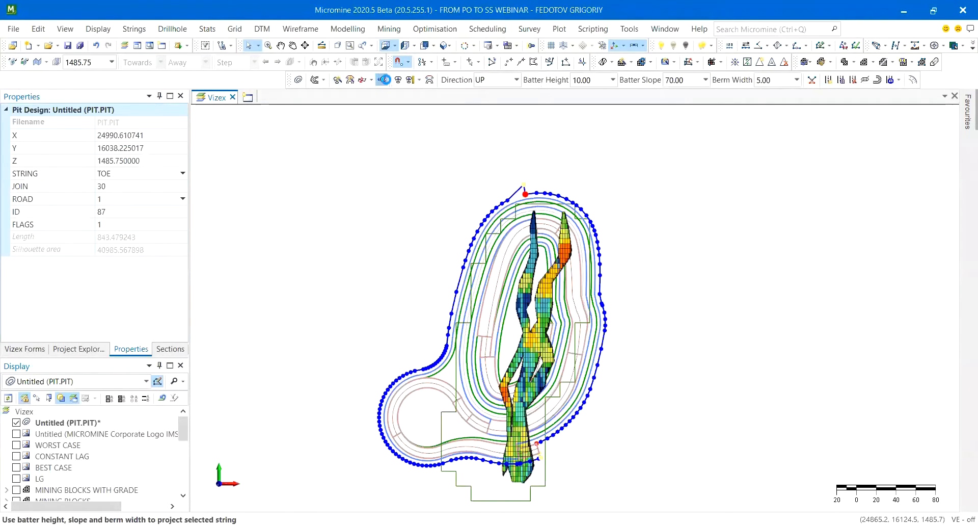
{"action": "left_click", "coordinate": [683, 279]}
{"action": "scroll", "coordinate": [633, 287], "scroll_direction": "up", "scroll_amount": 2}
{"action": "middle_click_drag", "start_coordinate": [603, 402], "coordinate": [622, 320]}
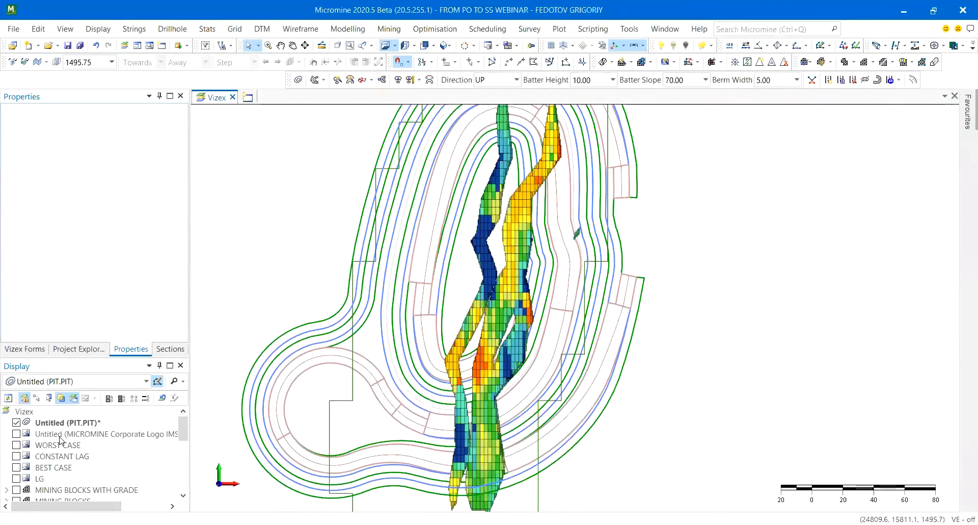
Hide the pit shell slice and the BM block model, leaving only the pit design displayed.
{"action": "scroll", "coordinate": [47, 462], "scroll_direction": "down", "scroll_amount": 3}
{"action": "scroll", "coordinate": [16, 490], "scroll_direction": "down", "scroll_amount": 1}
{"action": "left_click", "coordinate": [17, 456]}
{"action": "scroll", "coordinate": [16, 459], "scroll_direction": "down", "scroll_amount": 2}
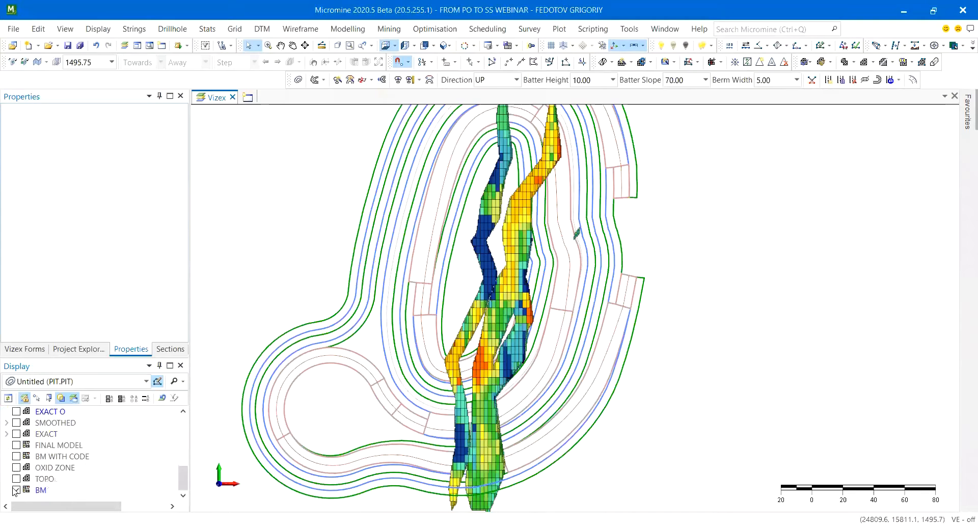
{"action": "left_click", "coordinate": [16, 490]}
{"action": "scroll", "coordinate": [654, 210], "scroll_direction": "down", "scroll_amount": 2}
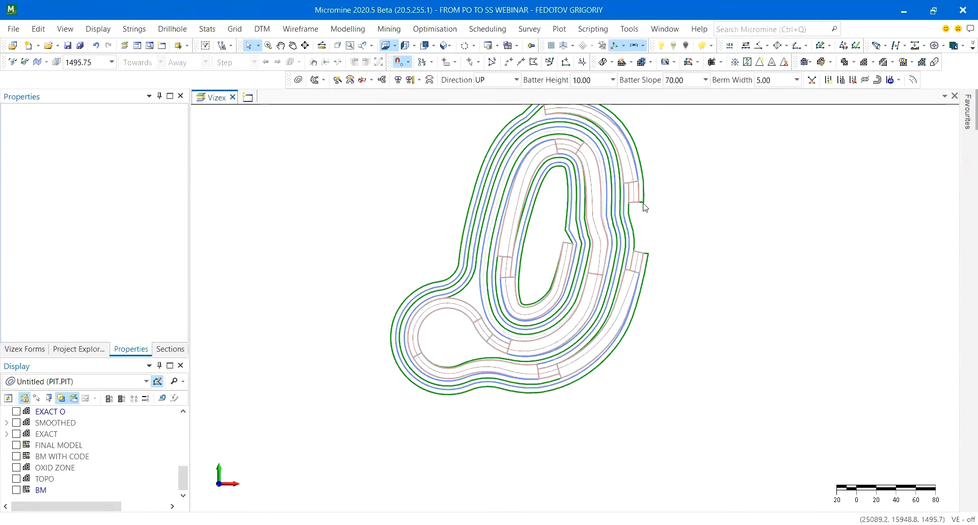
End both haul roads at their inner road points on the 1495.75 toe string.
{"action": "left_click", "coordinate": [644, 202]}
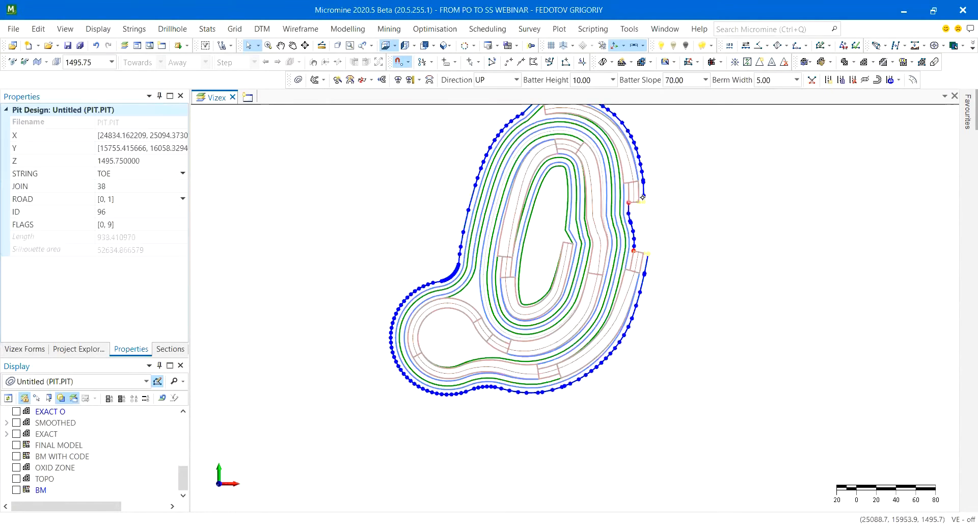
{"action": "left_click", "coordinate": [842, 80]}
{"action": "left_click", "coordinate": [629, 204]}
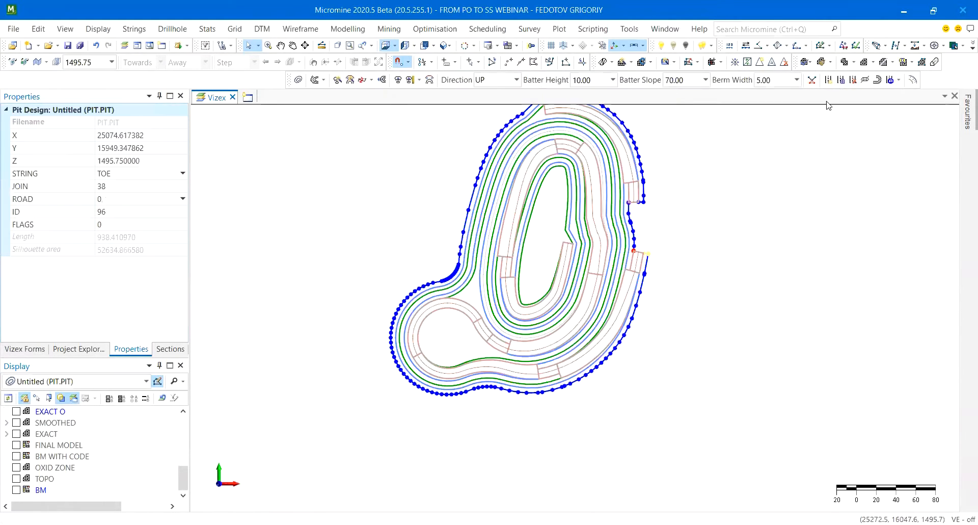
{"action": "scroll", "coordinate": [638, 220], "scroll_direction": "up", "scroll_amount": 2}
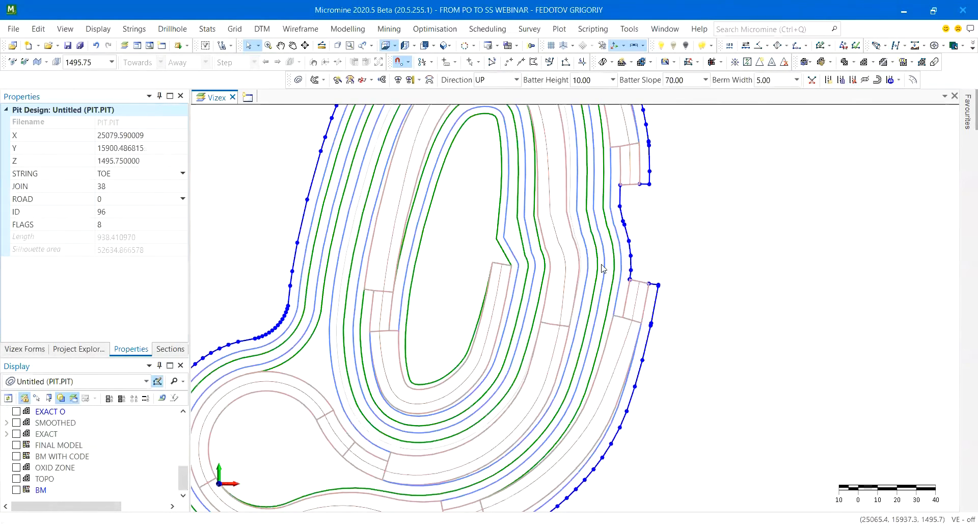
{"action": "scroll", "coordinate": [590, 215], "scroll_direction": "down", "scroll_amount": 2}
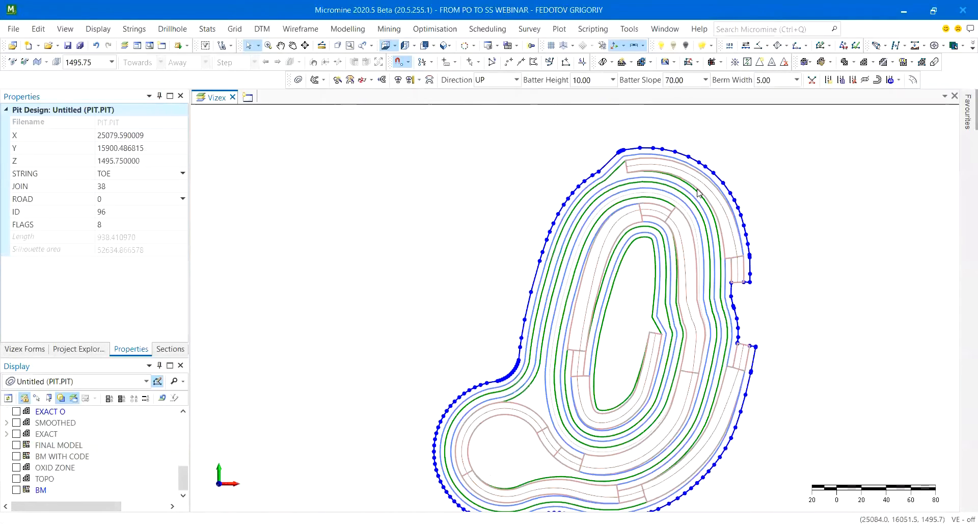
Start a new haul road on the west side of the 1495.75 toe string and build the bench up to elevation 1505.75.
{"action": "left_click", "coordinate": [516, 209]}
{"action": "left_click", "coordinate": [558, 209]}
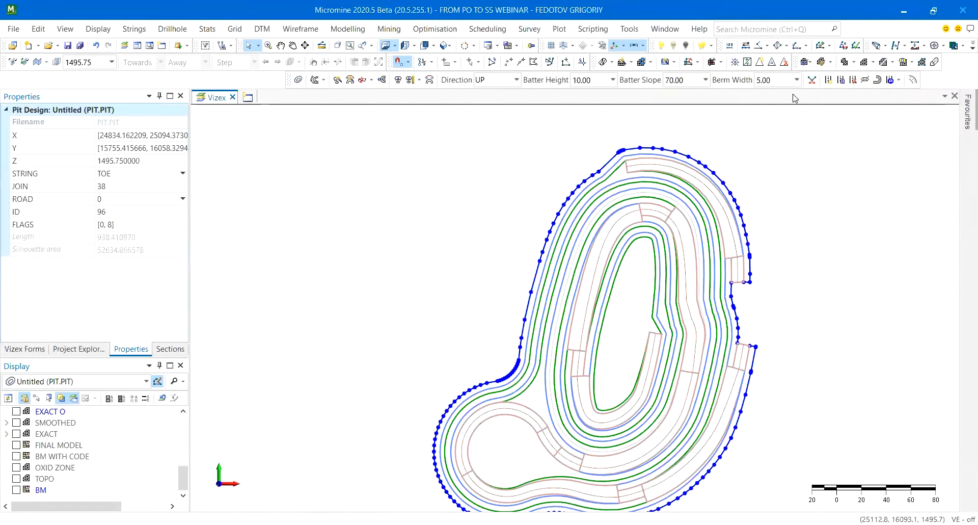
{"action": "left_click", "coordinate": [828, 80]}
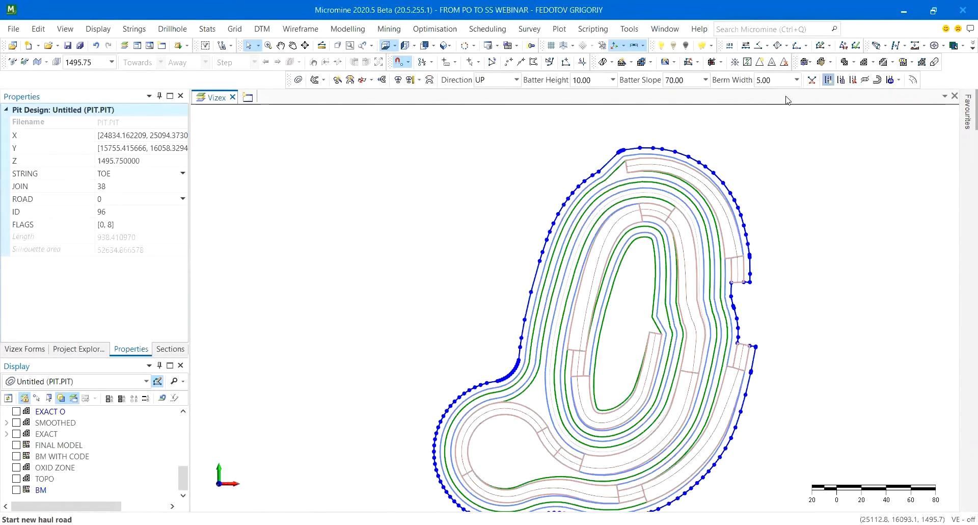
{"action": "left_click", "coordinate": [540, 261]}
{"action": "left_click", "coordinate": [728, 187]}
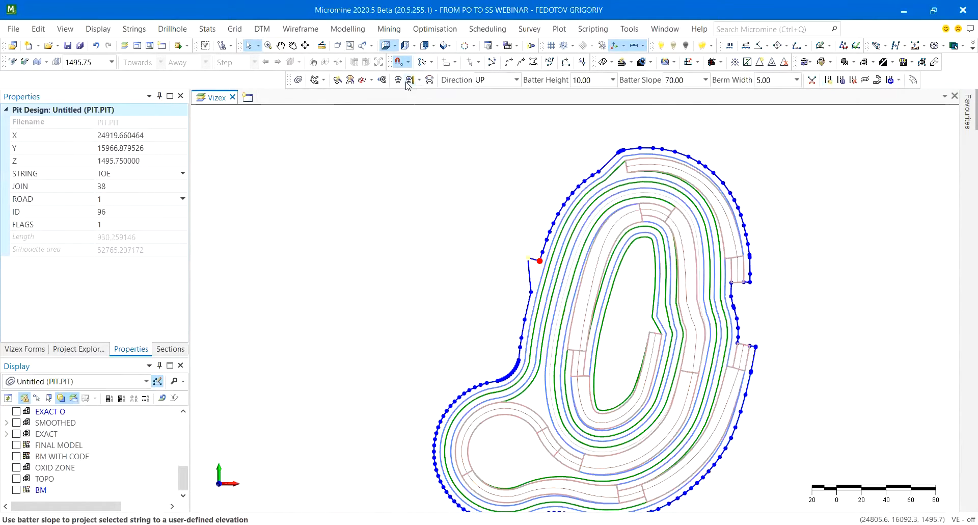
{"action": "left_click", "coordinate": [382, 80]}
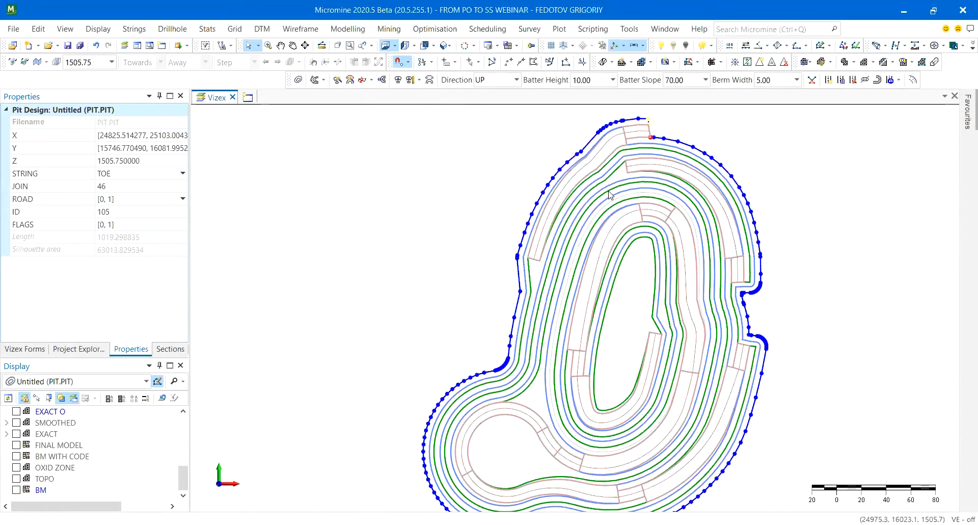
Remove the untitled pit design from the display and load the saved FINAL PIT pit design.
{"action": "mouse_move", "coordinate": [611, 194]}
{"action": "scroll", "coordinate": [76, 431], "scroll_direction": "up", "scroll_amount": 10}
{"action": "left_click", "coordinate": [55, 423]}
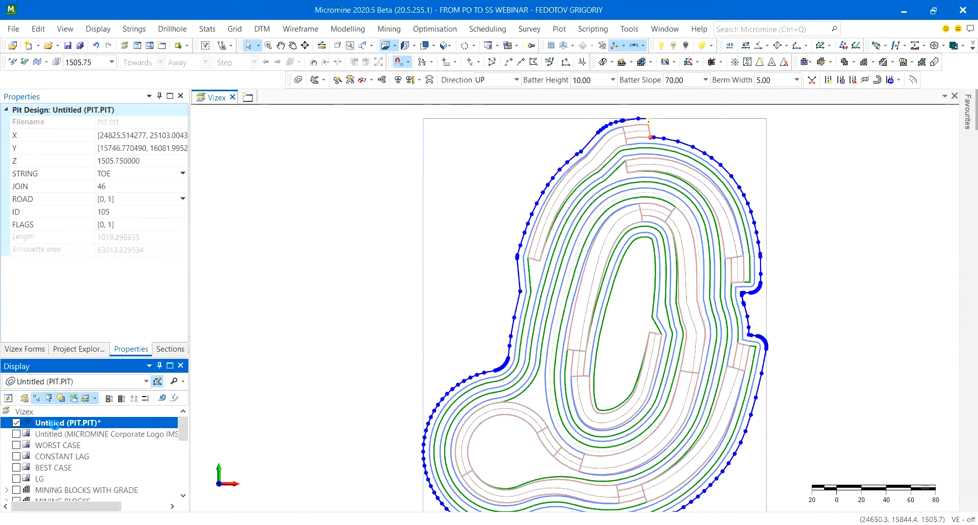
{"action": "key", "text": "Delete"}
{"action": "left_click", "coordinate": [492, 297]}
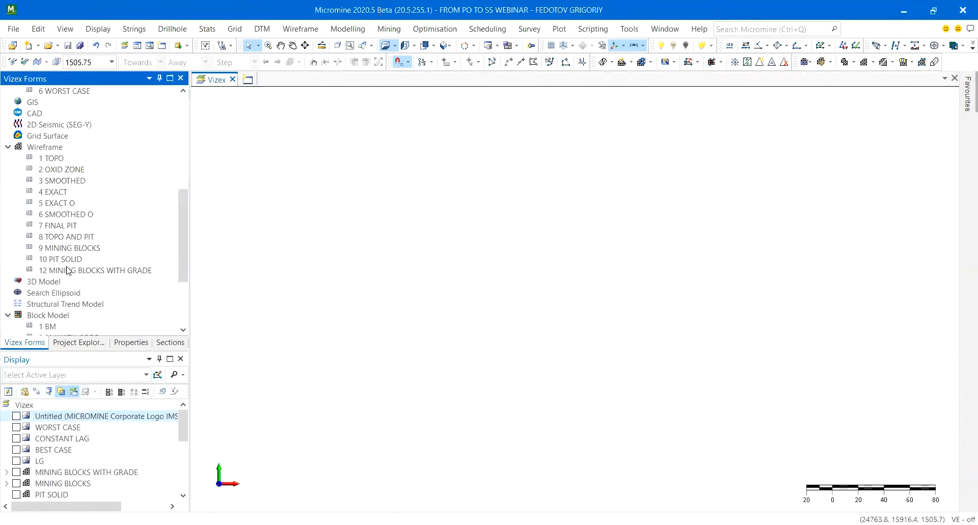
{"action": "scroll", "coordinate": [62, 288], "scroll_direction": "down", "scroll_amount": 3}
{"action": "double_click", "coordinate": [66, 270]}
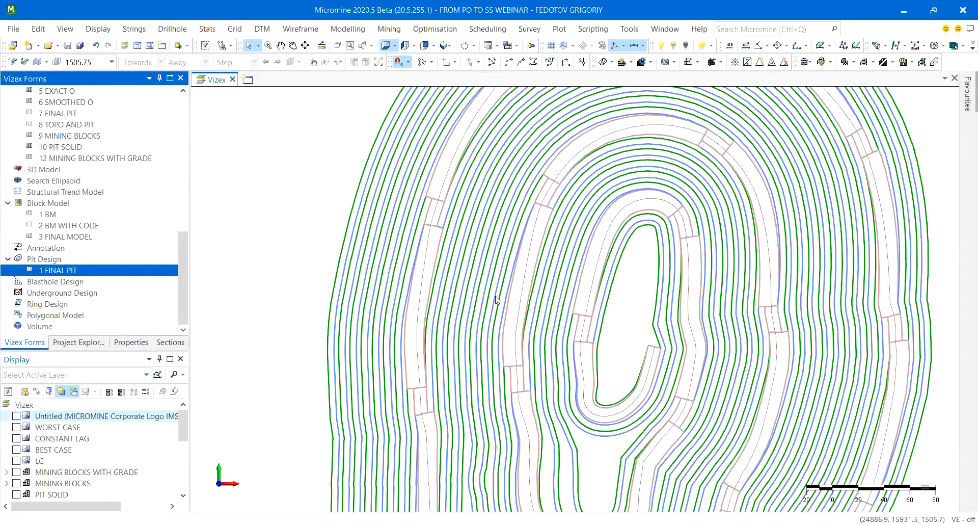
{"action": "scroll", "coordinate": [599, 333], "scroll_direction": "down", "scroll_amount": 2}
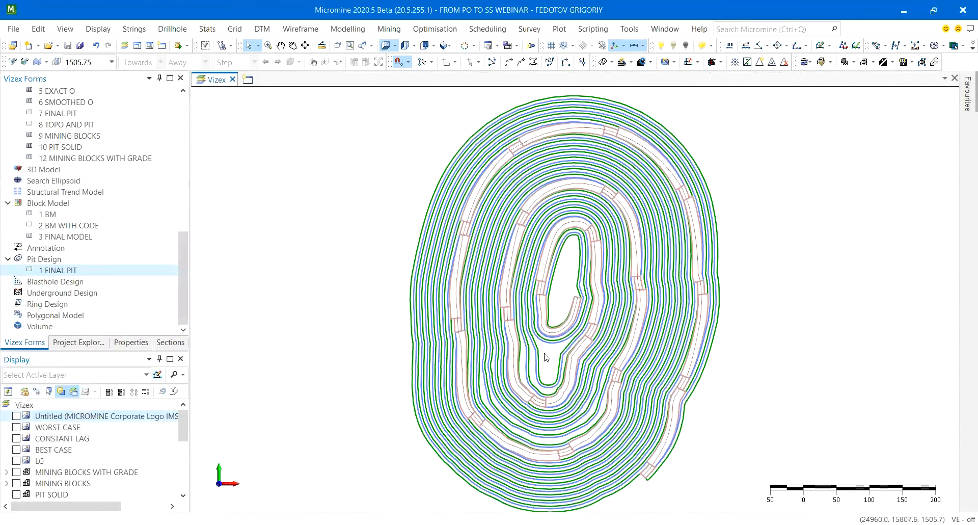
{"action": "scroll", "coordinate": [541, 402], "scroll_direction": "up", "scroll_amount": 2}
Display the EXACT O shell wireframe over the FINAL PIT design and change its draw style from an outline slice to a solid surface.
{"action": "scroll", "coordinate": [25, 473], "scroll_direction": "down", "scroll_amount": 5}
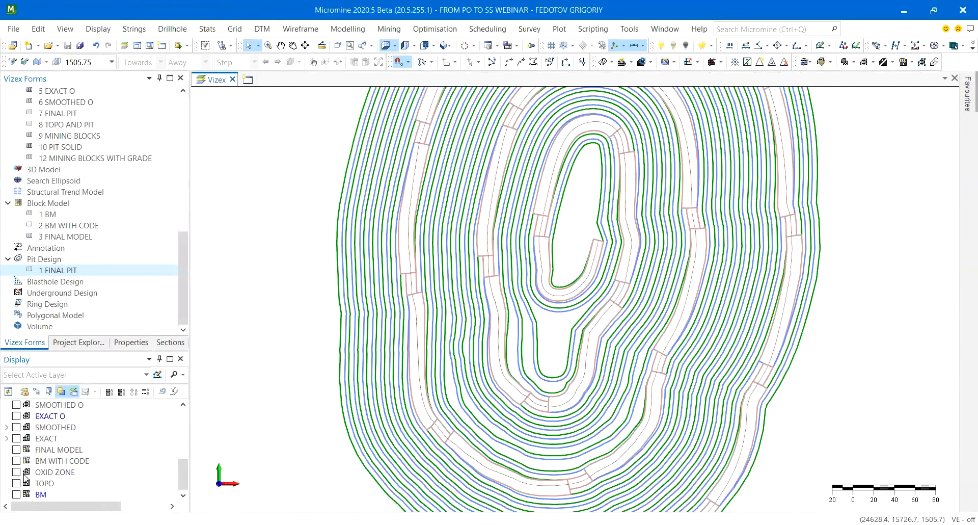
{"action": "scroll", "coordinate": [19, 479], "scroll_direction": "up", "scroll_amount": 3}
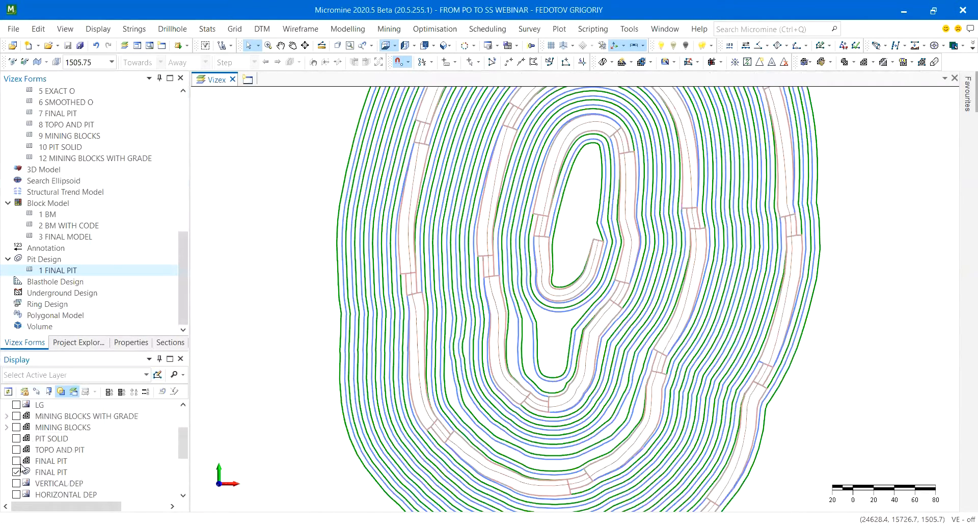
{"action": "scroll", "coordinate": [17, 455], "scroll_direction": "down", "scroll_amount": 1}
{"action": "left_click", "coordinate": [16, 483]}
{"action": "right_click", "coordinate": [55, 482]}
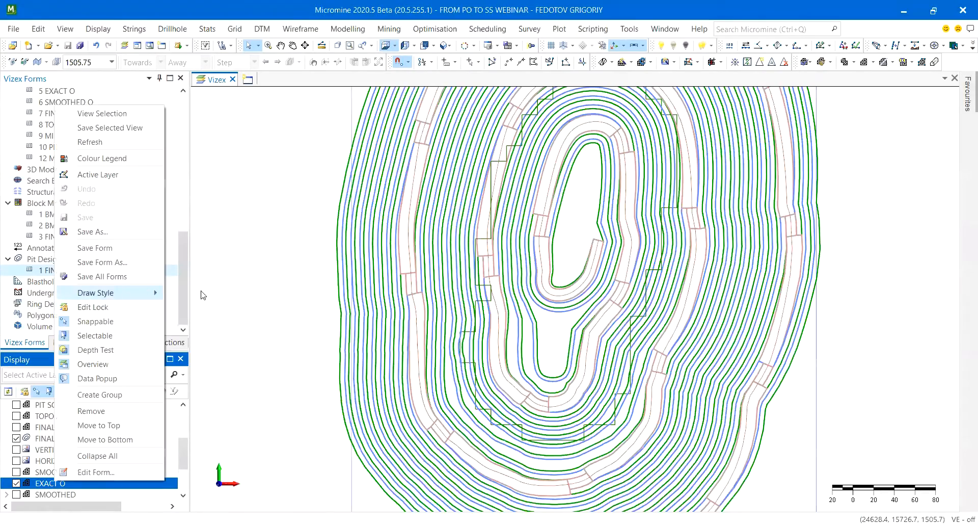
{"action": "mouse_move", "coordinate": [149, 292]}
{"action": "left_click", "coordinate": [224, 292]}
{"action": "right_click_drag", "start_coordinate": [587, 432], "coordinate": [549, 218]}
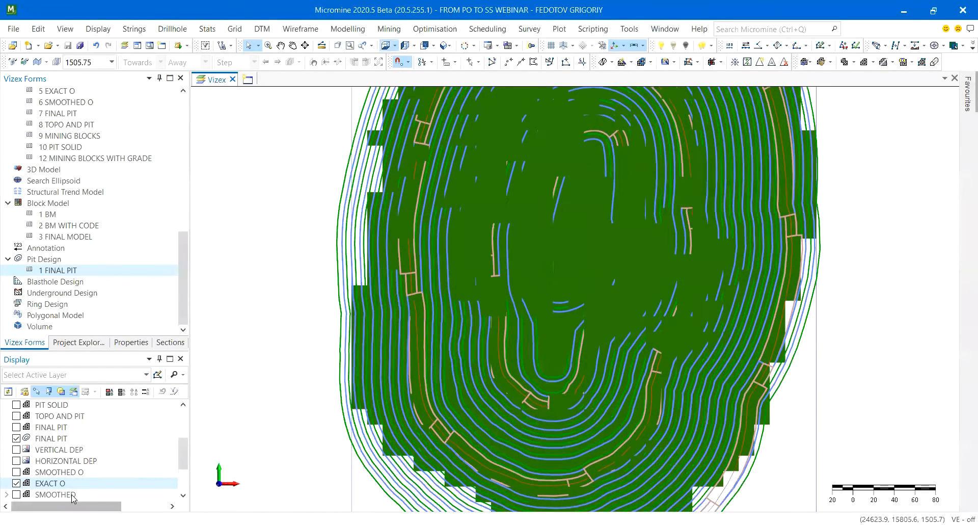
Review the Build to Shell settings of the FINAL PIT design without changing them, and hide the EXACT O wireframe.
{"action": "left_click", "coordinate": [59, 483]}
{"action": "double_click", "coordinate": [46, 439]}
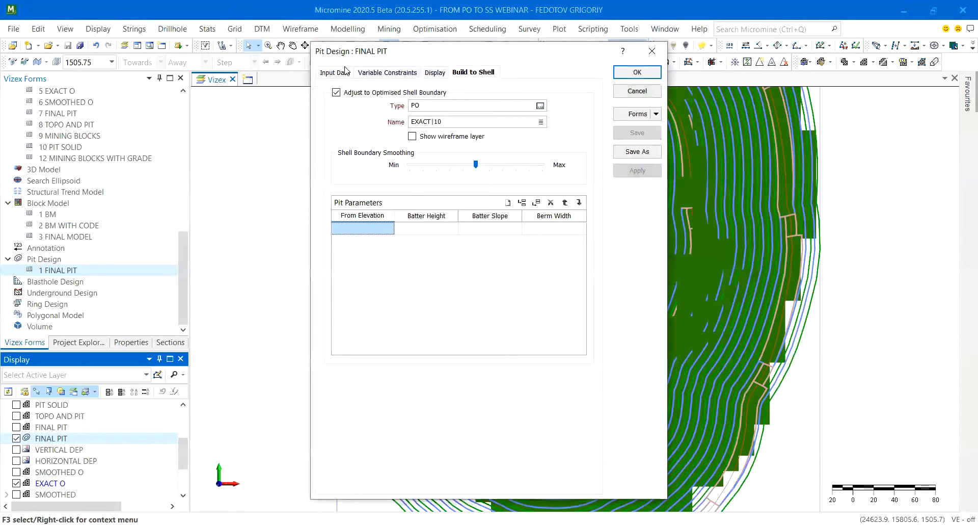
{"action": "left_click", "coordinate": [656, 57]}
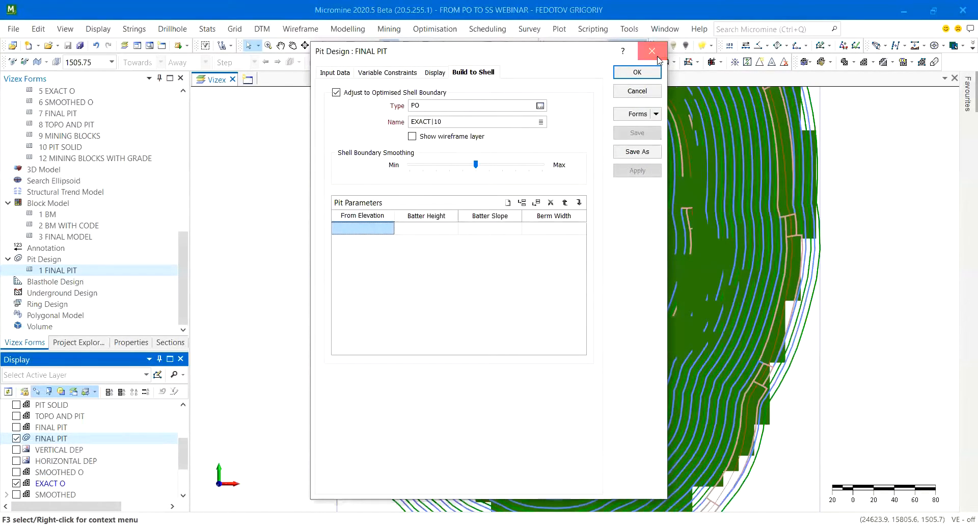
{"action": "left_click", "coordinate": [16, 483]}
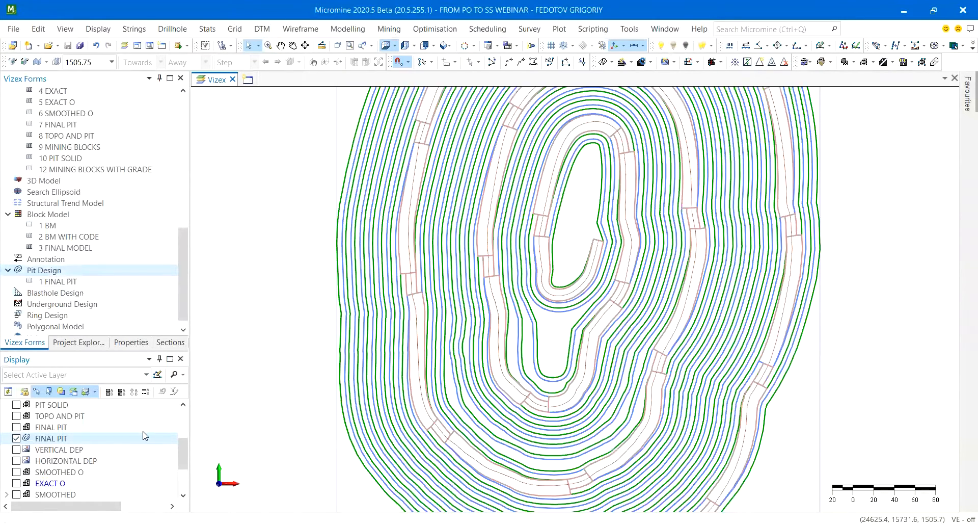
{"action": "left_click", "coordinate": [770, 303]}
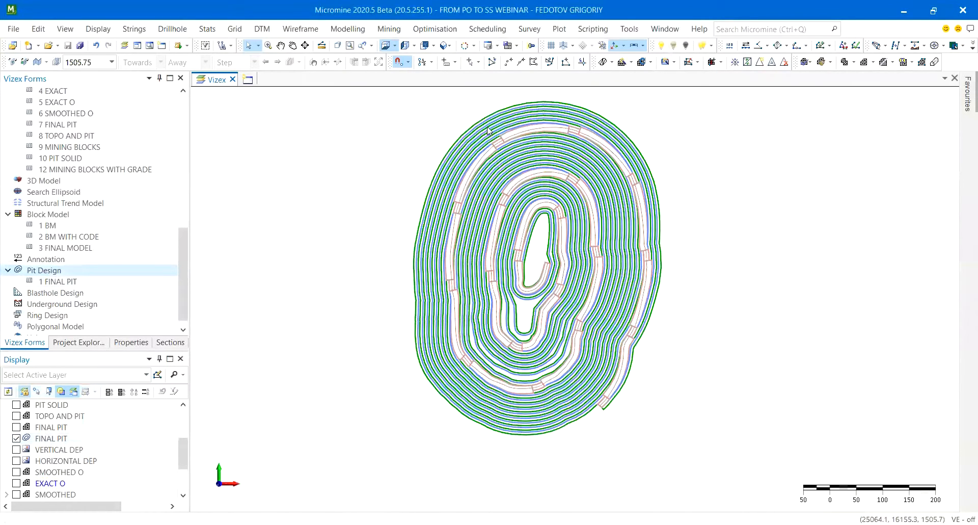
Start generating a DTM from strings and select all strings of the FINAL PIT design as its input.
{"action": "key", "text": "Up"}
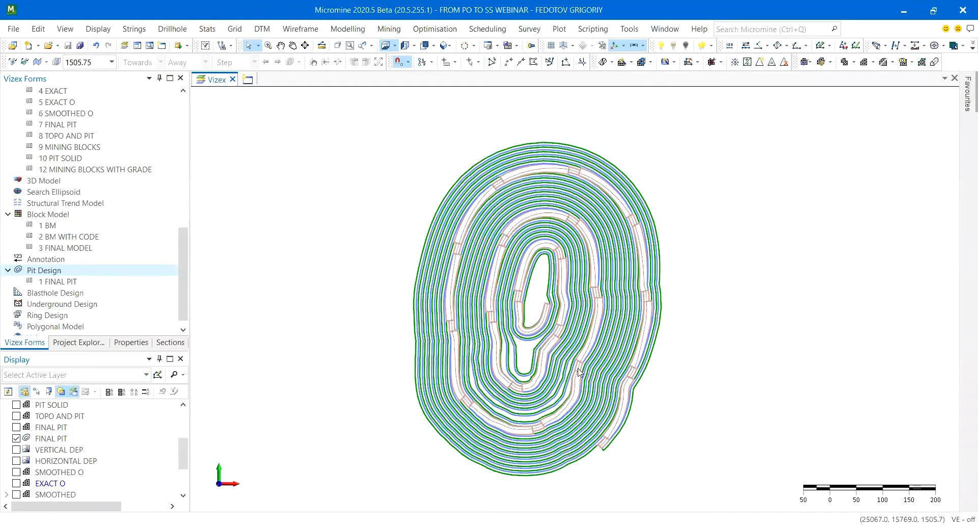
{"action": "mouse_move", "coordinate": [579, 372]}
{"action": "left_click", "coordinate": [865, 63]}
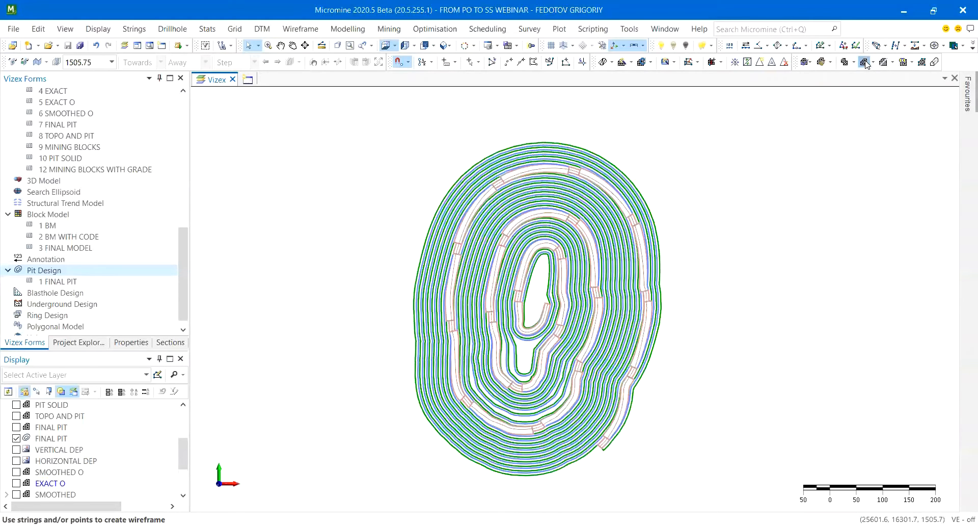
{"action": "left_click_drag", "start_coordinate": [399, 188], "coordinate": [779, 510]}
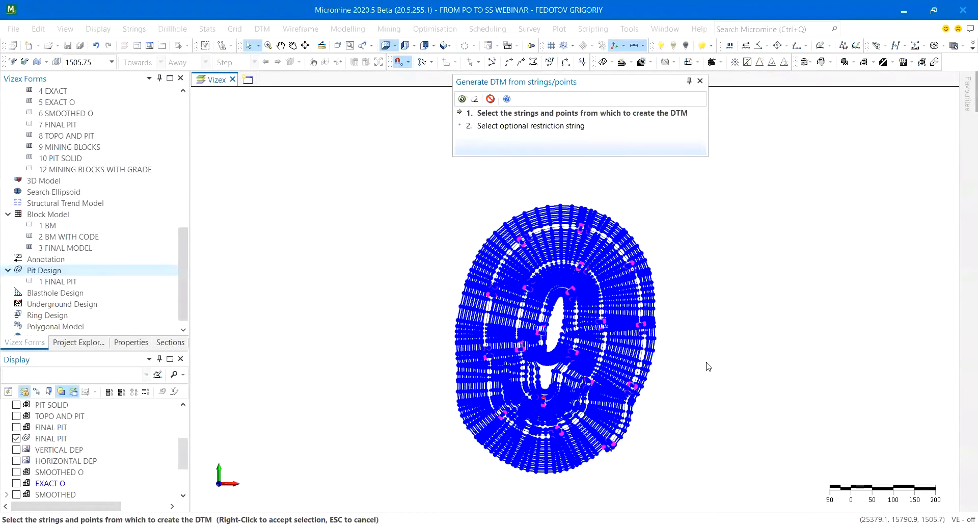
{"action": "right_click", "coordinate": [689, 338]}
{"action": "scroll", "coordinate": [641, 418], "scroll_direction": "up", "scroll_amount": 1}
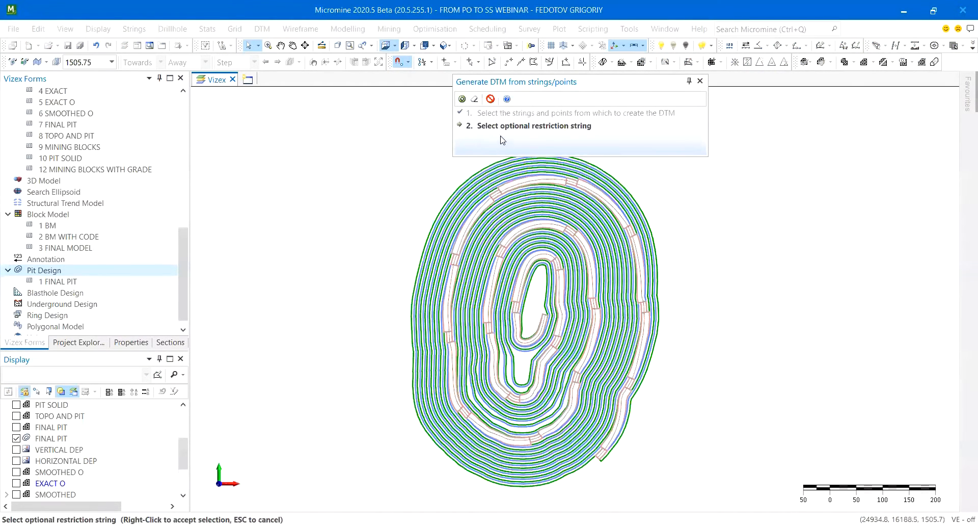
Restrict the DTM to the outermost pit crest string and build it as wireframe FINAL PIT of type PIT, loaded automatically.
{"action": "scroll", "coordinate": [631, 427], "scroll_direction": "up", "scroll_amount": 2}
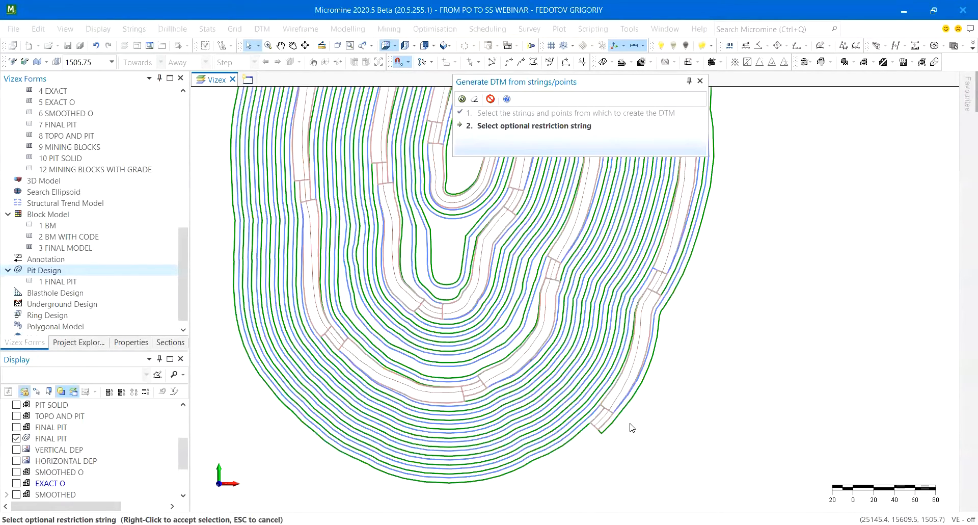
{"action": "scroll", "coordinate": [629, 423], "scroll_direction": "up", "scroll_amount": 2}
{"action": "left_click", "coordinate": [616, 407]}
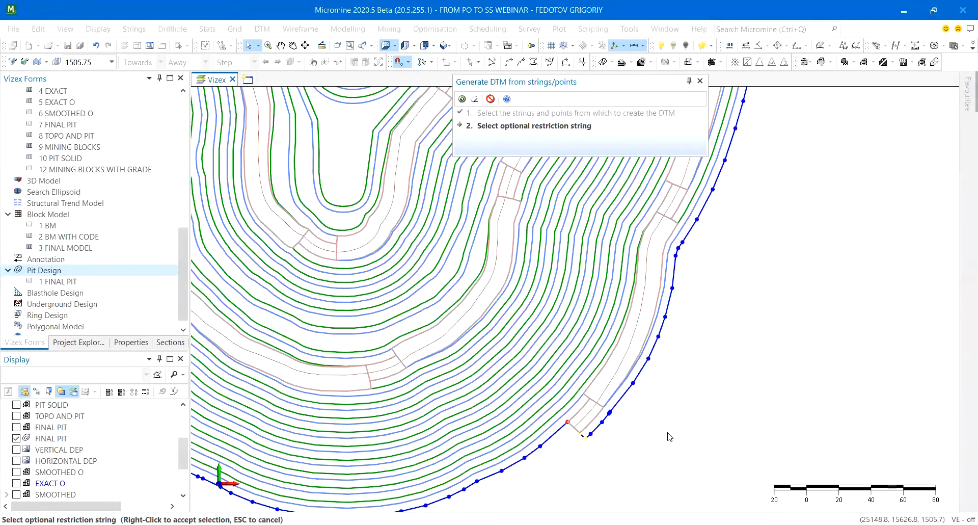
{"action": "right_click", "coordinate": [669, 437]}
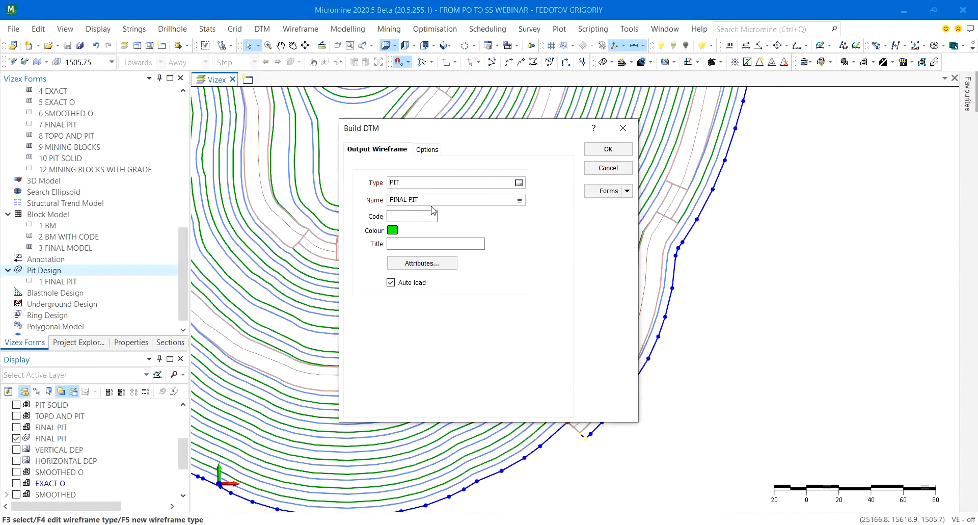
{"action": "left_click", "coordinate": [608, 154]}
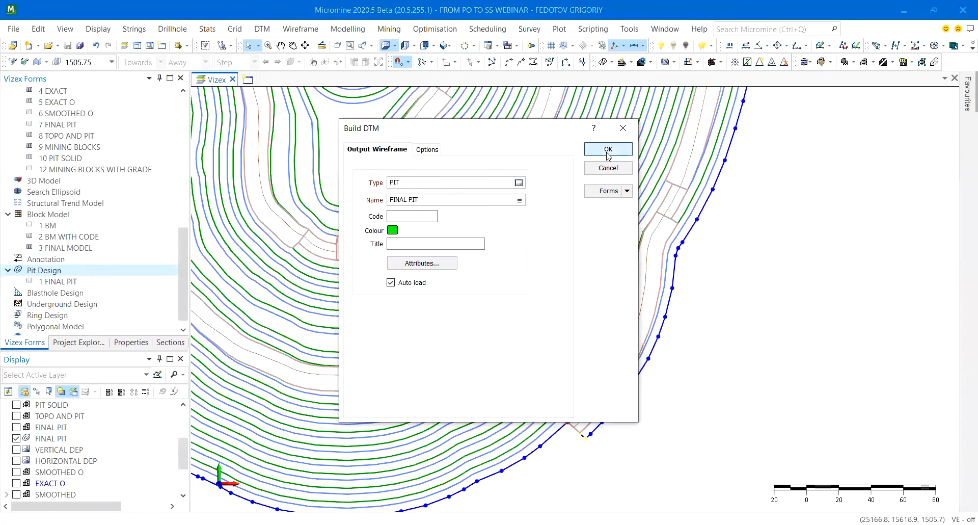
{"action": "left_click", "coordinate": [504, 307]}
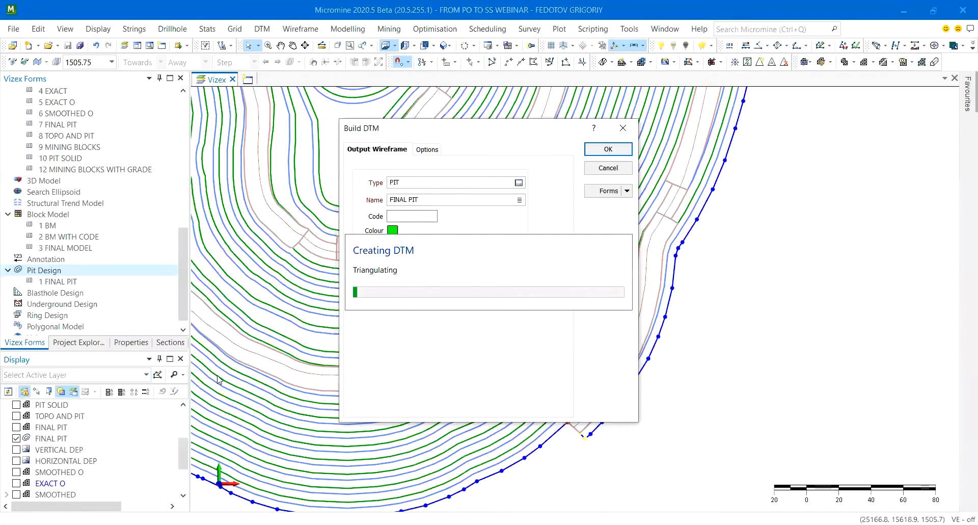
Display the FINAL PIT wireframe and hide the FINAL PIT pit design strings.
{"action": "scroll", "coordinate": [42, 453], "scroll_direction": "up", "scroll_amount": 1}
{"action": "left_click", "coordinate": [17, 461]}
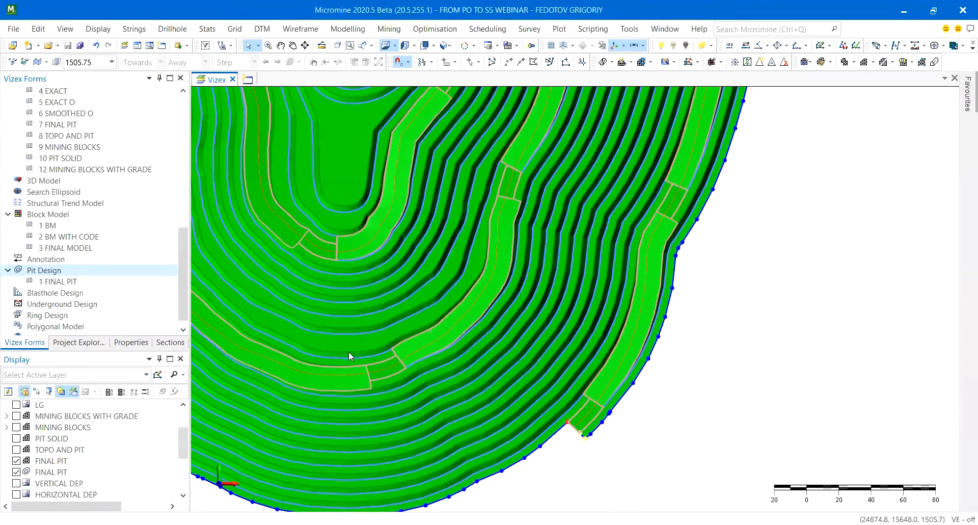
{"action": "left_click", "coordinate": [16, 472]}
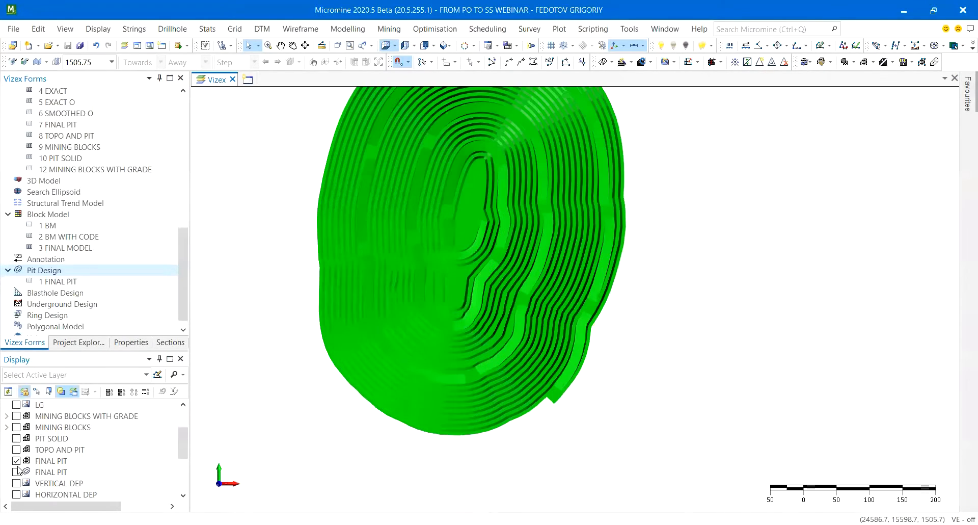
{"action": "left_click", "coordinate": [16, 450]}
{"action": "scroll", "coordinate": [486, 420], "scroll_direction": "up", "scroll_amount": 3}
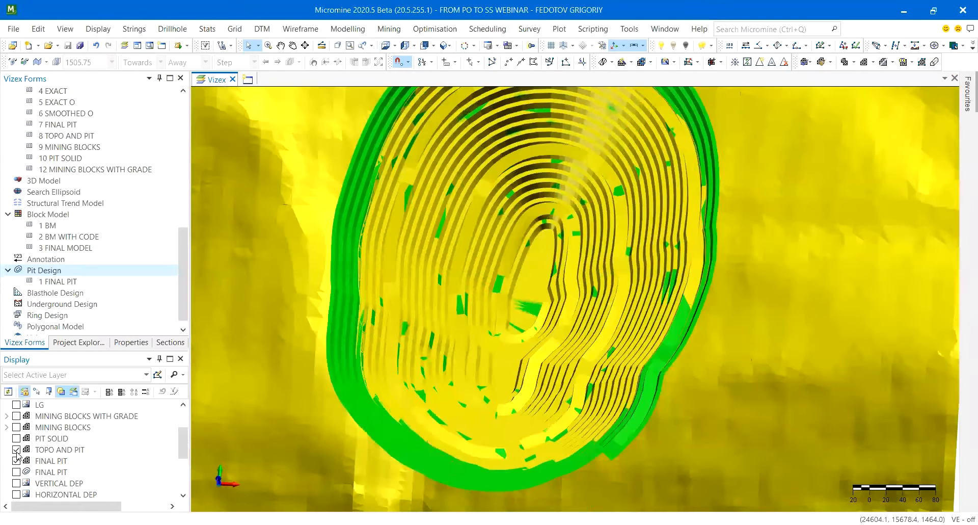
{"action": "left_click", "coordinate": [16, 449]}
Display the TOPO surface together with the FINAL PIT wireframe and inspect where they intersect from an oblique 3D view.
{"action": "scroll", "coordinate": [21, 469], "scroll_direction": "down", "scroll_amount": 5}
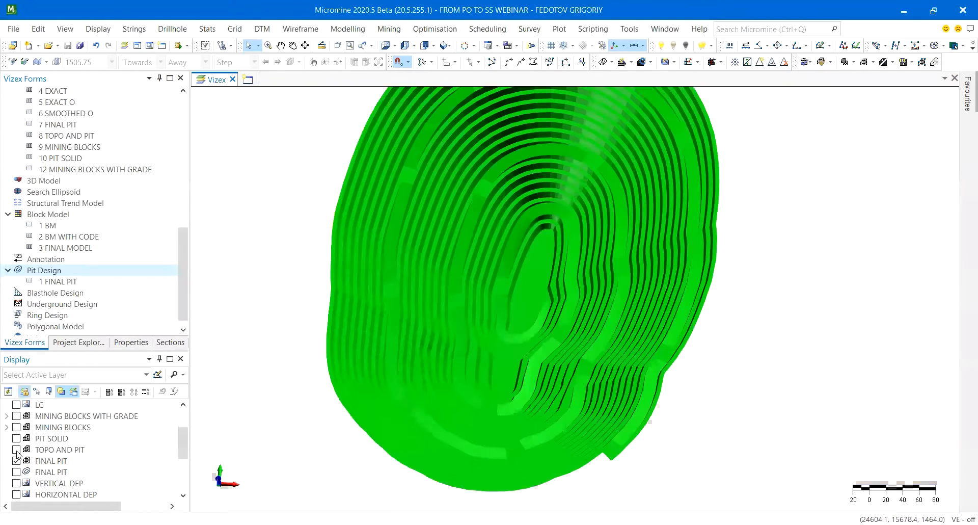
{"action": "left_click", "coordinate": [18, 483]}
{"action": "scroll", "coordinate": [592, 343], "scroll_direction": "down", "scroll_amount": 3}
{"action": "mouse_move", "coordinate": [603, 367]}
{"action": "right_mouse_down"}
{"action": "mouse_move", "coordinate": [622, 282]}
{"action": "mouse_move", "coordinate": [591, 320]}
{"action": "mouse_move", "coordinate": [758, 298]}
{"action": "mouse_move", "coordinate": [579, 275]}
{"action": "right_mouse_up"}
{"action": "scroll", "coordinate": [580, 275], "scroll_direction": "up", "scroll_amount": 3}
{"action": "scroll", "coordinate": [693, 277], "scroll_direction": "up", "scroll_amount": 1}
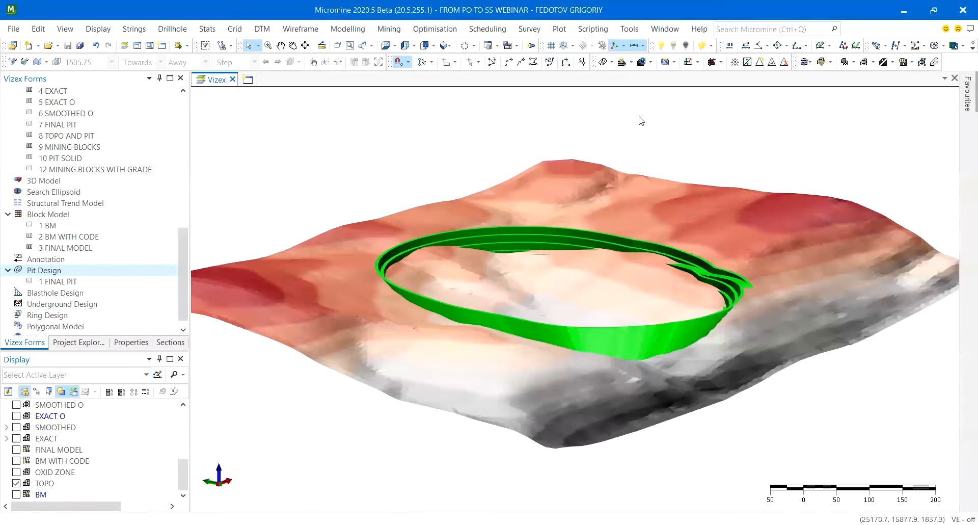
{"action": "scroll", "coordinate": [643, 124], "scroll_direction": "down", "scroll_amount": 2}
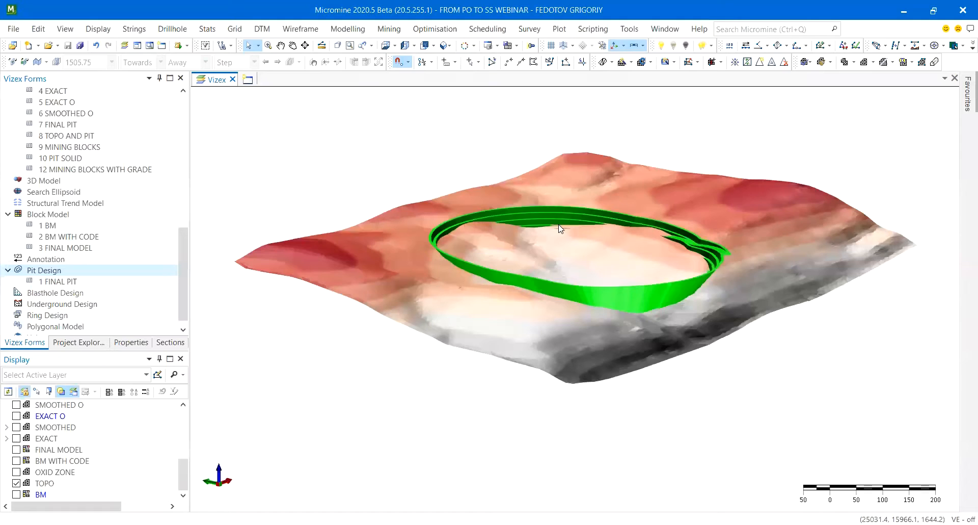
Run a Boolean operation on the intersecting TOPO and FINAL PIT wireframes and pick the resultant wireframe parts to save.
{"action": "left_click", "coordinate": [903, 62]}
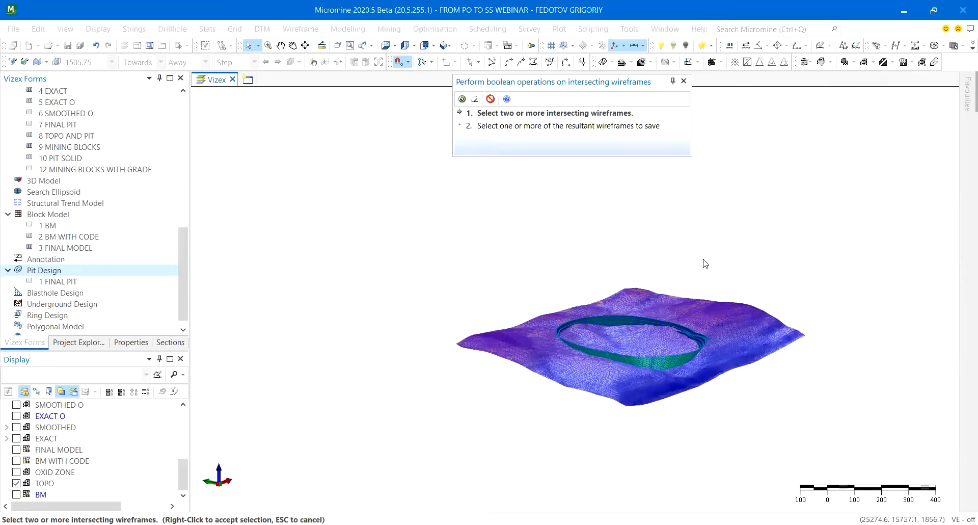
{"action": "right_click", "coordinate": [668, 301]}
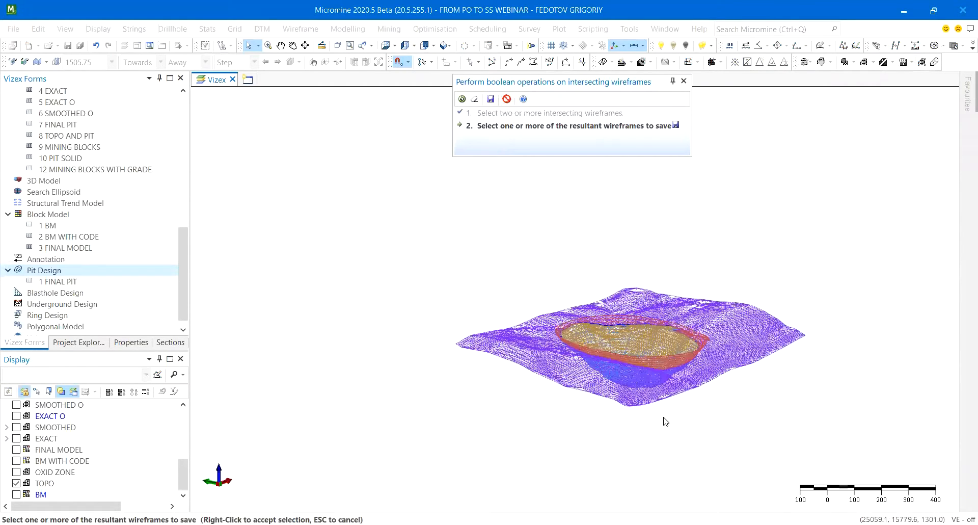
{"action": "right_click_drag", "start_coordinate": [635, 321], "coordinate": [578, 459]}
{"action": "scroll", "coordinate": [644, 342], "scroll_direction": "up", "scroll_amount": 3}
{"action": "left_click", "coordinate": [660, 367]}
{"action": "left_click", "coordinate": [727, 398]}
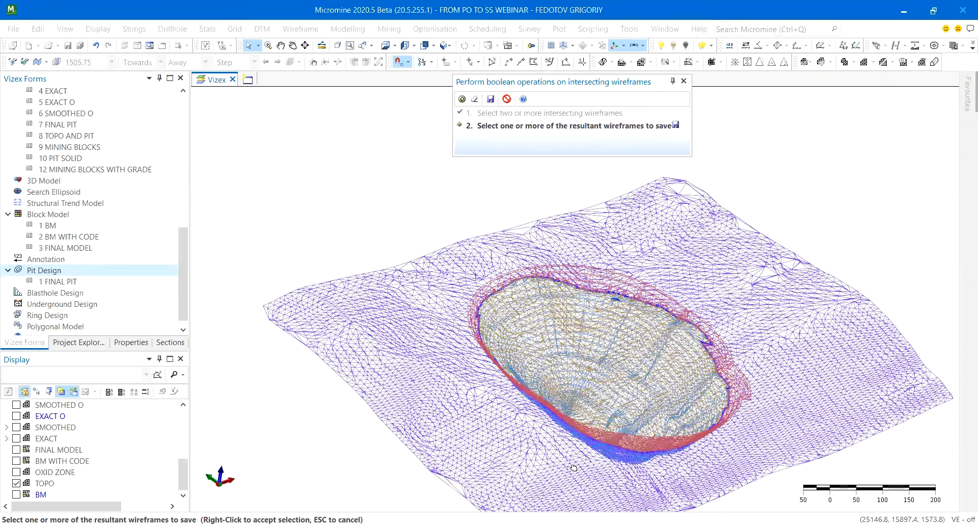
Hide the surrounding topography and the upper pit rim from the boolean results to isolate the pit solid.
{"action": "right_click_drag", "start_coordinate": [721, 433], "coordinate": [696, 355]}
{"action": "left_click", "coordinate": [792, 332]}
{"action": "left_click", "coordinate": [683, 45]}
{"action": "scroll", "coordinate": [706, 315], "scroll_direction": "up", "scroll_amount": 3}
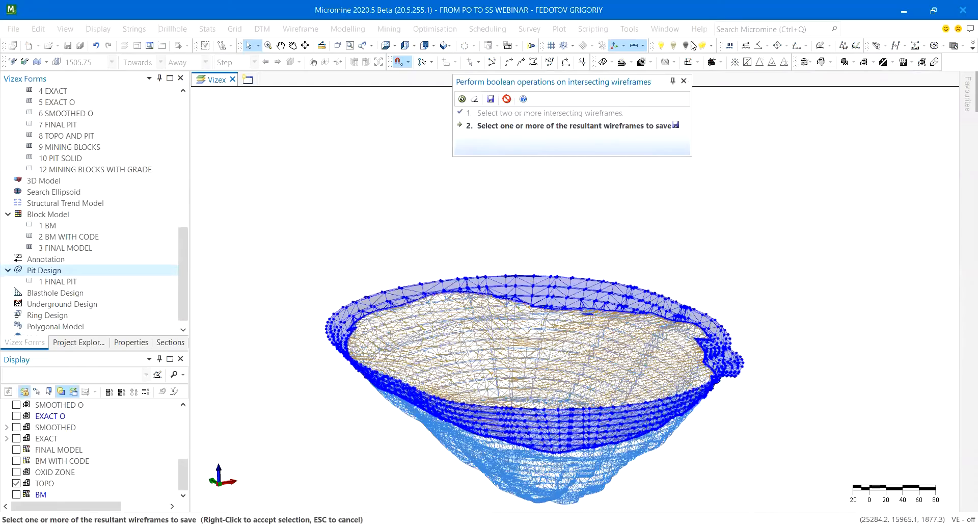
{"action": "right_click_drag", "start_coordinate": [540, 329], "coordinate": [388, 402]}
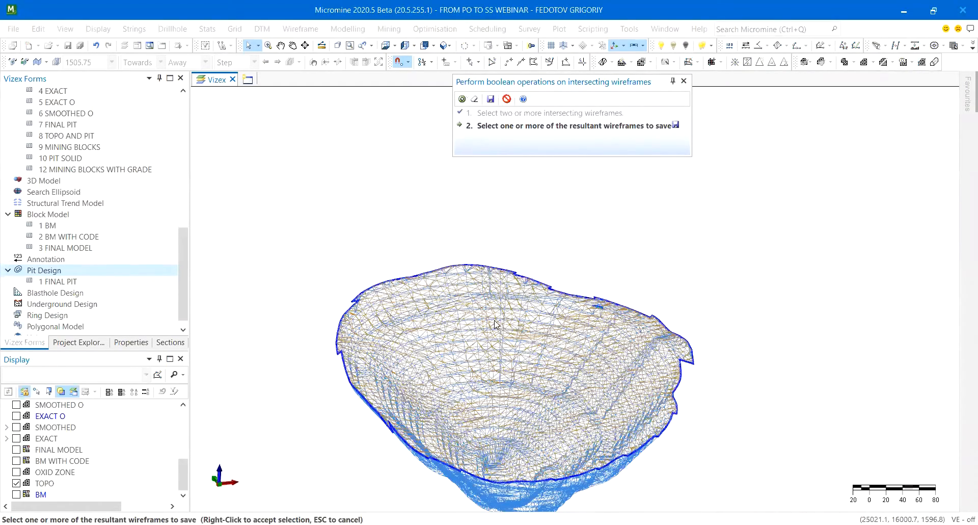
{"action": "right_click_drag", "start_coordinate": [450, 391], "coordinate": [580, 220]}
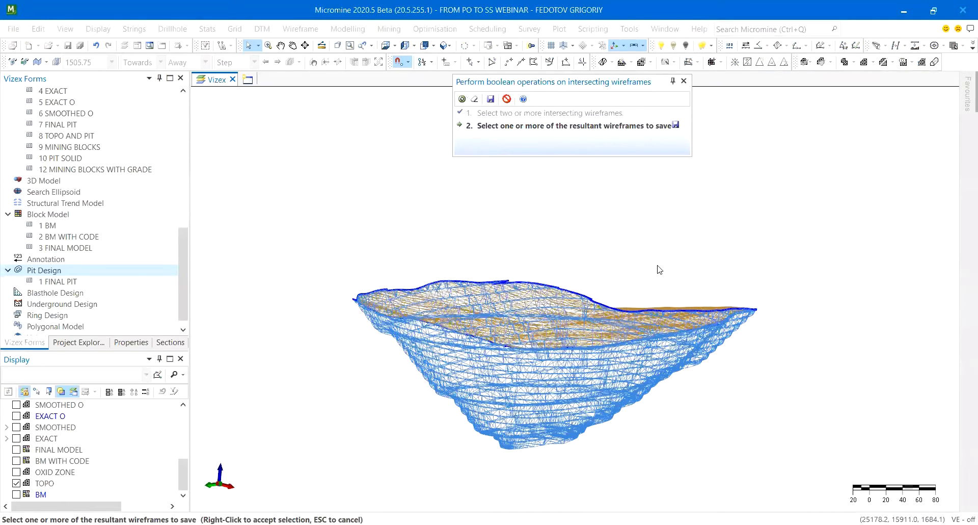
{"action": "right_click_drag", "start_coordinate": [701, 285], "coordinate": [581, 270]}
Save the isolated pit solid as wireframe SOLID of type PIT, overwriting the existing one, and close the boolean operation.
{"action": "left_click", "coordinate": [386, 45]}
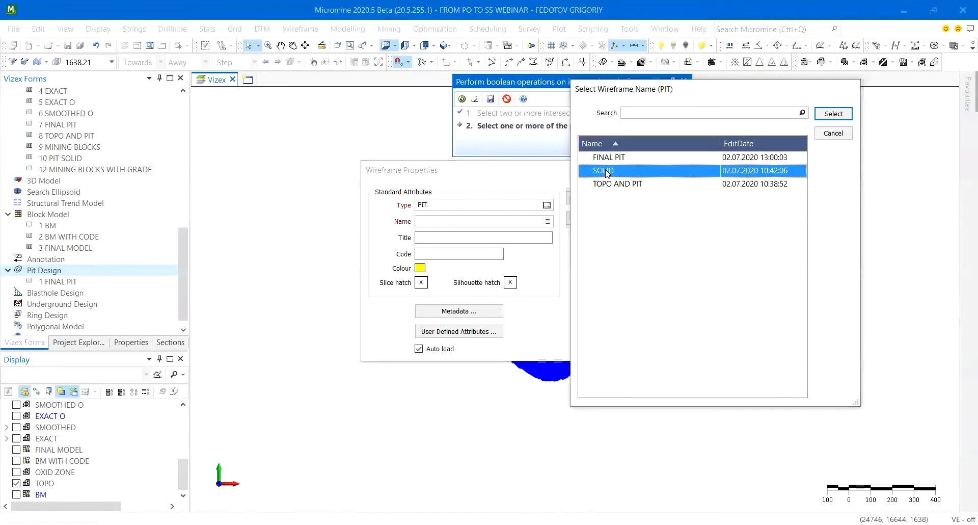
{"action": "double_click", "coordinate": [607, 171]}
{"action": "left_click", "coordinate": [587, 198]}
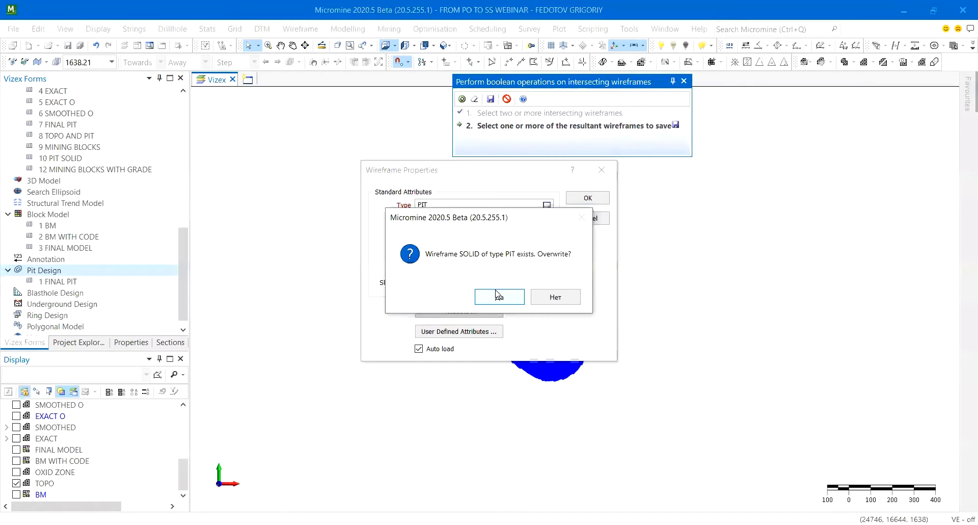
{"action": "left_click", "coordinate": [499, 295]}
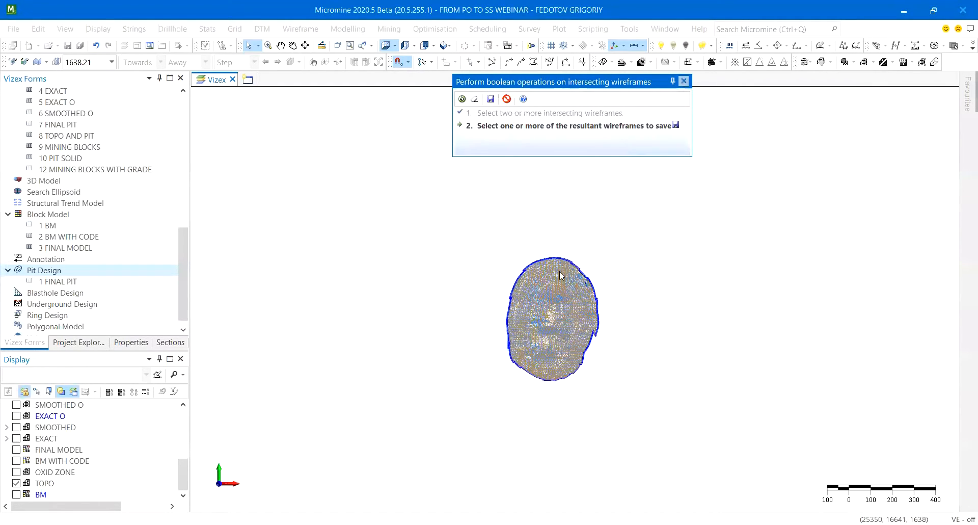
{"action": "left_click", "coordinate": [684, 82]}
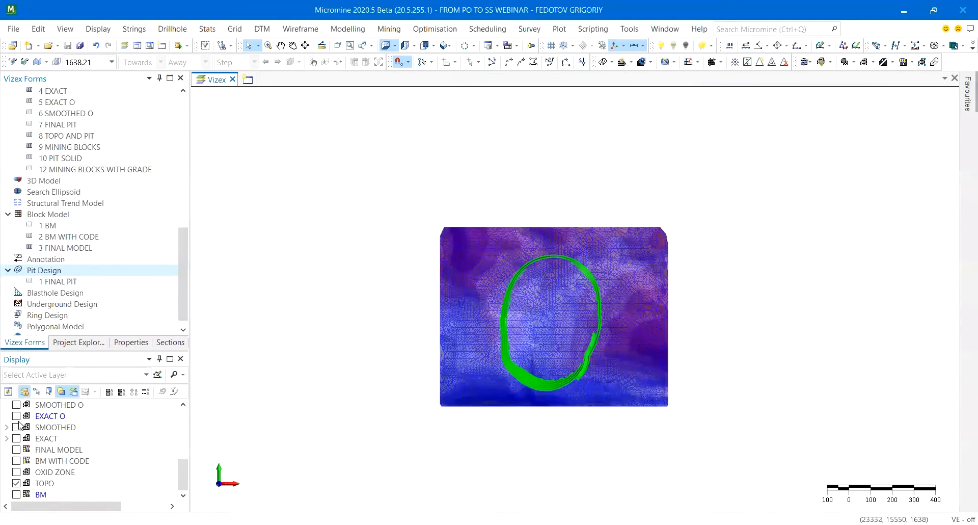
Turn off the TOPO and FINAL PIT wireframe layers and display the PIT SOLID layer.
{"action": "left_click", "coordinate": [17, 483]}
{"action": "scroll", "coordinate": [18, 458], "scroll_direction": "up", "scroll_amount": 4}
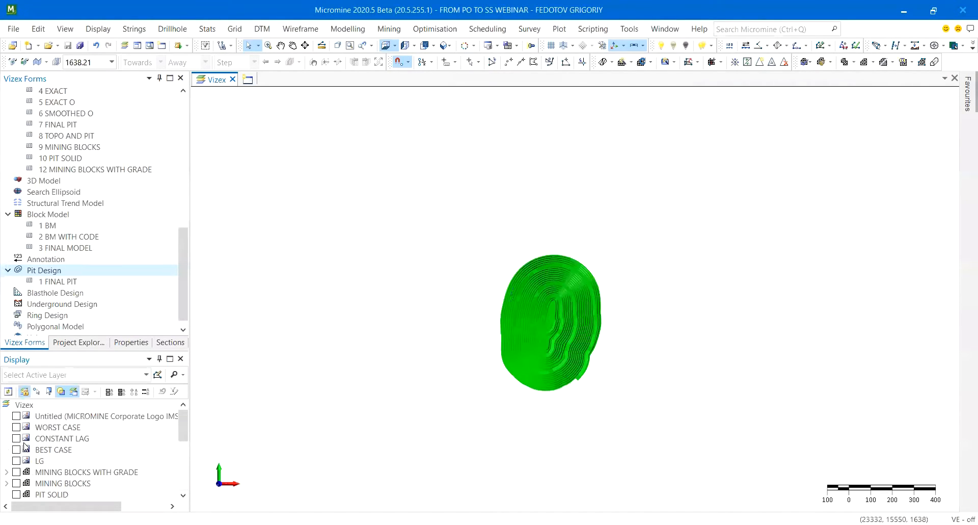
{"action": "scroll", "coordinate": [18, 448], "scroll_direction": "down", "scroll_amount": 1}
{"action": "left_click", "coordinate": [17, 426]}
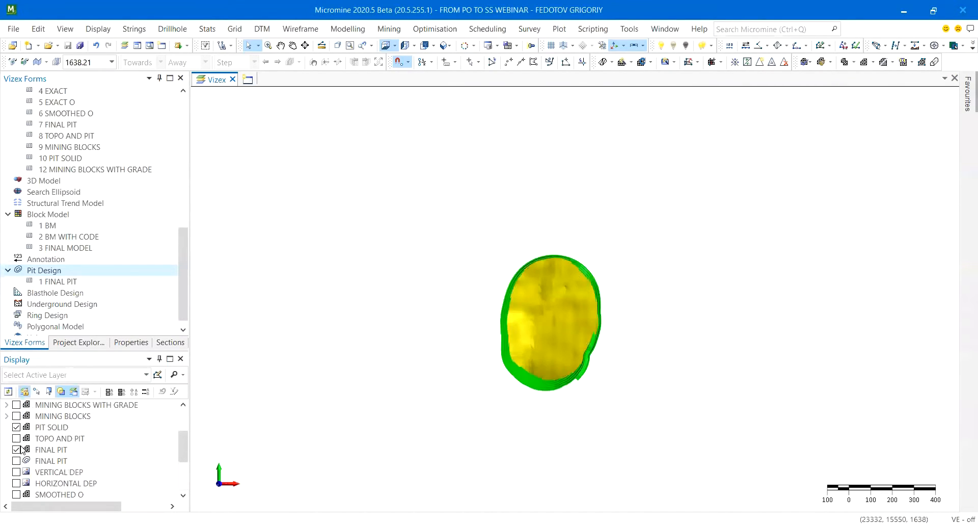
{"action": "left_click", "coordinate": [17, 449]}
Select the pit solid wireframe and validate it for invalid connections, open sections and intersecting triangles.
{"action": "scroll", "coordinate": [637, 329], "scroll_direction": "up", "scroll_amount": 2}
{"action": "left_click_drag", "start_coordinate": [502, 404], "coordinate": [469, 340]}
{"action": "scroll", "coordinate": [494, 392], "scroll_direction": "up", "scroll_amount": 1}
{"action": "middle_click_drag", "start_coordinate": [468, 341], "coordinate": [520, 299]}
{"action": "left_click", "coordinate": [493, 374]}
{"action": "key", "text": "v"}
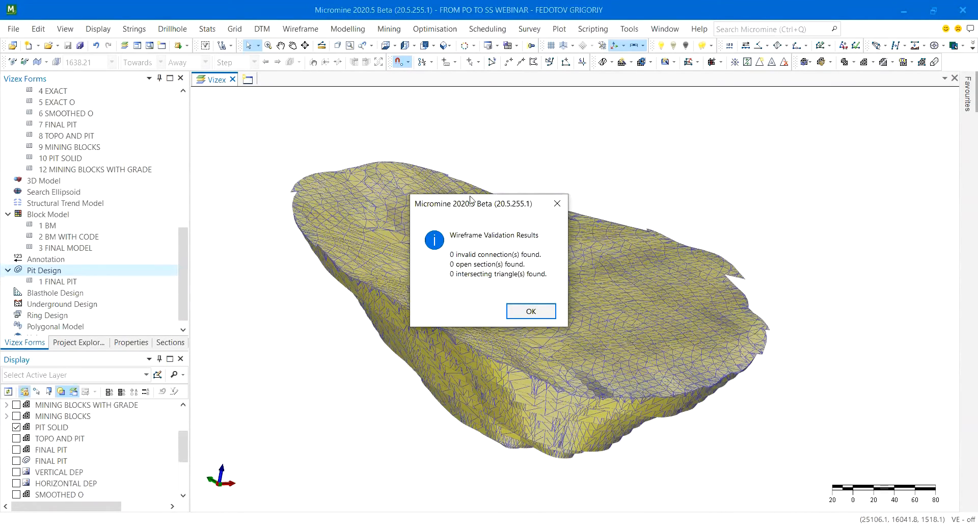
{"action": "left_click", "coordinate": [530, 312]}
Check the volume of the pit solid in its properties and deselect the wireframe.
{"action": "left_click", "coordinate": [139, 346]}
{"action": "scroll", "coordinate": [131, 237], "scroll_direction": "down", "scroll_amount": 1}
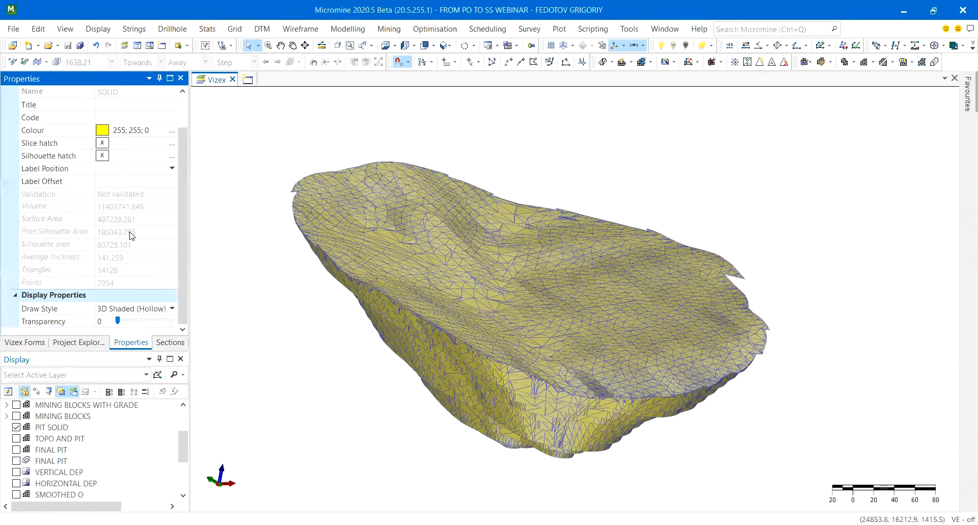
{"action": "left_click", "coordinate": [154, 210]}
{"action": "left_click", "coordinate": [277, 310]}
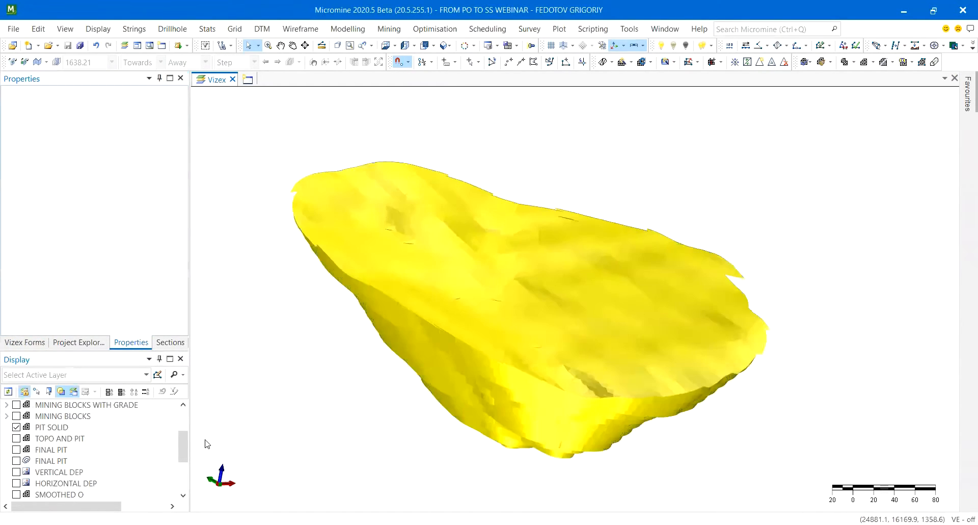
Display TOPO AND PIT in place of PIT SOLID and examine the combined surface in 3D and in plan view.
{"action": "left_click", "coordinate": [17, 427]}
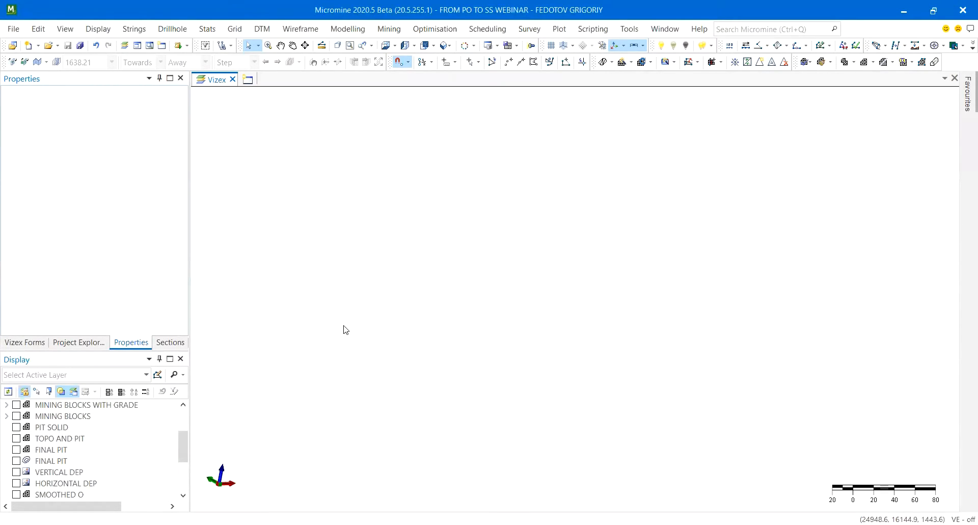
{"action": "left_click", "coordinate": [15, 439]}
{"action": "scroll", "coordinate": [489, 288], "scroll_direction": "down", "scroll_amount": 4}
{"action": "right_click_drag", "start_coordinate": [517, 257], "coordinate": [524, 333]}
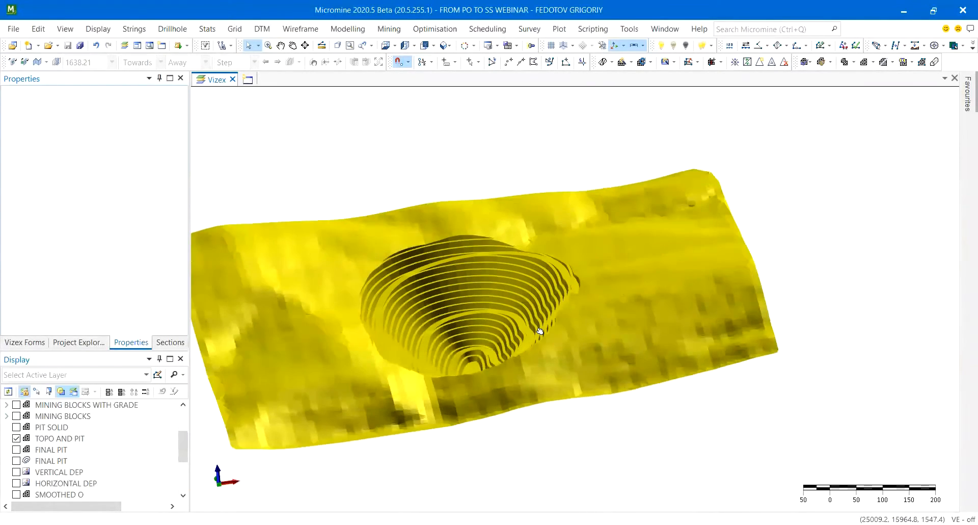
{"action": "scroll", "coordinate": [467, 310], "scroll_direction": "up", "scroll_amount": 2}
{"action": "middle_click_drag", "start_coordinate": [467, 310], "coordinate": [540, 318]}
{"action": "right_click_drag", "start_coordinate": [608, 356], "coordinate": [855, 296]}
{"action": "left_click", "coordinate": [771, 311]}
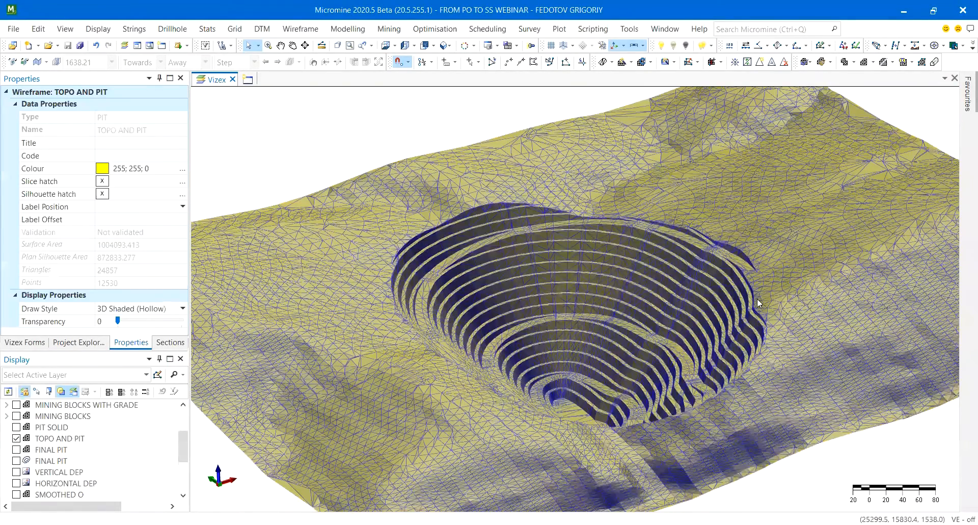
{"action": "right_click_drag", "start_coordinate": [757, 299], "coordinate": [766, 379]}
{"action": "scroll", "coordinate": [766, 379], "scroll_direction": "down", "scroll_amount": 3}
{"action": "left_click", "coordinate": [386, 45]}
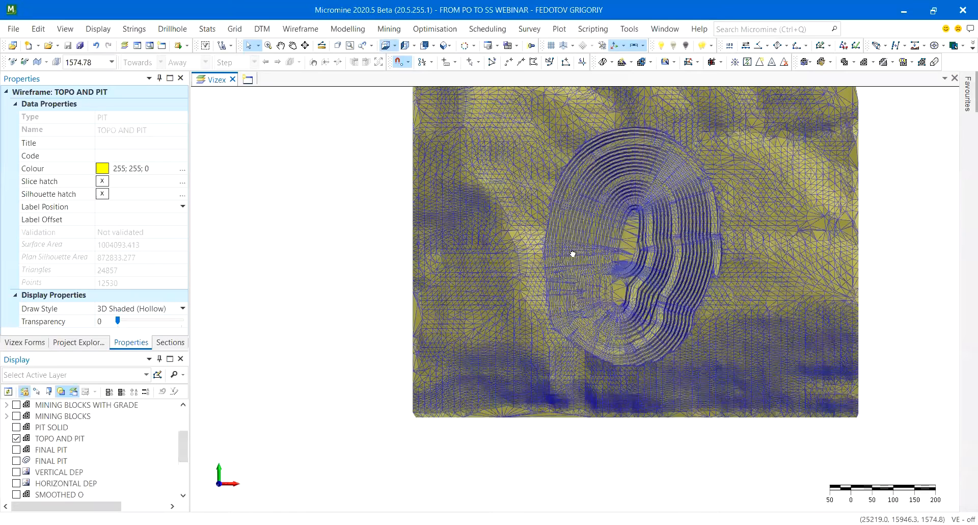
{"action": "middle_click_drag", "start_coordinate": [573, 253], "coordinate": [540, 314]}
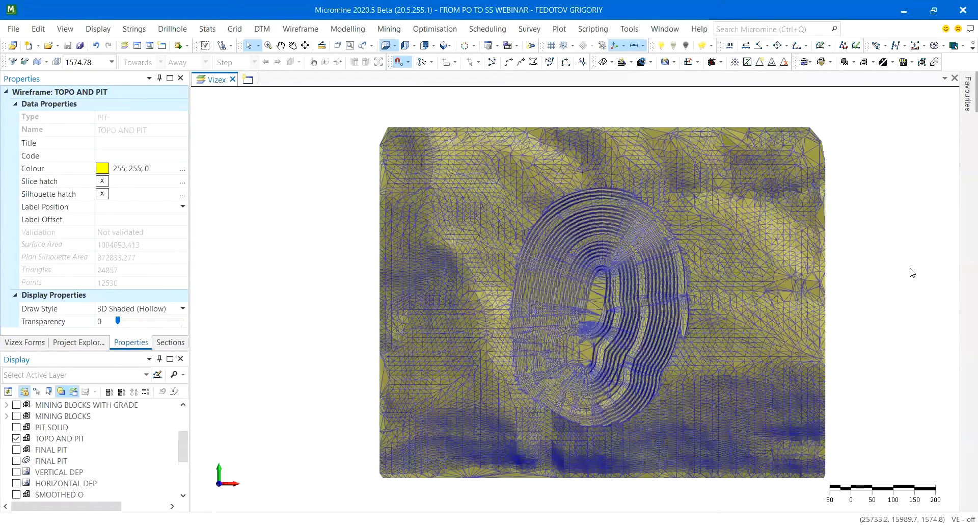
{"action": "left_click", "coordinate": [903, 297]}
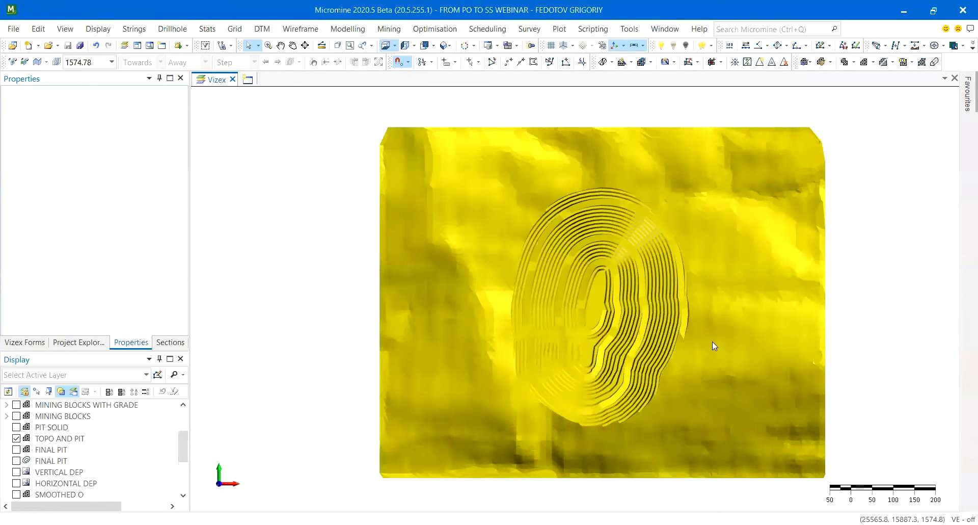
Hide TOPO AND PIT and display PIT SOLID again in plan view.
{"action": "left_click", "coordinate": [16, 438]}
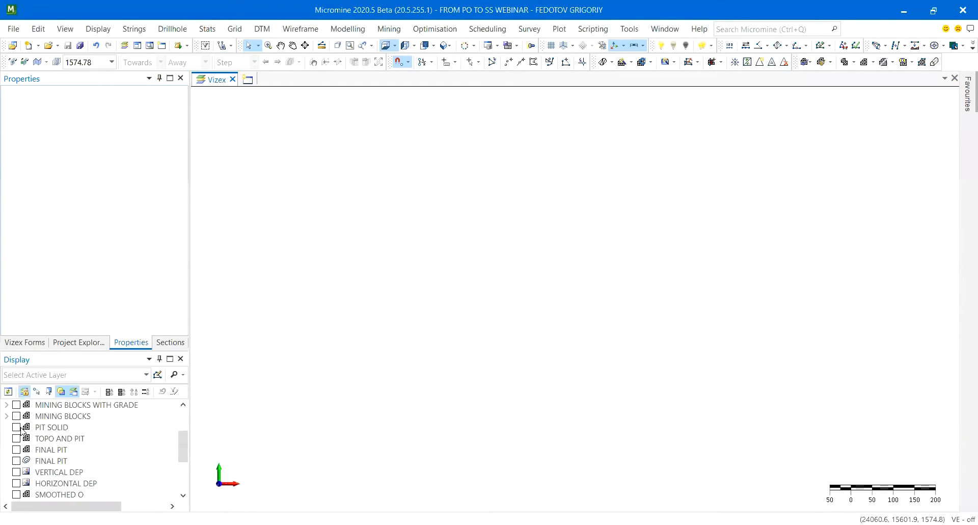
{"action": "left_click", "coordinate": [18, 427]}
{"action": "middle_click_drag", "start_coordinate": [631, 269], "coordinate": [620, 302]}
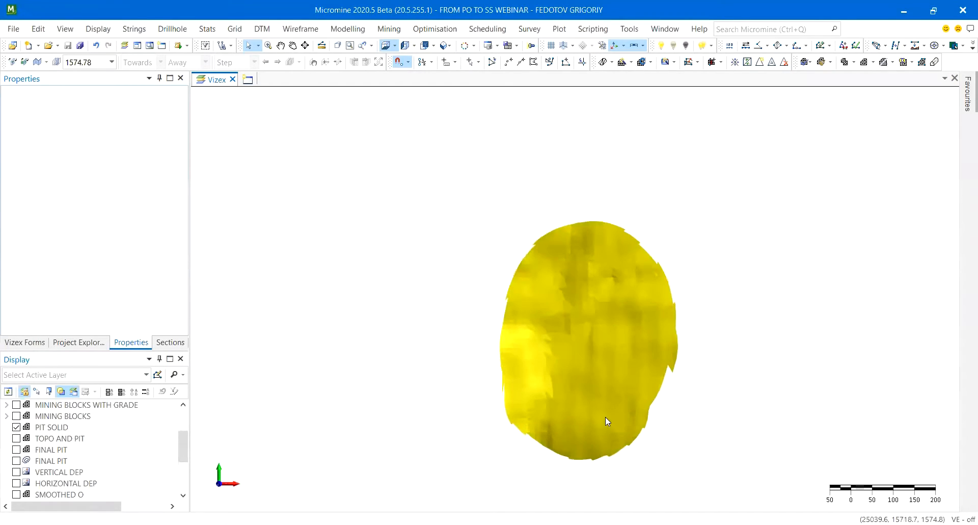
{"action": "mouse_move", "coordinate": [605, 416]}
{"action": "mouse_move", "coordinate": [521, 397]}
{"action": "middle_click_drag", "start_coordinate": [434, 186], "coordinate": [399, 191]}
{"action": "scroll", "coordinate": [537, 306], "scroll_direction": "up", "scroll_amount": 2}
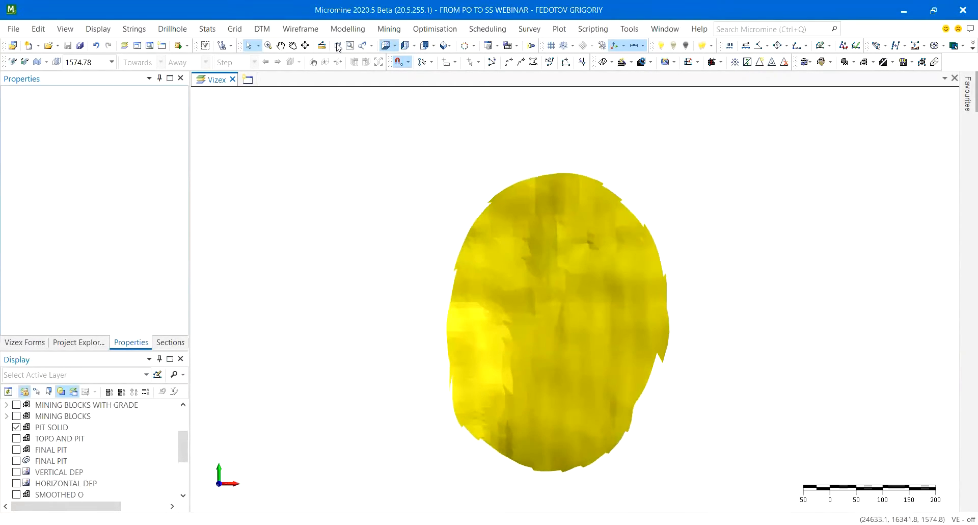
Start Create Mining Blocks for the PIT wireframe SOLID and preview its cutting profile with 100 by 100 cells over the pit.
{"action": "left_click", "coordinate": [304, 29]}
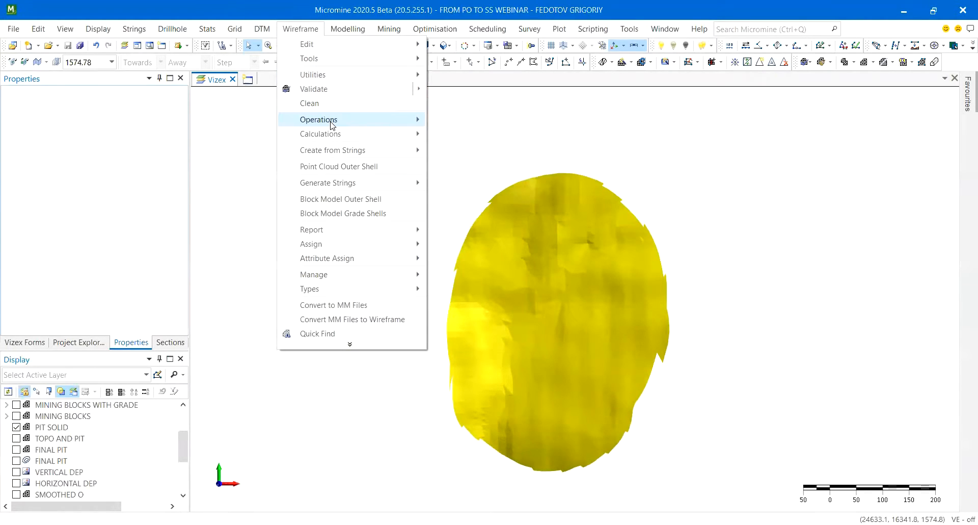
{"action": "mouse_move", "coordinate": [318, 120]}
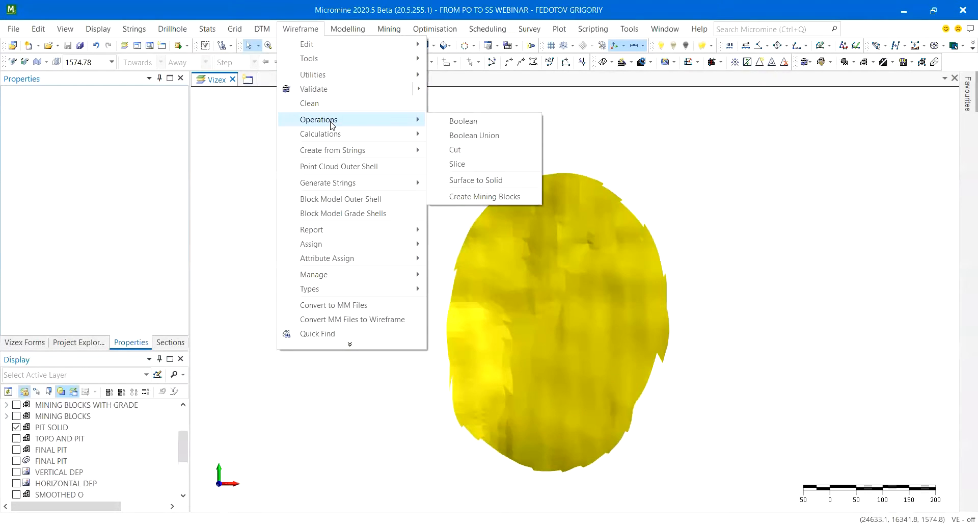
{"action": "left_click", "coordinate": [507, 197]}
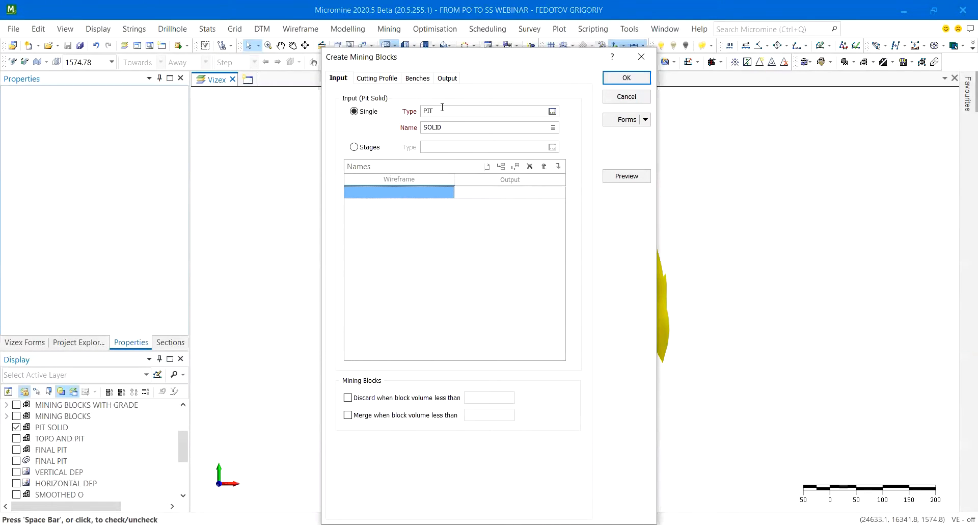
{"action": "left_click", "coordinate": [392, 79]}
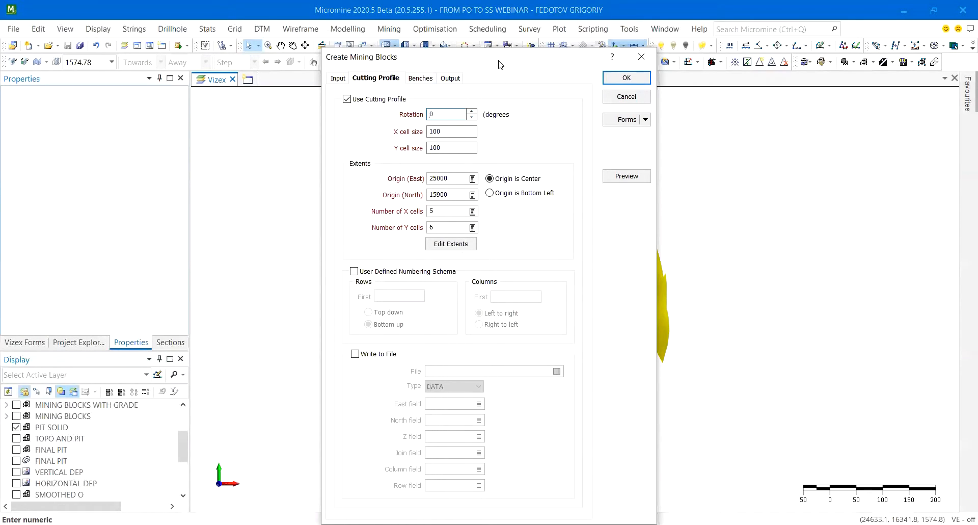
{"action": "left_click_drag", "start_coordinate": [499, 63], "coordinate": [229, 45]}
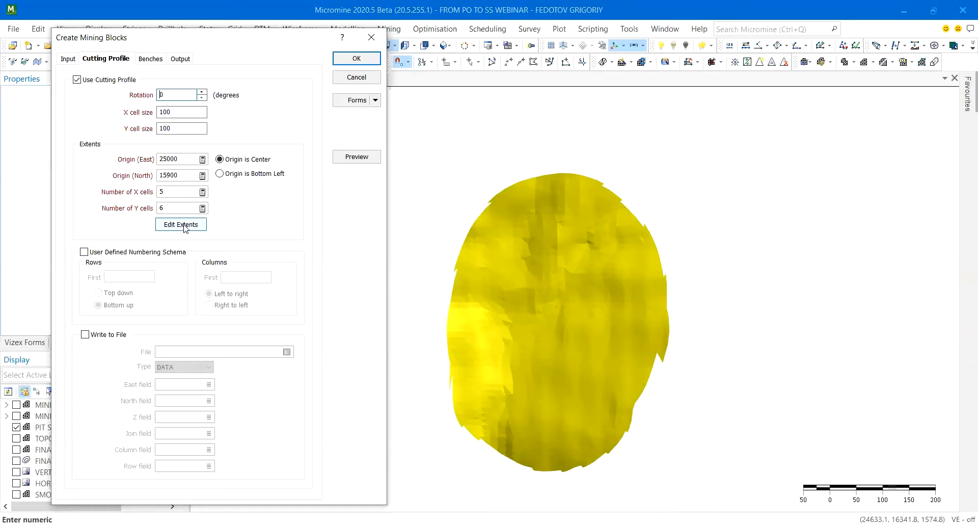
{"action": "left_click", "coordinate": [354, 157]}
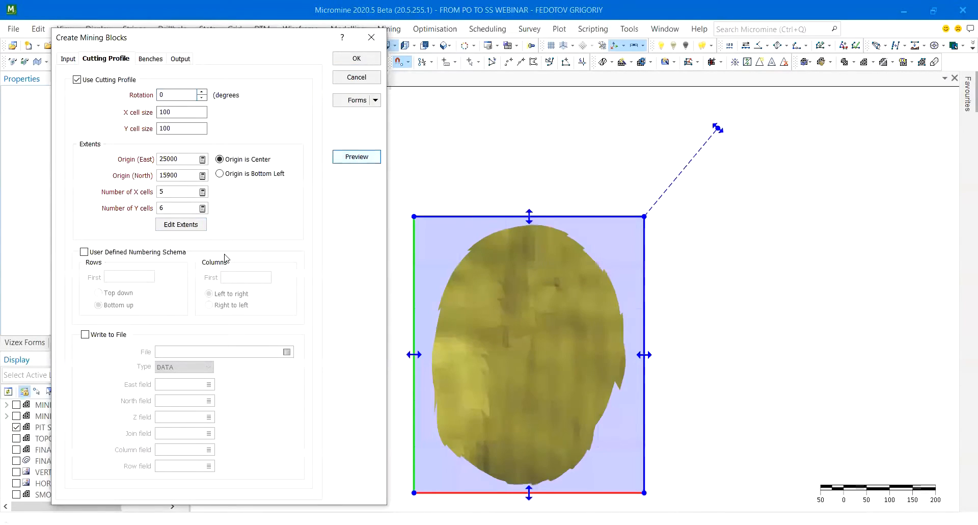
Try rotating the cutting block extents slightly in the view, and reset the cutting profile's rotation to 0 degrees.
{"action": "left_click", "coordinate": [181, 220]}
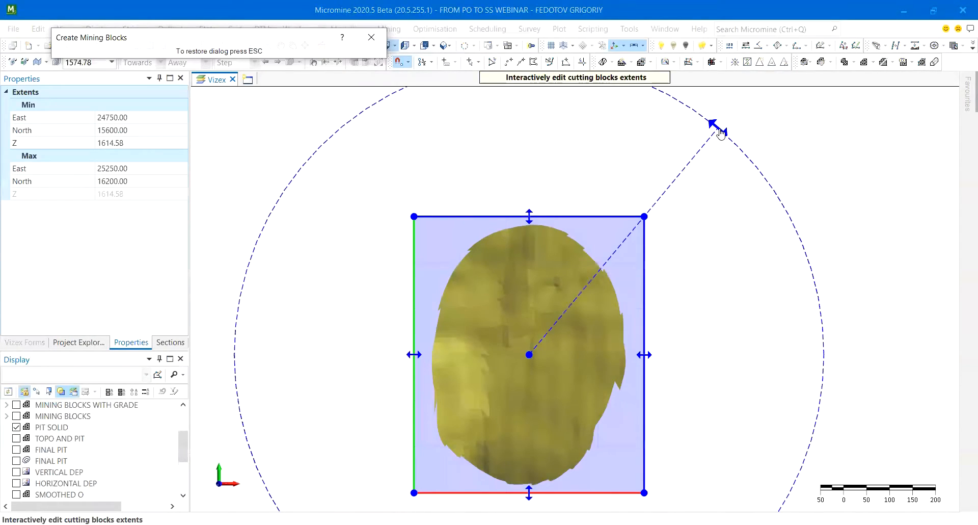
{"action": "mouse_move", "coordinate": [720, 133]}
{"action": "left_mouse_down"}
{"action": "mouse_move", "coordinate": [690, 109]}
{"action": "mouse_move", "coordinate": [742, 145]}
{"action": "mouse_move", "coordinate": [716, 128]}
{"action": "left_mouse_up"}
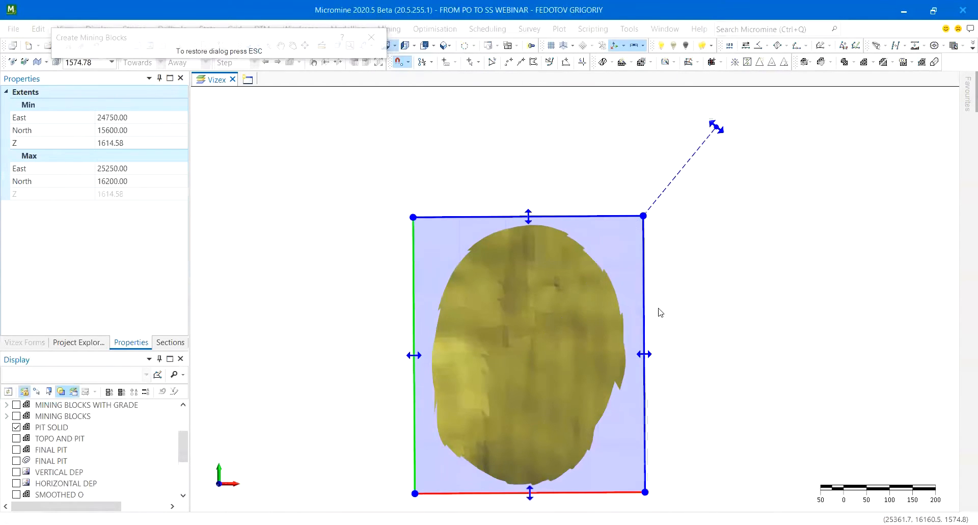
{"action": "mouse_move", "coordinate": [644, 353]}
{"action": "left_mouse_down"}
{"action": "mouse_move", "coordinate": [552, 353]}
{"action": "mouse_move", "coordinate": [650, 360]}
{"action": "left_mouse_up"}
{"action": "left_click", "coordinate": [269, 43]}
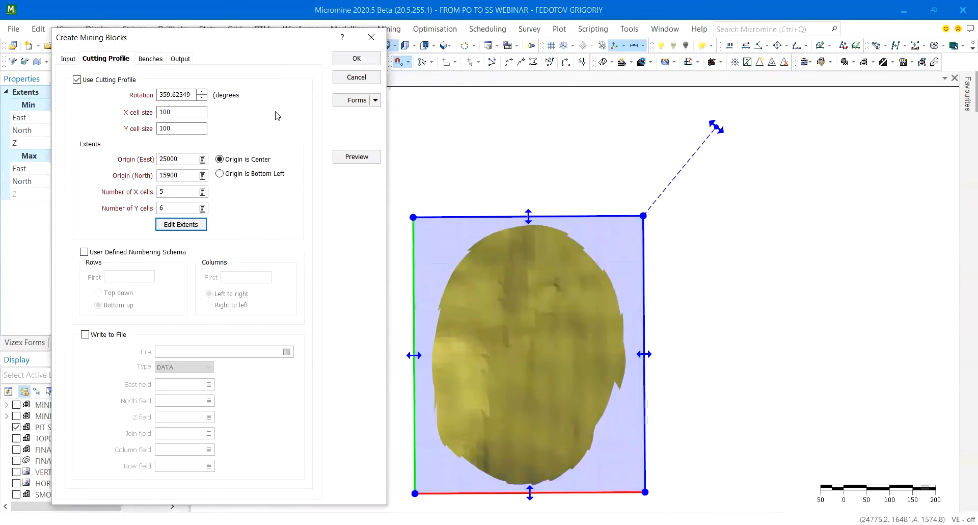
{"action": "double_click", "coordinate": [187, 94]}
{"action": "type", "text": "0"}
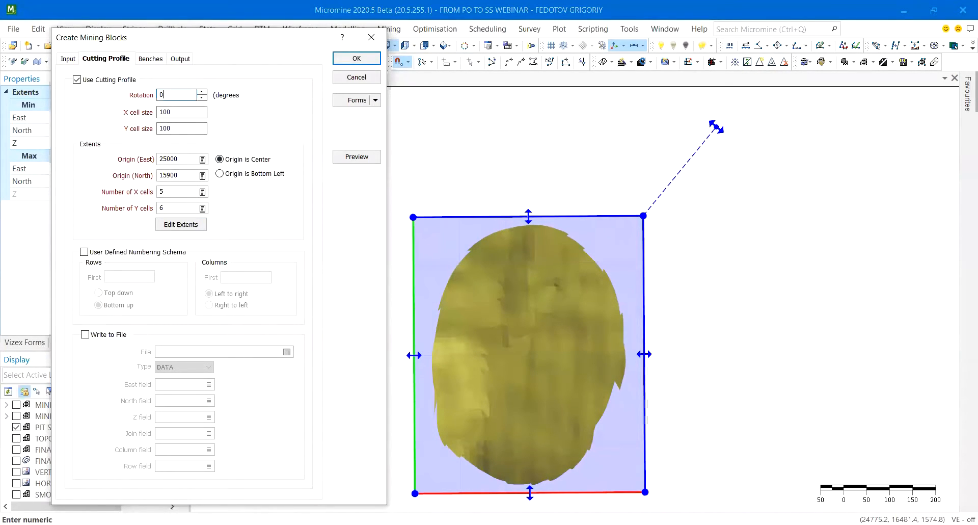
Autofill the bench list upwards using the calculated start toe value 1435.750, start bench name 1435 and 18 benches.
{"action": "left_click", "coordinate": [150, 59]}
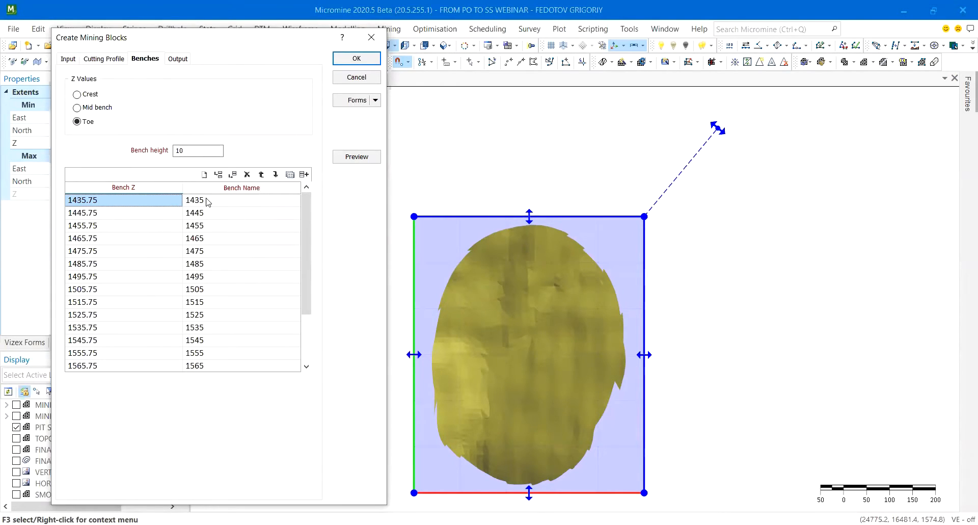
{"action": "left_click", "coordinate": [305, 175]}
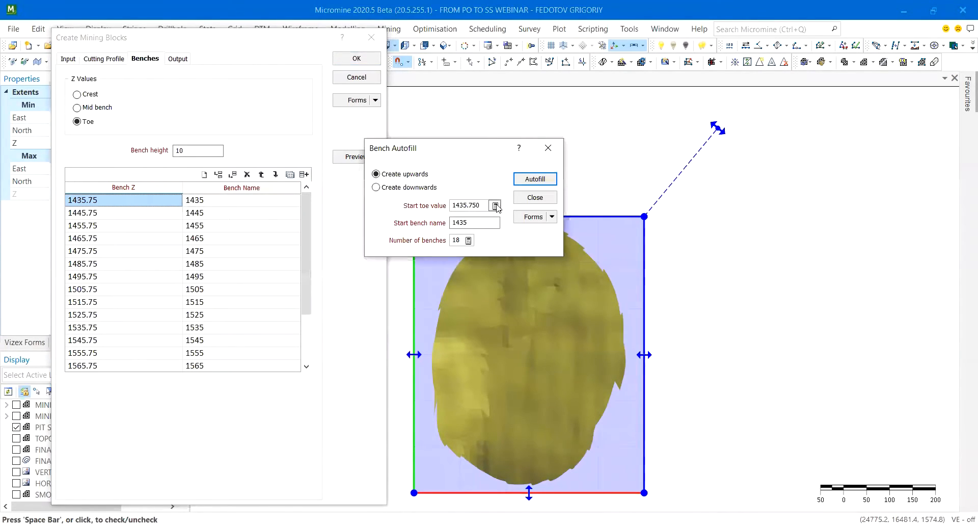
{"action": "left_click", "coordinate": [494, 205]}
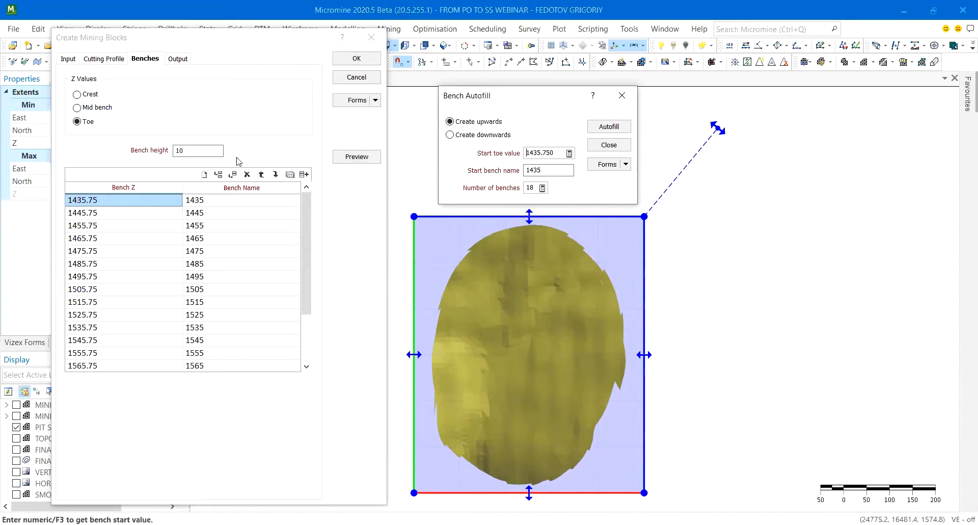
{"action": "key", "text": "Tab"}
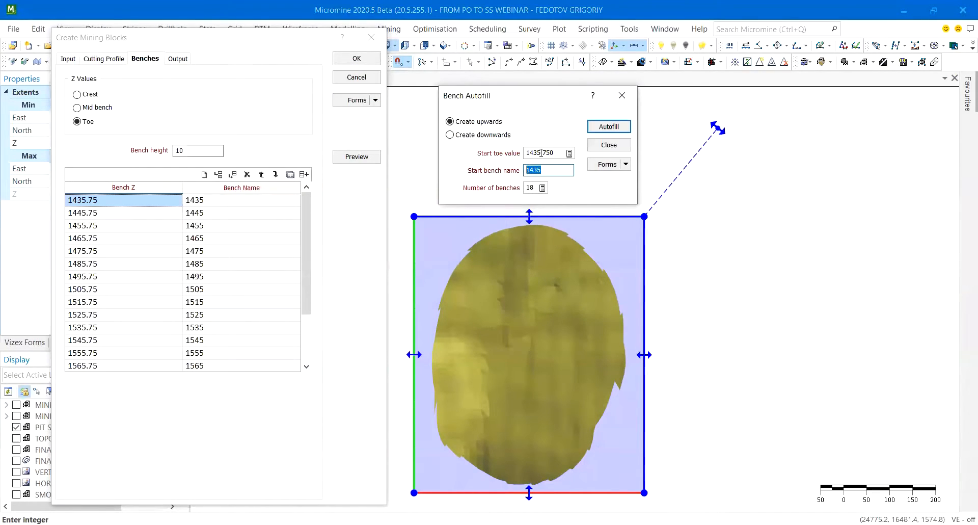
{"action": "left_click_drag", "start_coordinate": [541, 152], "coordinate": [526, 153]}
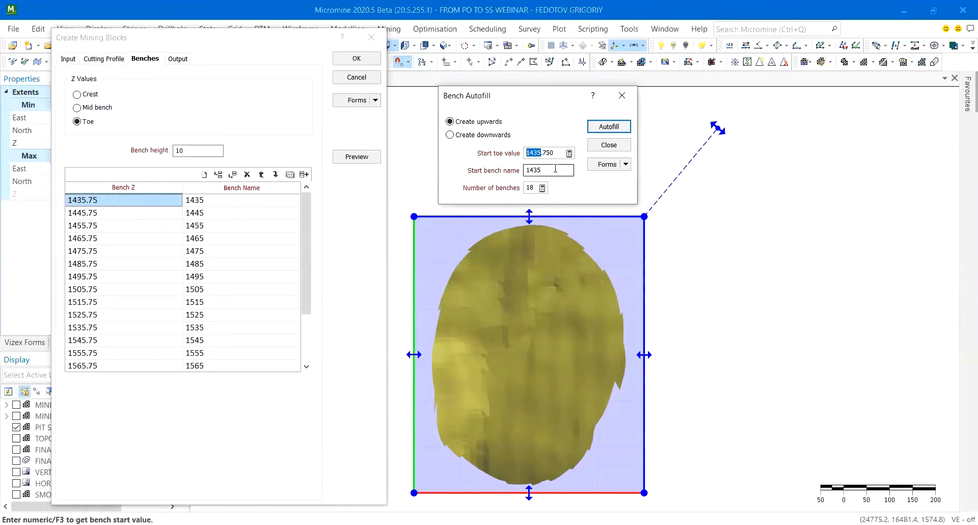
{"action": "left_click", "coordinate": [555, 169]}
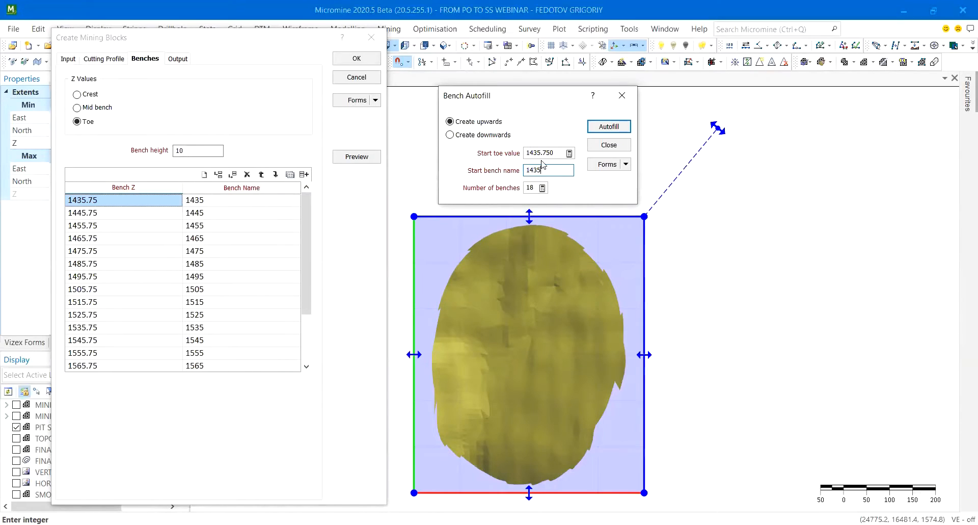
{"action": "left_click", "coordinate": [607, 129]}
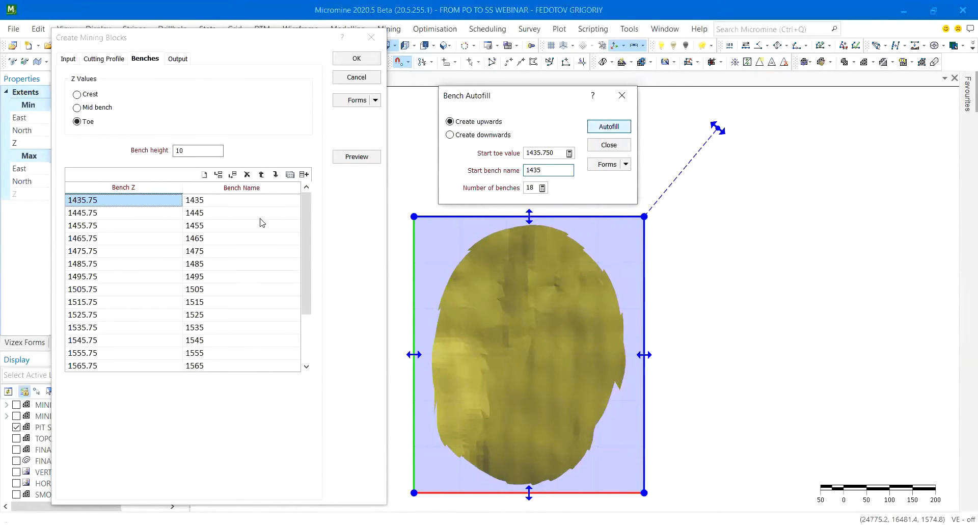
{"action": "scroll", "coordinate": [184, 275], "scroll_direction": "down", "scroll_amount": 2}
{"action": "scroll", "coordinate": [194, 232], "scroll_direction": "up", "scroll_amount": 2}
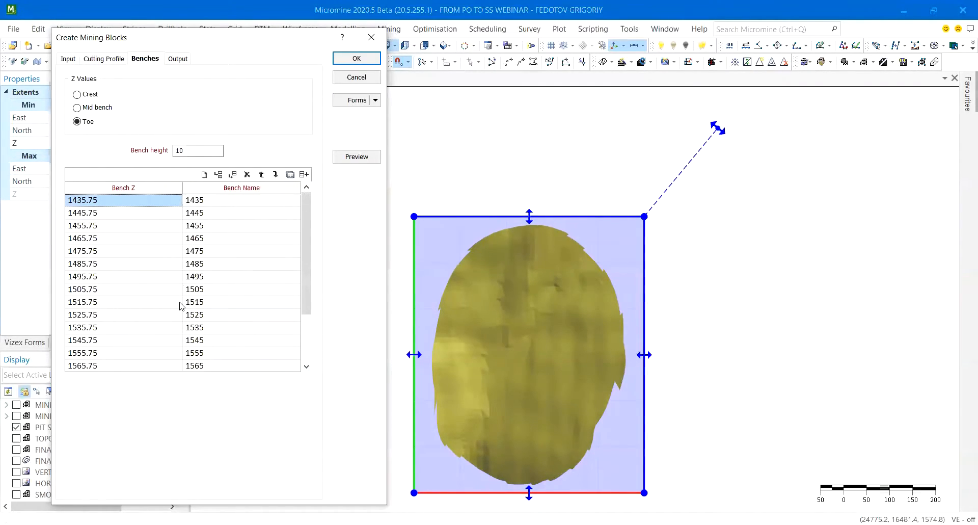
Review the output block index and bench name attributes INDEX and BENCH against the bench list, and close the mining block settings without running.
{"action": "left_click", "coordinate": [177, 60]}
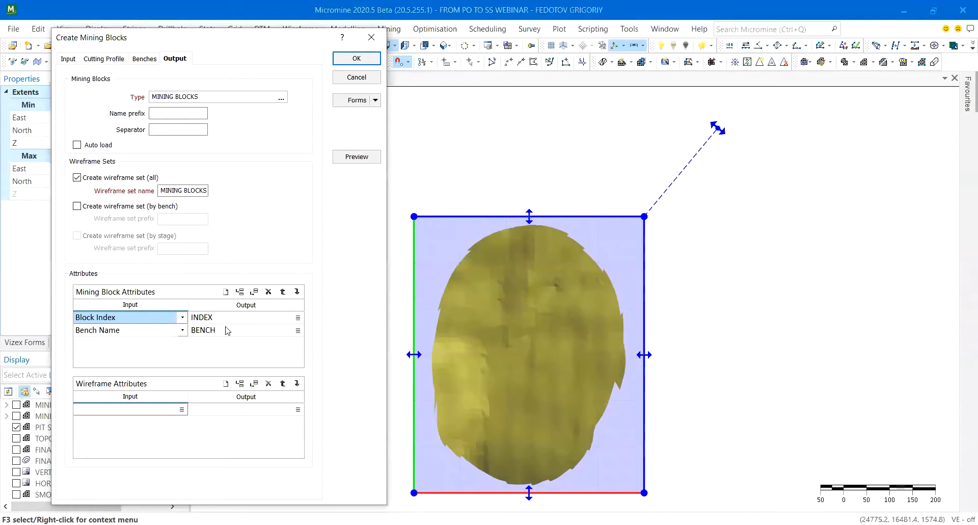
{"action": "left_click_drag", "start_coordinate": [219, 319], "coordinate": [219, 331]}
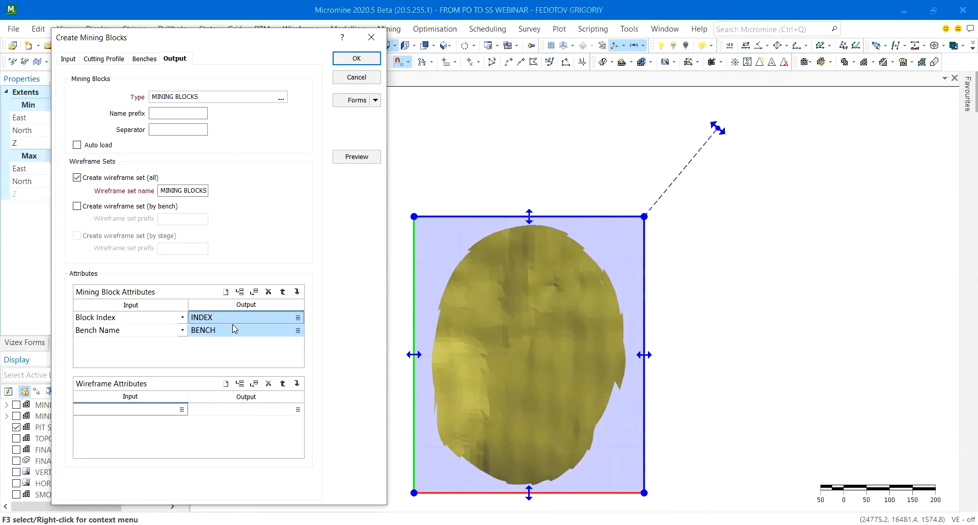
{"action": "left_click_drag", "start_coordinate": [113, 319], "coordinate": [253, 326]}
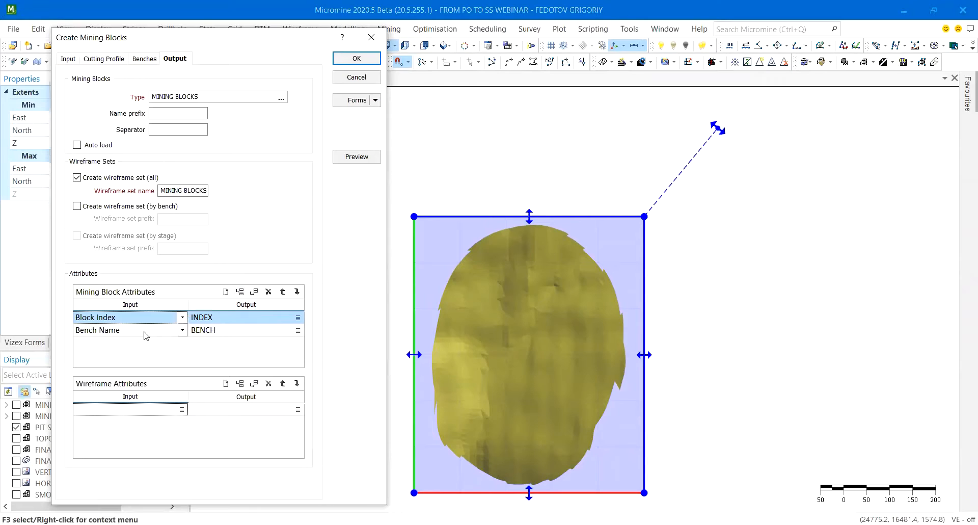
{"action": "left_click_drag", "start_coordinate": [147, 335], "coordinate": [265, 336]}
{"action": "left_click", "coordinate": [144, 58]}
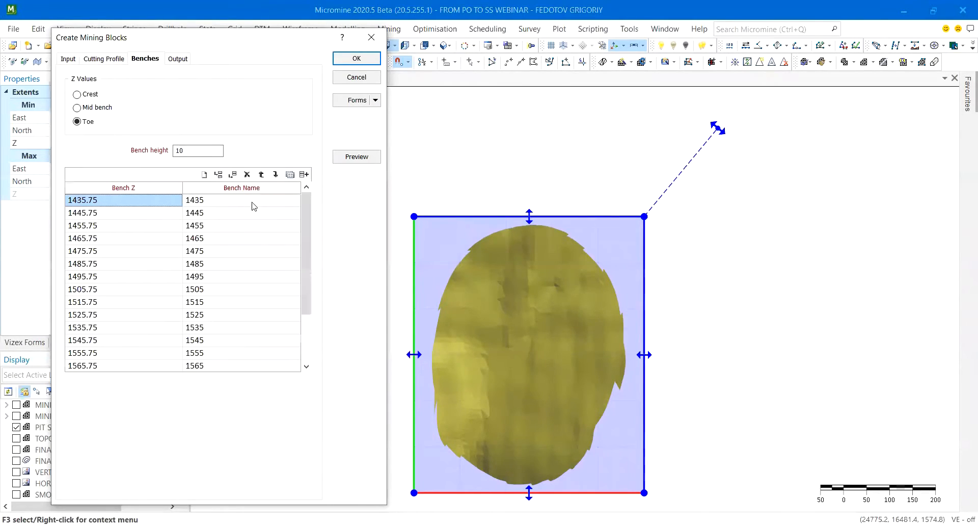
{"action": "left_click_drag", "start_coordinate": [241, 201], "coordinate": [246, 113]}
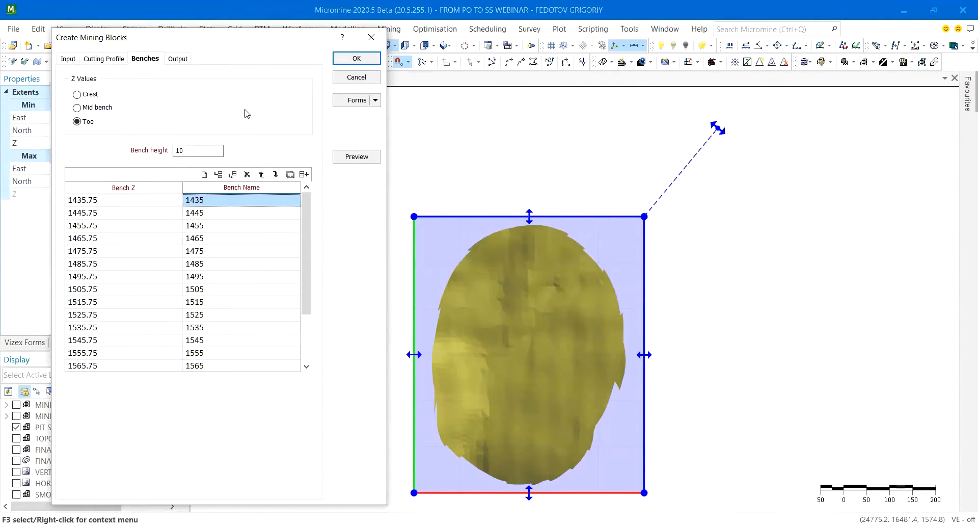
{"action": "left_click", "coordinate": [371, 37]}
Display MINING BLOCKS in place of PIT SOLID and select individual blocks to inspect them in plan and 3D.
{"action": "left_click", "coordinate": [18, 427]}
{"action": "left_click", "coordinate": [17, 416]}
{"action": "scroll", "coordinate": [558, 349], "scroll_direction": "up", "scroll_amount": 3}
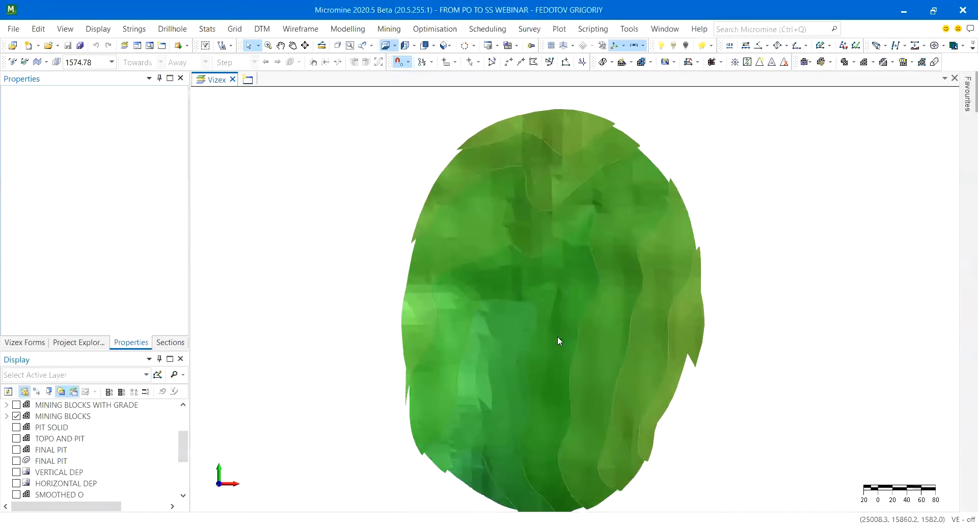
{"action": "left_click", "coordinate": [556, 346]}
{"action": "left_click", "coordinate": [502, 413]}
{"action": "left_click", "coordinate": [494, 367]}
{"action": "right_click_drag", "start_coordinate": [587, 377], "coordinate": [602, 285]}
{"action": "scroll", "coordinate": [601, 284], "scroll_direction": "up", "scroll_amount": 2}
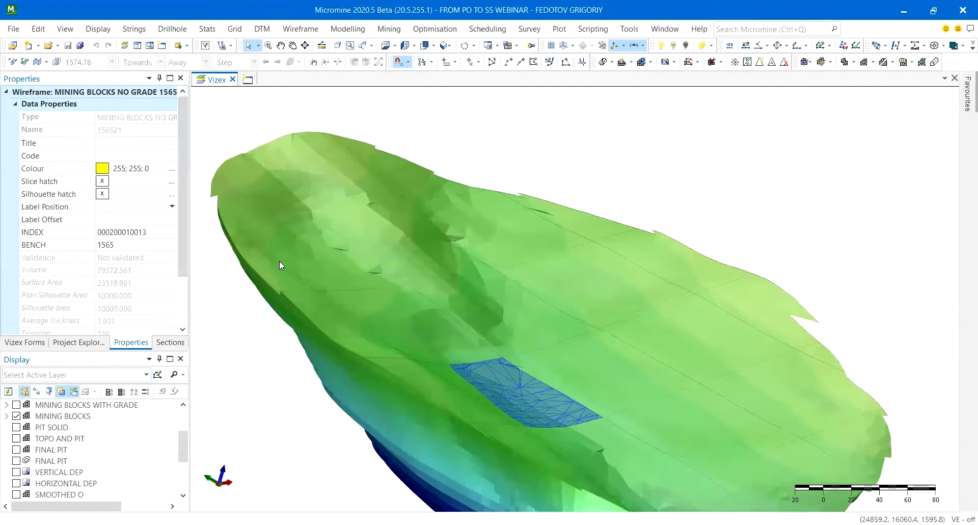
Examine the INDEX and BENCH attributes of several blocks along the stepped underside of the pit in 3D.
{"action": "middle_click_drag", "start_coordinate": [410, 343], "coordinate": [410, 260]}
{"action": "left_click", "coordinate": [499, 425]}
{"action": "right_click_drag", "start_coordinate": [502, 423], "coordinate": [535, 296]}
{"action": "left_click", "coordinate": [504, 357]}
{"action": "left_click", "coordinate": [458, 352]}
{"action": "left_click", "coordinate": [531, 236]}
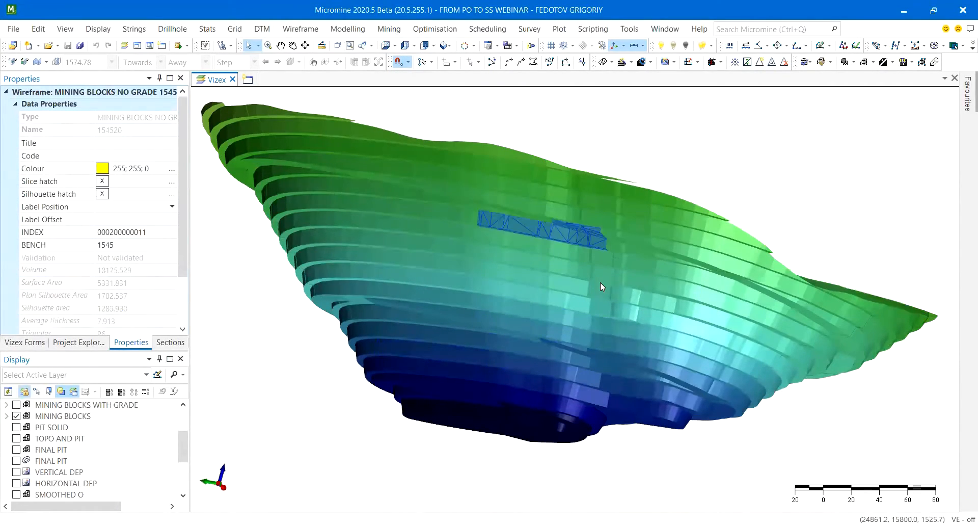
{"action": "left_click", "coordinate": [599, 280]}
Cut a west-east vertical section across the middle of the mining blocks at northing 15930.91.
{"action": "key", "text": "Home"}
{"action": "left_click", "coordinate": [12, 61]}
{"action": "left_click_drag", "start_coordinate": [343, 273], "coordinate": [740, 255]}
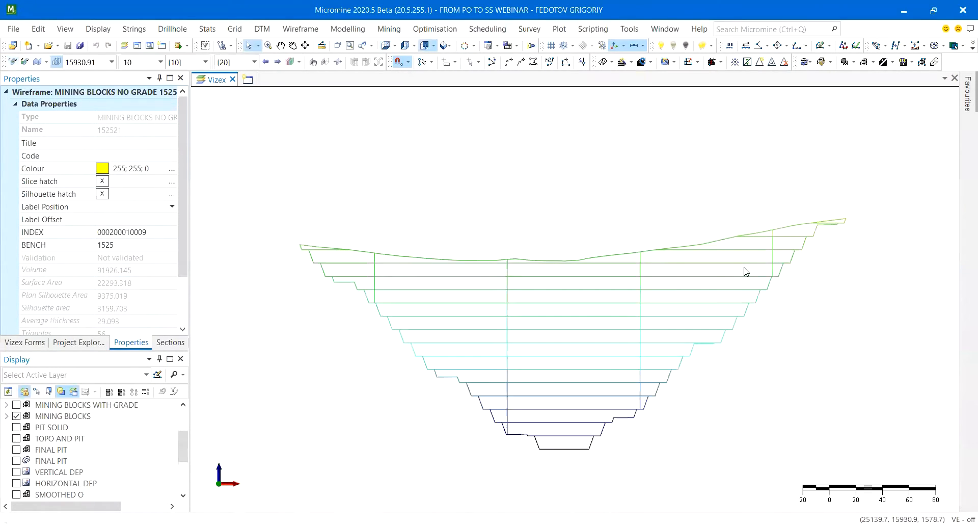
{"action": "scroll", "coordinate": [559, 371], "scroll_direction": "up", "scroll_amount": 2}
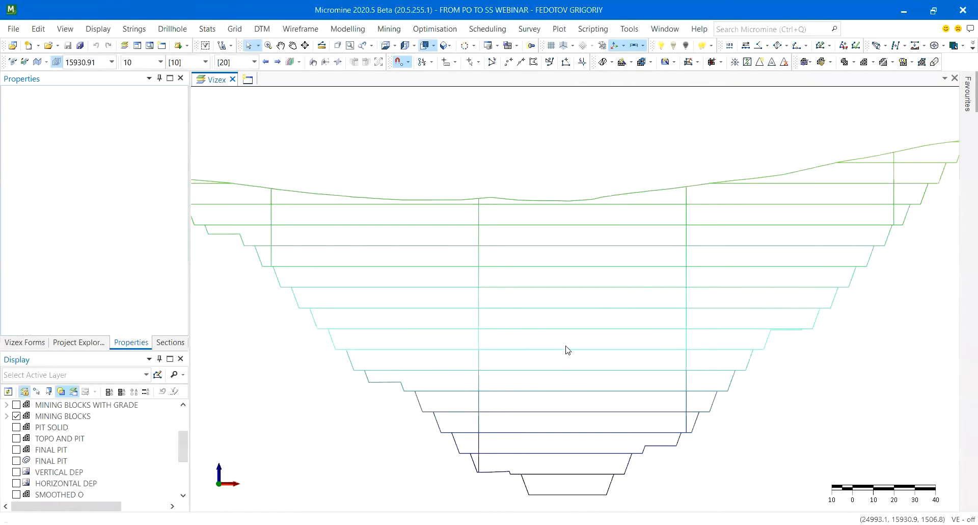
Examine the INDEX and BENCH attributes of a central block in the section, and return to plan view.
{"action": "left_click", "coordinate": [571, 349]}
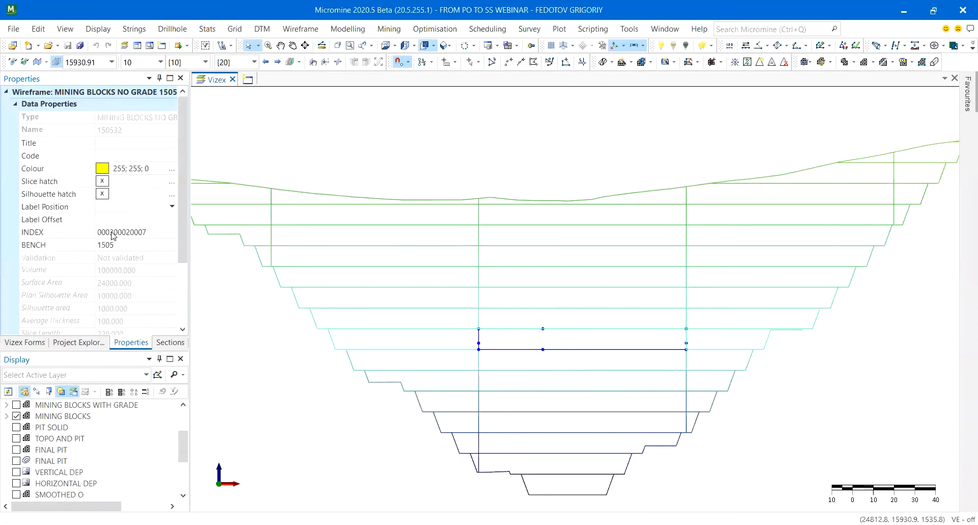
{"action": "scroll", "coordinate": [82, 255], "scroll_direction": "down", "scroll_amount": 1}
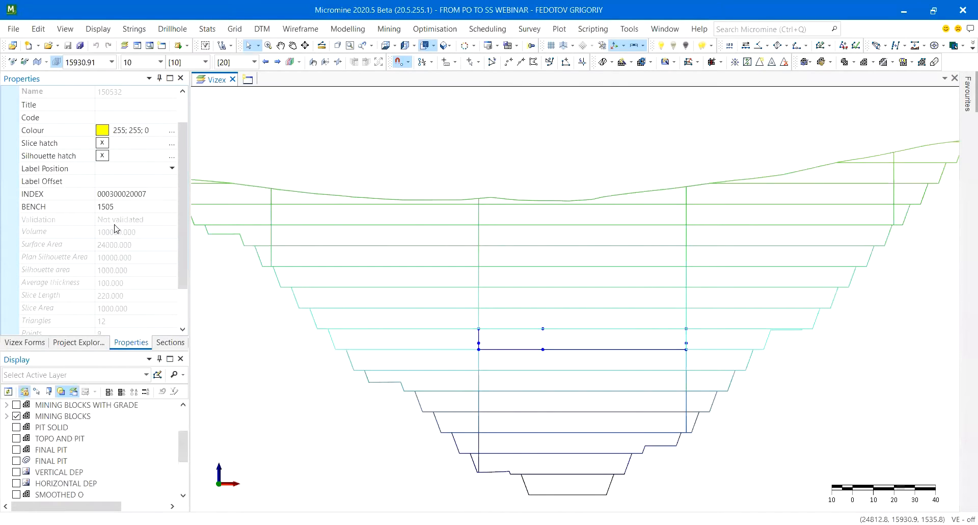
{"action": "left_click", "coordinate": [42, 196]}
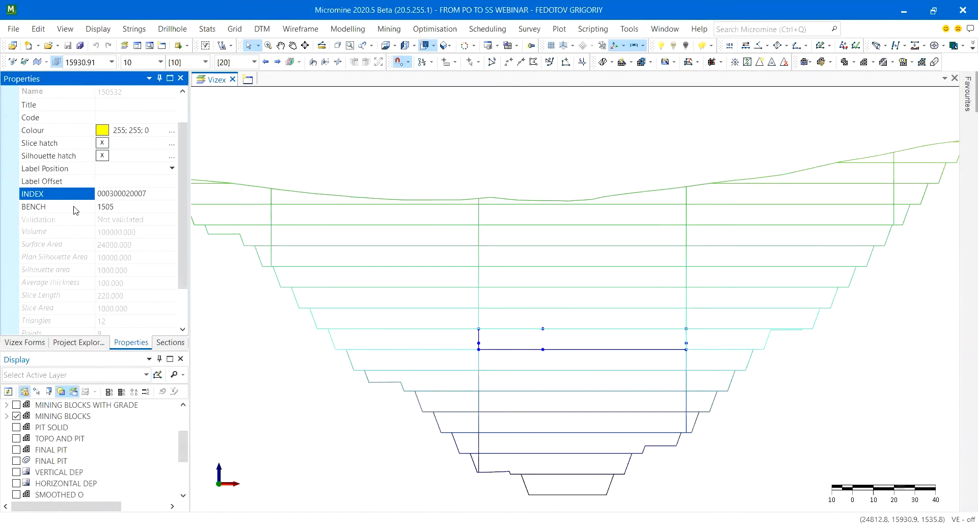
{"action": "left_click", "coordinate": [73, 209]}
{"action": "left_click", "coordinate": [527, 267]}
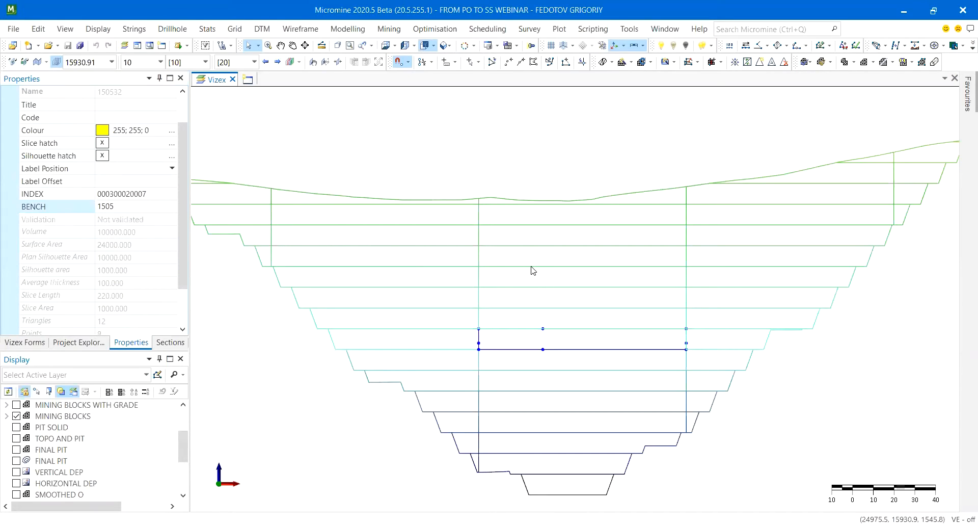
{"action": "left_click", "coordinate": [419, 271]}
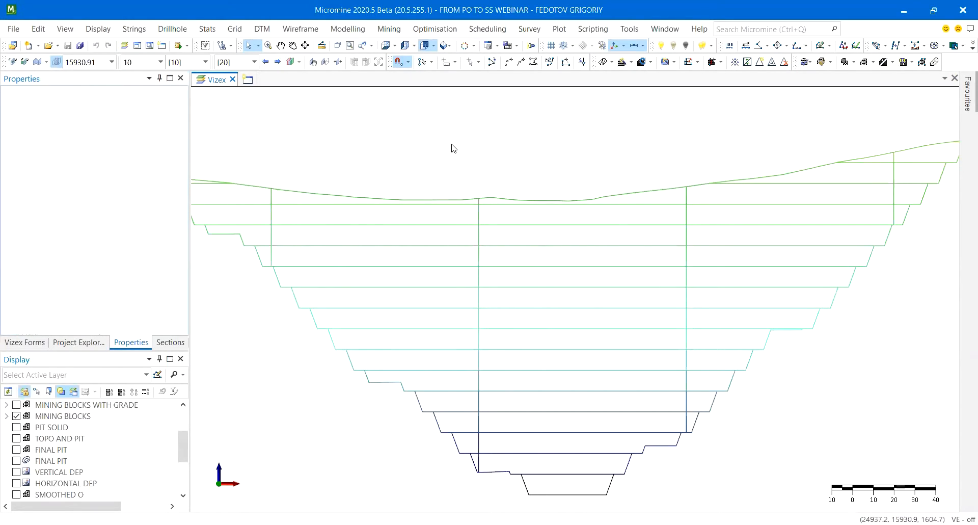
{"action": "left_click", "coordinate": [387, 45]}
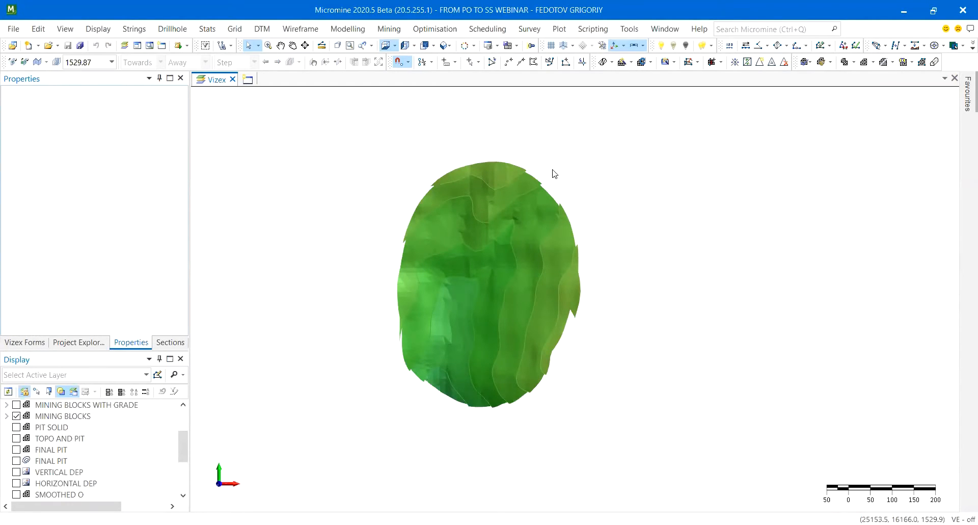
Start Generate Material Bins for the MINING BLOCKS wireframe set and review its BM block model input and AU_CUT grade field settings.
{"action": "left_click", "coordinate": [307, 33]}
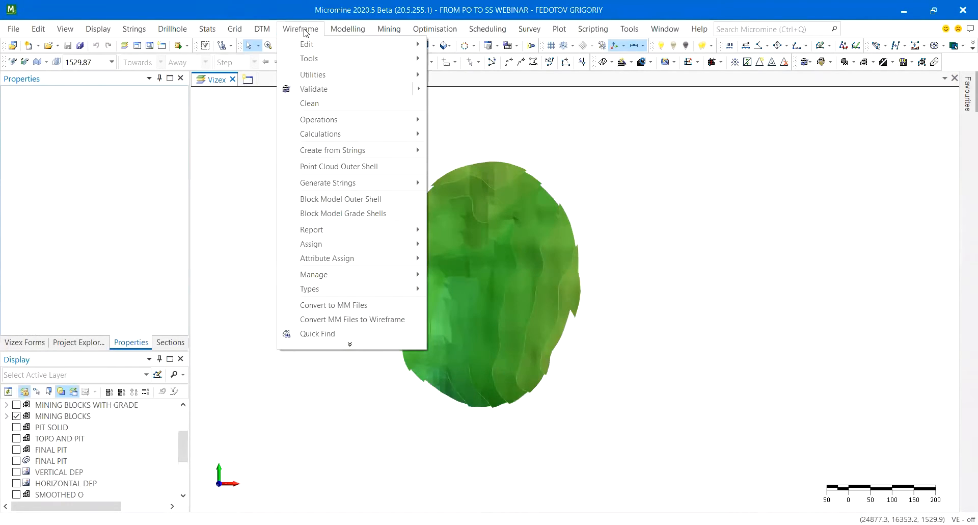
{"action": "mouse_move", "coordinate": [358, 232]}
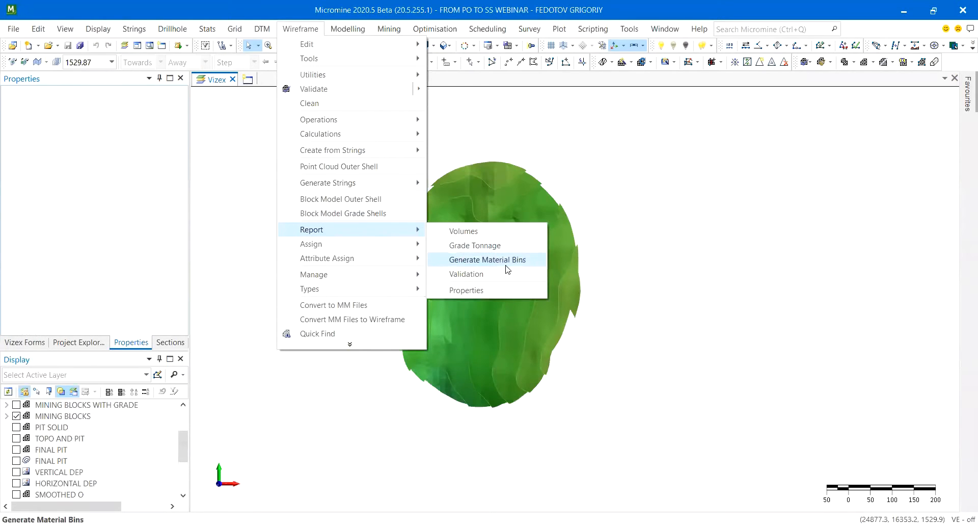
{"action": "mouse_move", "coordinate": [502, 260]}
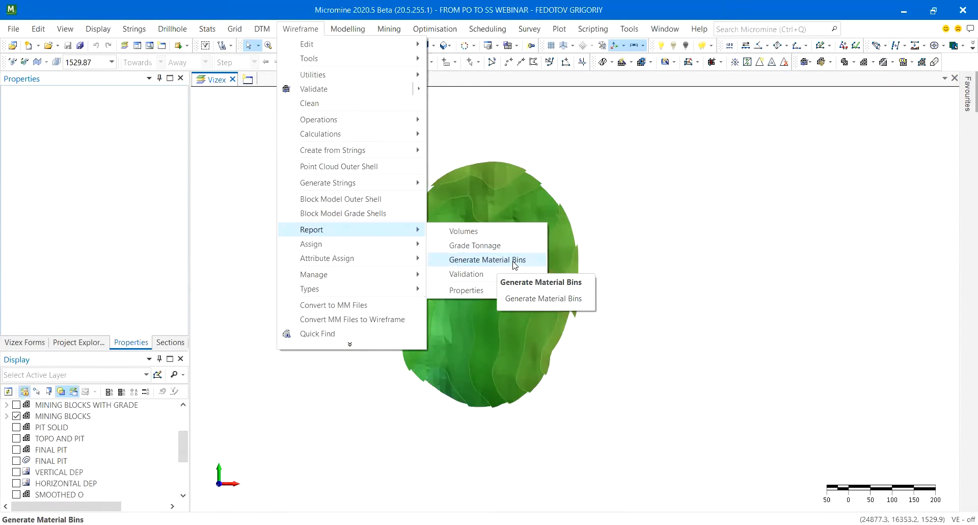
{"action": "left_click", "coordinate": [514, 265]}
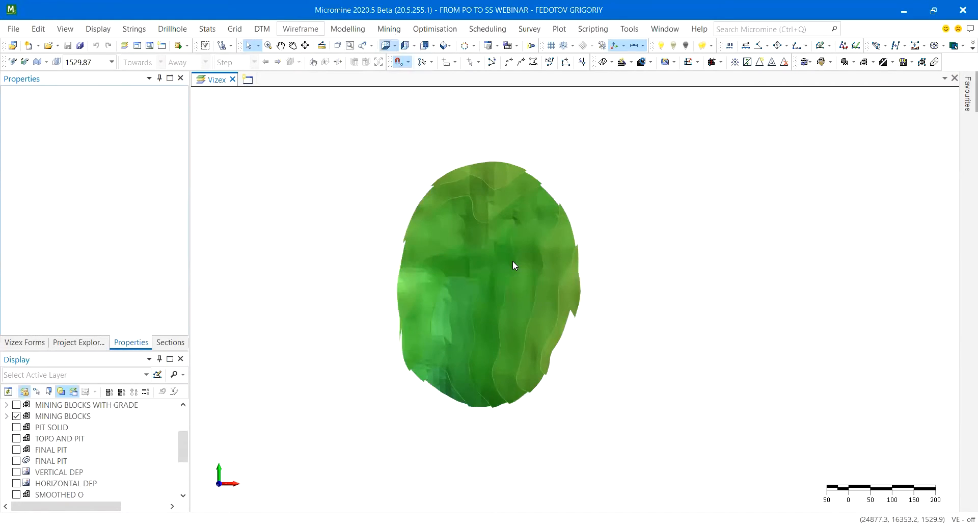
{"action": "left_click", "coordinate": [277, 154]}
{"action": "left_click_drag", "start_coordinate": [368, 132], "coordinate": [638, 131]}
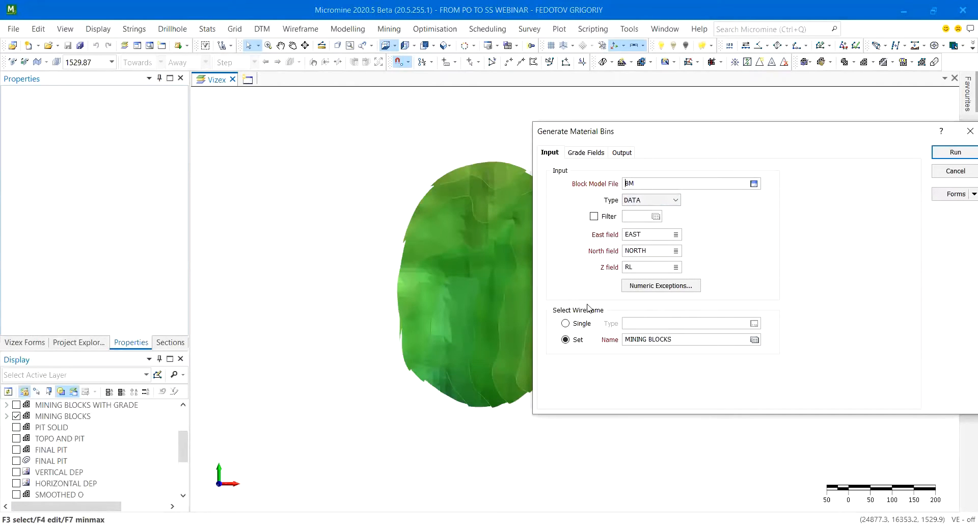
{"action": "left_click_drag", "start_coordinate": [619, 135], "coordinate": [523, 143]}
{"action": "left_click", "coordinate": [485, 163]}
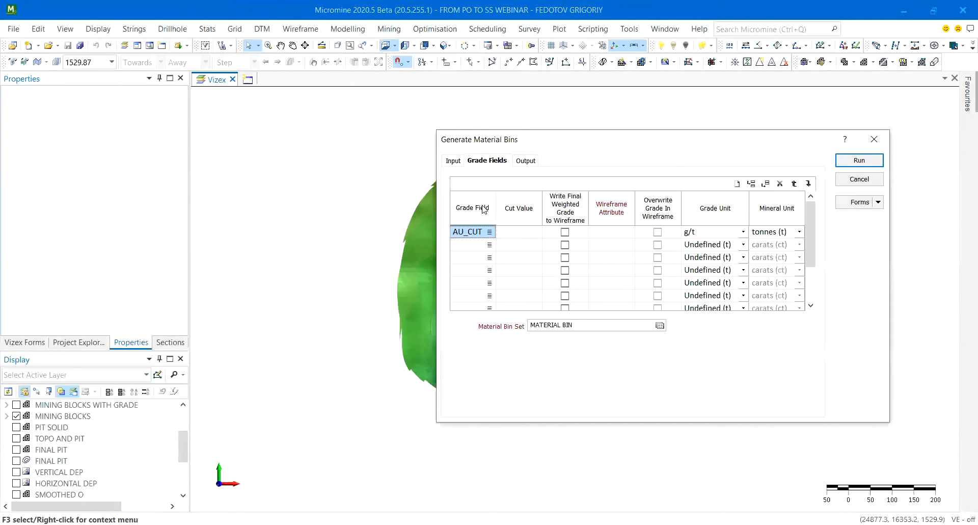
Open the MATERIAL BIN set's material hierarchy and arrange its ORE, LG, MG and HG materials automatically.
{"action": "right_click", "coordinate": [542, 327]}
{"action": "left_click", "coordinate": [585, 335]}
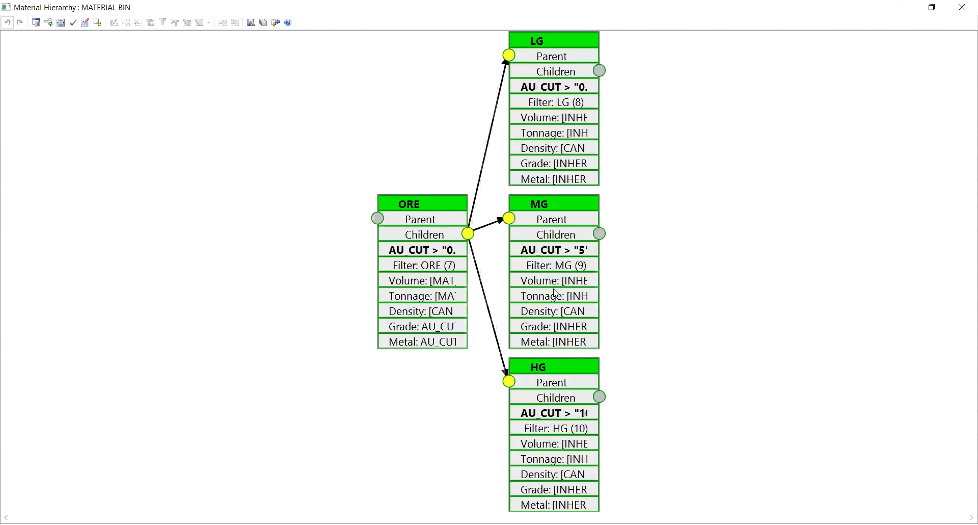
{"action": "right_click", "coordinate": [634, 198]}
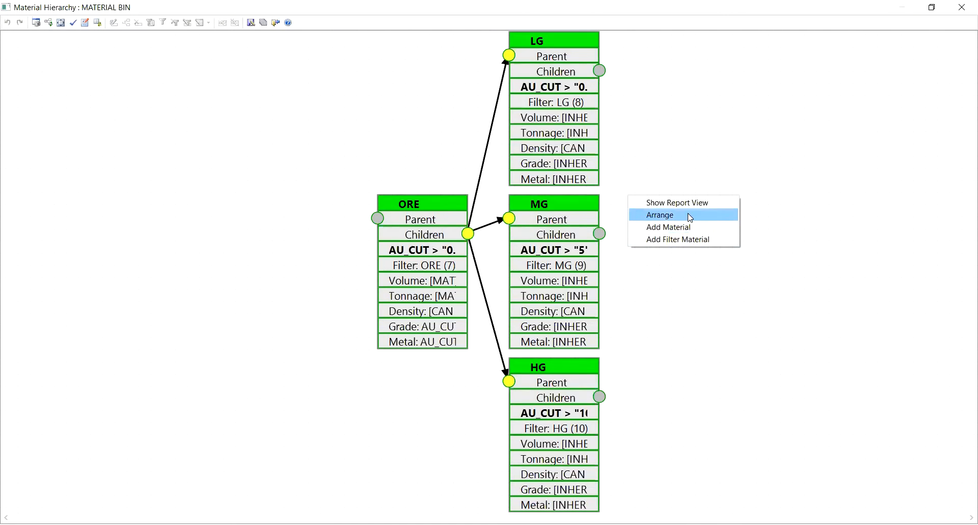
{"action": "left_click", "coordinate": [682, 215]}
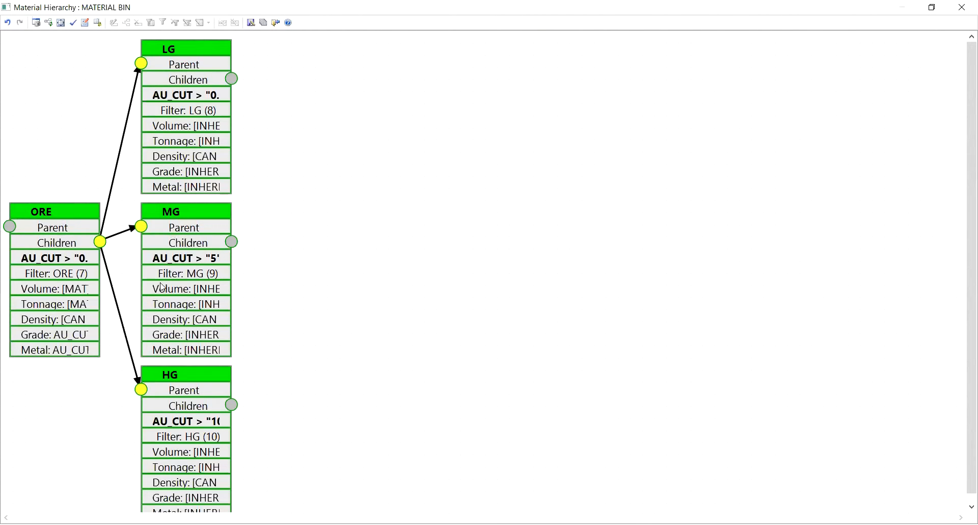
{"action": "scroll", "coordinate": [304, 326], "scroll_direction": "down", "scroll_amount": 3}
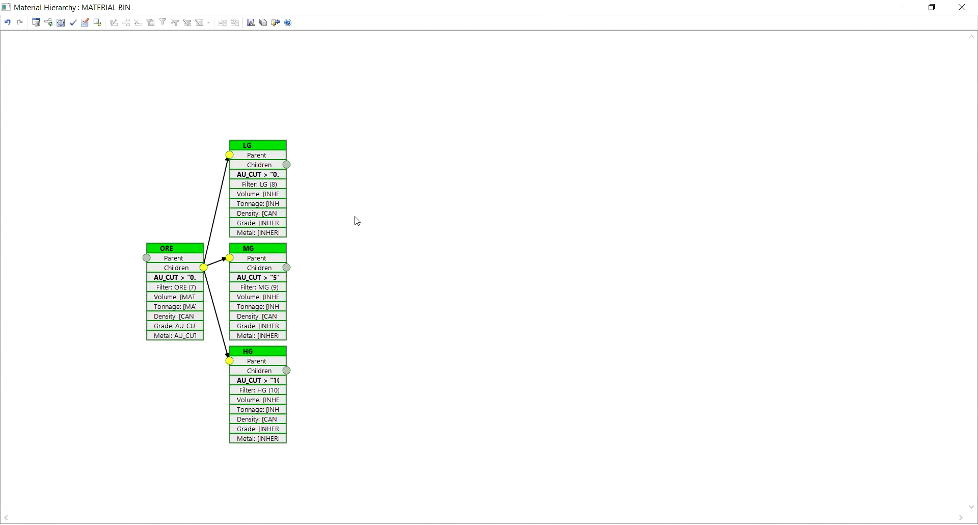
Review the ORE material's AU_CUT filter condition and widen the ORE box to about half again its width.
{"action": "right_click", "coordinate": [174, 278]}
{"action": "left_click", "coordinate": [214, 346]}
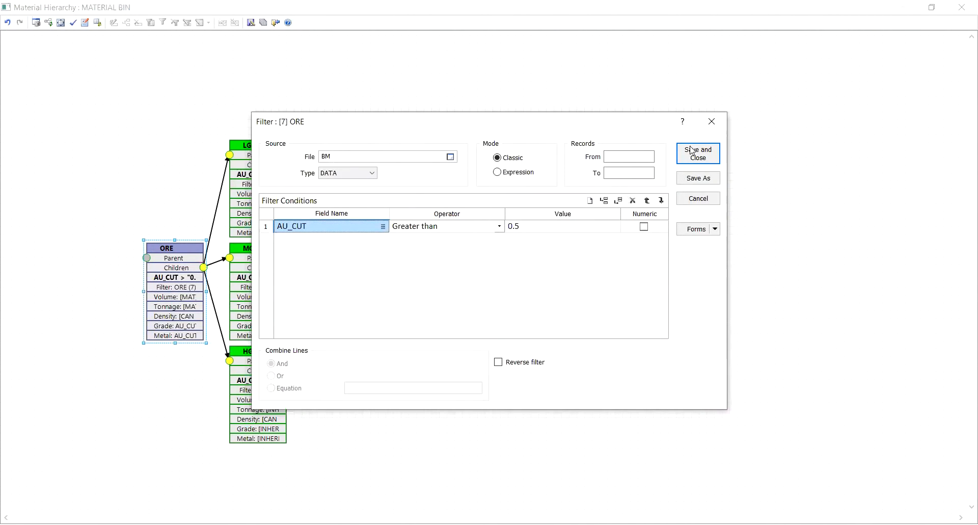
{"action": "left_click", "coordinate": [712, 120]}
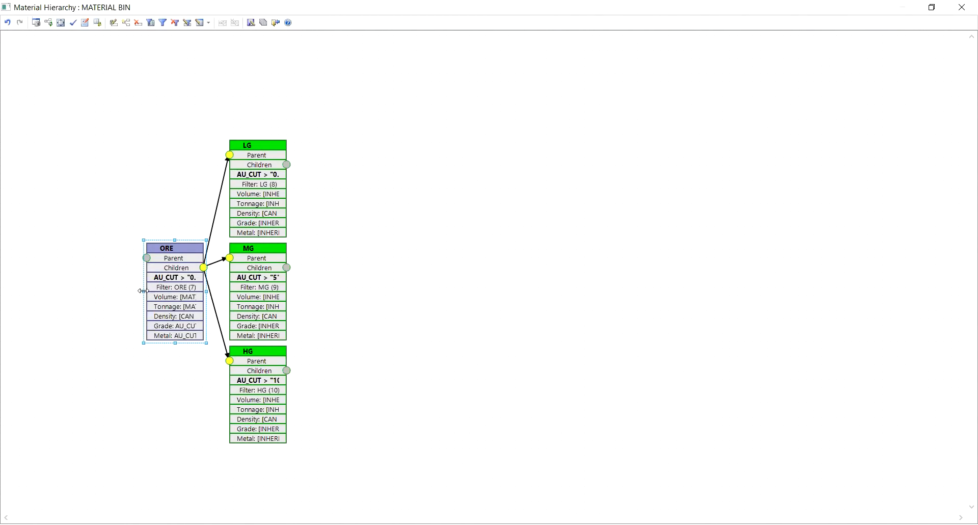
{"action": "left_click_drag", "start_coordinate": [143, 290], "coordinate": [107, 292]}
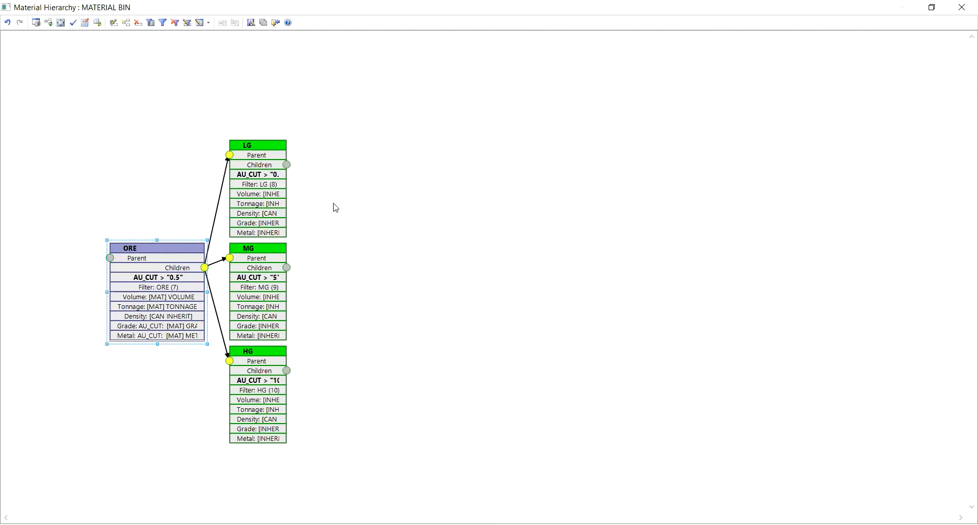
Review the AU_CUT filter conditions of the LG, MG and HG materials, closing each filter without changes.
{"action": "left_click", "coordinate": [279, 200]}
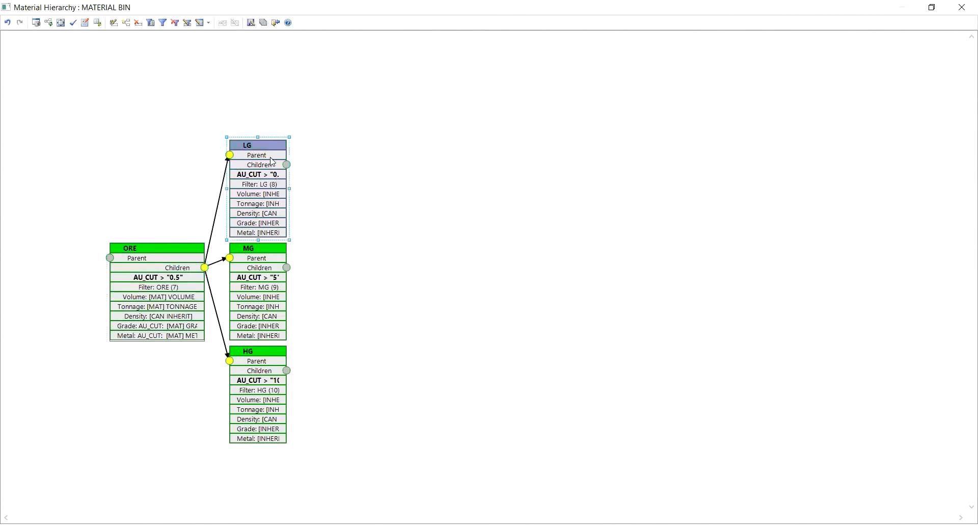
{"action": "right_click", "coordinate": [271, 190]}
{"action": "left_click", "coordinate": [316, 258]}
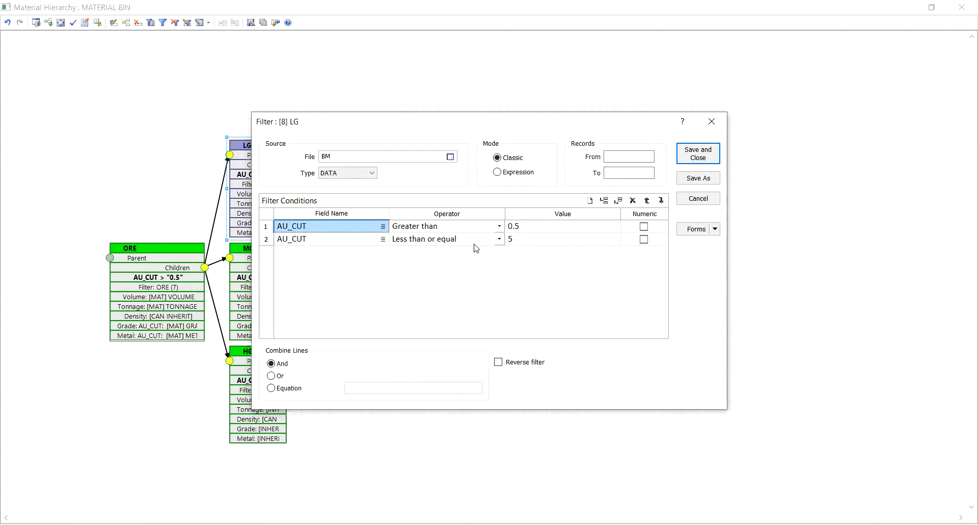
{"action": "left_click", "coordinate": [710, 123]}
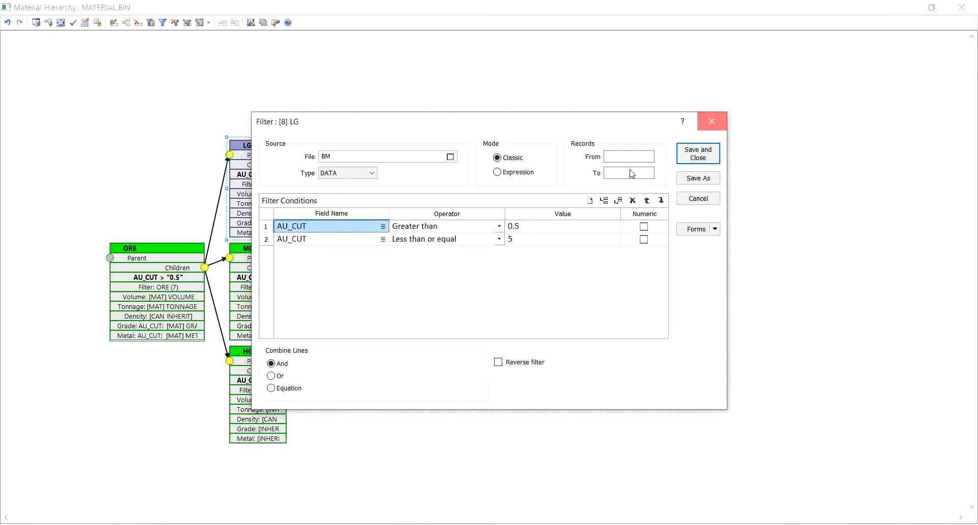
{"action": "right_click", "coordinate": [269, 280]}
{"action": "left_click", "coordinate": [315, 349]}
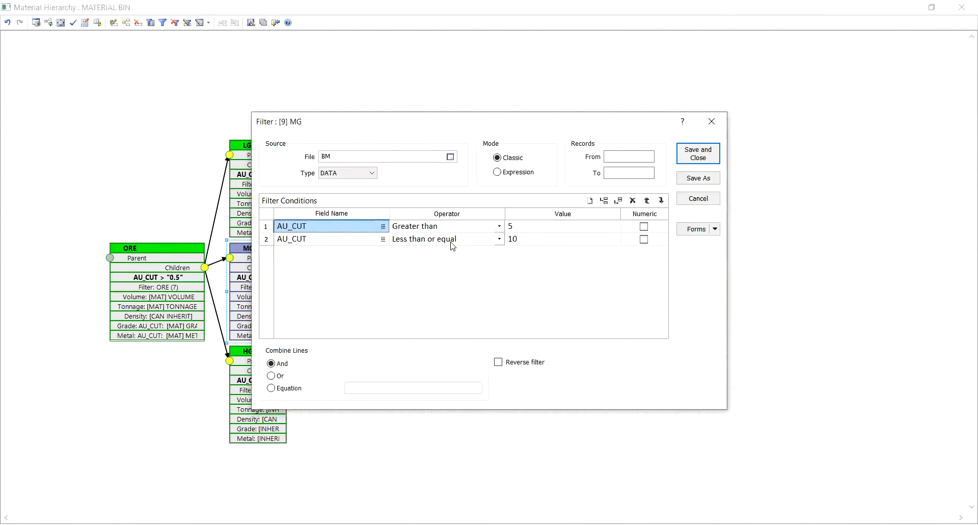
{"action": "left_click", "coordinate": [711, 122]}
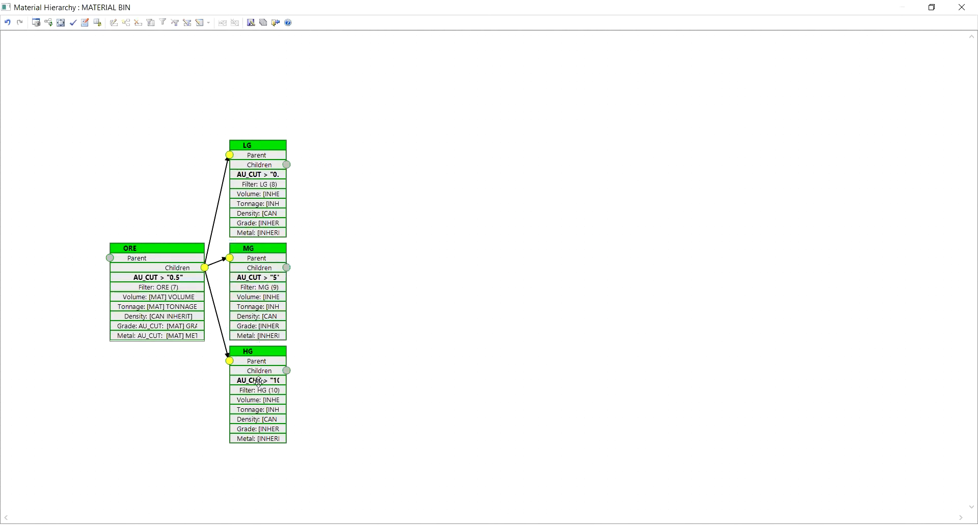
{"action": "right_click", "coordinate": [260, 383]}
{"action": "left_click", "coordinate": [326, 450]}
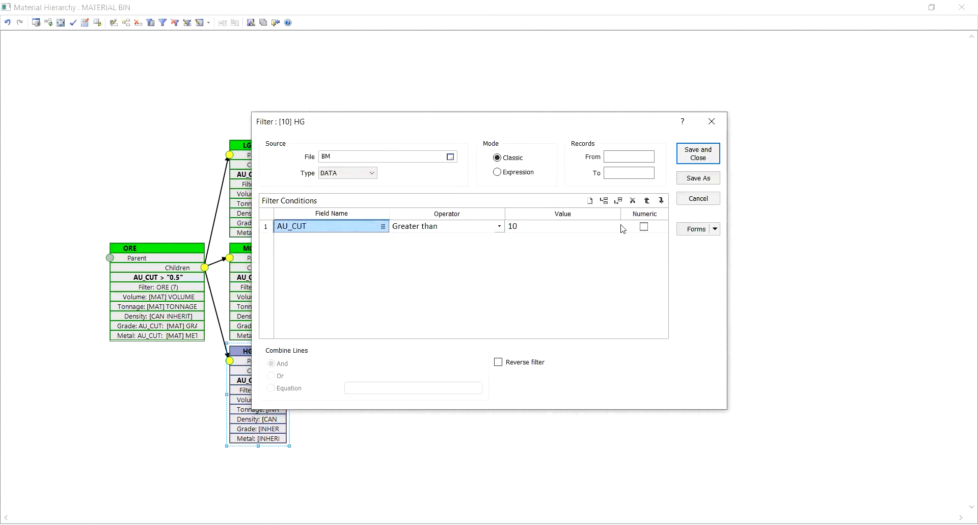
{"action": "left_click", "coordinate": [712, 121]}
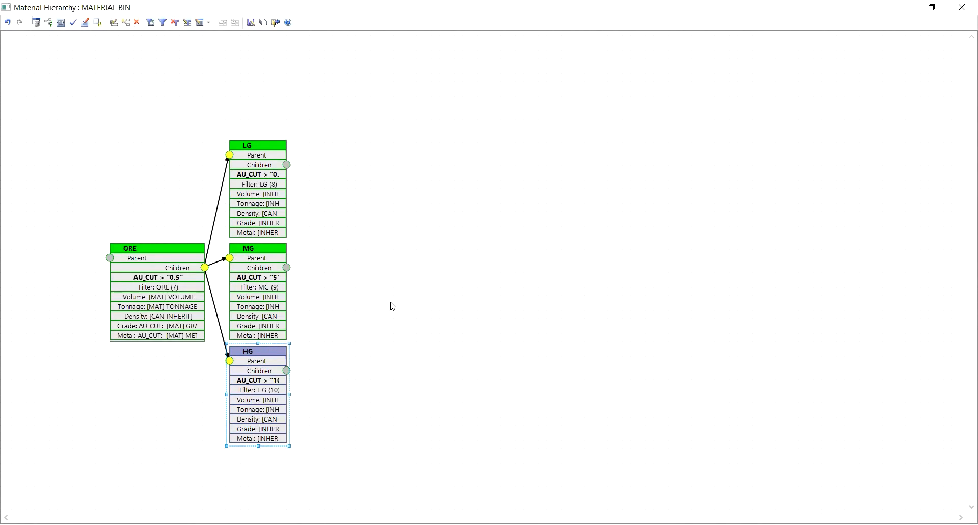
Examine the volume, tonnage, density, grade and metal attributes assigned to the ORE material in the hierarchy.
{"action": "scroll", "coordinate": [186, 386], "scroll_direction": "down", "scroll_amount": 1}
{"action": "middle_click_drag", "start_coordinate": [204, 378], "coordinate": [221, 340]}
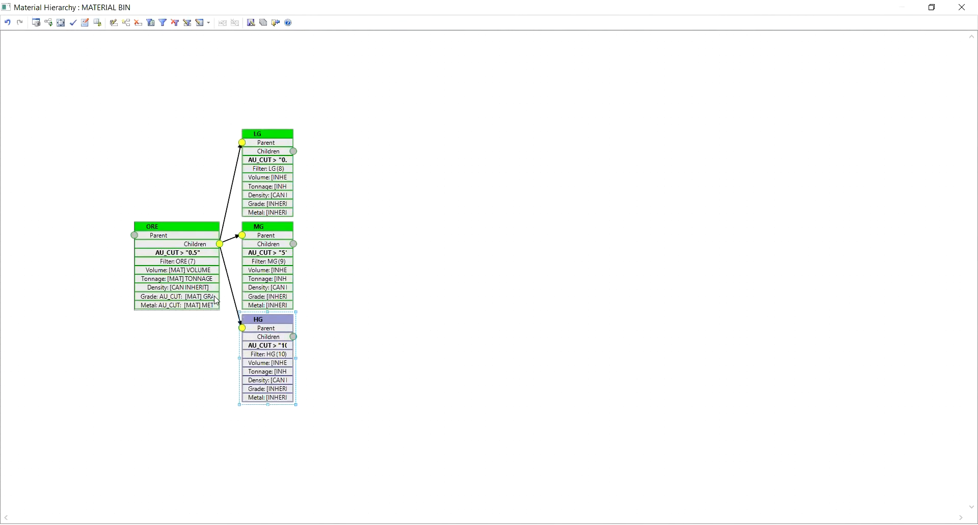
{"action": "middle_click_drag", "start_coordinate": [214, 296], "coordinate": [254, 239]}
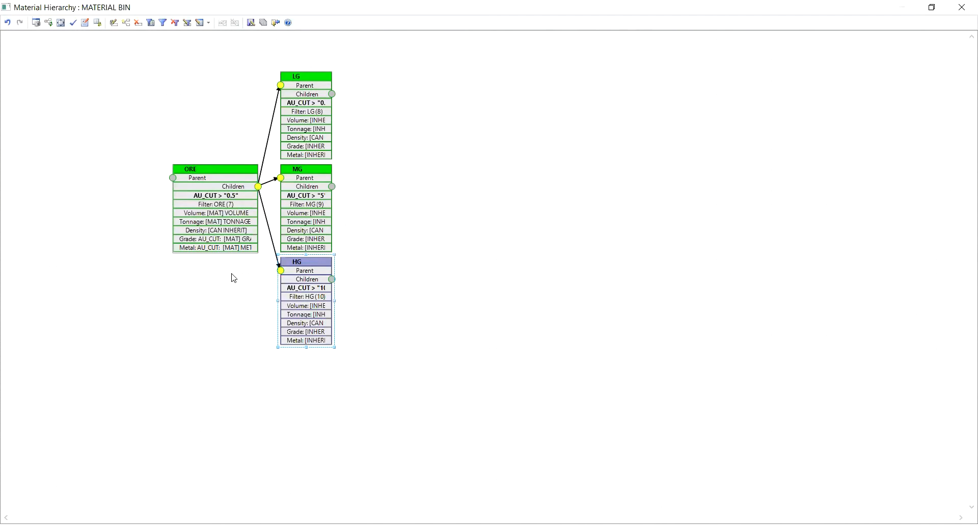
{"action": "scroll", "coordinate": [194, 222], "scroll_direction": "up", "scroll_amount": 1}
{"action": "scroll", "coordinate": [213, 221], "scroll_direction": "up", "scroll_amount": 1}
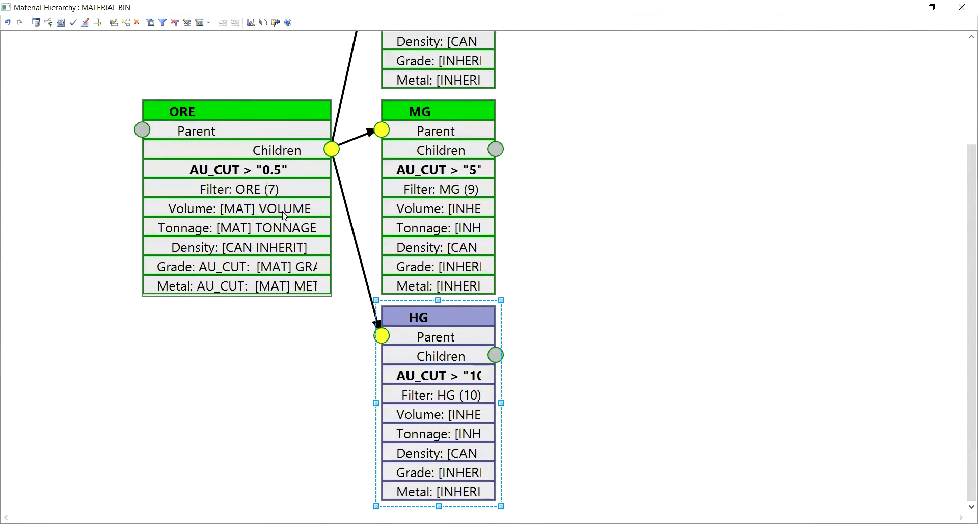
{"action": "left_click", "coordinate": [191, 212]}
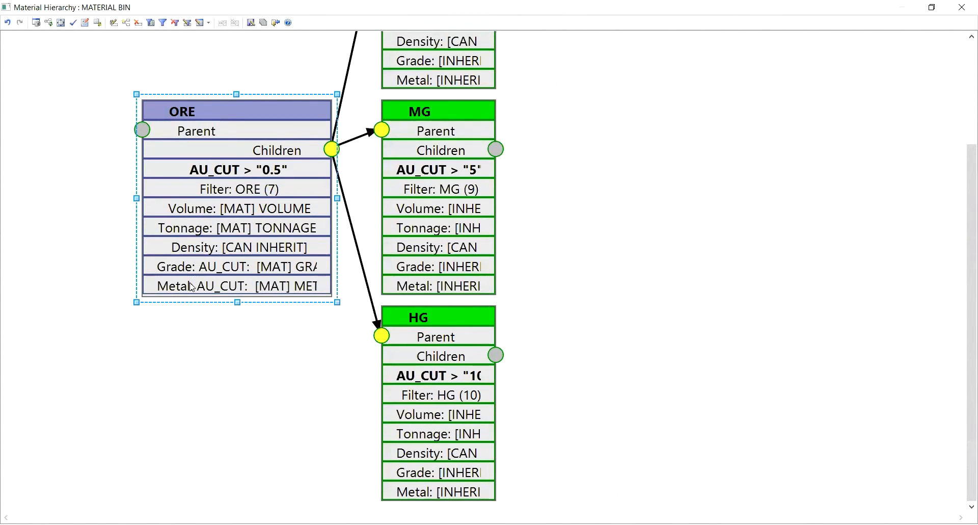
{"action": "scroll", "coordinate": [290, 216], "scroll_direction": "down", "scroll_amount": 3, "text": "ctrl"}
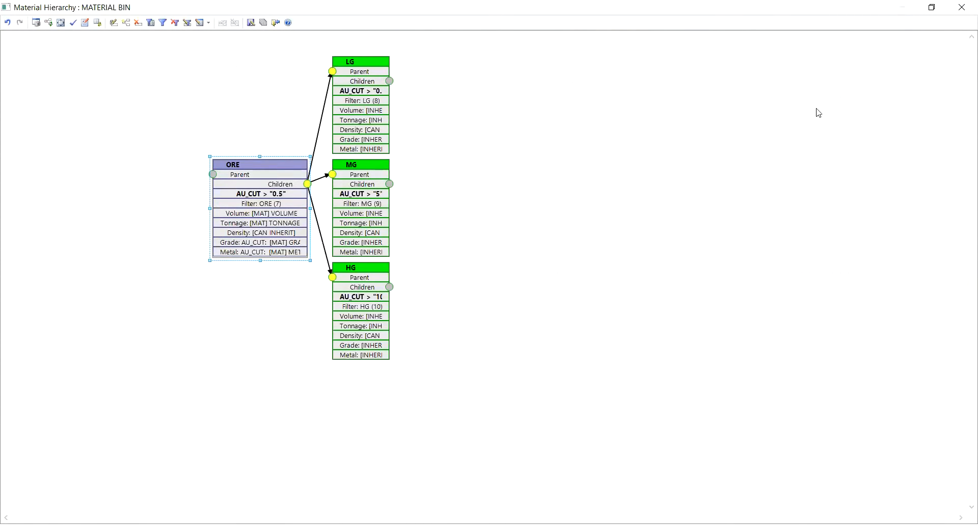
Leave the material hierarchy, review the density, void attribute and report output settings of Generate Material Bins, and close the form without running it.
{"action": "left_click", "coordinate": [961, 10]}
{"action": "left_click", "coordinate": [492, 296]}
{"action": "left_click", "coordinate": [526, 161]}
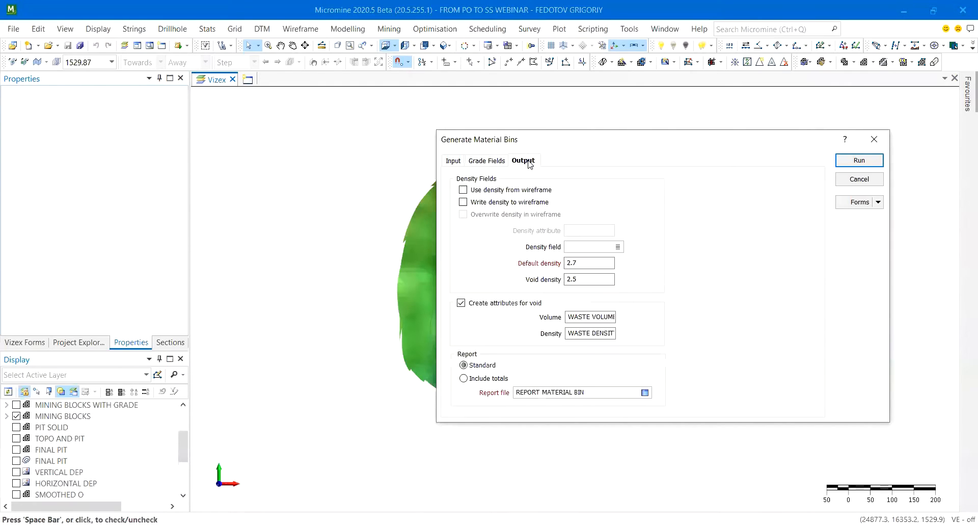
{"action": "left_click_drag", "start_coordinate": [566, 136], "coordinate": [523, 139]}
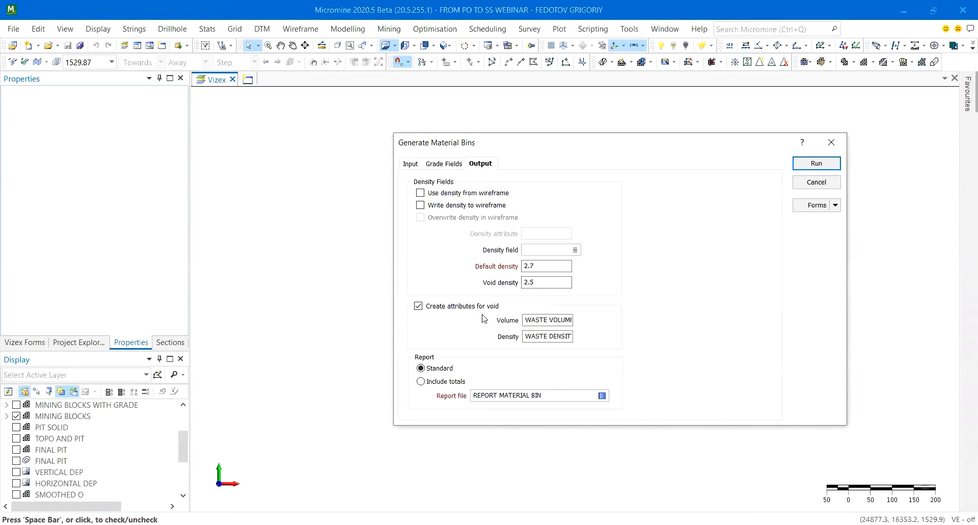
{"action": "left_click_drag", "start_coordinate": [525, 320], "coordinate": [602, 316]}
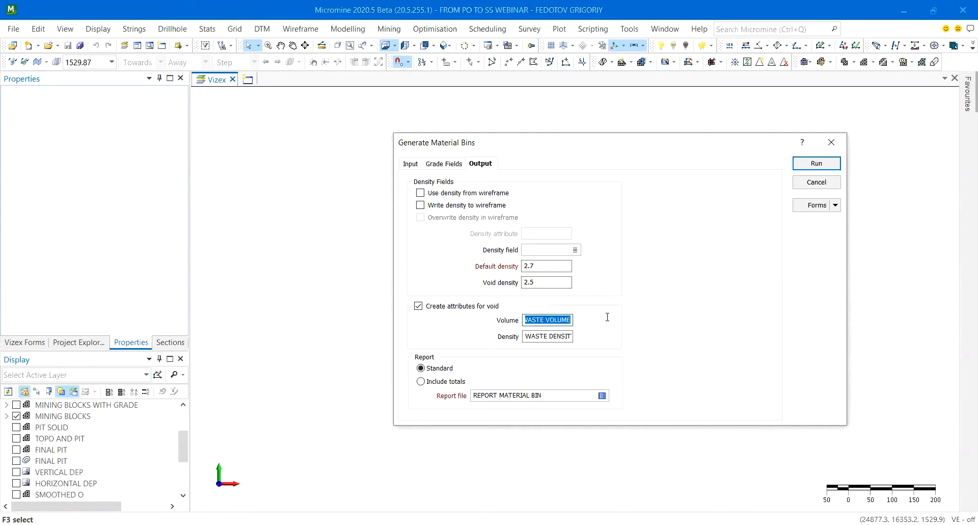
{"action": "left_click_drag", "start_coordinate": [525, 337], "coordinate": [621, 339]}
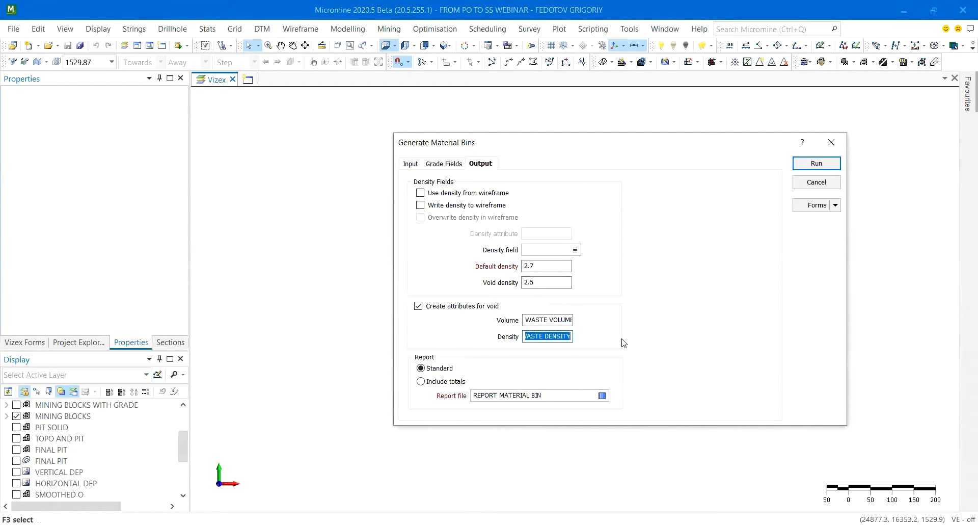
{"action": "left_click", "coordinate": [830, 143]}
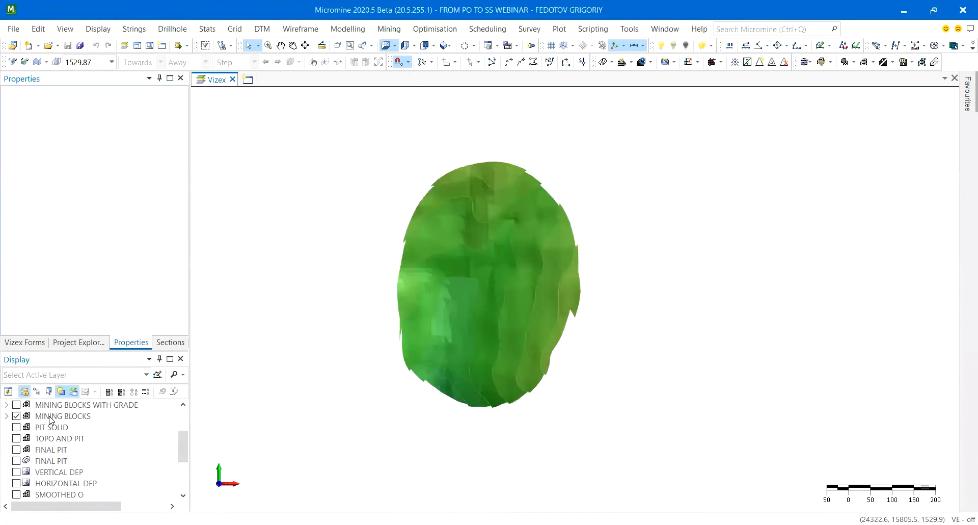
Hide the MINING BLOCKS layer, display MINING BLOCKS WITH GRADE instead, and select a block near the pit's centre to see its attributes.
{"action": "left_click", "coordinate": [17, 416]}
{"action": "left_click", "coordinate": [17, 405]}
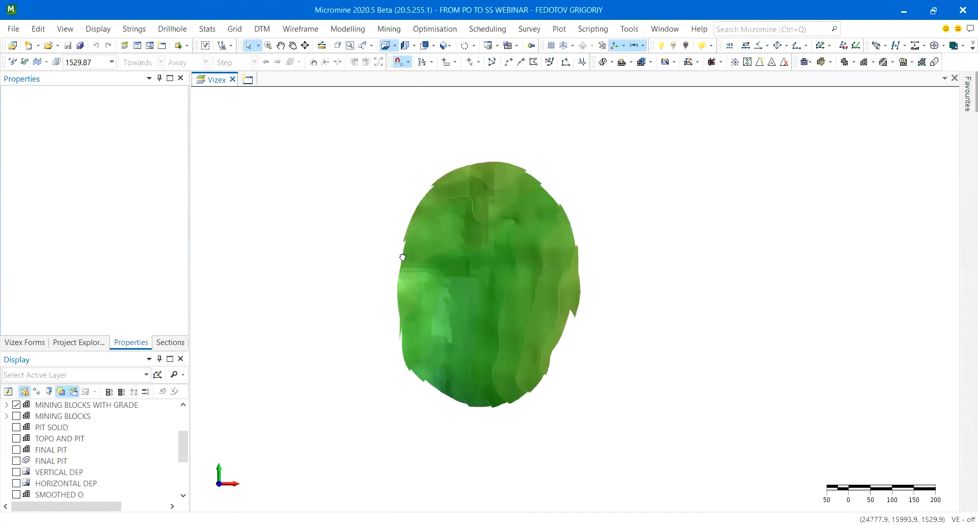
{"action": "left_click", "coordinate": [480, 320]}
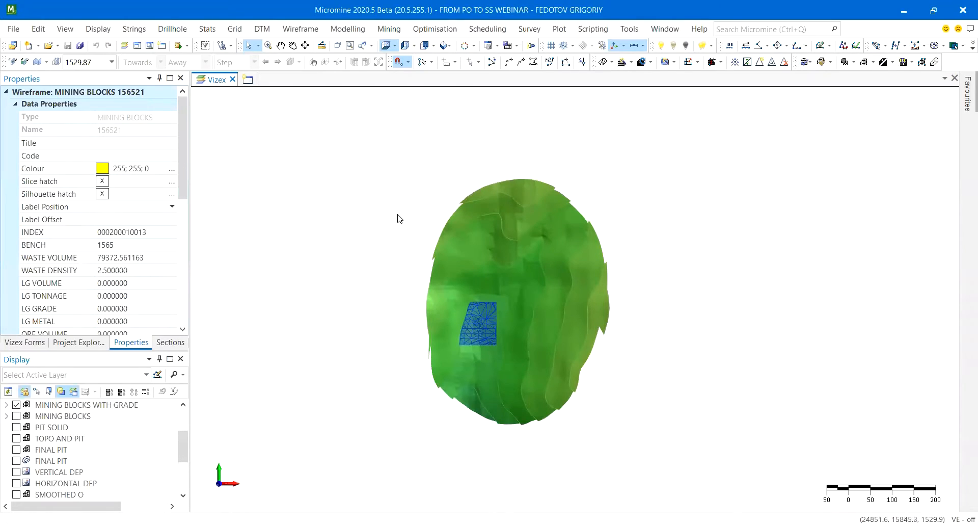
Cut a west-east vertical section across the middle of the graded mining blocks at about northing 15917.9.
{"action": "left_click", "coordinate": [15, 62]}
{"action": "left_click", "coordinate": [16, 64]}
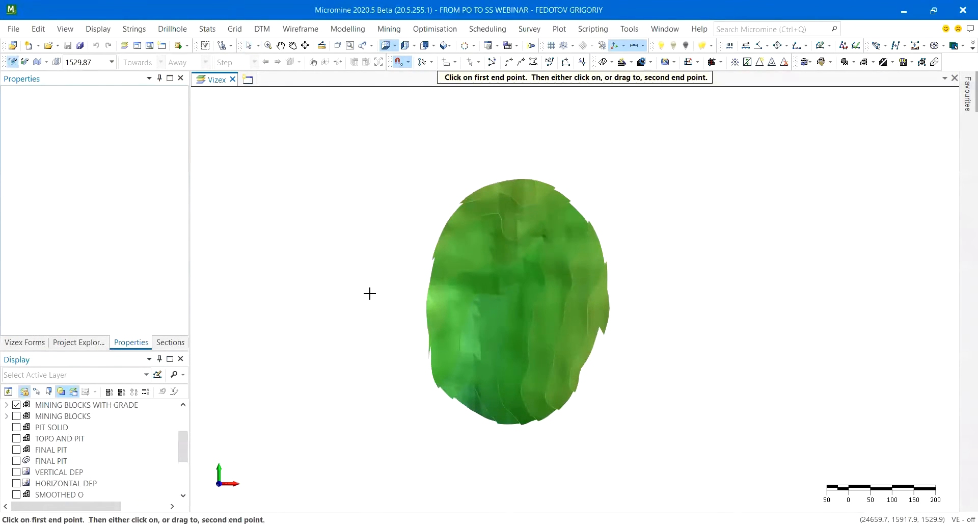
{"action": "left_click_drag", "start_coordinate": [369, 293], "coordinate": [683, 299]}
Examine the waste, LG, ORE, MG and HG attributes of a central block in the section.
{"action": "left_click", "coordinate": [522, 319]}
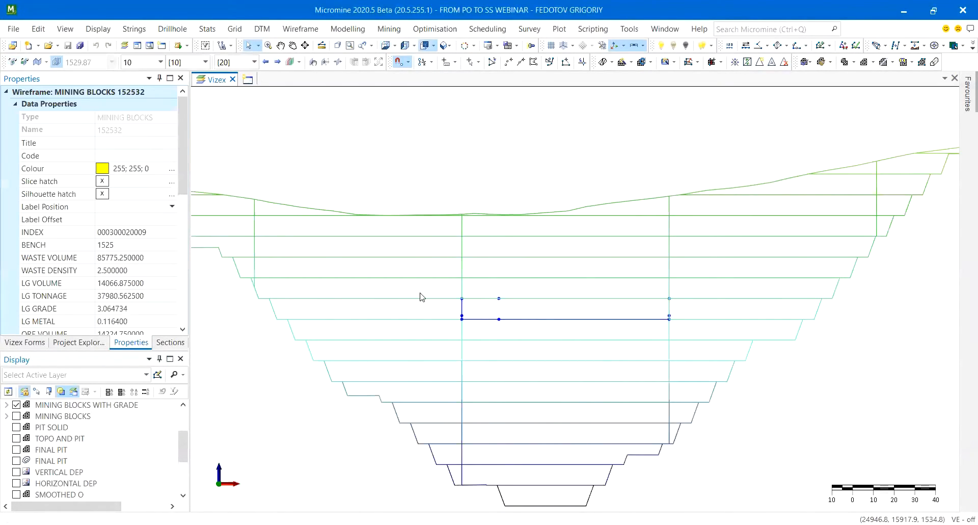
{"action": "scroll", "coordinate": [136, 225], "scroll_direction": "down", "scroll_amount": 2}
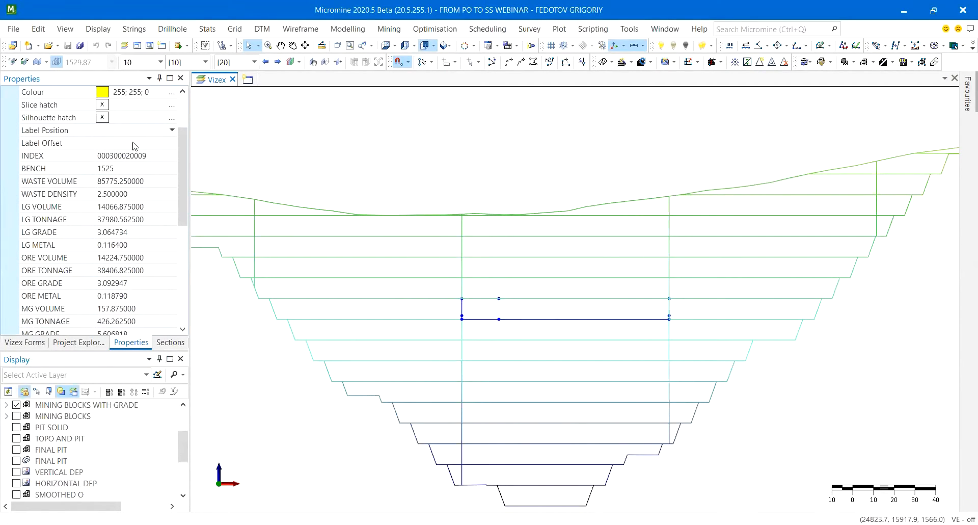
{"action": "scroll", "coordinate": [72, 143], "scroll_direction": "down", "scroll_amount": 1}
{"action": "scroll", "coordinate": [47, 139], "scroll_direction": "down", "scroll_amount": 1}
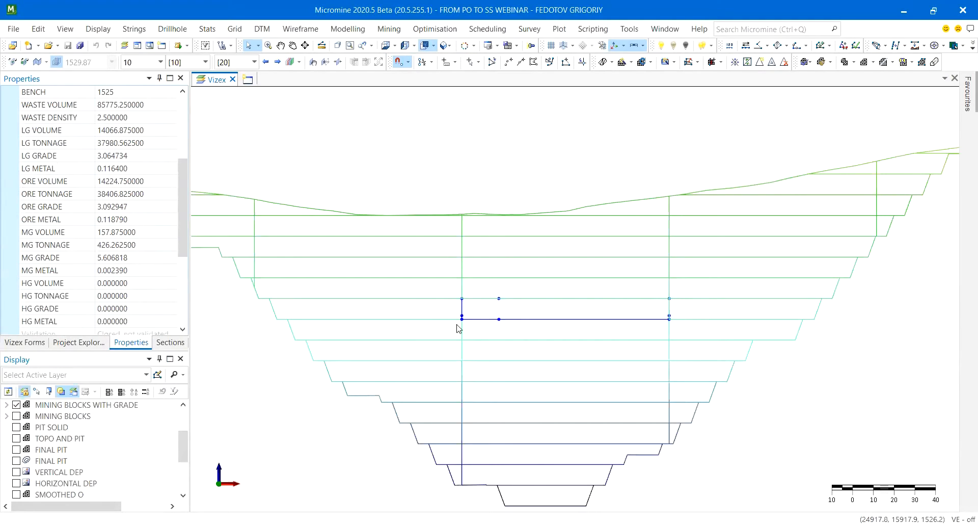
Display the BM block model in the section and examine the material attributes of an eastern mining block crossing the high-grade ore.
{"action": "scroll", "coordinate": [30, 443], "scroll_direction": "down", "scroll_amount": 3}
{"action": "left_click", "coordinate": [16, 494]}
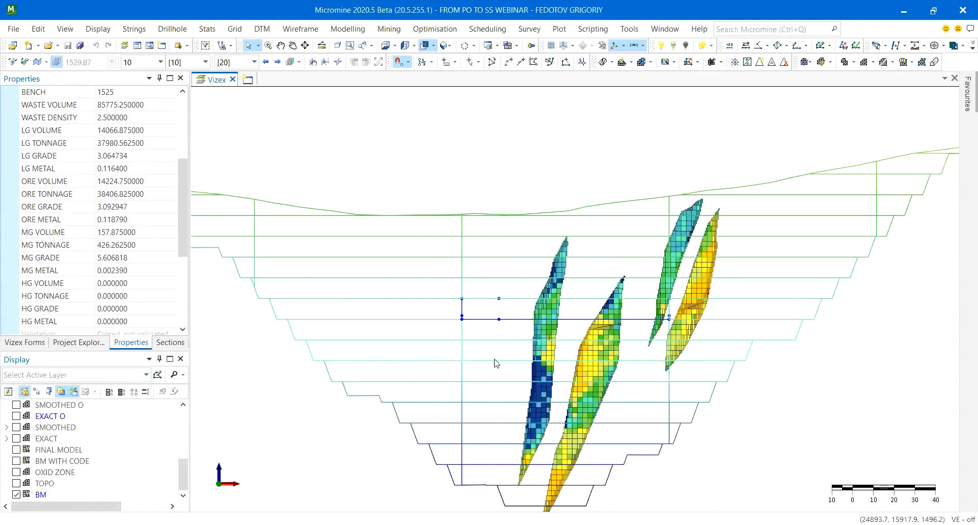
{"action": "scroll", "coordinate": [725, 282], "scroll_direction": "up", "scroll_amount": 2}
{"action": "left_click", "coordinate": [732, 278]}
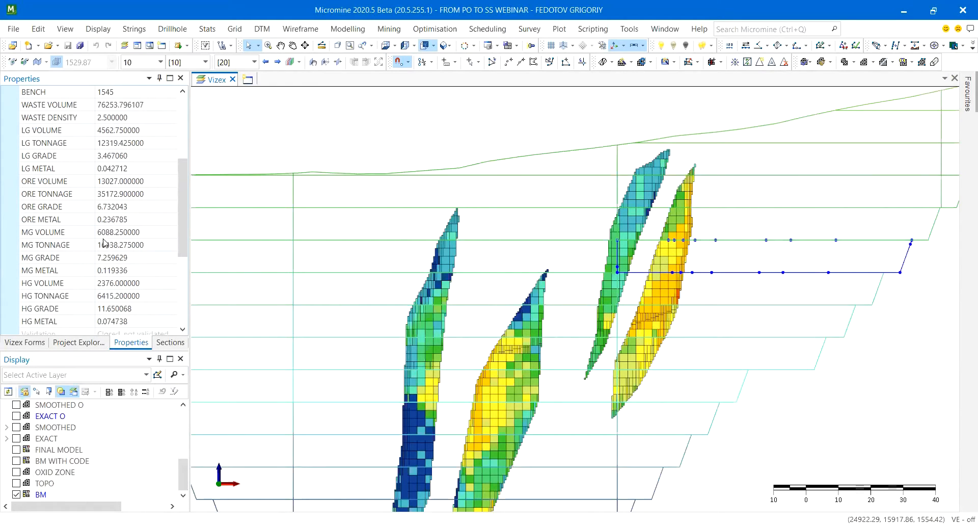
{"action": "scroll", "coordinate": [104, 243], "scroll_direction": "down", "scroll_amount": 1}
{"action": "scroll", "coordinate": [122, 195], "scroll_direction": "up", "scroll_amount": 1}
{"action": "middle_click_drag", "start_coordinate": [388, 449], "coordinate": [519, 340]}
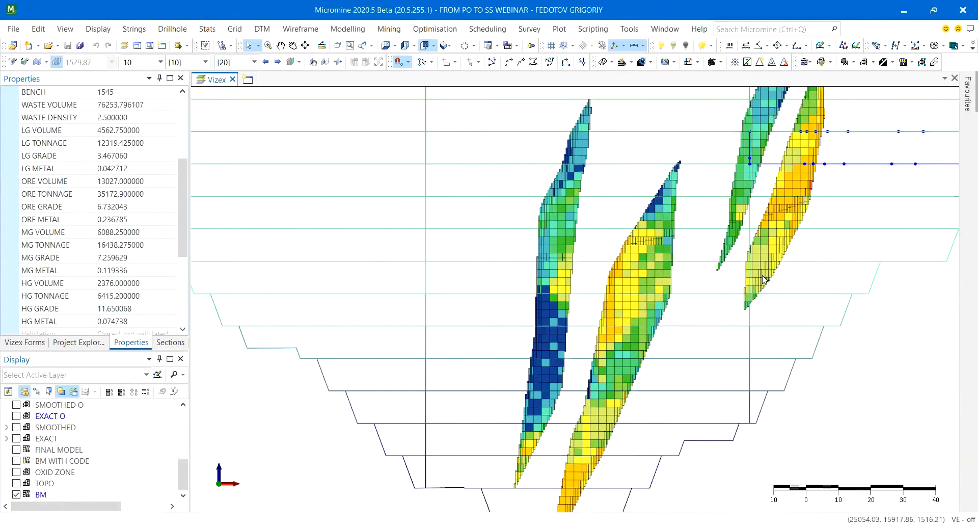
Deselect the mining block and return from the section to a plan view of the whole pit.
{"action": "scroll", "coordinate": [657, 336], "scroll_direction": "down", "scroll_amount": 2}
{"action": "left_click", "coordinate": [622, 163]}
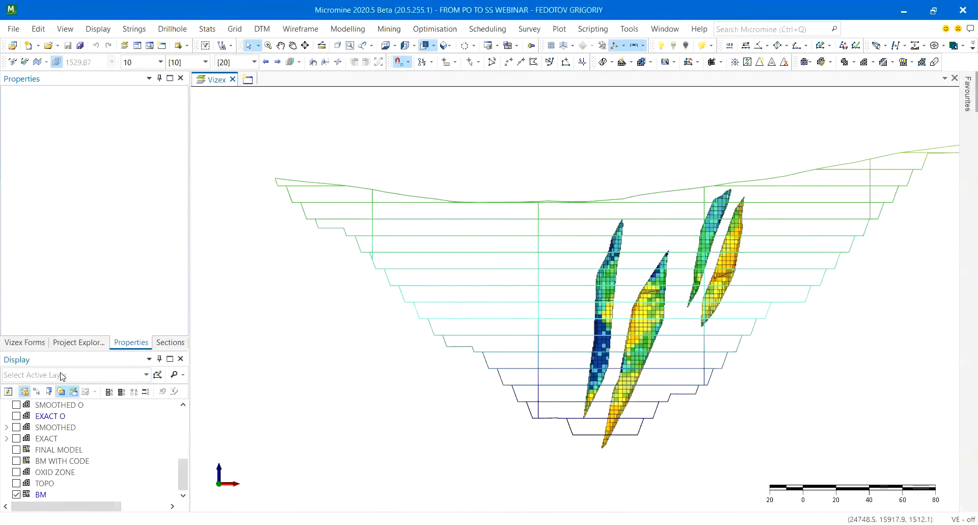
{"action": "scroll", "coordinate": [608, 253], "scroll_direction": "down", "scroll_amount": 2}
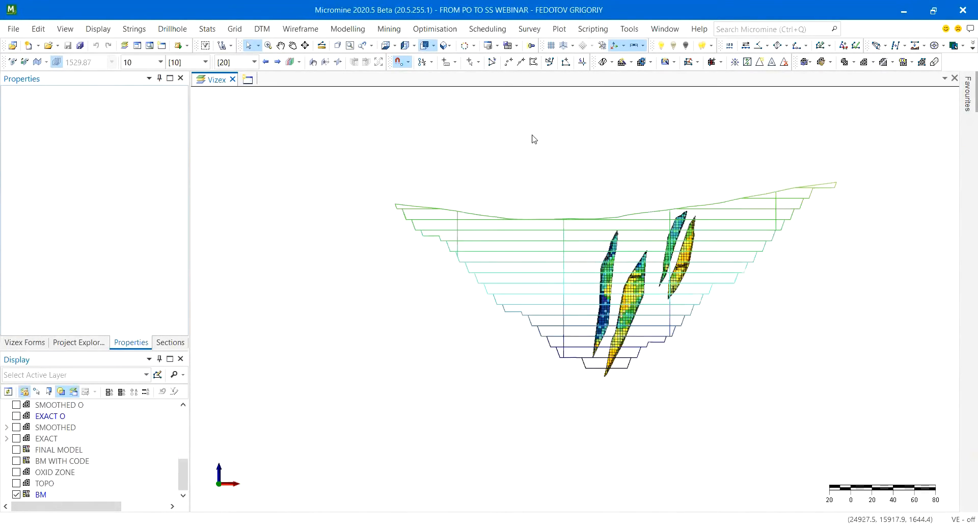
{"action": "left_click", "coordinate": [385, 46]}
{"action": "scroll", "coordinate": [713, 171], "scroll_direction": "down", "scroll_amount": 2}
{"action": "scroll", "coordinate": [748, 203], "scroll_direction": "down", "scroll_amount": 1}
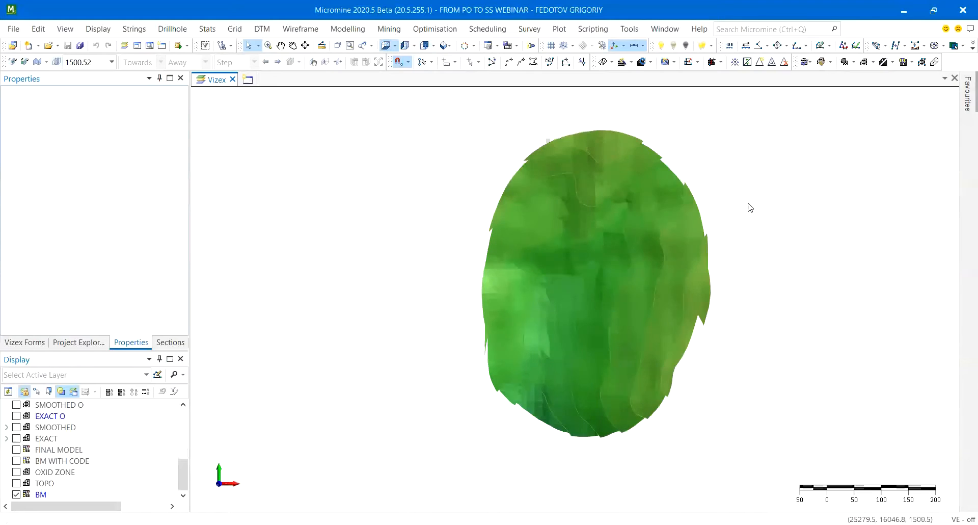
{"action": "middle_click_drag", "start_coordinate": [745, 193], "coordinate": [702, 205]}
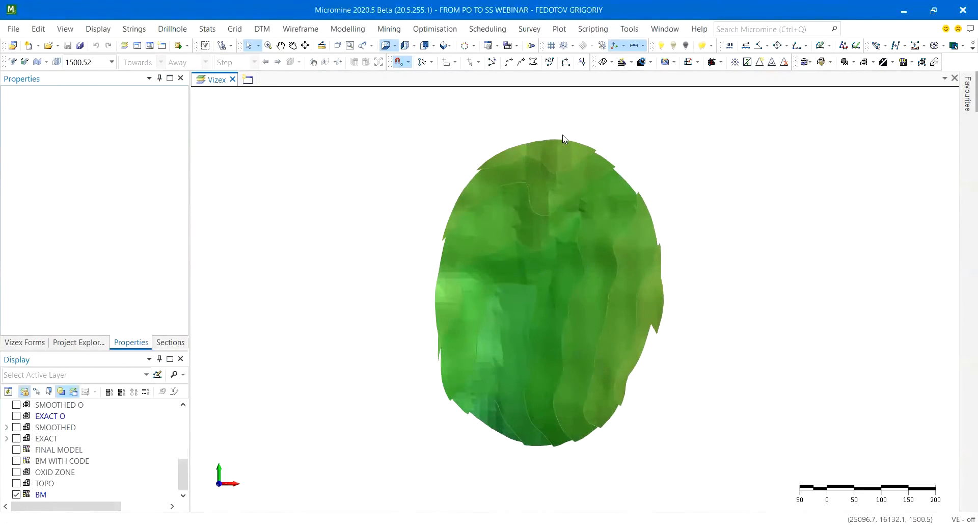
Create a new locally stored strategic schedule without calendars and resources, named STRATEGIC PLAN.
{"action": "left_click", "coordinate": [487, 29]}
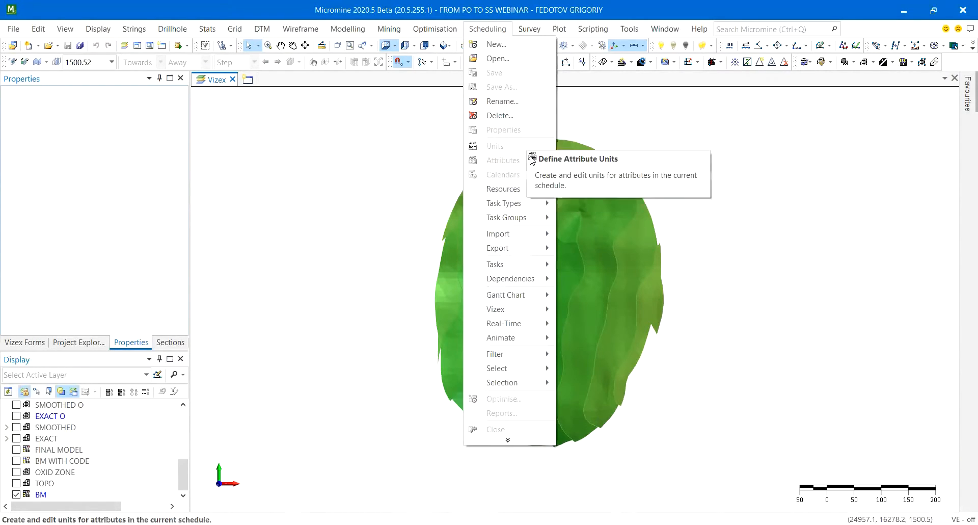
{"action": "left_click", "coordinate": [498, 48]}
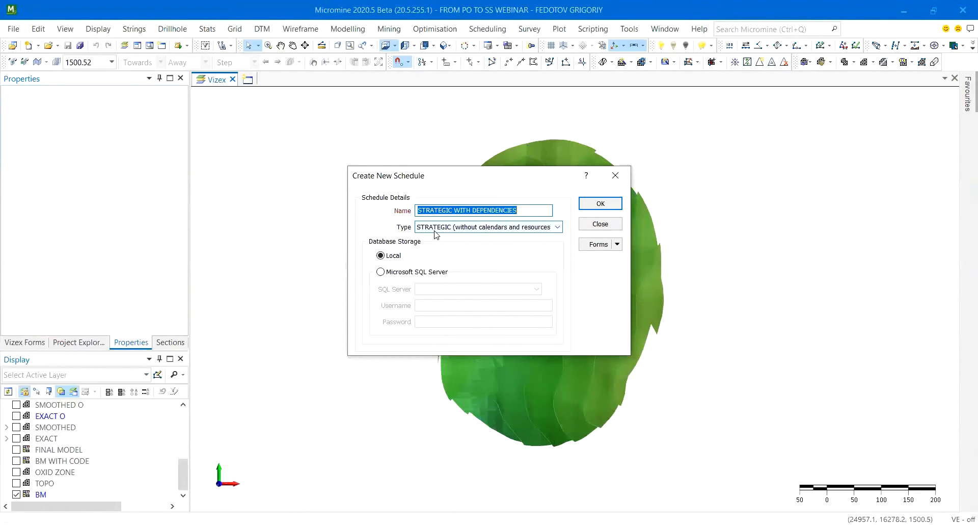
{"action": "left_click", "coordinate": [434, 231]}
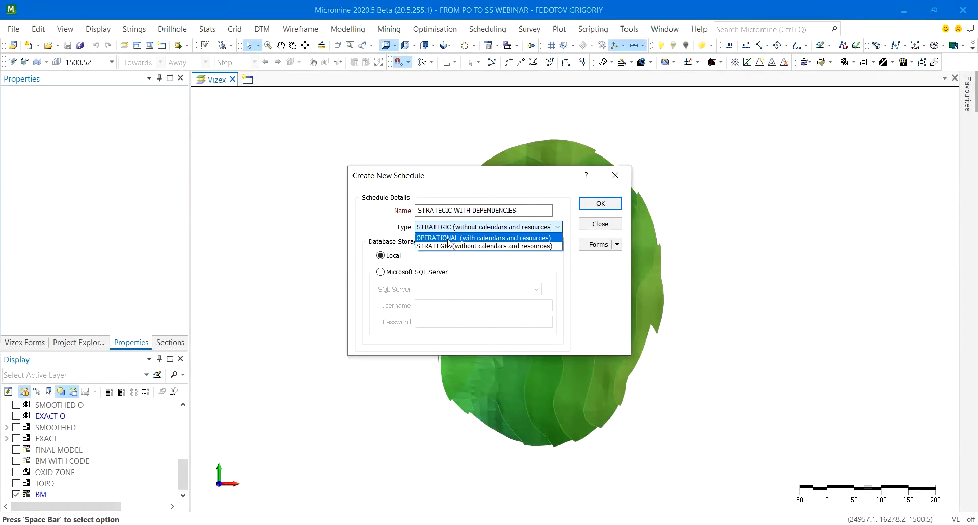
{"action": "left_click", "coordinate": [495, 191]}
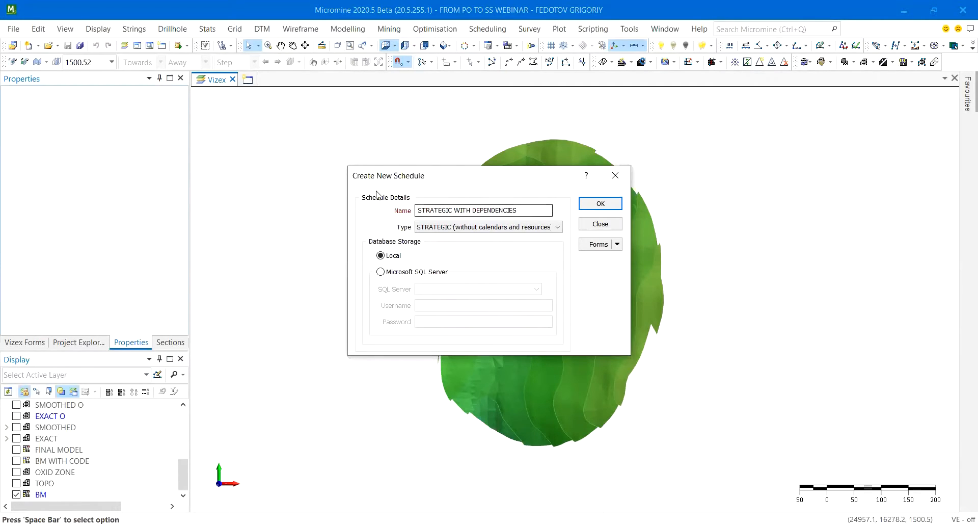
{"action": "left_click_drag", "start_coordinate": [519, 210], "coordinate": [457, 206]}
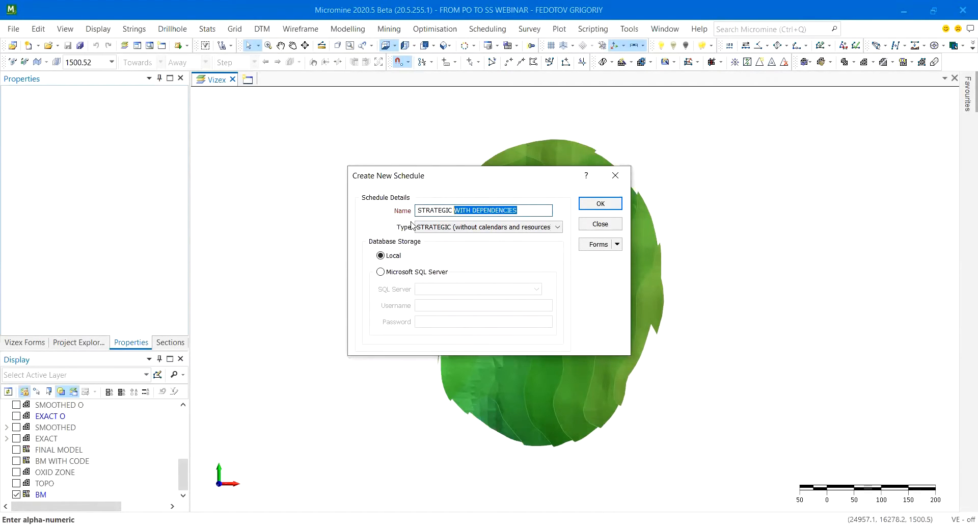
{"action": "type", "text": "PLAN"}
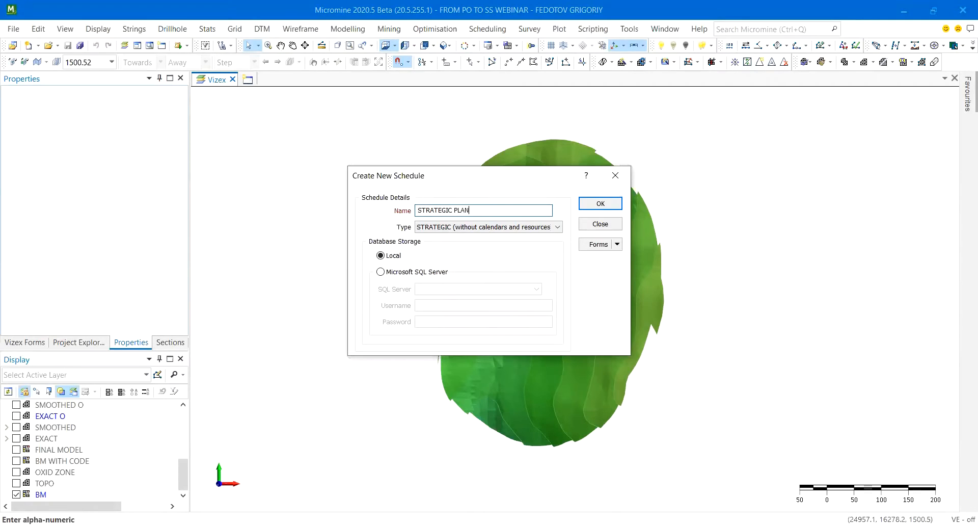
{"action": "left_click", "coordinate": [601, 204]}
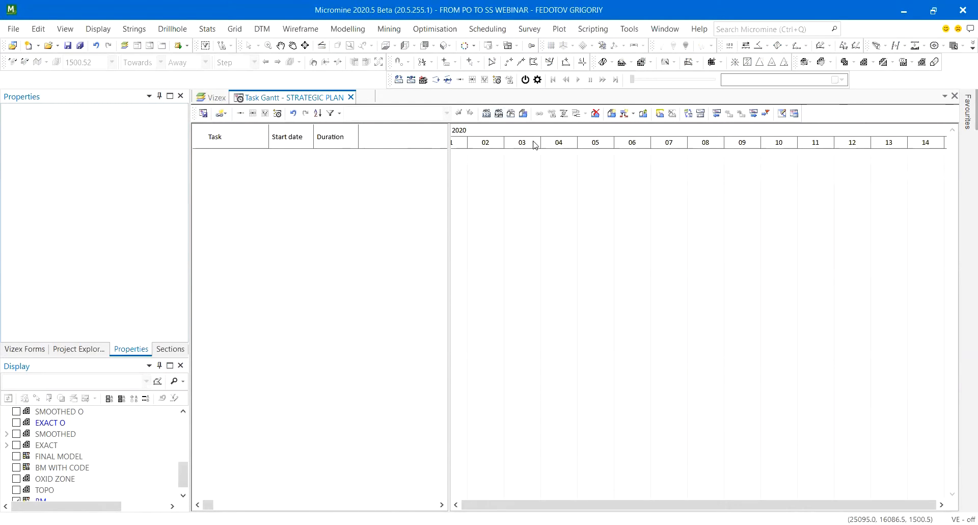
Examine the default task attributes of the Mining Blocks task type, leaving them as they are.
{"action": "left_click", "coordinate": [511, 113]}
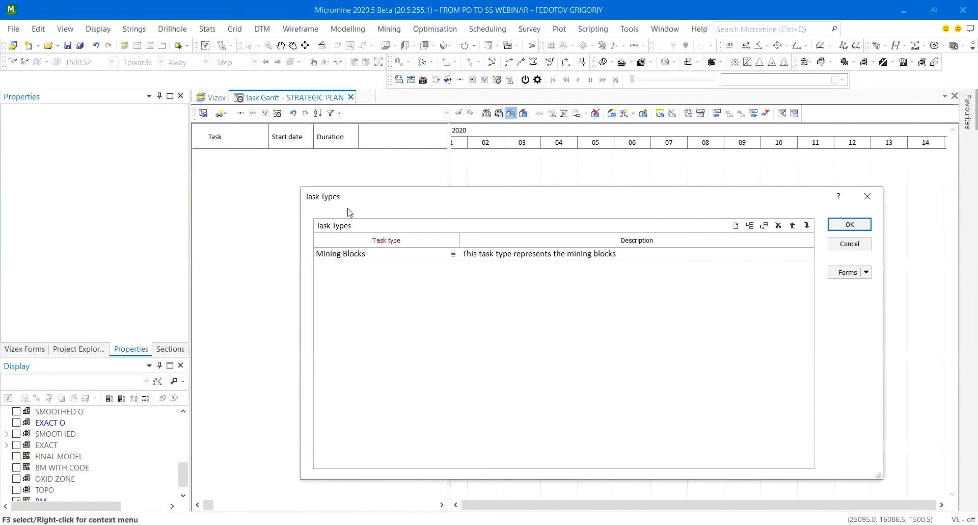
{"action": "right_click", "coordinate": [351, 255]}
{"action": "left_click", "coordinate": [379, 263]}
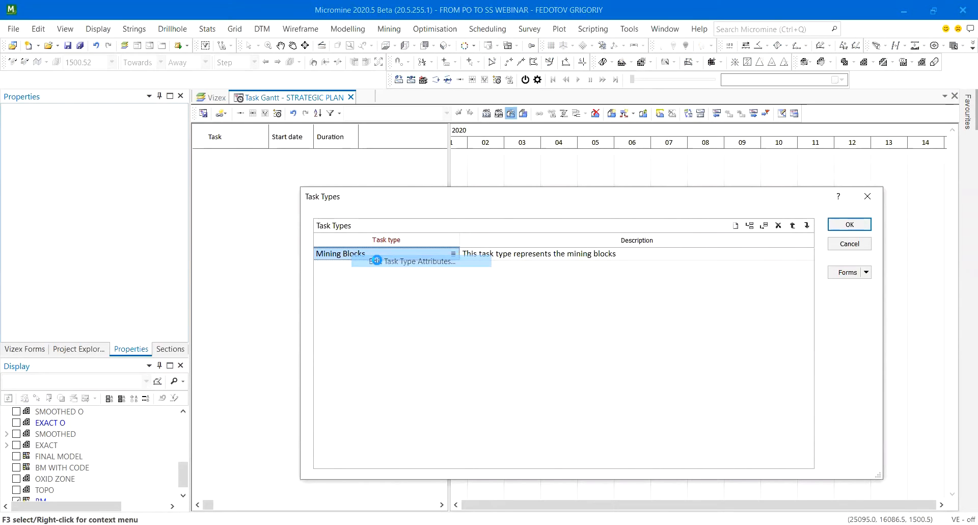
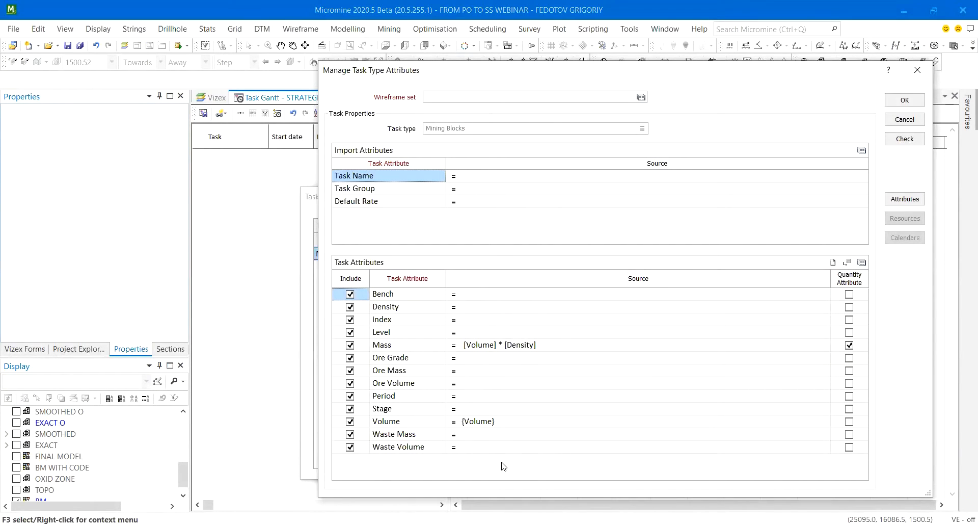
{"action": "left_click", "coordinate": [349, 294]}
{"action": "left_click", "coordinate": [912, 72]}
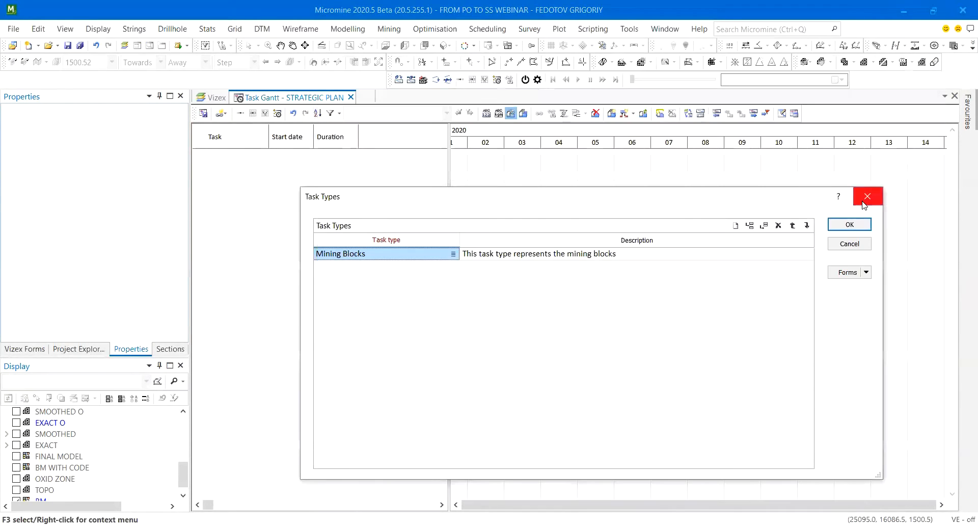
{"action": "left_click", "coordinate": [868, 196]}
Open the existing STRATEGIC schedule with its mining blocks loaded, discarding the STRATEGIC PLAN schedule file.
{"action": "left_click", "coordinate": [488, 28]}
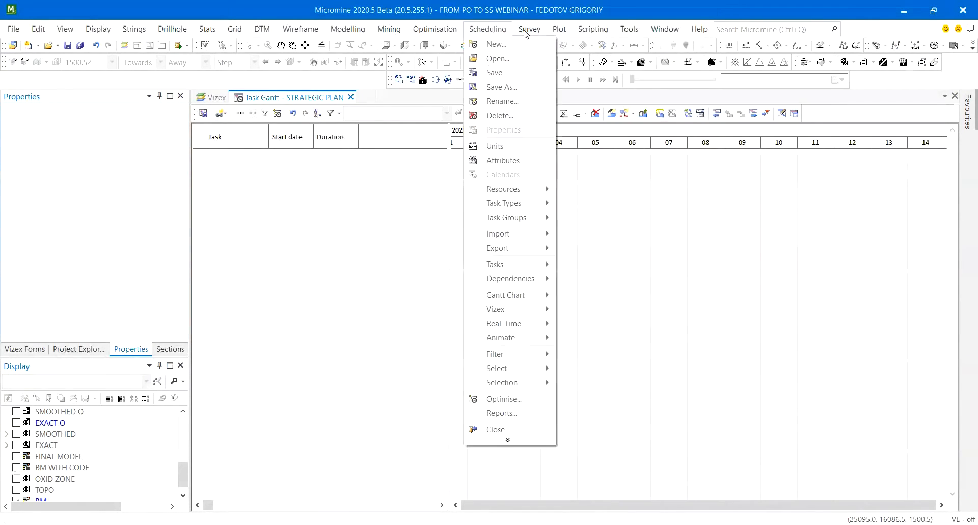
{"action": "left_click", "coordinate": [504, 63]}
{"action": "left_click", "coordinate": [463, 193]}
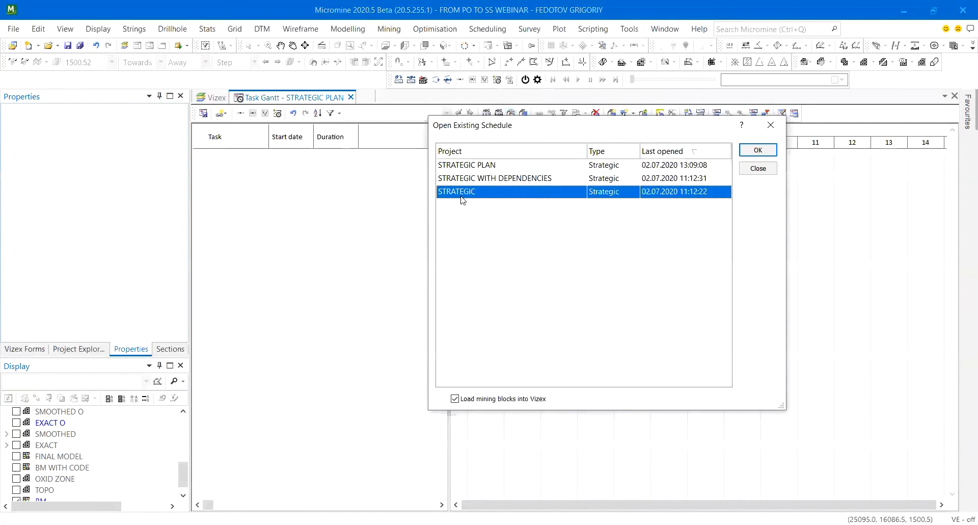
{"action": "key", "text": "Return"}
{"action": "left_click", "coordinate": [498, 298]}
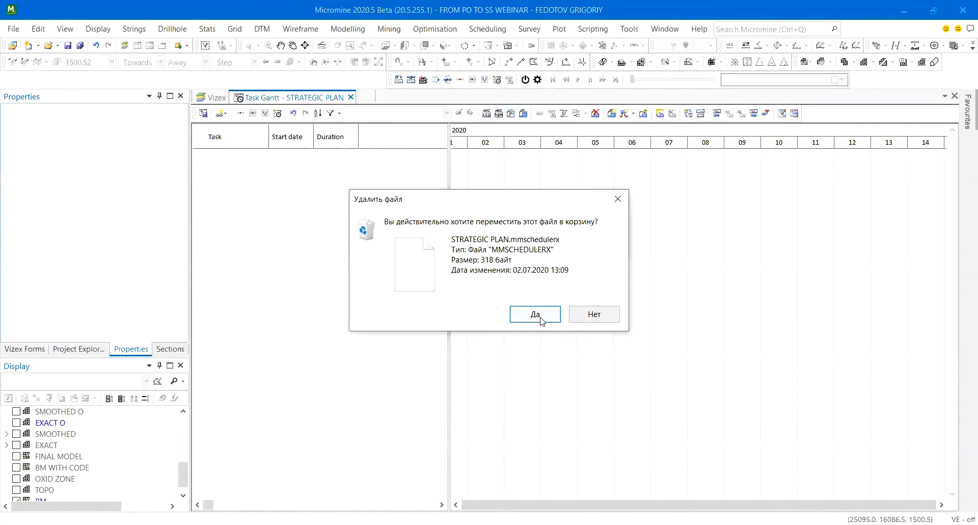
{"action": "key", "text": "Return"}
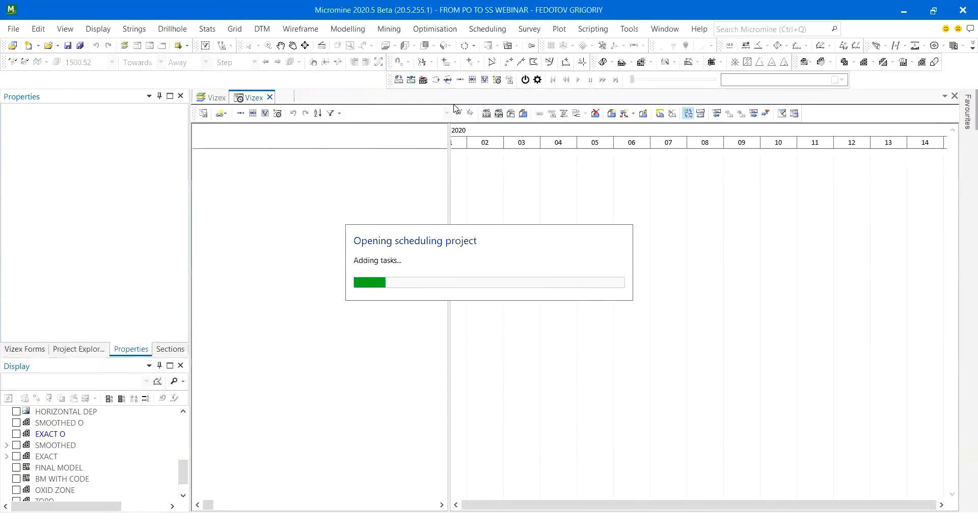
Open the MINING BLOCKS task type's attributes and examine the HG, LG and MG grade, metal, tonnage and volume entries.
{"action": "left_click", "coordinate": [511, 113]}
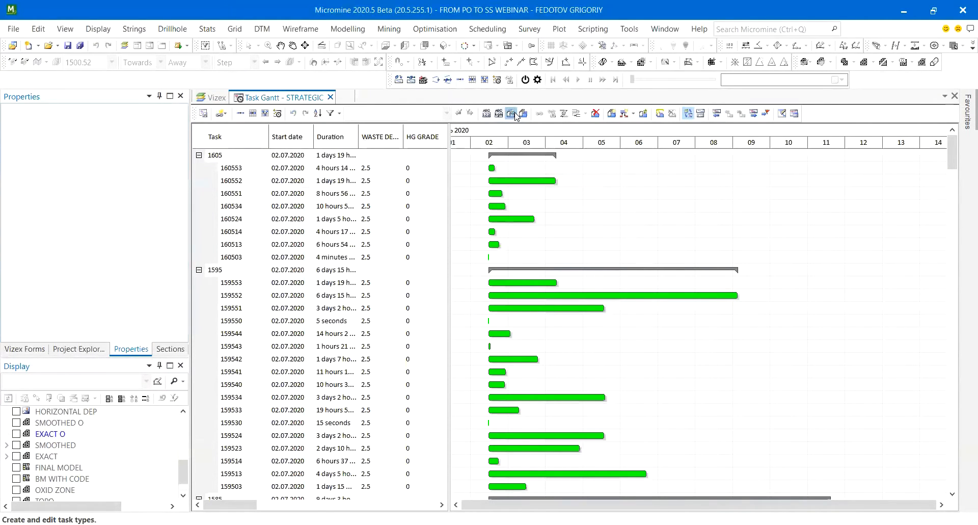
{"action": "right_click", "coordinate": [382, 253]}
{"action": "left_click", "coordinate": [411, 257]}
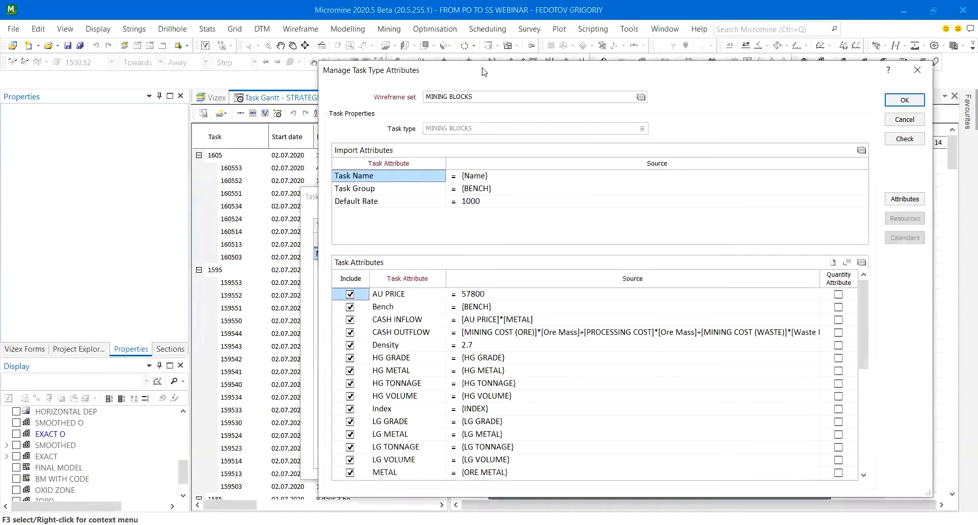
{"action": "scroll", "coordinate": [376, 304], "scroll_direction": "down", "scroll_amount": 2}
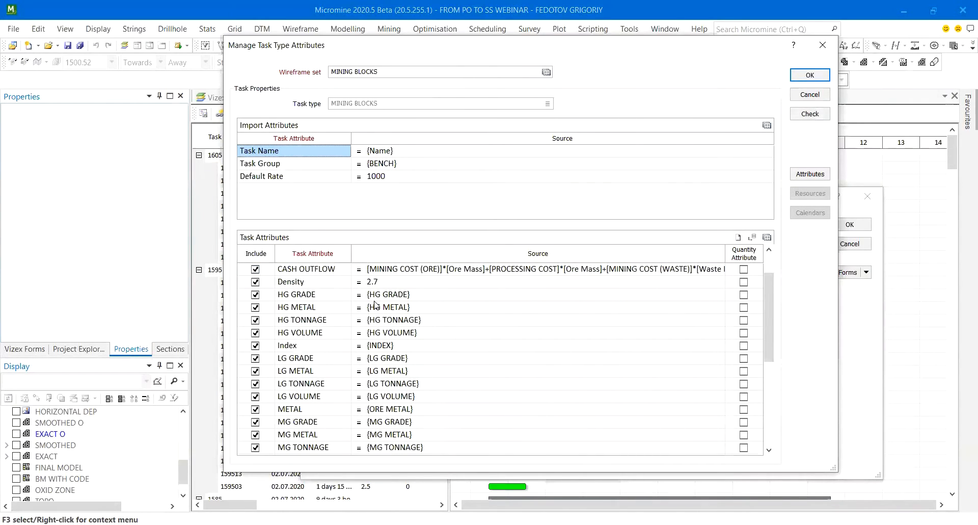
{"action": "scroll", "coordinate": [349, 366], "scroll_direction": "down", "scroll_amount": 1}
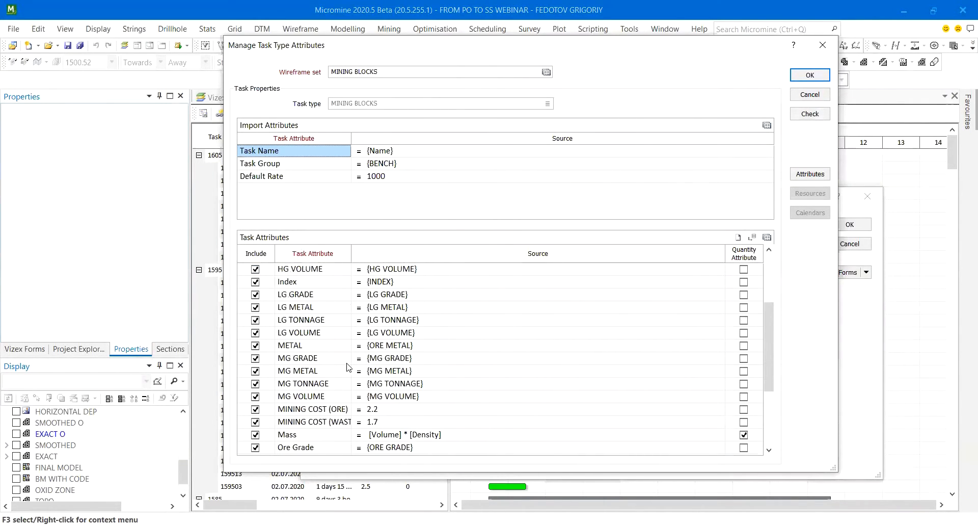
{"action": "left_click_drag", "start_coordinate": [306, 294], "coordinate": [303, 337]}
{"action": "scroll", "coordinate": [340, 366], "scroll_direction": "down", "scroll_amount": 1}
{"action": "scroll", "coordinate": [332, 349], "scroll_direction": "down", "scroll_amount": 2}
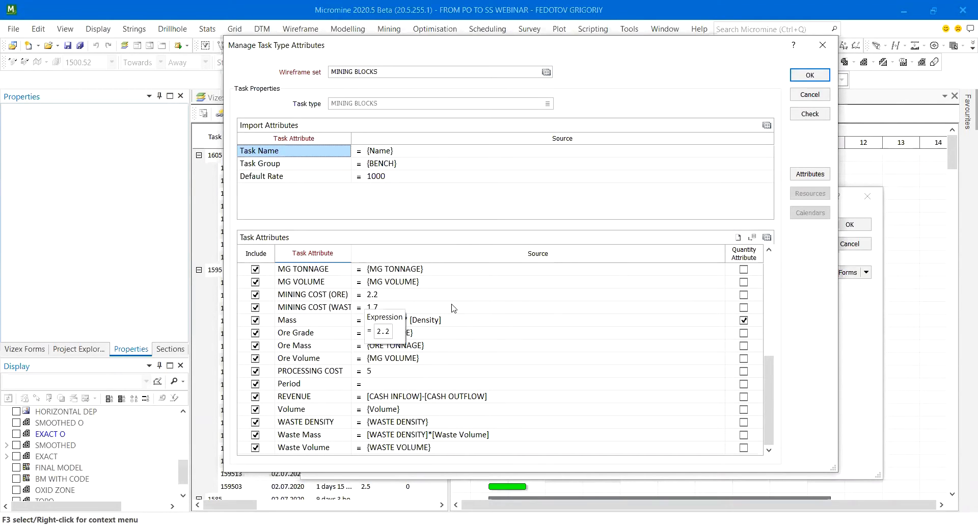
Examine the ore and waste mining costs, the processing cost and the REVENUE expression without changing them.
{"action": "left_click", "coordinate": [327, 295]}
{"action": "left_click", "coordinate": [320, 307]}
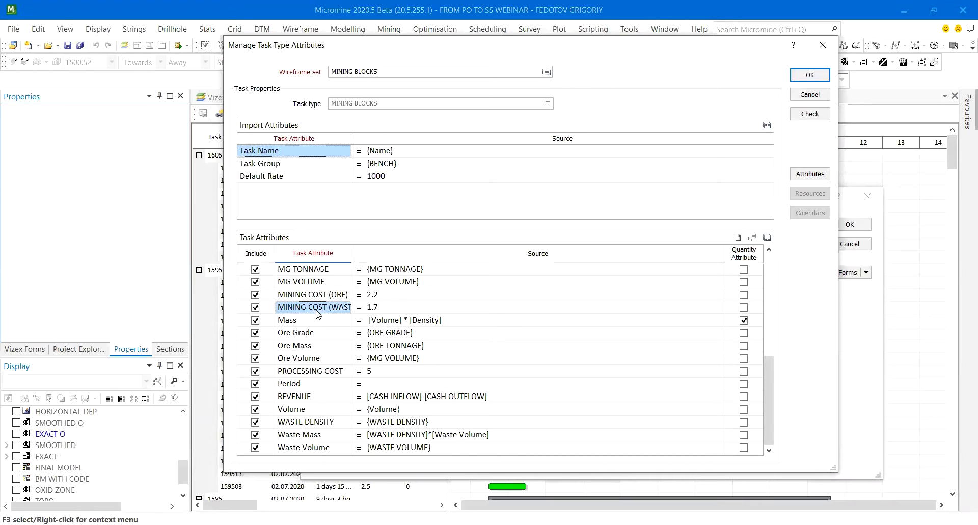
{"action": "left_click", "coordinate": [331, 371]}
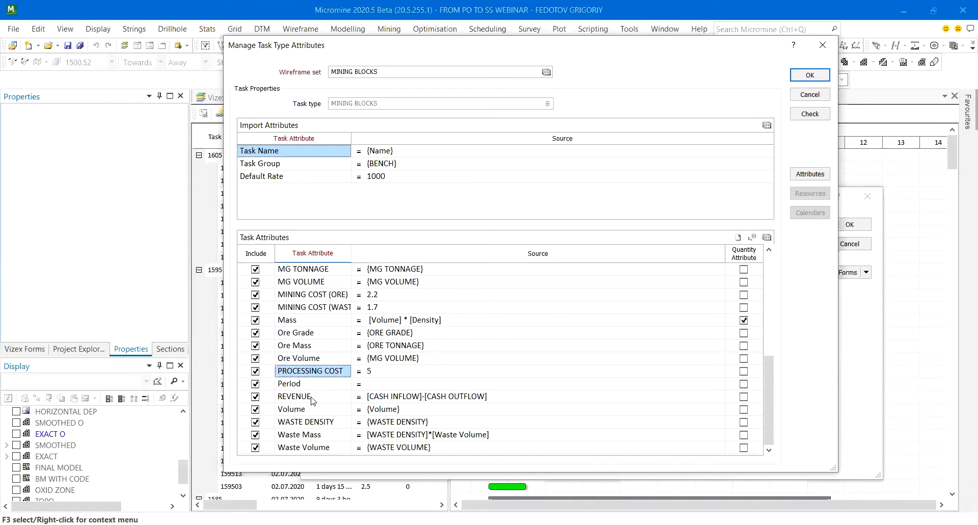
{"action": "left_click", "coordinate": [283, 398]}
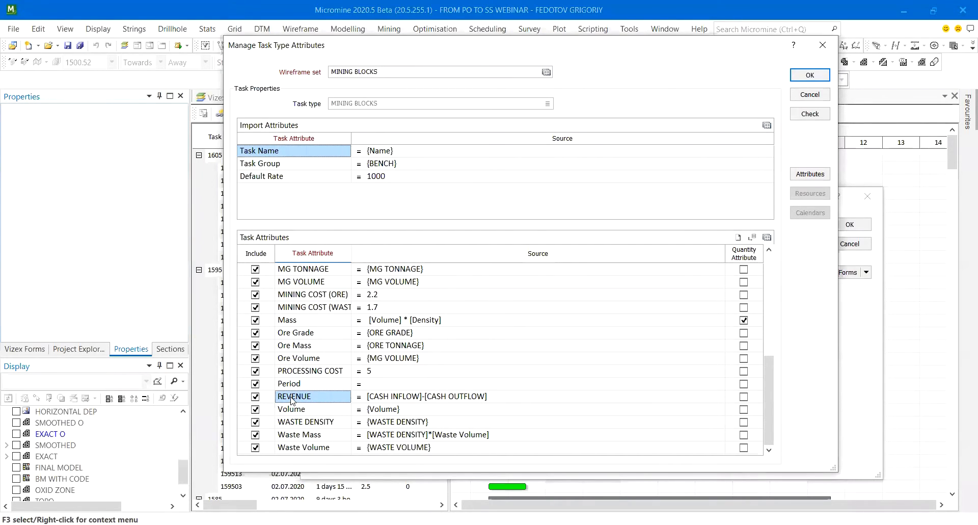
{"action": "double_click", "coordinate": [405, 398]}
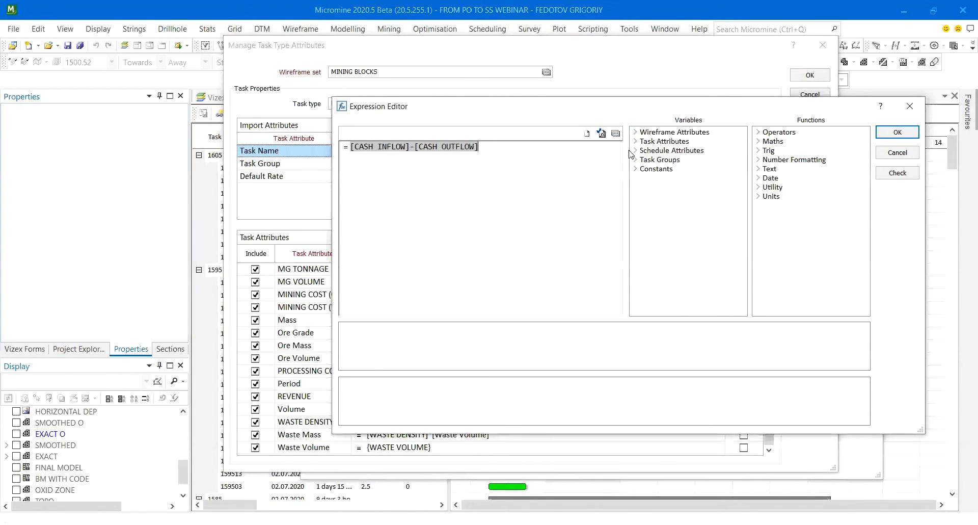
{"action": "left_click", "coordinate": [916, 113]}
Examine the AU PRICE, CASH INFLOW and full CASH OUTFLOW expressions of the task type without changing them.
{"action": "scroll", "coordinate": [320, 407], "scroll_direction": "up", "scroll_amount": 6}
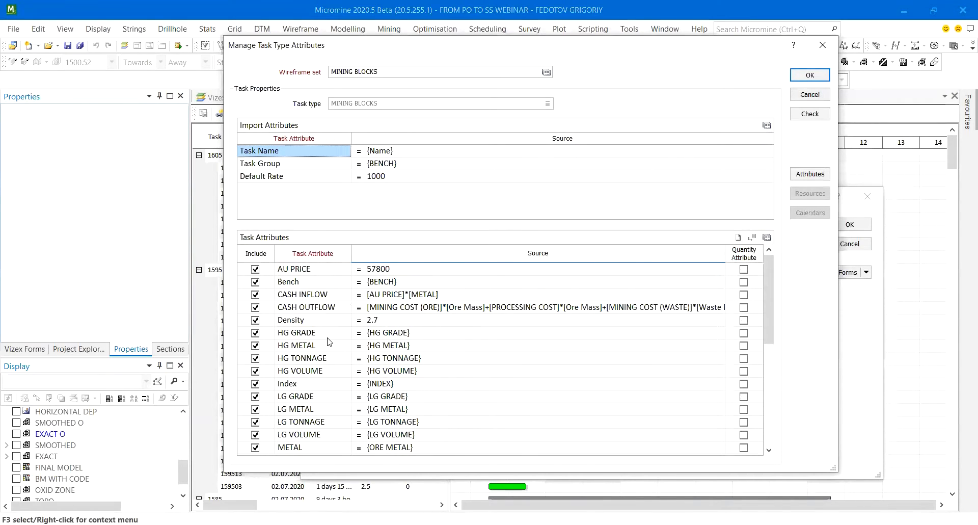
{"action": "left_click", "coordinate": [307, 295]}
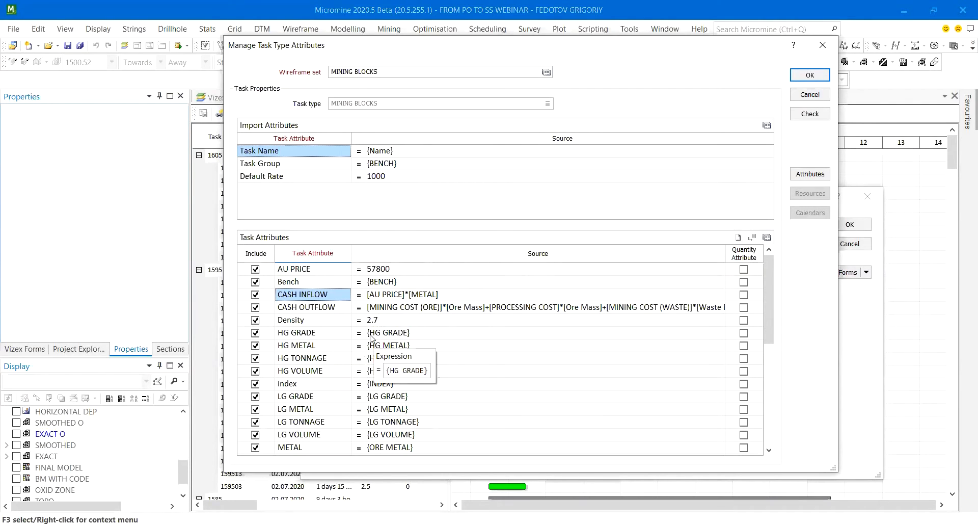
{"action": "scroll", "coordinate": [417, 277], "scroll_direction": "down", "scroll_amount": 1}
{"action": "scroll", "coordinate": [422, 276], "scroll_direction": "up", "scroll_amount": 1}
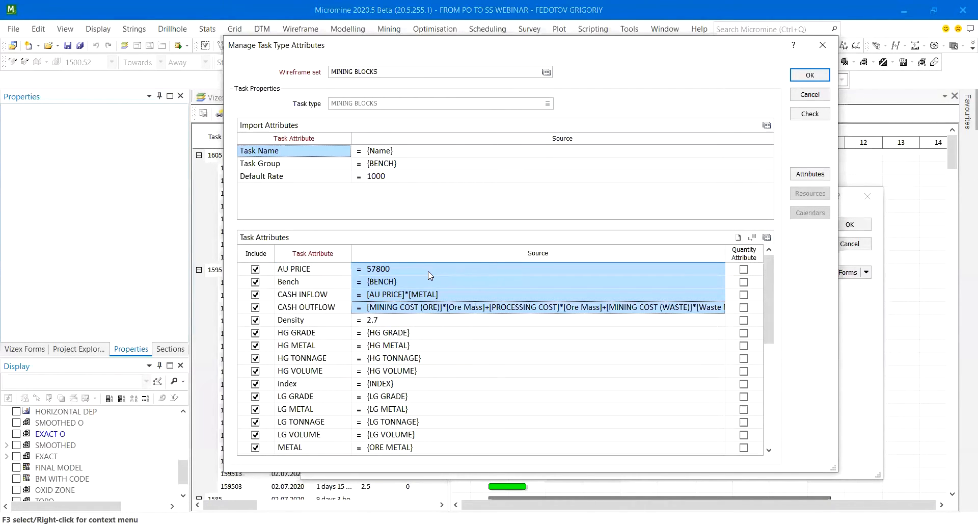
{"action": "double_click", "coordinate": [423, 270]}
{"action": "left_click", "coordinate": [904, 108]}
{"action": "double_click", "coordinate": [395, 308]}
{"action": "left_click_drag", "start_coordinate": [535, 310], "coordinate": [377, 310]}
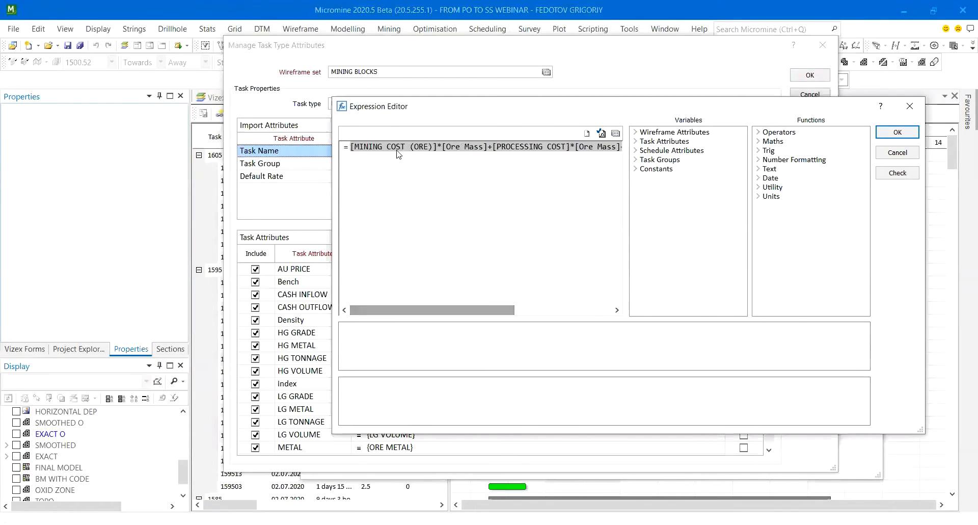
{"action": "left_click_drag", "start_coordinate": [495, 311], "coordinate": [630, 313]}
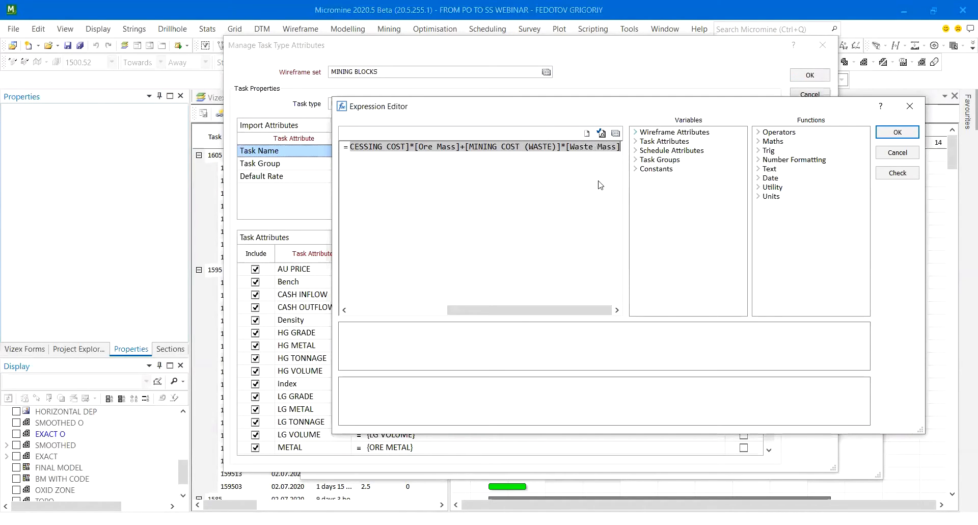
{"action": "left_click_drag", "start_coordinate": [591, 311], "coordinate": [454, 311]}
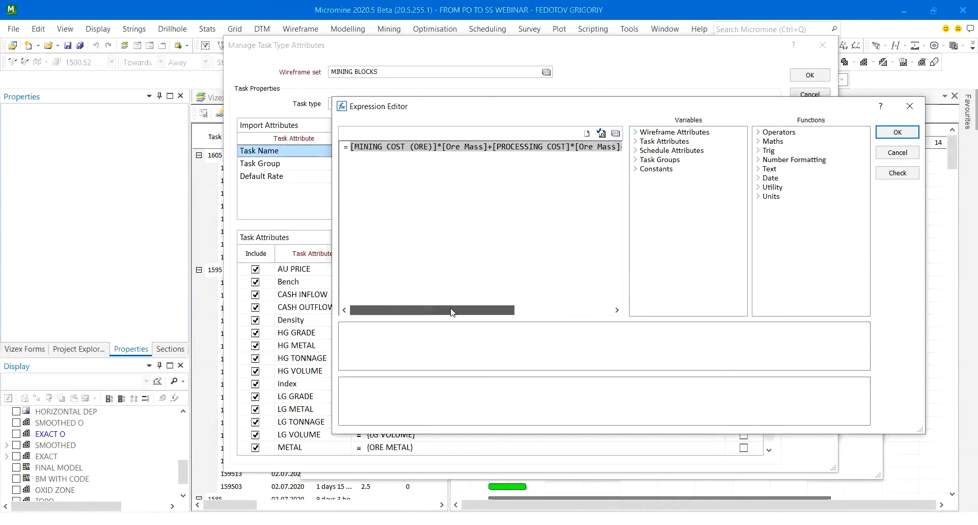
{"action": "left_click", "coordinate": [909, 106]}
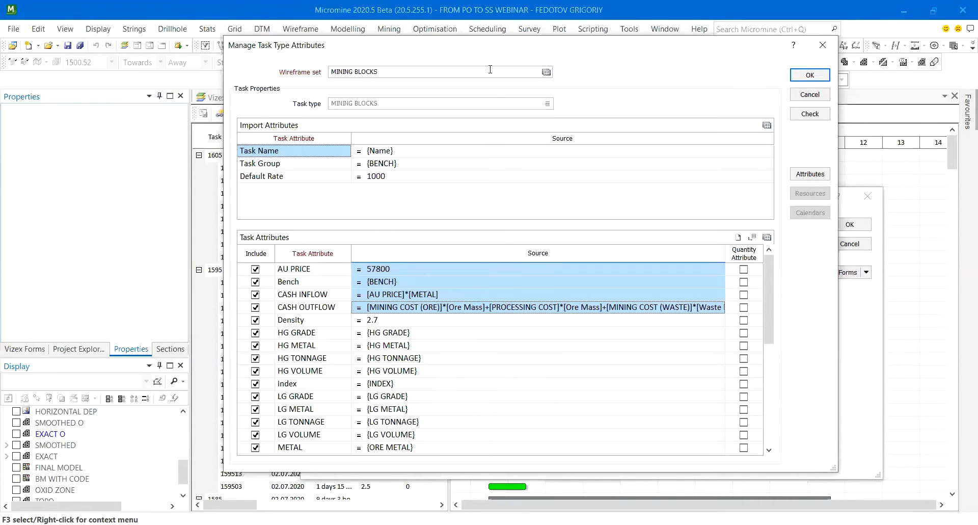
Review which wireframe attributes supply the HG, LG, MG and ore values of the MINING BLOCKS task type.
{"action": "left_click_drag", "start_coordinate": [475, 49], "coordinate": [579, 50]}
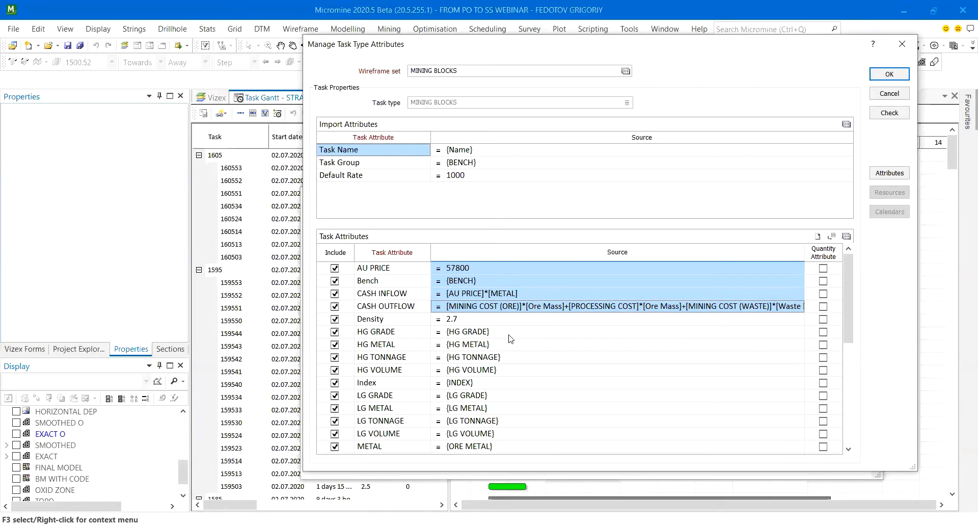
{"action": "scroll", "coordinate": [489, 345], "scroll_direction": "down", "scroll_amount": 1}
{"action": "left_click", "coordinate": [485, 296]}
{"action": "left_click_drag", "start_coordinate": [487, 306], "coordinate": [513, 433]}
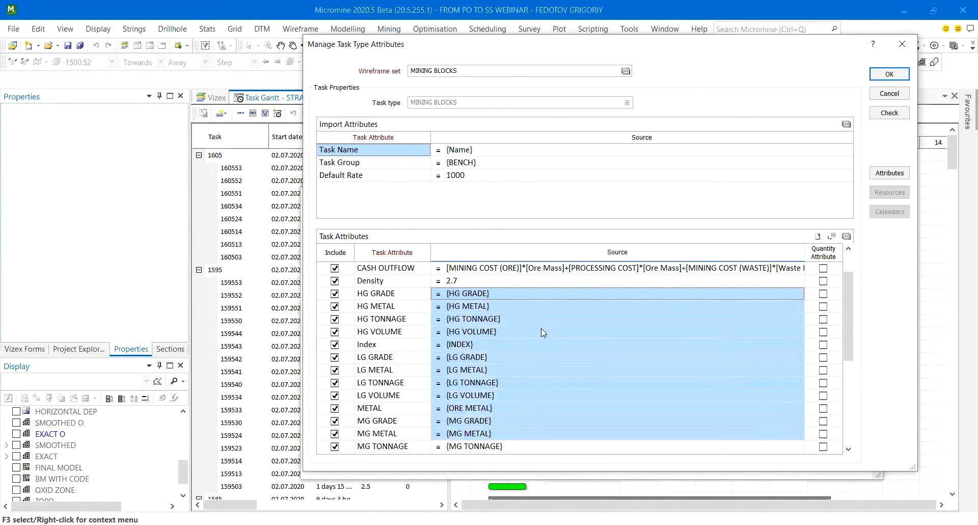
{"action": "scroll", "coordinate": [543, 332], "scroll_direction": "down", "scroll_amount": 1}
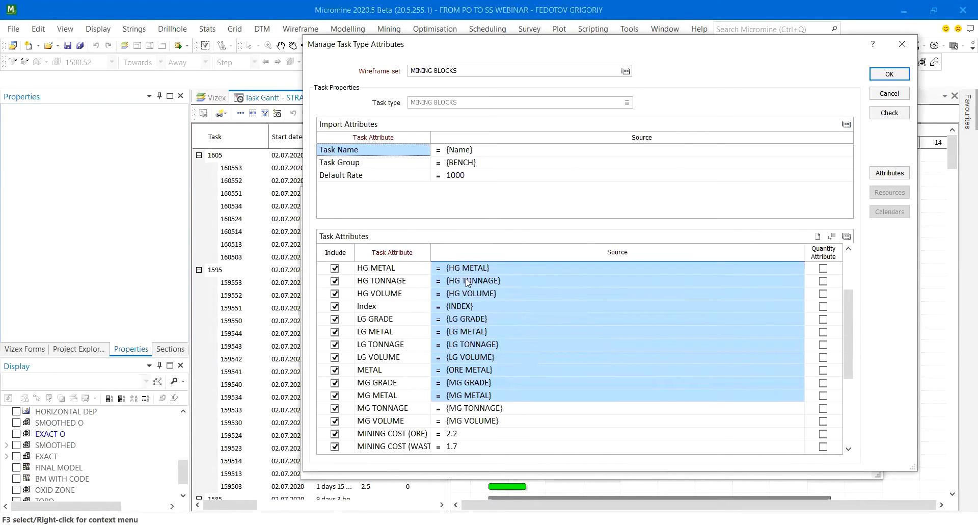
{"action": "scroll", "coordinate": [533, 373], "scroll_direction": "down", "scroll_amount": 3}
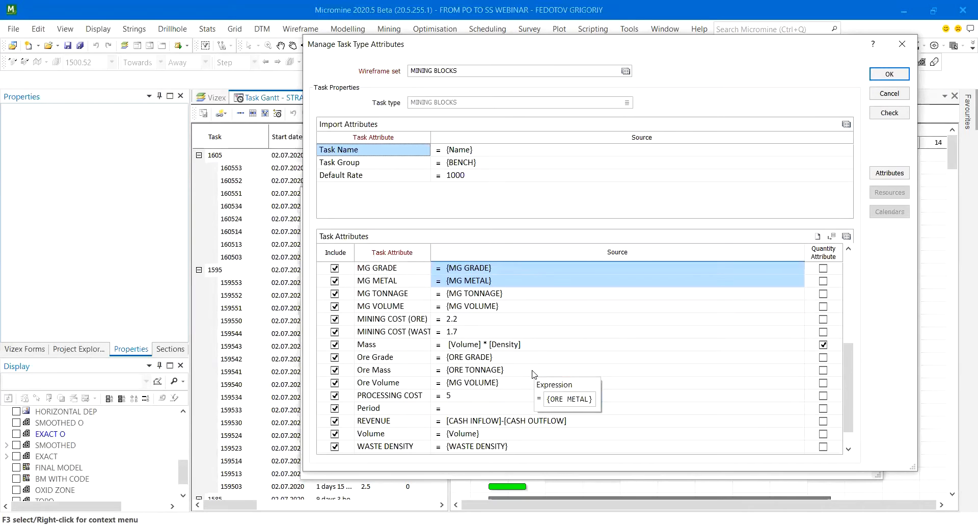
Review the remaining MINING BLOCKS task attributes down to Waste Volume, and close the attributes and the task types list without changes.
{"action": "scroll", "coordinate": [531, 372], "scroll_direction": "down", "scroll_amount": 1}
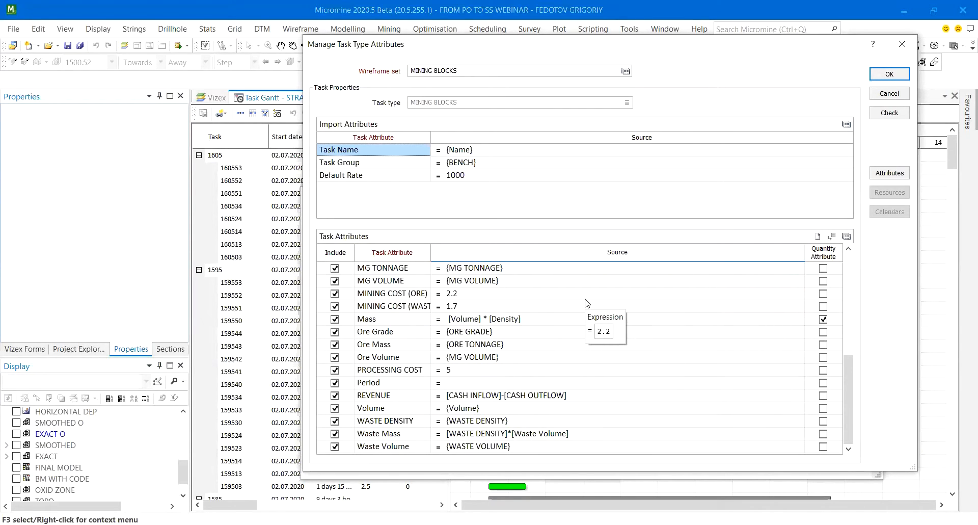
{"action": "left_click", "coordinate": [902, 43]}
{"action": "left_click", "coordinate": [869, 196]}
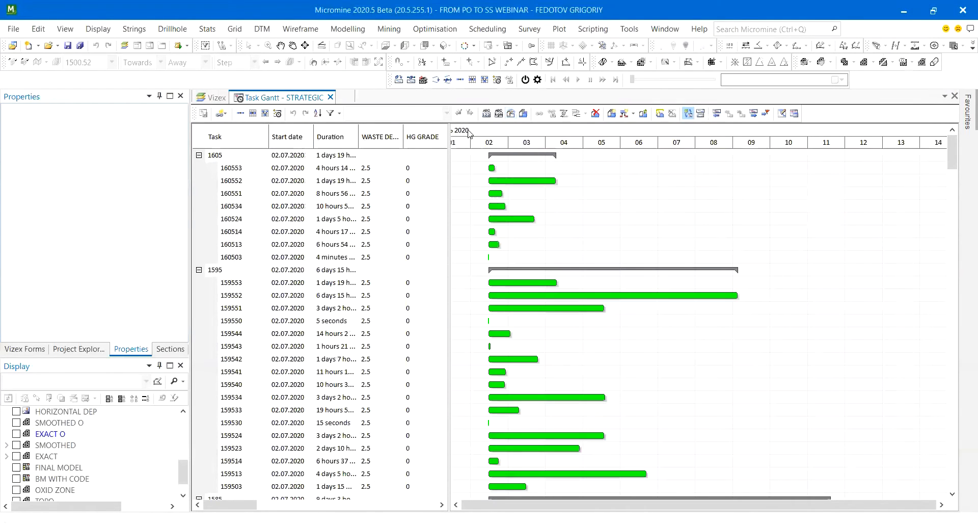
{"action": "left_click", "coordinate": [510, 114]}
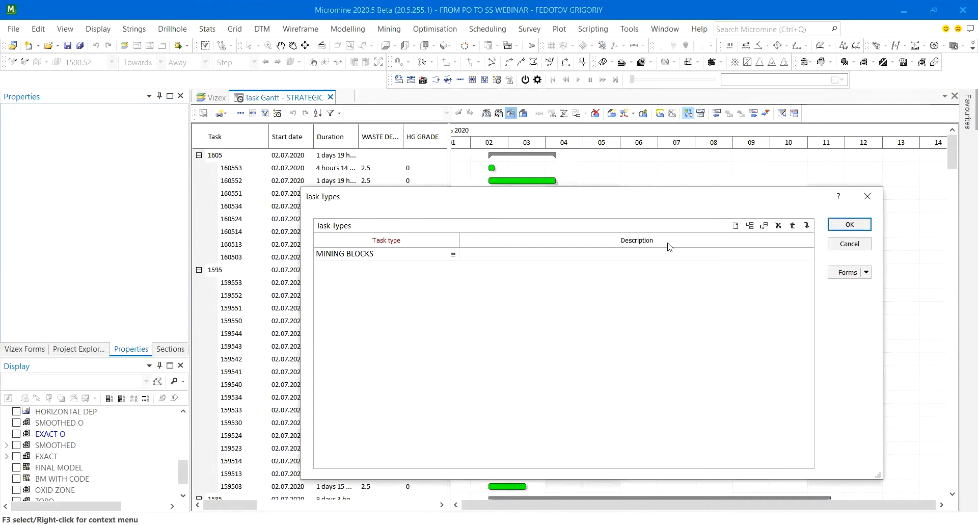
{"action": "left_click", "coordinate": [867, 196]}
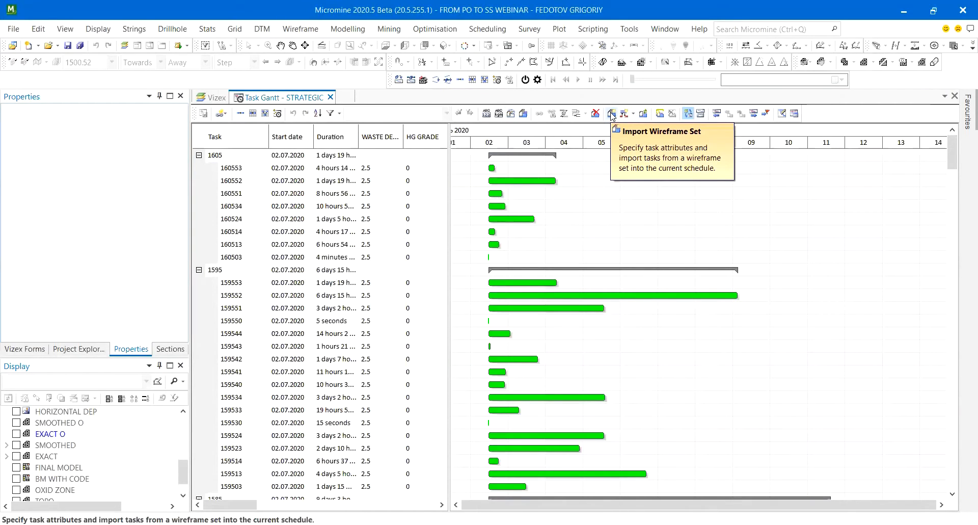
Open the wireframe set import and review its MINING BLOCKS destination task type and attribute sources without importing anything.
{"action": "left_click", "coordinate": [612, 116]}
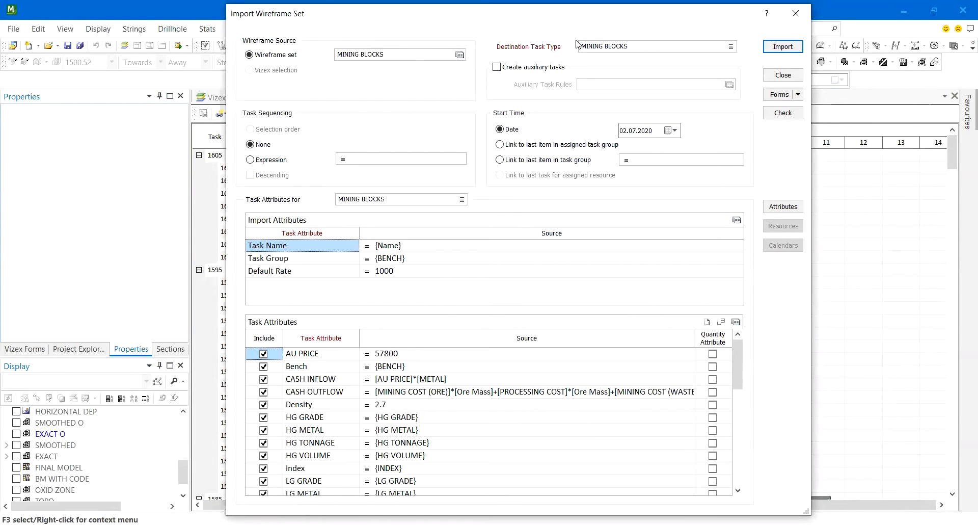
{"action": "right_click", "coordinate": [614, 46]}
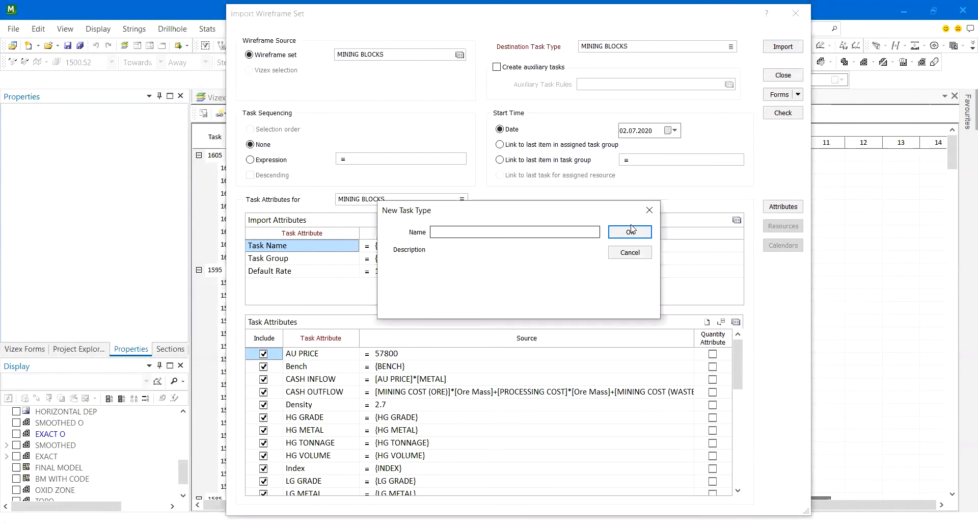
{"action": "left_click", "coordinate": [647, 210]}
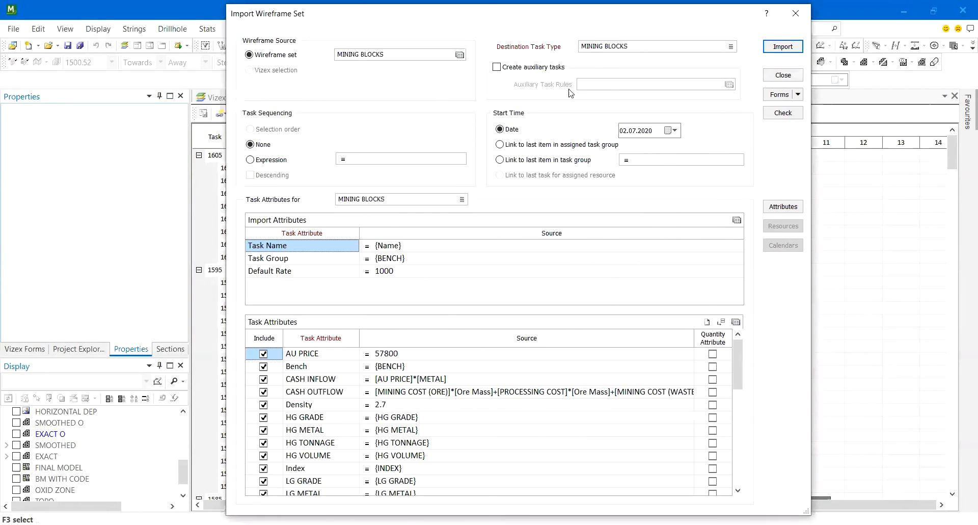
{"action": "scroll", "coordinate": [453, 387], "scroll_direction": "down", "scroll_amount": 7}
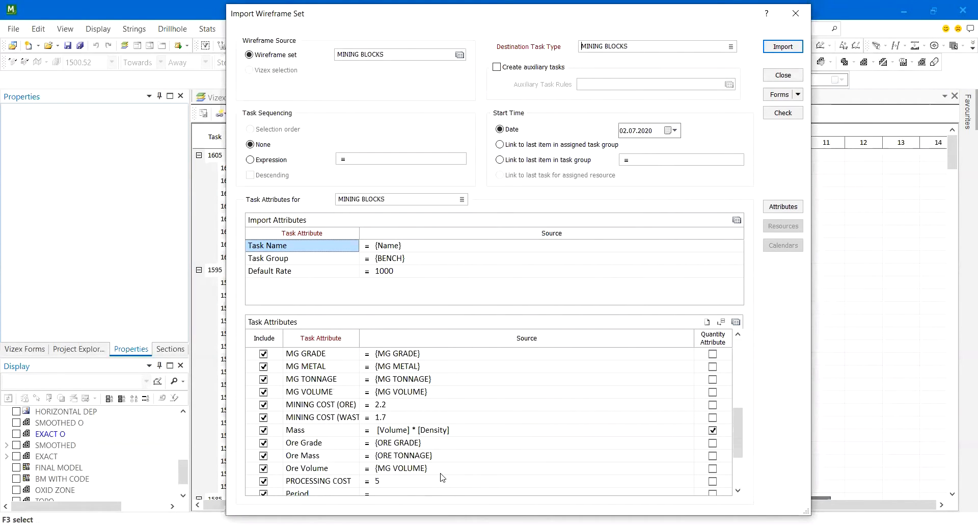
{"action": "scroll", "coordinate": [441, 406], "scroll_direction": "up", "scroll_amount": 3}
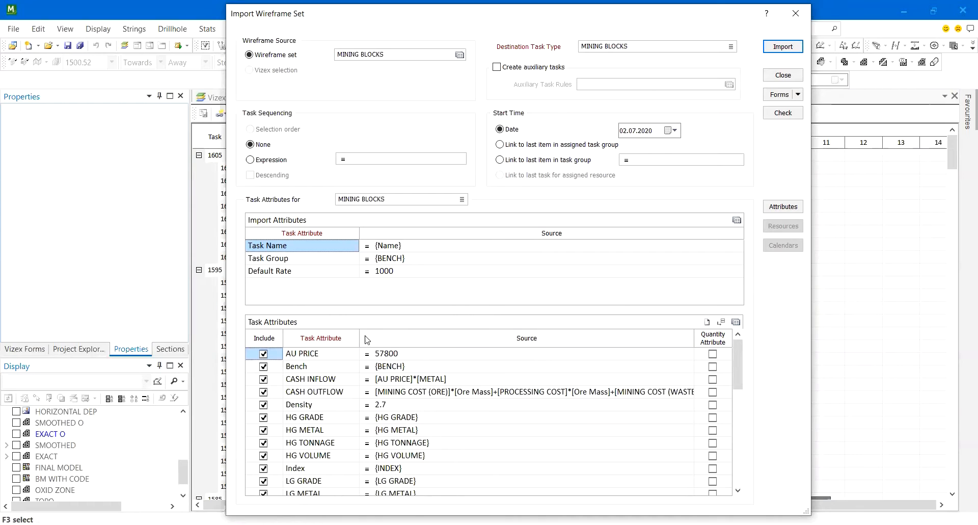
{"action": "scroll", "coordinate": [399, 402], "scroll_direction": "down", "scroll_amount": 5}
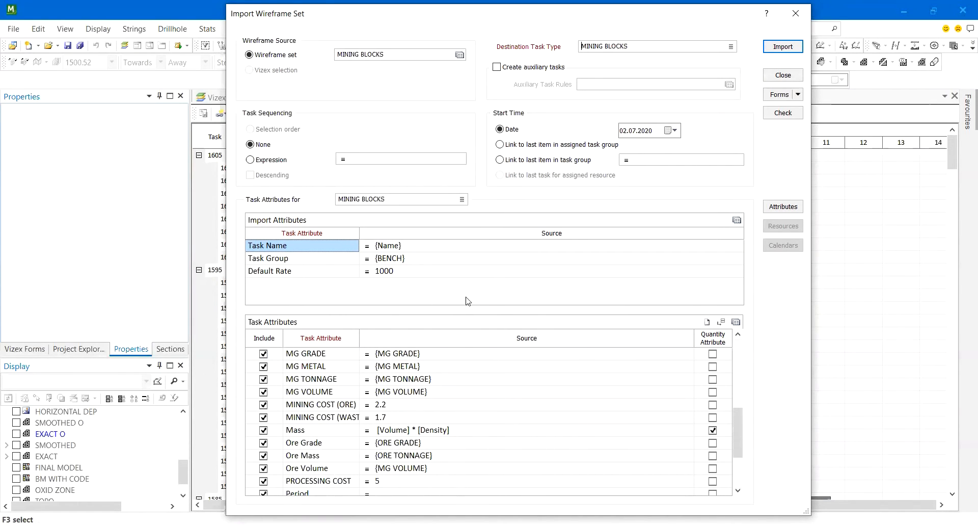
{"action": "scroll", "coordinate": [465, 421], "scroll_direction": "down", "scroll_amount": 2}
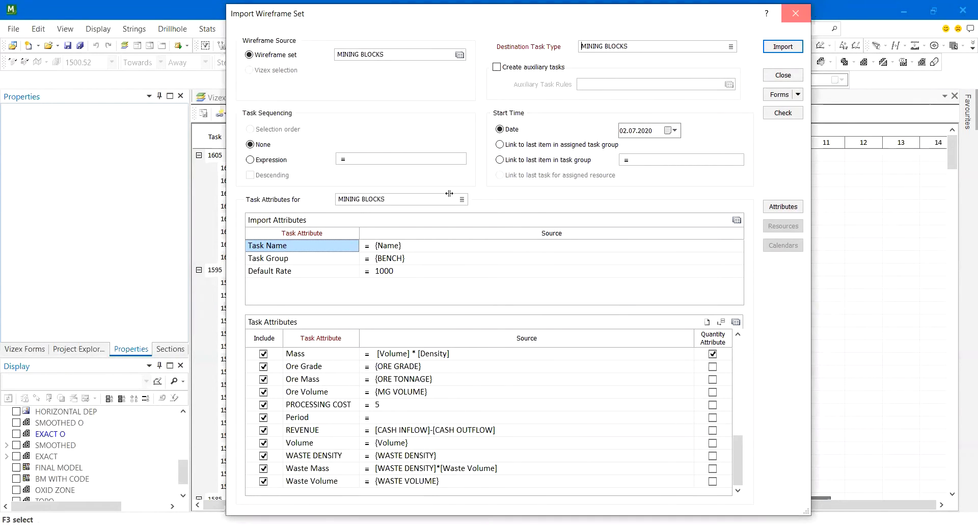
{"action": "left_click", "coordinate": [795, 13]}
Look through the bench-grouped tasks, their durations and HG GRADE values in the STRATEGIC Gantt.
{"action": "scroll", "coordinate": [554, 220], "scroll_direction": "down", "scroll_amount": 8}
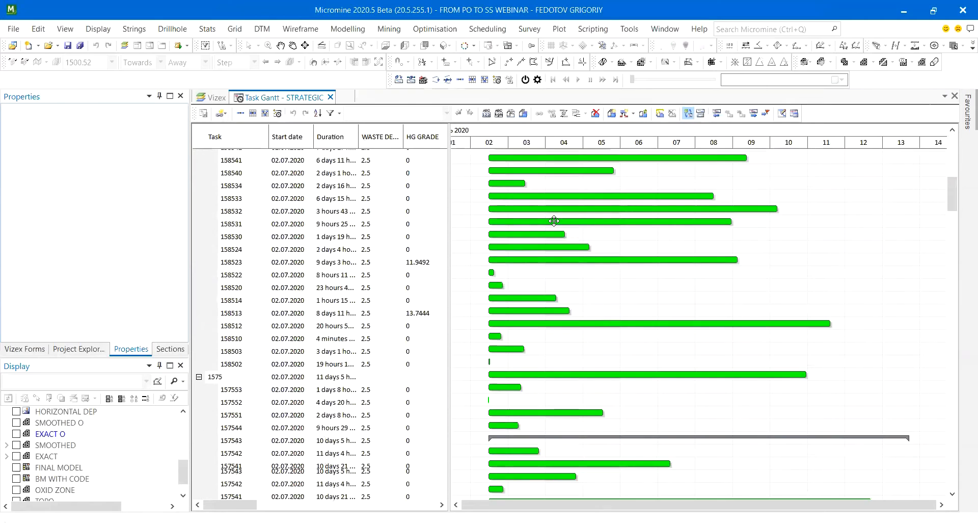
{"action": "scroll", "coordinate": [554, 220], "scroll_direction": "down", "scroll_amount": 8}
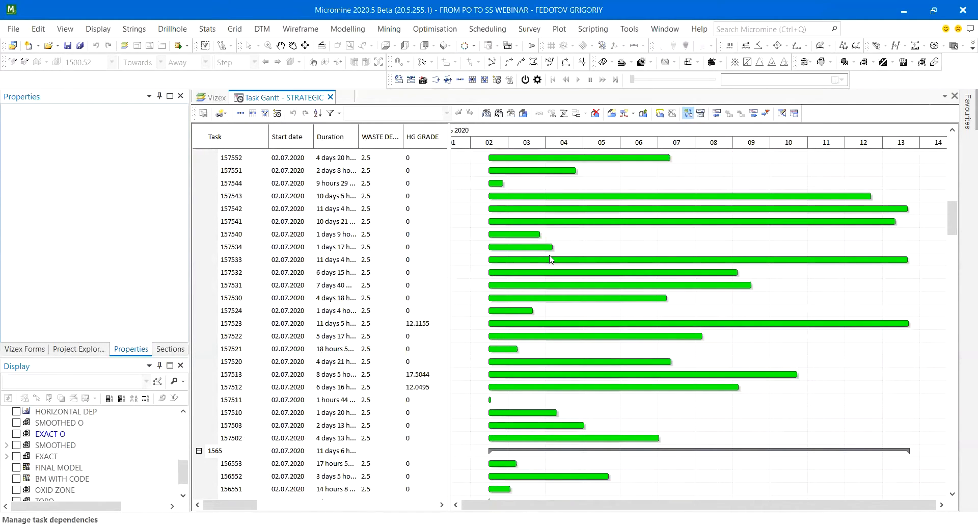
{"action": "scroll", "coordinate": [287, 205], "scroll_direction": "down", "scroll_amount": 1}
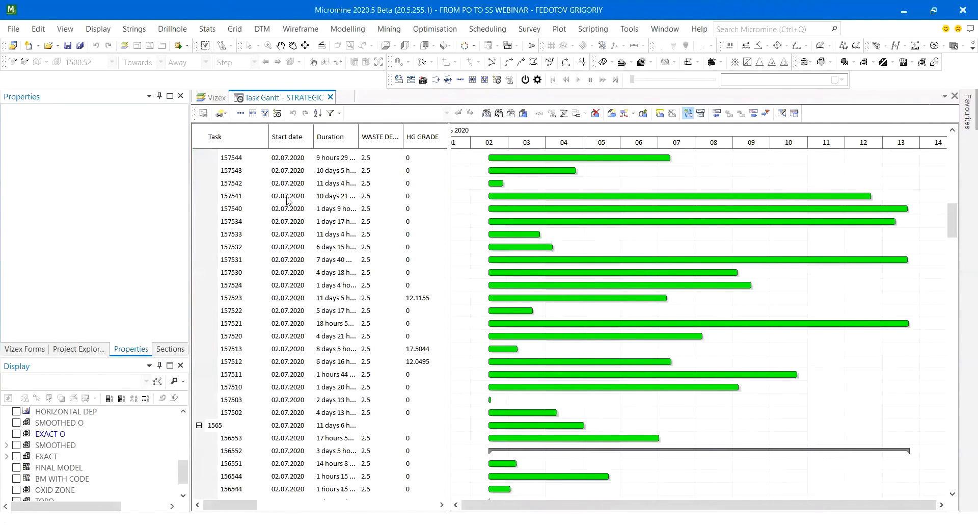
{"action": "scroll", "coordinate": [287, 205], "scroll_direction": "down", "scroll_amount": 6}
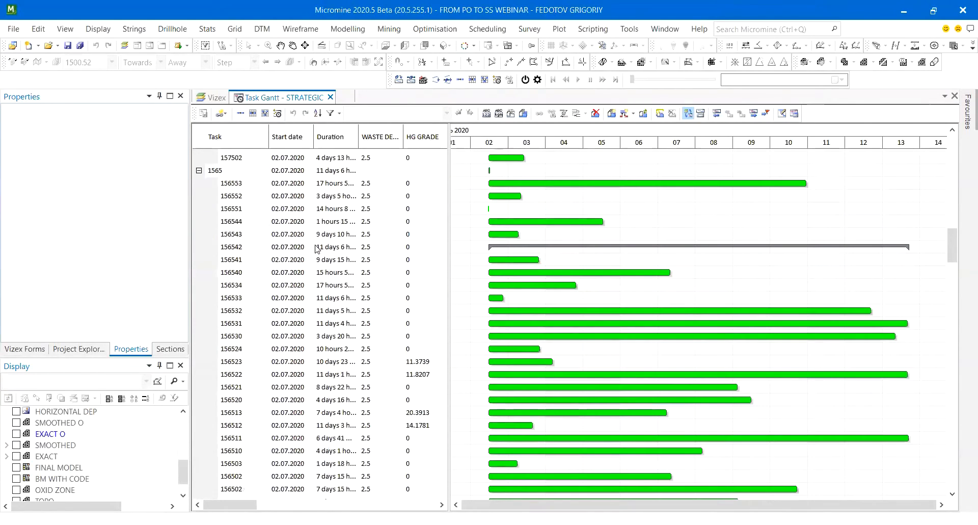
{"action": "scroll", "coordinate": [317, 247], "scroll_direction": "down", "scroll_amount": 2}
{"action": "scroll", "coordinate": [46, 442], "scroll_direction": "up", "scroll_amount": 5}
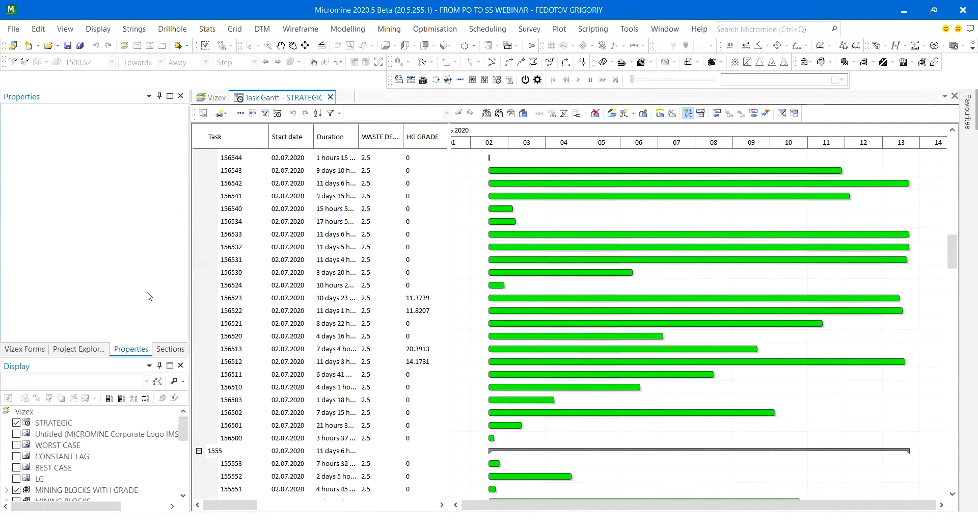
Show the STRATEGIC schedule in Vizex without the MINING BLOCKS WITH GRADE wireframe, and select a task near the pit bottom.
{"action": "left_click", "coordinate": [215, 98]}
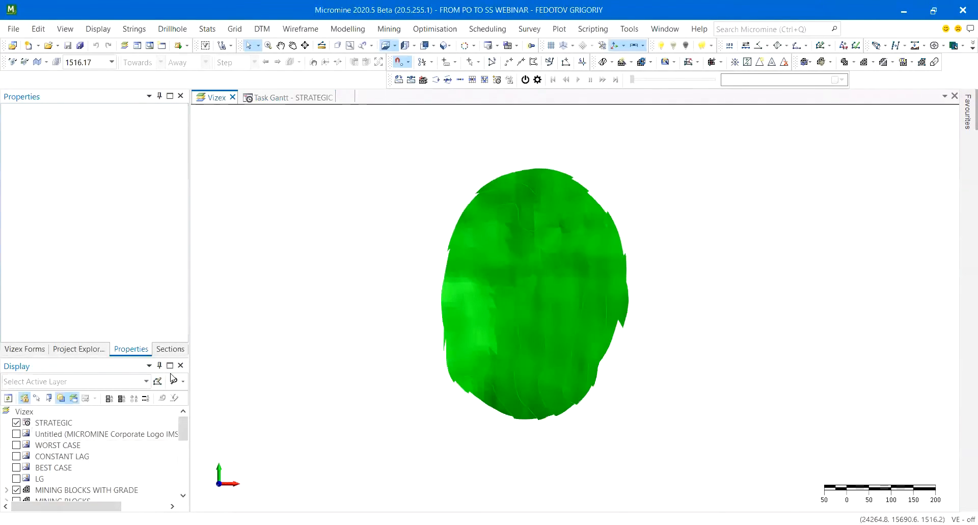
{"action": "scroll", "coordinate": [70, 480], "scroll_direction": "down", "scroll_amount": 2}
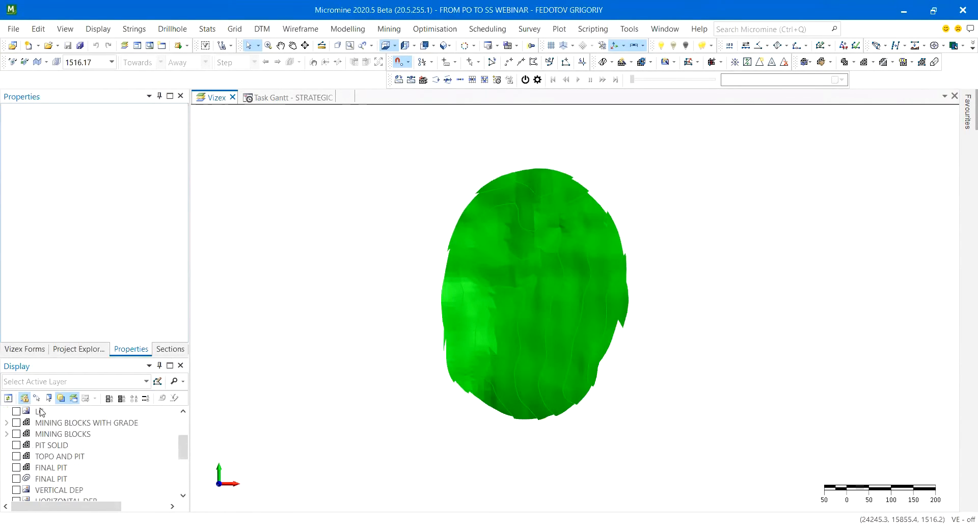
{"action": "scroll", "coordinate": [64, 418], "scroll_direction": "up", "scroll_amount": 2}
{"action": "left_click", "coordinate": [43, 423]}
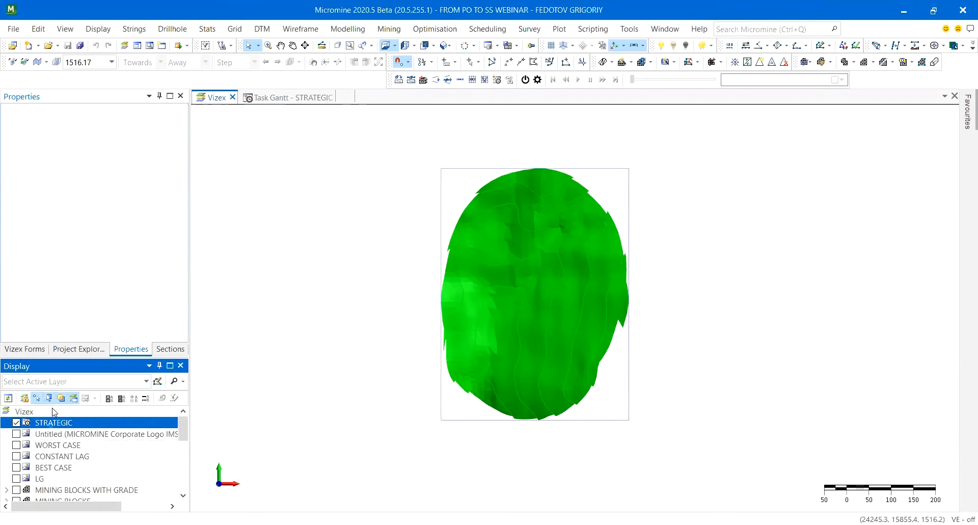
{"action": "middle_click_drag", "start_coordinate": [509, 323], "coordinate": [533, 320]}
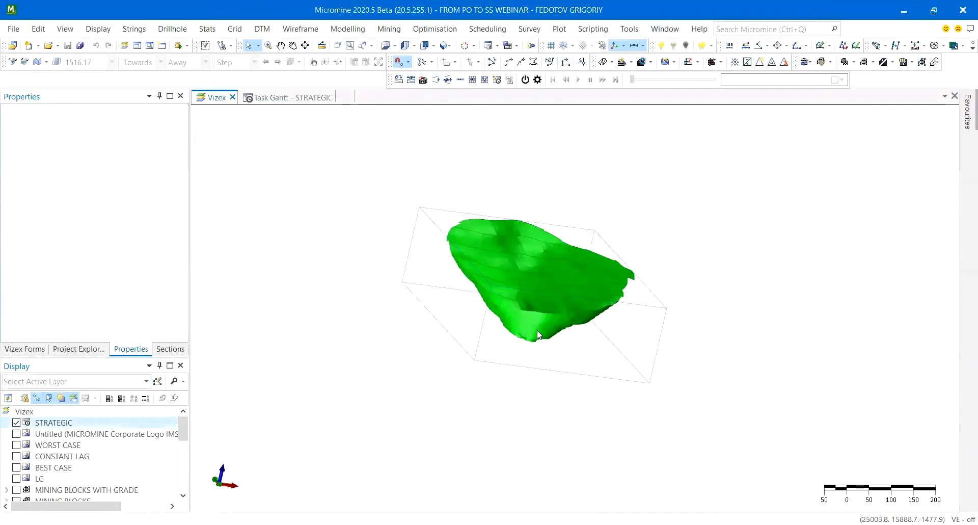
{"action": "left_click", "coordinate": [534, 321]}
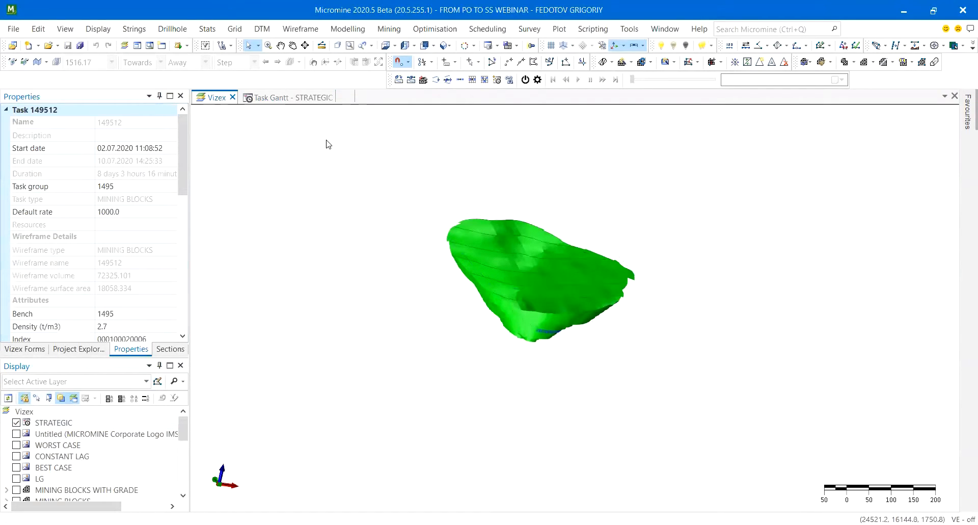
Examine the selected task's grade, metal, tonnage, cost, cash flow and REVENUE attributes.
{"action": "scroll", "coordinate": [144, 197], "scroll_direction": "down", "scroll_amount": 6}
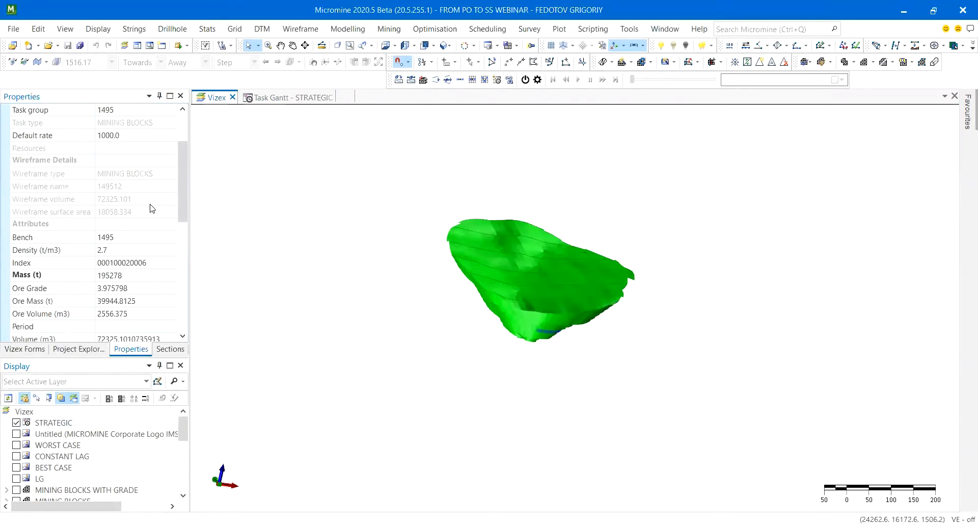
{"action": "scroll", "coordinate": [113, 171], "scroll_direction": "down", "scroll_amount": 4}
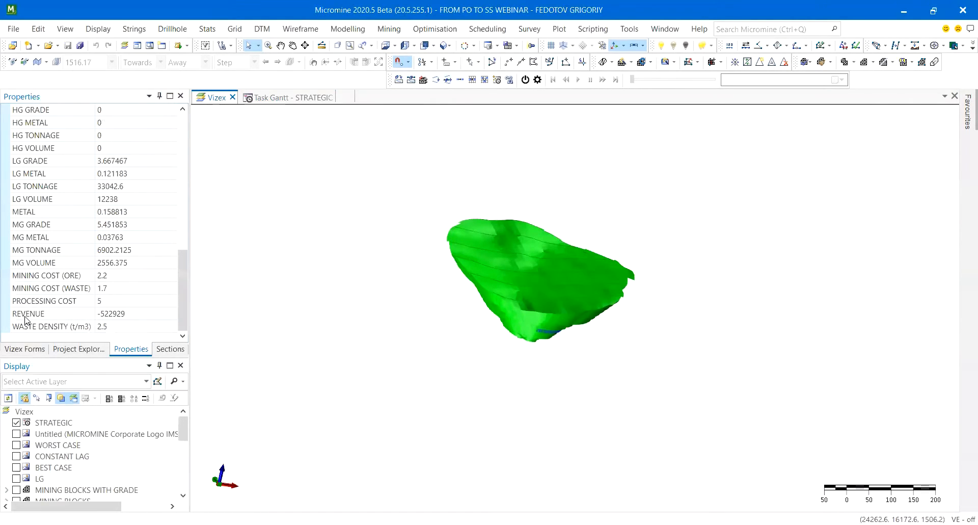
{"action": "left_click", "coordinate": [79, 317]}
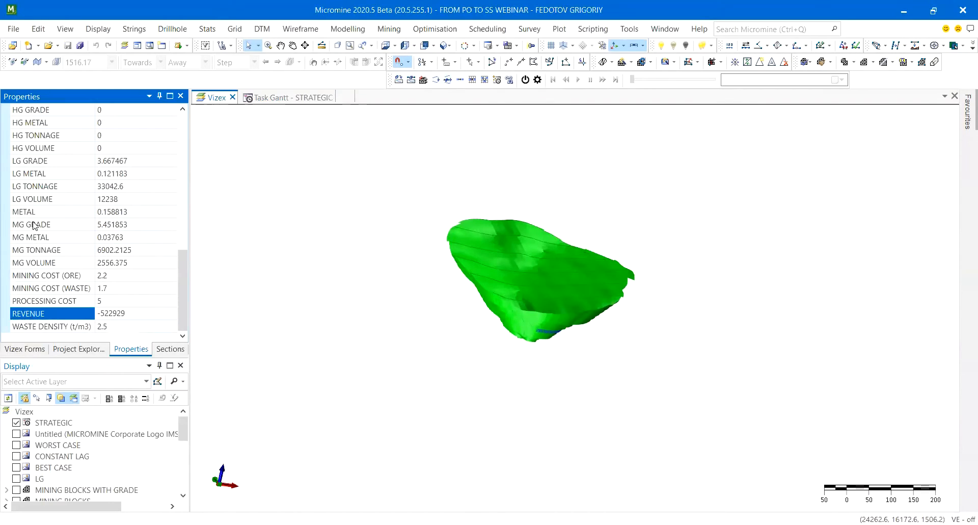
{"action": "scroll", "coordinate": [34, 227], "scroll_direction": "up", "scroll_amount": 2}
{"action": "scroll", "coordinate": [42, 199], "scroll_direction": "up", "scroll_amount": 1}
{"action": "scroll", "coordinate": [45, 210], "scroll_direction": "down", "scroll_amount": 1}
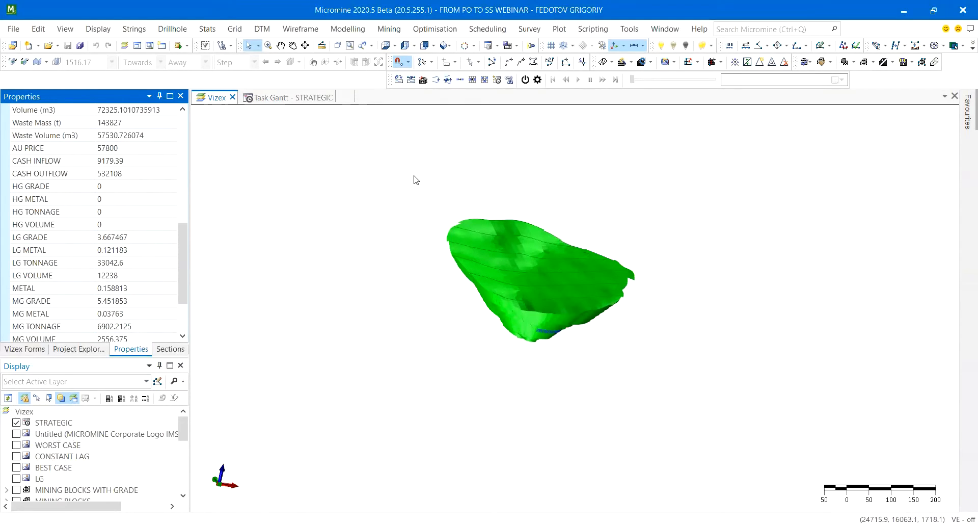
Return to plan view, hide the STRATEGIC schedule and the block model, and display the VERTICAL DEP image.
{"action": "left_click", "coordinate": [383, 46]}
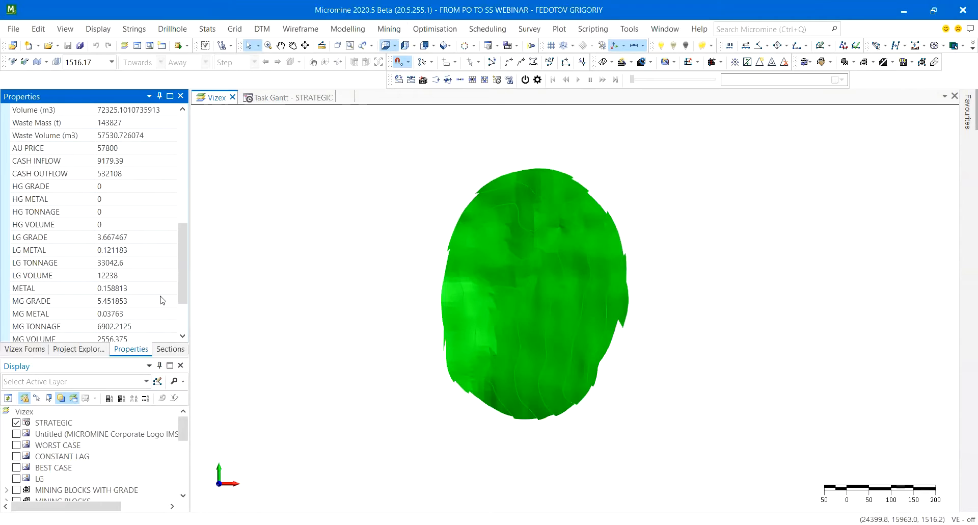
{"action": "left_click", "coordinate": [30, 350]}
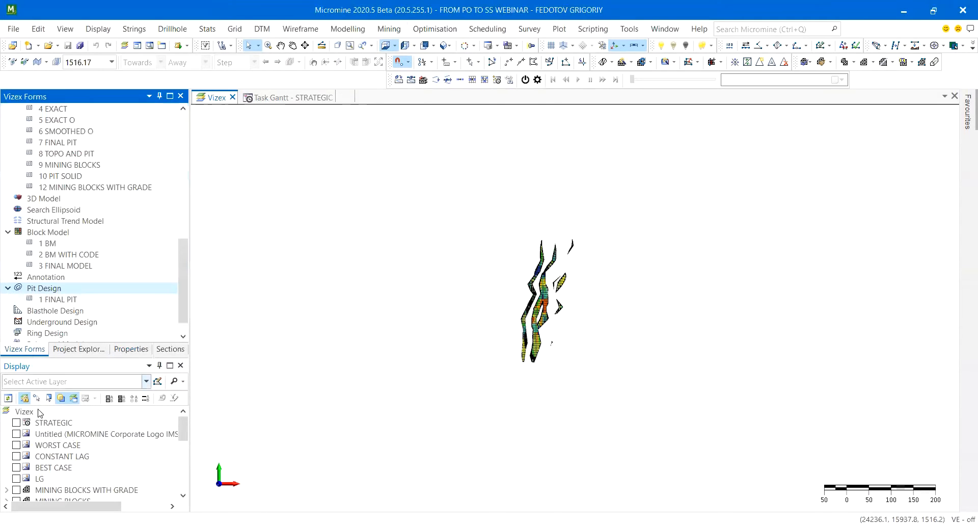
{"action": "scroll", "coordinate": [23, 448], "scroll_direction": "down", "scroll_amount": 6}
{"action": "left_click", "coordinate": [16, 489]}
{"action": "scroll", "coordinate": [92, 237], "scroll_direction": "up", "scroll_amount": 7}
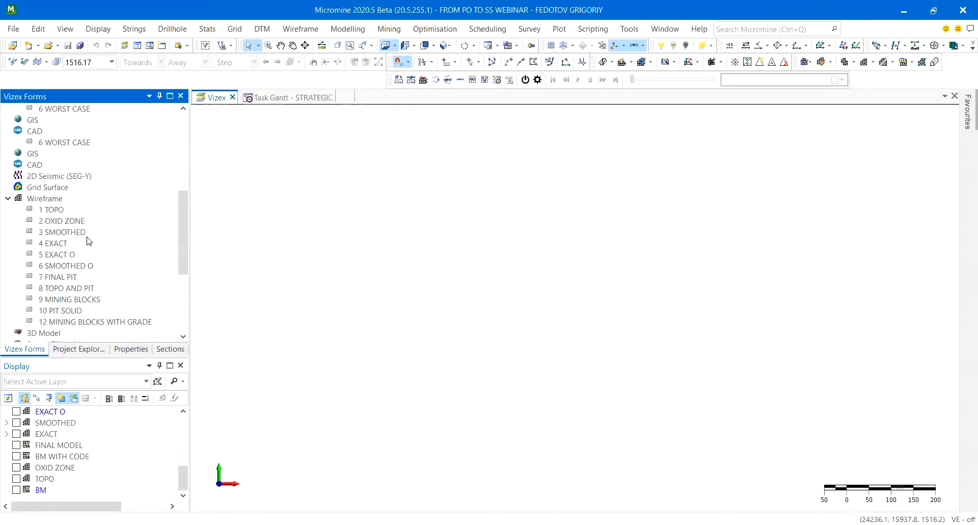
{"action": "scroll", "coordinate": [153, 466], "scroll_direction": "up", "scroll_amount": 3}
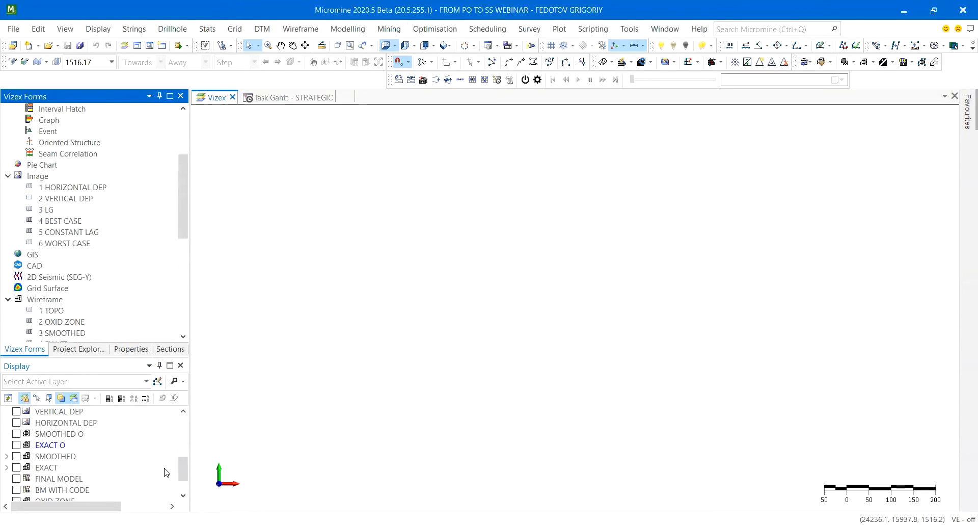
{"action": "scroll", "coordinate": [28, 455], "scroll_direction": "down", "scroll_amount": 1}
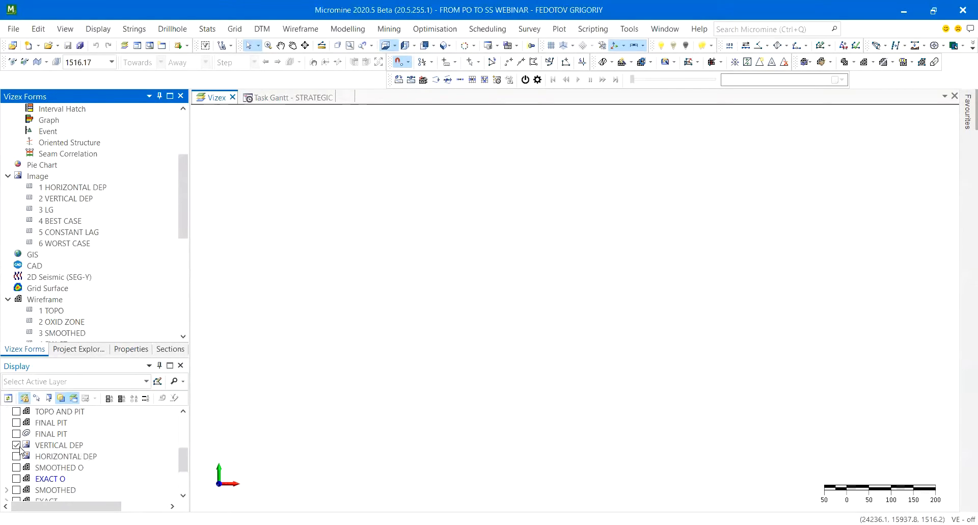
{"action": "scroll", "coordinate": [596, 254], "scroll_direction": "down", "scroll_amount": 2}
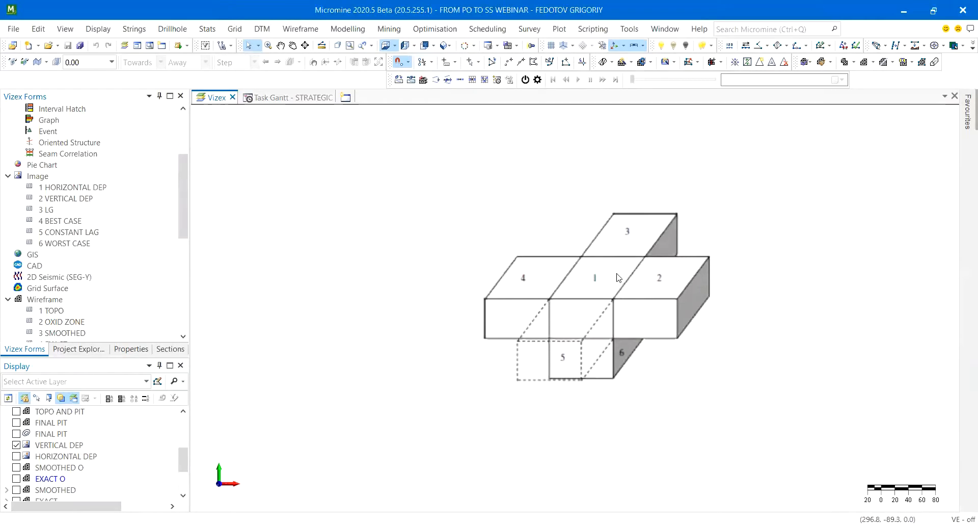
Replace the VERTICAL DEP image with the HORIZONTAL DEP image and examine its dependency diagram.
{"action": "left_click", "coordinate": [16, 445]}
{"action": "left_click", "coordinate": [16, 456]}
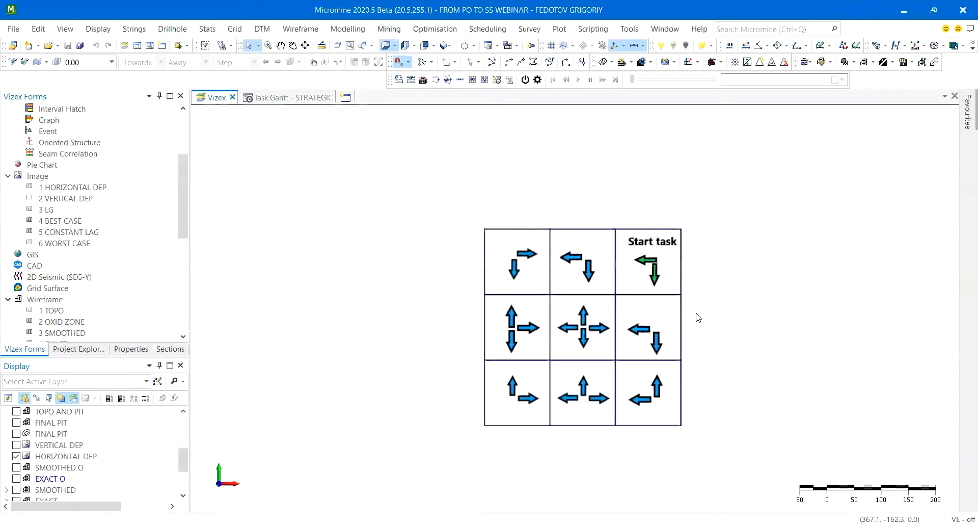
{"action": "scroll", "coordinate": [697, 318], "scroll_direction": "up", "scroll_amount": 1}
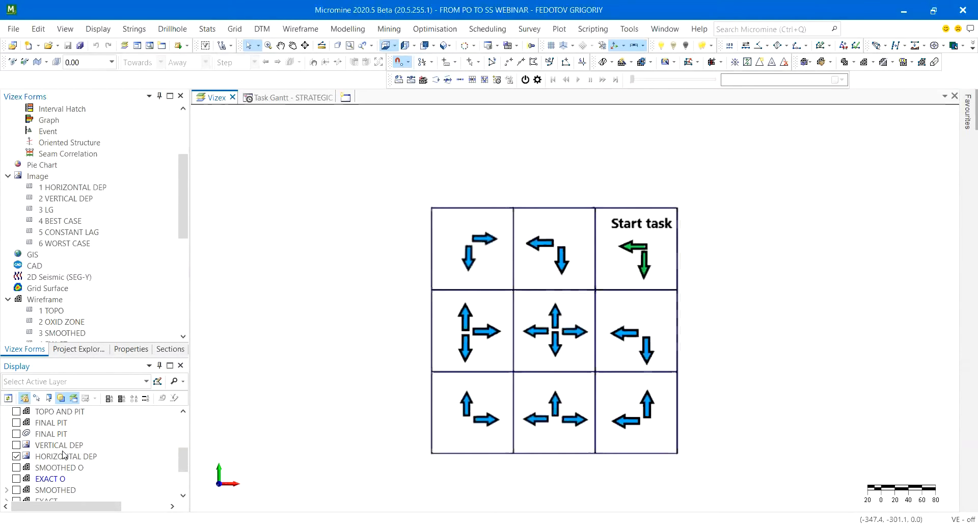
Hide the HORIZONTAL DEP image and display the STRATEGIC schedule's blocks in Vizex again.
{"action": "left_click", "coordinate": [16, 456]}
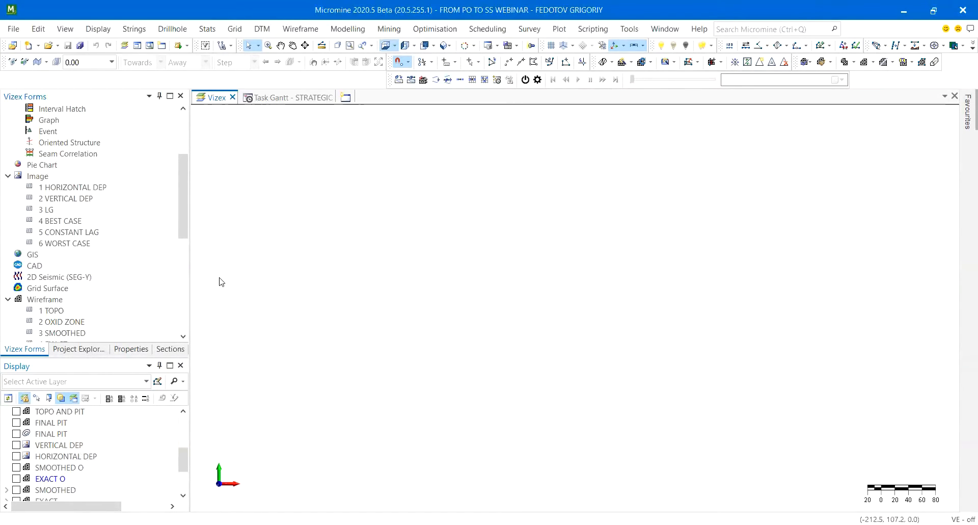
{"action": "scroll", "coordinate": [44, 469], "scroll_direction": "up", "scroll_amount": 5}
{"action": "left_click", "coordinate": [17, 423]}
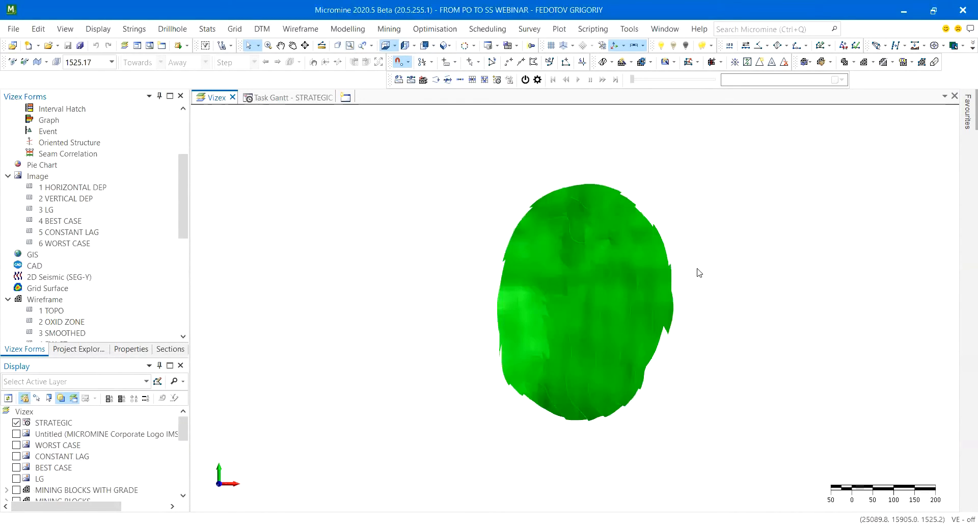
Generate vertical dependencies between the STRATEGIC schedule's tasks using the Index attribute.
{"action": "left_click", "coordinate": [285, 97]}
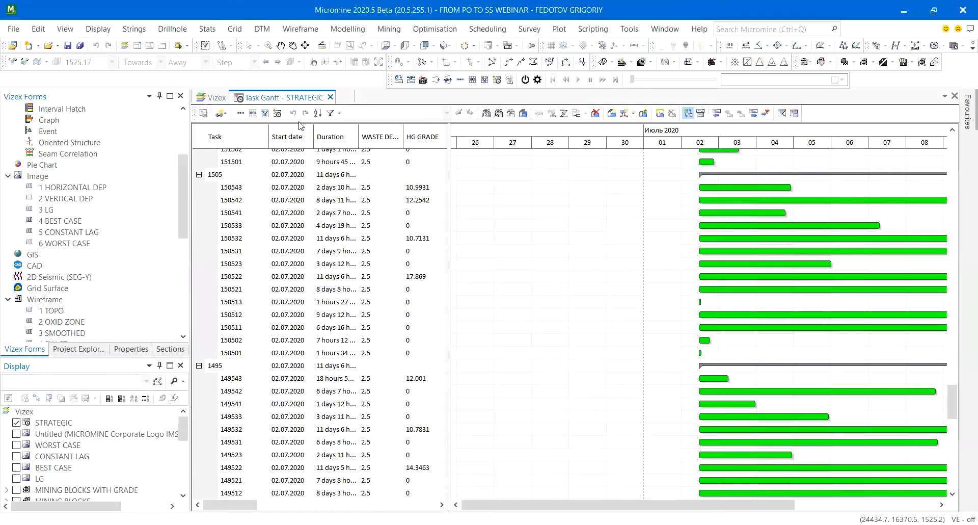
{"action": "left_click", "coordinate": [266, 113]}
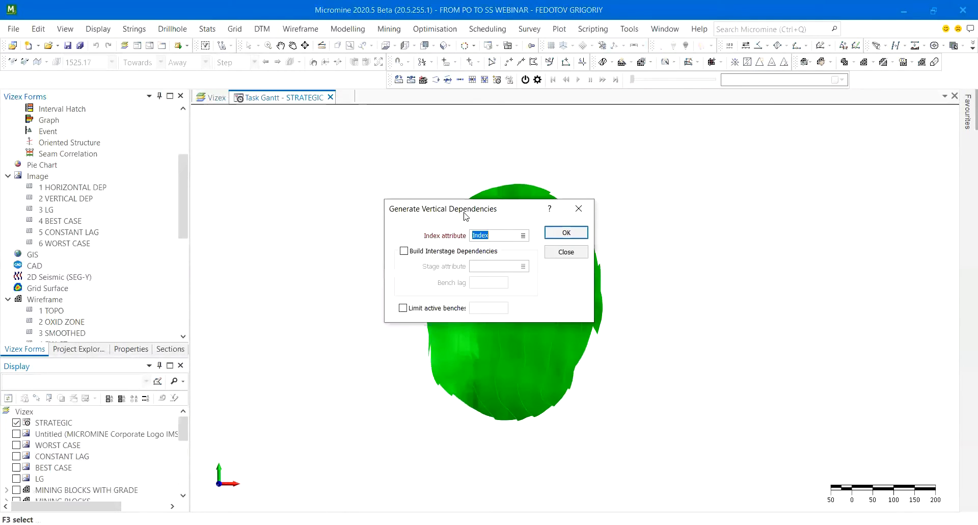
{"action": "left_click", "coordinate": [567, 233]}
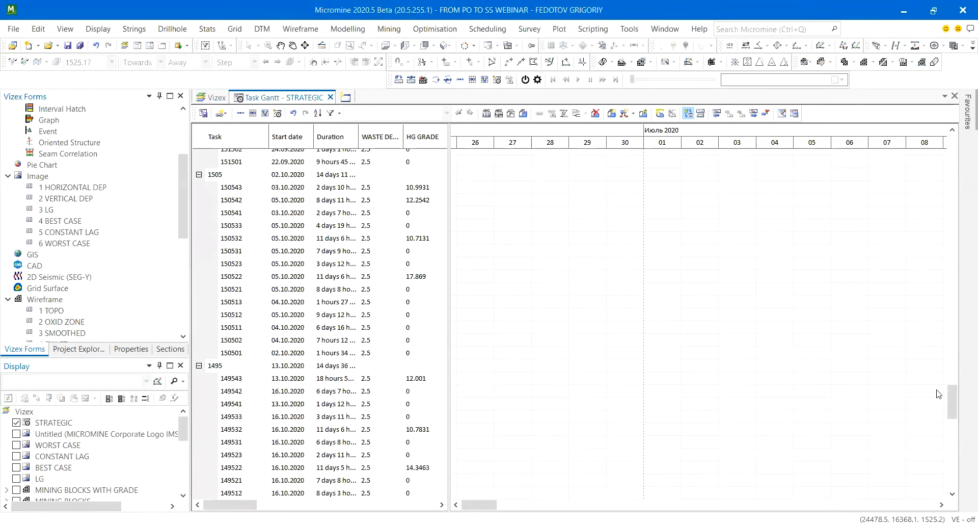
{"action": "left_click_drag", "start_coordinate": [954, 393], "coordinate": [952, 148]}
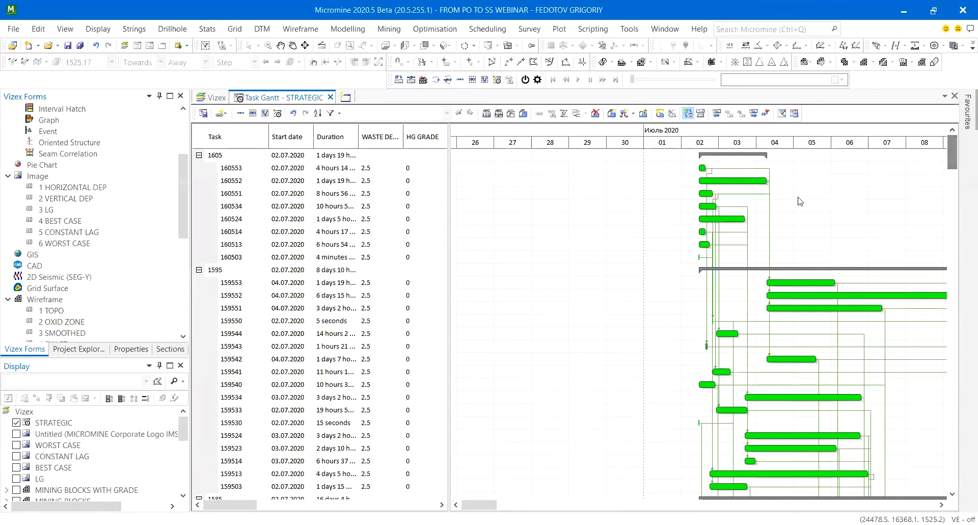
Undo the vertical dependencies and generate them again from the Index attribute.
{"action": "key", "text": "ctrl+z"}
{"action": "left_click_drag", "start_coordinate": [479, 504], "coordinate": [482, 504]}
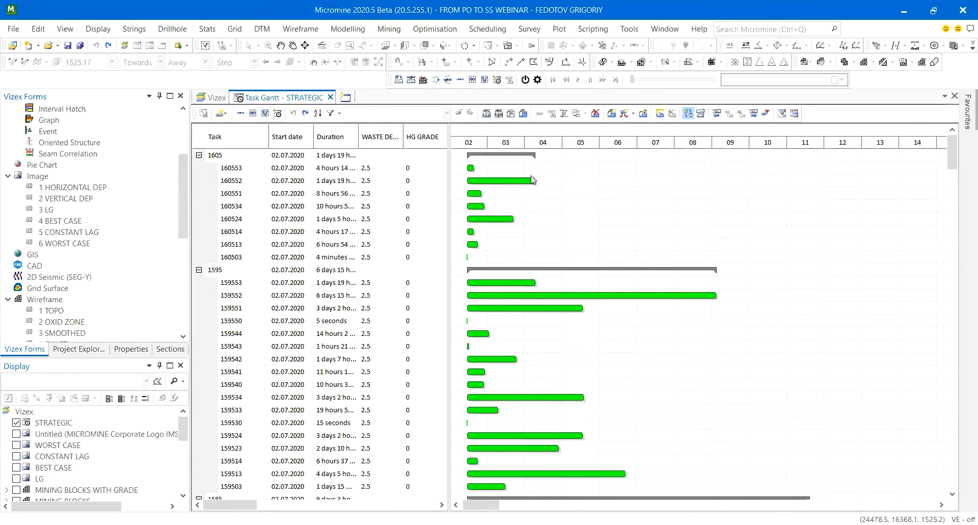
{"action": "left_click", "coordinate": [267, 113]}
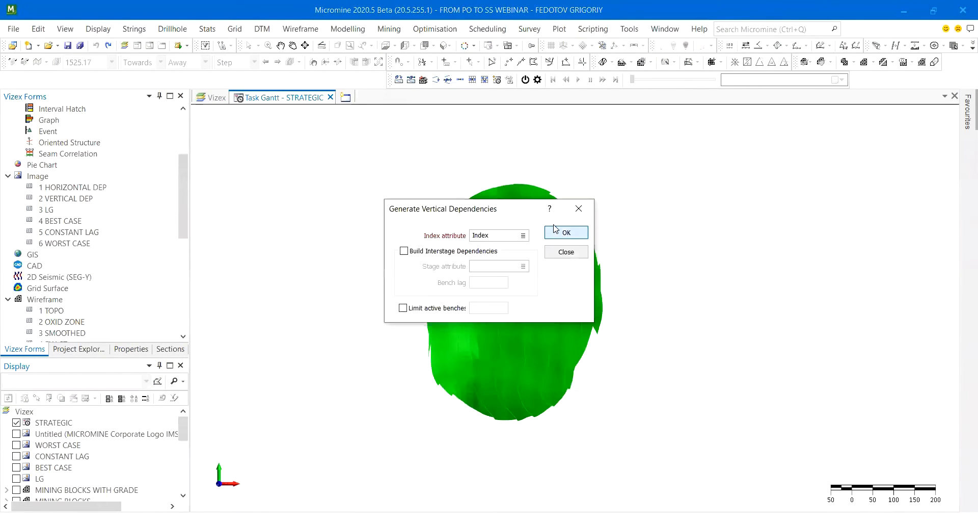
{"action": "key", "text": "Return"}
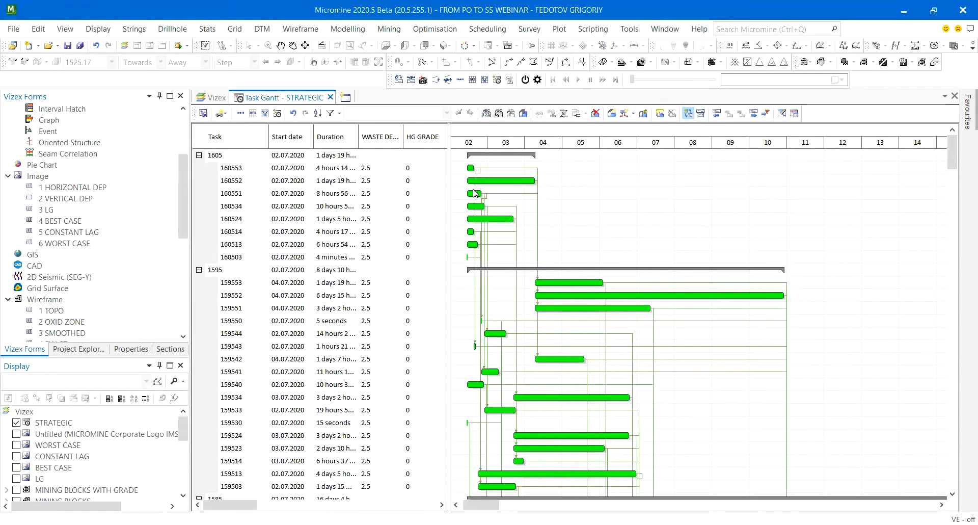
Place the STRATEGIC task Gantt beside Vizex in a vertical tab group and filter the tasks to task group 1575.
{"action": "right_click", "coordinate": [248, 98]}
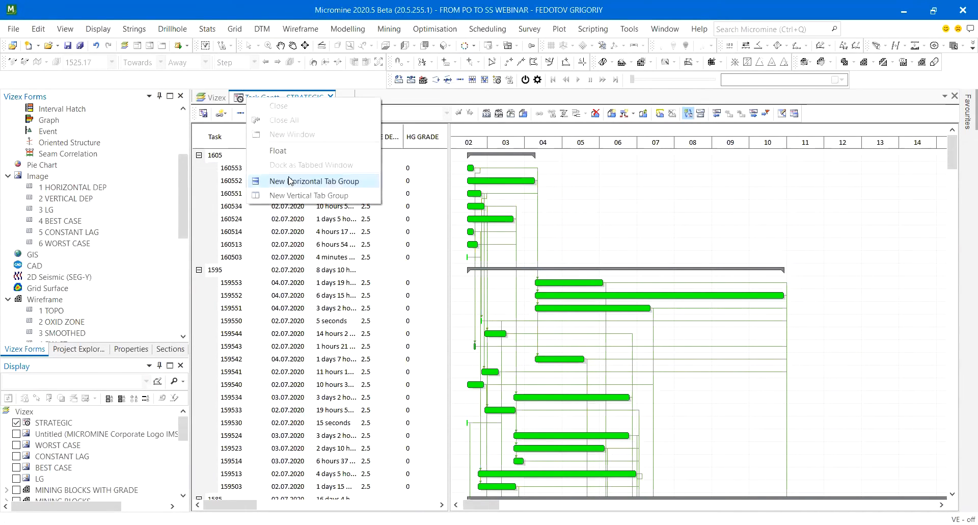
{"action": "left_click", "coordinate": [316, 194]}
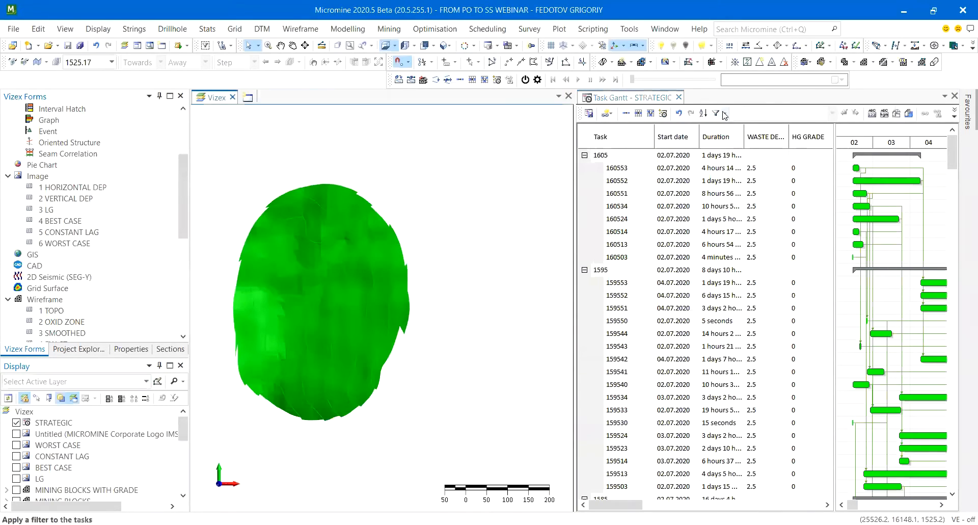
{"action": "left_click", "coordinate": [715, 113]}
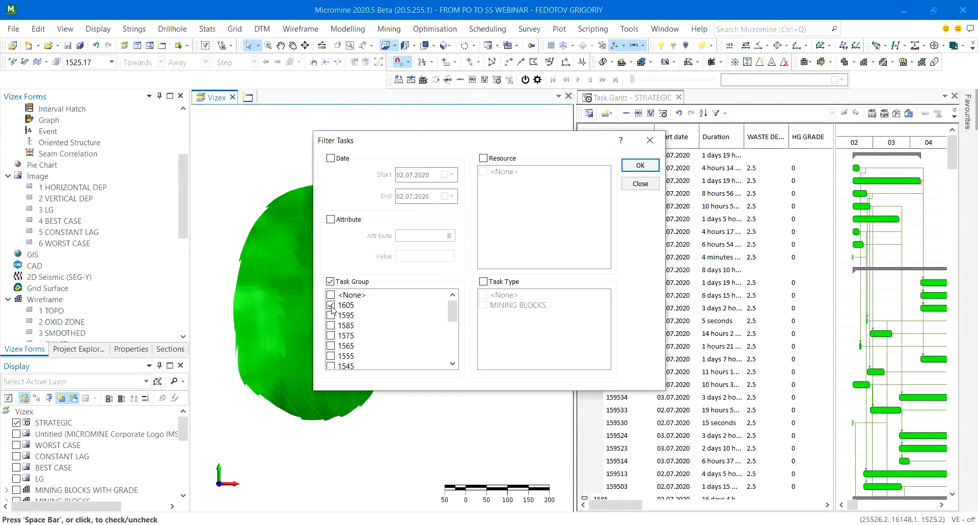
{"action": "left_click", "coordinate": [330, 305]}
{"action": "left_click", "coordinate": [330, 335]}
{"action": "left_click", "coordinate": [640, 165]}
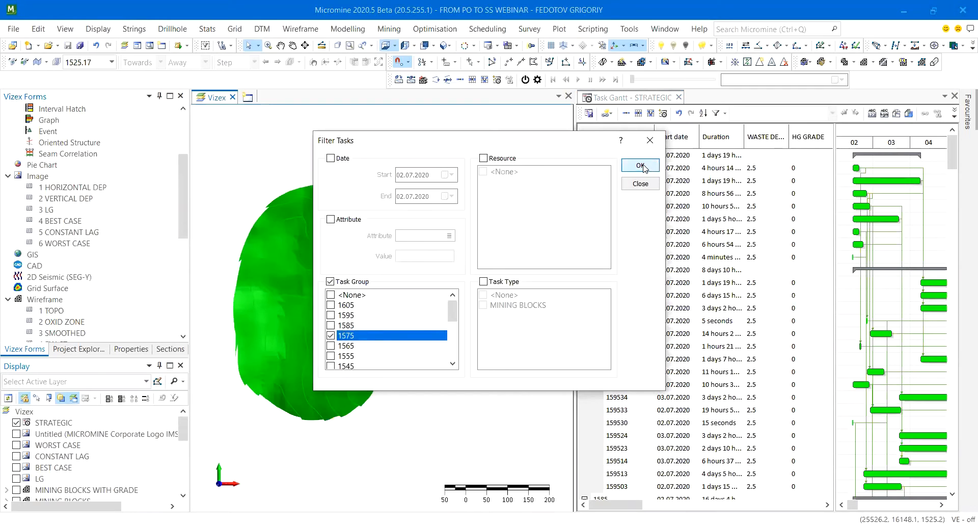
Build horizontal dependencies between all bench 1575 blocks from the Index attribute, with the northeastern edge block 157553 as start task.
{"action": "middle_click_drag", "start_coordinate": [459, 234], "coordinate": [494, 236]}
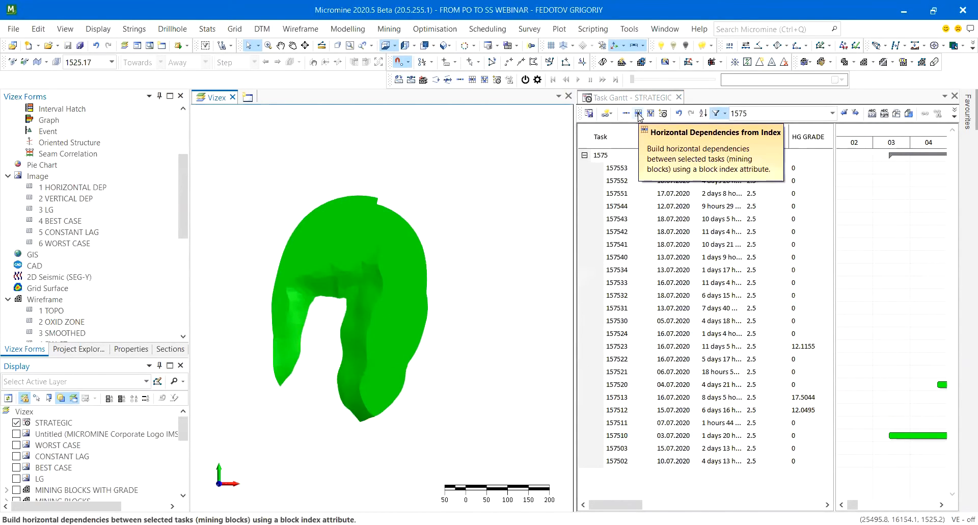
{"action": "left_click", "coordinate": [638, 113]}
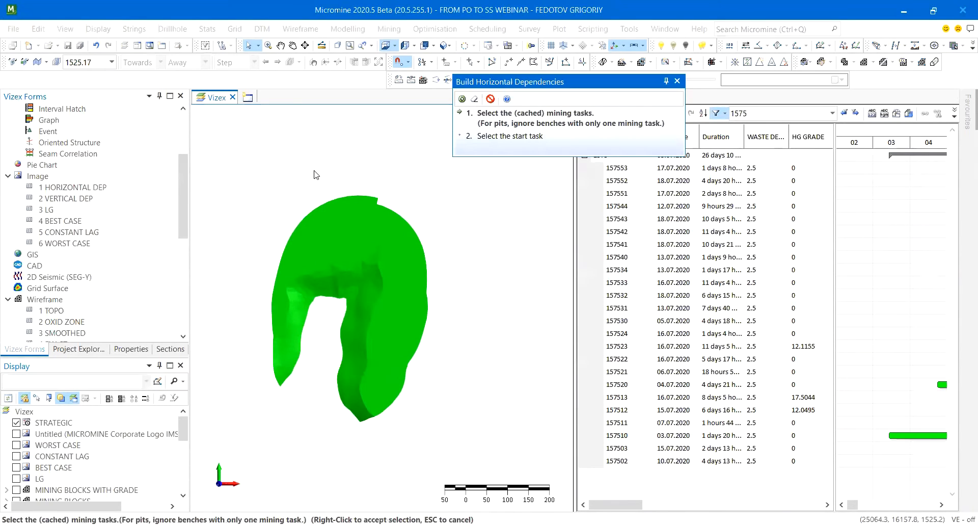
{"action": "left_click_drag", "start_coordinate": [233, 161], "coordinate": [504, 448]}
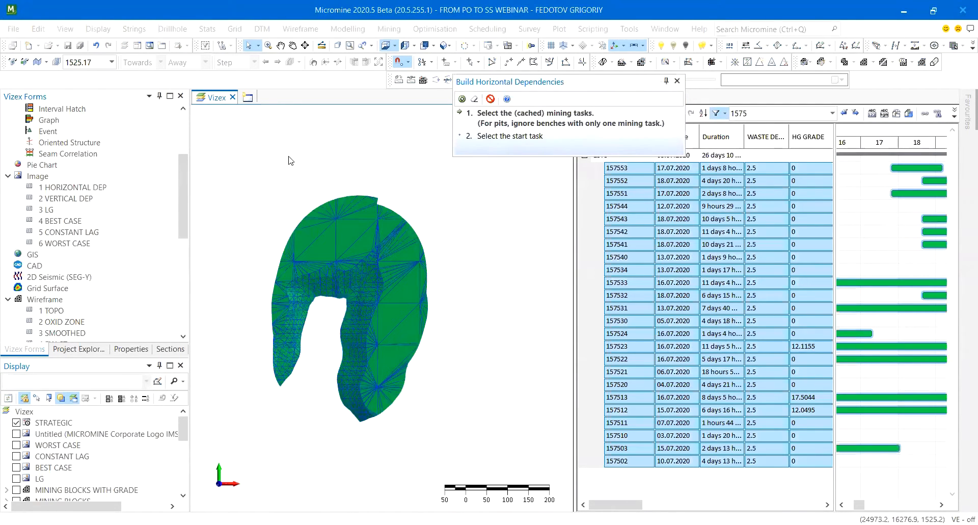
{"action": "right_click", "coordinate": [523, 220]}
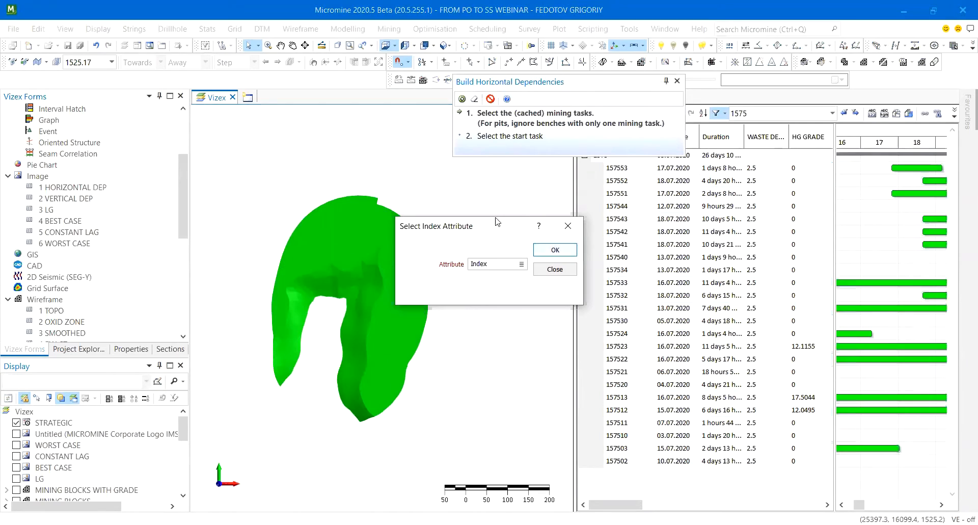
{"action": "left_click", "coordinate": [567, 252]}
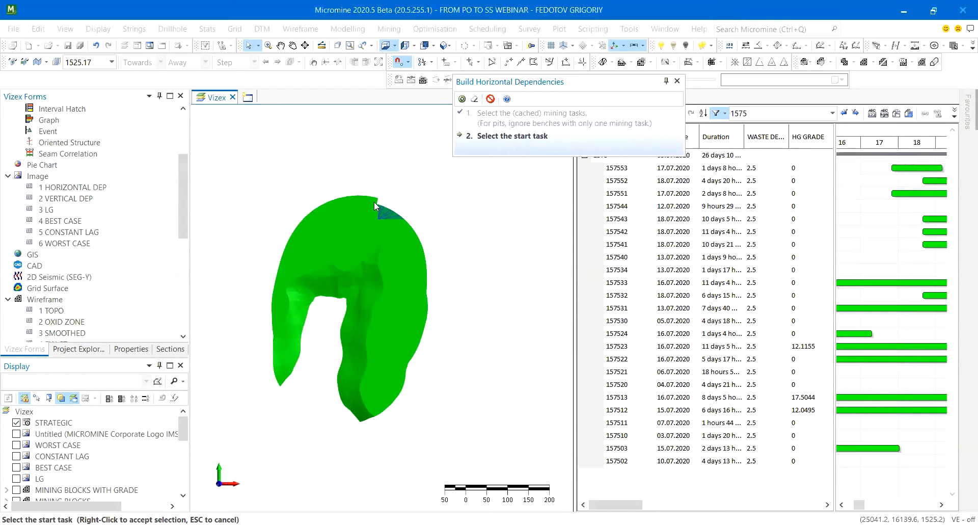
{"action": "right_click", "coordinate": [407, 206]}
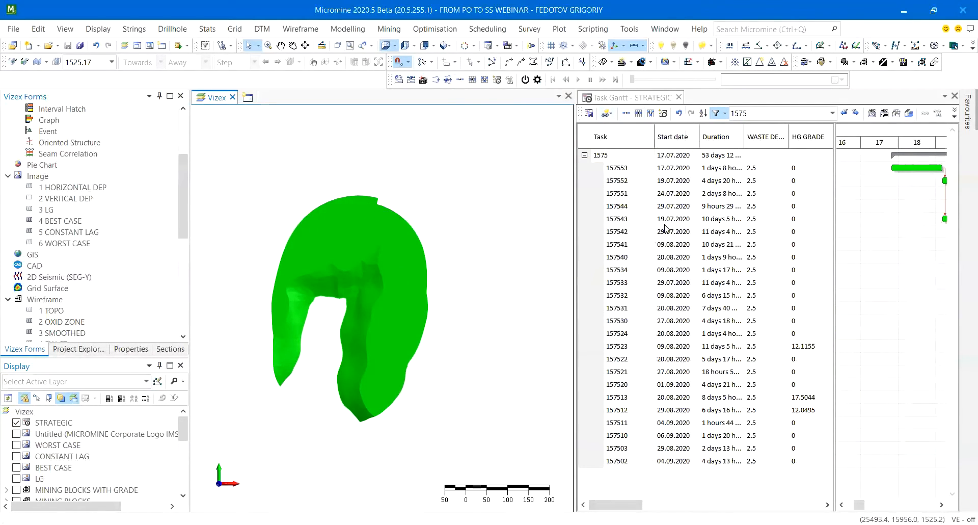
Widen the Gantt chart area and examine the horizontal dependency links between the bench 1575 tasks.
{"action": "left_click_drag", "start_coordinate": [834, 315], "coordinate": [691, 330]}
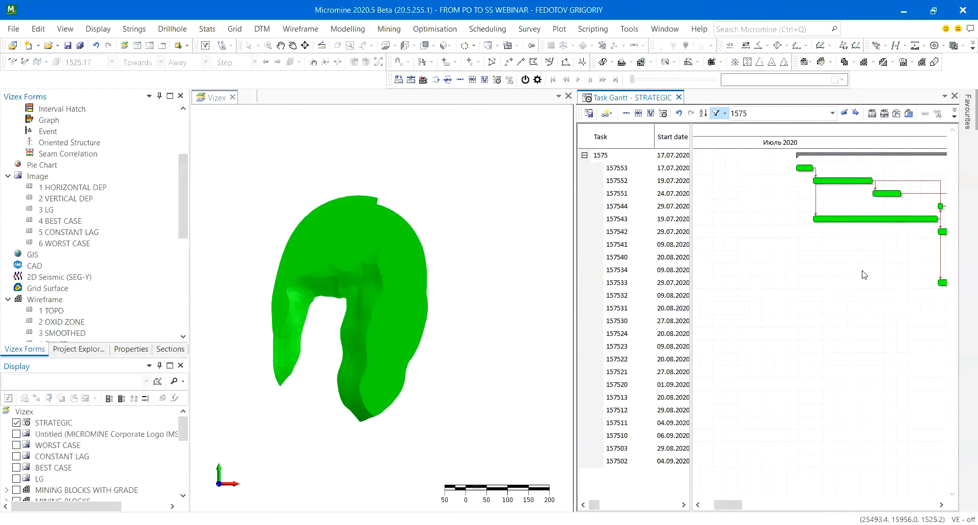
{"action": "left_click", "coordinate": [942, 504]}
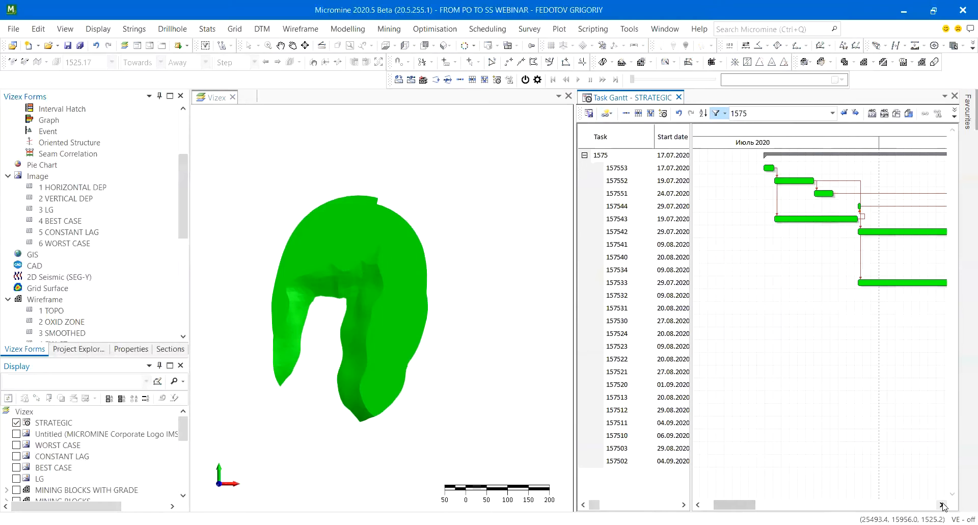
{"action": "left_click", "coordinate": [941, 504]}
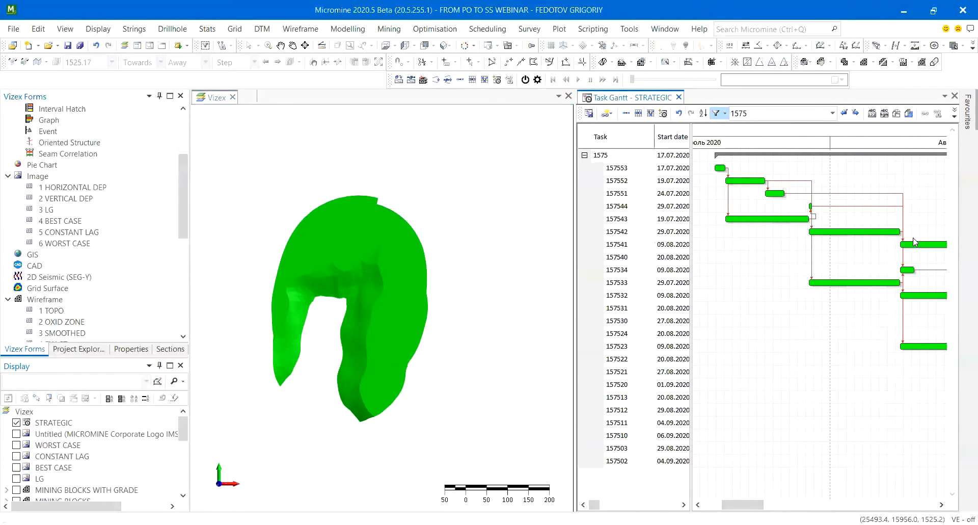
Turn off the 1575 task filter and examine the vertical dependency links across the upper benches in the Gantt chart.
{"action": "left_click", "coordinate": [717, 113]}
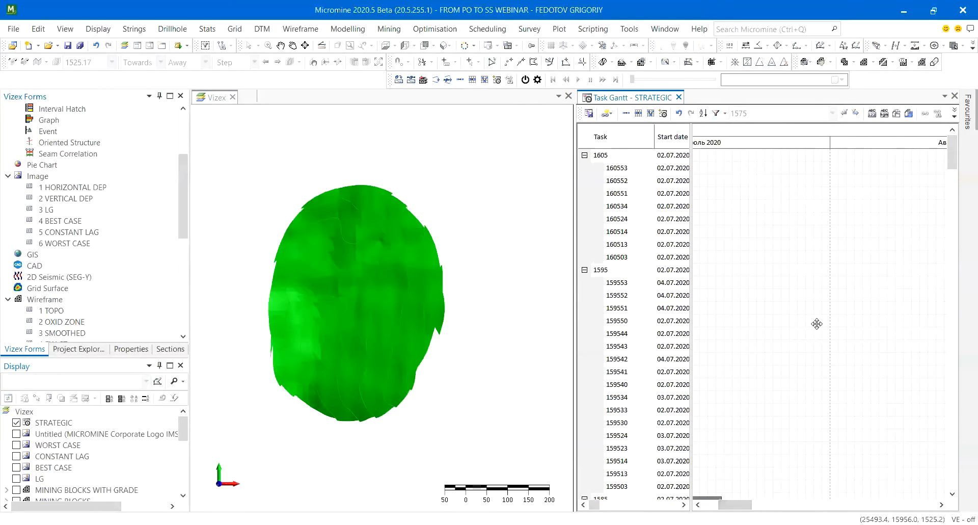
{"action": "scroll", "coordinate": [820, 347], "scroll_direction": "down", "scroll_amount": 5, "text": "ctrl"}
{"action": "scroll", "coordinate": [795, 294], "scroll_direction": "up", "scroll_amount": 4, "text": "ctrl"}
{"action": "left_click_drag", "start_coordinate": [735, 505], "coordinate": [718, 502]}
{"action": "scroll", "coordinate": [710, 432], "scroll_direction": "up", "scroll_amount": 1, "text": "ctrl"}
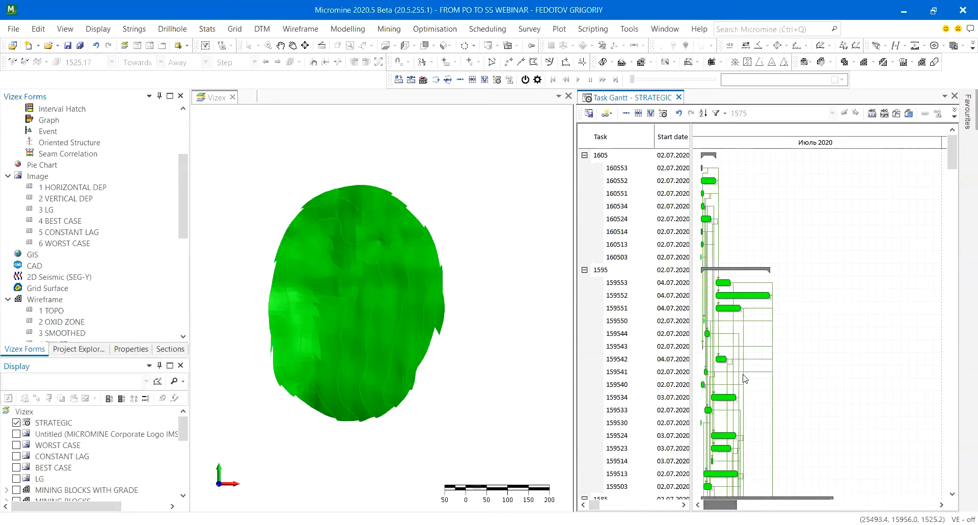
{"action": "scroll", "coordinate": [743, 378], "scroll_direction": "up", "scroll_amount": 1, "text": "ctrl"}
{"action": "scroll", "coordinate": [749, 364], "scroll_direction": "up", "scroll_amount": 2, "text": "ctrl"}
{"action": "scroll", "coordinate": [755, 345], "scroll_direction": "down", "scroll_amount": 6}
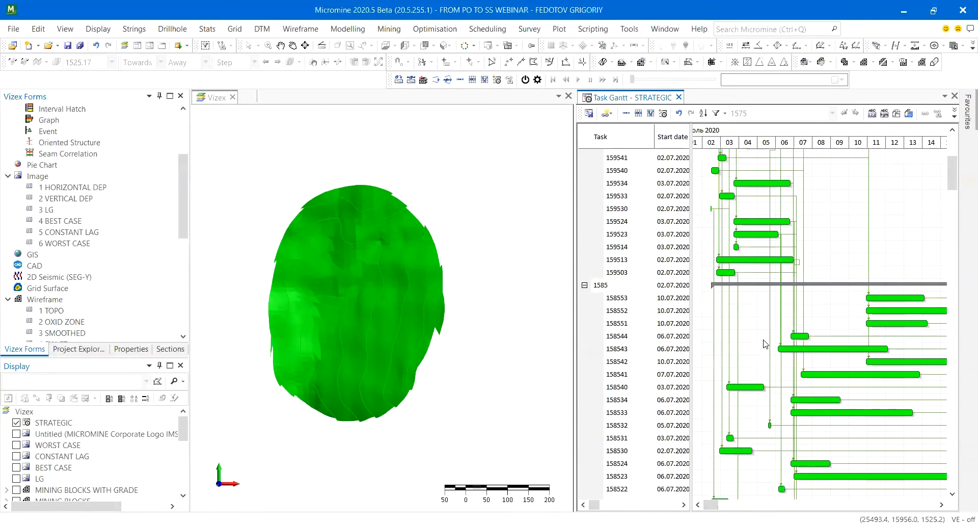
{"action": "scroll", "coordinate": [815, 328], "scroll_direction": "down", "scroll_amount": 3}
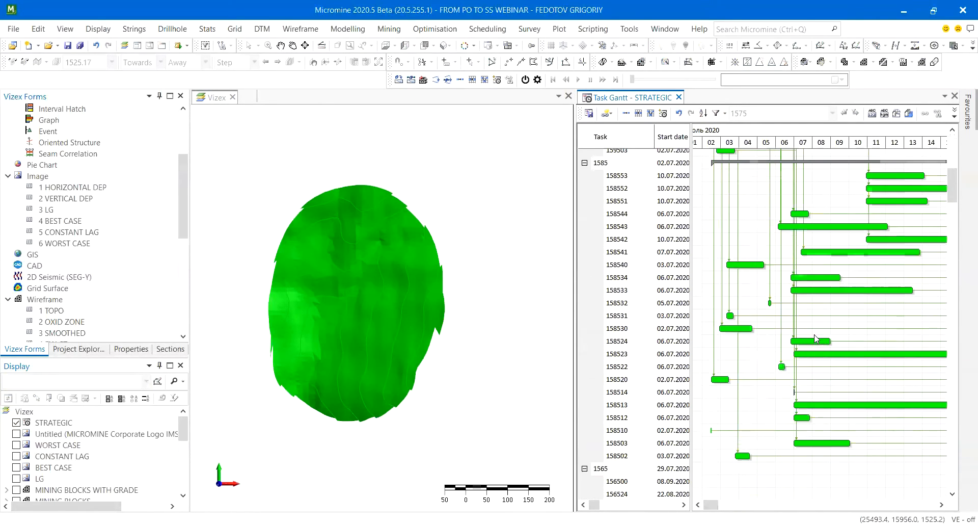
Reapply the 1575 task filter and make Vizex the active window.
{"action": "left_click", "coordinate": [715, 117]}
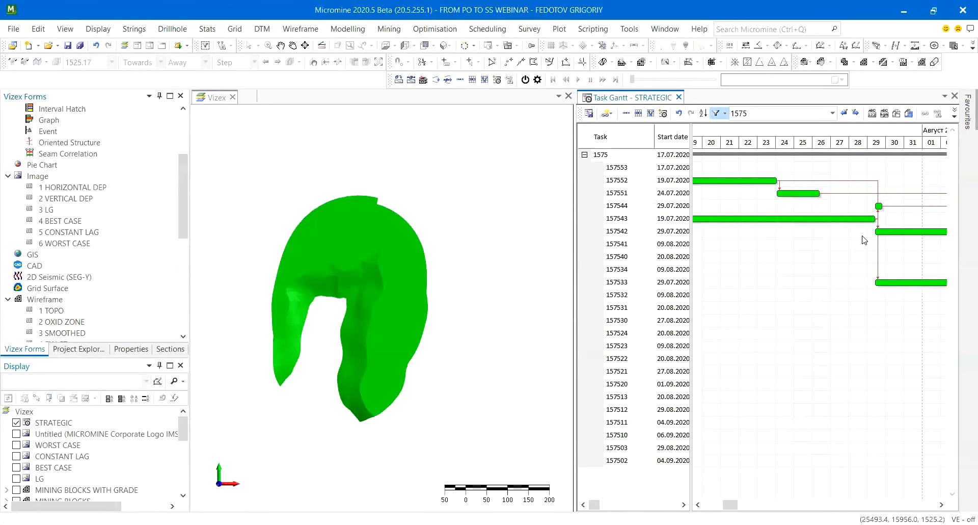
{"action": "scroll", "coordinate": [864, 240], "scroll_direction": "left", "scroll_amount": 2}
{"action": "left_click", "coordinate": [500, 181]}
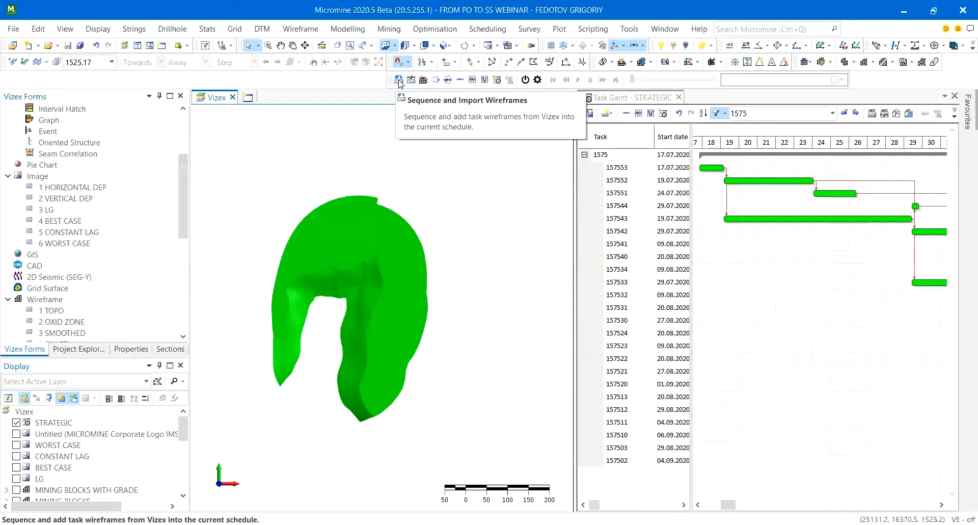
Try to resequence the mining blocks of bench 1575 by picking ten blocks in the desired order.
{"action": "left_click", "coordinate": [436, 82]}
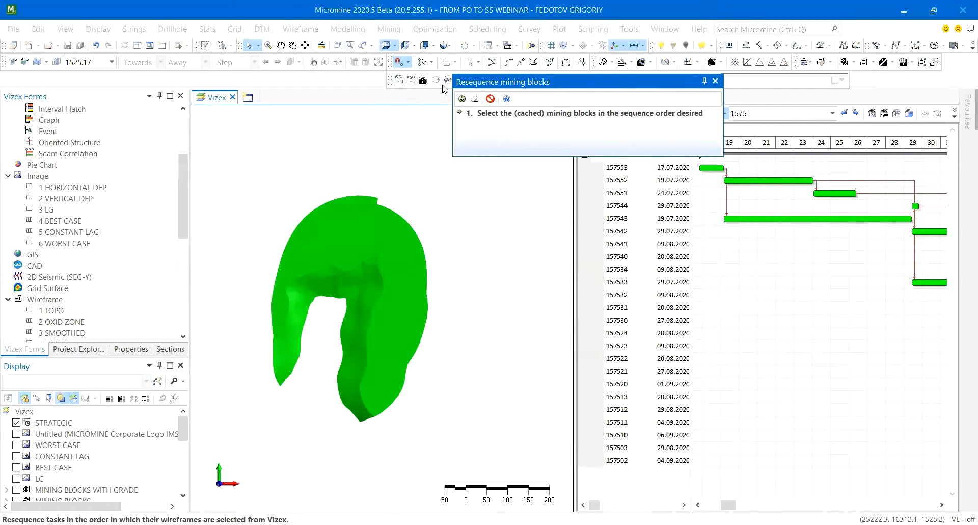
{"action": "left_click", "coordinate": [280, 352]}
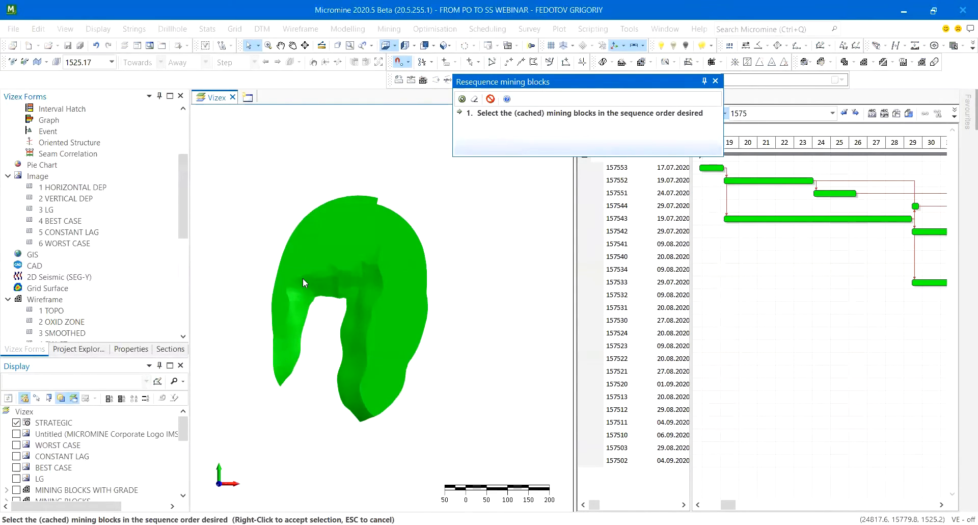
{"action": "left_click", "coordinate": [300, 282]}
{"action": "left_click", "coordinate": [382, 224]}
{"action": "left_click", "coordinate": [391, 307]}
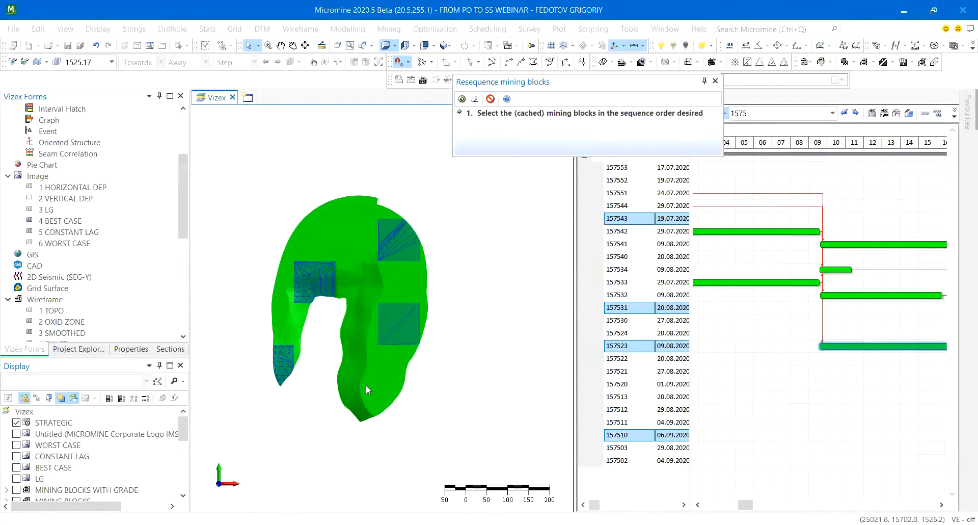
{"action": "left_click", "coordinate": [364, 383]}
{"action": "left_click", "coordinate": [354, 255]}
{"action": "left_click", "coordinate": [281, 251]}
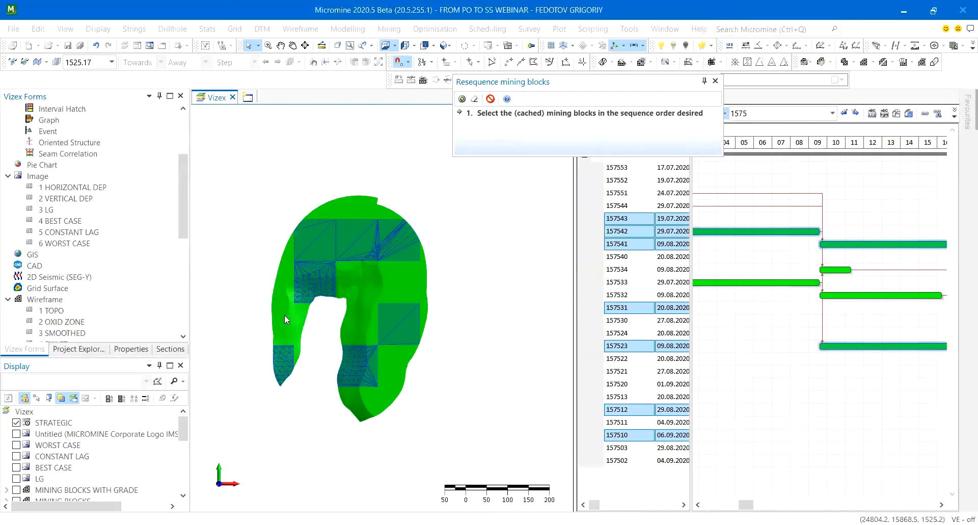
{"action": "left_click", "coordinate": [277, 316]}
{"action": "left_click", "coordinate": [400, 281]}
{"action": "left_click", "coordinate": [392, 376]}
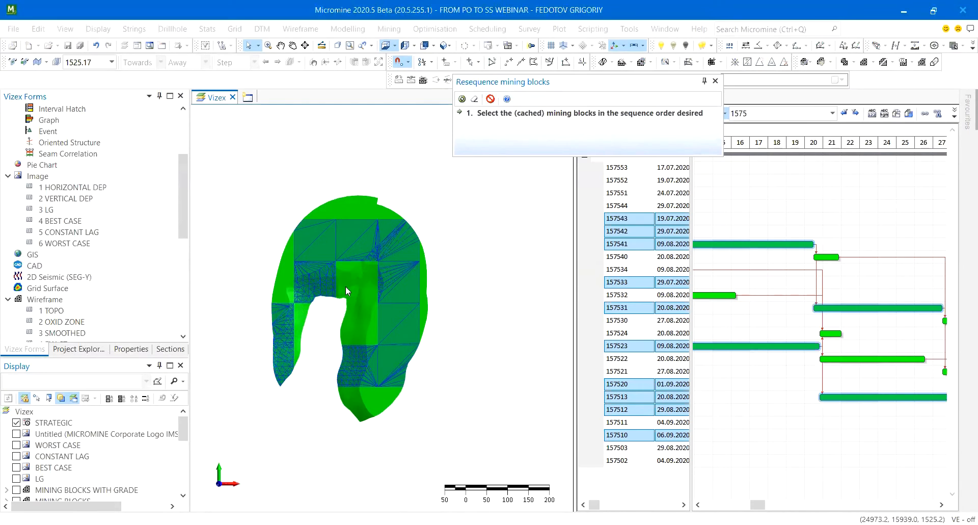
{"action": "left_click", "coordinate": [715, 80]}
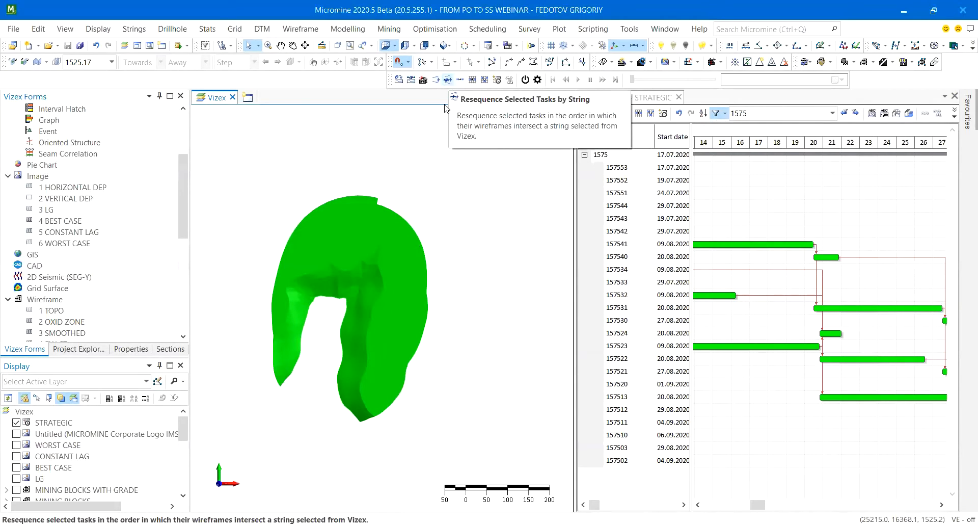
Create a new string layer and sketch a string over the bench 1575 blocks.
{"action": "key", "text": "l"}
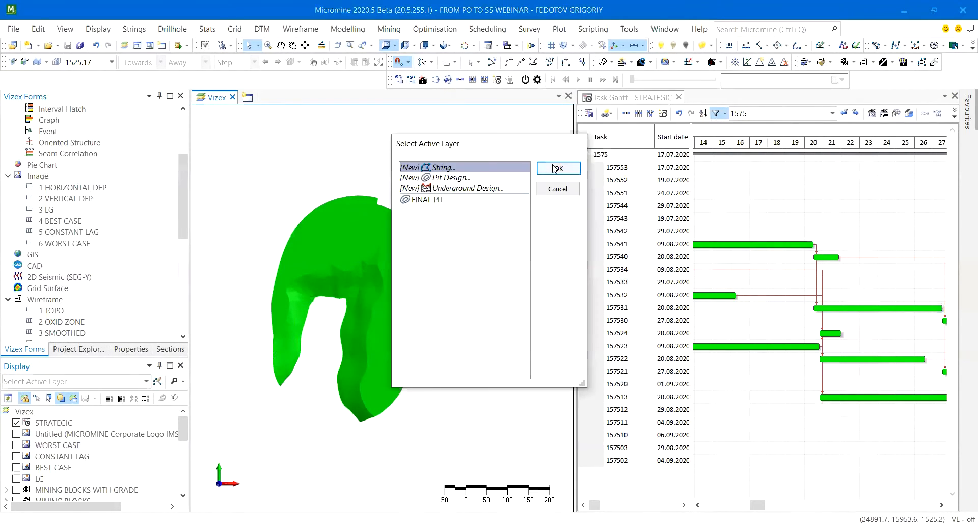
{"action": "left_click", "coordinate": [555, 166]}
{"action": "key", "text": "s"}
{"action": "left_click", "coordinate": [374, 372]}
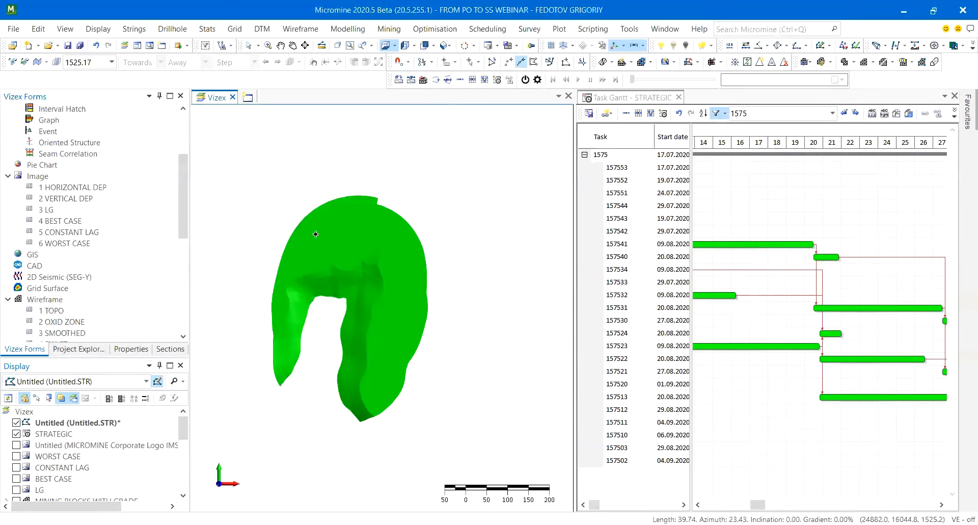
{"action": "key", "text": "Escape"}
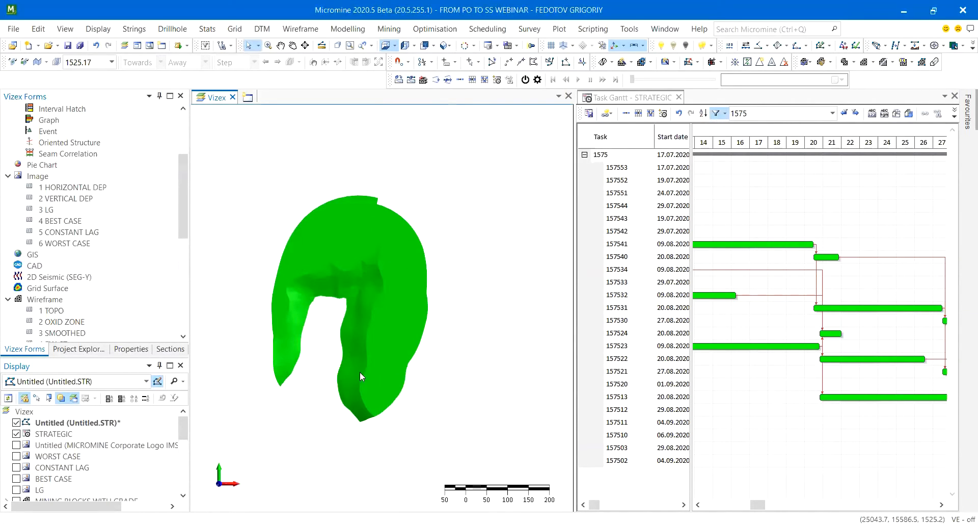
Set the sketched string's RL to 1530 and hide the STRATEGIC blocks.
{"action": "left_click", "coordinate": [131, 349]}
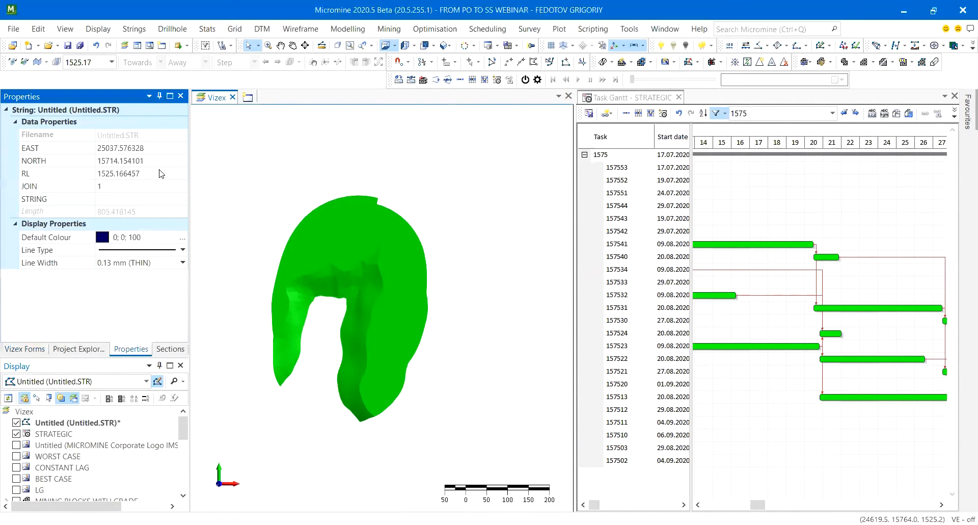
{"action": "left_click", "coordinate": [161, 173]}
{"action": "type", "text": "1530"}
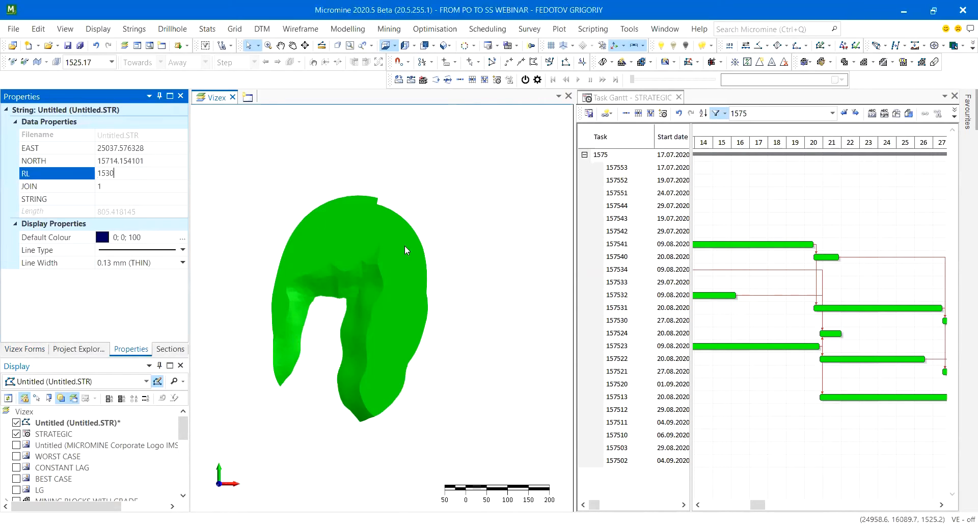
{"action": "key", "text": "Return"}
{"action": "left_click", "coordinate": [17, 435]}
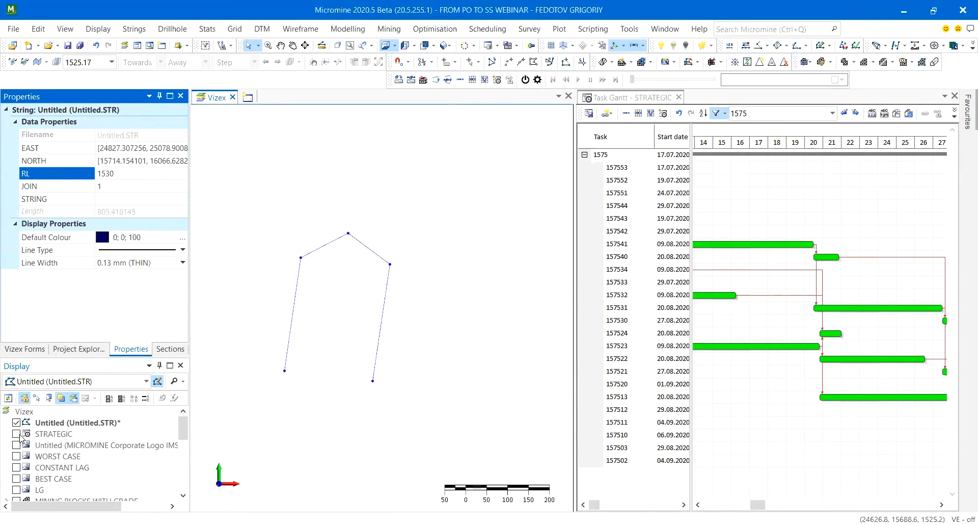
Set the string's RL to 1590 and display the STRATEGIC blocks again.
{"action": "left_click", "coordinate": [266, 274]}
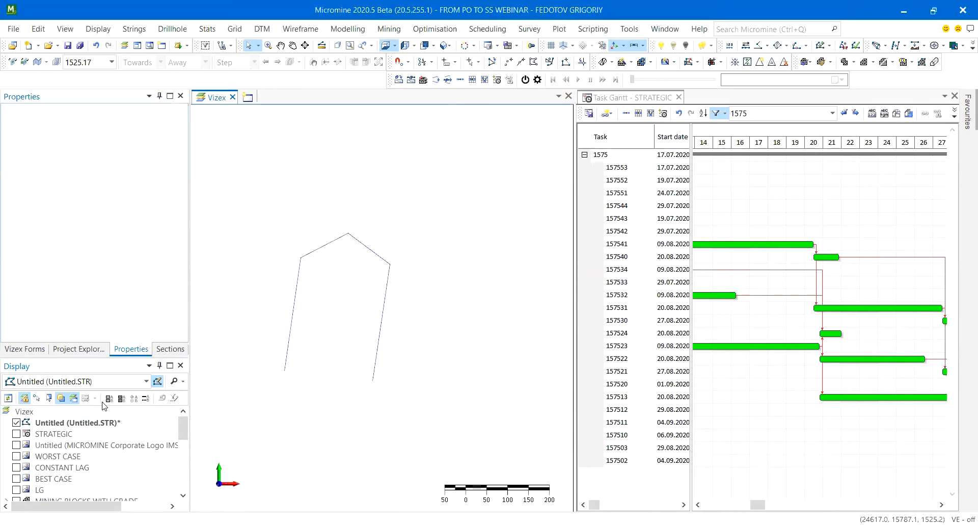
{"action": "left_click", "coordinate": [317, 257]}
{"action": "left_click", "coordinate": [66, 171]}
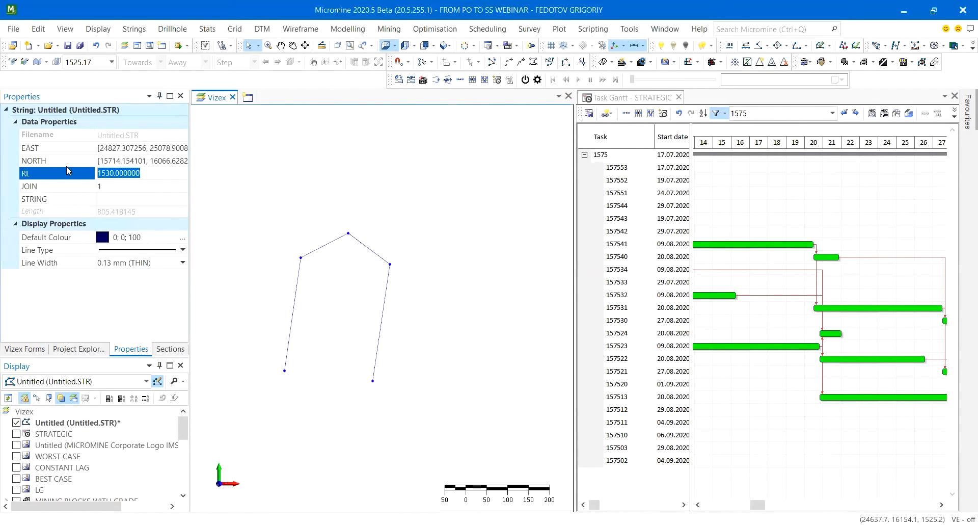
{"action": "type", "text": "1590"}
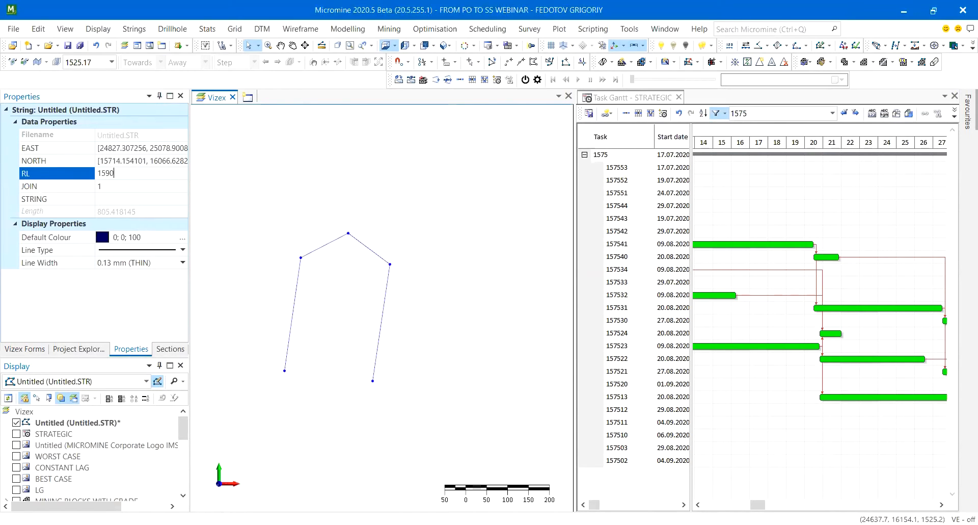
{"action": "key", "text": "Return"}
{"action": "left_click", "coordinate": [16, 433]}
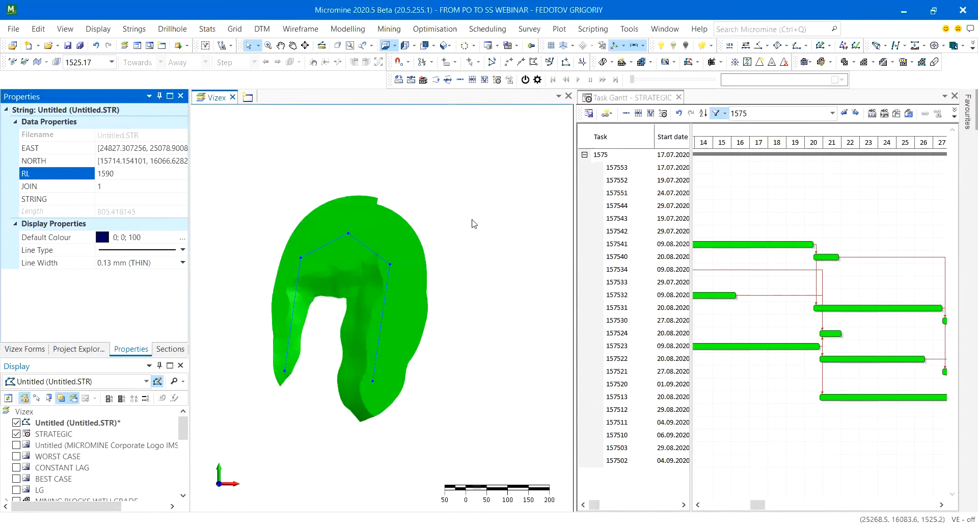
Inspect the string's path over the bench 1575 blocks and delete the string.
{"action": "right_click_drag", "start_coordinate": [417, 229], "coordinate": [456, 219]}
{"action": "key", "text": "Escape"}
{"action": "scroll", "coordinate": [320, 273], "scroll_direction": "up", "scroll_amount": 3}
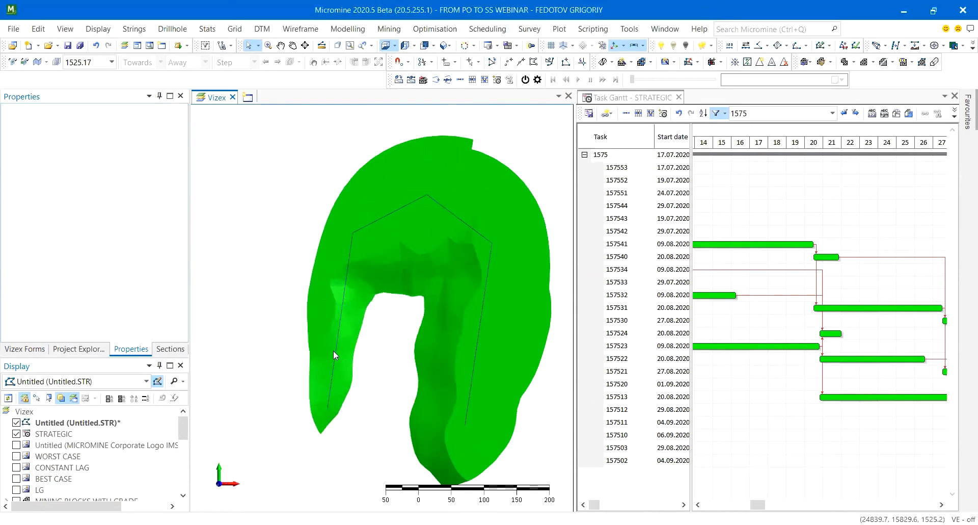
{"action": "left_click", "coordinate": [336, 361]}
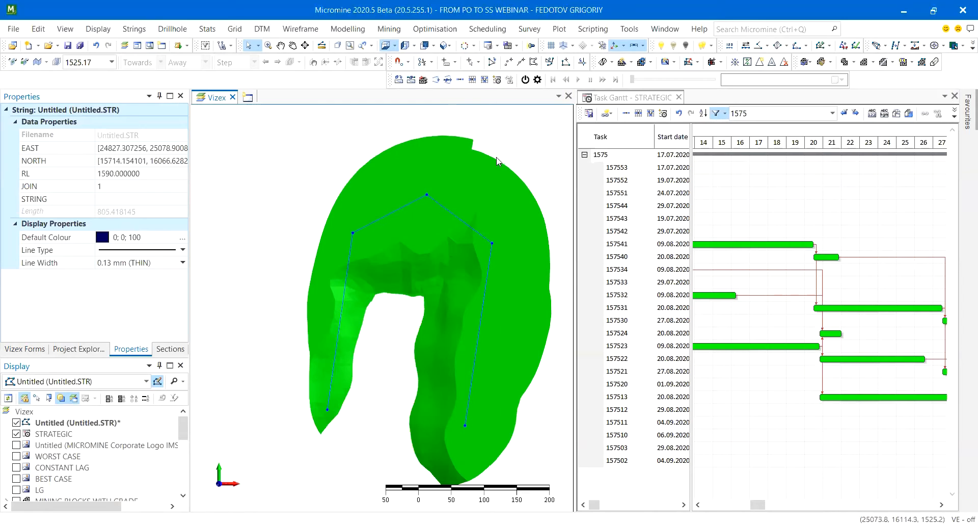
{"action": "mouse_move", "coordinate": [440, 179]}
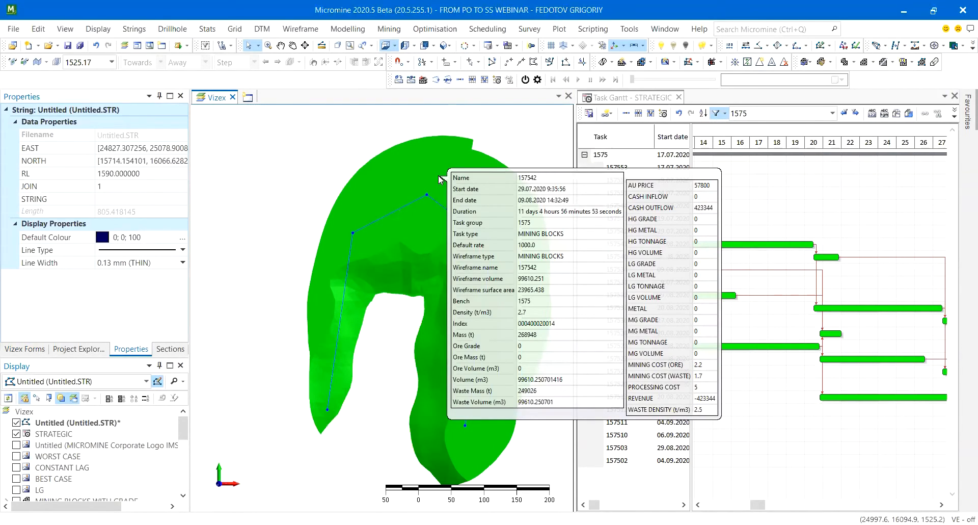
{"action": "middle_click_drag", "start_coordinate": [445, 160], "coordinate": [493, 178]}
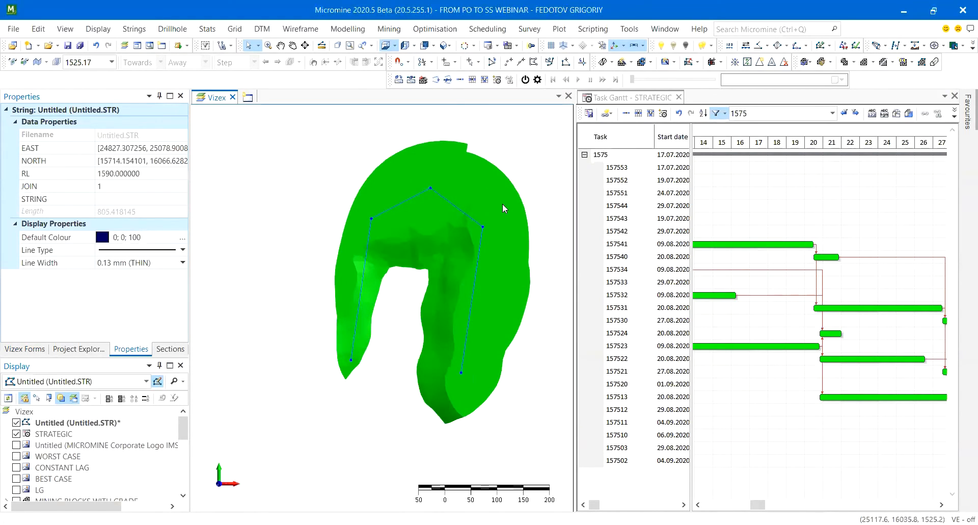
{"action": "key", "text": "Delete"}
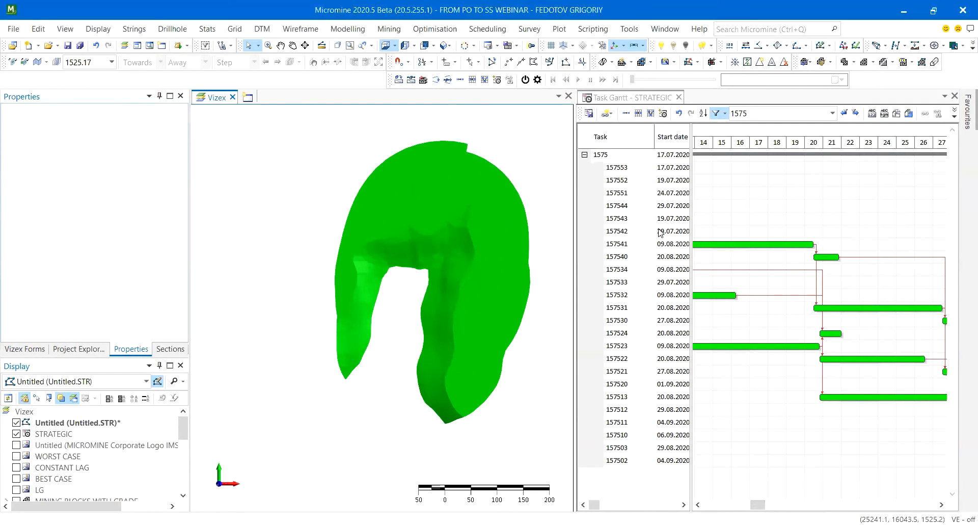
Close the STRATEGIC schedule without saving and open the existing STRATEGIC WITH DEPENDENCIES schedule.
{"action": "left_click", "coordinate": [679, 98]}
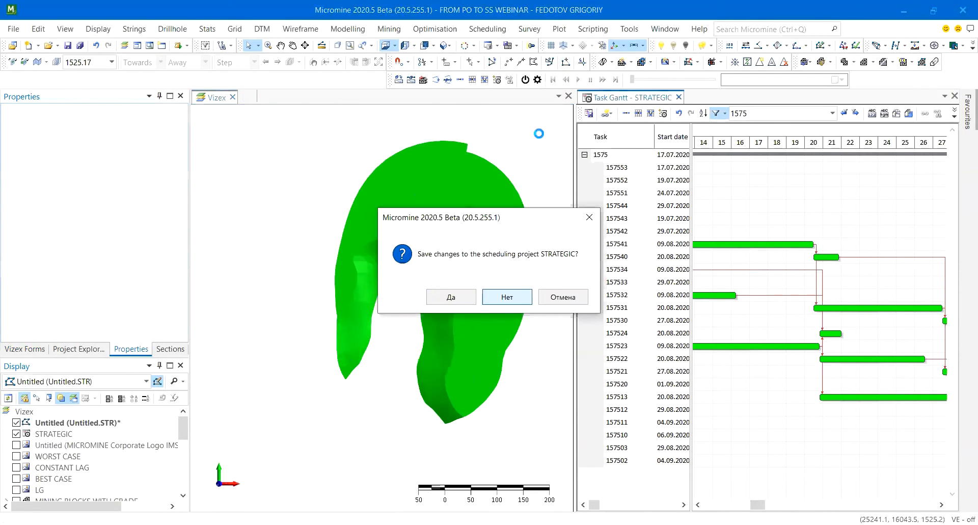
{"action": "left_click", "coordinate": [521, 301]}
{"action": "left_click", "coordinate": [487, 29]}
{"action": "left_click", "coordinate": [504, 61]}
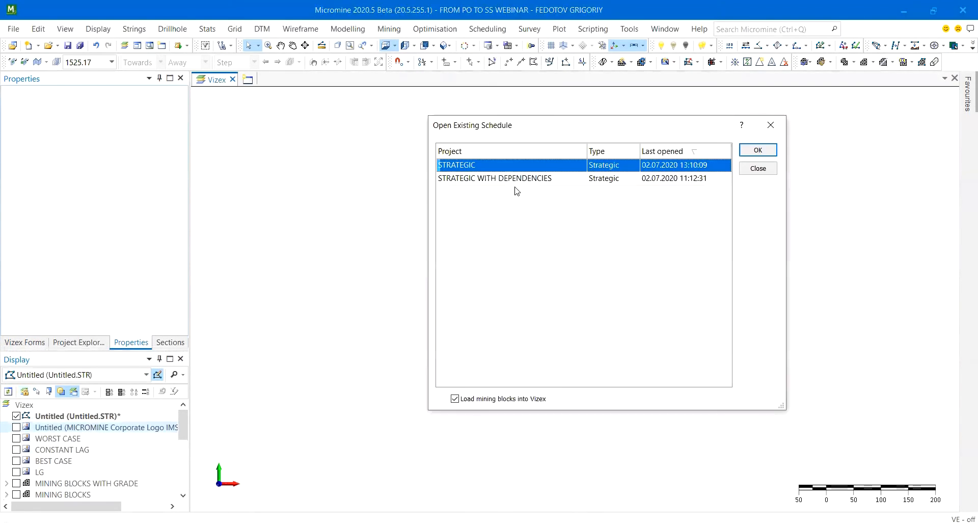
{"action": "left_click", "coordinate": [502, 178]}
{"action": "double_click", "coordinate": [502, 179]}
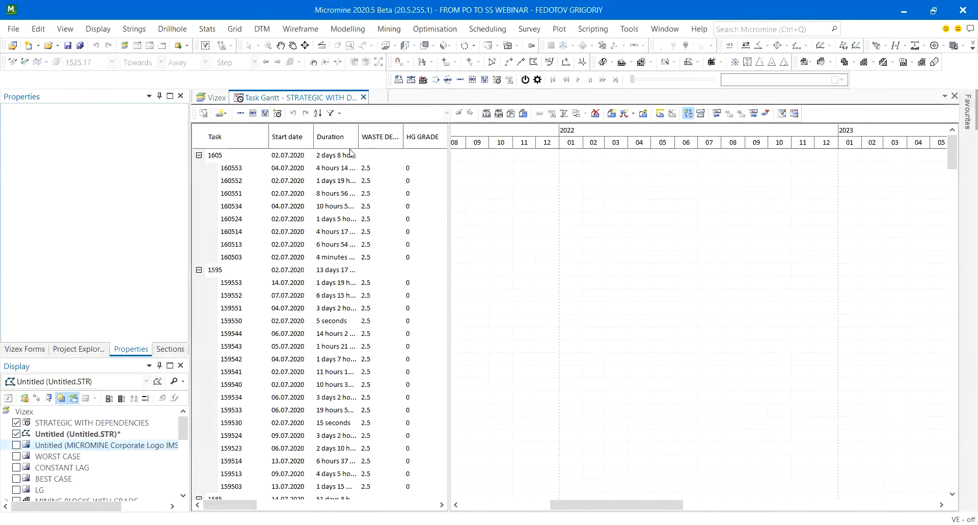
Open the Schedule Optimiser for the STRATEGIC WITH DEPENDENCIES tasks.
{"action": "left_click_drag", "start_coordinate": [566, 502], "coordinate": [456, 504]}
{"action": "scroll", "coordinate": [522, 312], "scroll_direction": "up", "scroll_amount": 2, "text": "ctrl"}
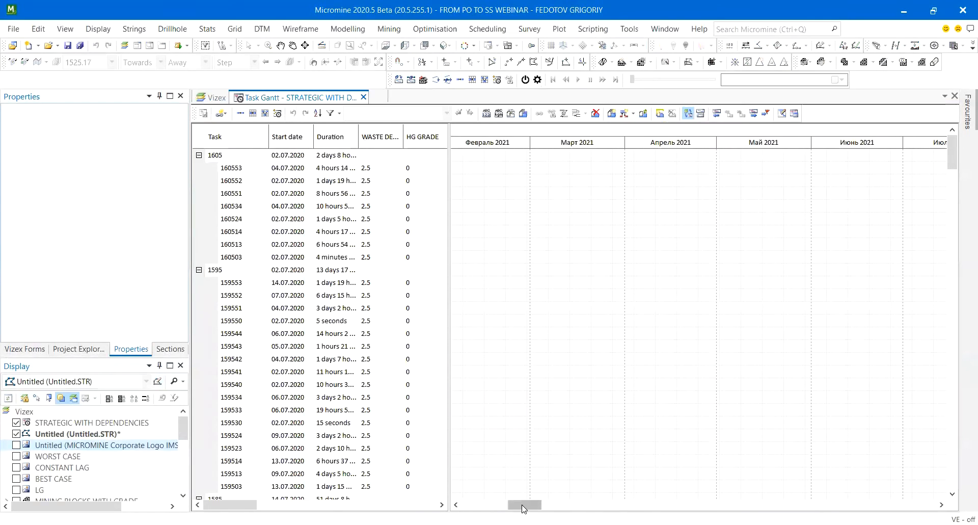
{"action": "left_click_drag", "start_coordinate": [525, 505], "coordinate": [476, 504]}
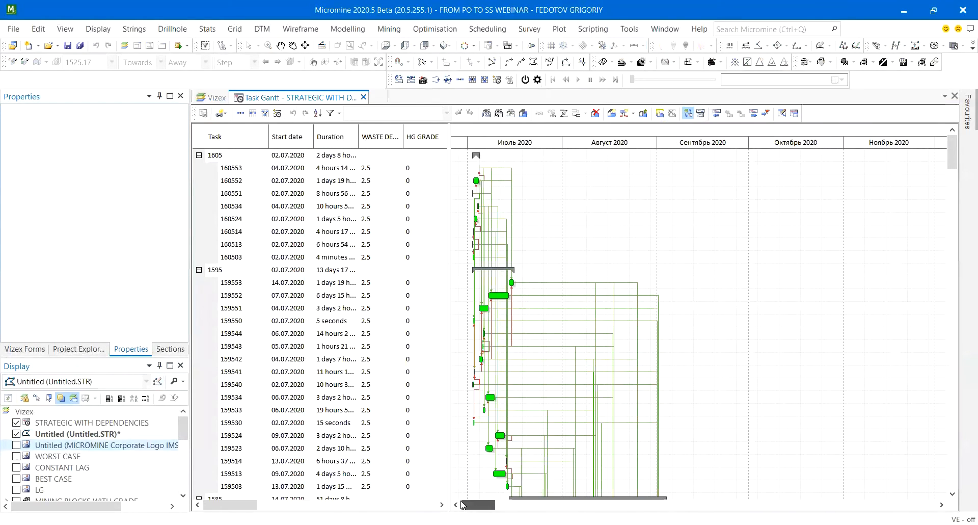
{"action": "left_click", "coordinate": [276, 113]}
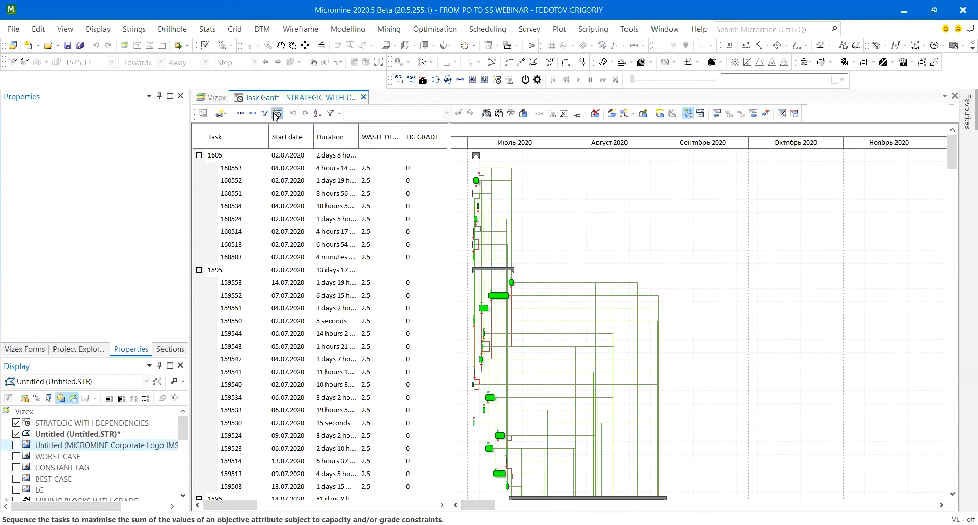
{"action": "left_click_drag", "start_coordinate": [415, 85], "coordinate": [586, 95]}
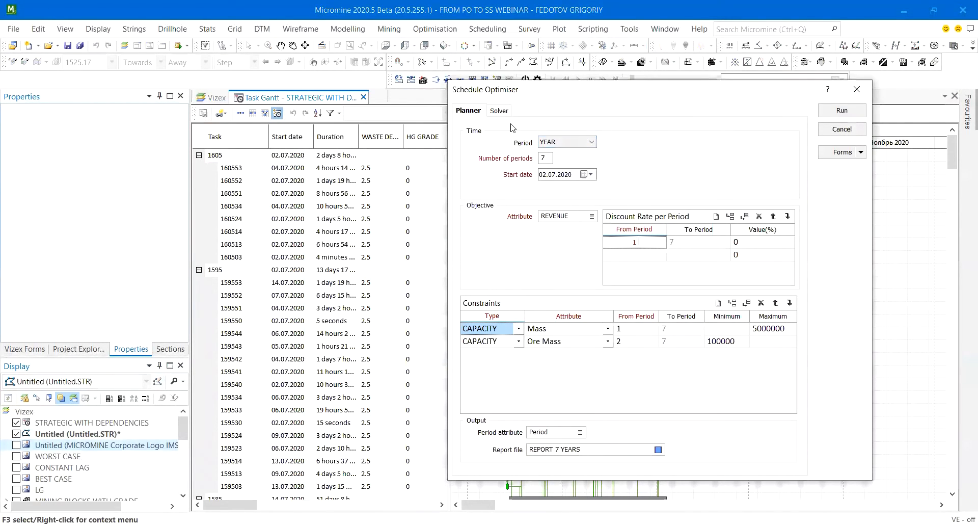
Examine the available period lengths and objective attributes in the optimiser, keeping YEAR and REVENUE.
{"action": "left_click", "coordinate": [574, 144]}
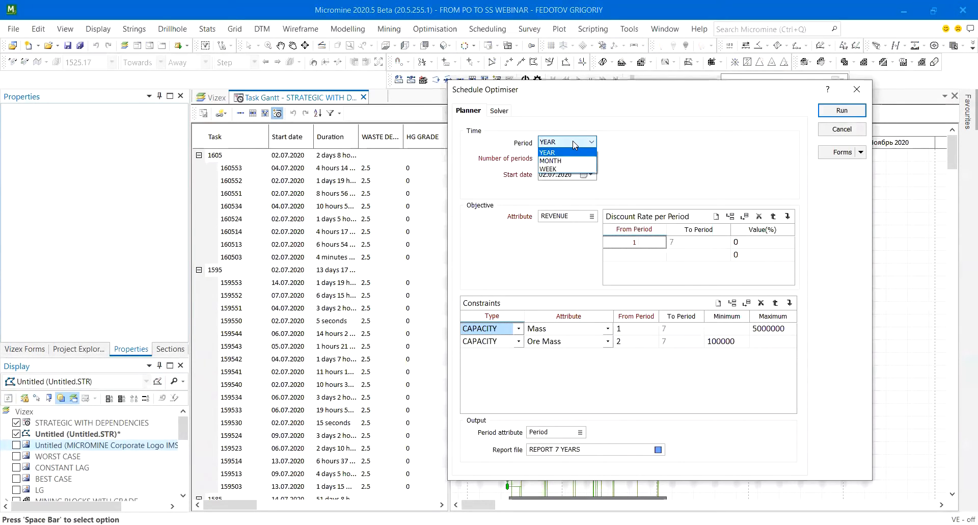
{"action": "left_click", "coordinate": [638, 144]}
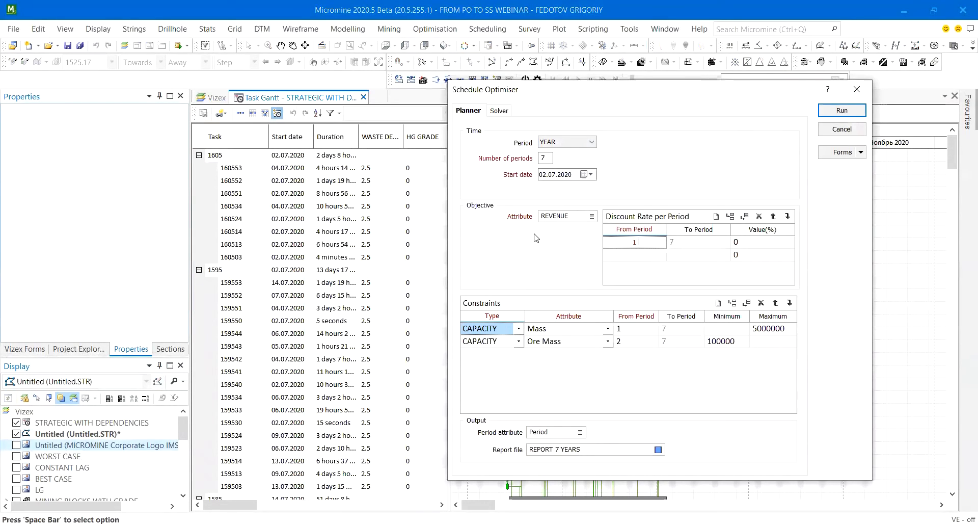
{"action": "double_click", "coordinate": [570, 213]}
{"action": "scroll", "coordinate": [465, 236], "scroll_direction": "down", "scroll_amount": 3}
{"action": "scroll", "coordinate": [444, 231], "scroll_direction": "up", "scroll_amount": 1}
{"action": "scroll", "coordinate": [443, 230], "scroll_direction": "up", "scroll_amount": 4}
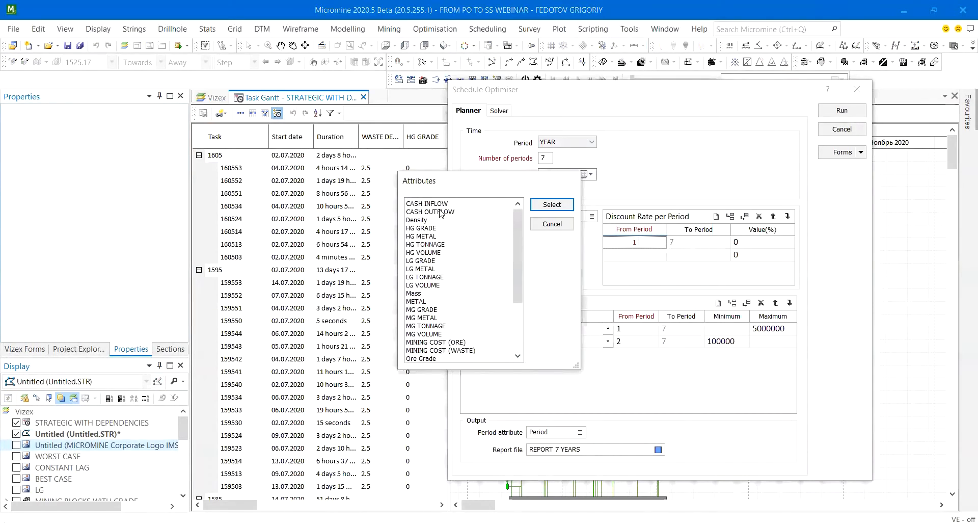
{"action": "left_click", "coordinate": [552, 223]}
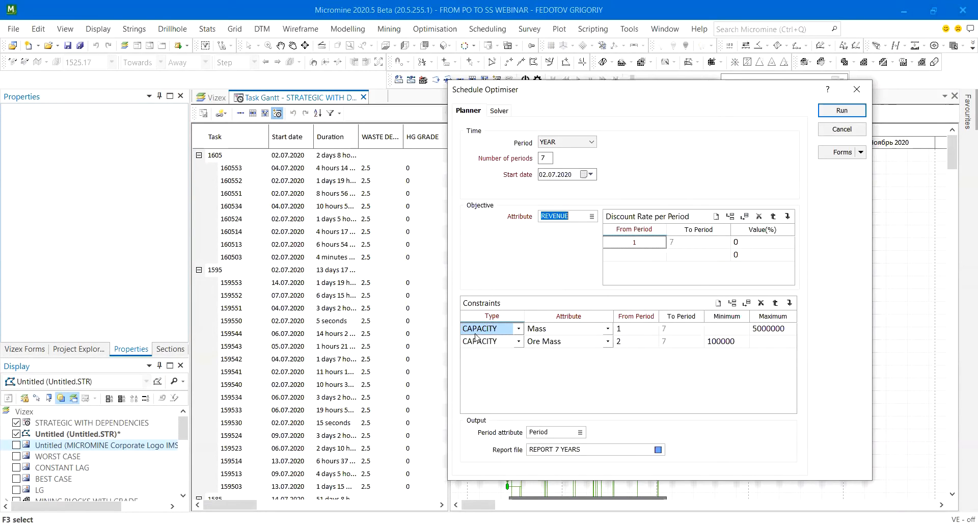
Remove the Ore Mass capacity constraint, keeping only the Mass constraint with its 5000000 maximum.
{"action": "left_click", "coordinate": [790, 347]}
{"action": "left_click", "coordinate": [761, 303]}
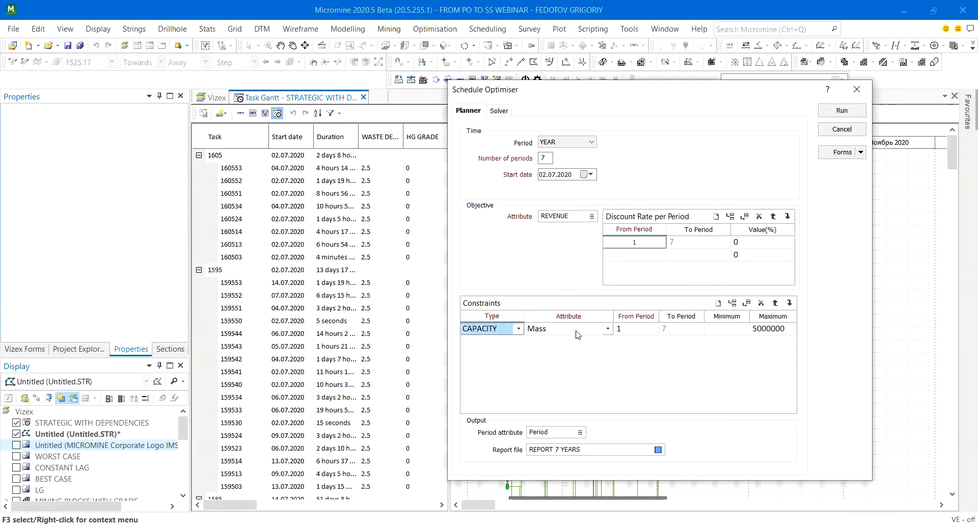
{"action": "double_click", "coordinate": [765, 328]}
{"action": "left_click_drag", "start_coordinate": [770, 328], "coordinate": [754, 328]}
{"action": "left_click", "coordinate": [645, 330]}
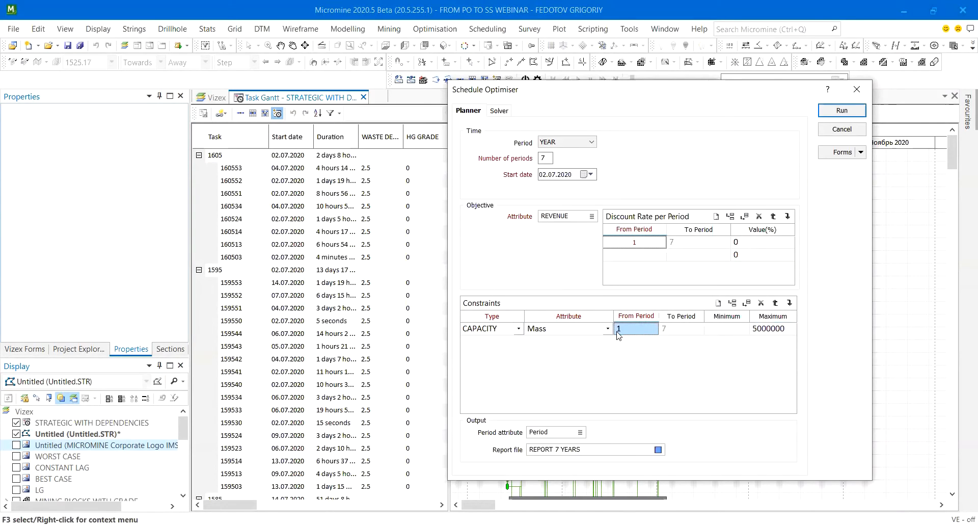
Run the schedule optimisation for 7 yearly periods, maximising REVENUE under the Mass capacity limit.
{"action": "left_click", "coordinate": [840, 111]}
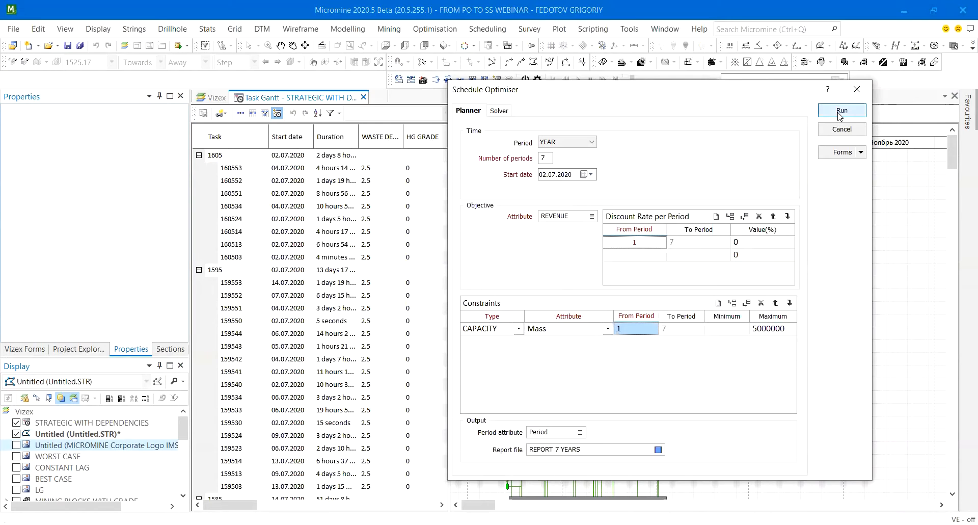
{"action": "left_click", "coordinate": [626, 287]}
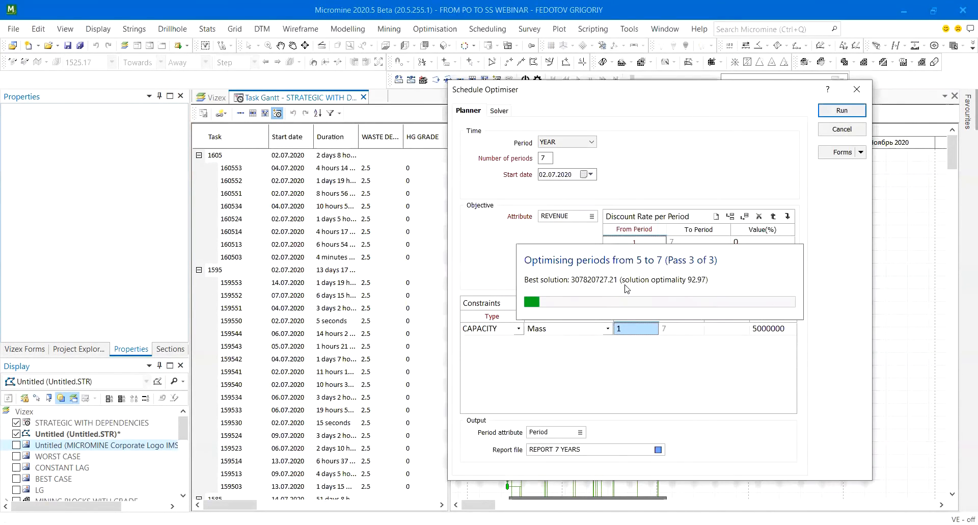
{"action": "left_click", "coordinate": [708, 313]}
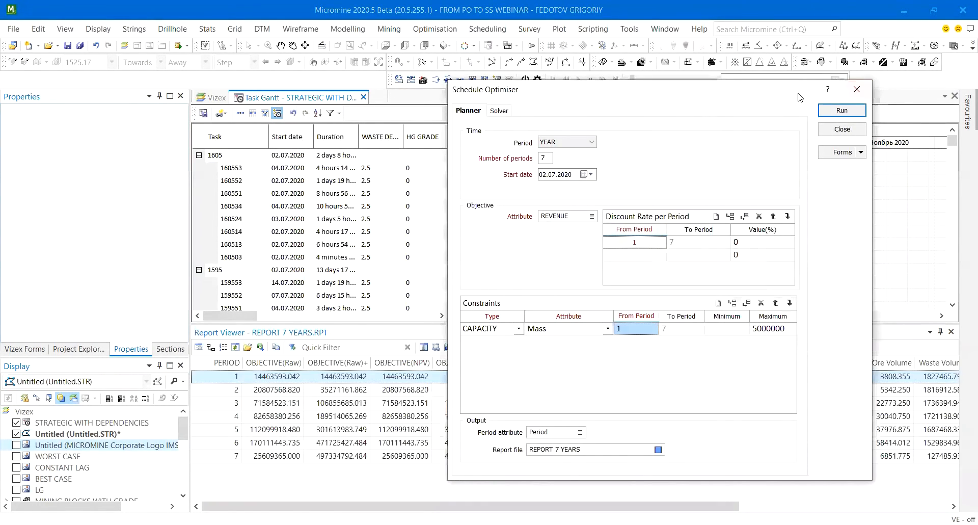
Collapse the optimiser dialog and examine the per-period masses, grades, revenue and cash flows in REPORT 7 YEARS.
{"action": "double_click", "coordinate": [798, 92]}
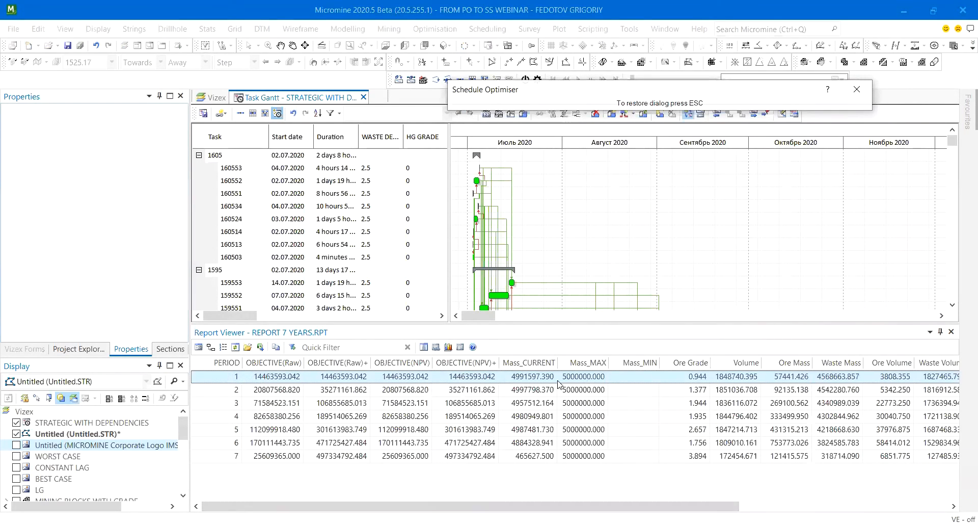
{"action": "left_click_drag", "start_coordinate": [600, 506], "coordinate": [637, 505]}
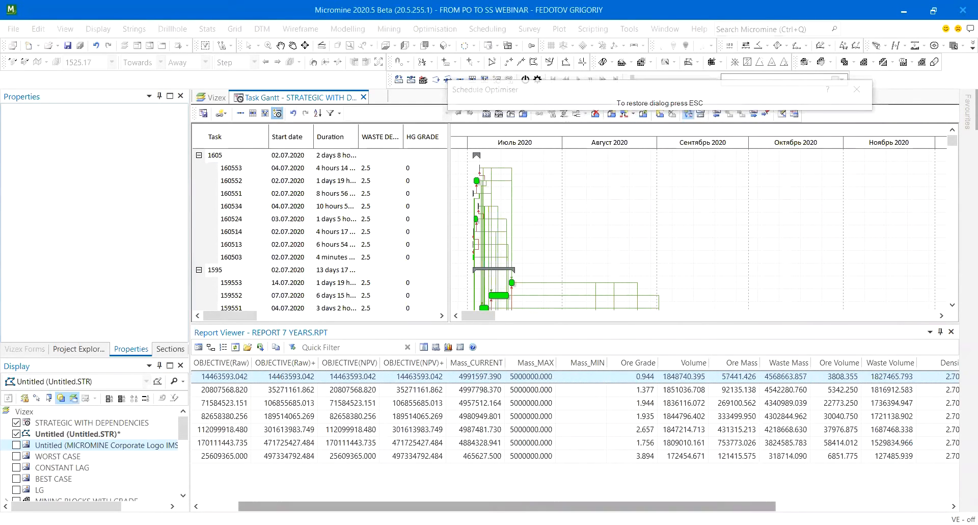
{"action": "left_click_drag", "start_coordinate": [613, 505], "coordinate": [710, 505]}
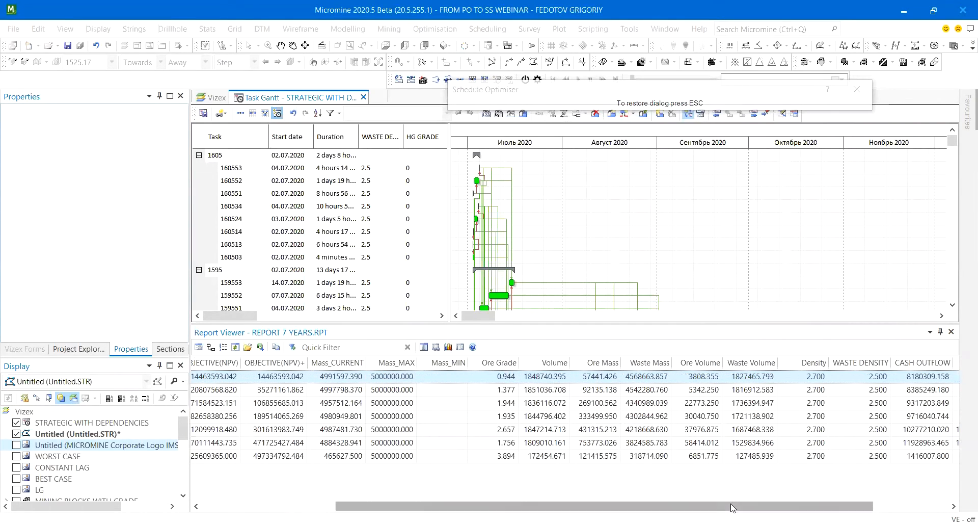
{"action": "left_click_drag", "start_coordinate": [731, 504], "coordinate": [839, 504]}
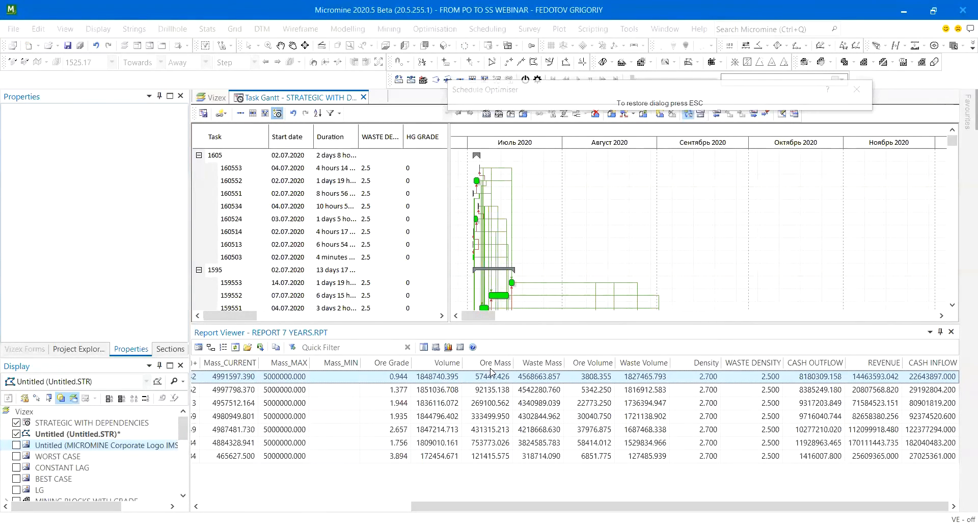
Add a CAPACITY constraint on Ore Mass from period 2 with a minimum of 100000 in the Schedule Optimiser.
{"action": "key", "text": "Escape"}
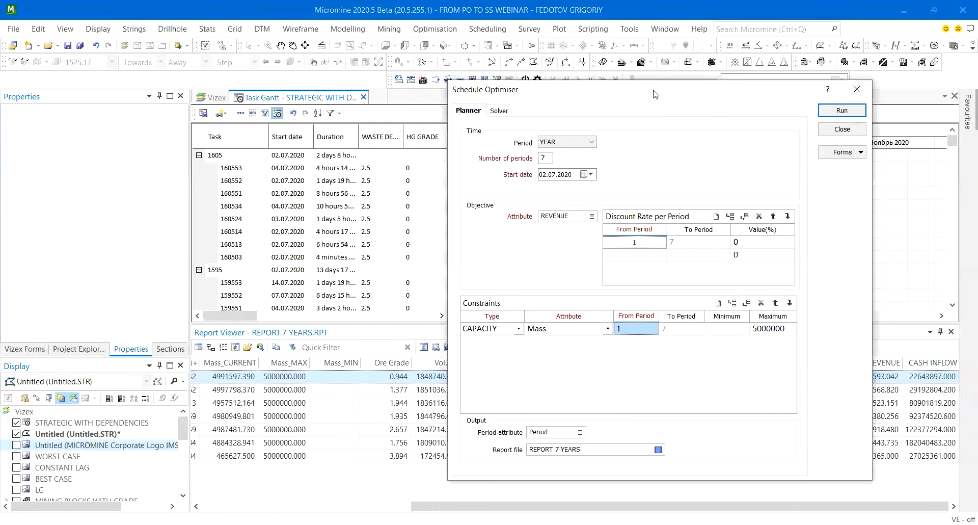
{"action": "left_click_drag", "start_coordinate": [655, 94], "coordinate": [214, 82]}
{"action": "left_click", "coordinate": [285, 318]}
{"action": "left_click", "coordinate": [287, 327]}
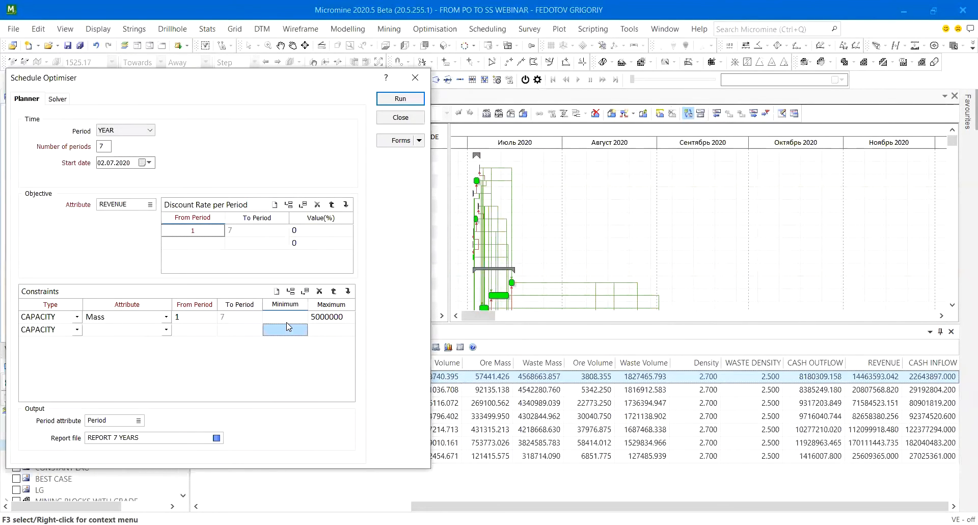
{"action": "left_click", "coordinate": [166, 329]}
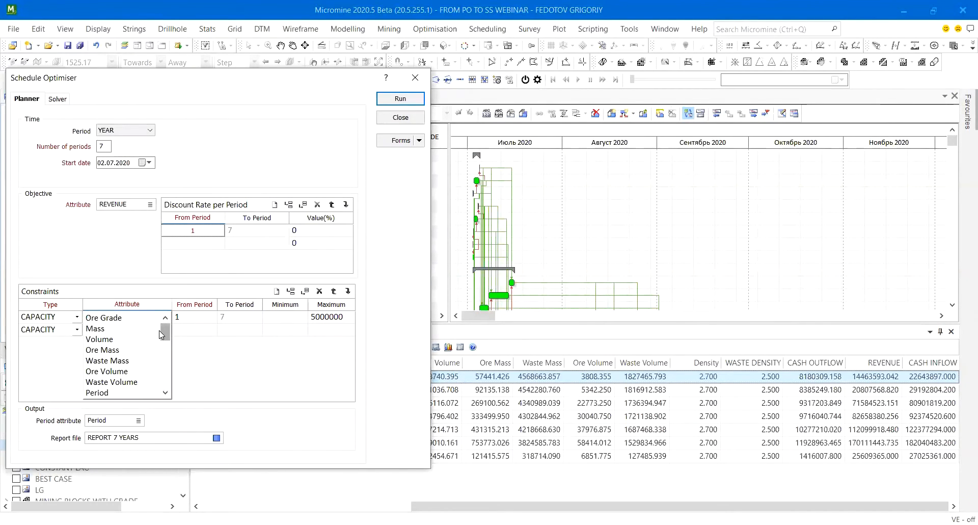
{"action": "left_click", "coordinate": [105, 349]}
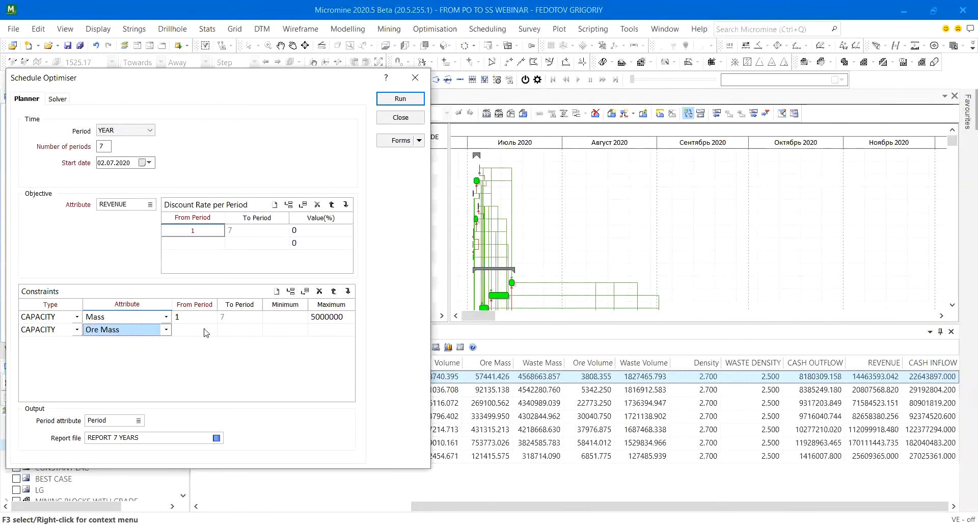
{"action": "left_click", "coordinate": [210, 335]}
{"action": "type", "text": "2"}
{"action": "left_click", "coordinate": [296, 335]}
{"action": "type", "text": "100000"}
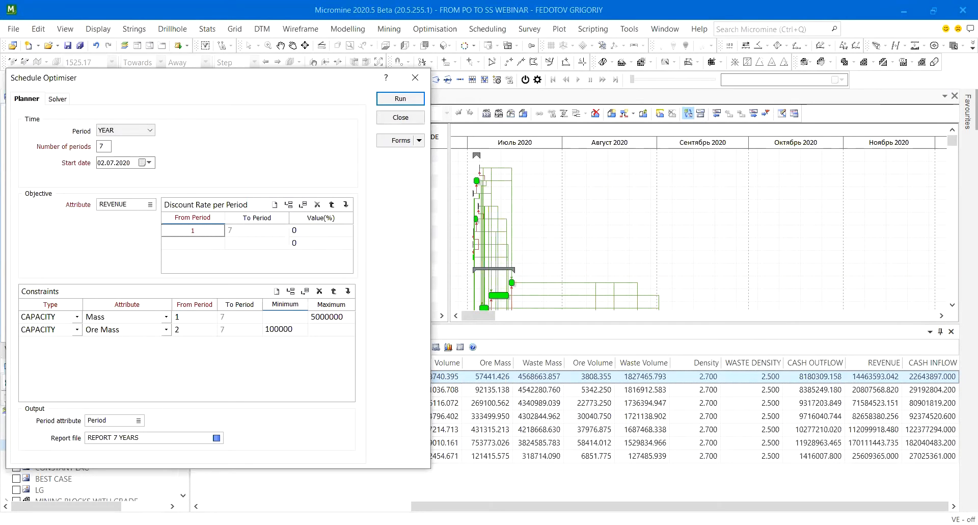
{"action": "left_click", "coordinate": [320, 336]}
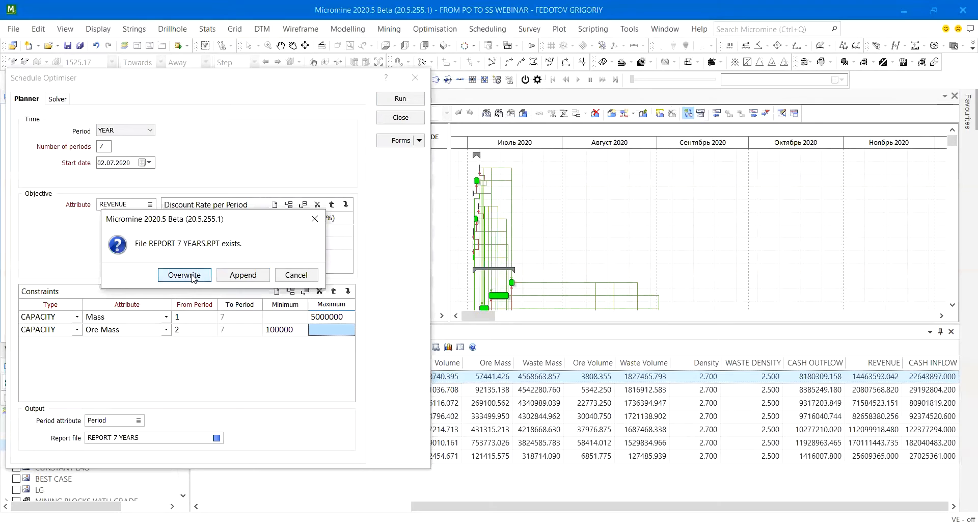
Run the schedule optimisation, overwriting REPORT 7 YEARS, and examine the ore mass reported for each period.
{"action": "left_click", "coordinate": [194, 276]}
{"action": "left_click", "coordinate": [267, 308]}
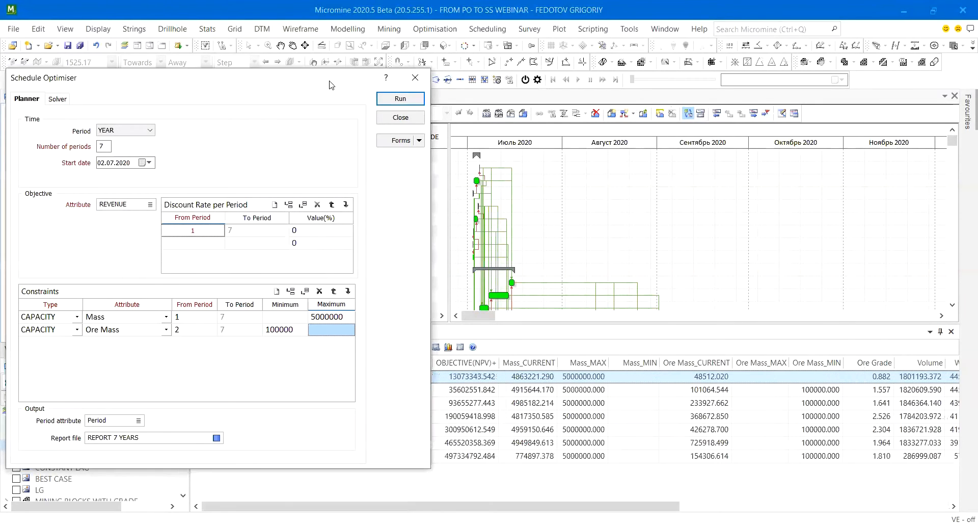
{"action": "left_click_drag", "start_coordinate": [672, 504], "coordinate": [748, 505]}
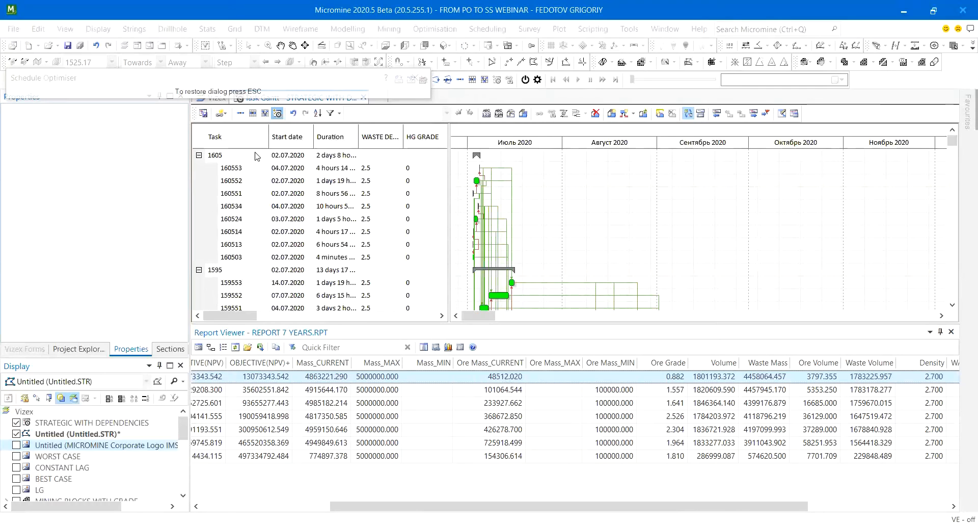
Review the Mass and Ore Mass constraints in the optimiser and try adding a GRADE constraint on Ore Grade.
{"action": "key", "text": "Escape"}
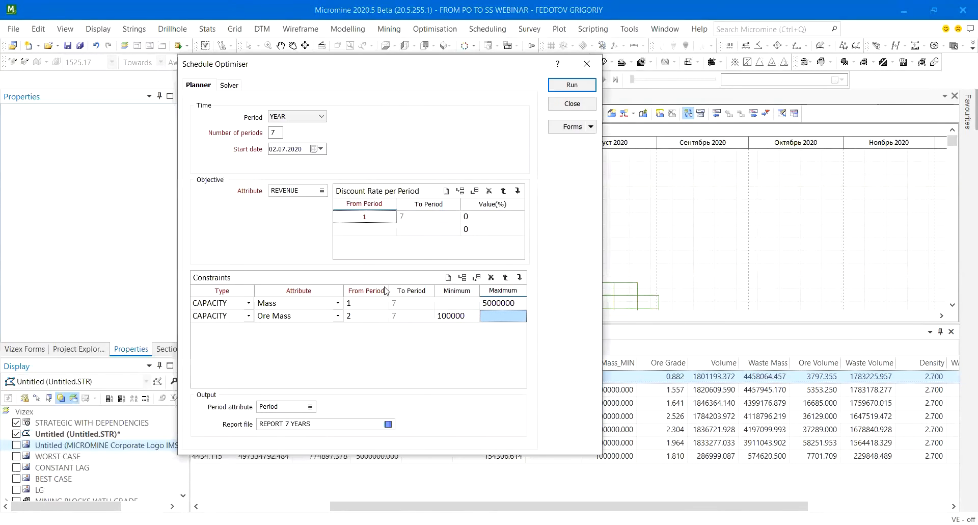
{"action": "left_click_drag", "start_coordinate": [221, 304], "coordinate": [520, 306]}
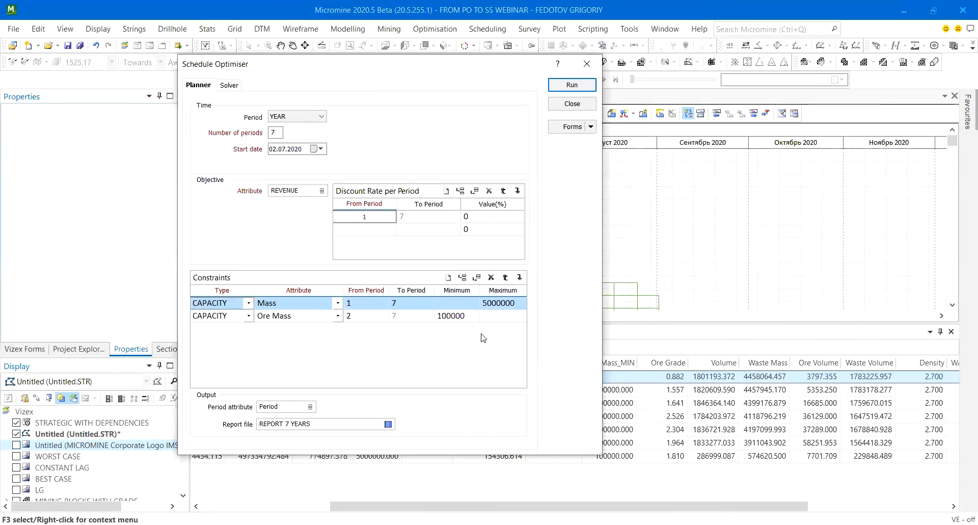
{"action": "left_click", "coordinate": [506, 317]}
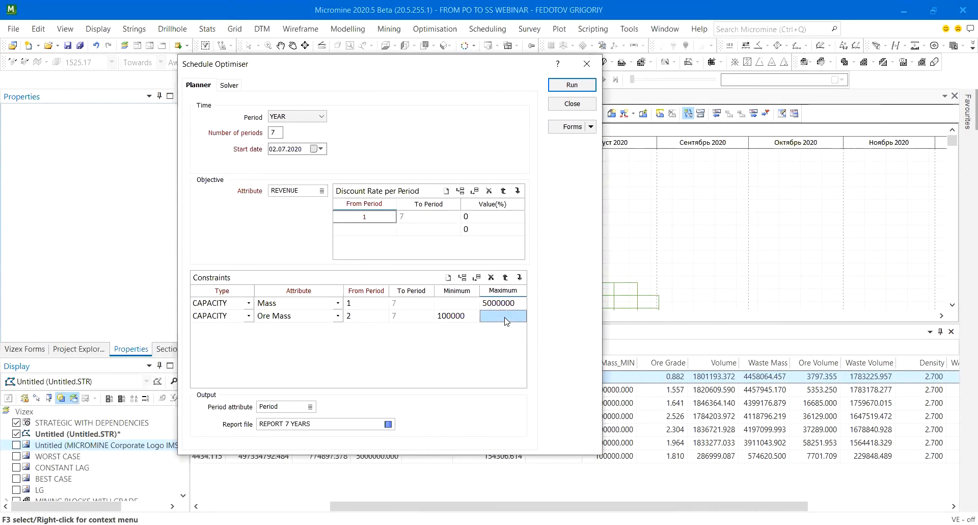
{"action": "left_click", "coordinate": [437, 329]}
{"action": "left_click", "coordinate": [249, 329]}
{"action": "left_click", "coordinate": [234, 352]}
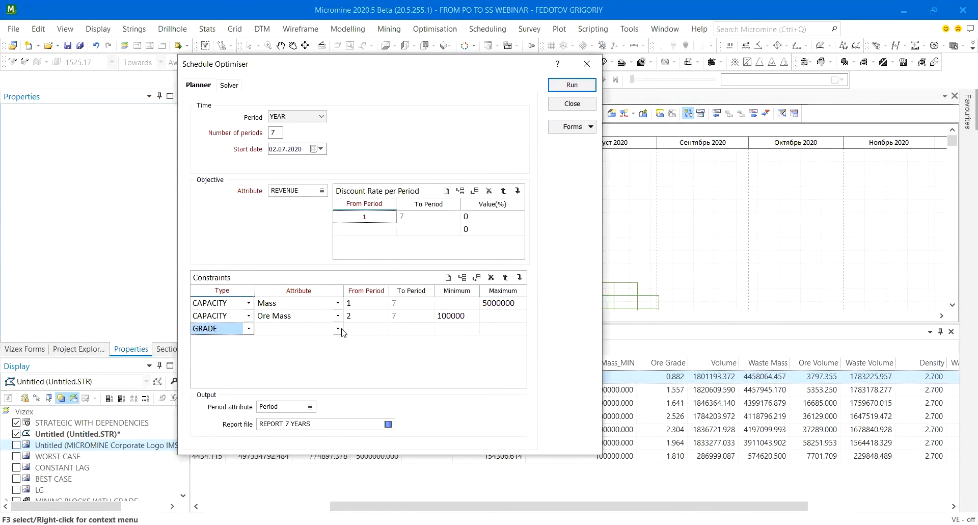
{"action": "left_click", "coordinate": [339, 331]}
{"action": "scroll", "coordinate": [288, 328], "scroll_direction": "down", "scroll_amount": 2}
{"action": "scroll", "coordinate": [288, 328], "scroll_direction": "up", "scroll_amount": 2}
{"action": "left_click", "coordinate": [279, 304]}
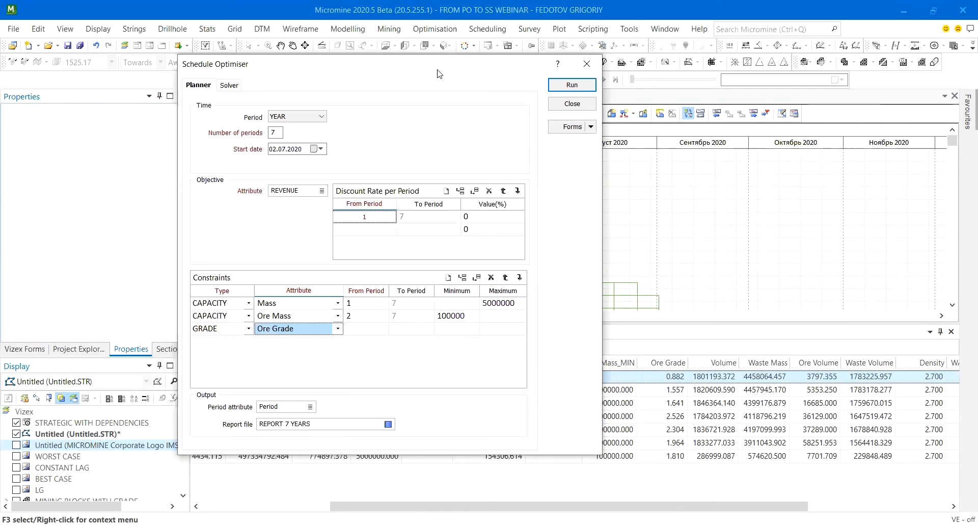
{"action": "left_click_drag", "start_coordinate": [437, 74], "coordinate": [360, 47]}
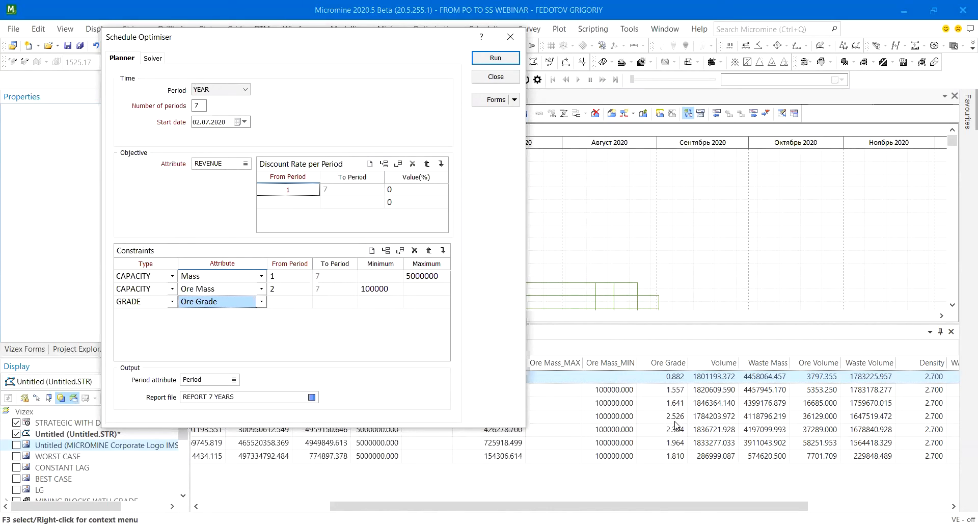
Set the Ore Grade constraint to start from period 4 with a minimum of 2, and close the optimiser without running it.
{"action": "left_click", "coordinate": [285, 306]}
{"action": "type", "text": "4"}
{"action": "left_click", "coordinate": [381, 303]}
{"action": "type", "text": "2"}
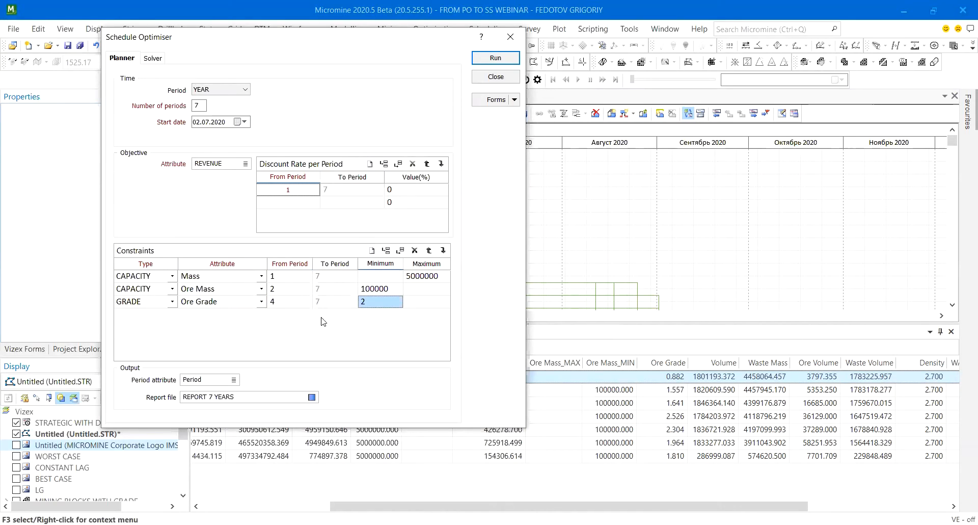
{"action": "left_click", "coordinate": [122, 306]}
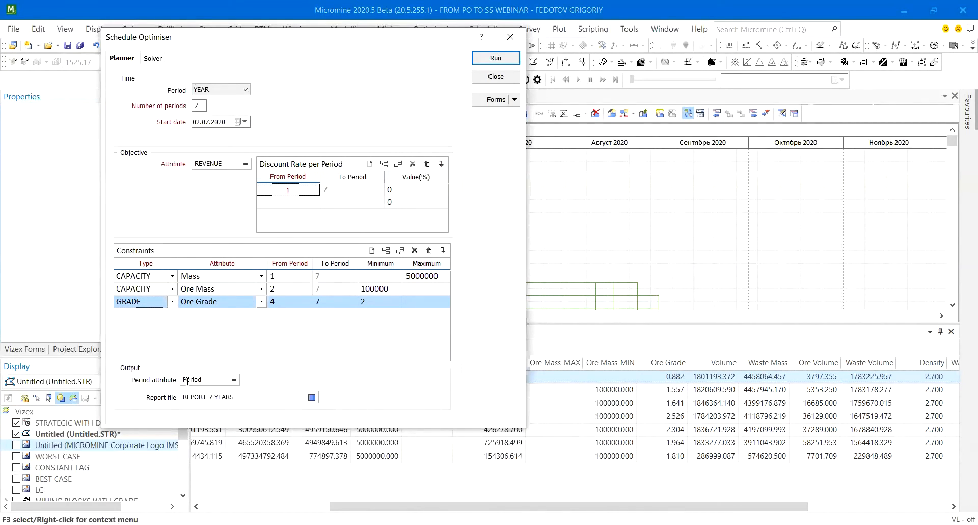
{"action": "left_click", "coordinate": [510, 37]}
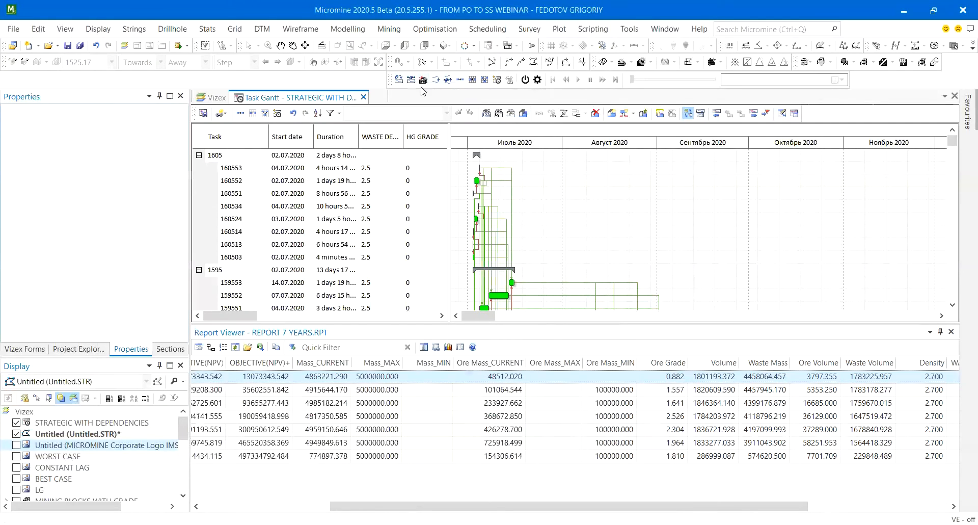
Plot Waste Mass, Ore Mass_CURRENT and REVENUE by PERIOD from REPORT 7 YEARS.RPT in a multi-purpose chart and inspect the period 1 record.
{"action": "left_click", "coordinate": [100, 30]}
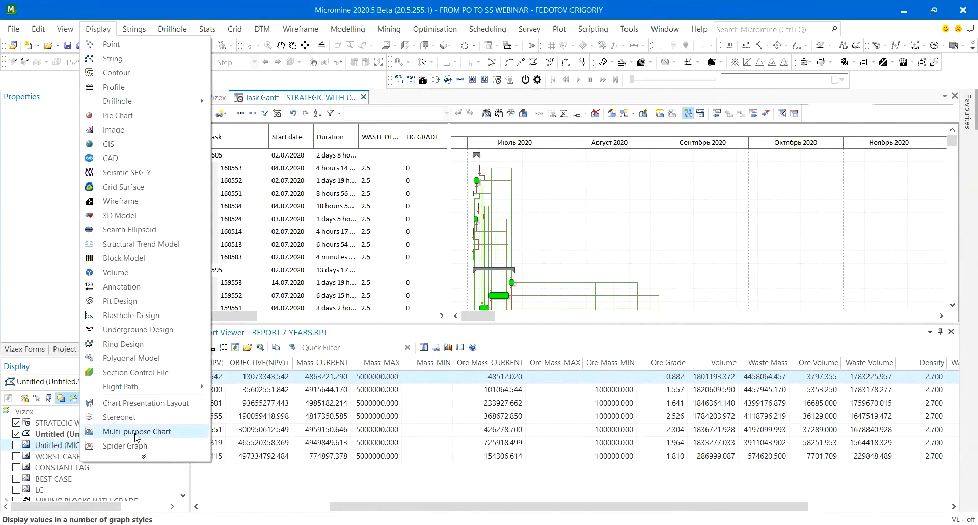
{"action": "left_click", "coordinate": [157, 432]}
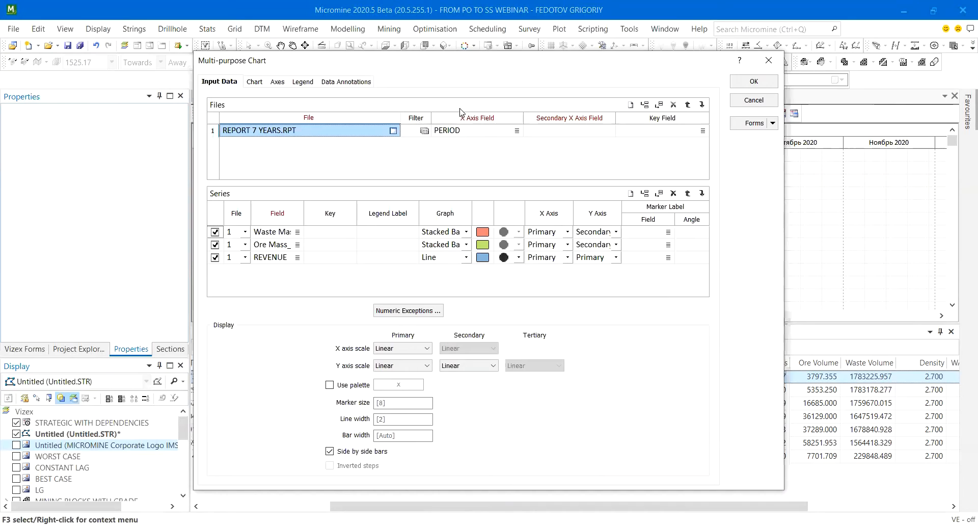
{"action": "left_click_drag", "start_coordinate": [304, 212], "coordinate": [334, 212]}
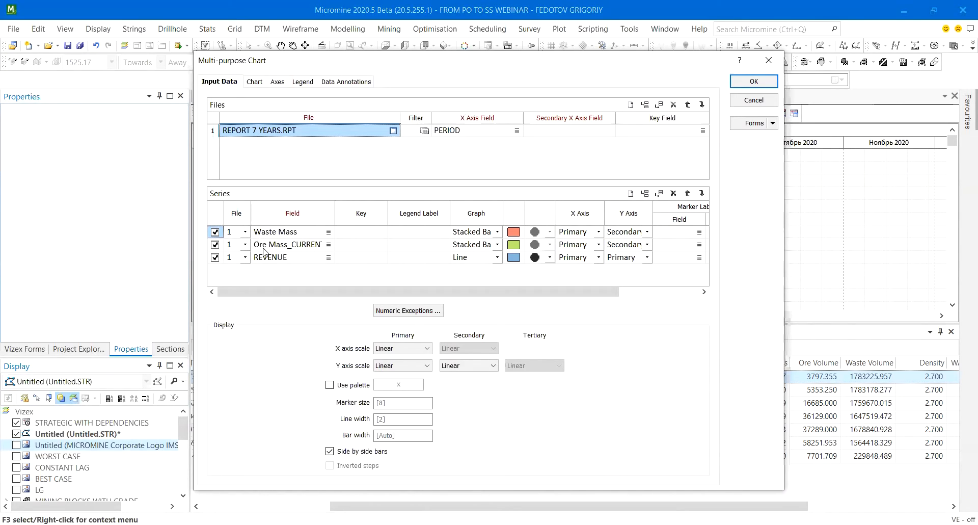
{"action": "left_click", "coordinate": [294, 233]}
{"action": "left_click", "coordinate": [293, 246]}
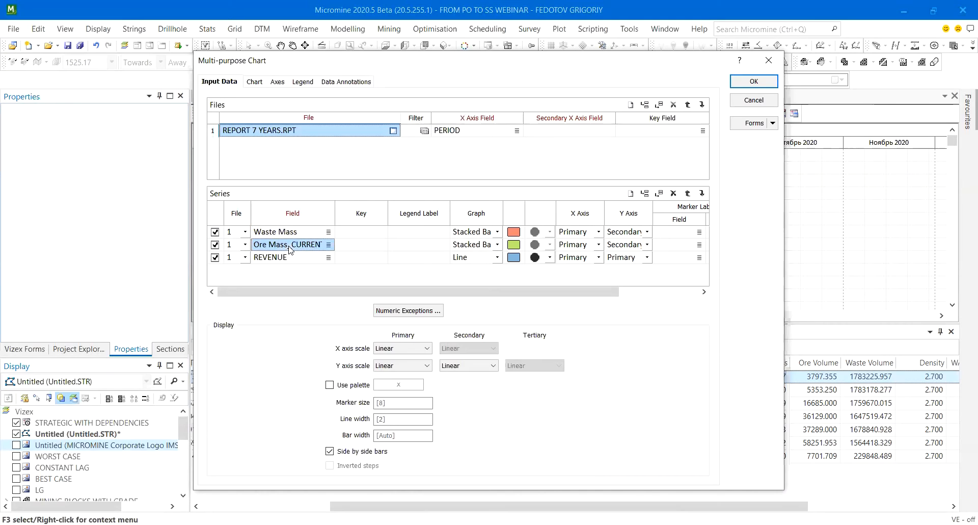
{"action": "left_click", "coordinate": [279, 259]}
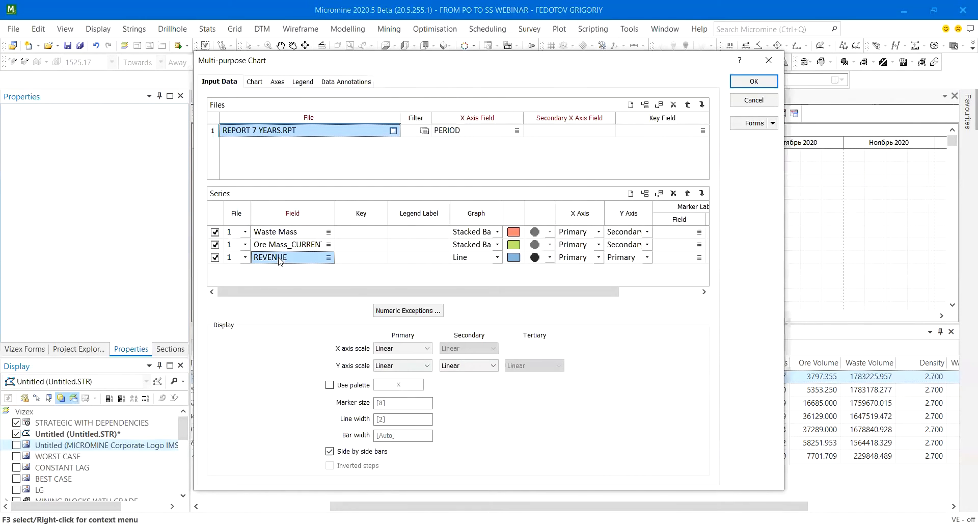
{"action": "left_click", "coordinate": [754, 83]}
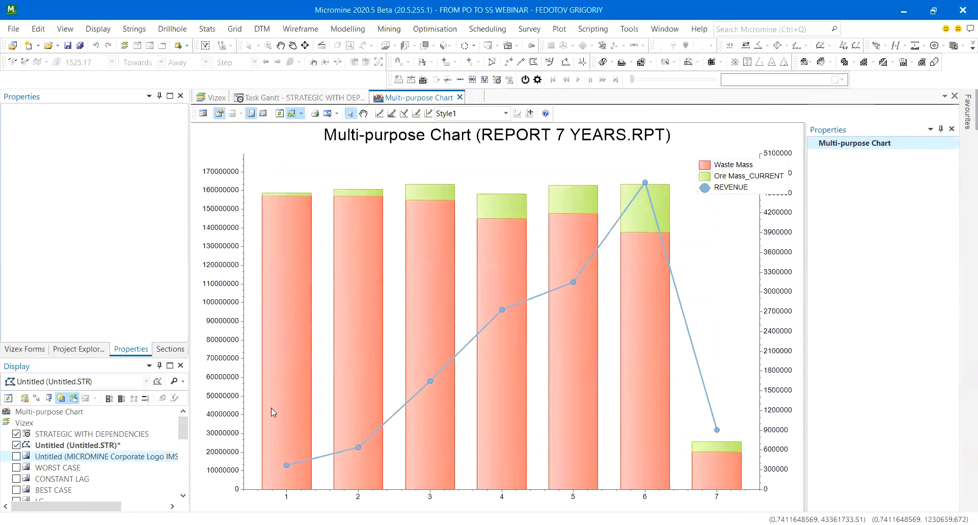
{"action": "left_click", "coordinate": [300, 246]}
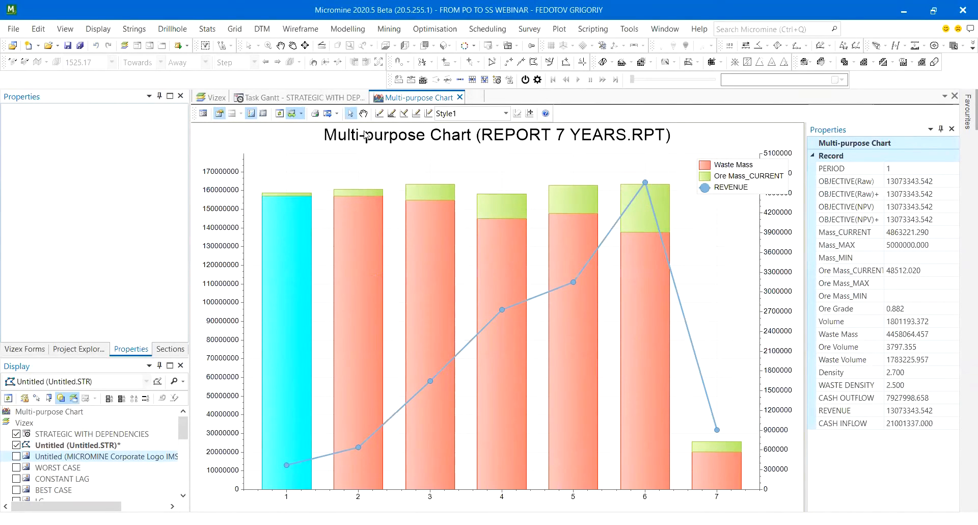
Align the chart's legend horizontally to Left outside, apply the change, and reselect the period 1 waste bar.
{"action": "left_click", "coordinate": [203, 113]}
{"action": "left_click", "coordinate": [352, 82]}
{"action": "left_click", "coordinate": [309, 85]}
{"action": "left_click", "coordinate": [233, 131]}
{"action": "left_click", "coordinate": [754, 179]}
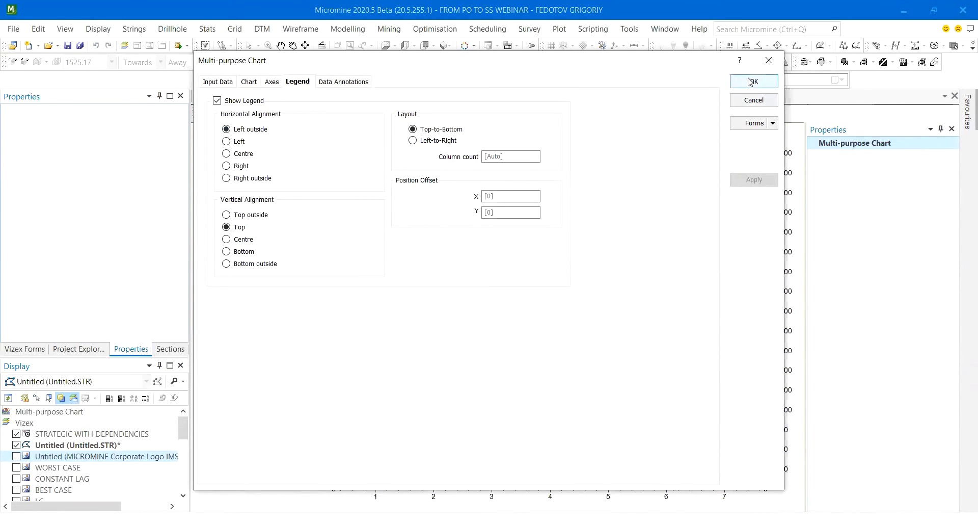
{"action": "left_click", "coordinate": [752, 81]}
{"action": "left_click", "coordinate": [378, 250]}
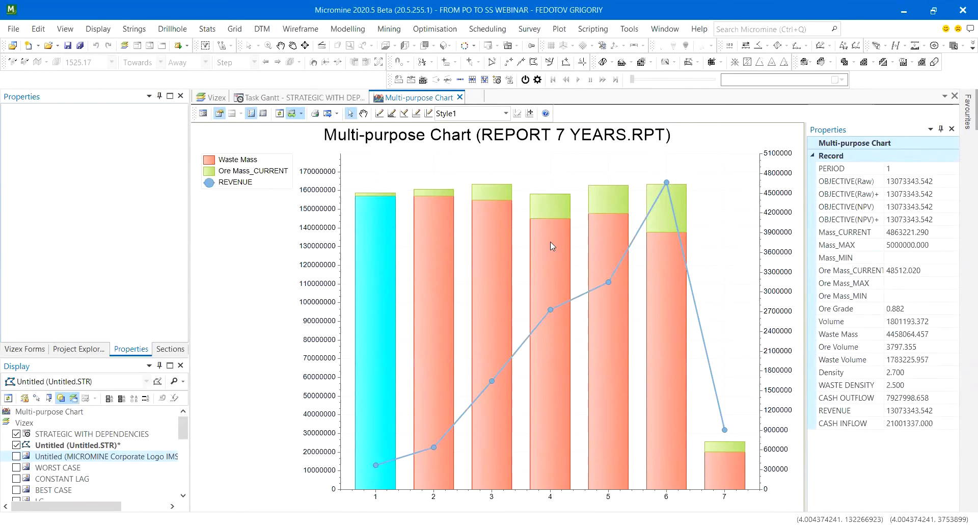
{"action": "left_click", "coordinate": [305, 97]}
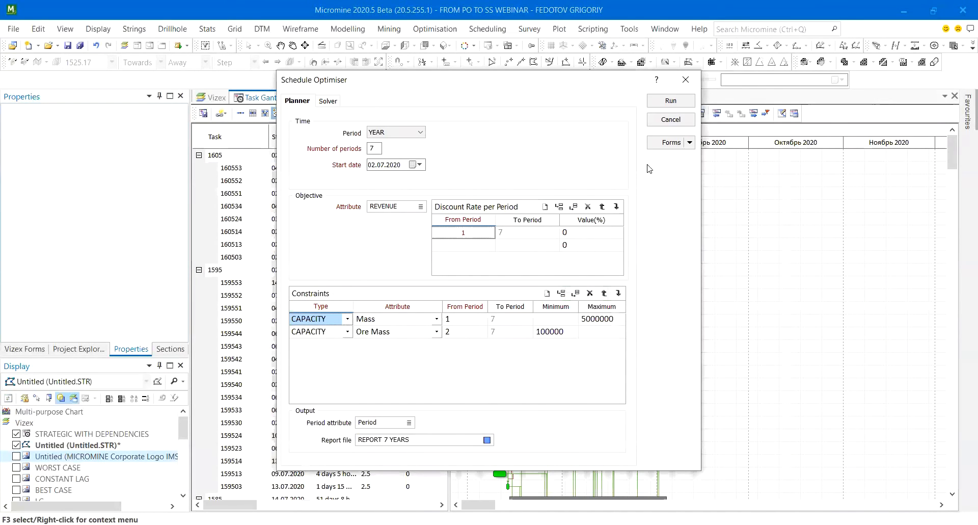
{"action": "left_click", "coordinate": [687, 80]}
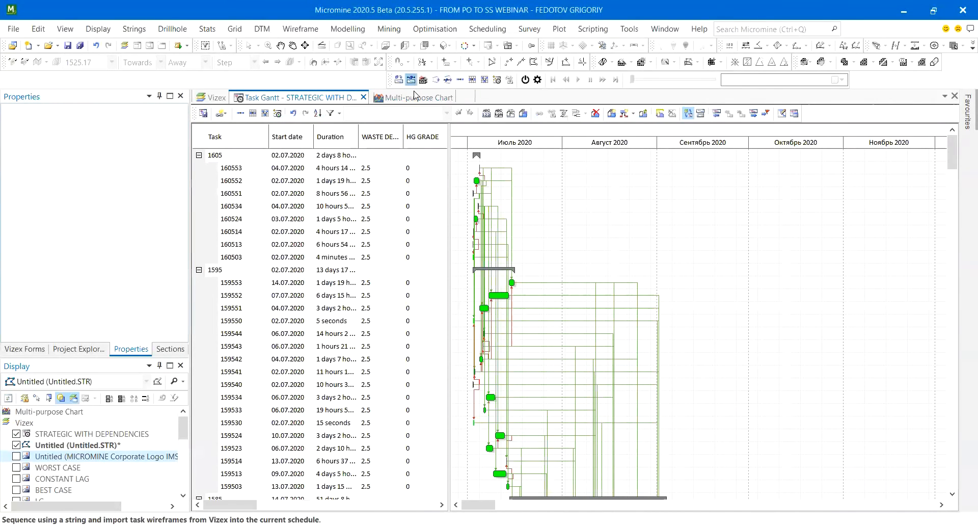
{"action": "left_click", "coordinate": [411, 80]}
{"action": "left_click", "coordinate": [664, 80]}
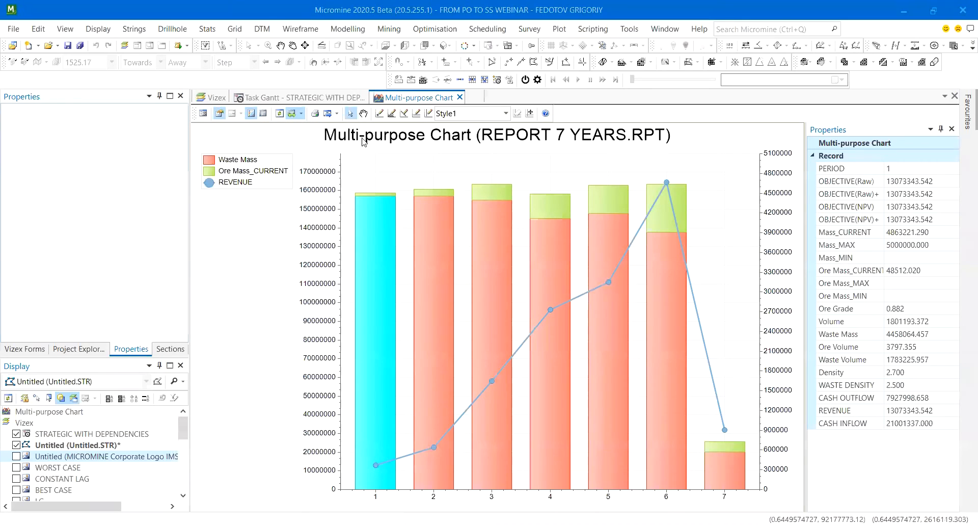
Hide the Untitled (Untitled.STR) string layer in Vizex and open the display options of STRATEGIC WITH DEPENDENCIES.
{"action": "left_click", "coordinate": [211, 96]}
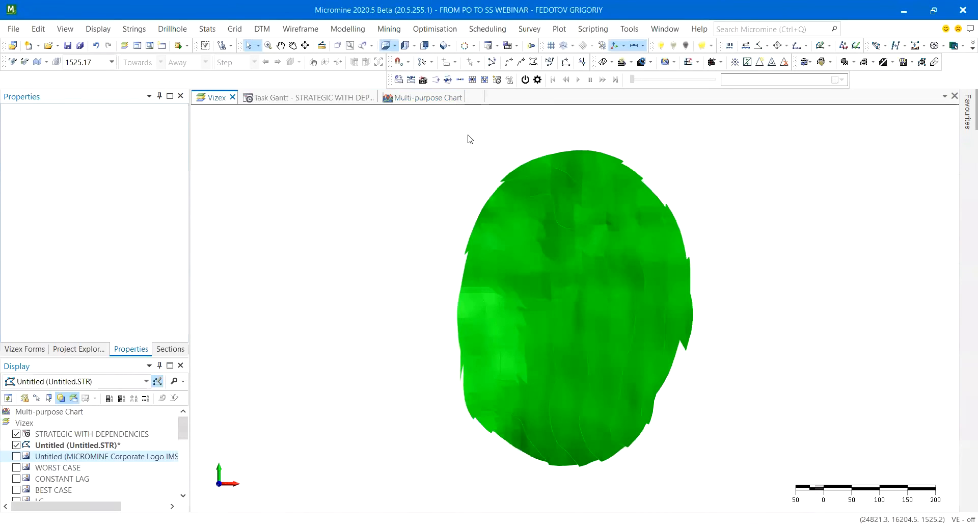
{"action": "left_click", "coordinate": [16, 445]}
{"action": "left_click", "coordinate": [60, 438]}
{"action": "double_click", "coordinate": [60, 438]}
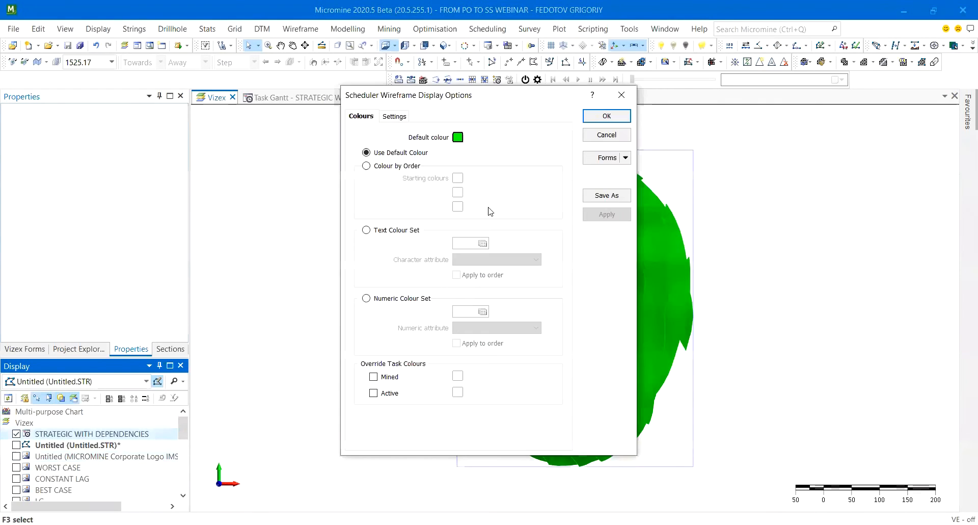
{"action": "left_click_drag", "start_coordinate": [488, 99], "coordinate": [791, 109]}
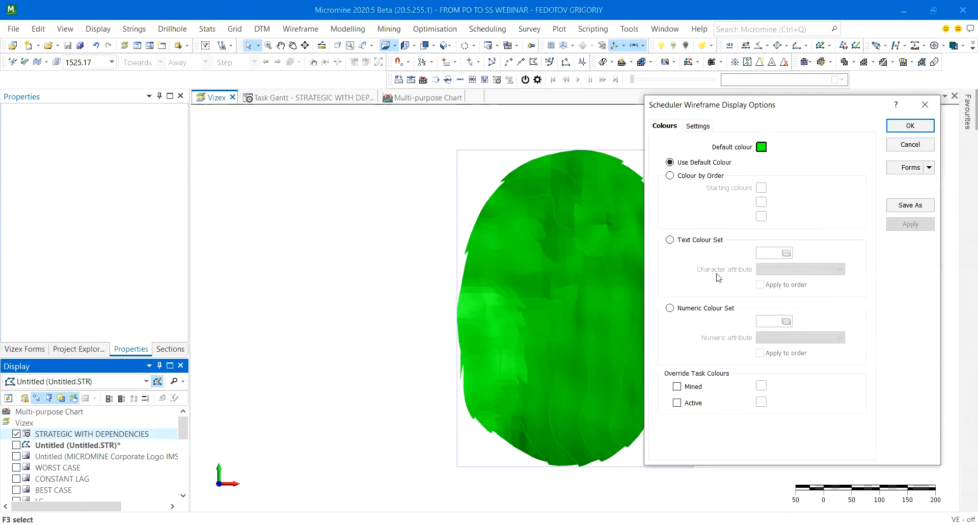
Colour the STRATEGIC WITH DEPENDENCIES wireframes by a numeric colour set based on the Period attribute.
{"action": "left_click", "coordinate": [708, 309]}
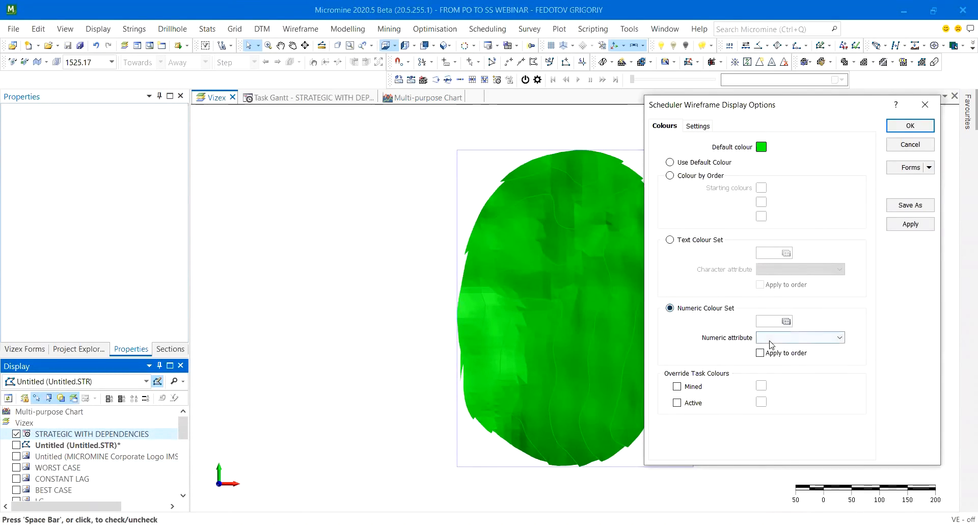
{"action": "left_click", "coordinate": [772, 340]}
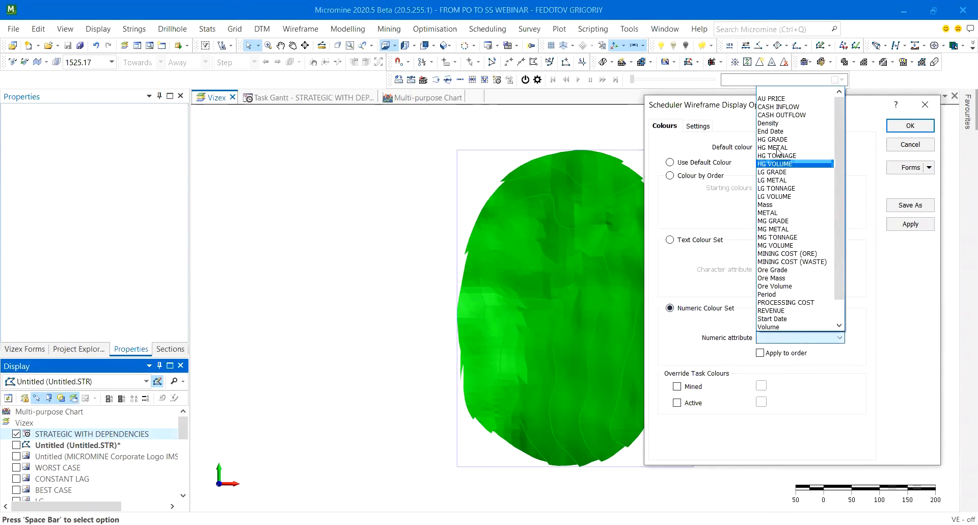
{"action": "scroll", "coordinate": [784, 153], "scroll_direction": "down", "scroll_amount": 1}
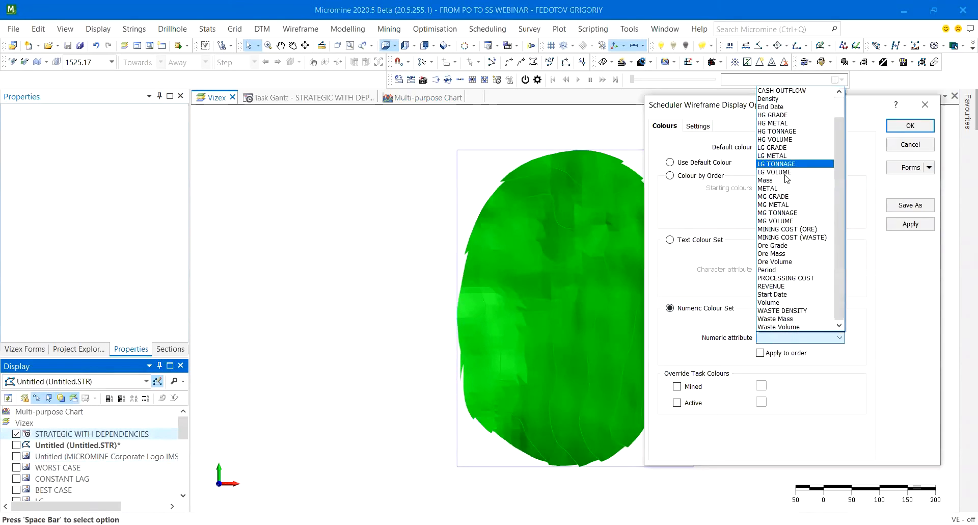
{"action": "left_click", "coordinate": [776, 271]}
Edit the numeric colour set to use values 1 through 7 and delete the remaining value rows.
{"action": "left_click", "coordinate": [786, 321]}
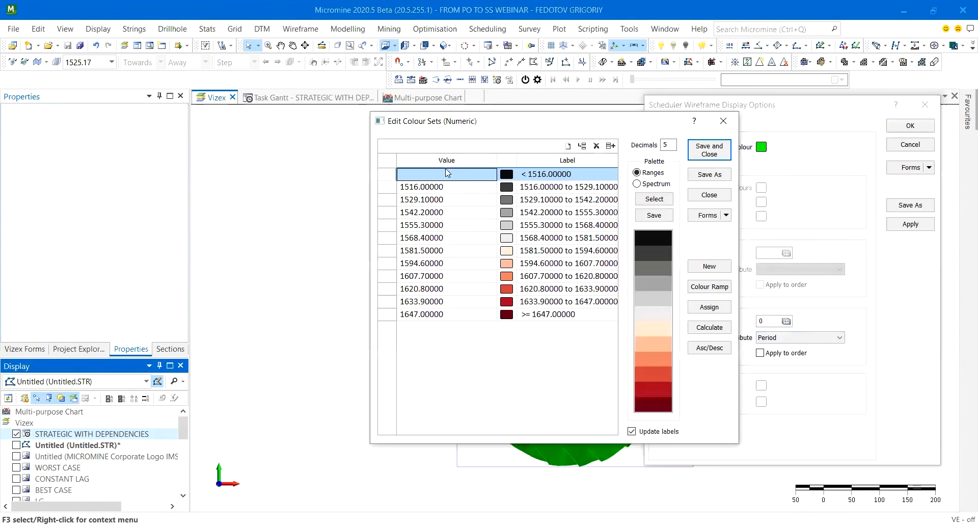
{"action": "left_click", "coordinate": [448, 186]}
{"action": "type", "text": "1 2 3 4 5 6"}
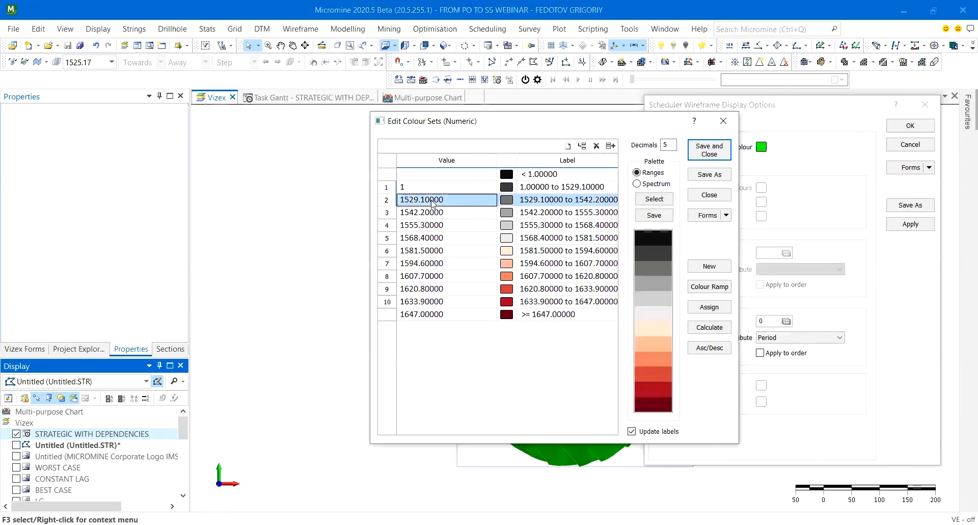
{"action": "key", "text": "Return"}
{"action": "type", "text": "7"}
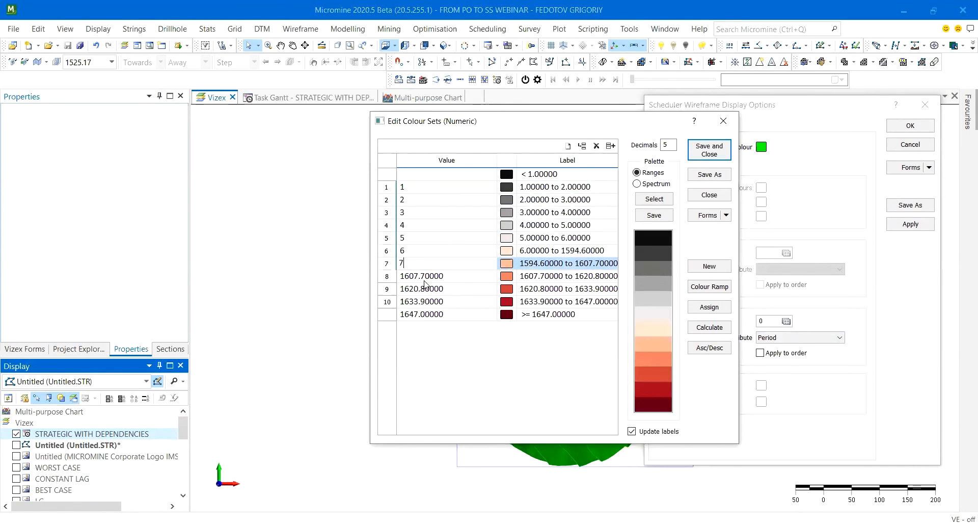
{"action": "left_click_drag", "start_coordinate": [423, 276], "coordinate": [423, 314]}
{"action": "left_click", "coordinate": [596, 145]}
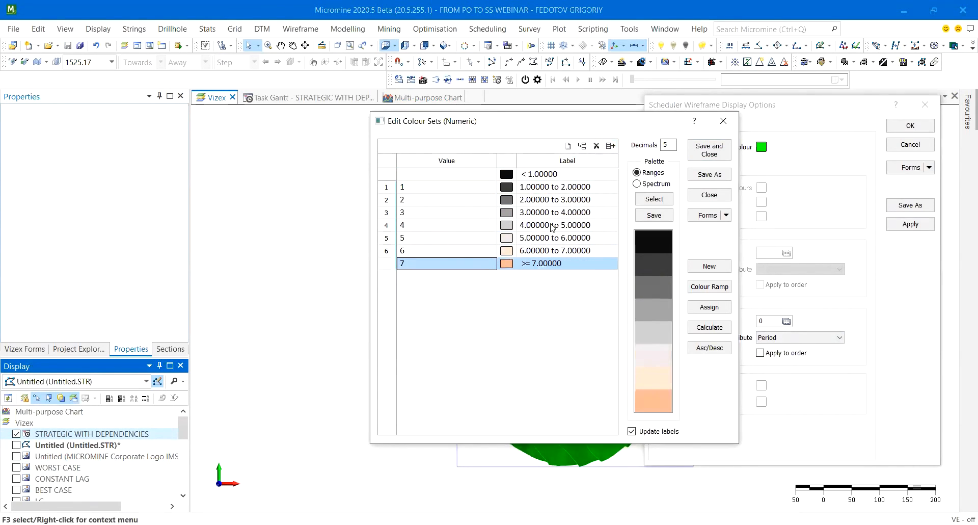
Assign random contrasting colours to the period ranges, save the colour set, and accept the wireframe display options.
{"action": "right_click", "coordinate": [571, 252]}
{"action": "left_click", "coordinate": [607, 364]}
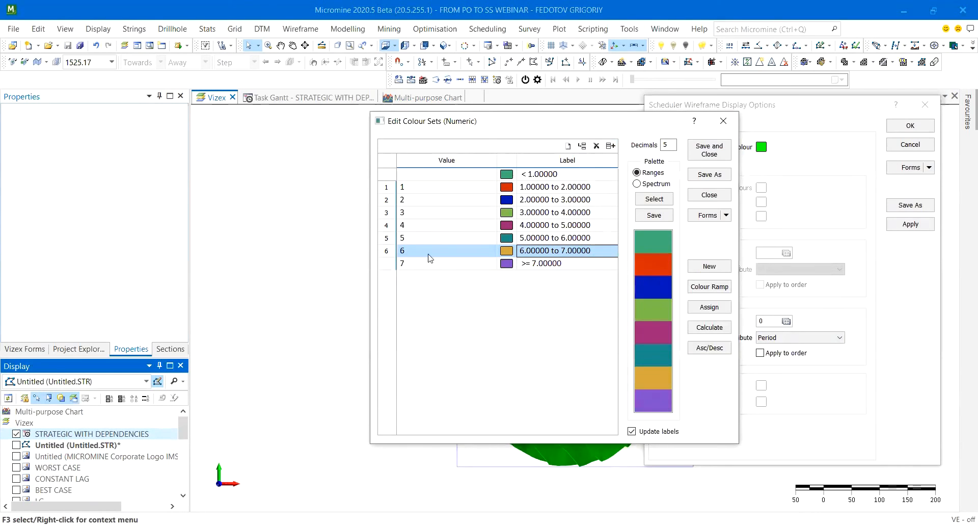
{"action": "left_click", "coordinate": [708, 152]}
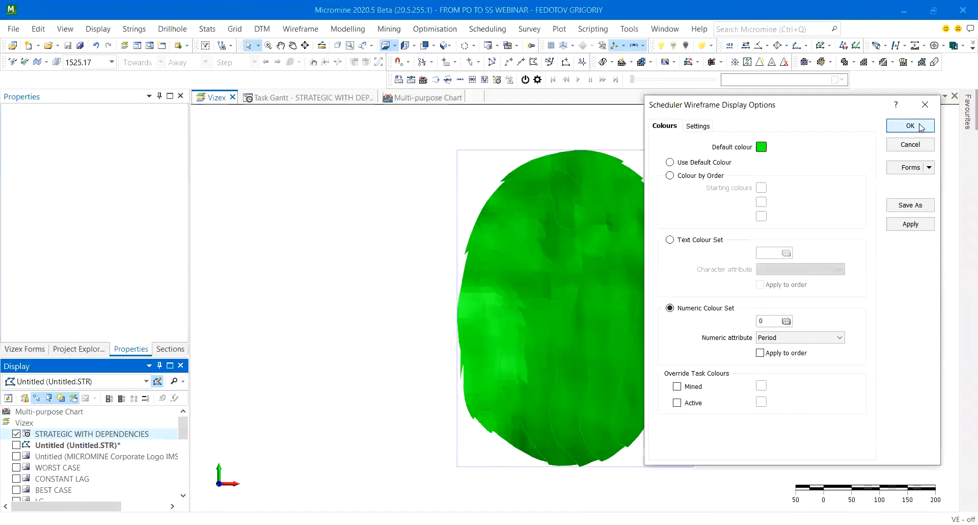
{"action": "left_click", "coordinate": [920, 127]}
Activate the schedule animation in Vizex and play it from the start of the schedule.
{"action": "middle_click_drag", "start_coordinate": [644, 406], "coordinate": [722, 219]}
{"action": "key", "text": "p"}
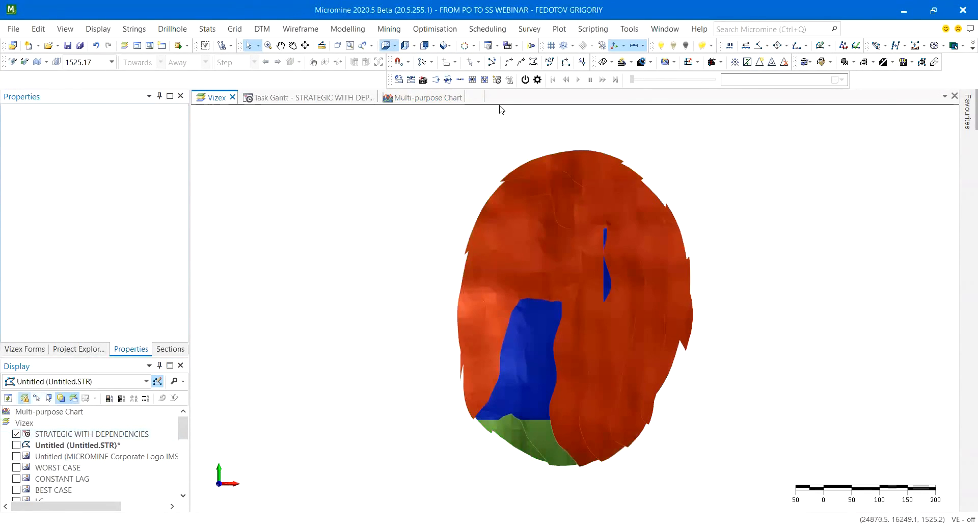
{"action": "left_click", "coordinate": [525, 79]}
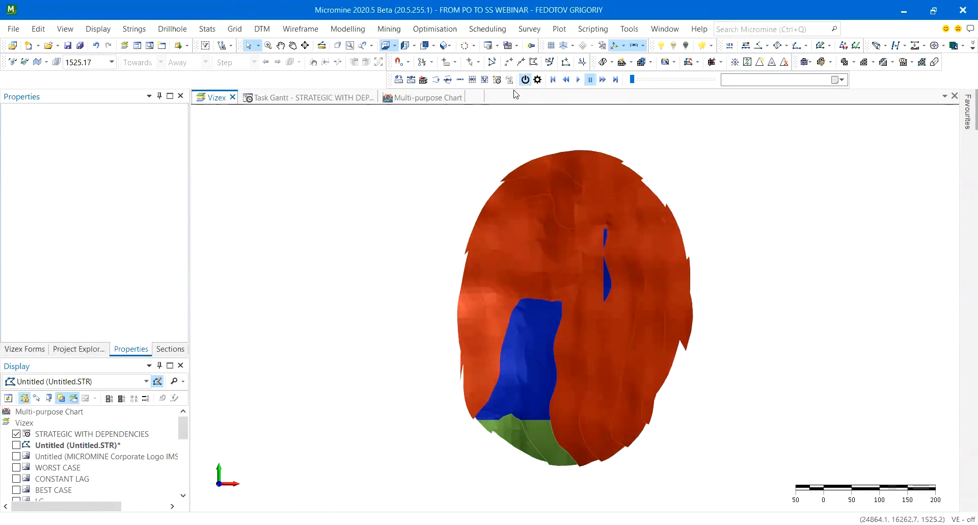
{"action": "left_click", "coordinate": [578, 80]}
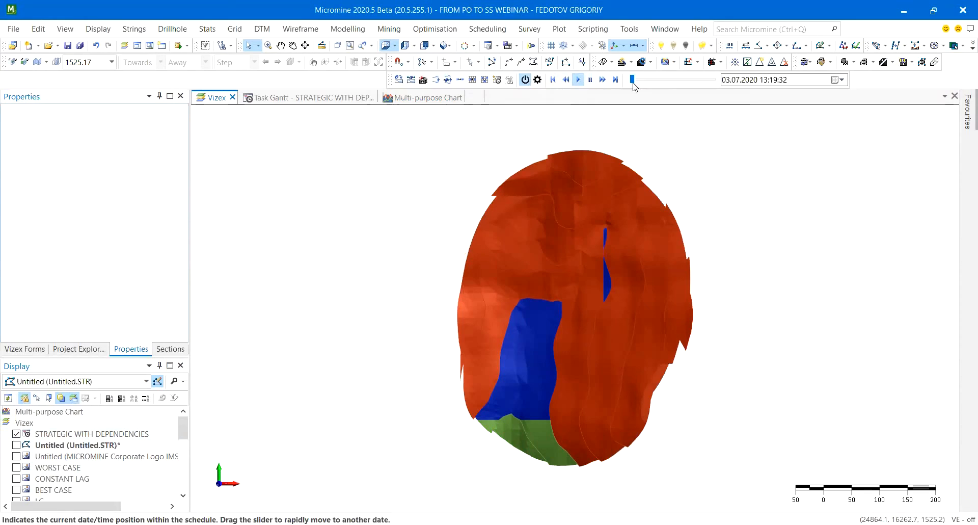
Inspect the pit in 3D while moving the animation date to 24.05.2022 and back to 04.03.2021.
{"action": "left_click_drag", "start_coordinate": [718, 260], "coordinate": [790, 143]}
{"action": "right_click_drag", "start_coordinate": [791, 143], "coordinate": [792, 134]}
{"action": "right_click_drag", "start_coordinate": [624, 173], "coordinate": [664, 122]}
{"action": "left_click_drag", "start_coordinate": [633, 80], "coordinate": [657, 80]}
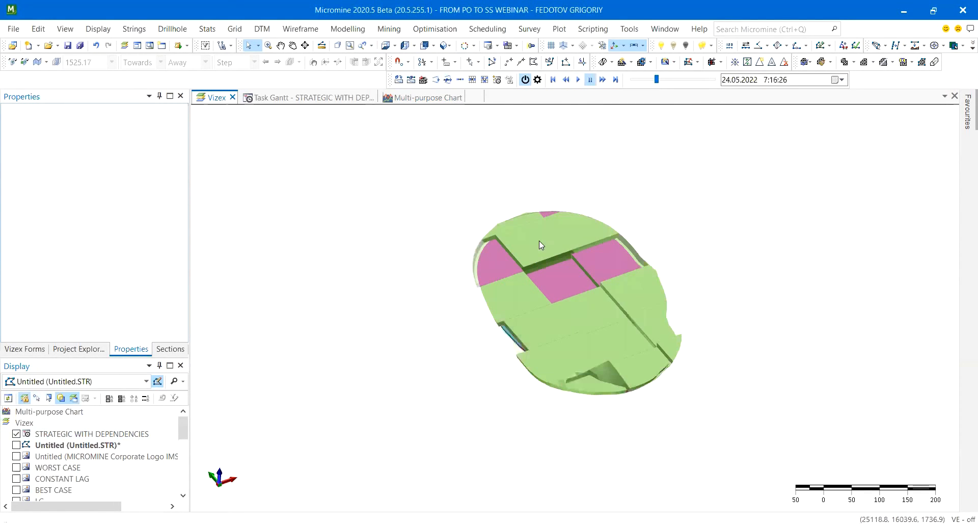
{"action": "right_click_drag", "start_coordinate": [513, 337], "coordinate": [563, 375]}
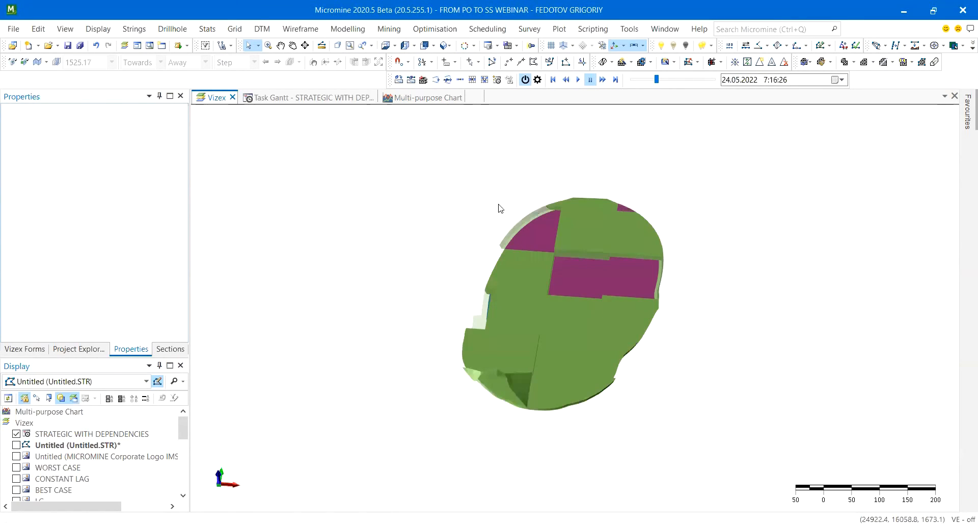
{"action": "left_click_drag", "start_coordinate": [651, 82], "coordinate": [639, 78]}
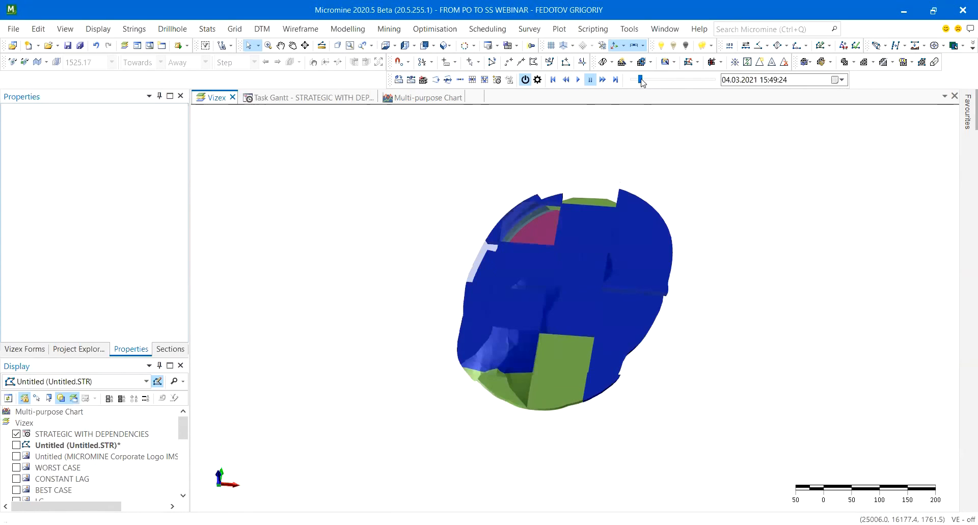